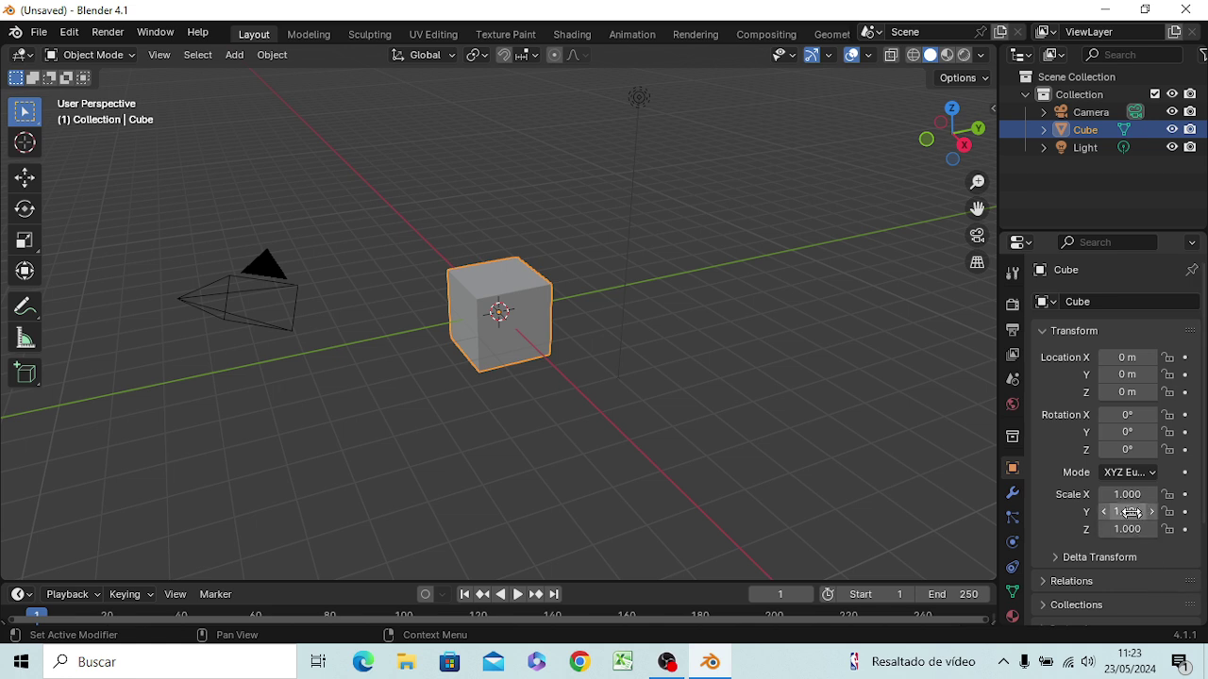
Step: Set the default cube's X and Y scale to 30
{"action": "left_click", "coordinate": [1126, 495]}
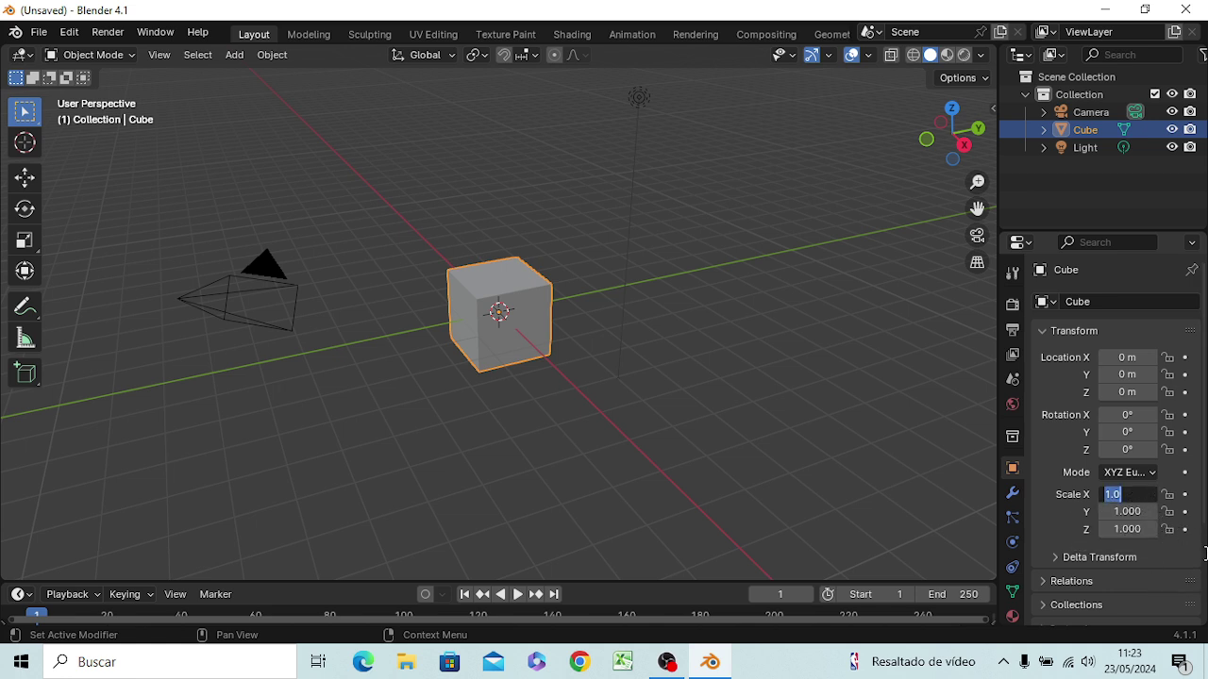
{"action": "type", "text": "13"}
{"action": "key", "text": "BackSpace"}
{"action": "key", "text": "BackSpace"}
{"action": "type", "text": "30"}
{"action": "key", "text": "Return"}
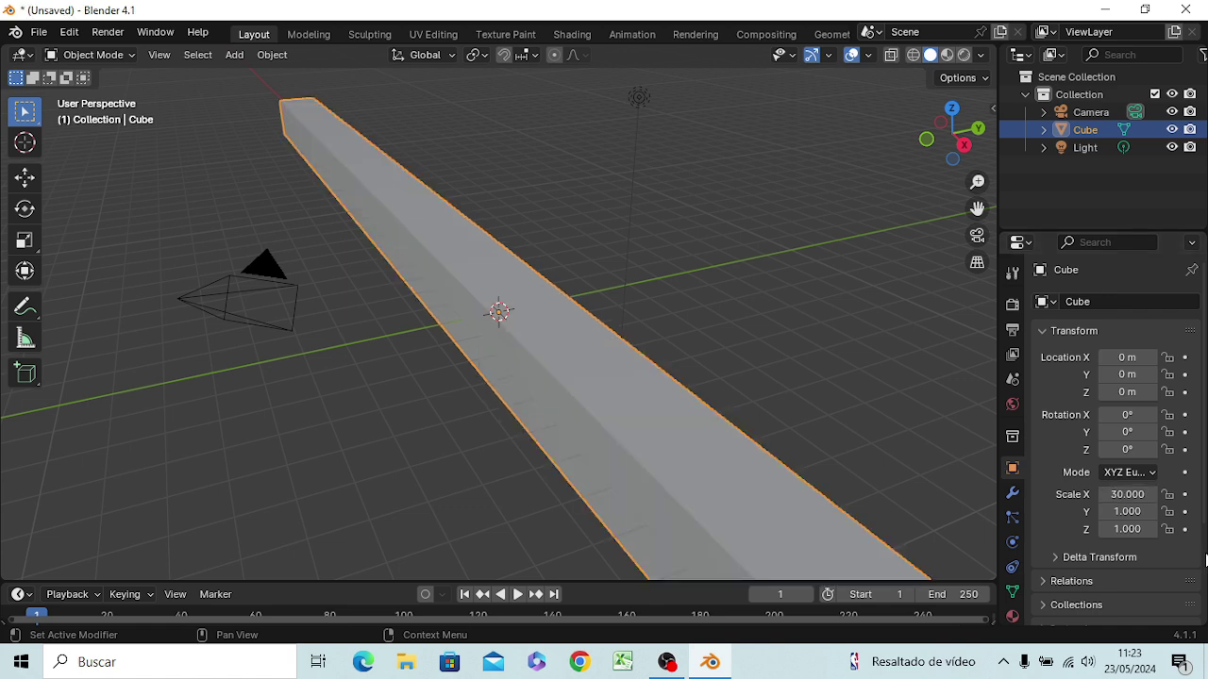
{"action": "scroll", "coordinate": [611, 388], "scroll_direction": "down", "scroll_amount": 6}
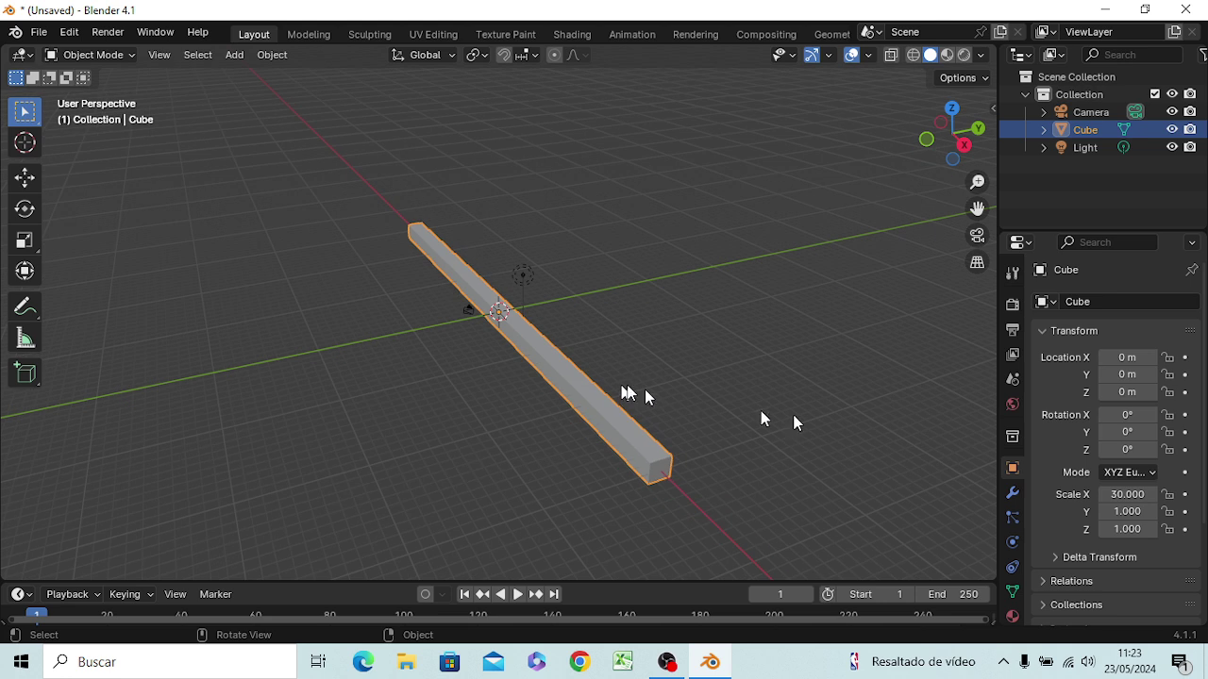
{"action": "left_click", "coordinate": [1127, 512]}
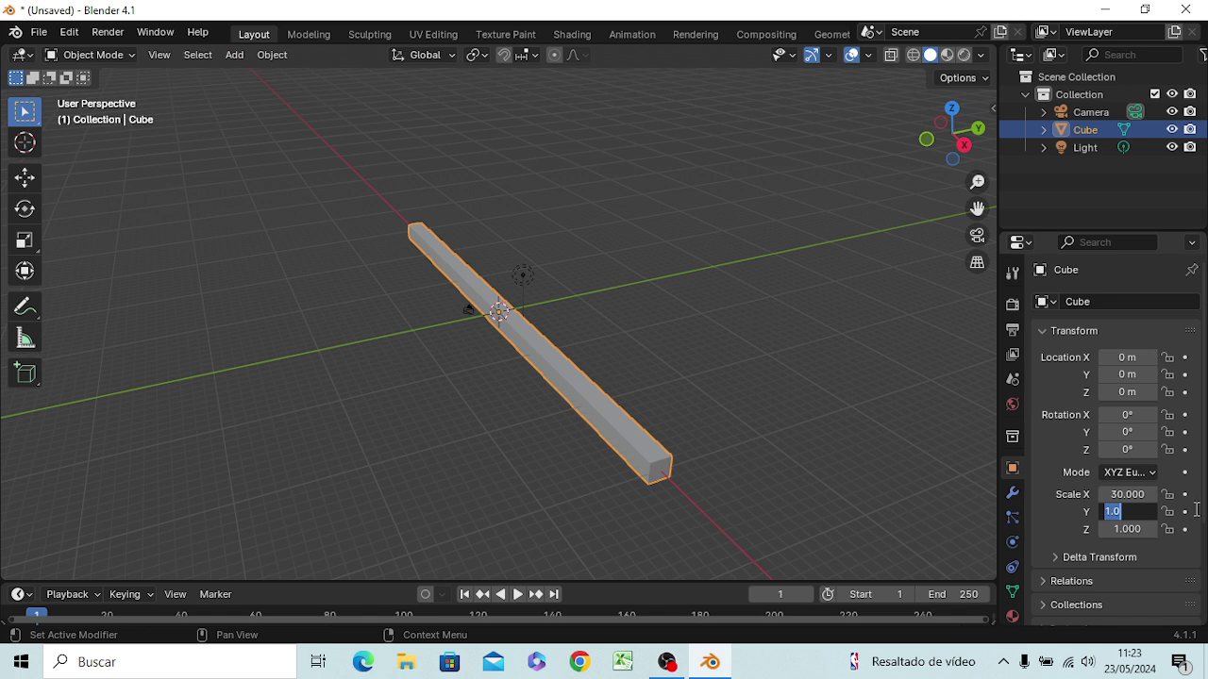
{"action": "type", "text": "30"}
{"action": "key", "text": "Return"}
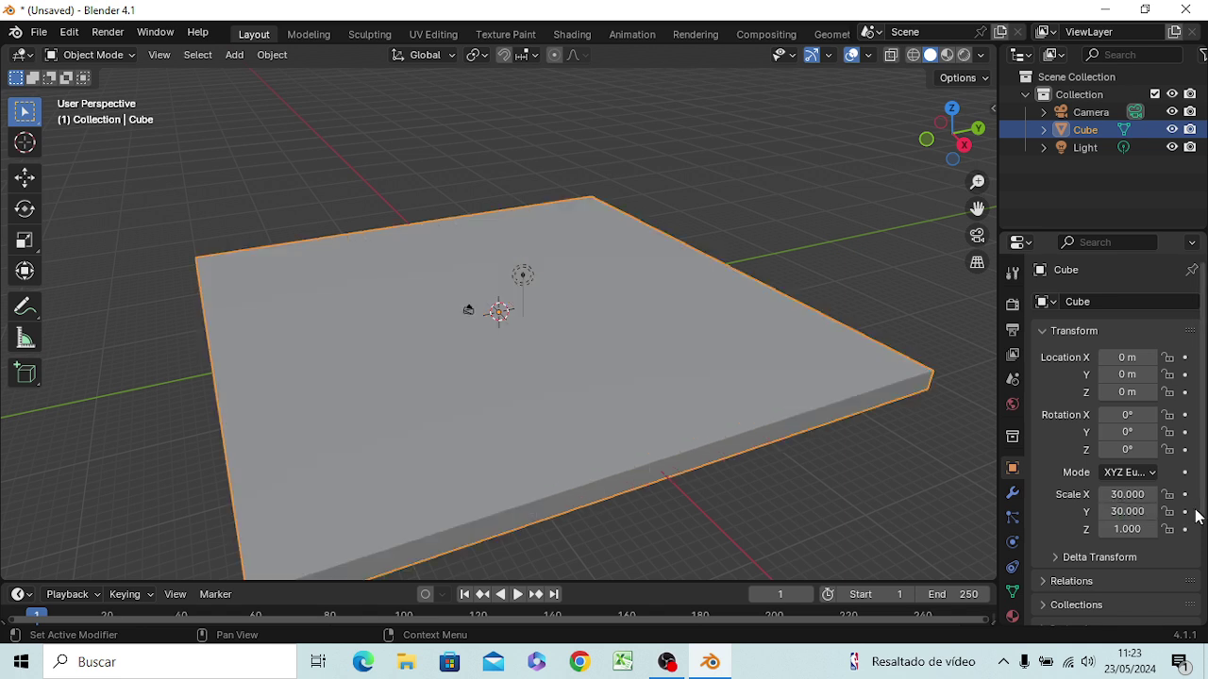
Step: Set the cube's Z scale to 50 to turn it into a tall block
{"action": "double_click", "coordinate": [1127, 529]}
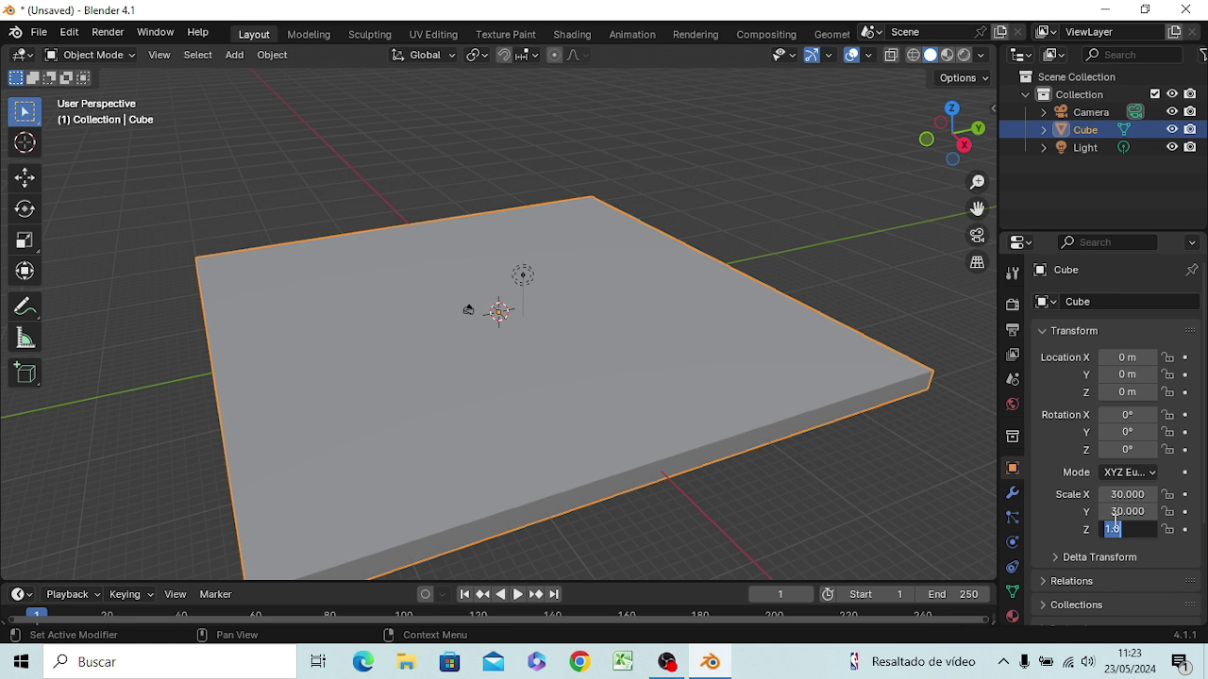
{"action": "type", "text": "50"}
{"action": "key", "text": "Return"}
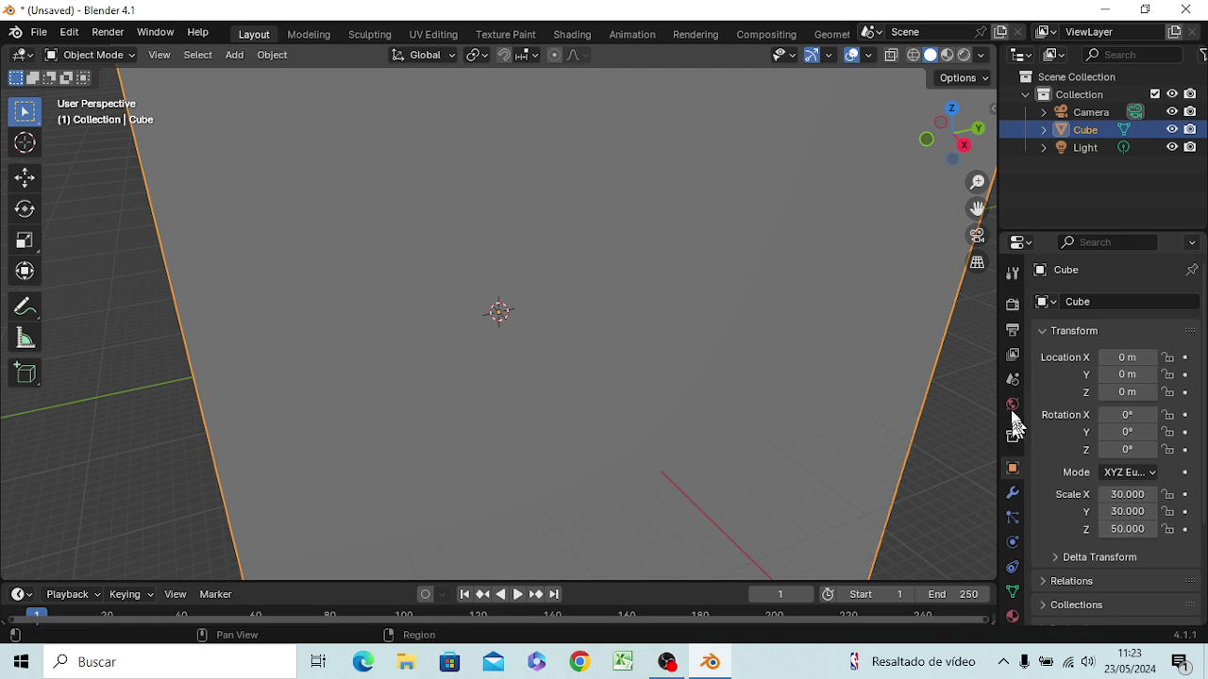
{"action": "scroll", "coordinate": [439, 319], "scroll_direction": "down", "scroll_amount": 5}
{"action": "mouse_move", "coordinate": [464, 352]}
{"action": "middle_mouse_down"}
{"action": "mouse_move", "coordinate": [372, 302]}
{"action": "mouse_move", "coordinate": [331, 361]}
{"action": "mouse_move", "coordinate": [469, 356]}
{"action": "mouse_move", "coordinate": [458, 337]}
{"action": "middle_mouse_up"}
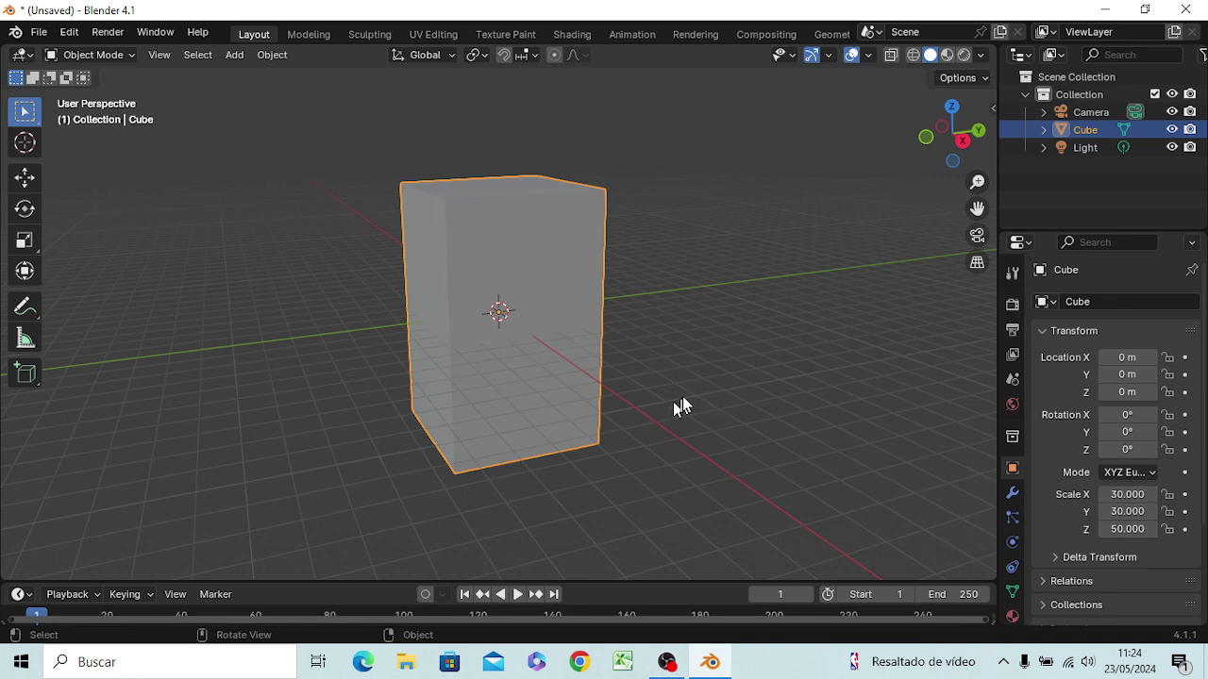
Step: From the front view, move the block 50 m up along the Z axis so its base rests at ground level
{"action": "key", "text": "KP_1"}
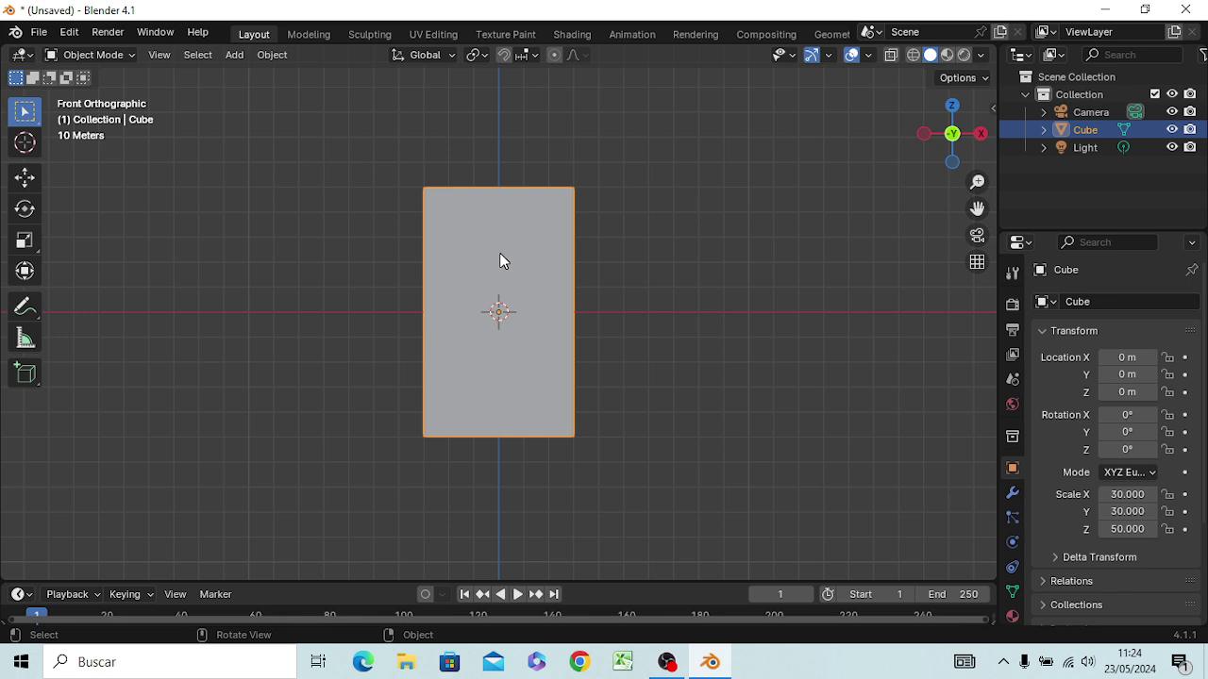
{"action": "key", "text": "g"}
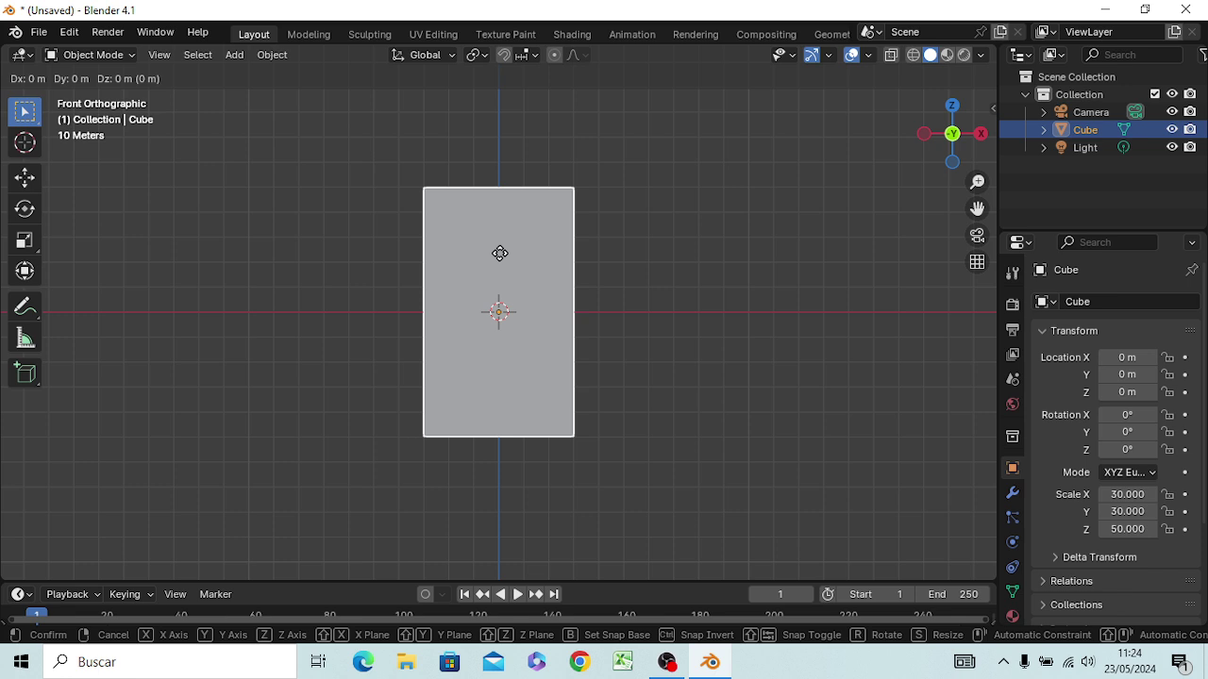
{"action": "key", "text": "z"}
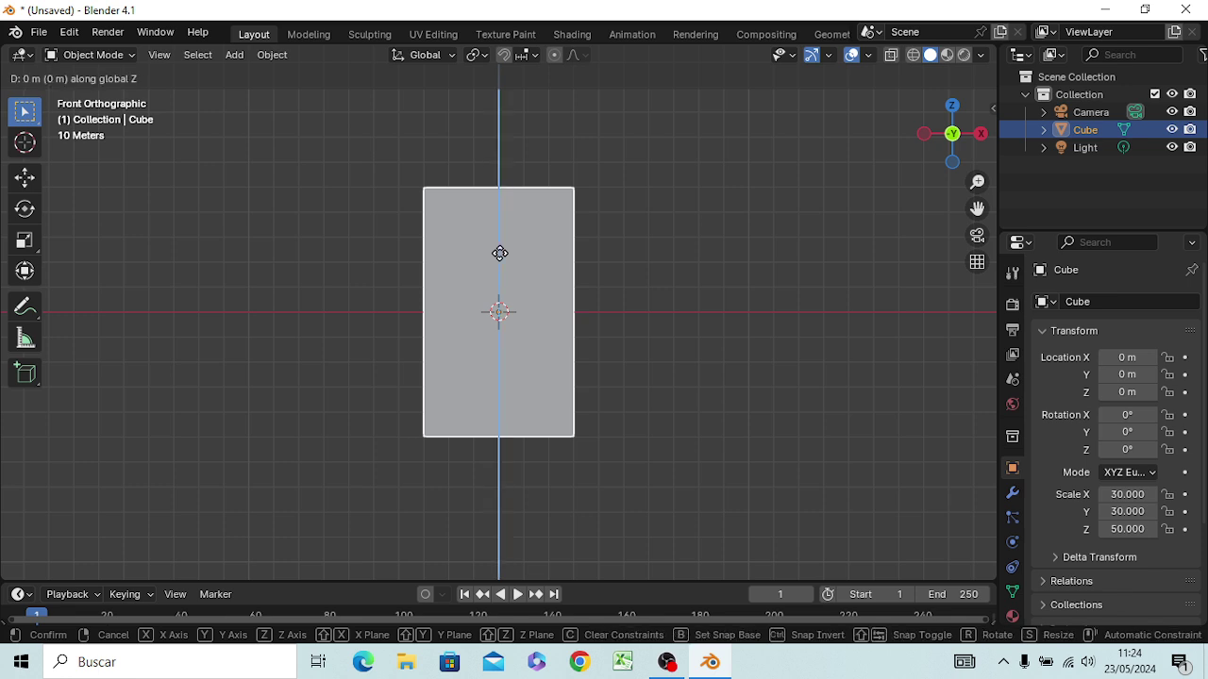
{"action": "type", "text": "50"}
{"action": "key", "text": "Return"}
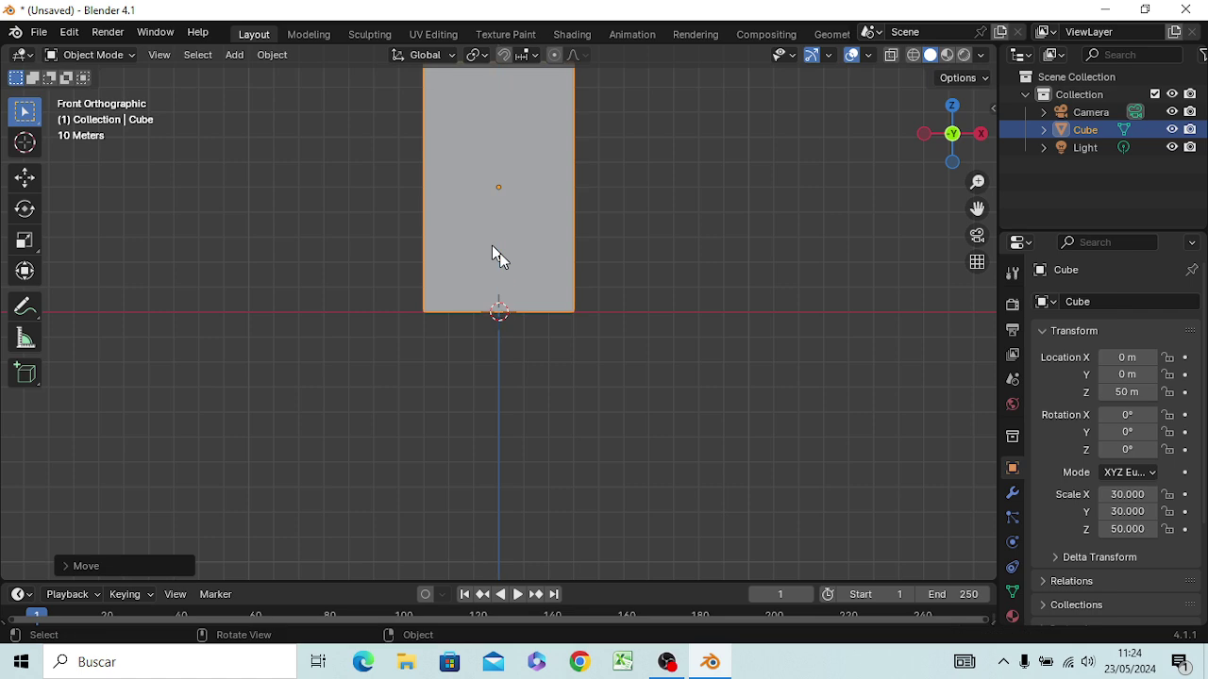
Step: Examine the block's base and side edges in front, right and perspective views, both close up and as a whole
{"action": "middle_click_drag", "start_coordinate": [502, 227], "coordinate": [511, 398]}
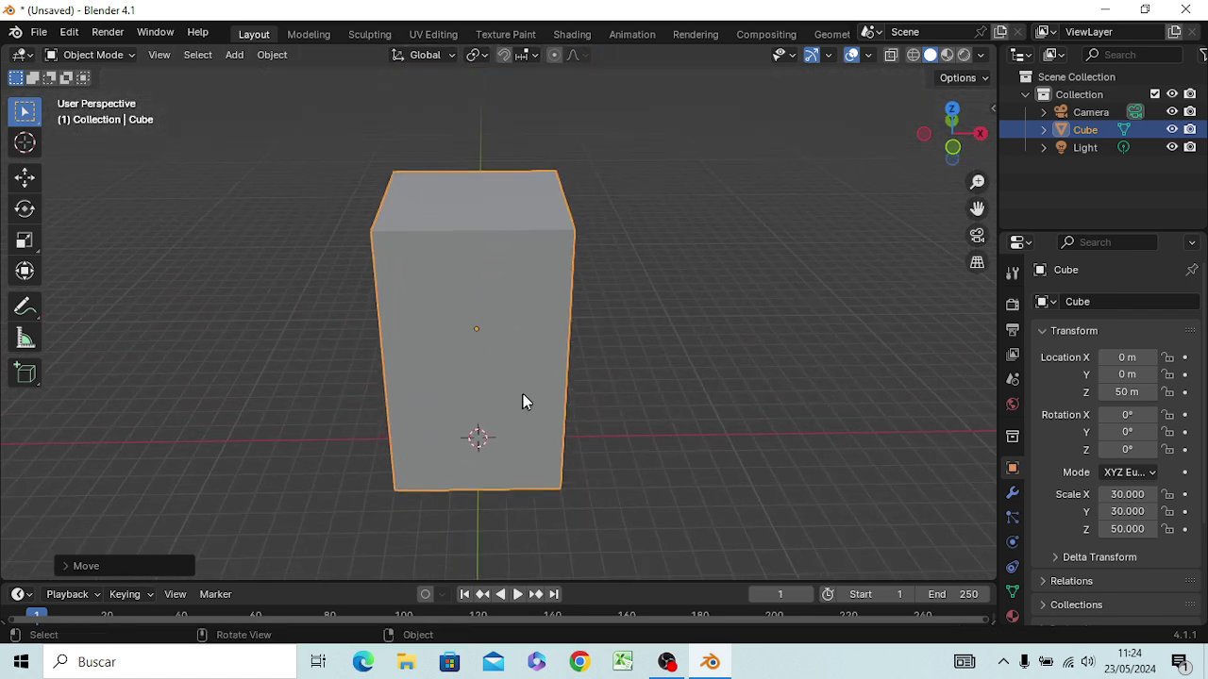
{"action": "scroll", "coordinate": [522, 393], "scroll_direction": "up", "scroll_amount": 1}
{"action": "key", "text": "KP_1"}
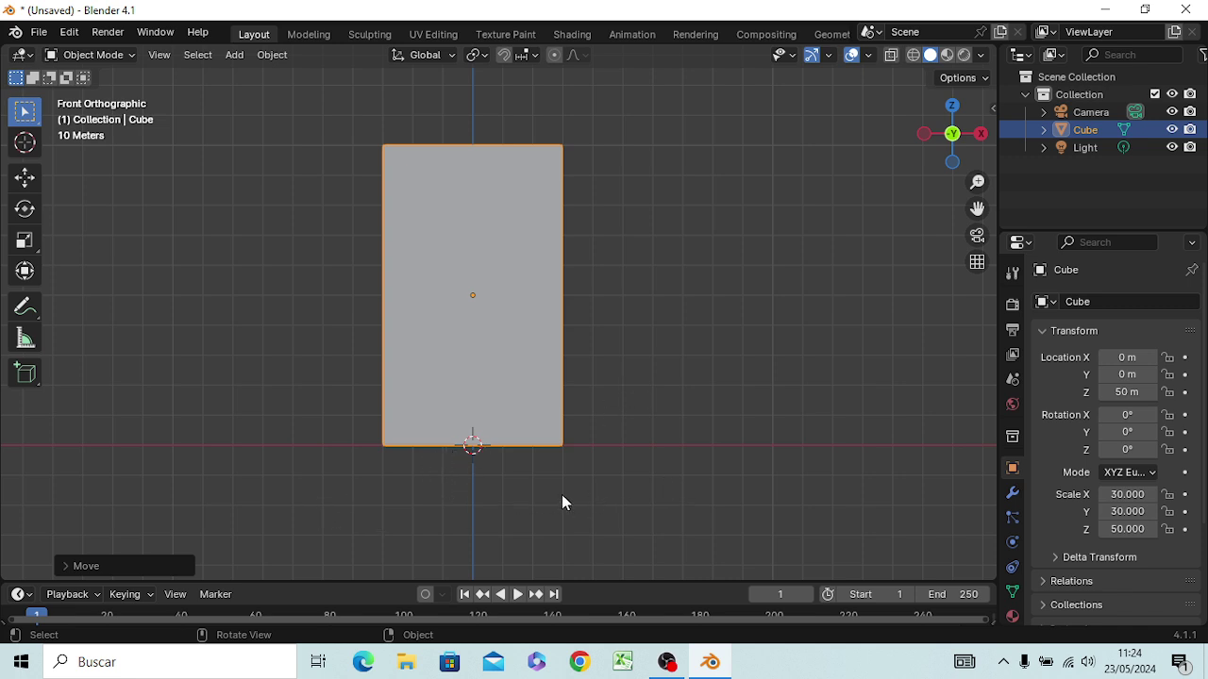
{"action": "key", "text": "KP_3"}
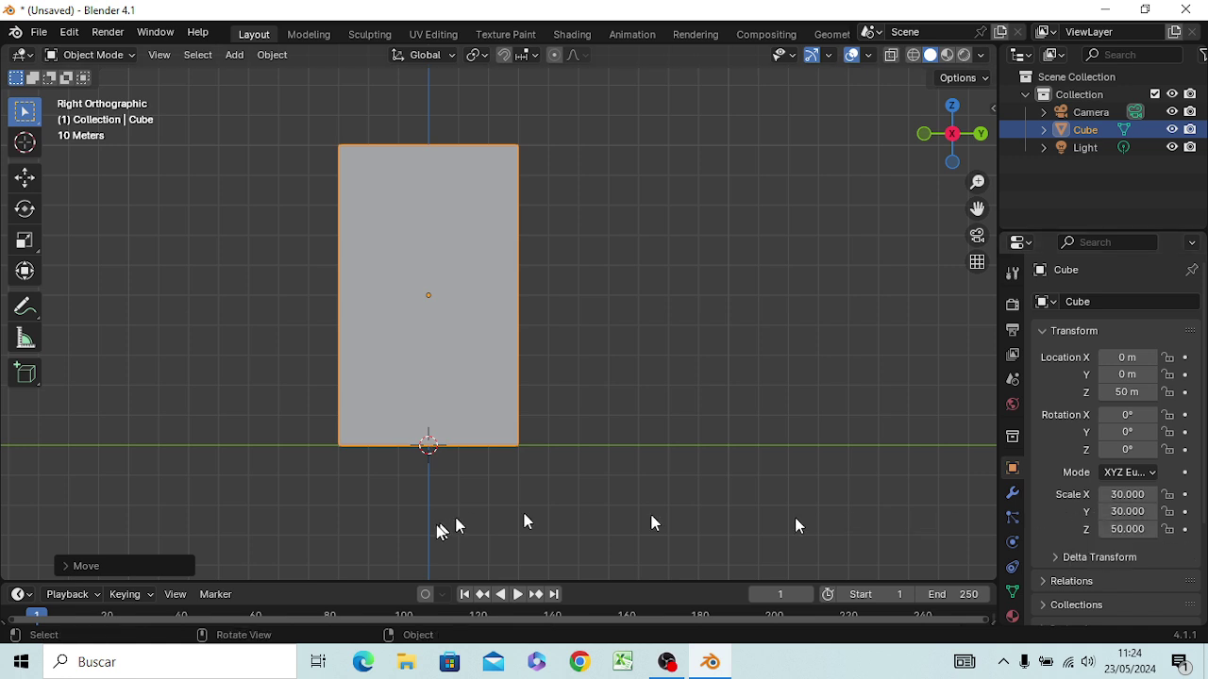
{"action": "scroll", "coordinate": [390, 488], "scroll_direction": "up", "scroll_amount": 3}
{"action": "scroll", "coordinate": [399, 485], "scroll_direction": "up", "scroll_amount": 3}
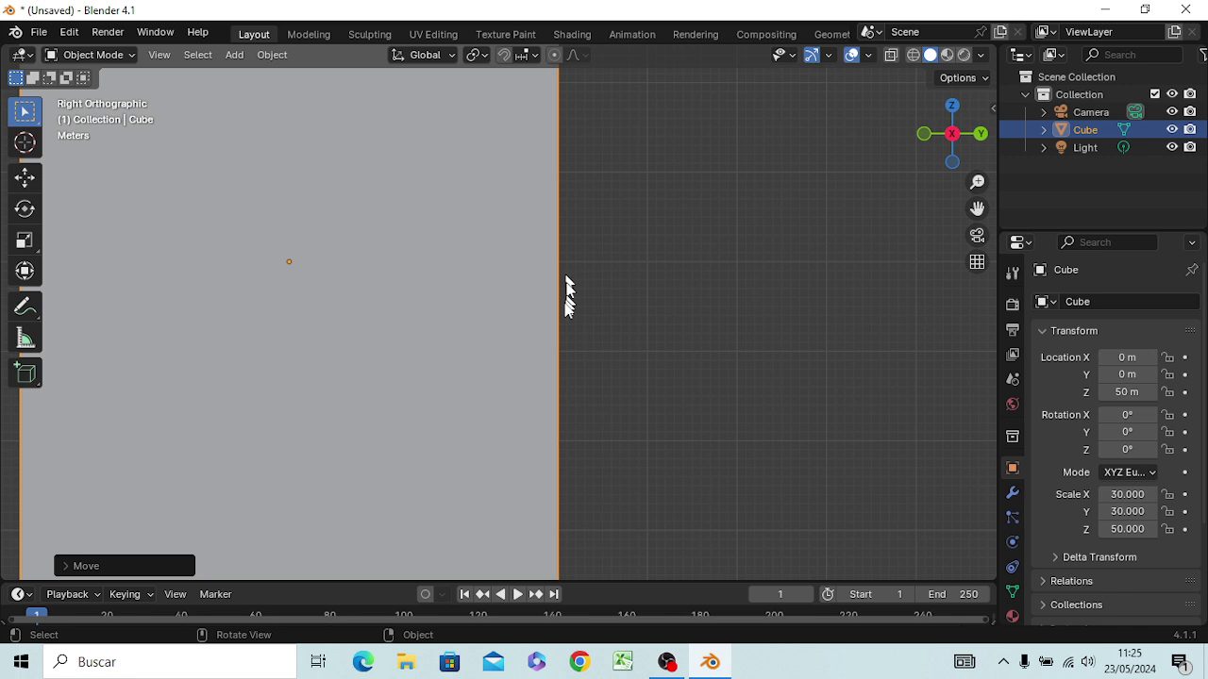
{"action": "scroll", "coordinate": [429, 440], "scroll_direction": "down", "scroll_amount": 4}
{"action": "scroll", "coordinate": [429, 448], "scroll_direction": "down", "scroll_amount": 2}
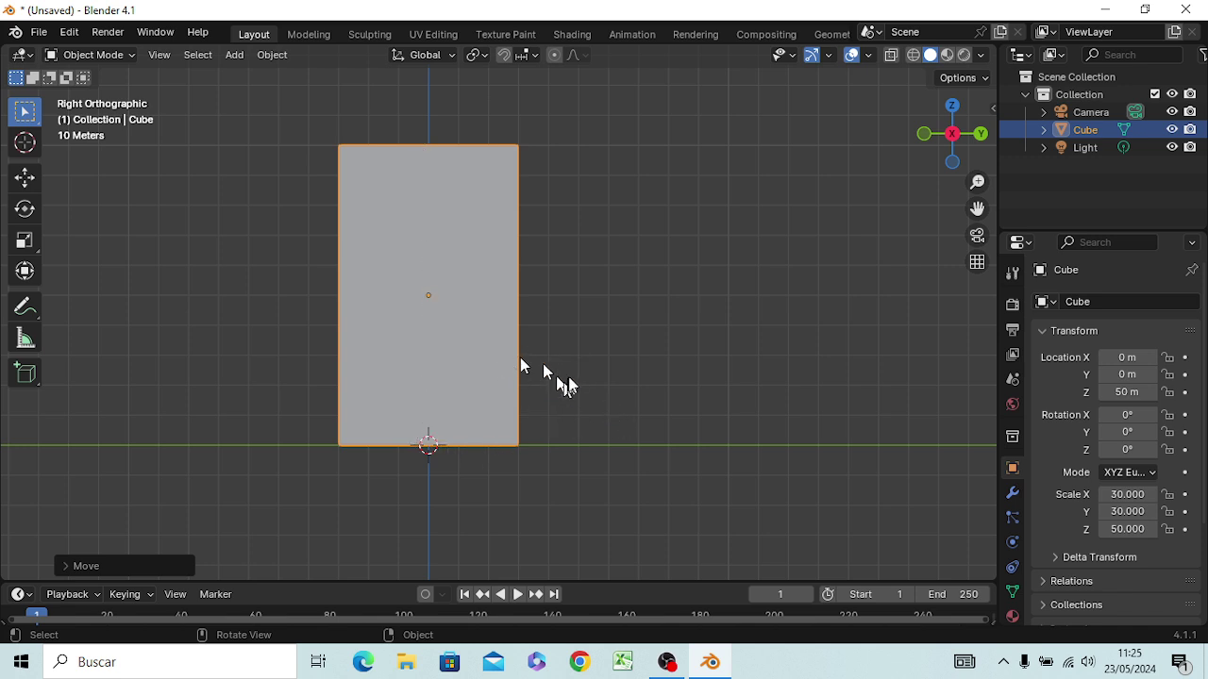
{"action": "scroll", "coordinate": [533, 394], "scroll_direction": "up", "scroll_amount": 2}
{"action": "scroll", "coordinate": [533, 378], "scroll_direction": "up", "scroll_amount": 4}
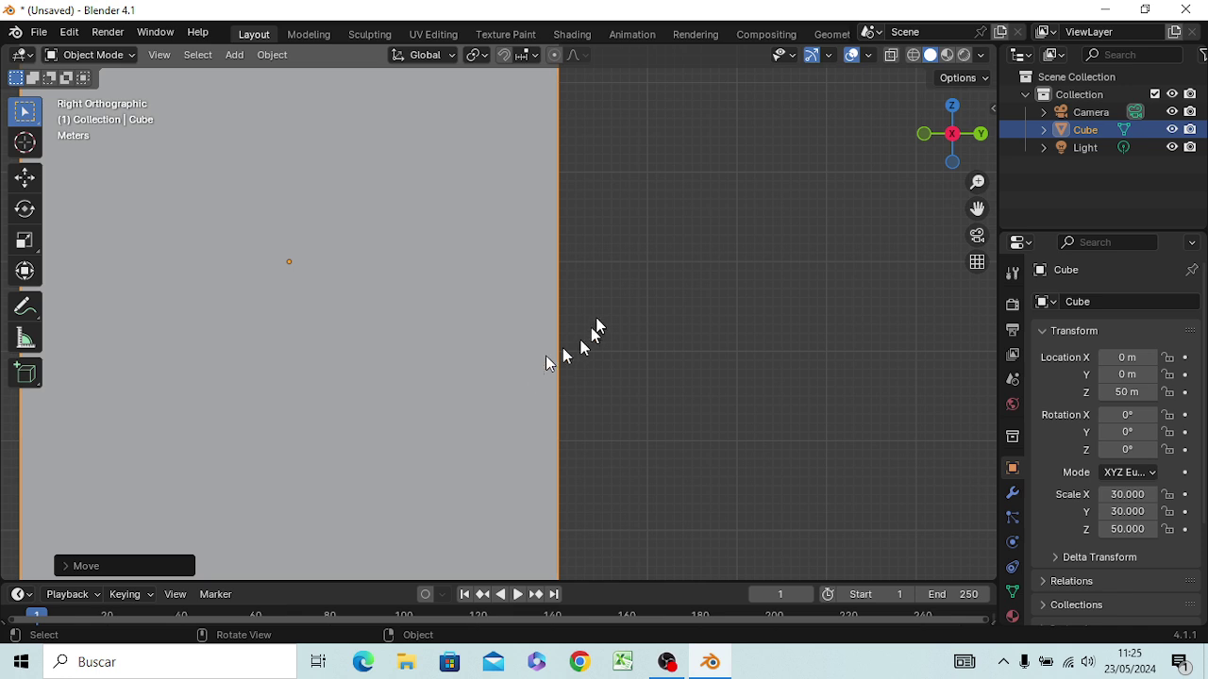
{"action": "scroll", "coordinate": [569, 324], "scroll_direction": "up", "scroll_amount": 3}
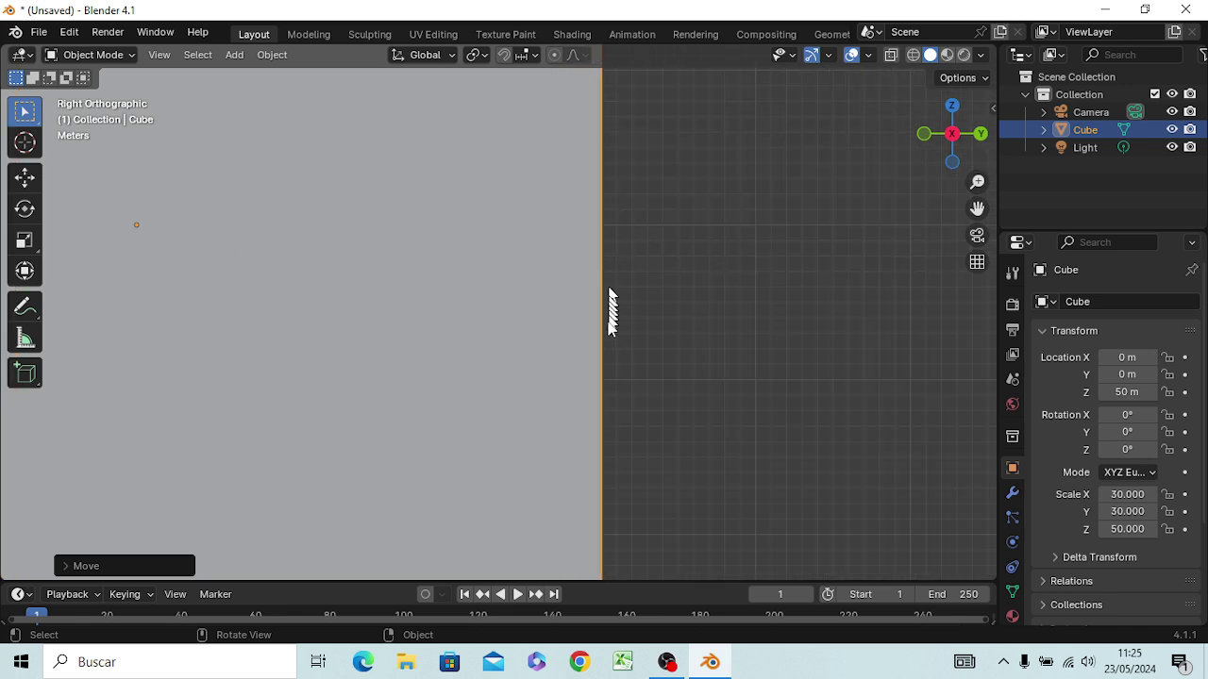
{"action": "scroll", "coordinate": [601, 405], "scroll_direction": "down", "scroll_amount": 7}
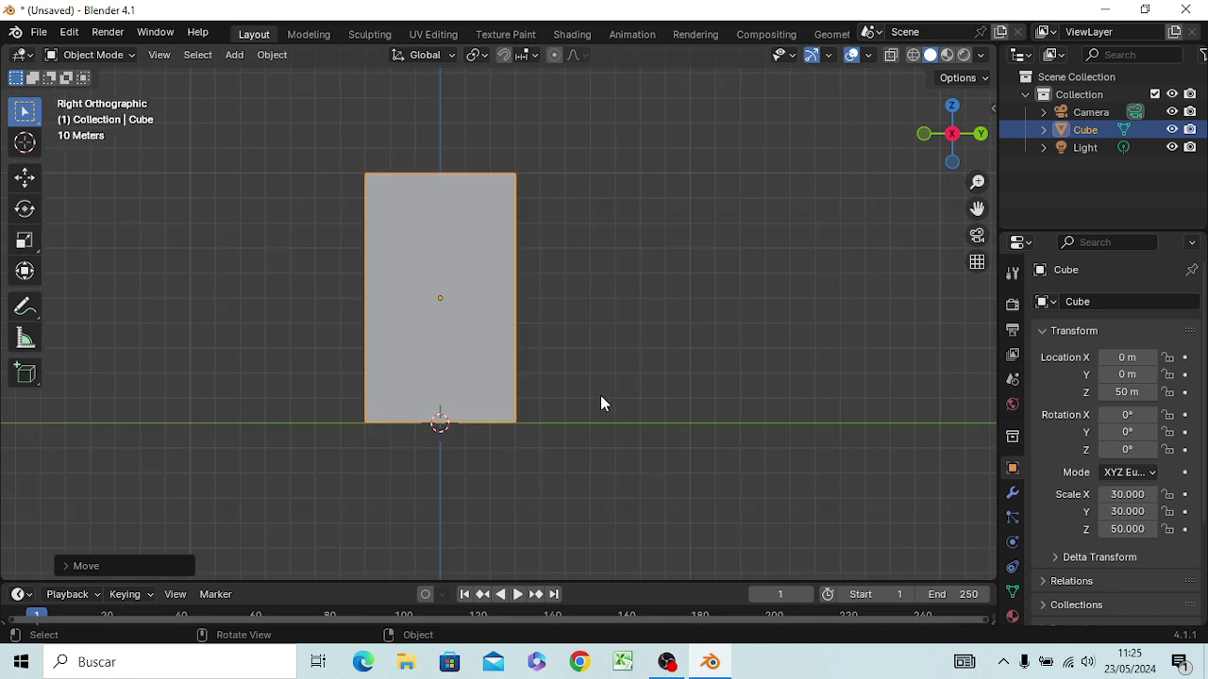
{"action": "scroll", "coordinate": [423, 386], "scroll_direction": "up", "scroll_amount": 3}
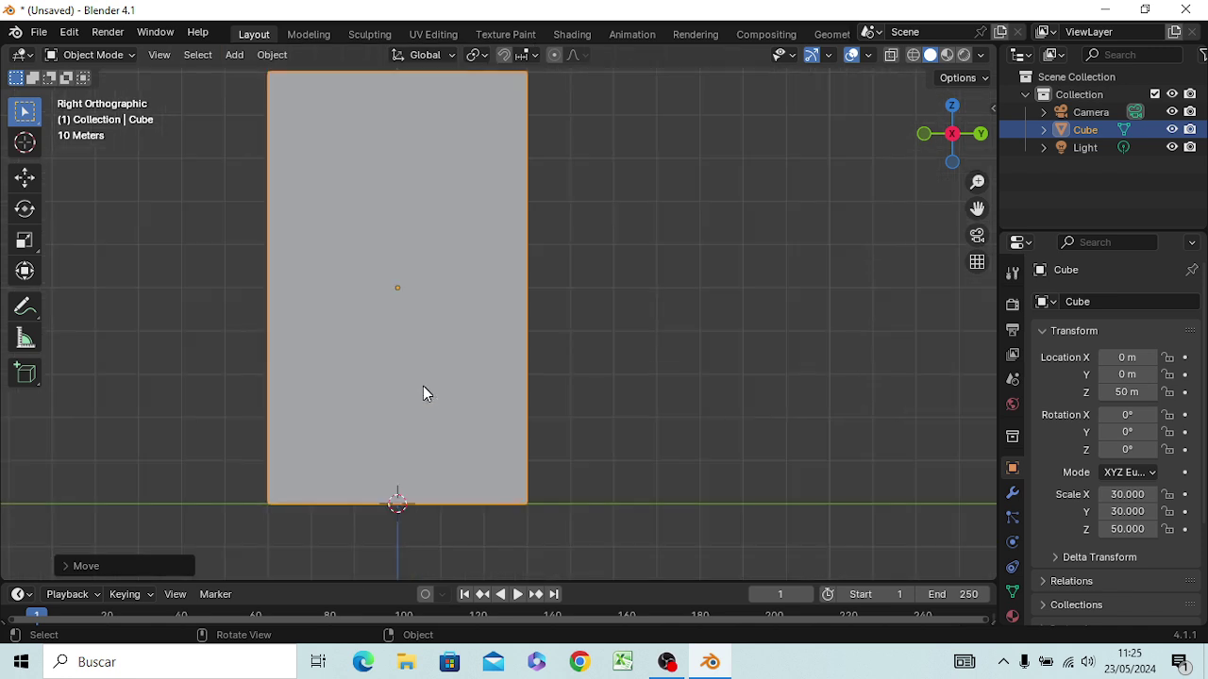
{"action": "scroll", "coordinate": [424, 382], "scroll_direction": "down", "scroll_amount": 1}
{"action": "middle_click_drag", "start_coordinate": [424, 385], "coordinate": [524, 422]}
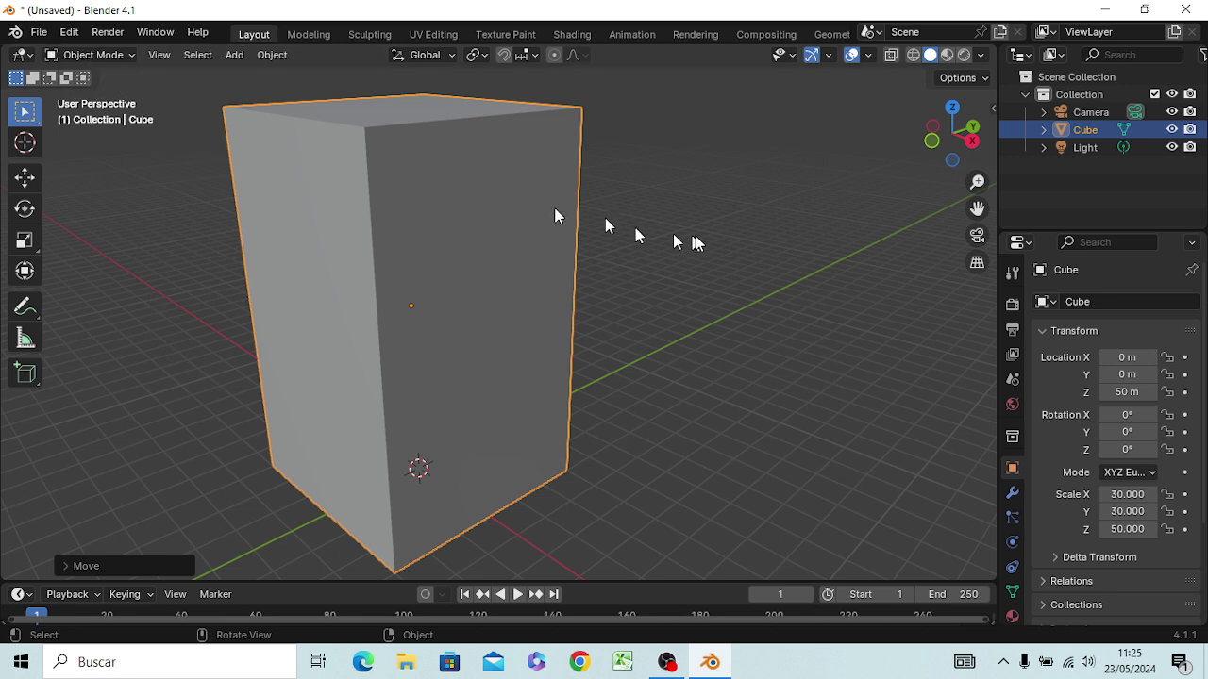
Step: Put the block into Edit Mode with nothing selected and switch to face selection
{"action": "key", "text": "Tab"}
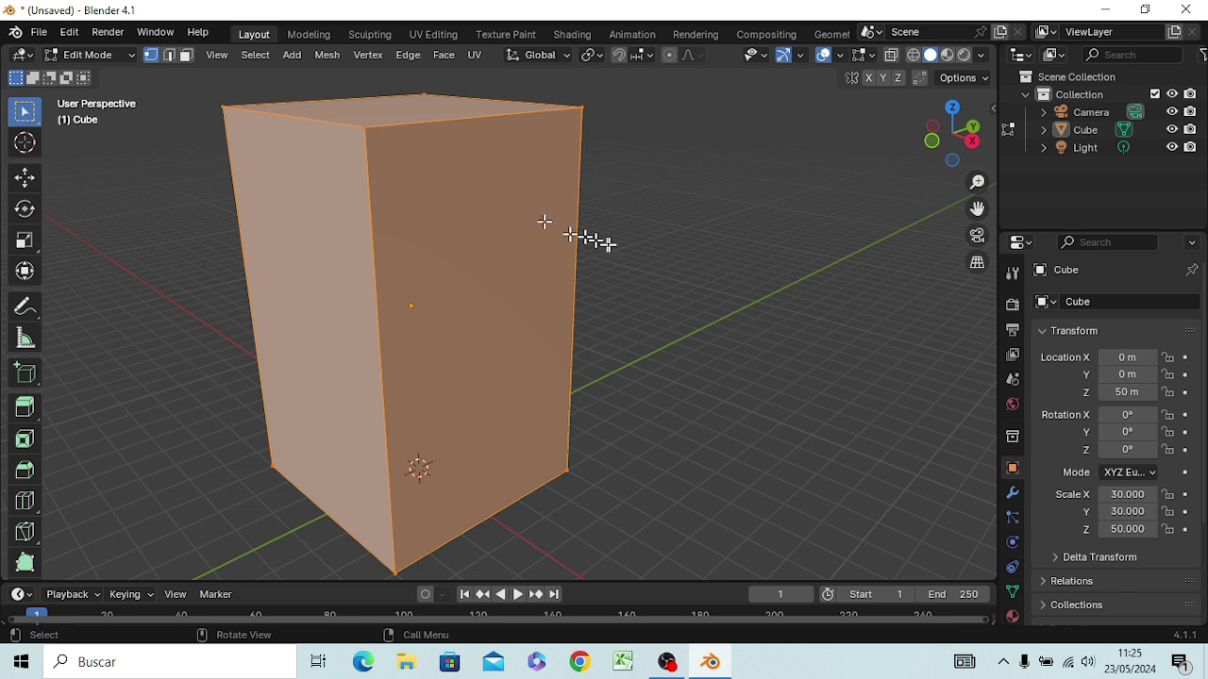
{"action": "left_click", "coordinate": [683, 238]}
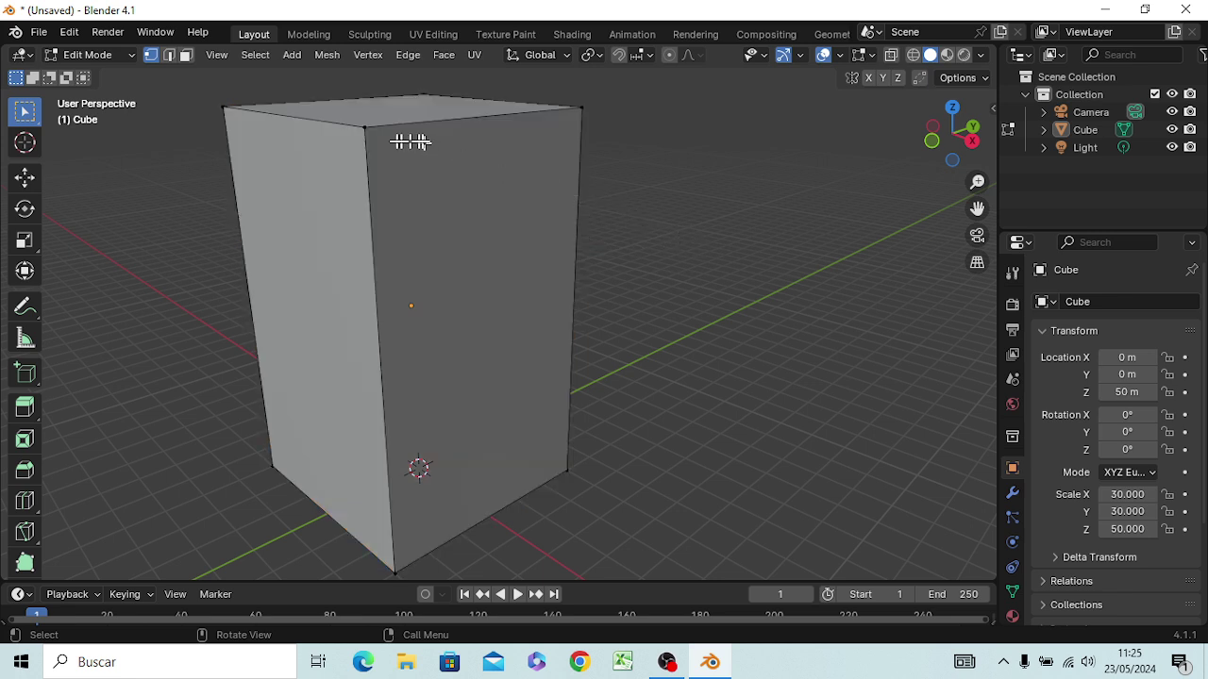
{"action": "key", "text": "3"}
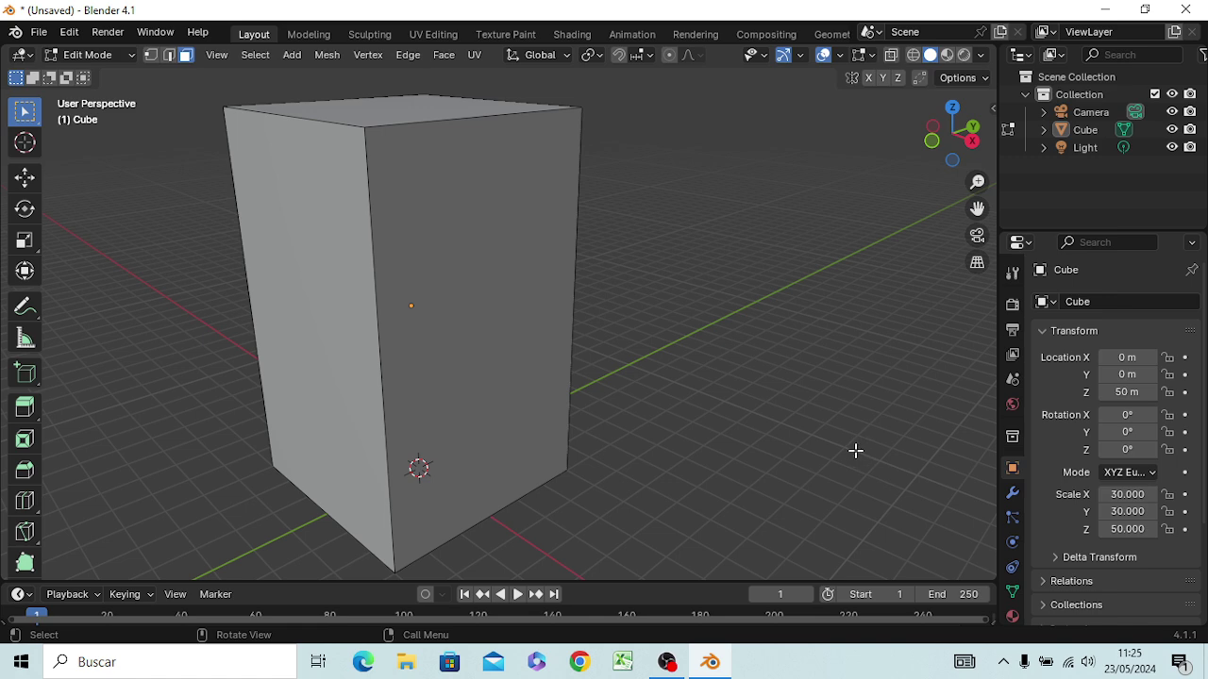
Step: Try selecting the block's front and top faces one at a time, and clear the selection
{"action": "key", "text": "KP_1"}
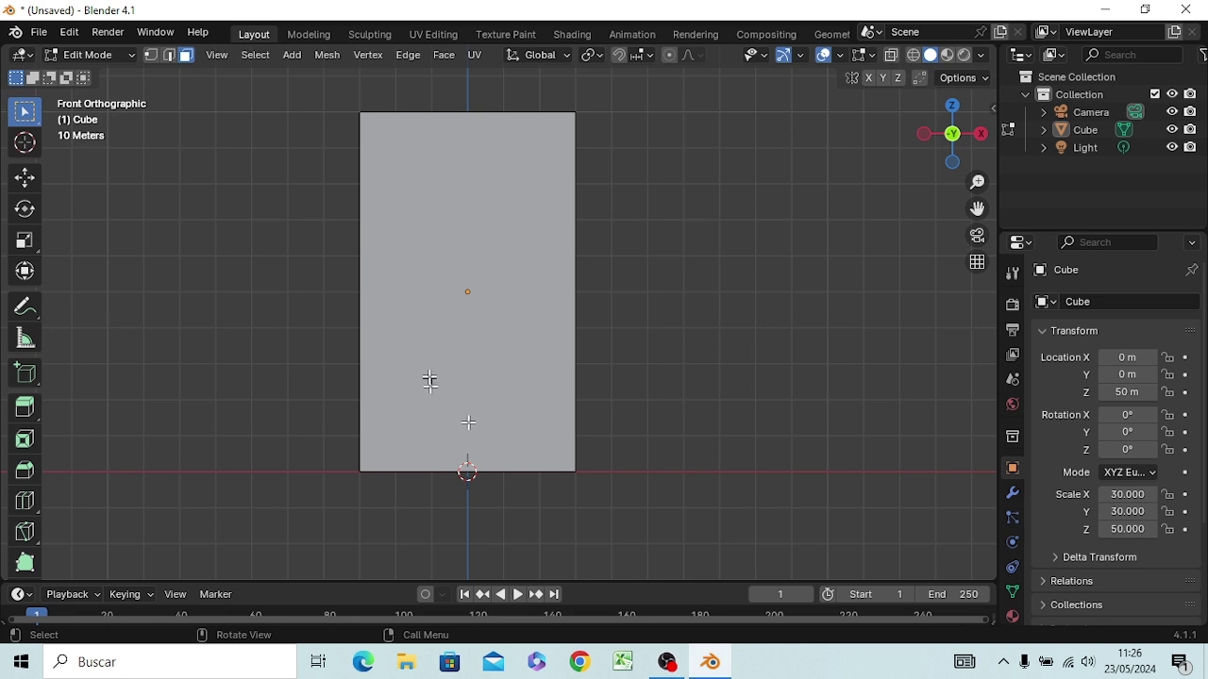
{"action": "left_click", "coordinate": [467, 309]}
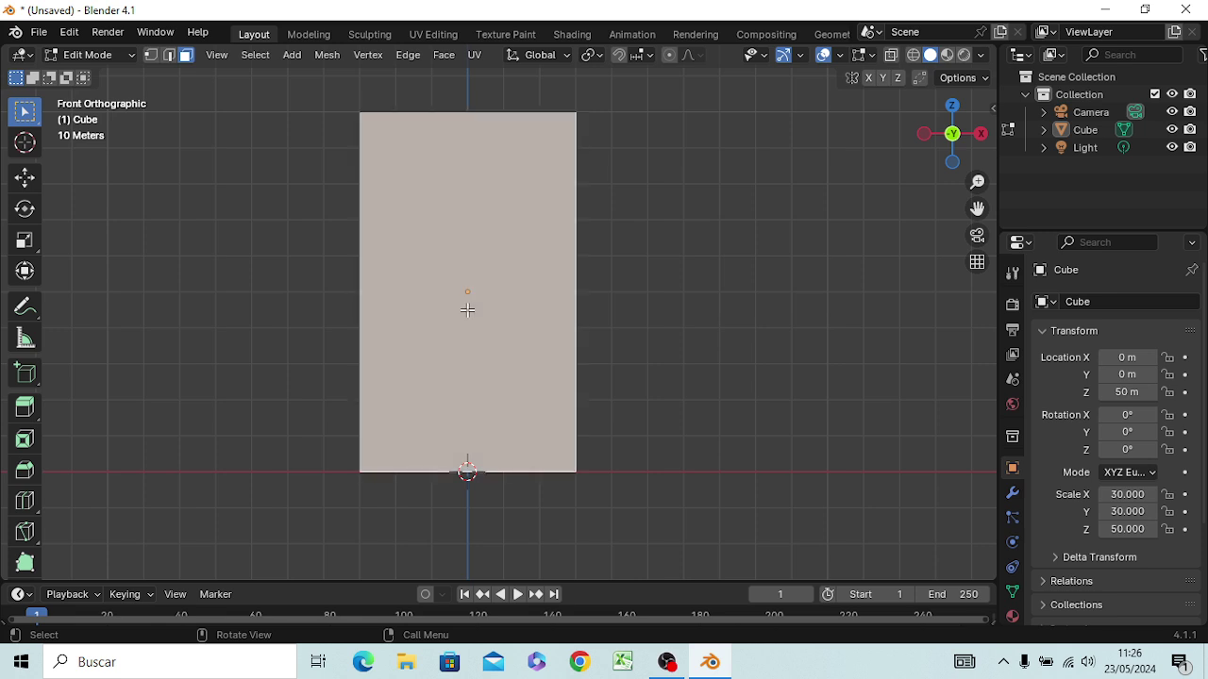
{"action": "middle_click_drag", "start_coordinate": [474, 272], "coordinate": [504, 111]}
{"action": "left_click", "coordinate": [546, 165]}
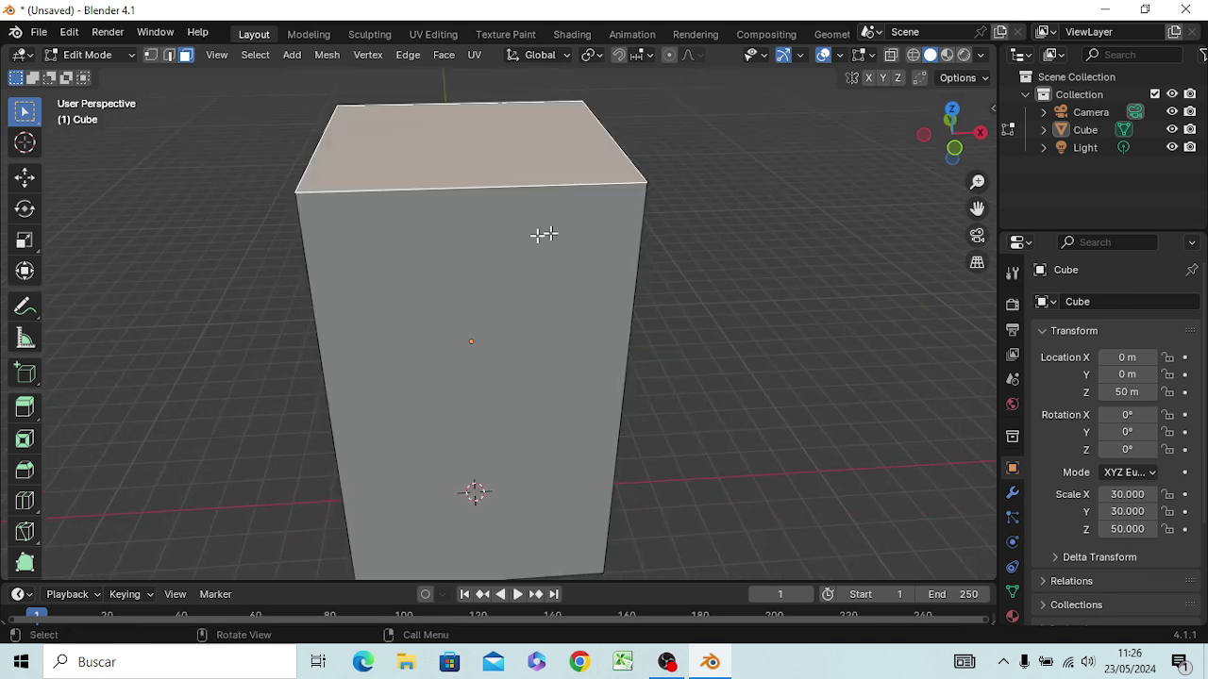
{"action": "left_click", "coordinate": [539, 235]}
{"action": "middle_click_drag", "start_coordinate": [755, 267], "coordinate": [582, 267]}
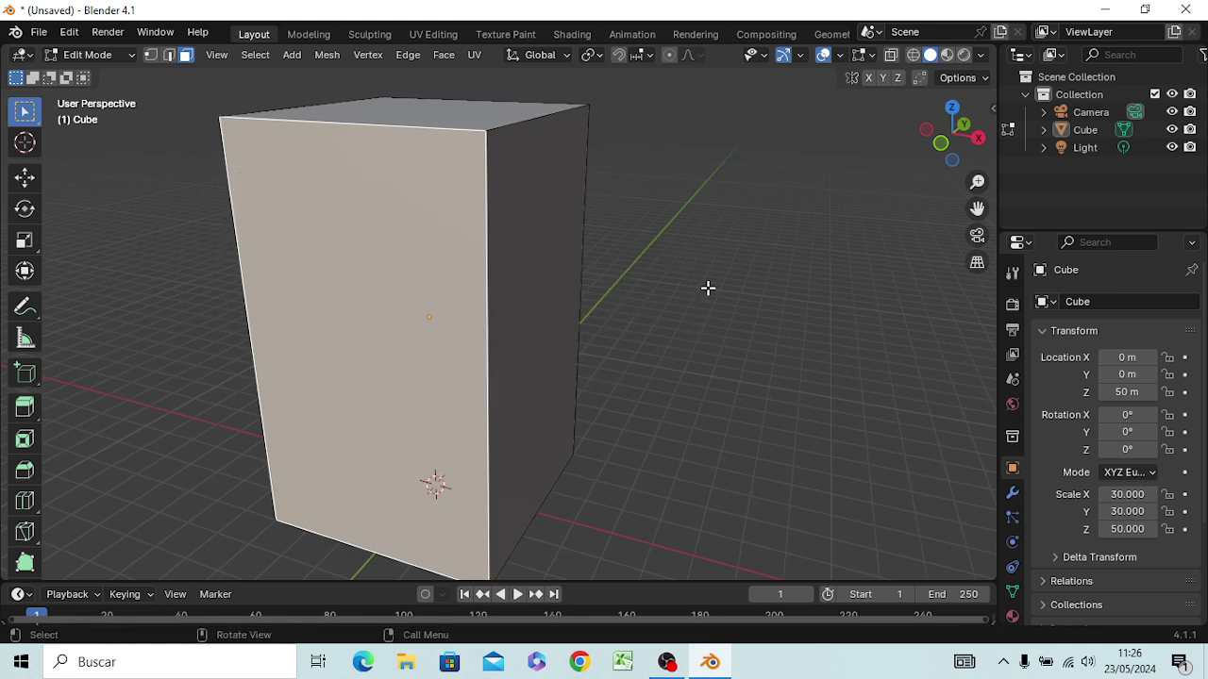
{"action": "key", "text": "alt+a"}
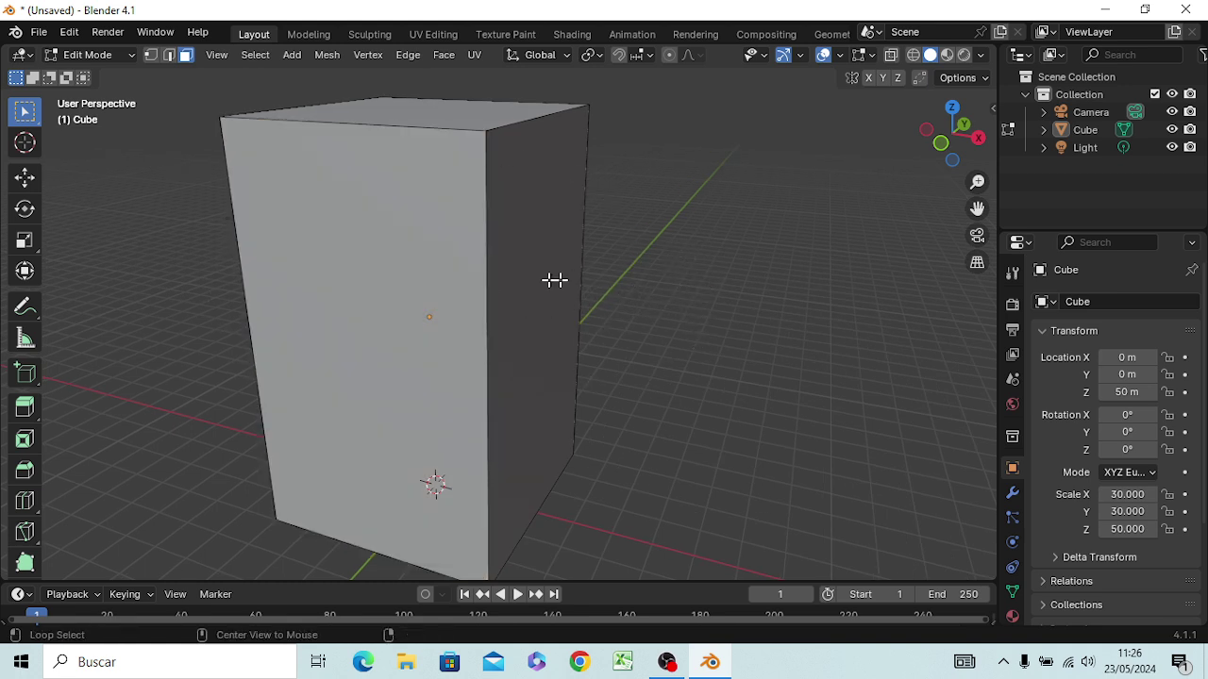
Step: Try face-loop selections around the block's vertical sides and across its top and +X side, clearing the selection after each
{"action": "left_click", "coordinate": [479, 299], "text": "alt"}
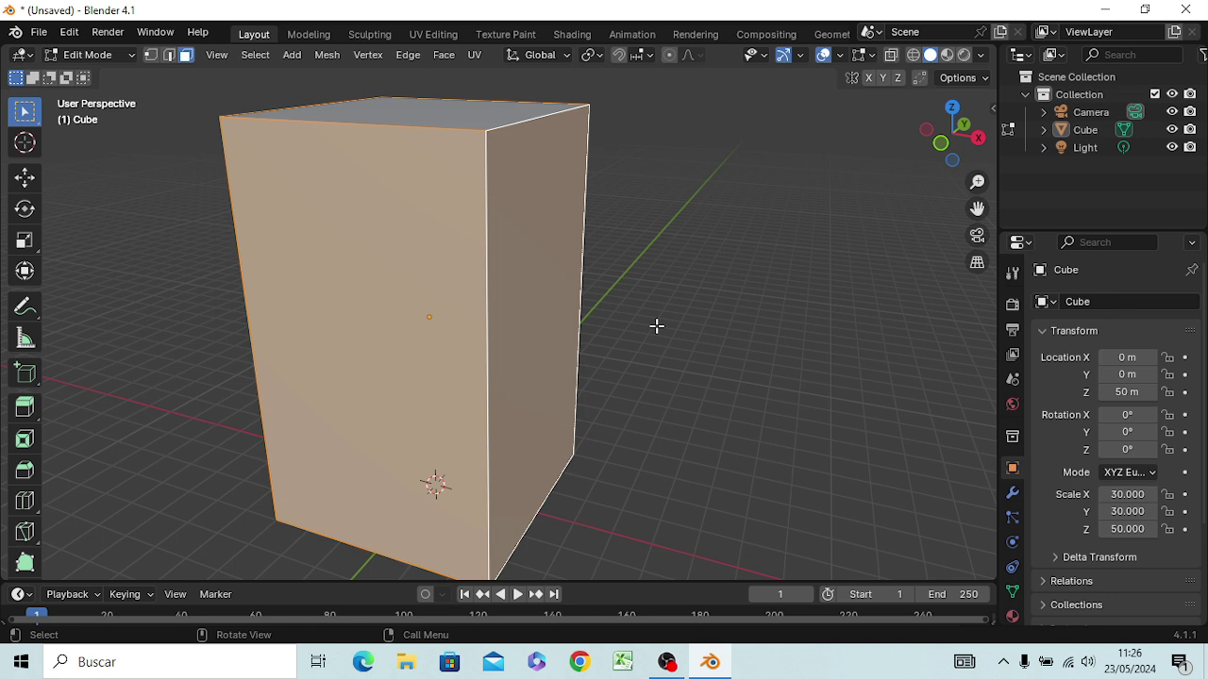
{"action": "middle_click_drag", "start_coordinate": [657, 325], "coordinate": [661, 353]}
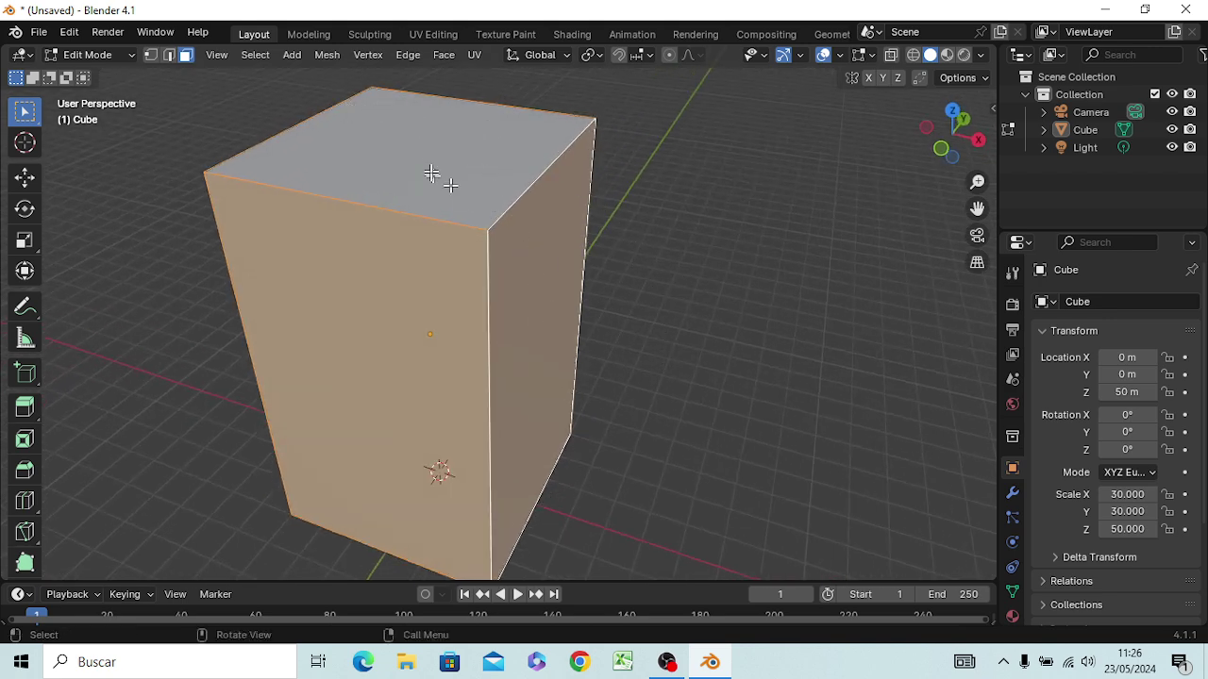
{"action": "left_click", "coordinate": [750, 171]}
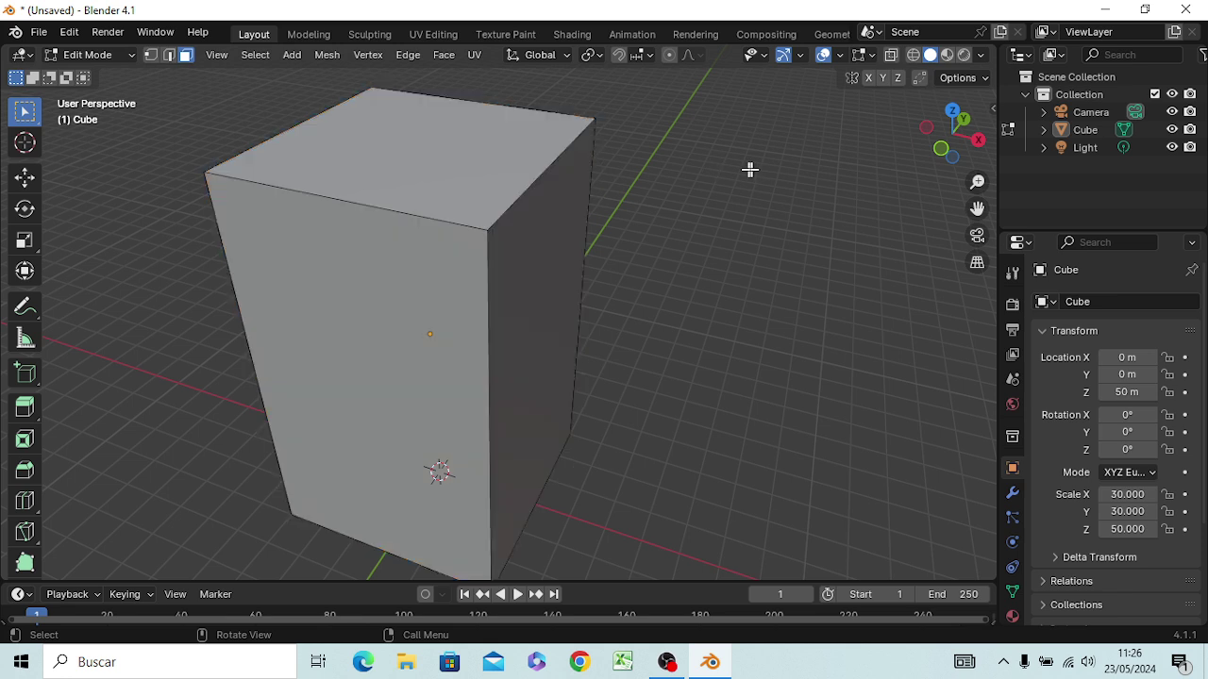
{"action": "left_click", "coordinate": [544, 164], "text": "alt"}
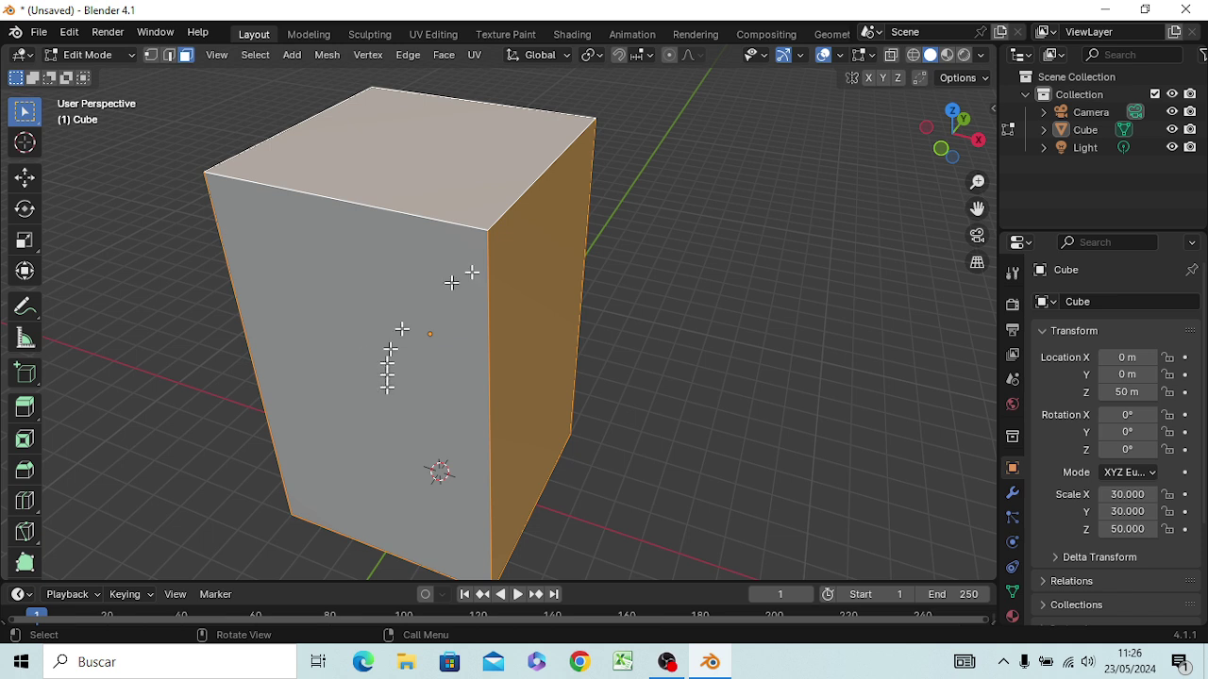
{"action": "left_click", "coordinate": [885, 217]}
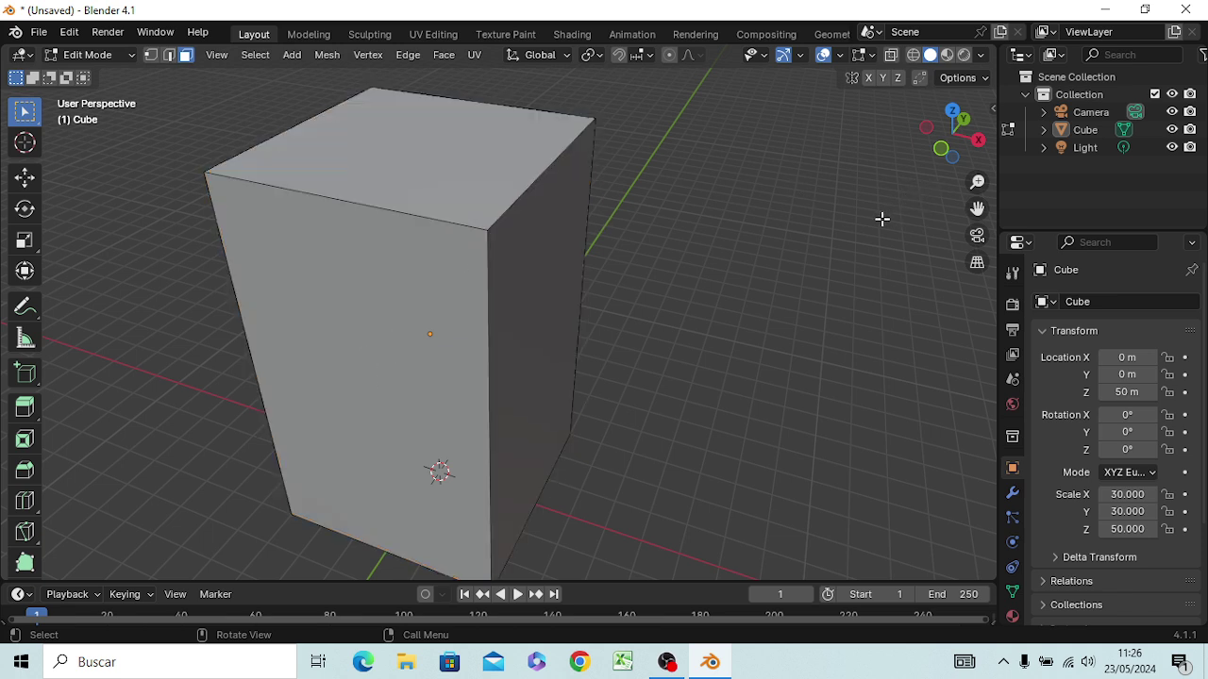
Step: Try a face-loop selection running across the block's top and its Y-facing sides, checking it from the +X side
{"action": "left_click", "coordinate": [360, 191], "text": "alt"}
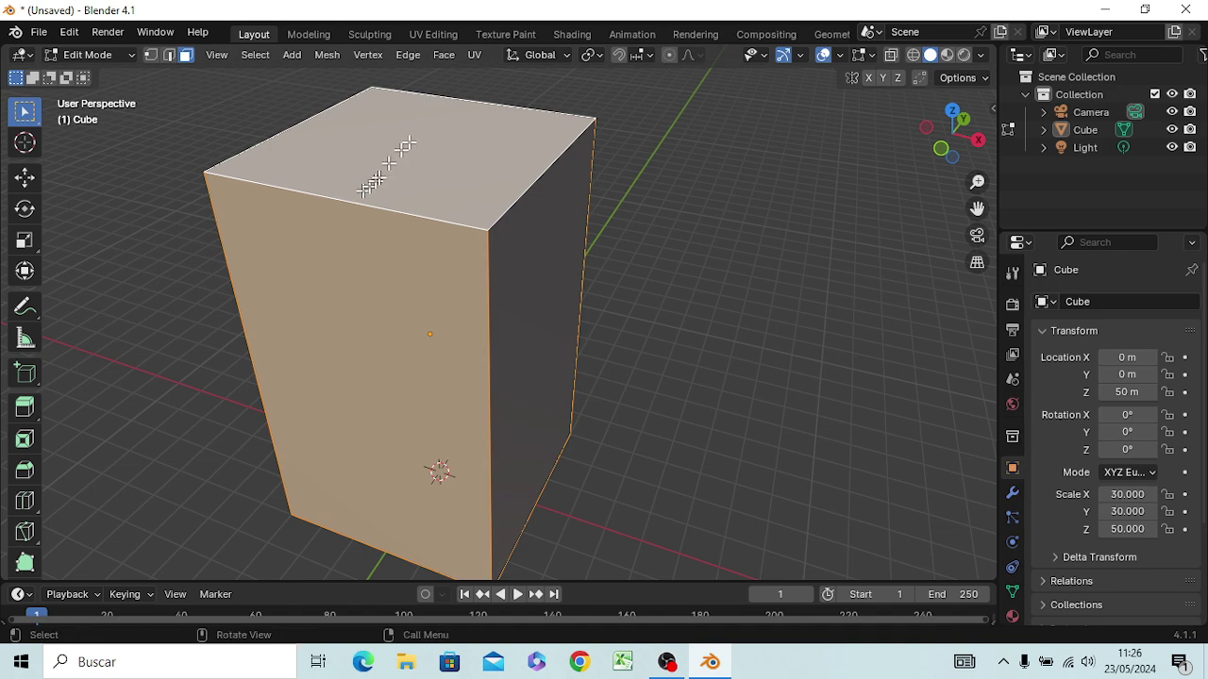
{"action": "middle_click_drag", "start_coordinate": [639, 275], "coordinate": [321, 215]}
{"action": "middle_click_drag", "start_coordinate": [312, 359], "coordinate": [485, 246]}
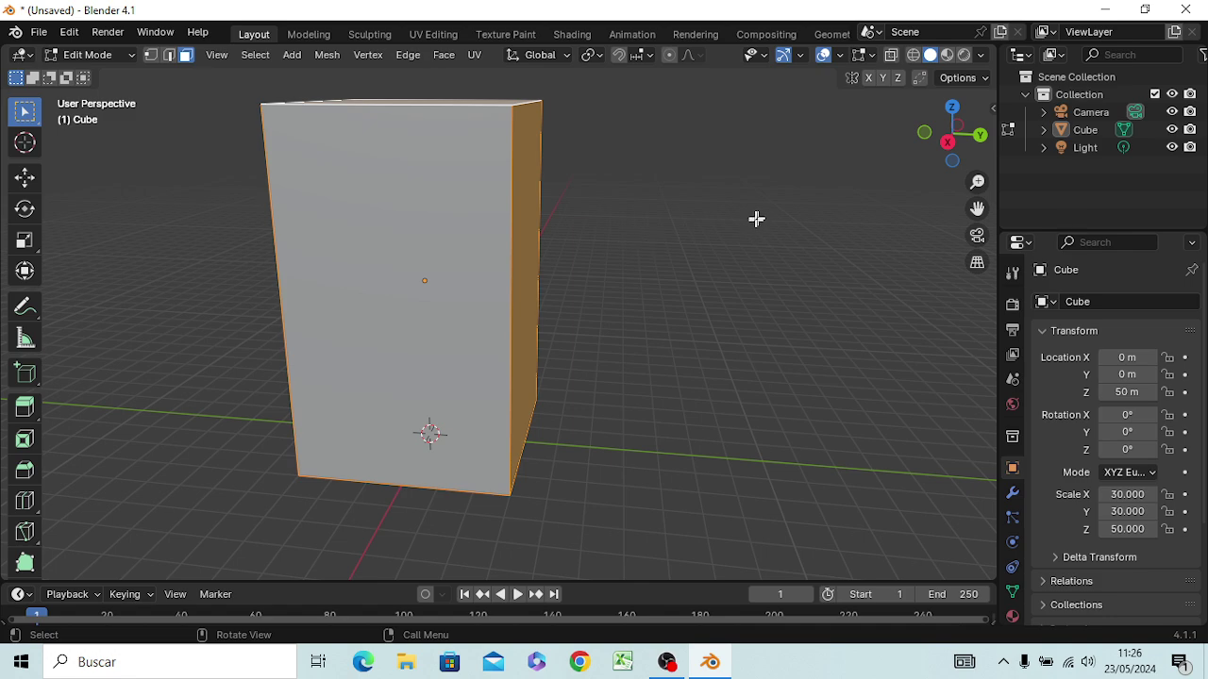
Step: Try selecting all of the block's faces at once, and clear the selection
{"action": "left_click", "coordinate": [757, 221]}
{"action": "key", "text": "a"}
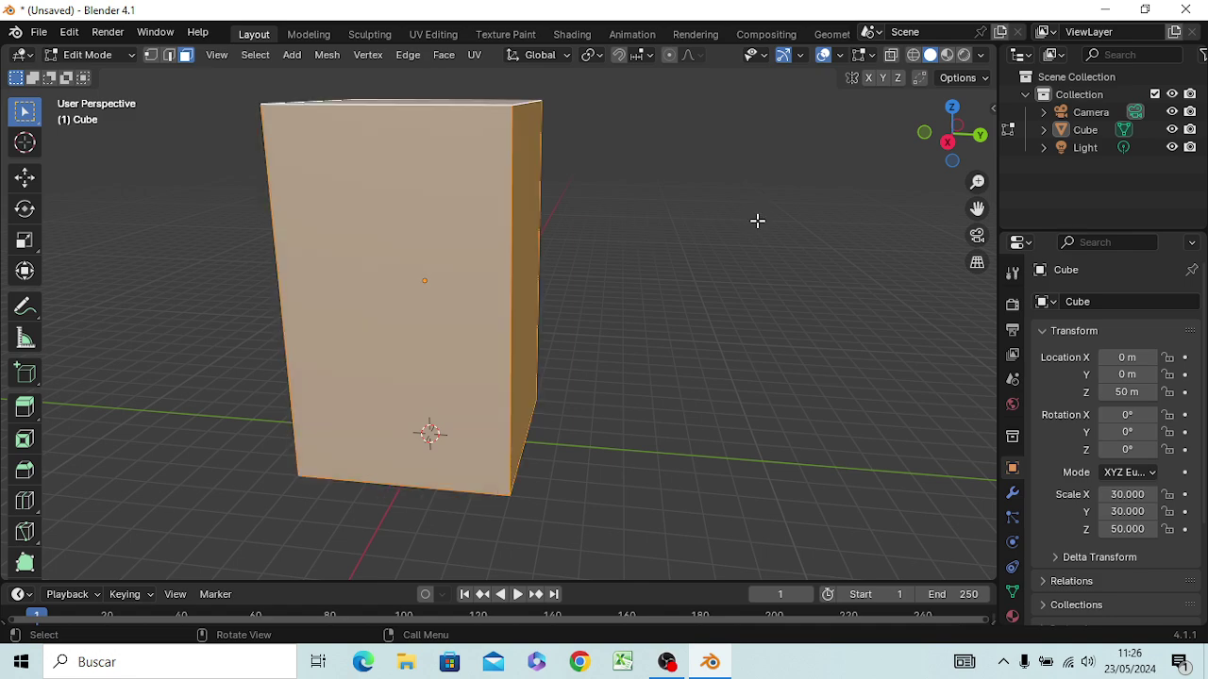
{"action": "middle_click_drag", "start_coordinate": [757, 221], "coordinate": [628, 251]}
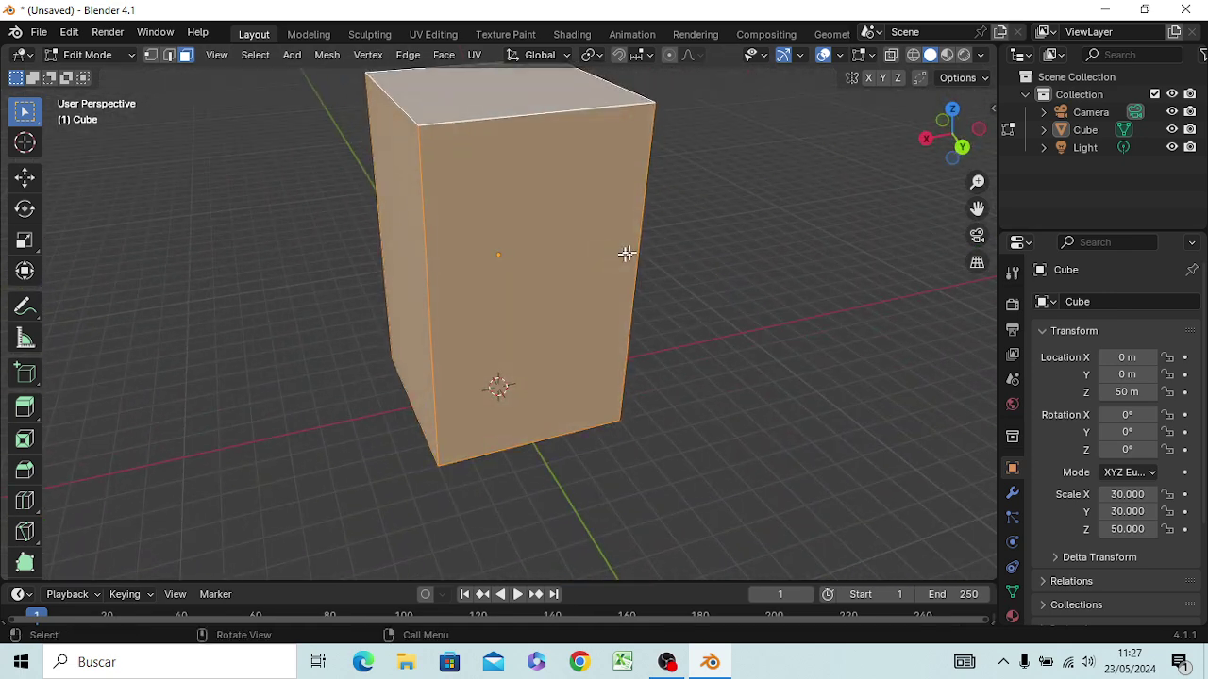
{"action": "left_click", "coordinate": [722, 235]}
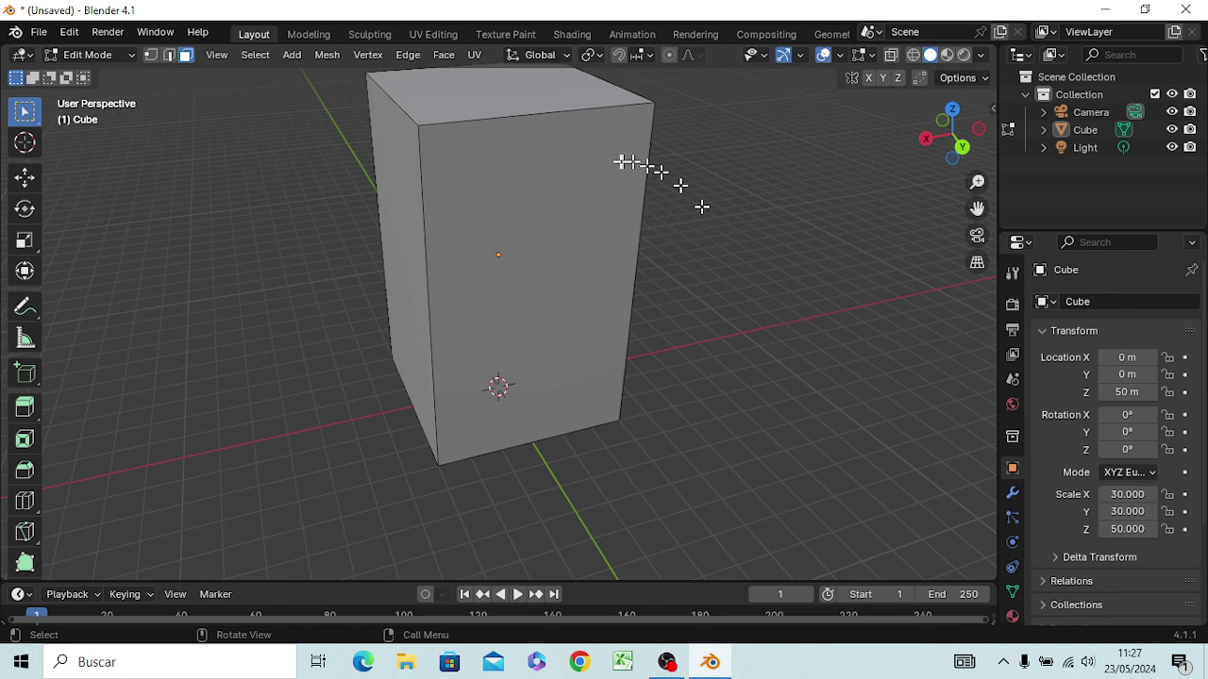
Step: Switch to edge selection and select the vertical edge between the block's +X and +Y sides
{"action": "middle_click_drag", "start_coordinate": [712, 231], "coordinate": [790, 207]}
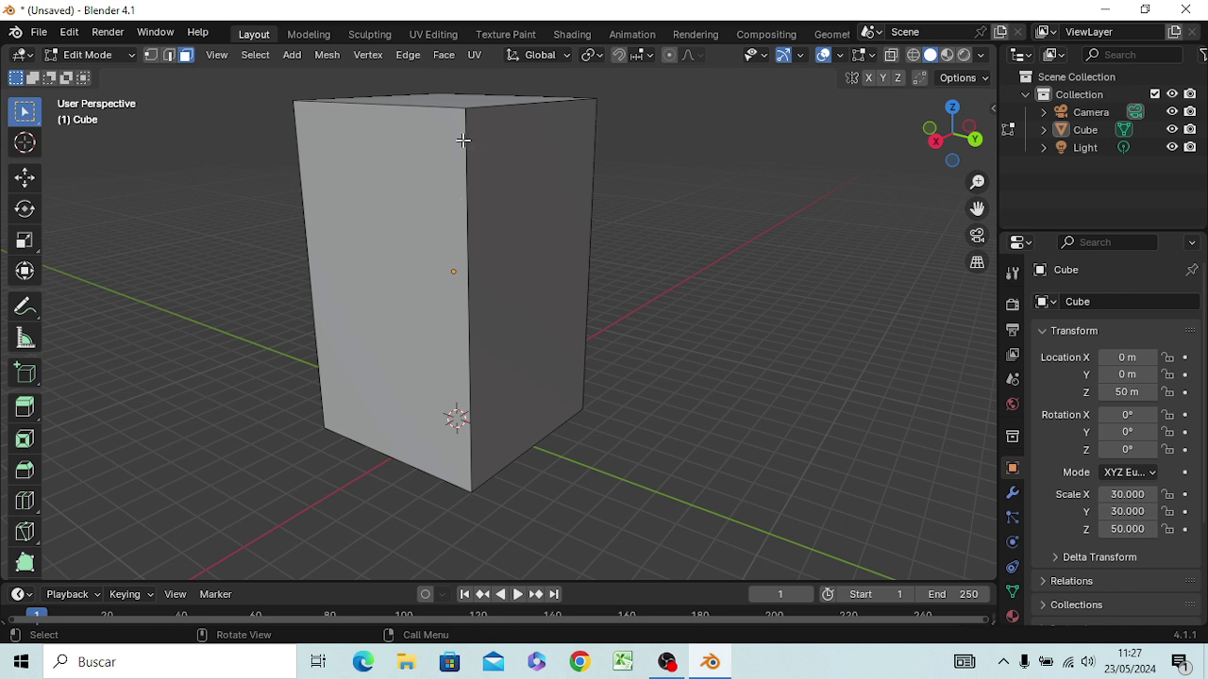
{"action": "key", "text": "2"}
{"action": "left_click", "coordinate": [182, 56]}
{"action": "key", "text": "2"}
{"action": "left_click", "coordinate": [469, 223]}
{"action": "middle_click_drag", "start_coordinate": [649, 361], "coordinate": [711, 361]}
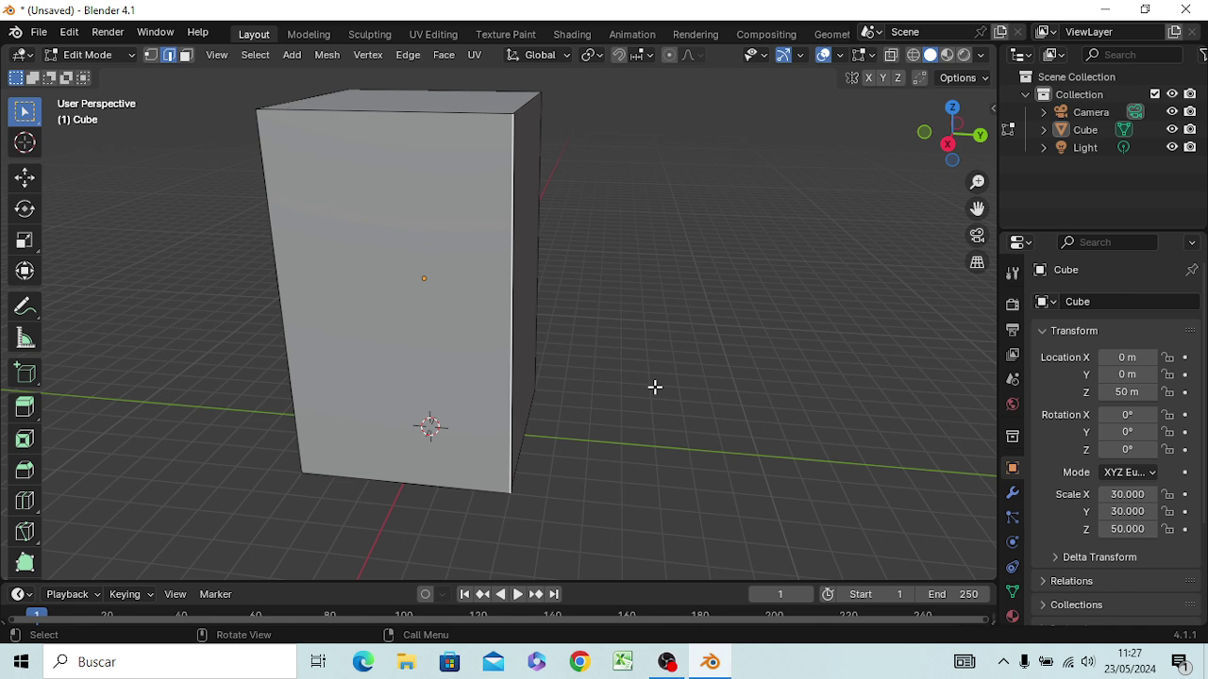
Step: Try bevelling the selected vertical edge about 0.74 m wide, raising the segments to 110
{"action": "key", "text": "b"}
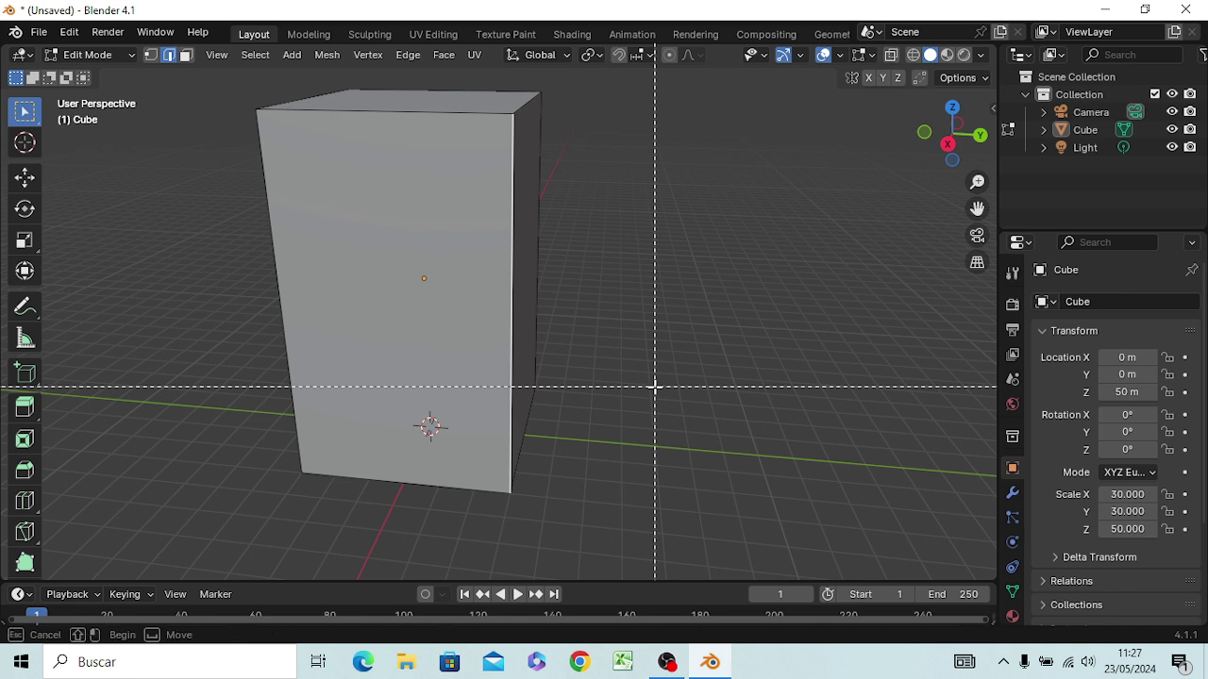
{"action": "key", "text": "Escape"}
{"action": "key", "text": "ctrl"}
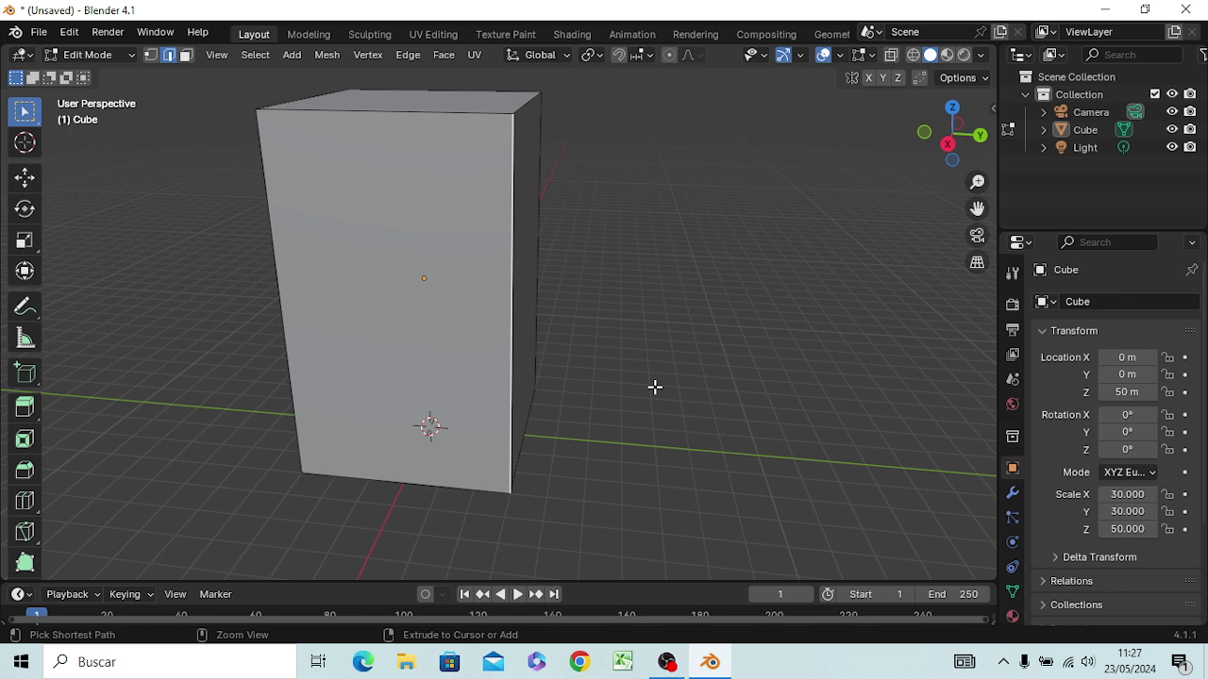
{"action": "key", "text": "ctrl+b"}
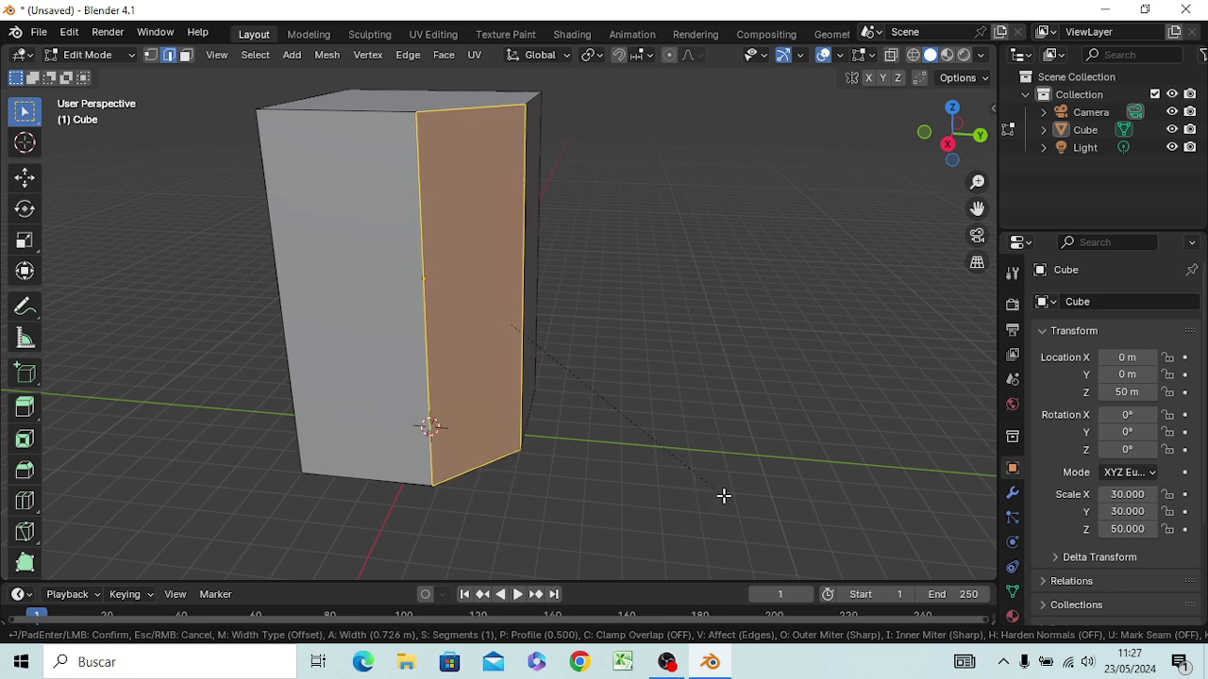
{"action": "scroll", "coordinate": [726, 495], "scroll_direction": "up", "scroll_amount": 7}
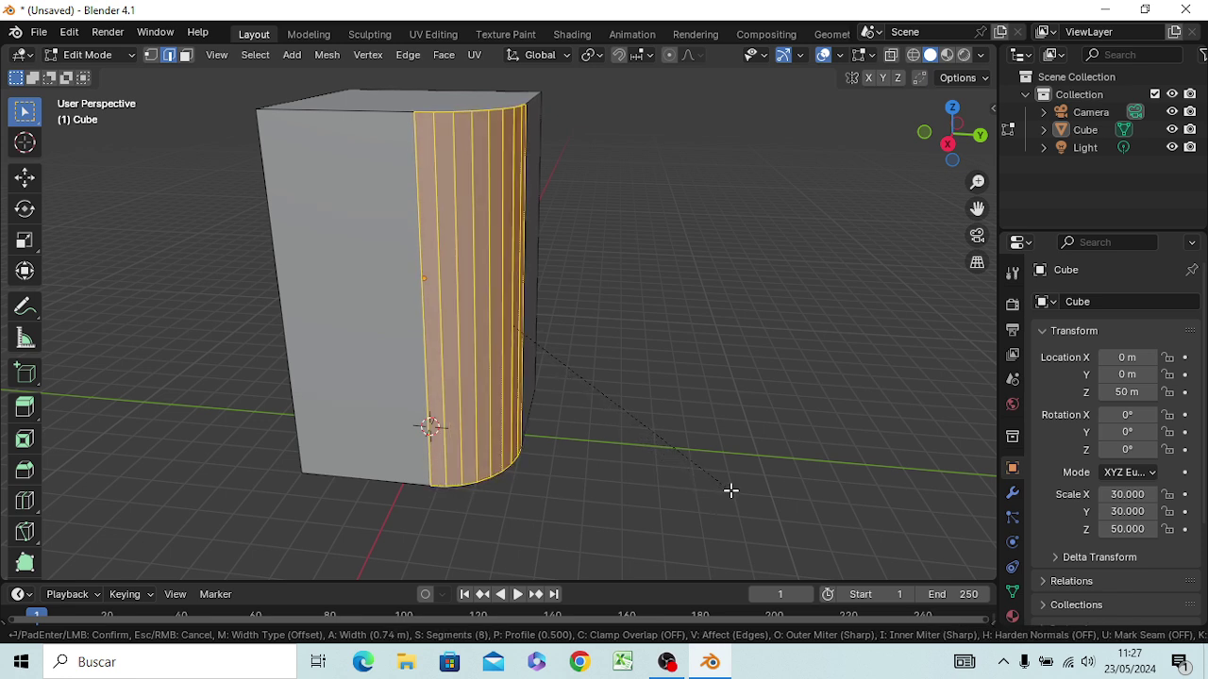
{"action": "scroll", "coordinate": [730, 490], "scroll_direction": "up", "scroll_amount": 20}
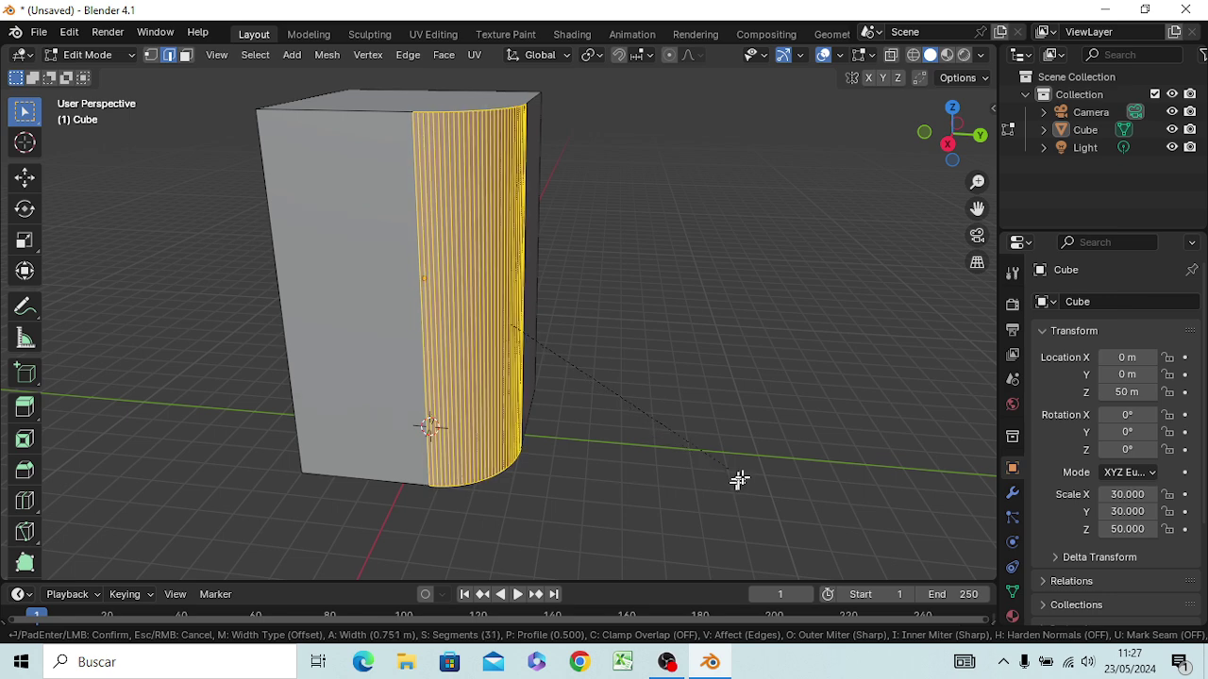
{"action": "scroll", "coordinate": [747, 468], "scroll_direction": "up", "scroll_amount": 16}
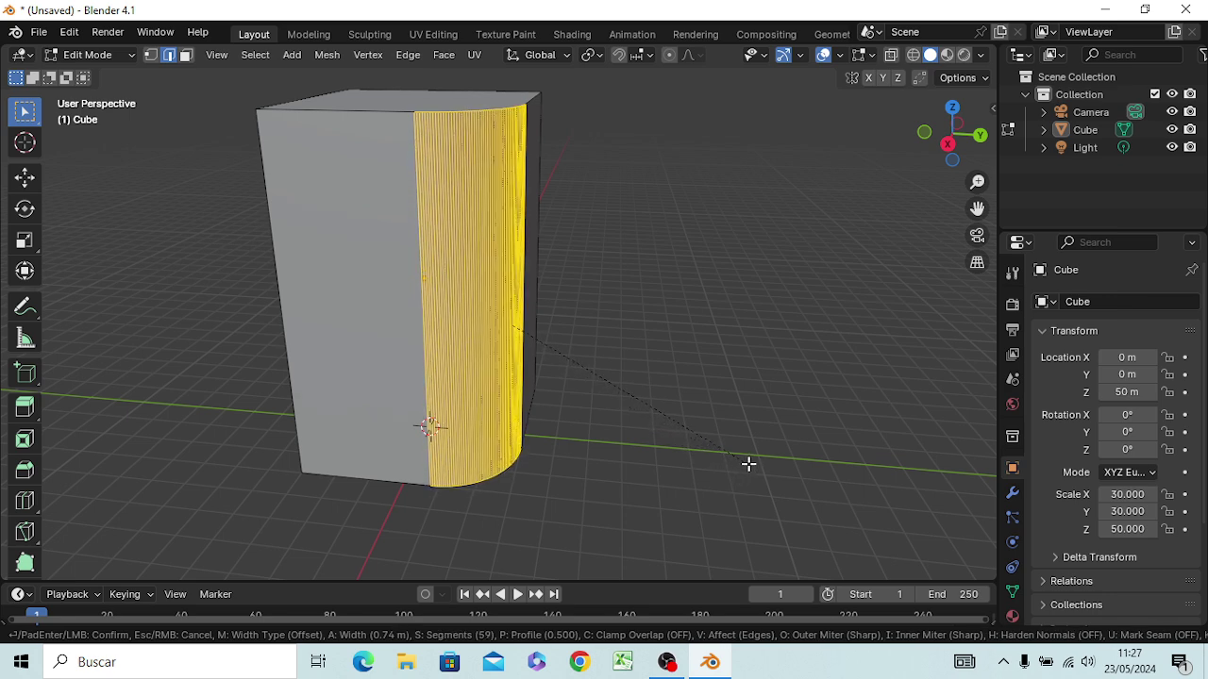
{"action": "scroll", "coordinate": [751, 461], "scroll_direction": "up", "scroll_amount": 20}
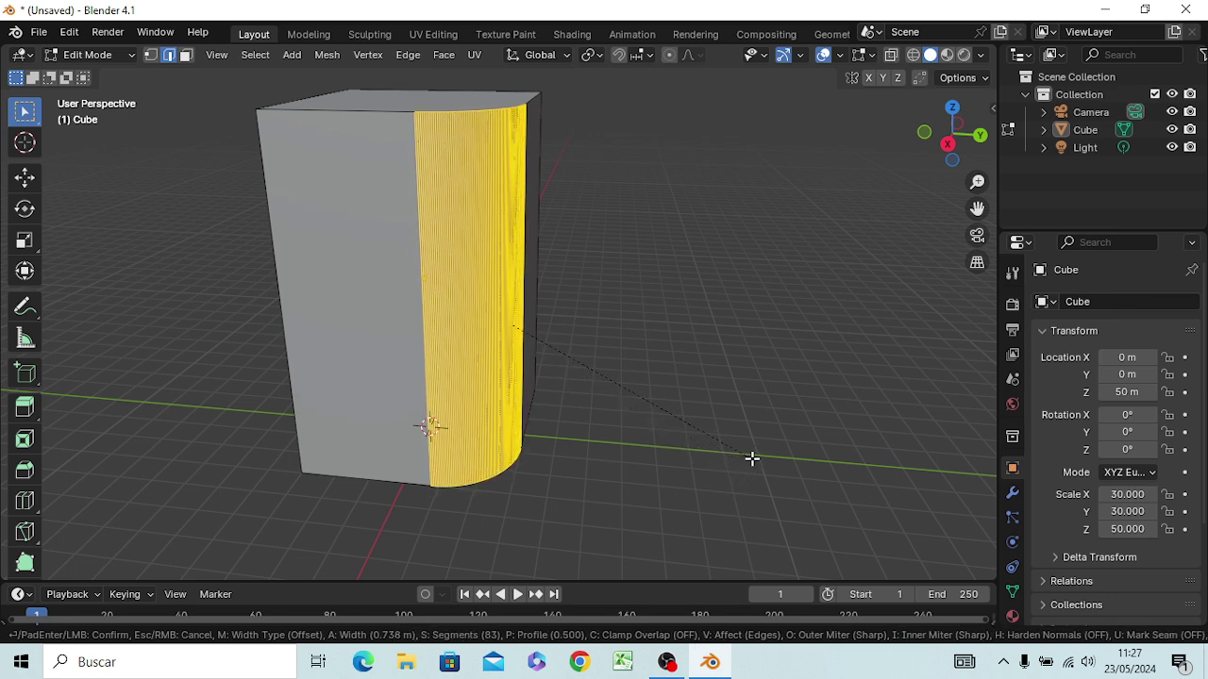
{"action": "scroll", "coordinate": [753, 449], "scroll_direction": "up", "scroll_amount": 20}
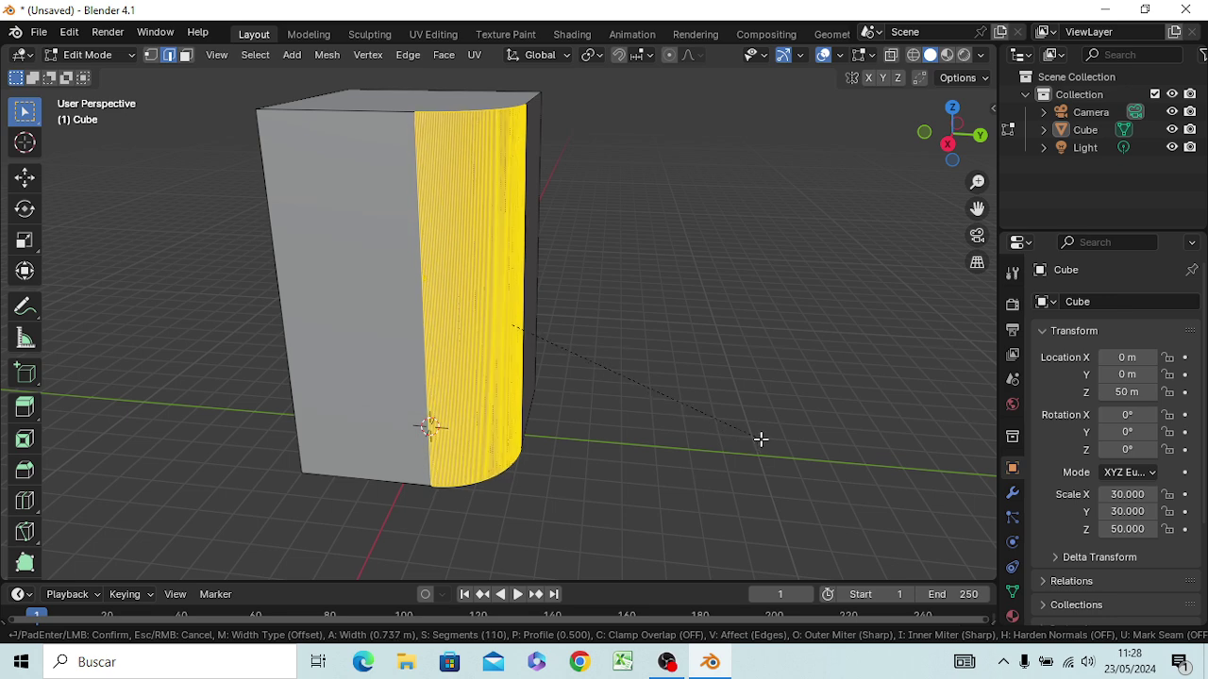
Step: Try widening the bevel to about 1.8 m with up to 137 segments, then cancel it and undo the edge selection
{"action": "scroll", "coordinate": [751, 430], "scroll_direction": "up", "scroll_amount": 10}
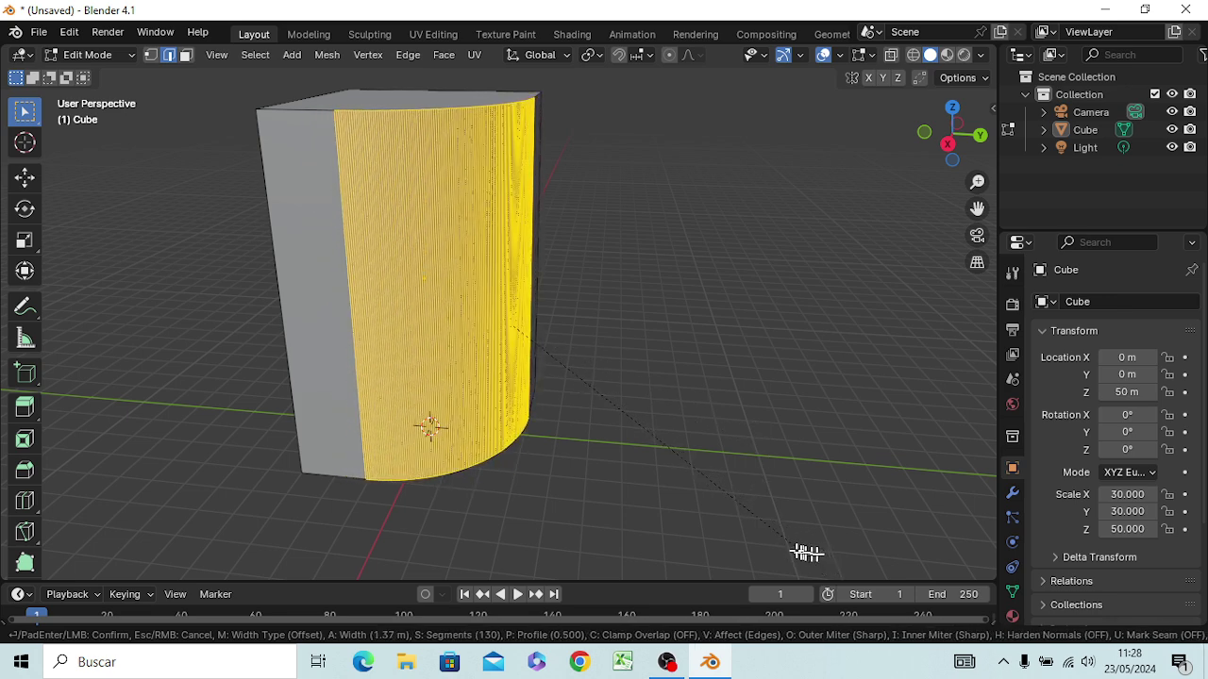
{"action": "scroll", "coordinate": [723, 534], "scroll_direction": "up", "scroll_amount": 3}
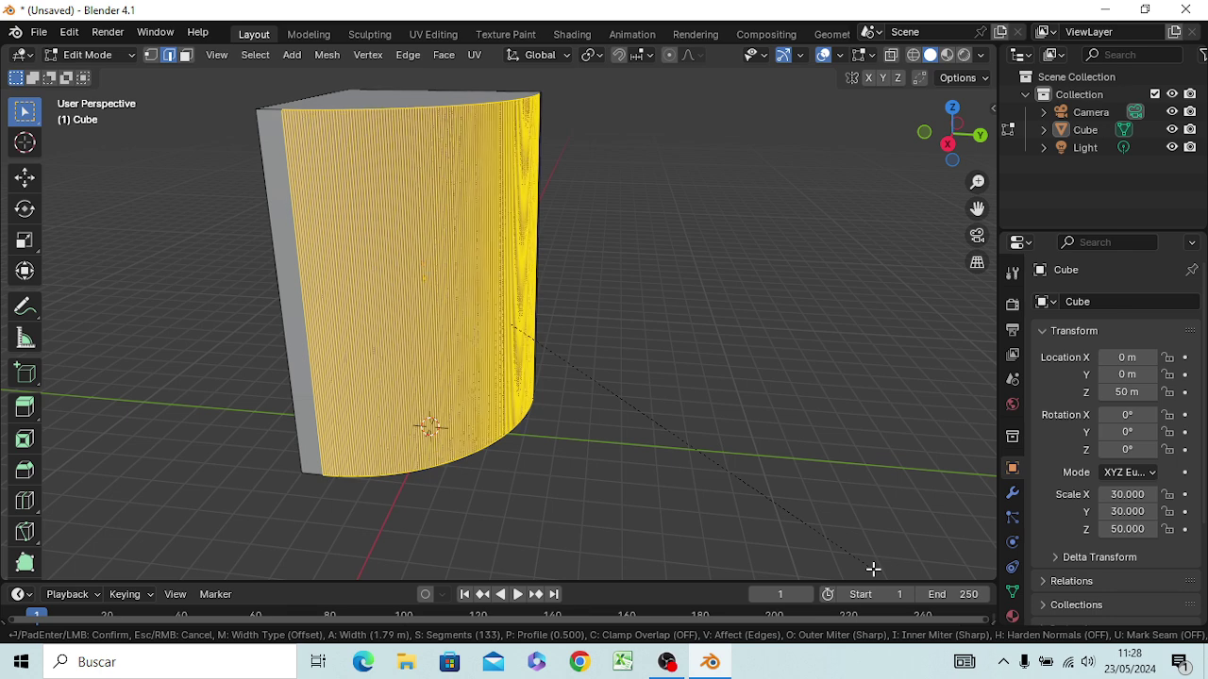
{"action": "scroll", "coordinate": [871, 553], "scroll_direction": "up", "scroll_amount": 4}
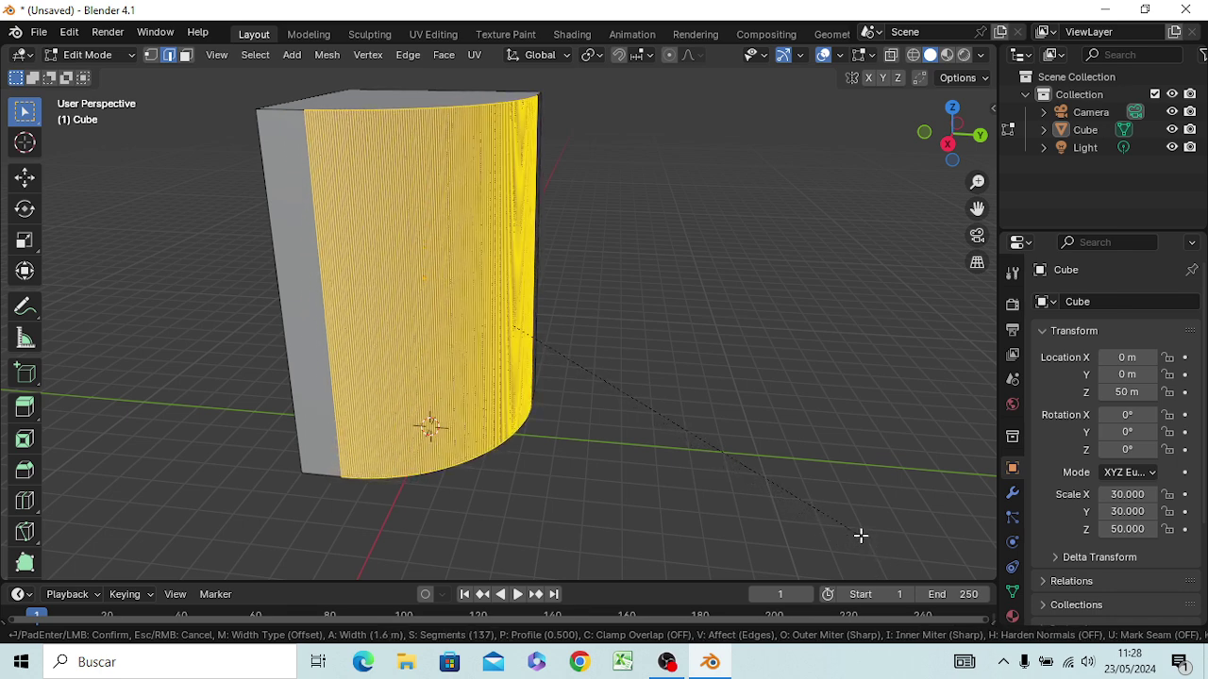
{"action": "scroll", "coordinate": [859, 528], "scroll_direction": "down", "scroll_amount": 20}
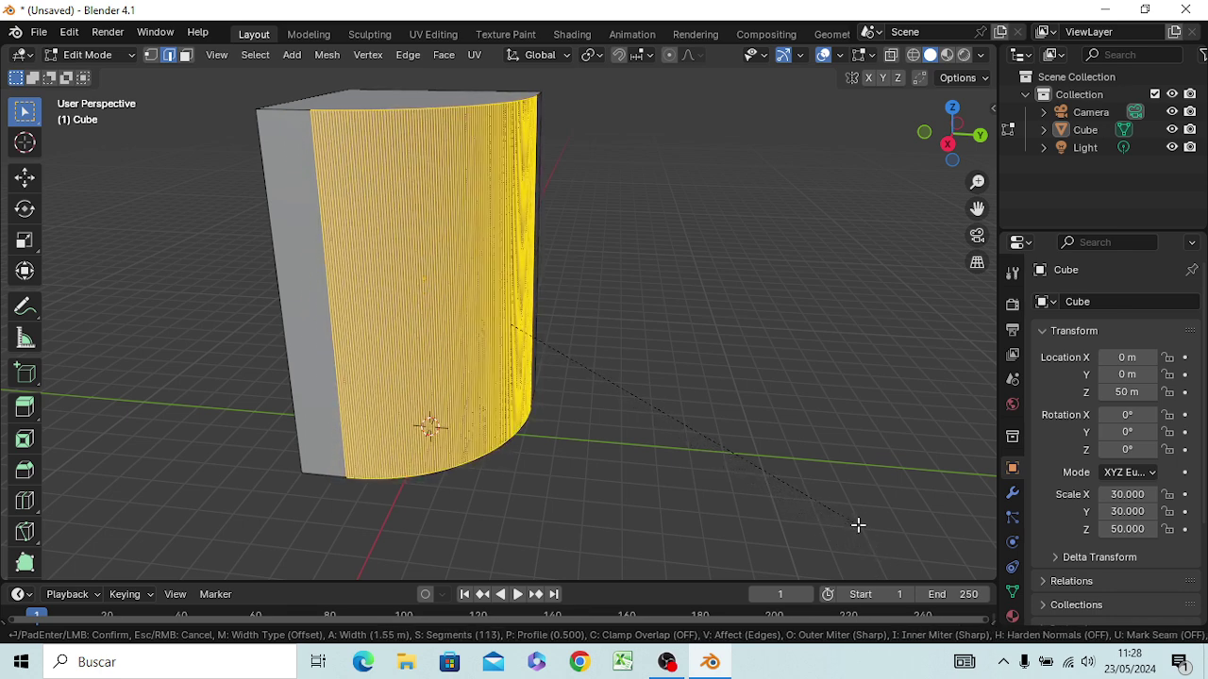
{"action": "scroll", "coordinate": [860, 525], "scroll_direction": "down", "scroll_amount": 20}
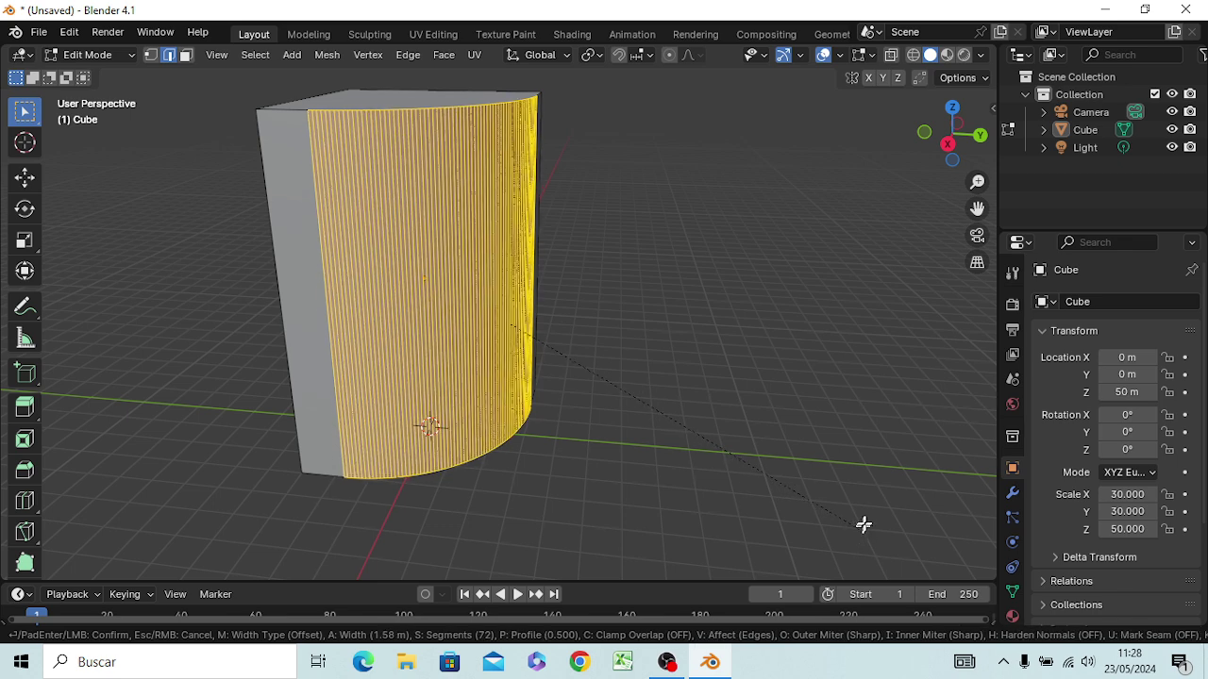
{"action": "key", "text": "Escape"}
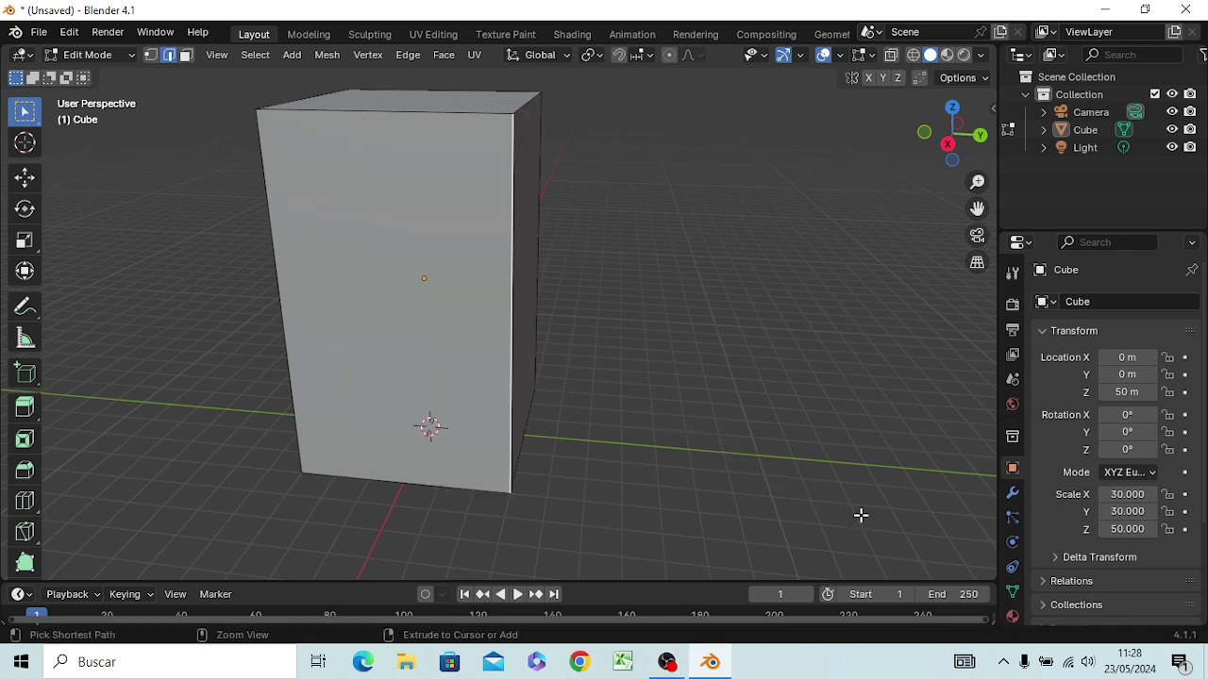
{"action": "key", "text": "ctrl+z"}
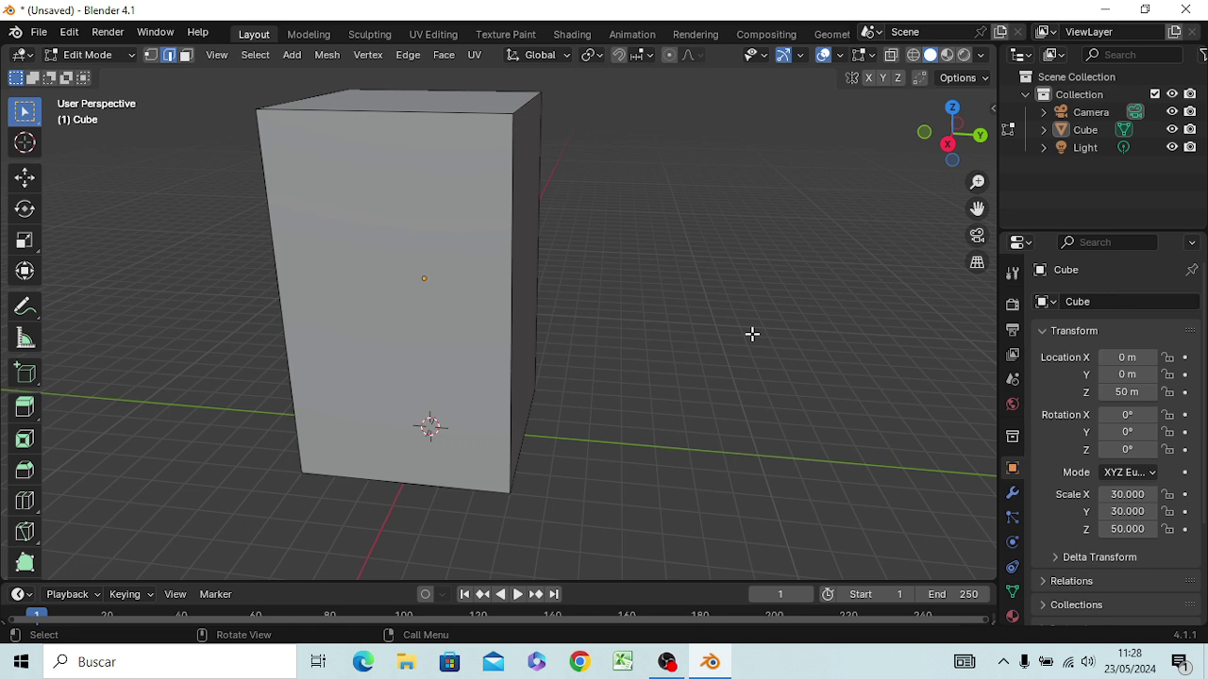
Step: In top view, add two evenly spaced loop cuts running along the Y direction across the block's top face
{"action": "key", "text": "KP_7"}
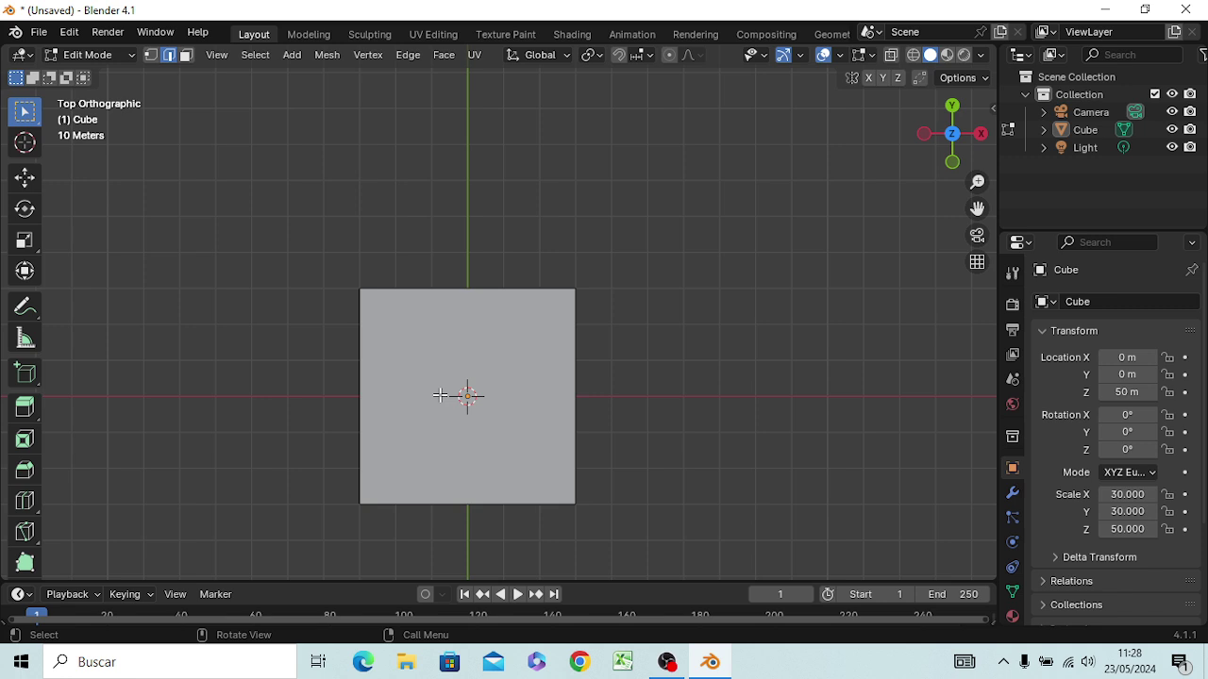
{"action": "key", "text": "ctrl"}
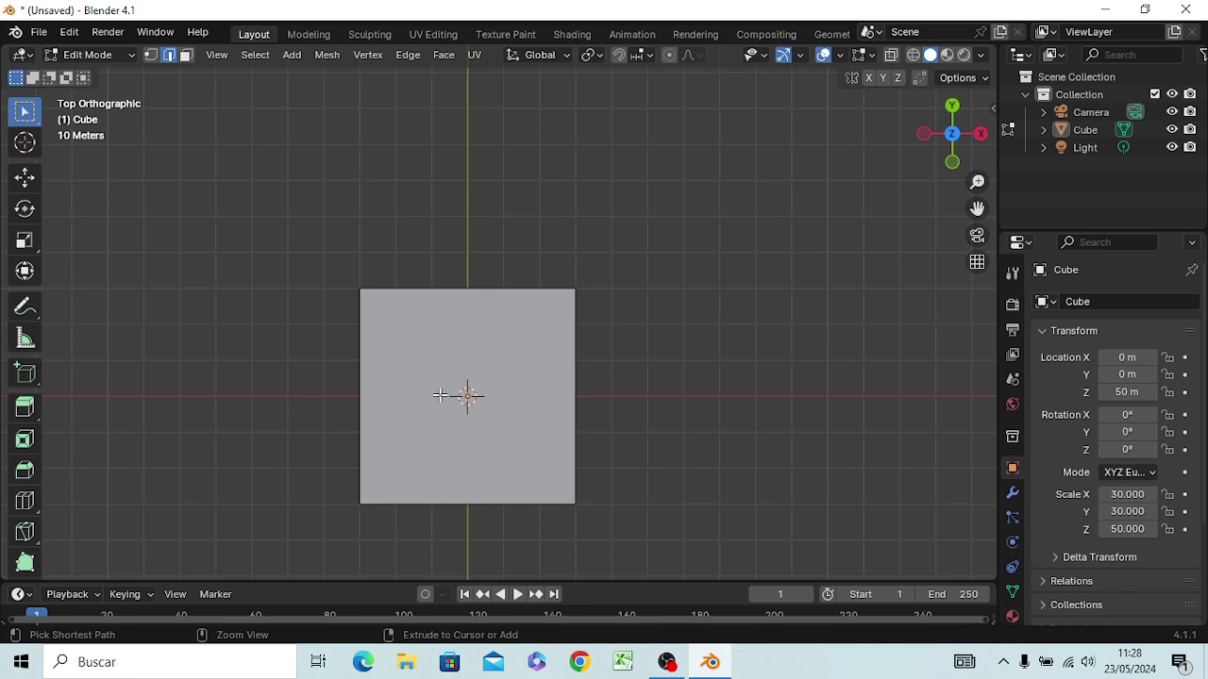
{"action": "key", "text": "ctrl+r"}
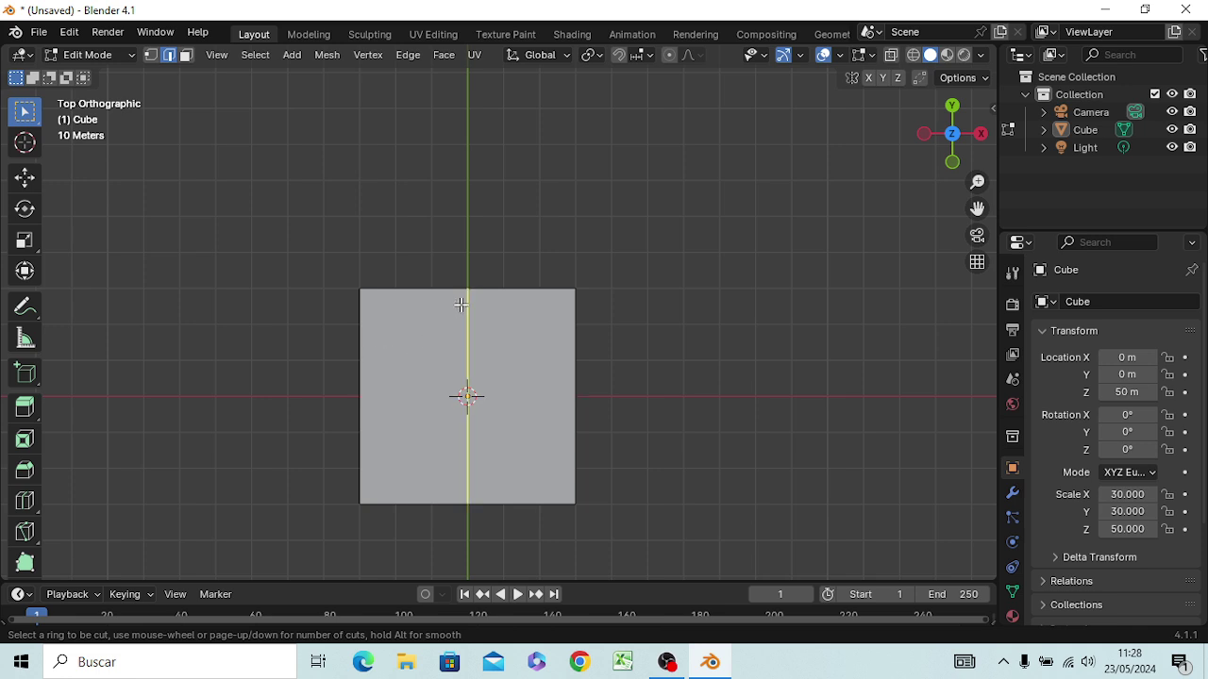
{"action": "scroll", "coordinate": [460, 304], "scroll_direction": "up", "scroll_amount": 1}
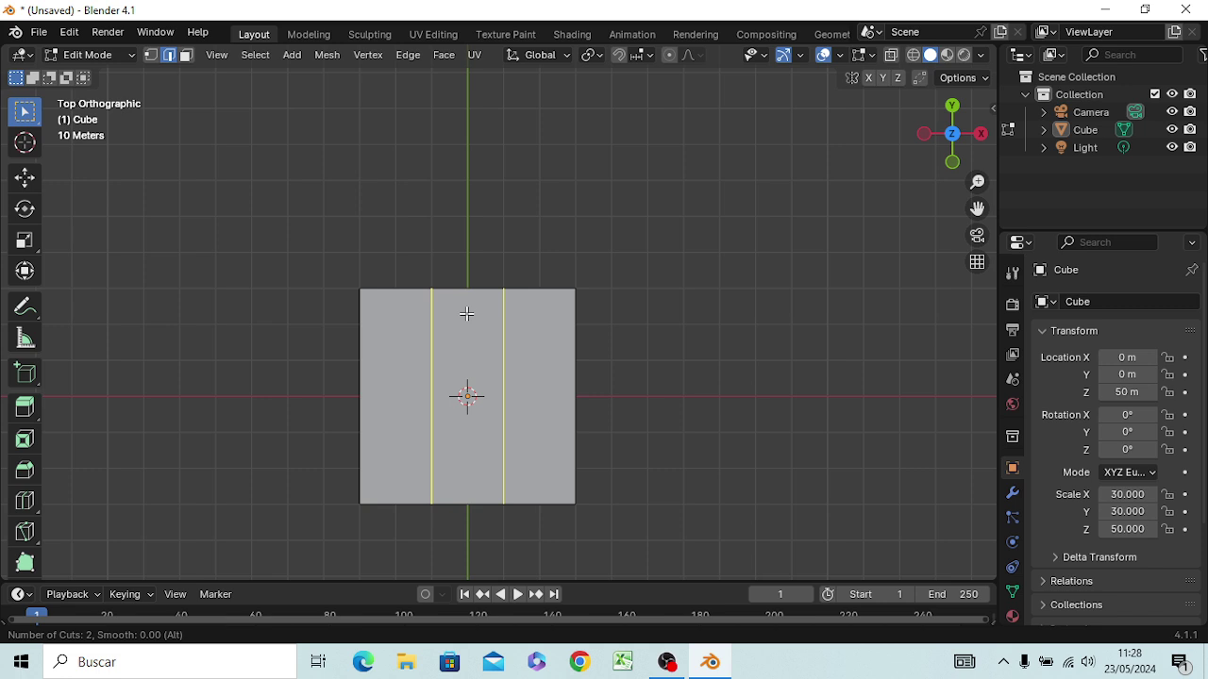
{"action": "left_click", "coordinate": [466, 313]}
{"action": "left_click", "coordinate": [466, 314]}
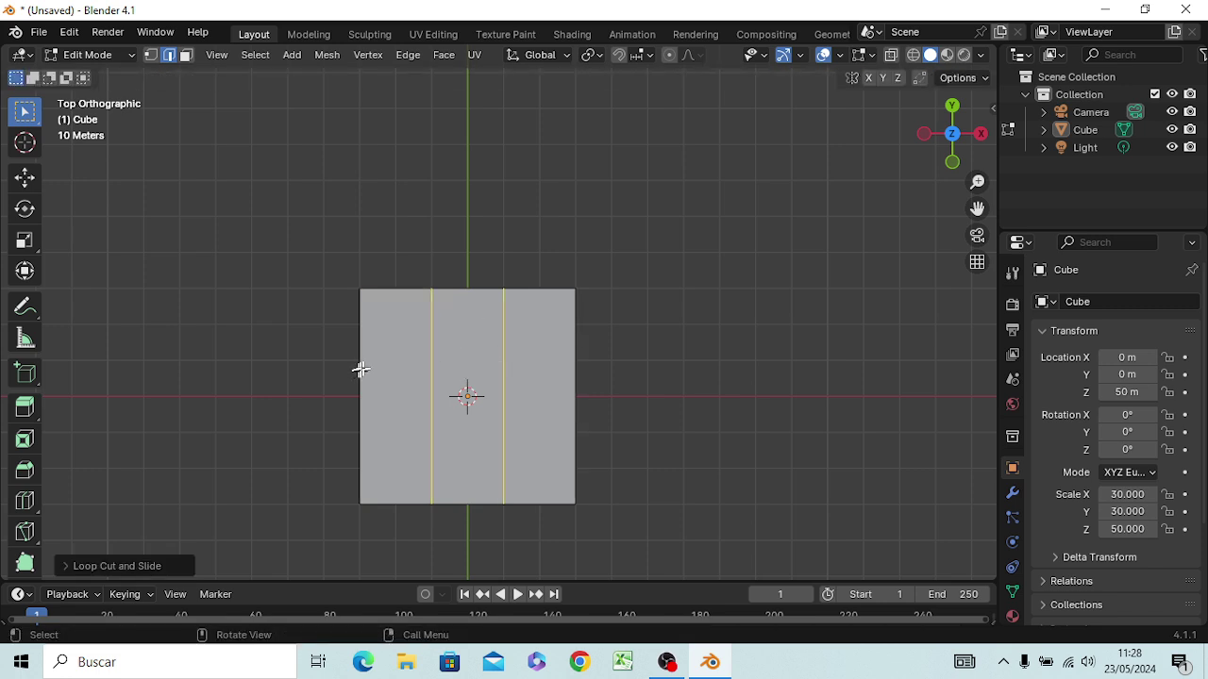
Step: Add two loop cuts running along the X direction across the block's top and slide them slightly toward -Y
{"action": "key", "text": "ctrl+r"}
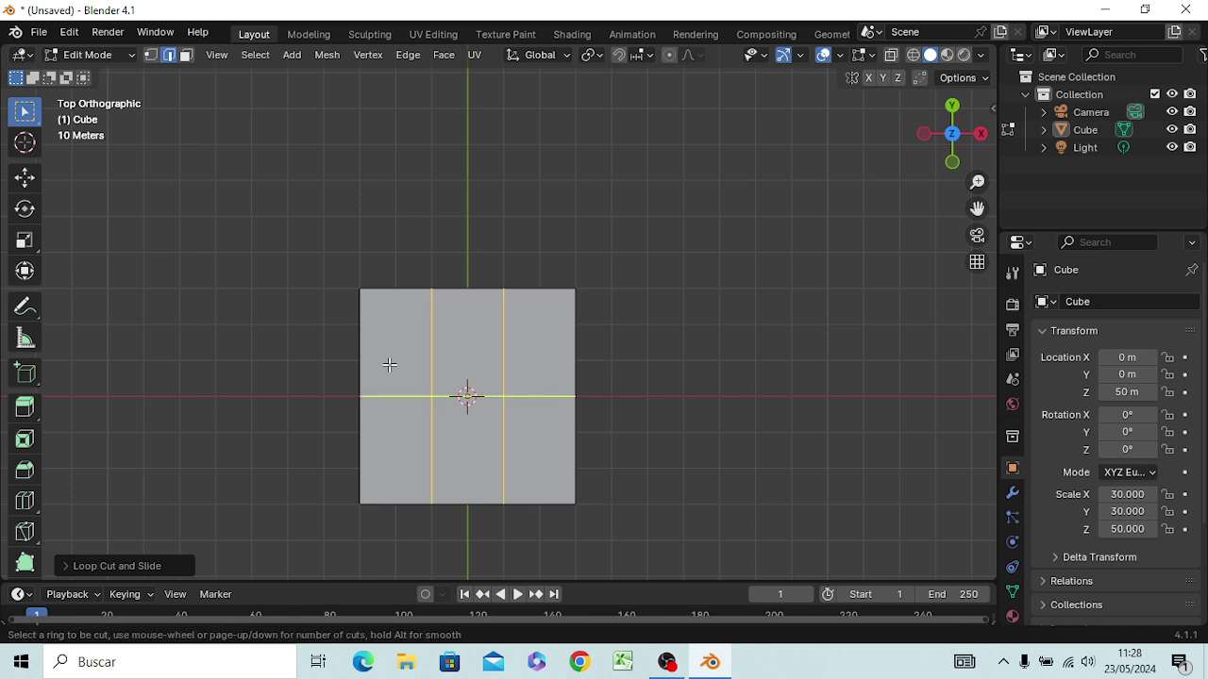
{"action": "scroll", "coordinate": [389, 365], "scroll_direction": "up", "scroll_amount": 1}
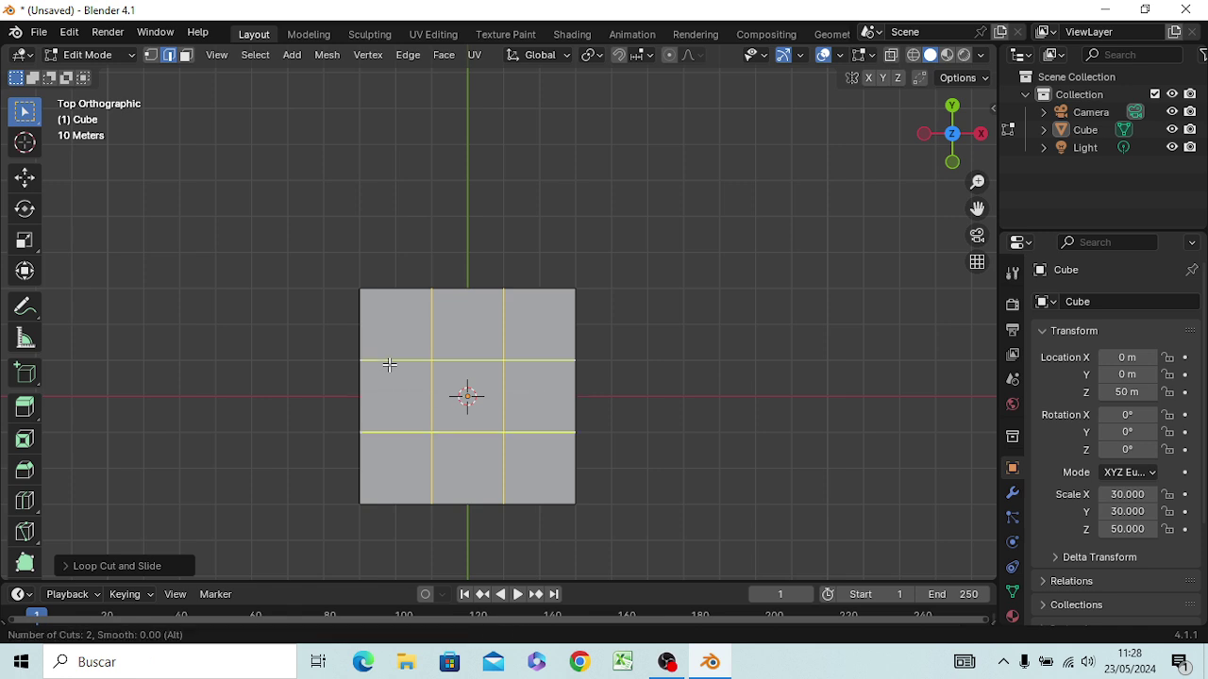
{"action": "scroll", "coordinate": [393, 363], "scroll_direction": "up", "scroll_amount": 3}
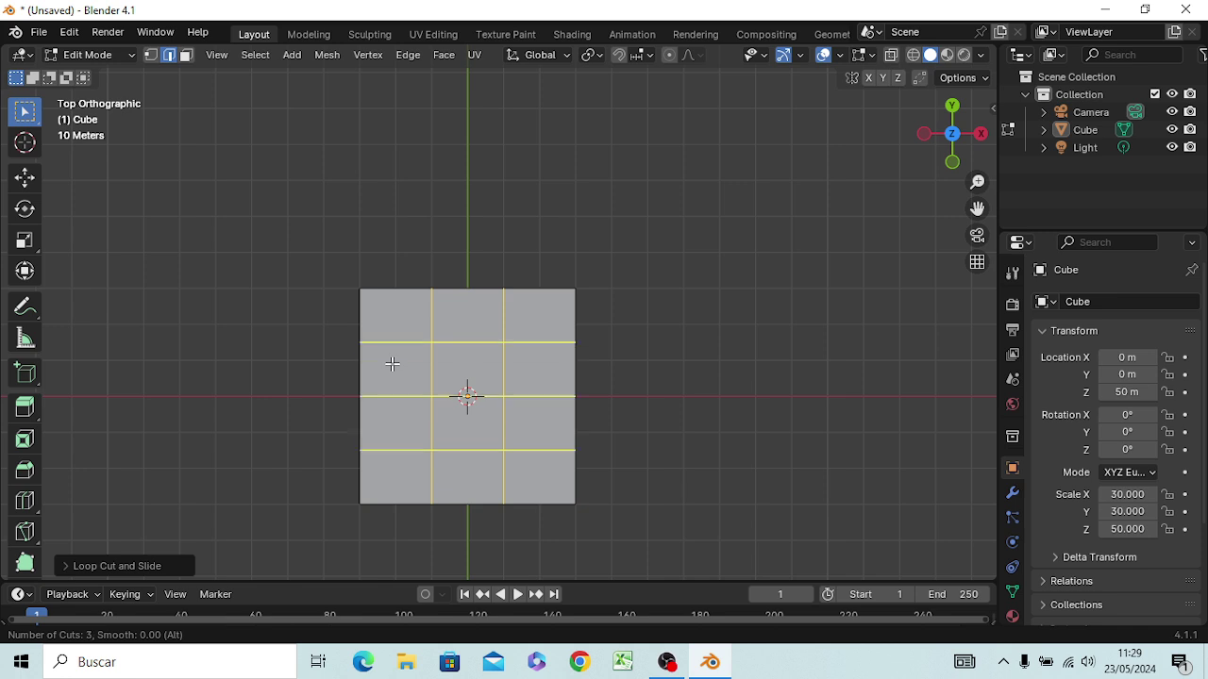
{"action": "scroll", "coordinate": [392, 363], "scroll_direction": "down", "scroll_amount": 4}
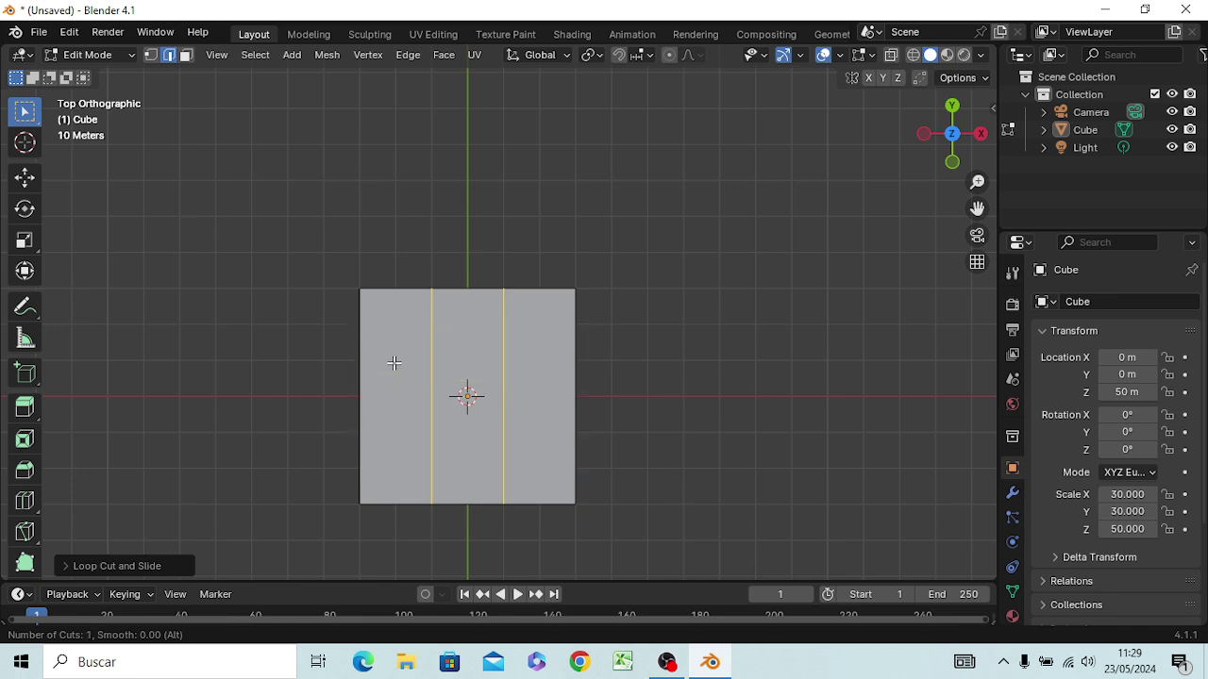
{"action": "scroll", "coordinate": [387, 373], "scroll_direction": "up", "scroll_amount": 2}
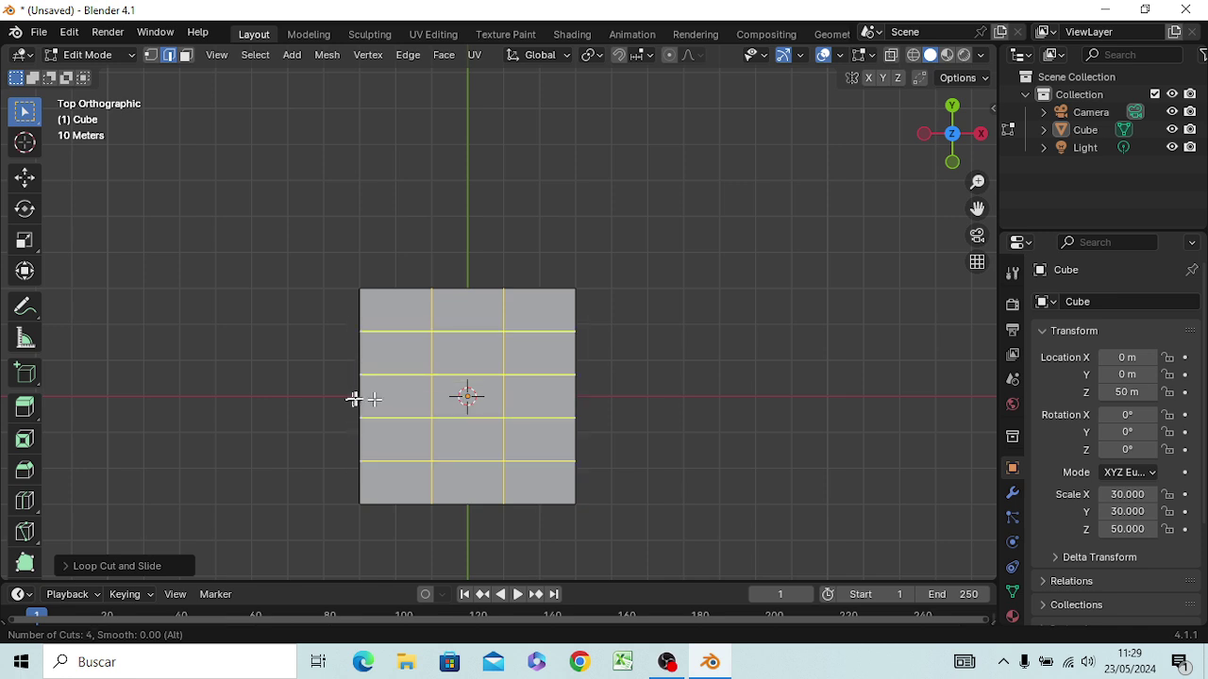
{"action": "scroll", "coordinate": [374, 394], "scroll_direction": "down", "scroll_amount": 2}
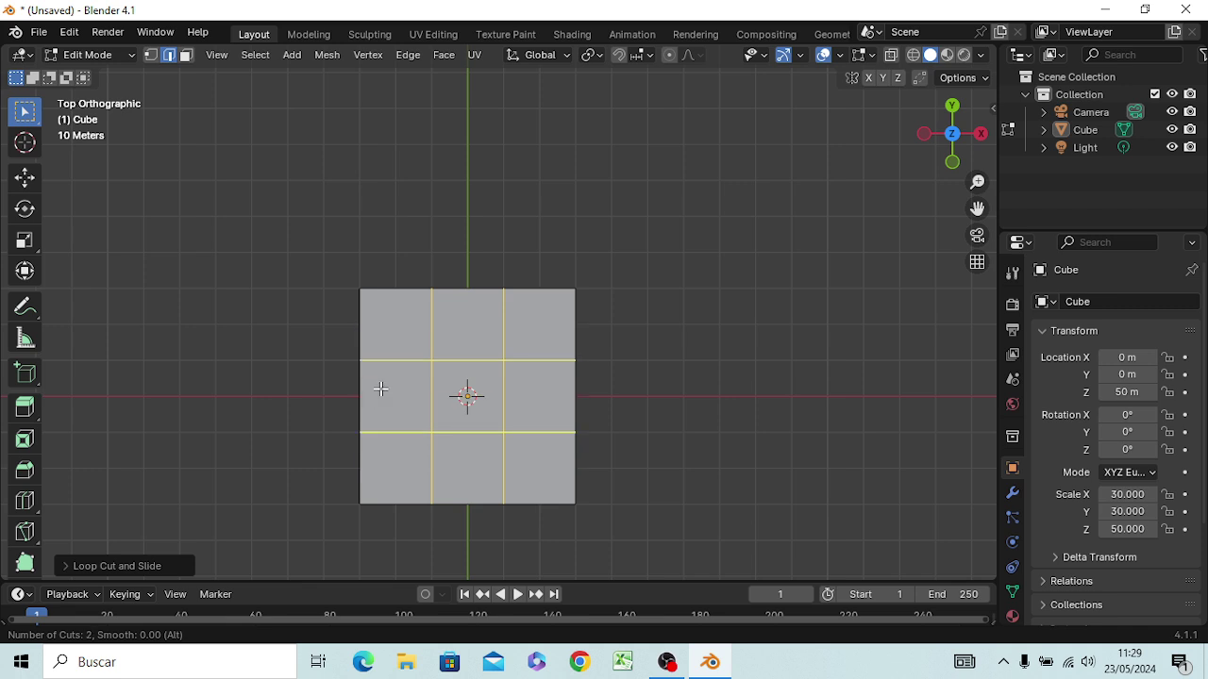
{"action": "left_click", "coordinate": [380, 388]}
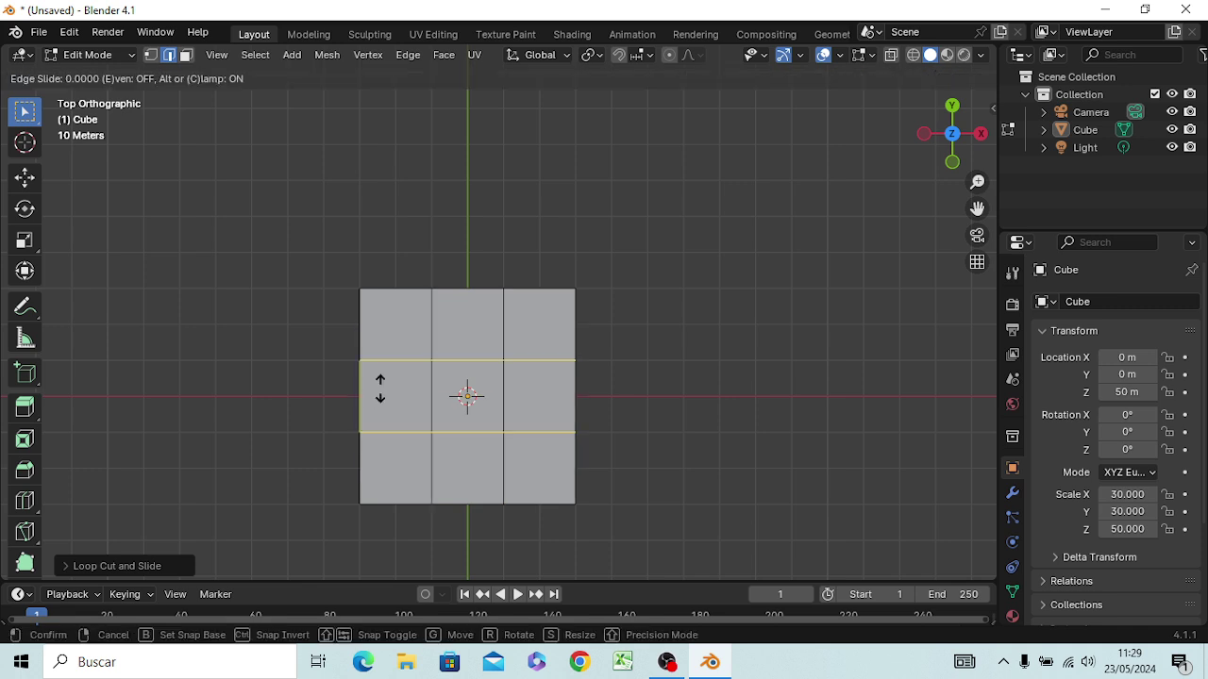
{"action": "mouse_move", "coordinate": [380, 389]}
{"action": "left_mouse_down"}
{"action": "mouse_move", "coordinate": [379, 351]}
{"action": "mouse_move", "coordinate": [371, 410]}
{"action": "mouse_move", "coordinate": [377, 369]}
{"action": "mouse_move", "coordinate": [380, 406]}
{"action": "mouse_move", "coordinate": [391, 409]}
{"action": "left_mouse_up"}
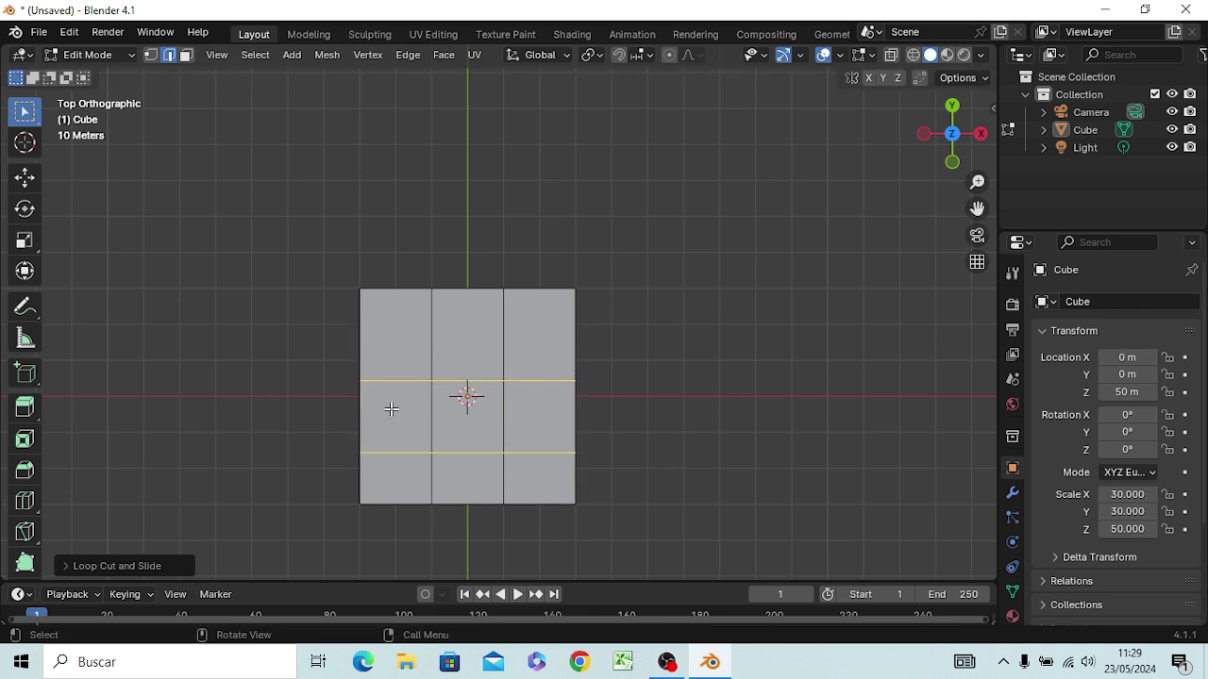
Step: Switch to face selection and pick the centre face and several outer faces of the block's top grid one at a time
{"action": "left_click", "coordinate": [469, 408]}
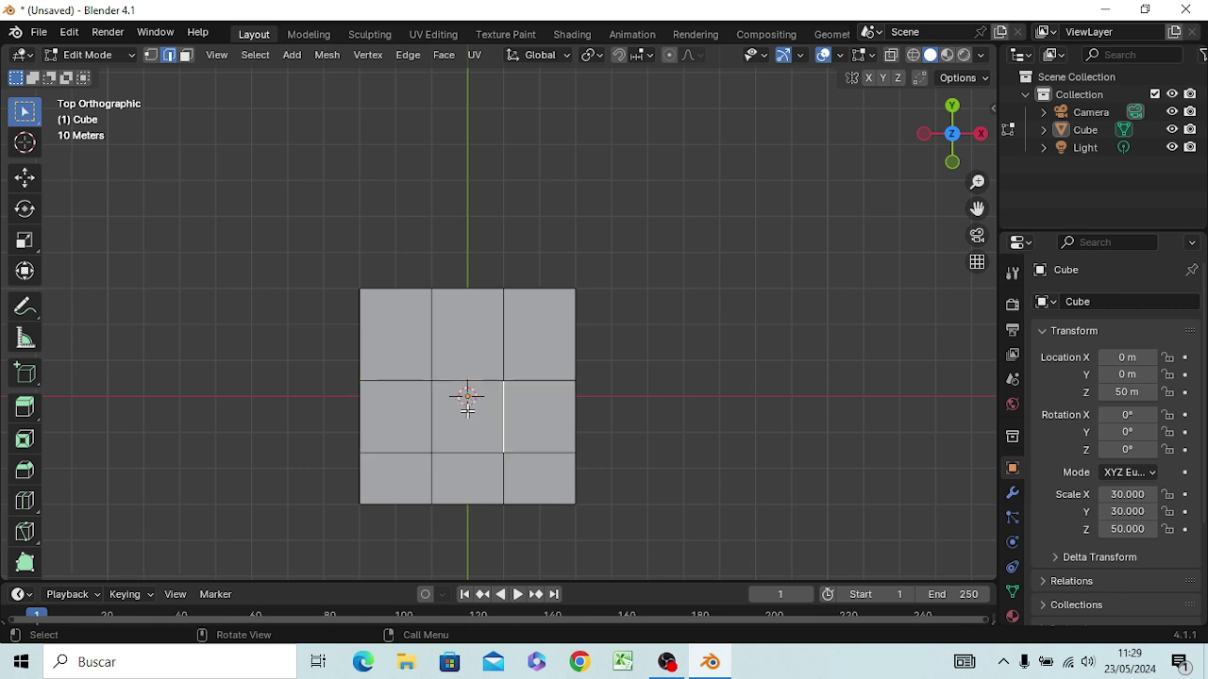
{"action": "key", "text": "3"}
{"action": "left_click", "coordinate": [464, 401]}
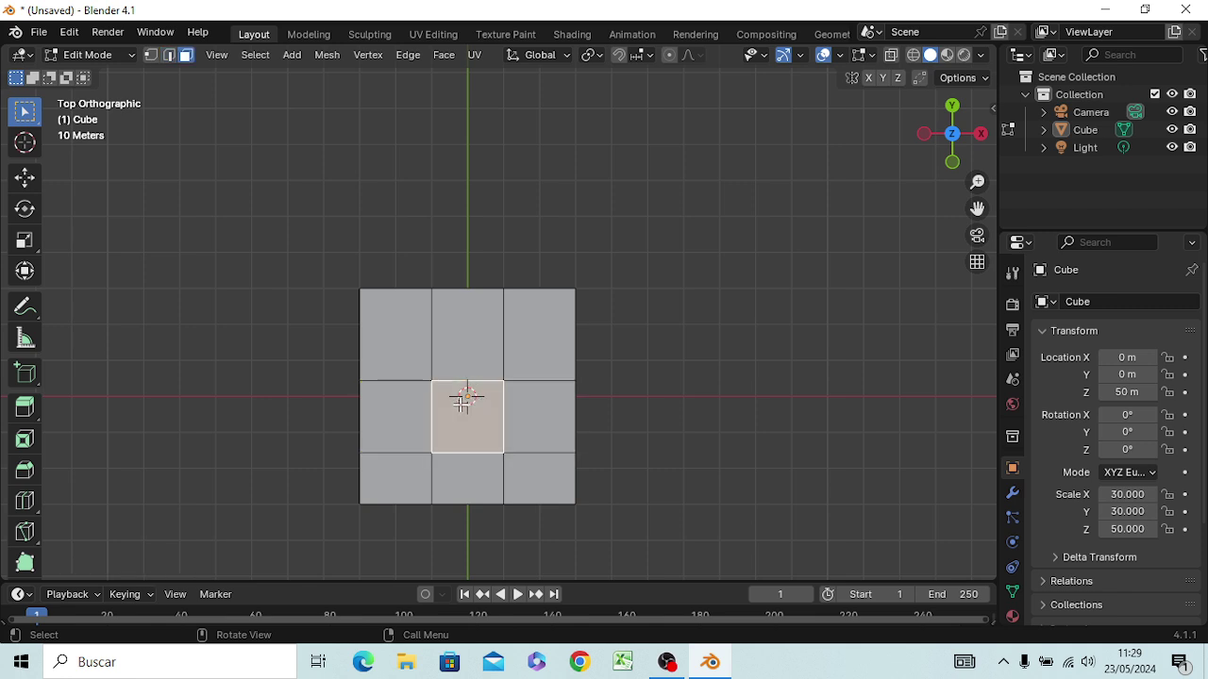
{"action": "left_click", "coordinate": [382, 340]}
{"action": "left_click", "coordinate": [486, 355]}
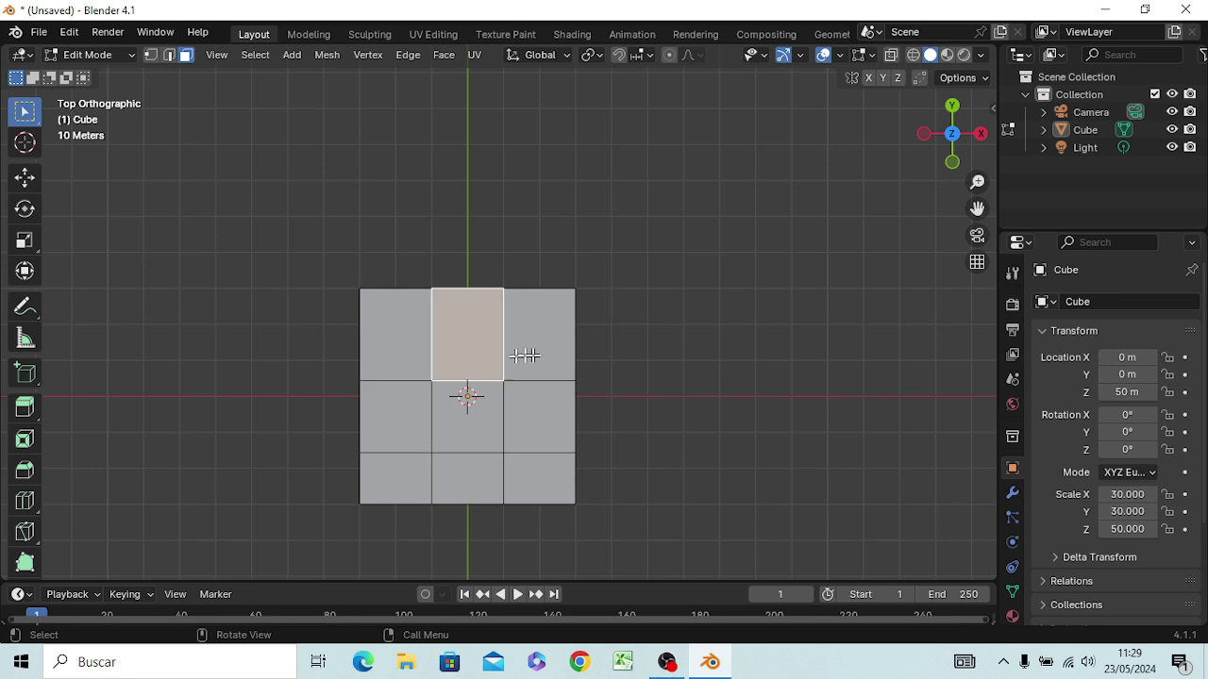
{"action": "left_click", "coordinate": [526, 353]}
Step: Undo the face selections and the two off-centre loop cuts running along X across the block's top
{"action": "key", "text": "ctrl+z"}
{"action": "key", "text": "ctrl+z"}
{"action": "key", "text": "ctrl+z"}
{"action": "key", "text": "ctrl+z"}
{"action": "key", "text": "ctrl+z"}
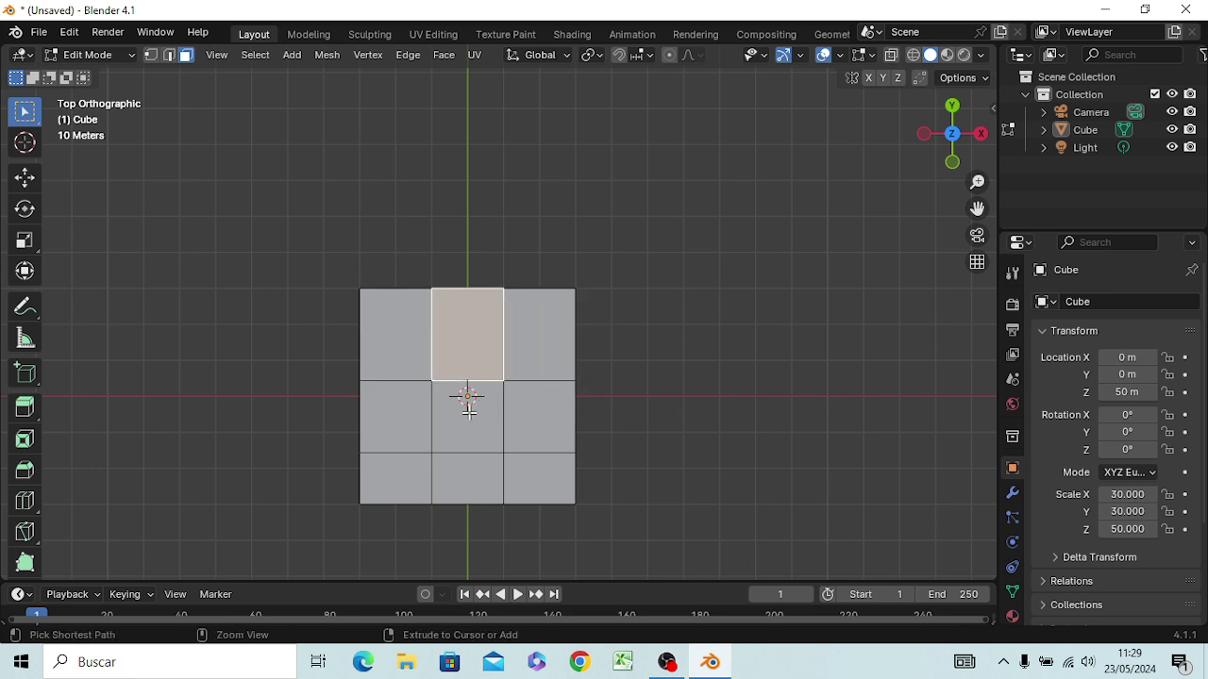
{"action": "key", "text": "ctrl+z"}
{"action": "key", "text": "ctrl+z"}
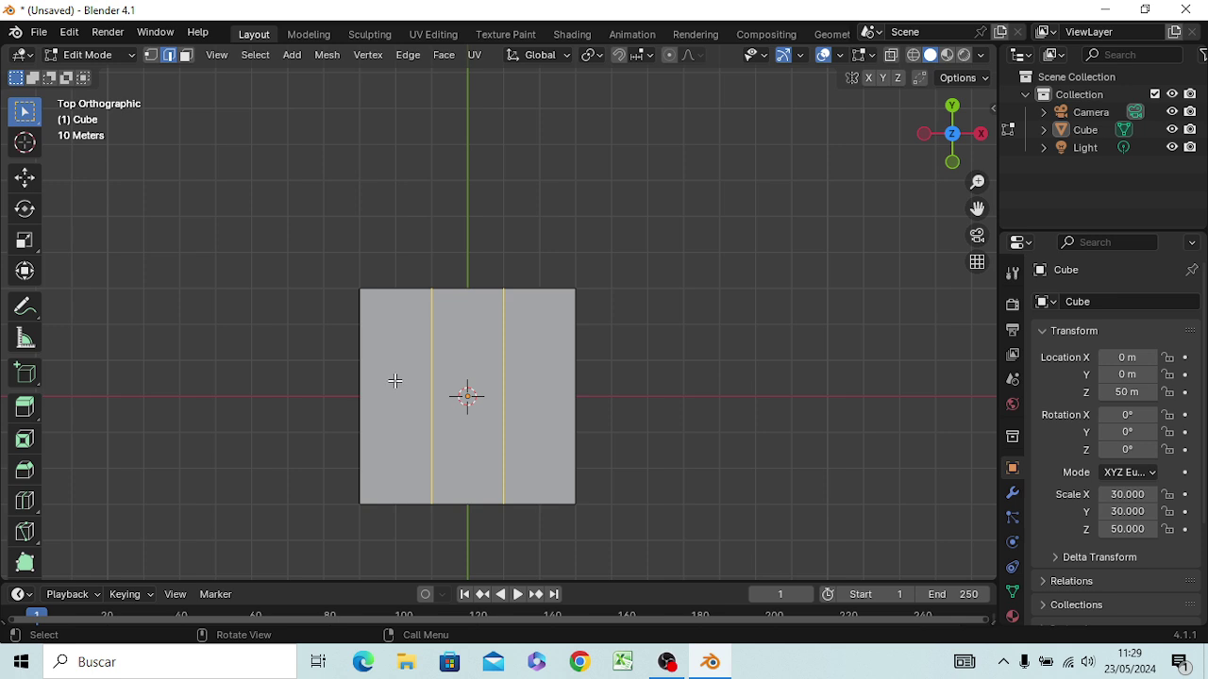
Step: Add two evenly spaced loop cuts along the X direction across the block's top without sliding them, and clear the selection
{"action": "key", "text": "ctrl+r"}
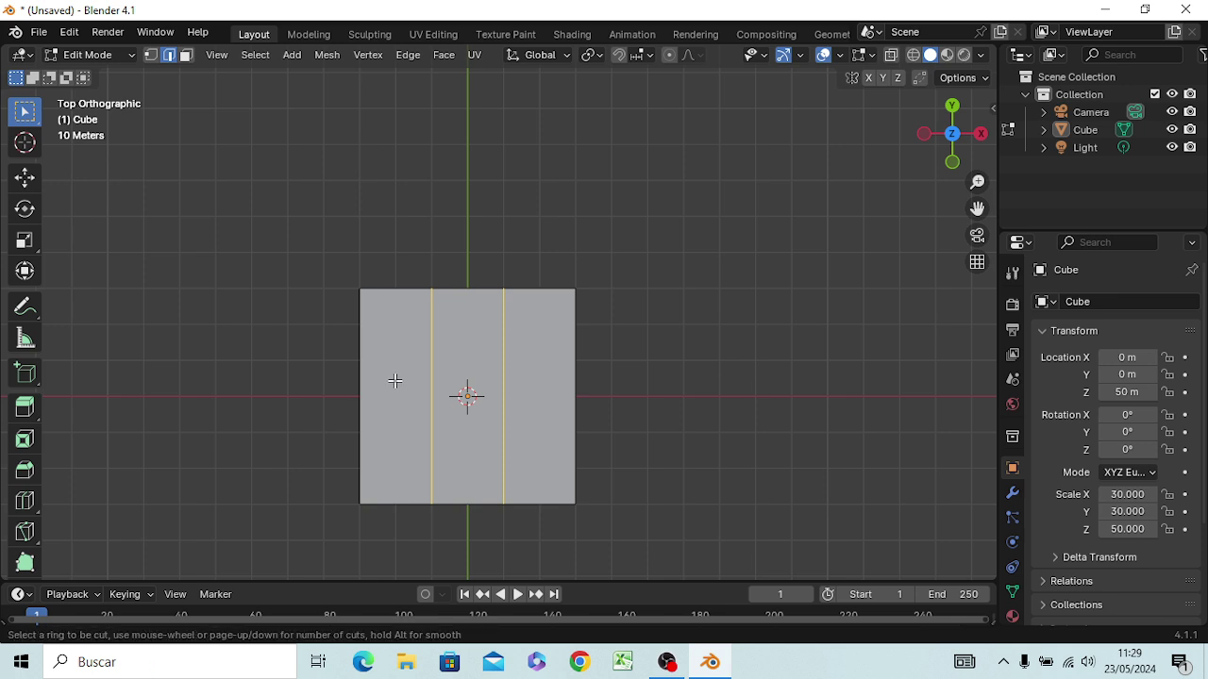
{"action": "scroll", "coordinate": [374, 376], "scroll_direction": "up", "scroll_amount": 2}
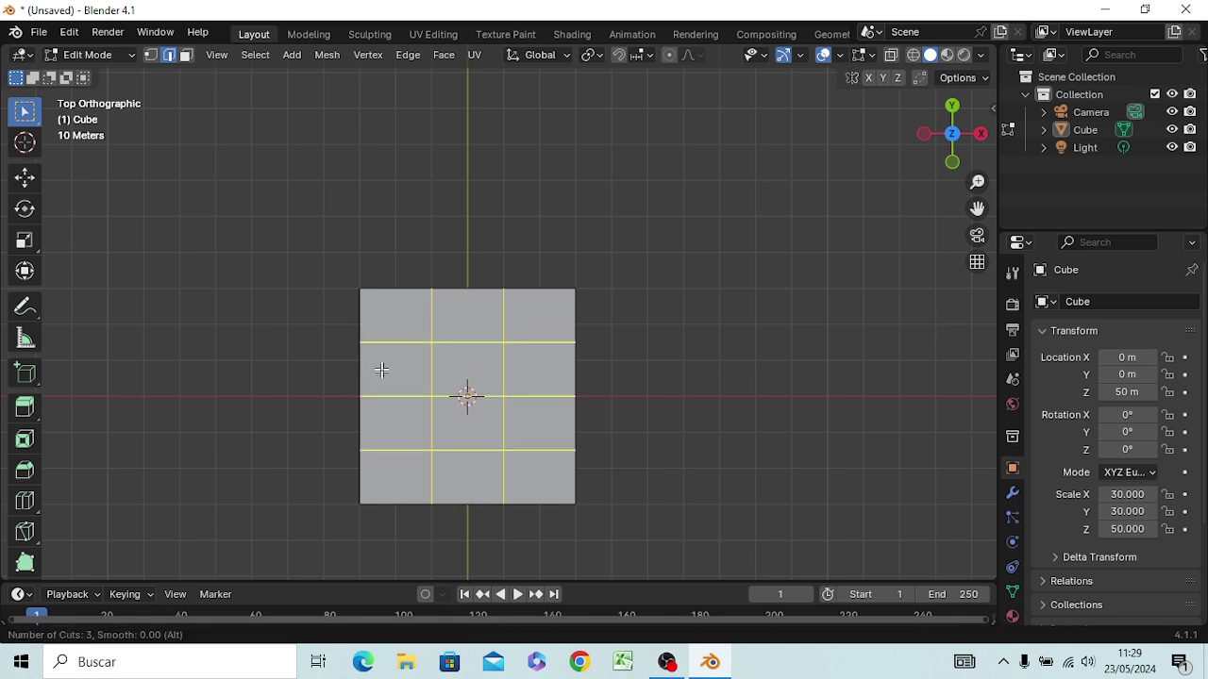
{"action": "scroll", "coordinate": [381, 370], "scroll_direction": "down", "scroll_amount": 1}
{"action": "left_click", "coordinate": [400, 367]}
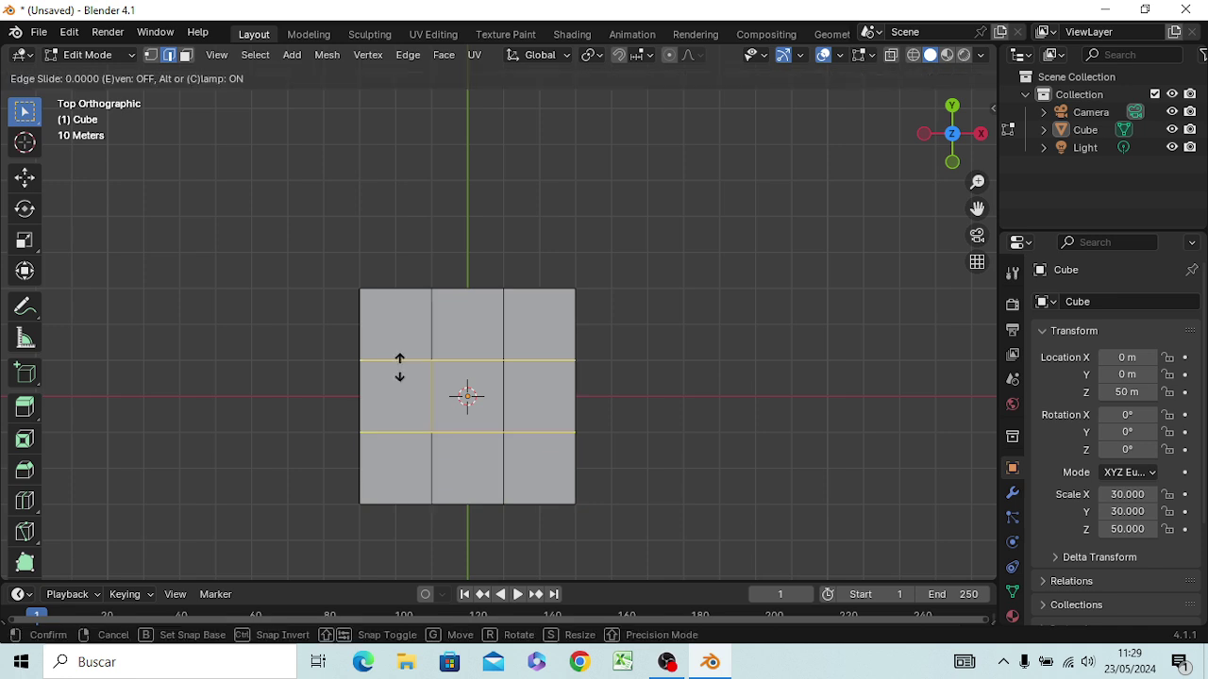
{"action": "left_click", "coordinate": [400, 367]}
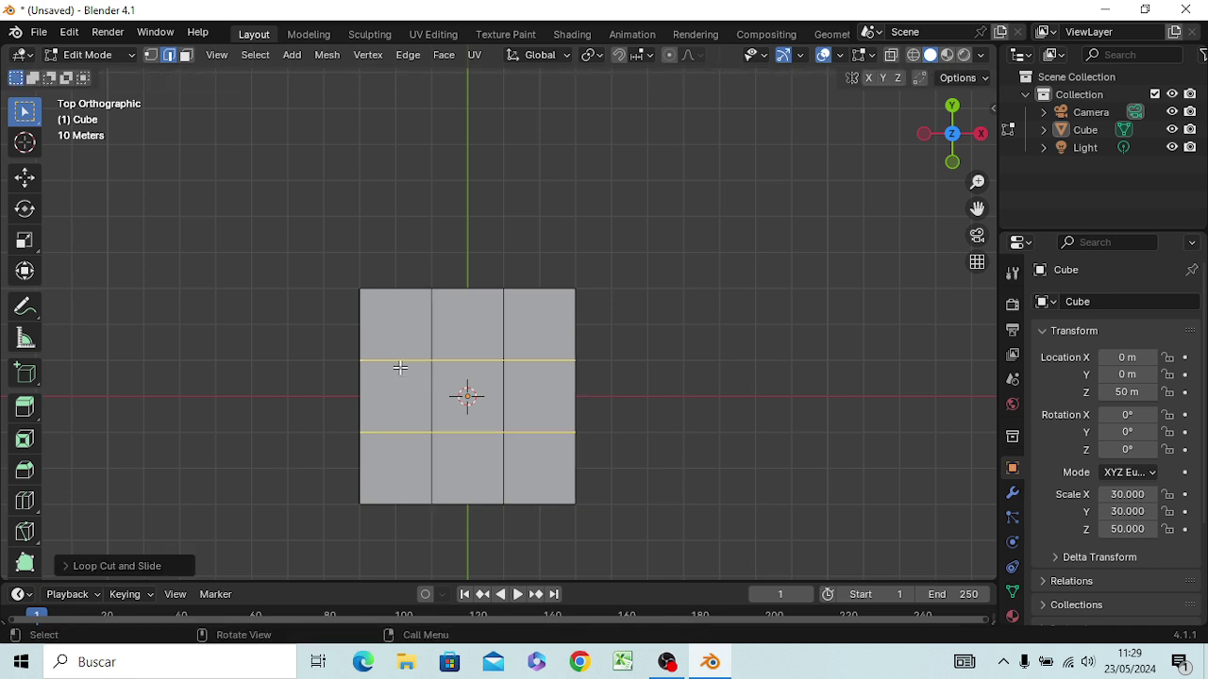
{"action": "left_click", "coordinate": [634, 361]}
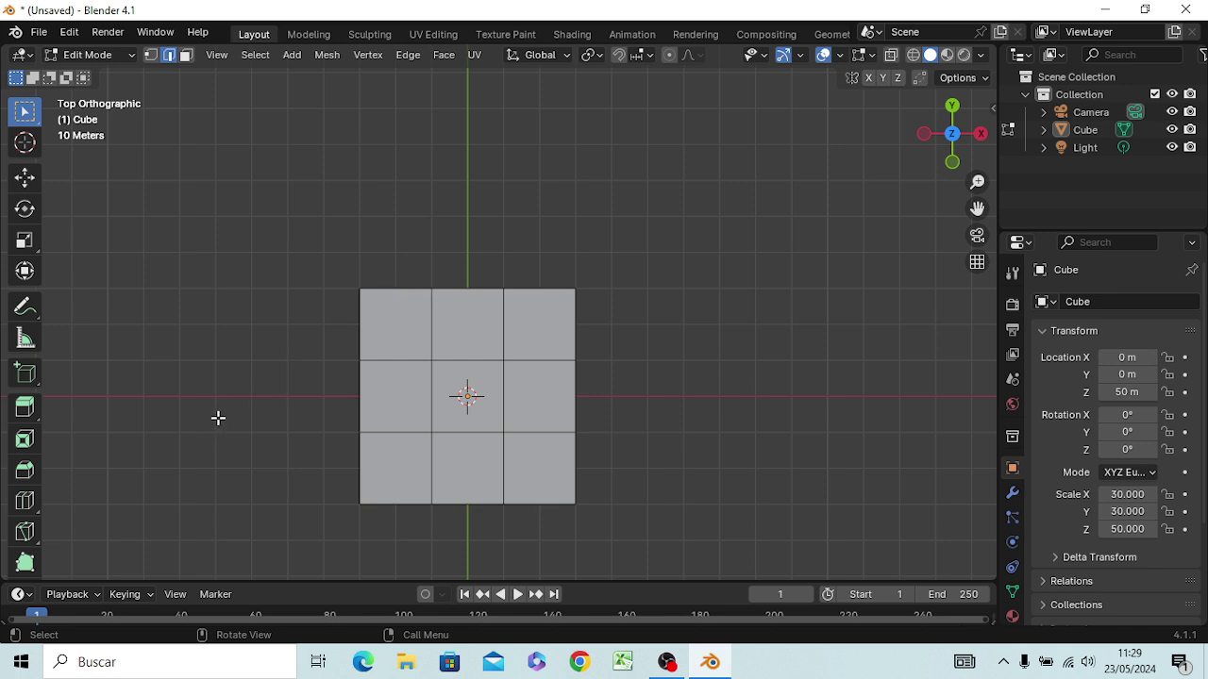
Step: In vertex mode, use the Knife to cut diagonals across the two corner cells on the top's -X side
{"action": "key", "text": "1"}
{"action": "key", "text": "k"}
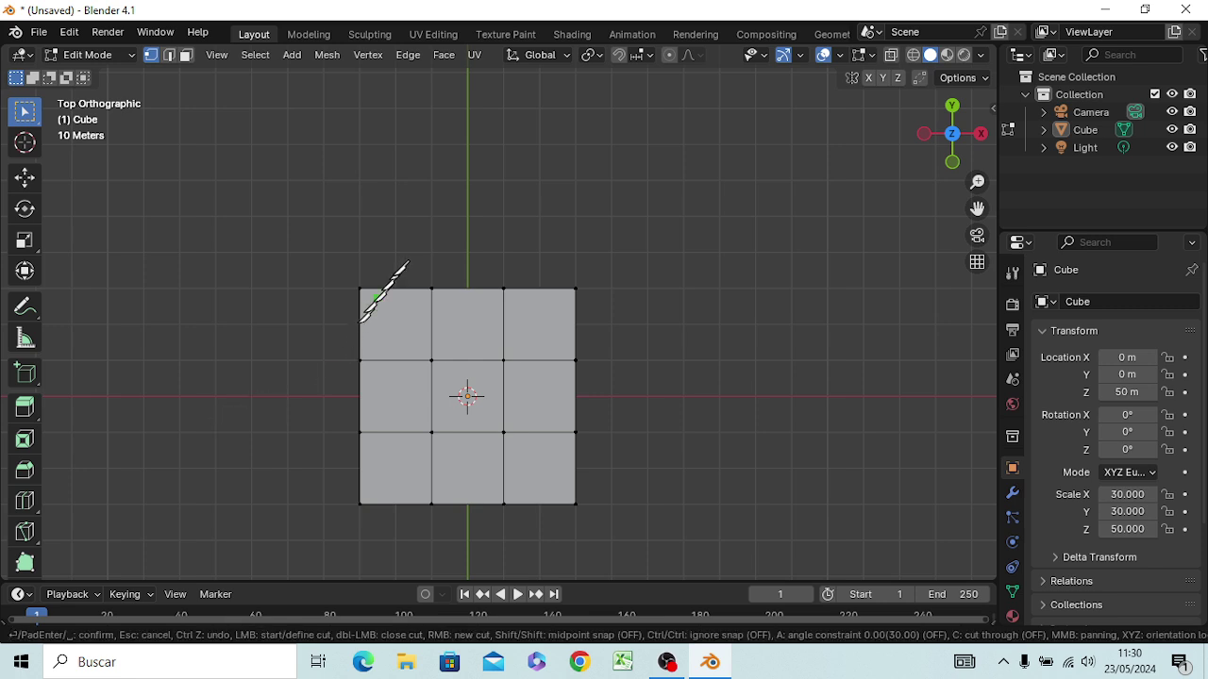
{"action": "left_click", "coordinate": [431, 289]}
{"action": "left_click", "coordinate": [368, 356]}
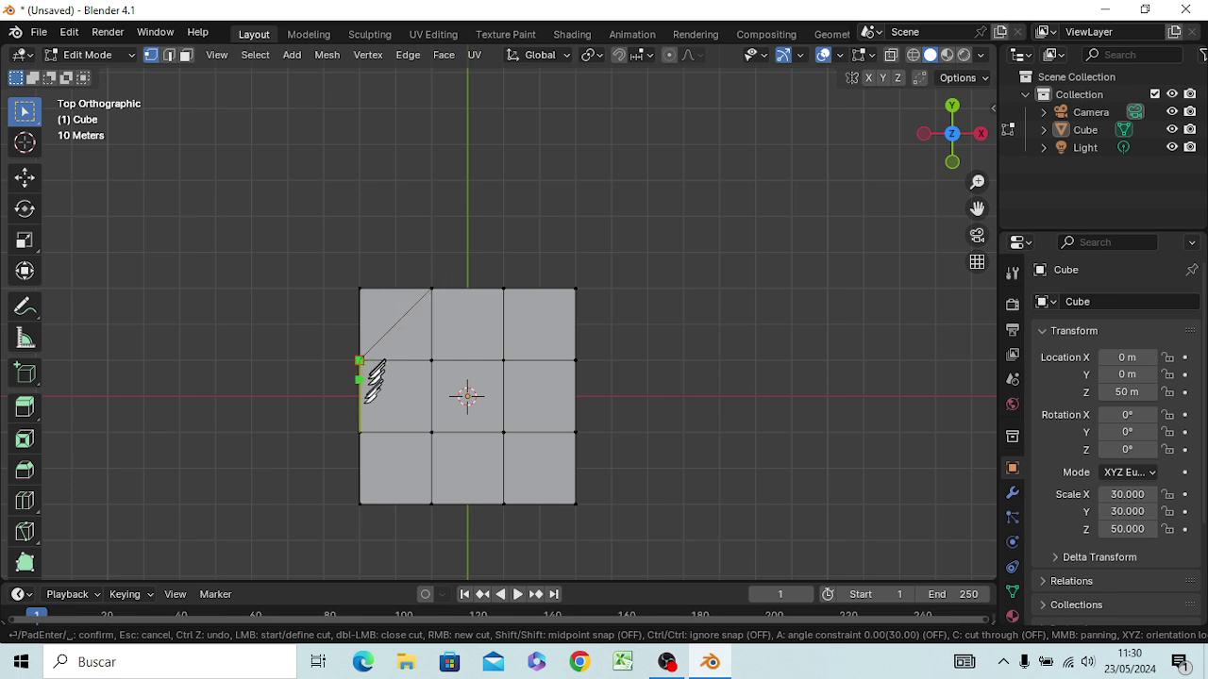
{"action": "right_click", "coordinate": [372, 424]}
{"action": "left_click", "coordinate": [364, 431]}
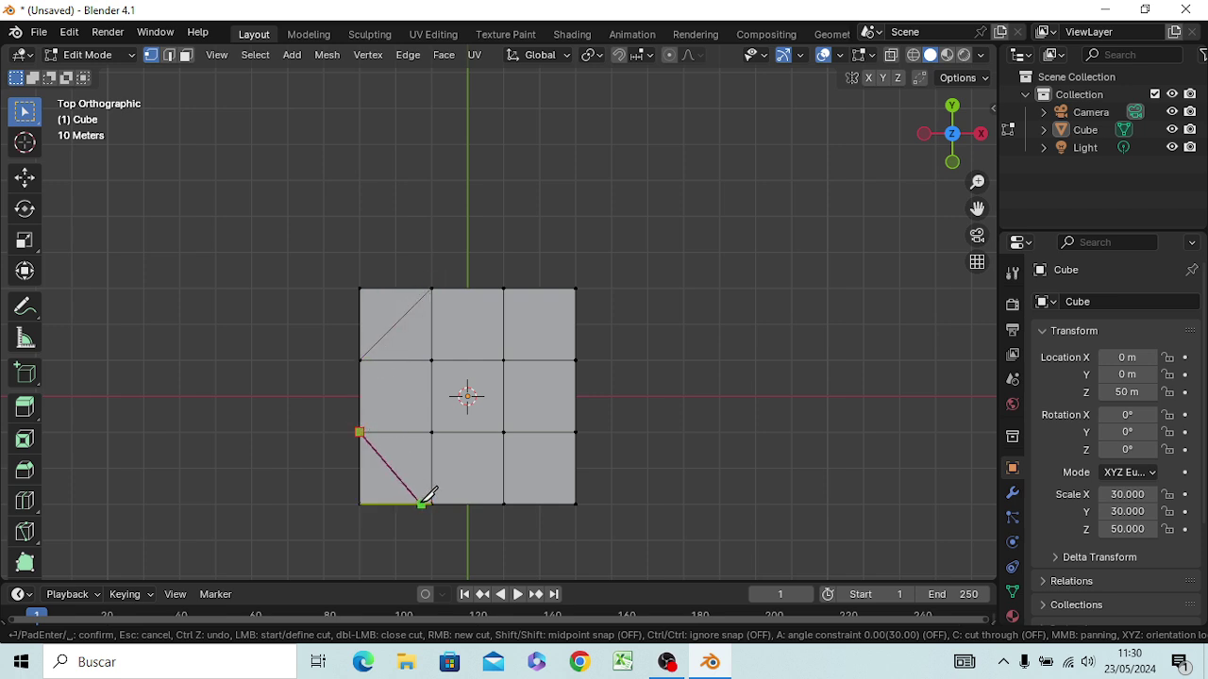
{"action": "left_click", "coordinate": [436, 498]}
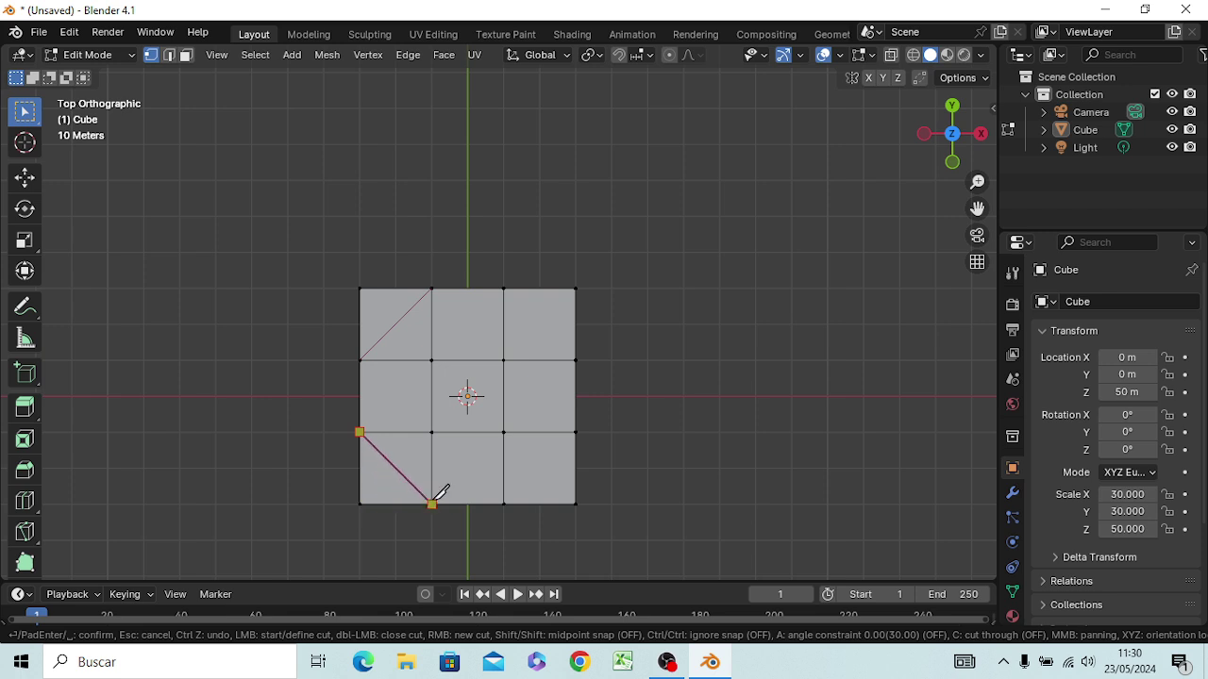
{"action": "left_click", "coordinate": [437, 496]}
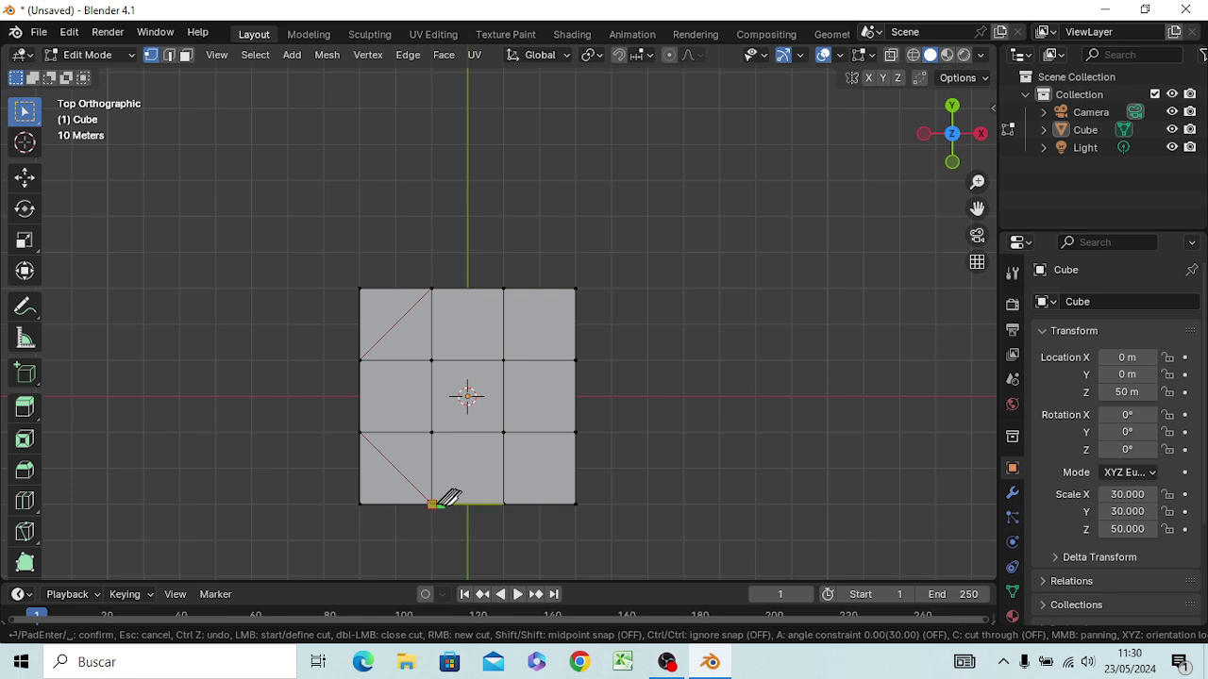
Step: Knife diagonals across the two +X corner cells, continue the cut along the +Y edge to close the octagon, and confirm
{"action": "left_click", "coordinate": [505, 495]}
{"action": "left_click", "coordinate": [505, 494]}
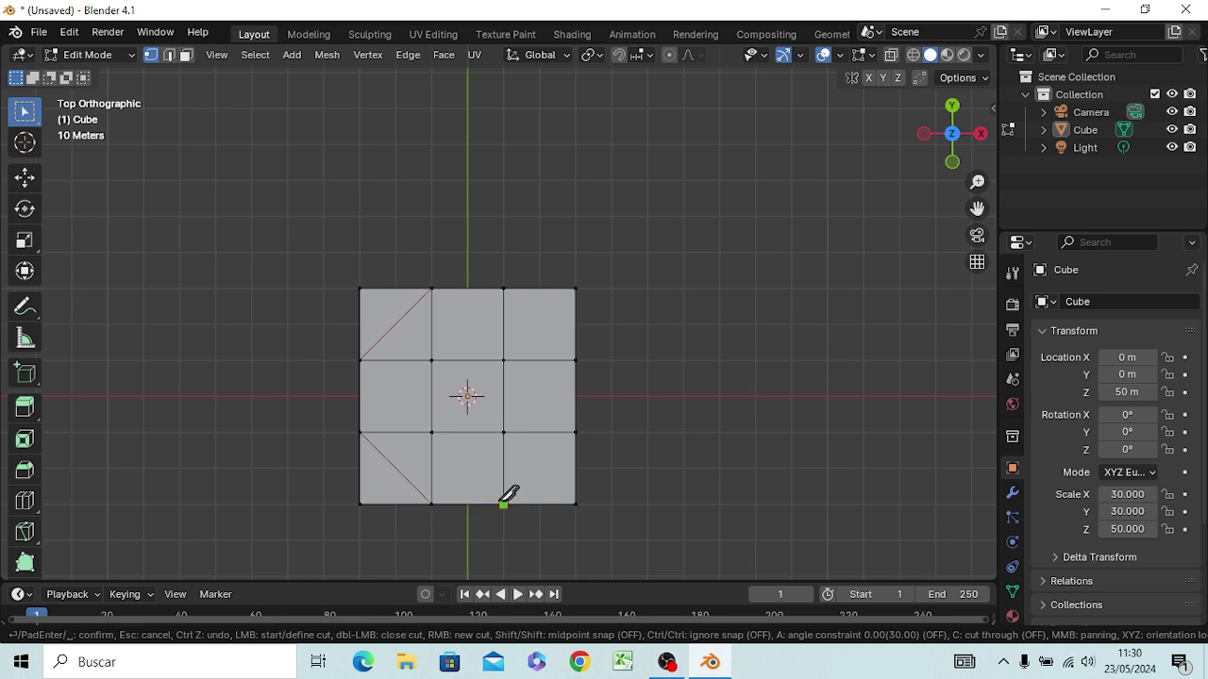
{"action": "left_click", "coordinate": [580, 422]}
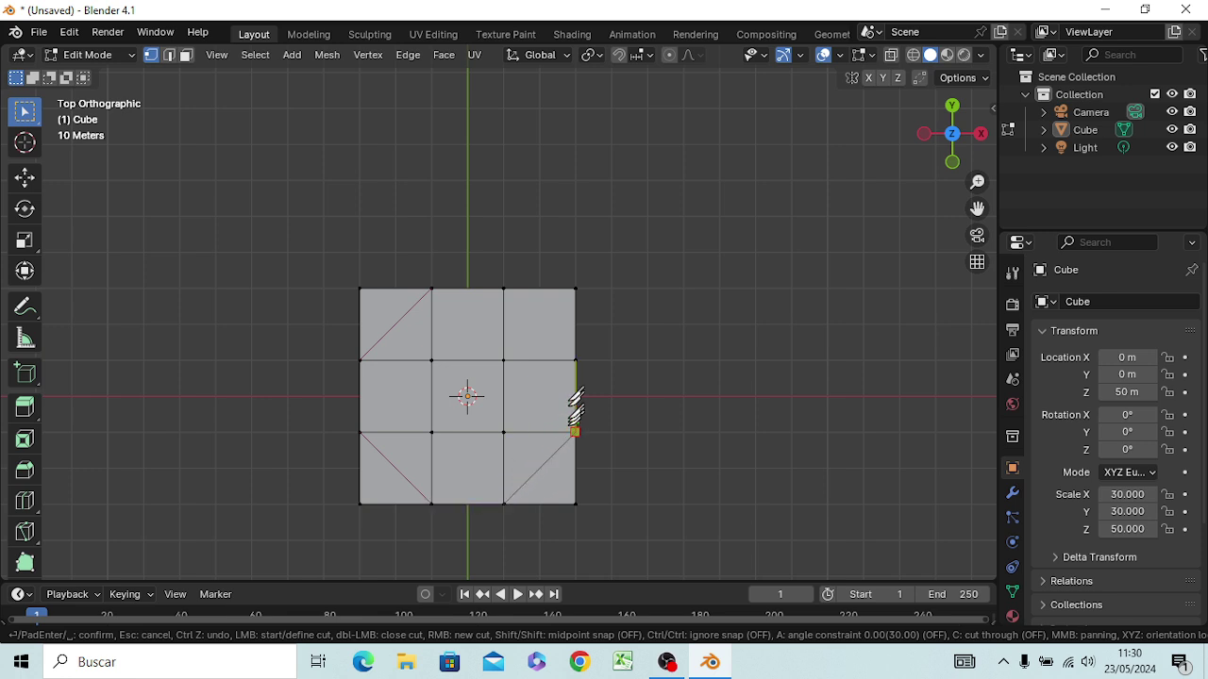
{"action": "left_click", "coordinate": [578, 358]}
{"action": "left_click", "coordinate": [514, 286]}
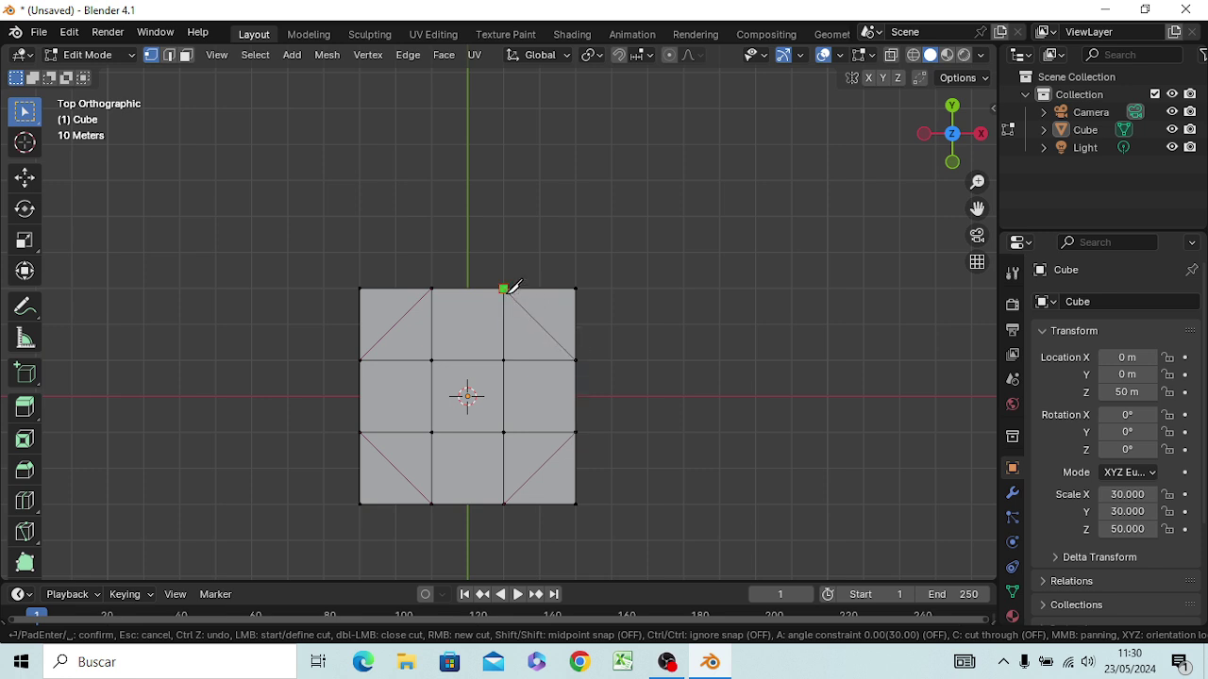
{"action": "left_click", "coordinate": [442, 283]}
{"action": "key", "text": "Return"}
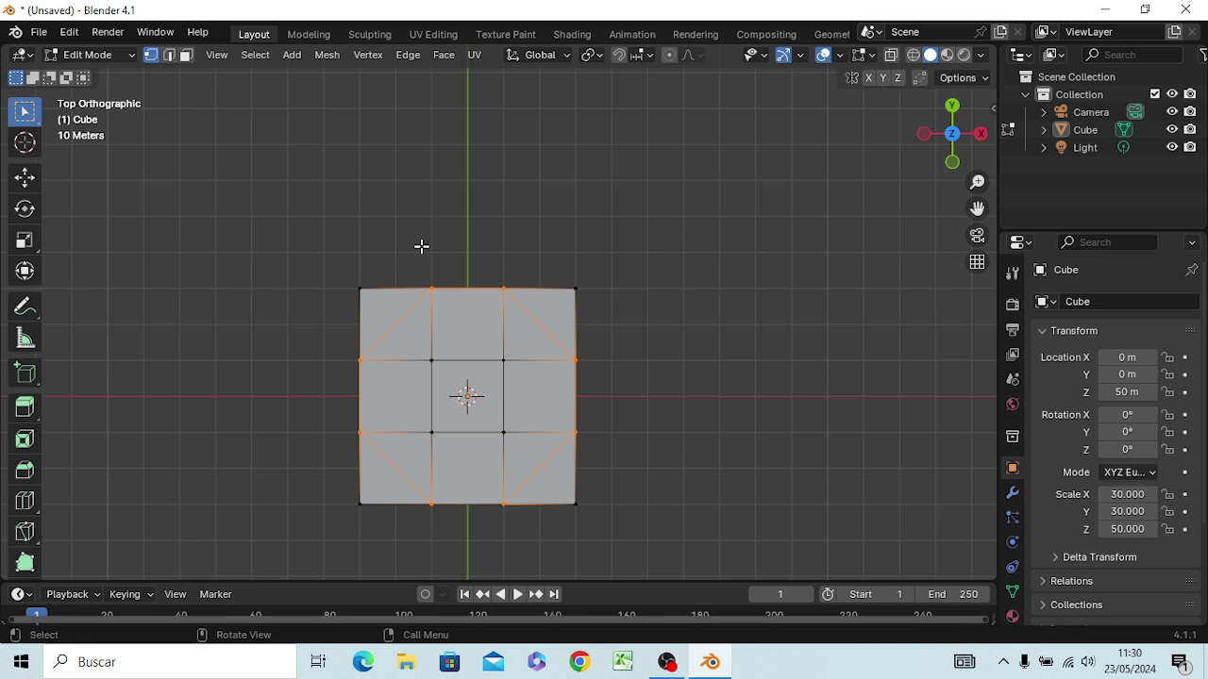
Step: In face mode, select all nine top faces inside the octagon, leaving the four outer corner triangles unselected
{"action": "key", "text": "3"}
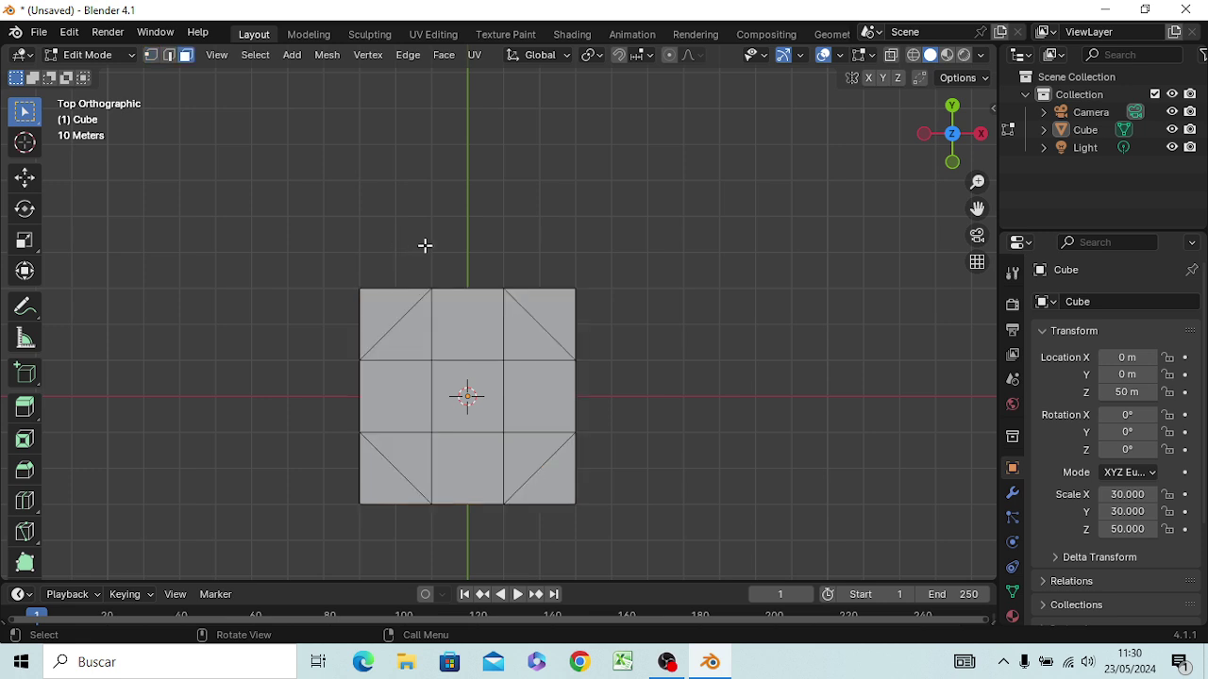
{"action": "left_click", "coordinate": [414, 338]}
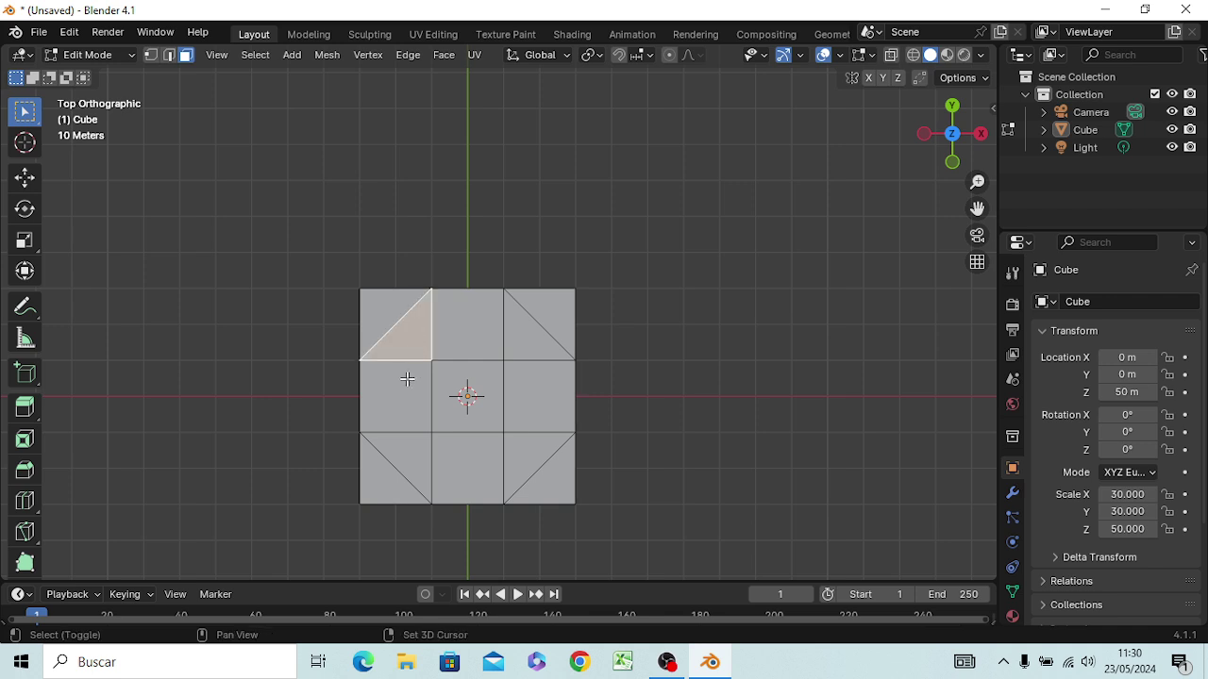
{"action": "left_click", "coordinate": [406, 378], "text": "shift"}
{"action": "left_click", "coordinate": [425, 457], "text": "shift"}
{"action": "left_click", "coordinate": [472, 452], "text": "shift"}
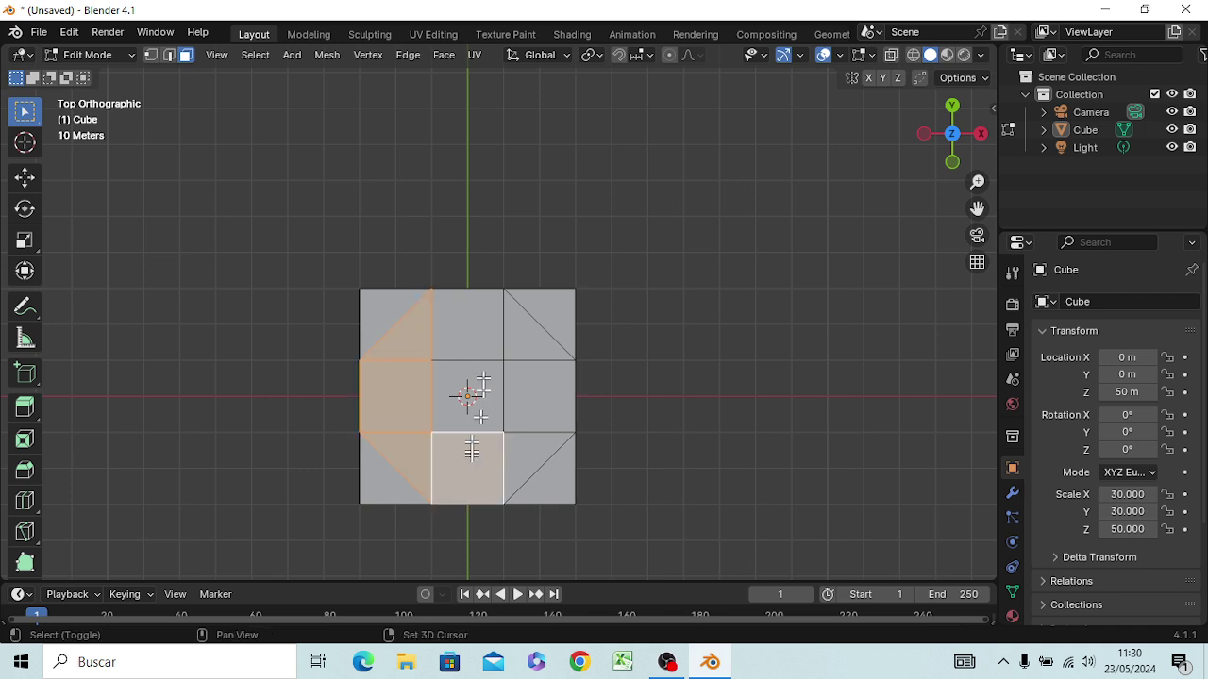
{"action": "left_click", "coordinate": [480, 378], "text": "shift"}
{"action": "left_click", "coordinate": [483, 336], "text": "shift"}
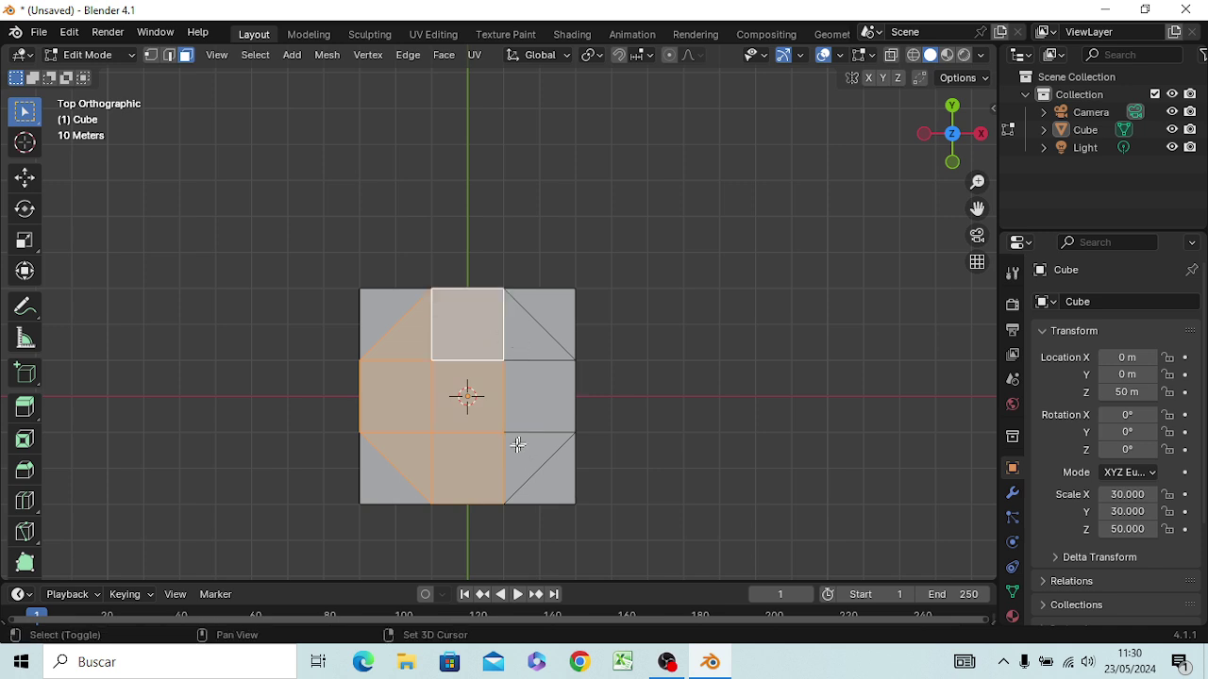
{"action": "left_click_drag", "start_coordinate": [513, 351], "coordinate": [528, 437]}
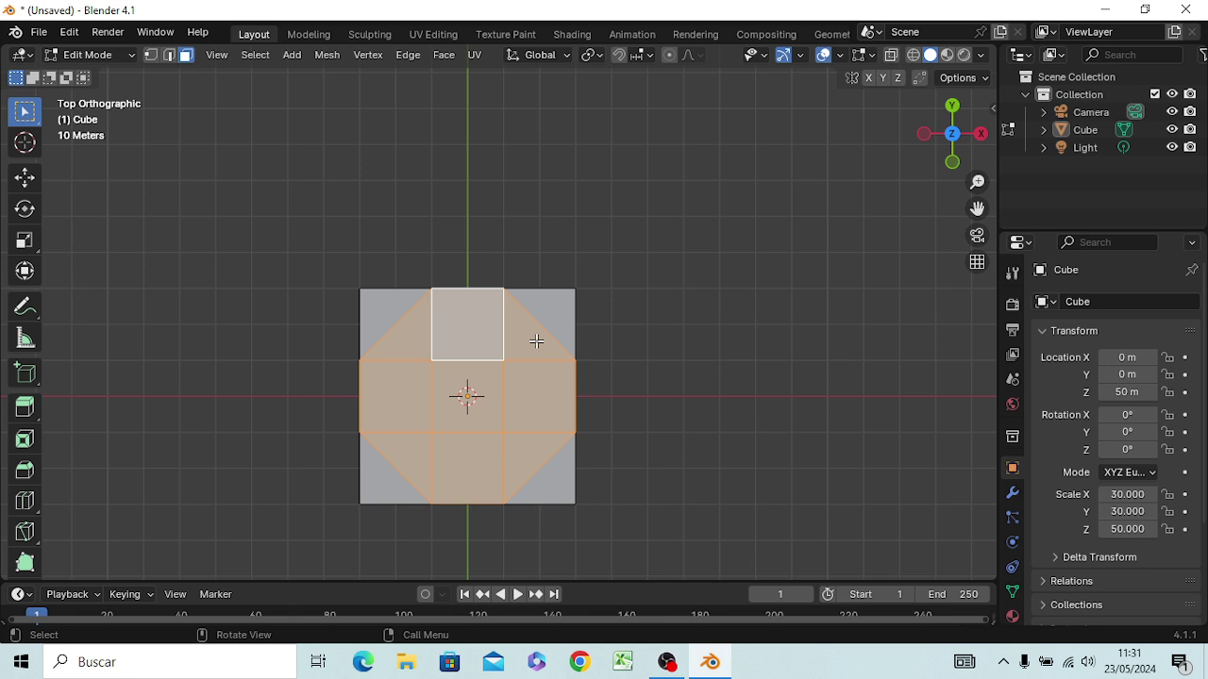
{"action": "key", "text": "KP_1"}
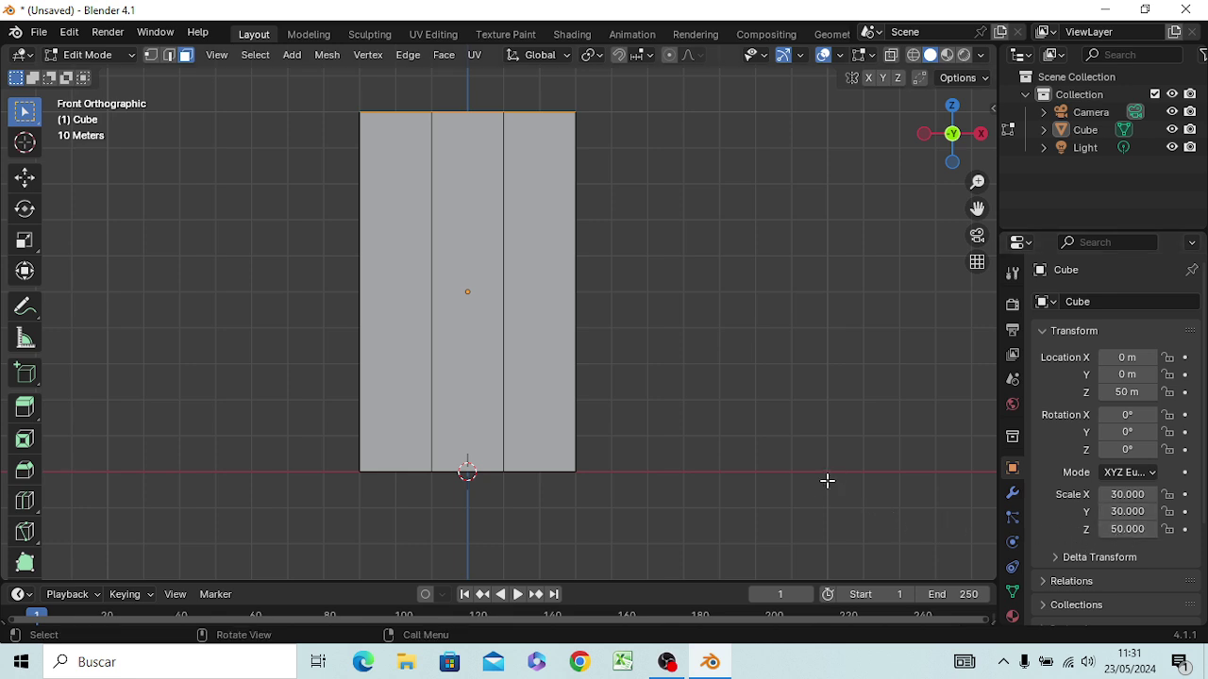
{"action": "key", "text": "e"}
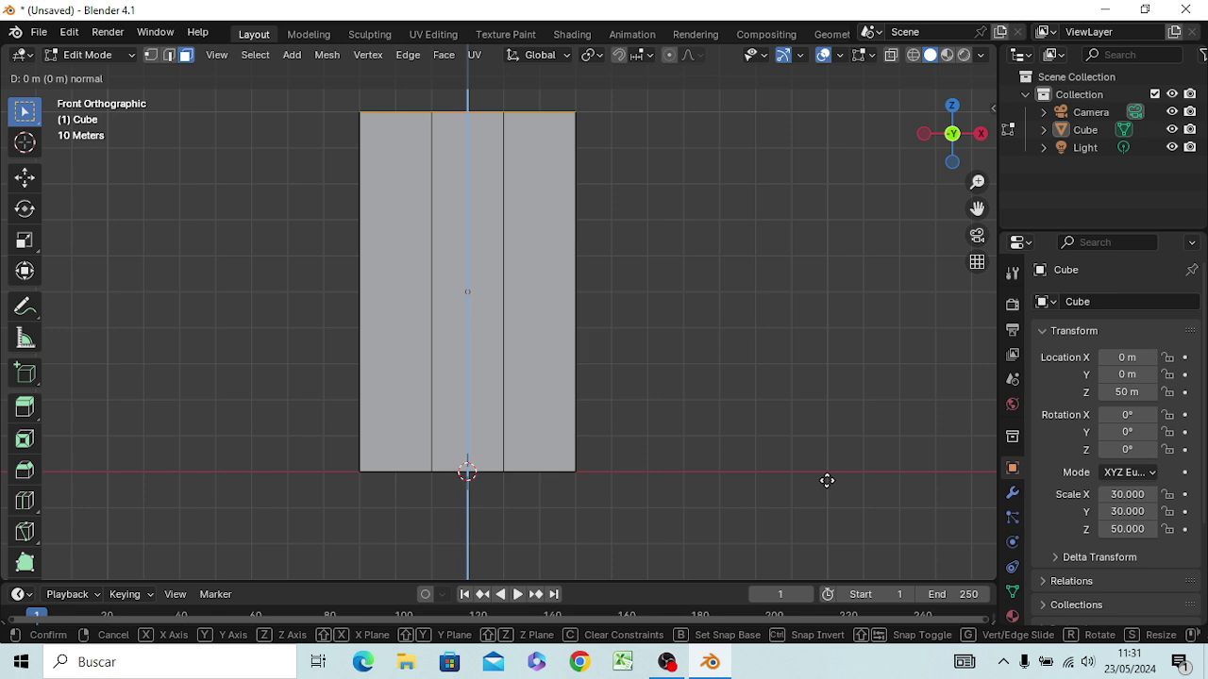
{"action": "key", "text": "z"}
{"action": "key", "text": "z"}
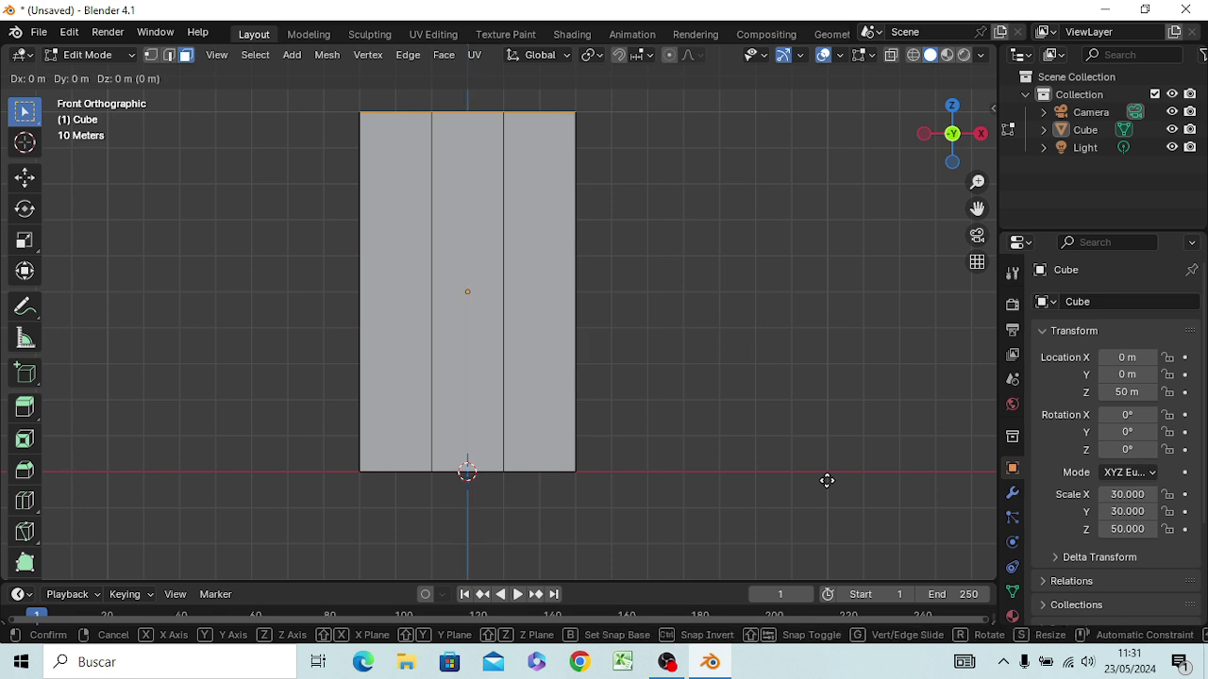
{"action": "type", "text": "x: [-(100"}
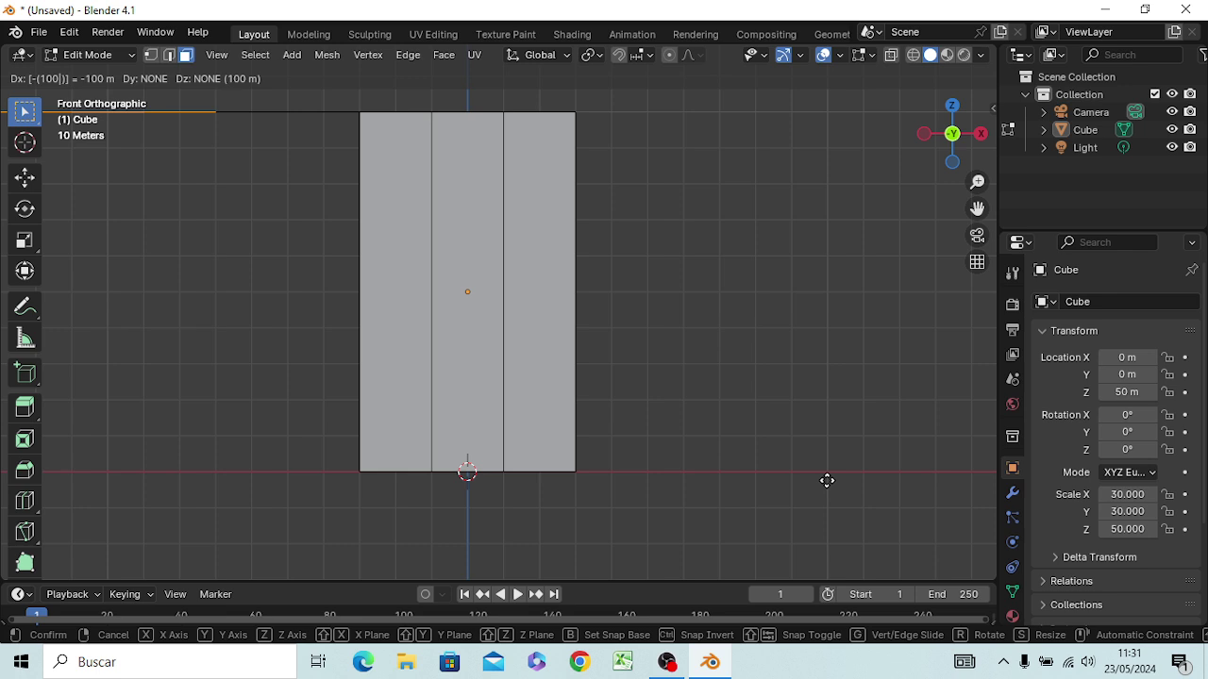
{"action": "key", "text": "Escape"}
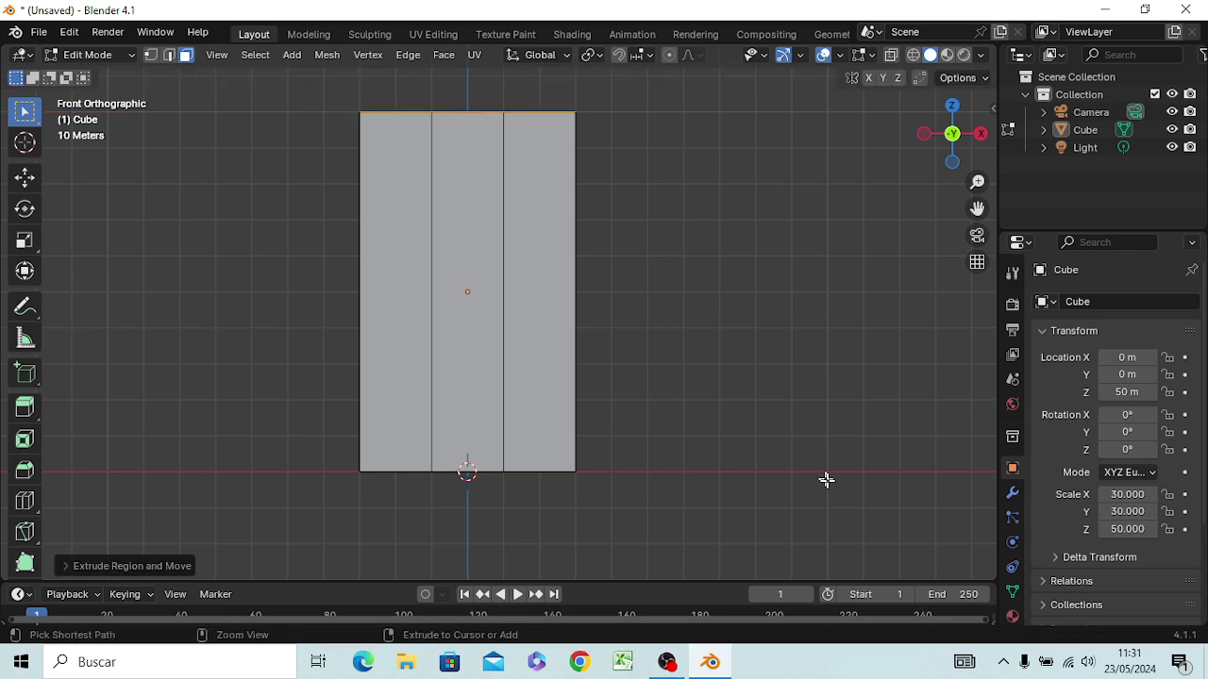
{"action": "key", "text": "ctrl+z"}
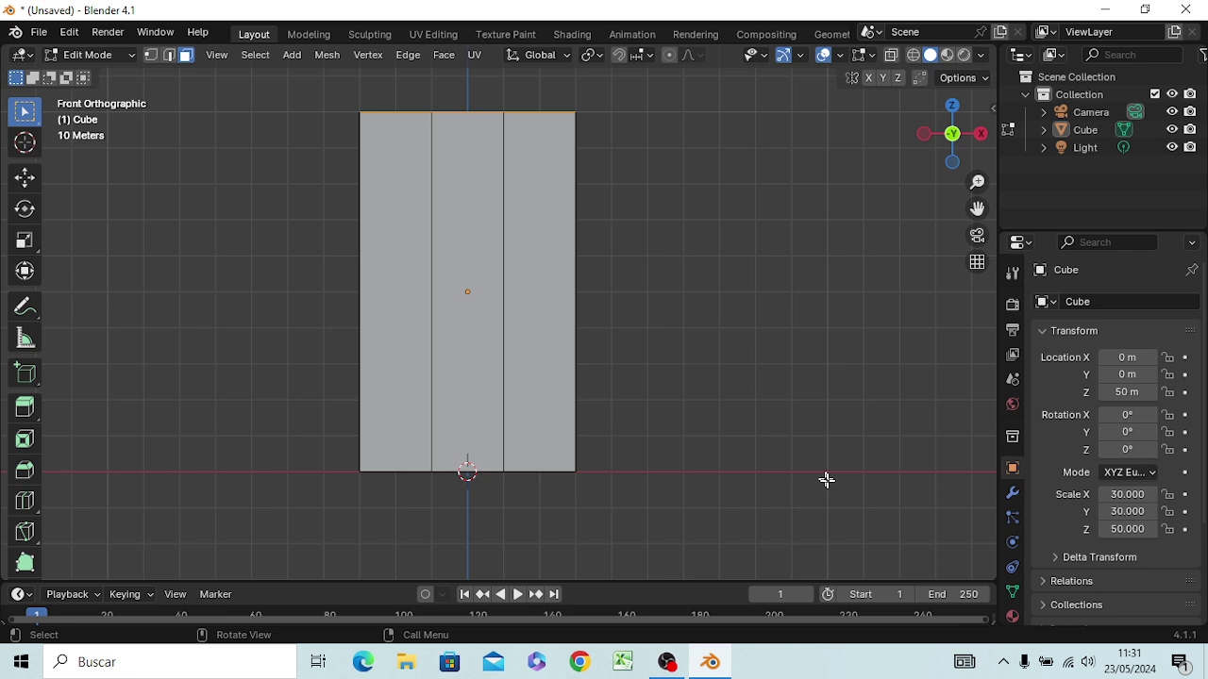
Step: Extrude the octagonal top faces by -100 m along the global Z axis and check the result from above
{"action": "key", "text": "e"}
{"action": "key", "text": "z"}
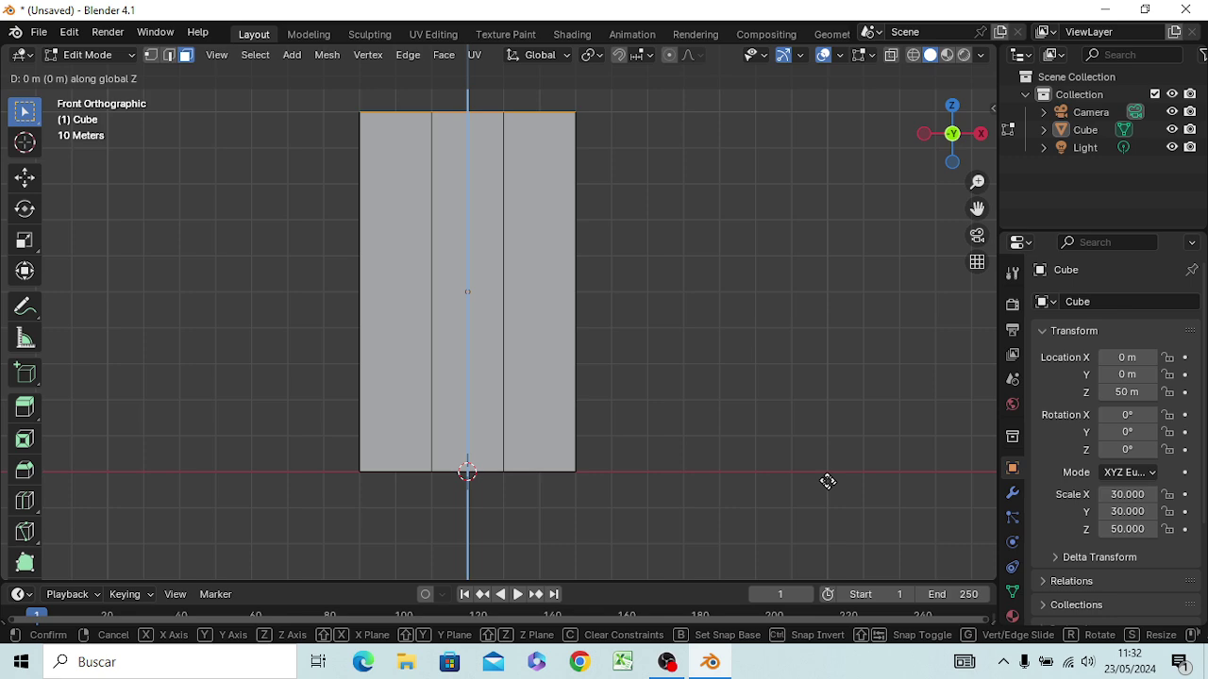
{"action": "type", "text": "-100"}
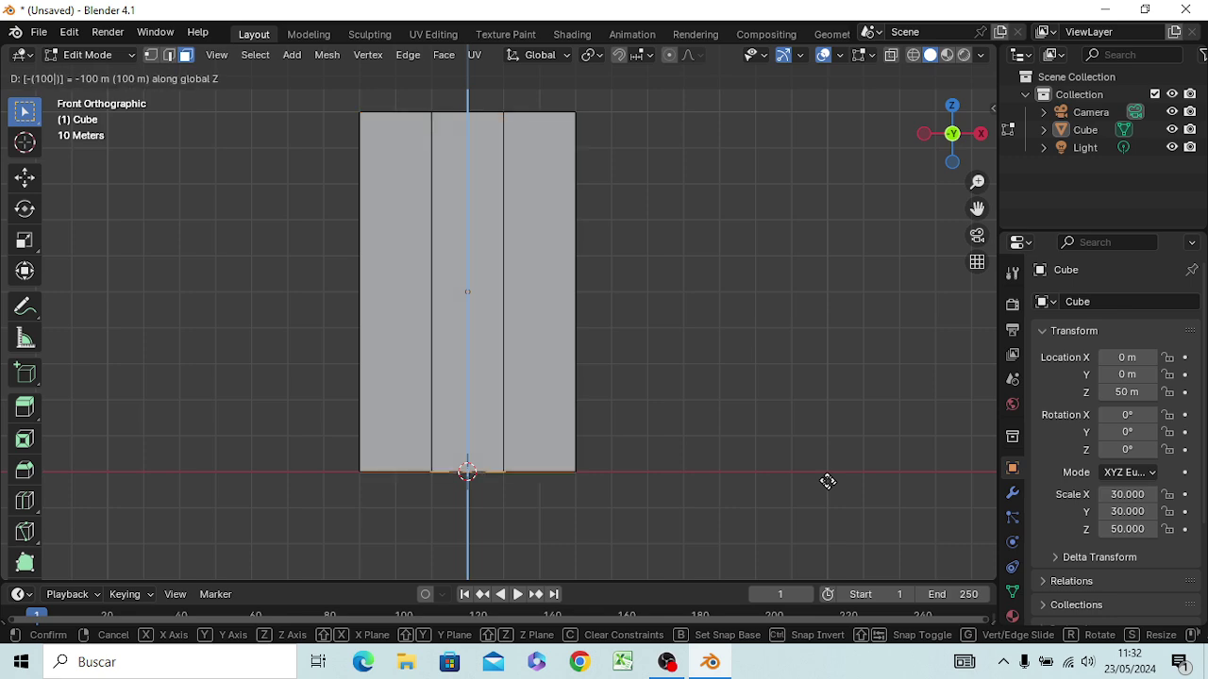
{"action": "key", "text": "Return"}
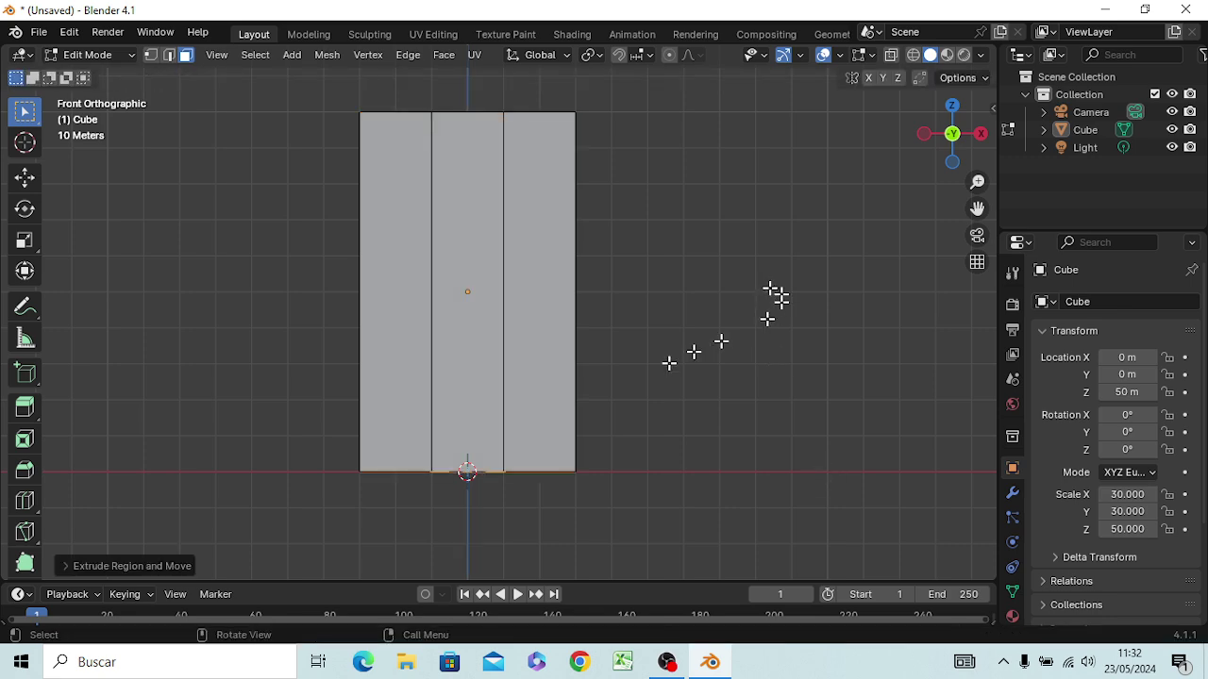
{"action": "middle_click_drag", "start_coordinate": [688, 297], "coordinate": [691, 477]}
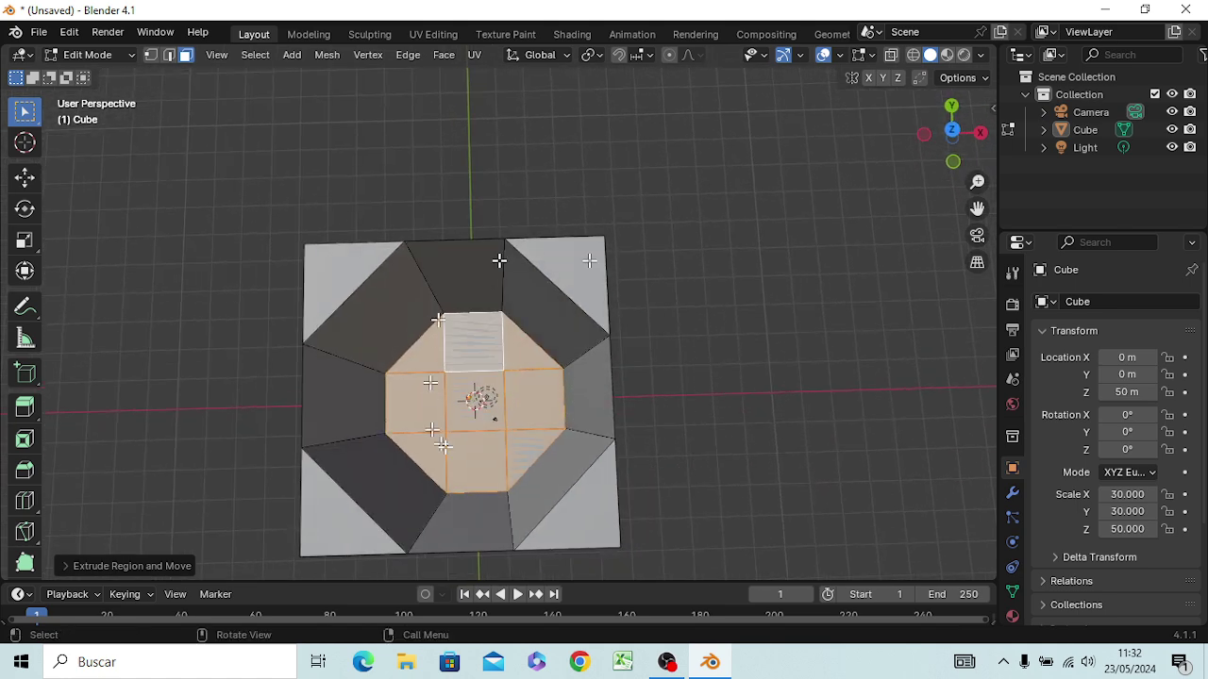
{"action": "scroll", "coordinate": [485, 399], "scroll_direction": "up", "scroll_amount": 3}
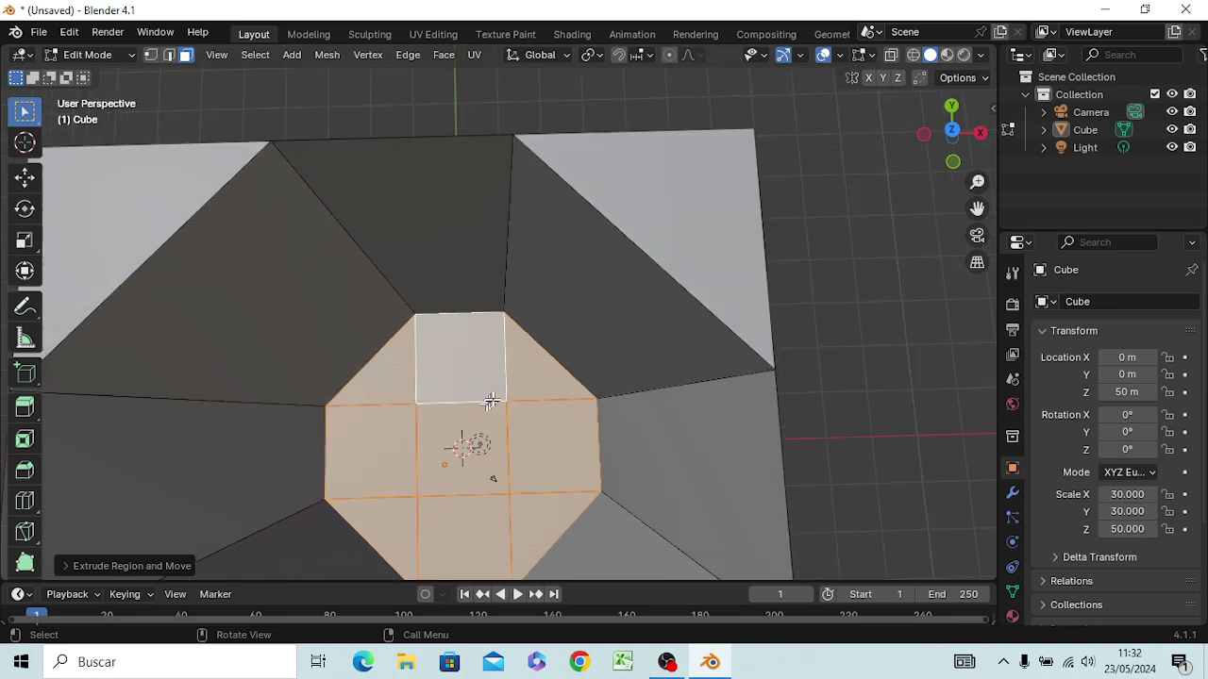
Step: Undo the octagon extrusion and select the four outer corner triangles on the block's top instead
{"action": "scroll", "coordinate": [490, 391], "scroll_direction": "down", "scroll_amount": 4}
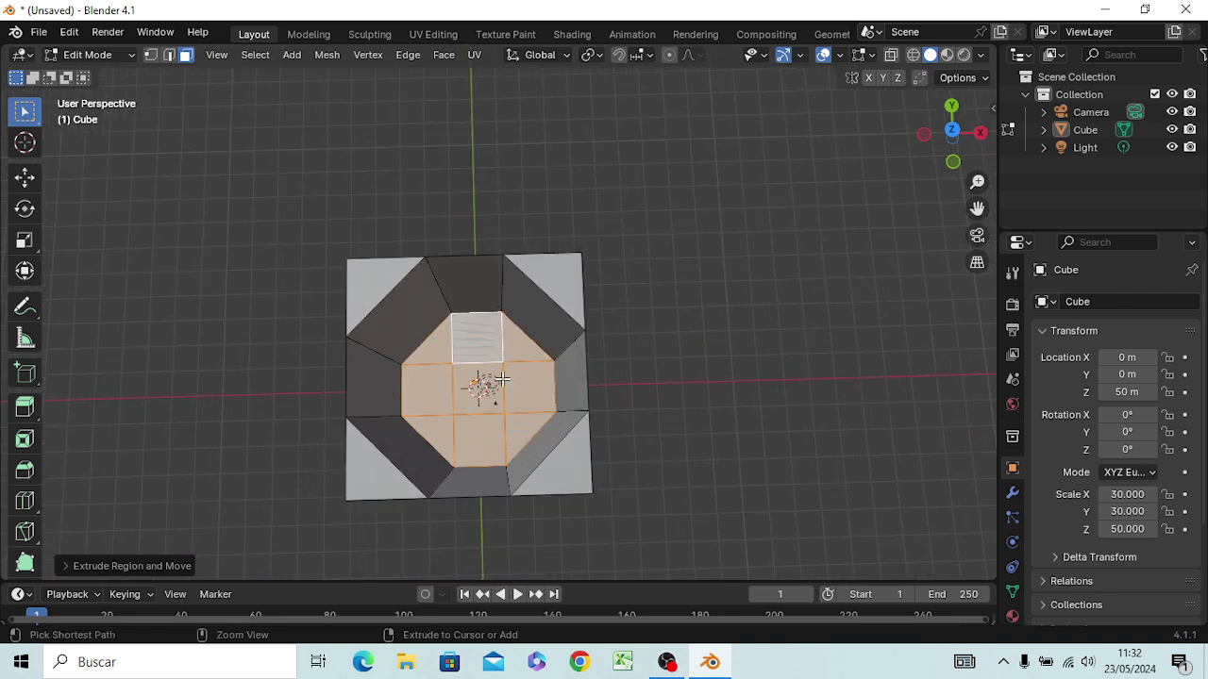
{"action": "key", "text": "ctrl+z"}
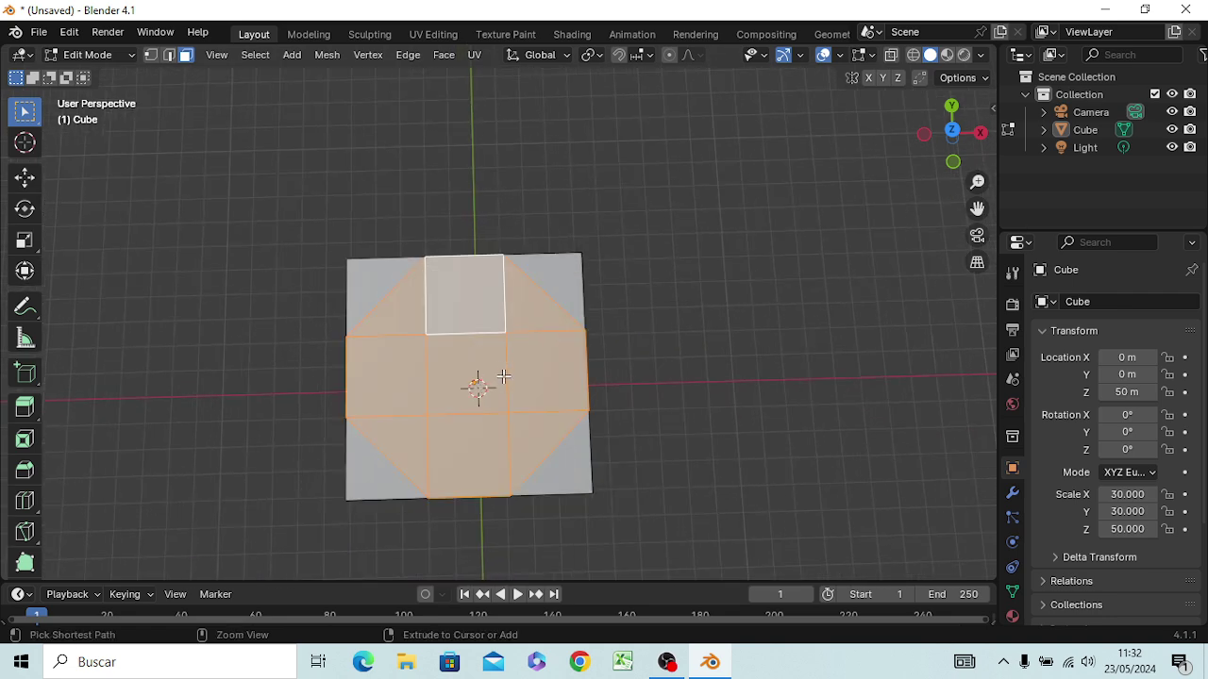
{"action": "left_click", "coordinate": [382, 275]}
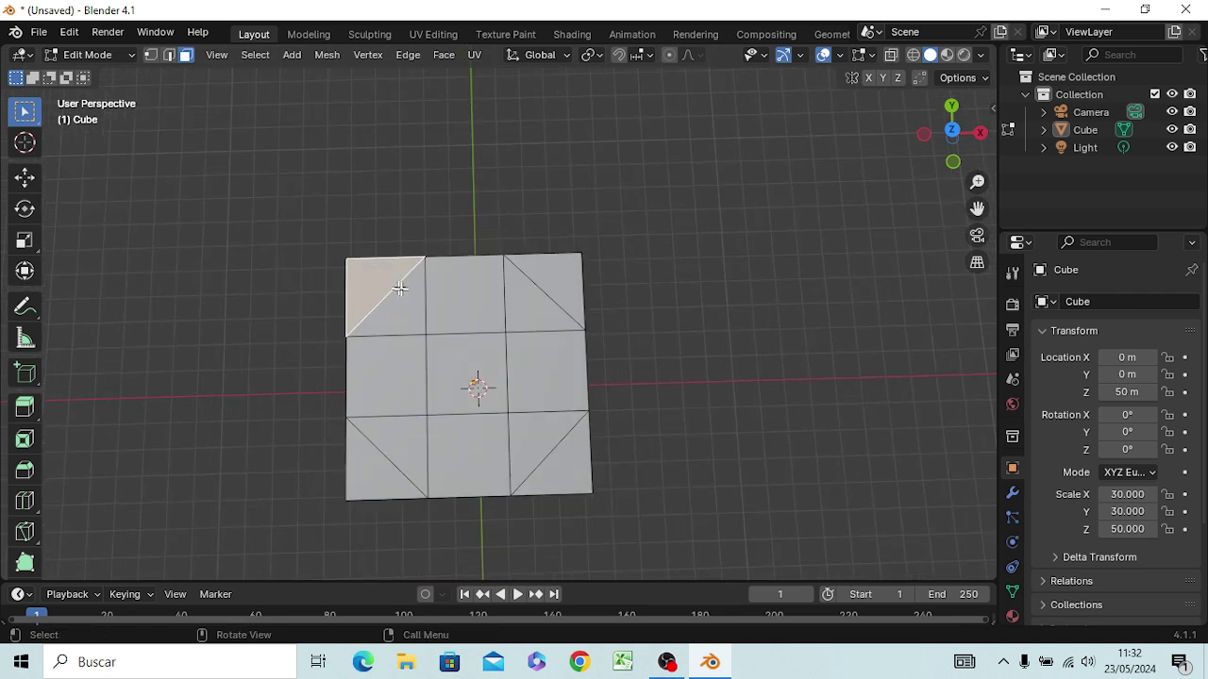
{"action": "left_click", "coordinate": [565, 267], "text": "shift"}
{"action": "left_click", "coordinate": [558, 459], "text": "shift"}
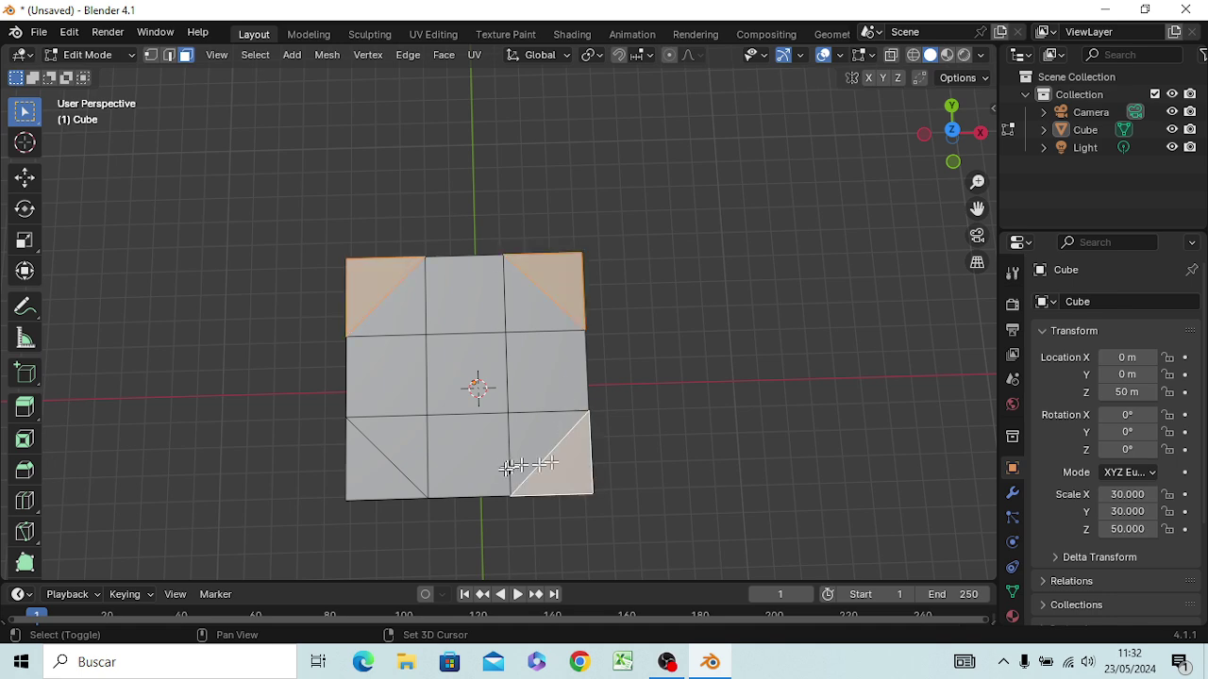
{"action": "left_click", "coordinate": [373, 483], "text": "shift"}
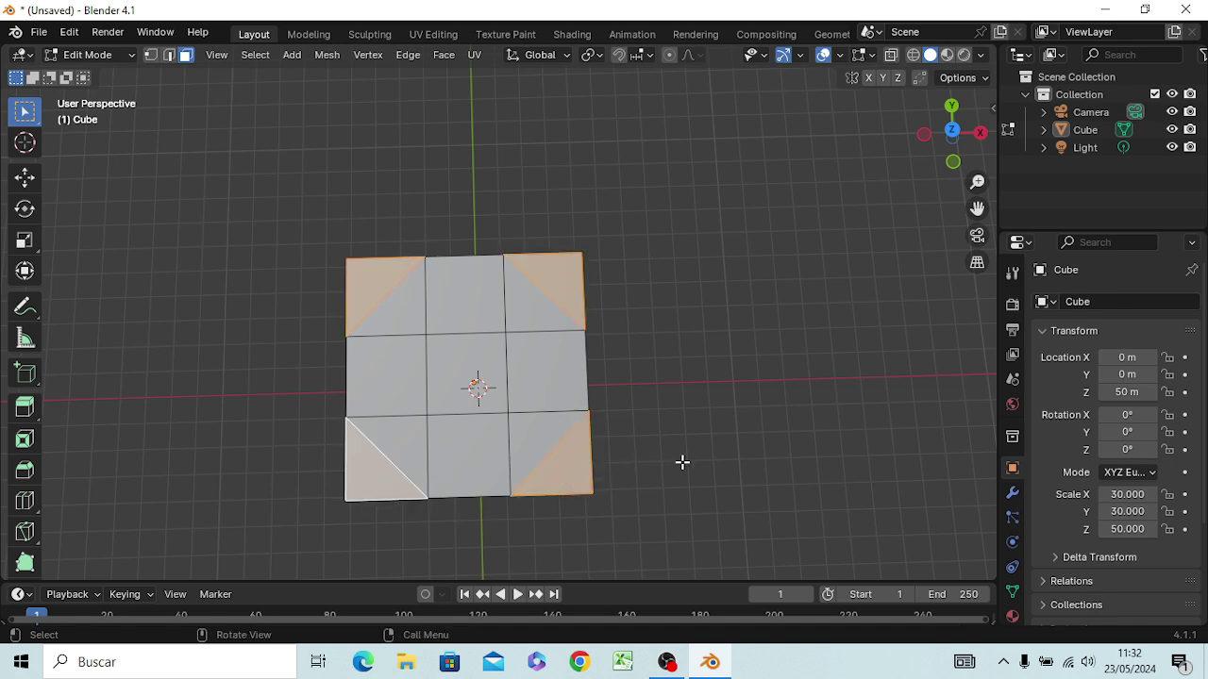
{"action": "middle_click_drag", "start_coordinate": [682, 463], "coordinate": [680, 303]}
{"action": "key", "text": "KP_1"}
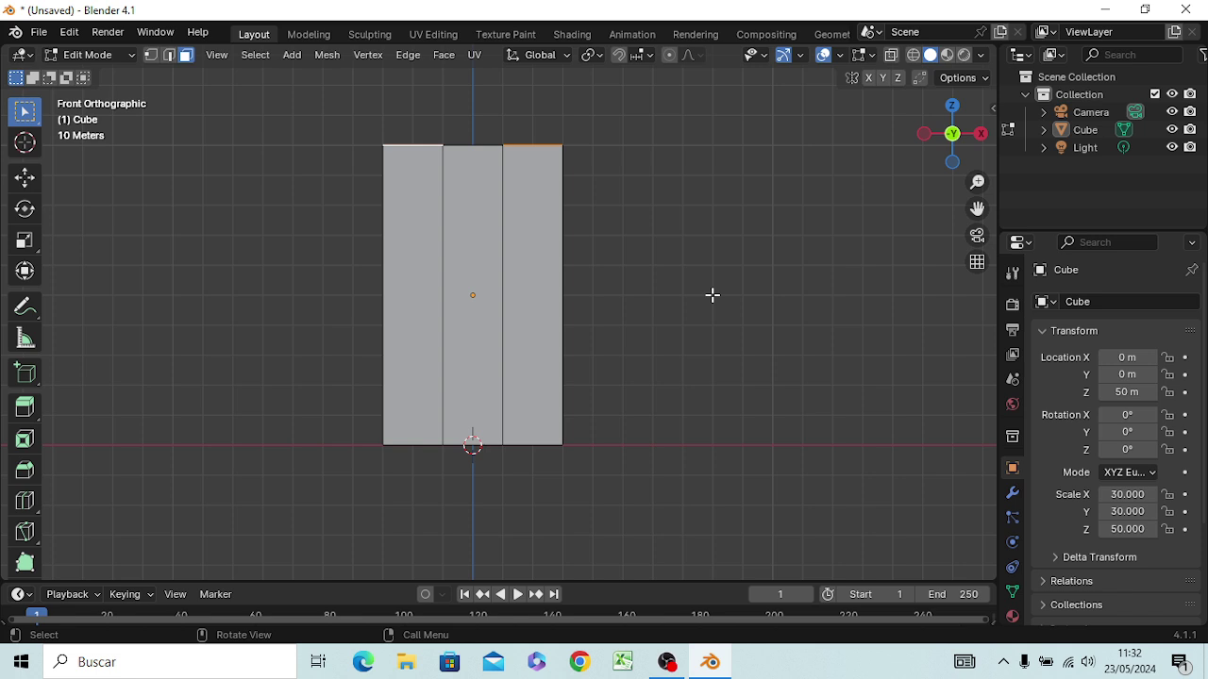
{"action": "key", "text": "g"}
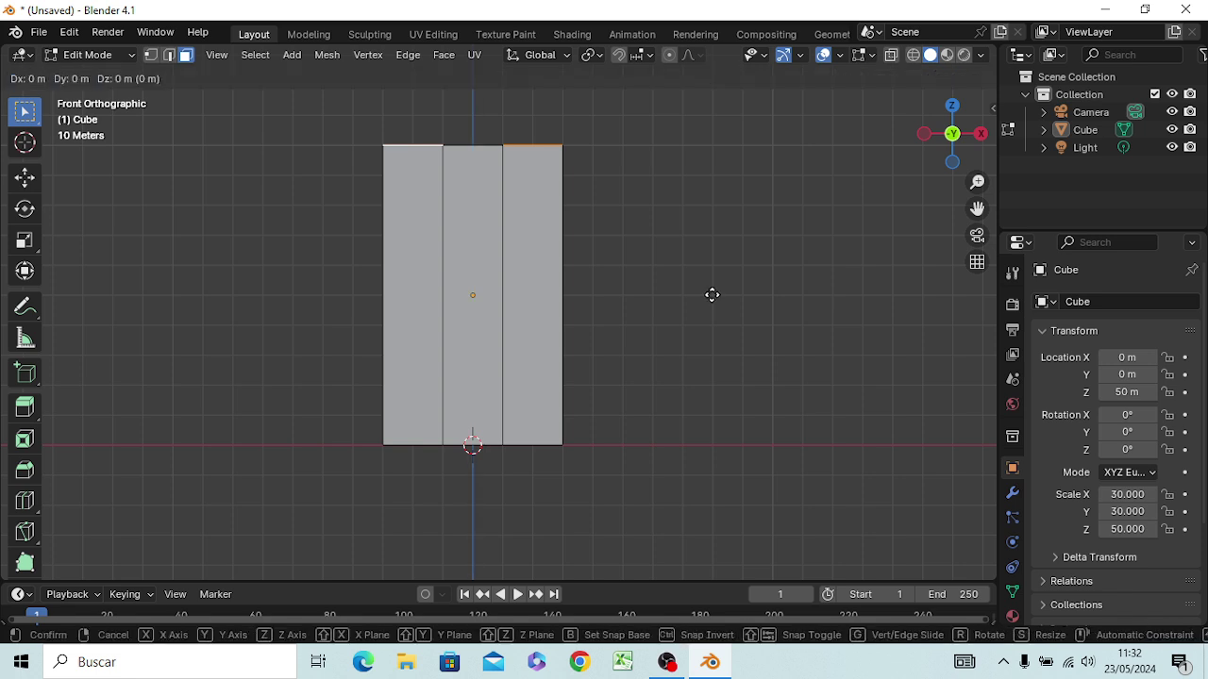
{"action": "type", "text": "x: [-(100"}
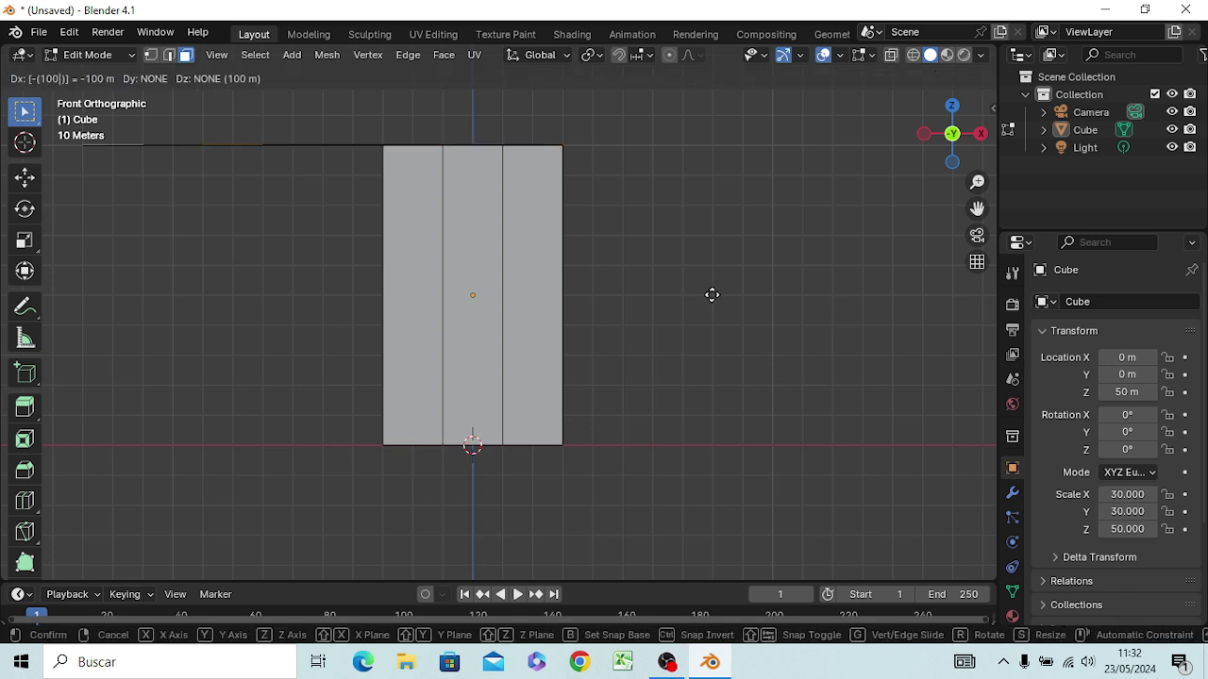
{"action": "key", "text": "Return"}
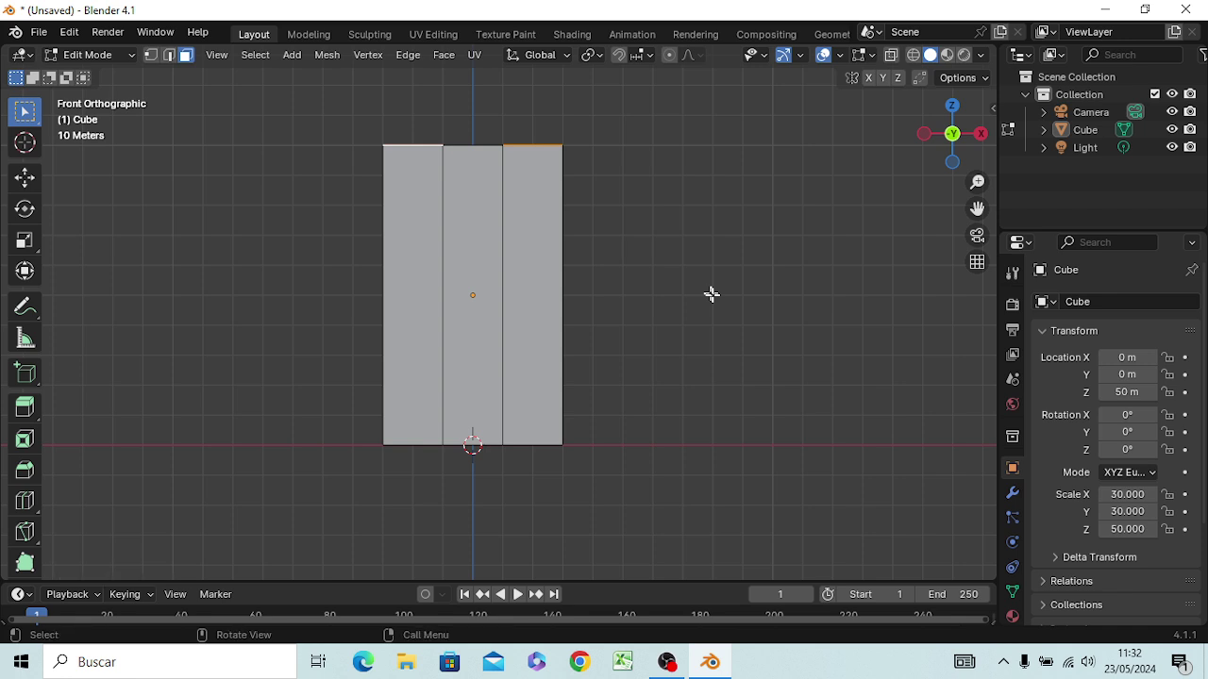
{"action": "key", "text": "e"}
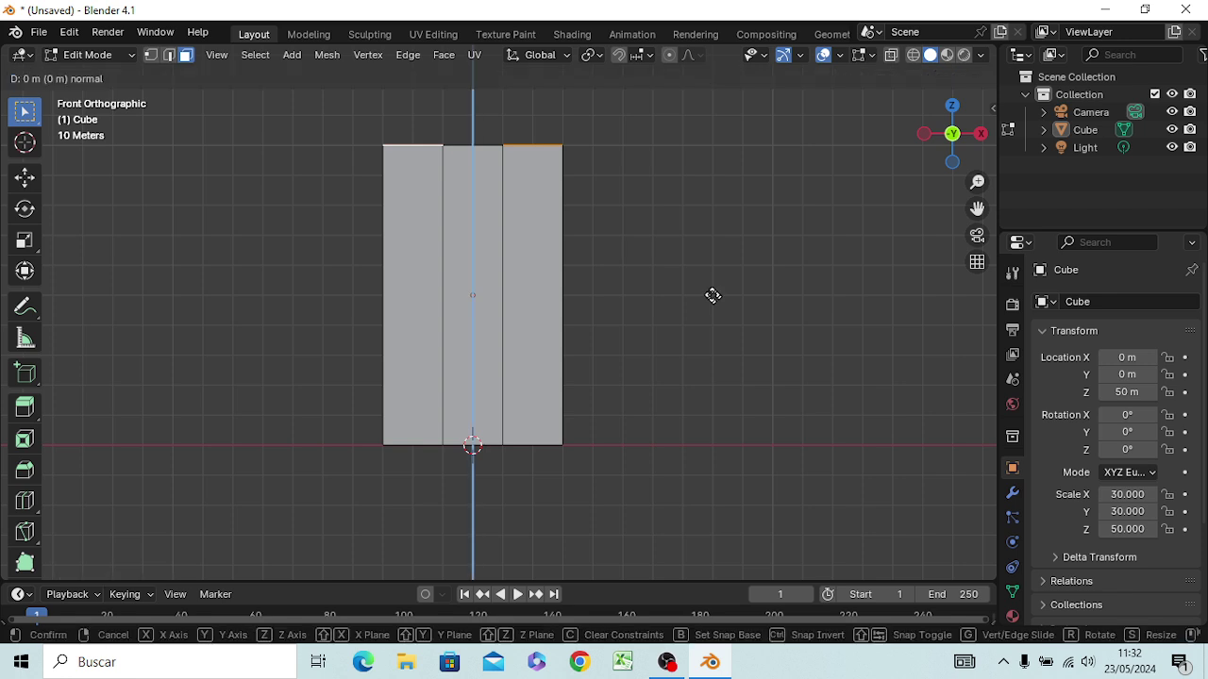
{"action": "key", "text": "z"}
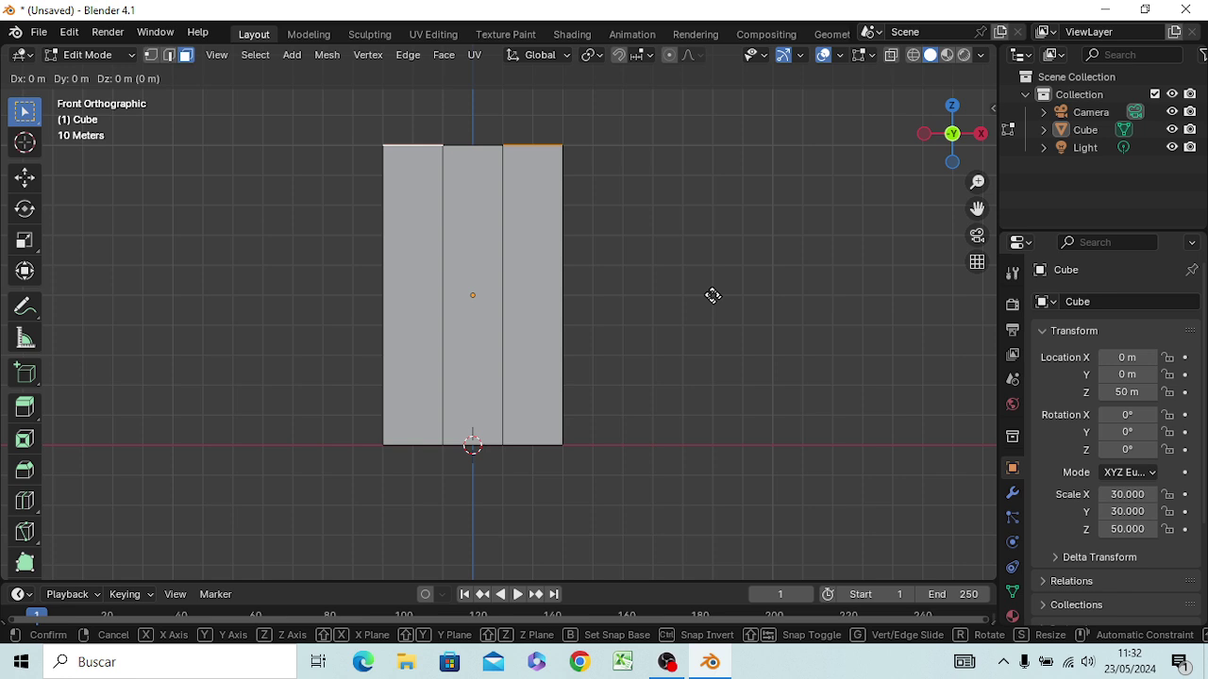
{"action": "type", "text": "-100"}
{"action": "key", "text": "Escape"}
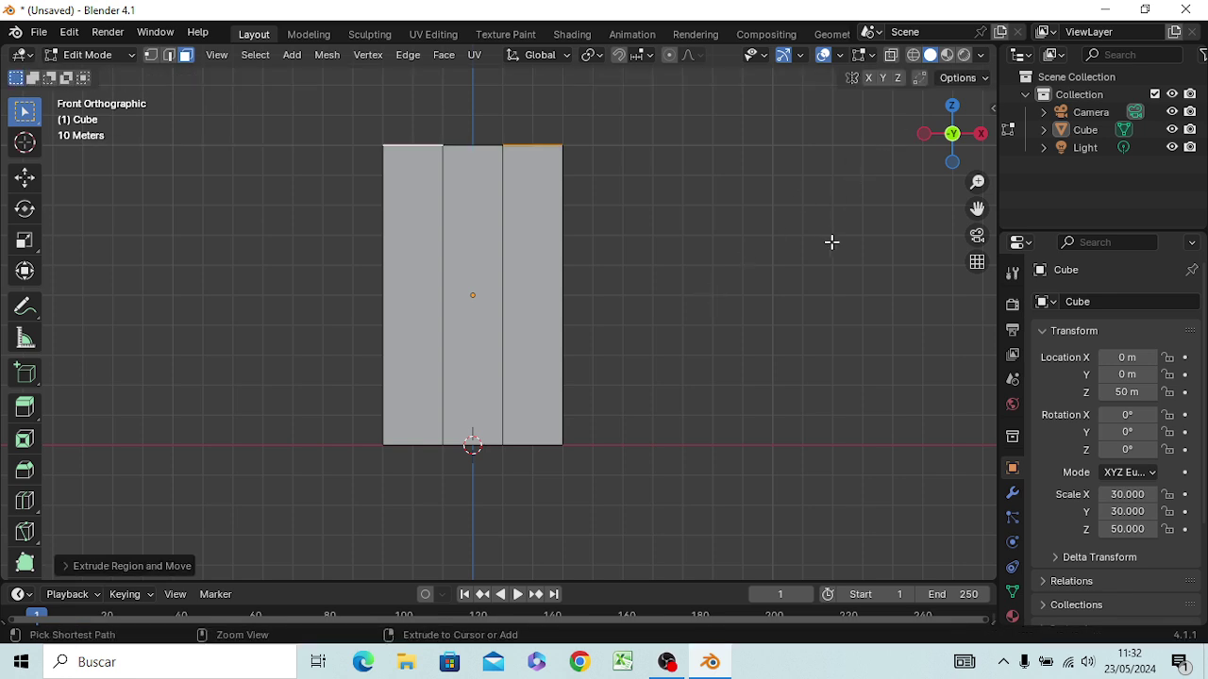
{"action": "middle_click_drag", "start_coordinate": [817, 270], "coordinate": [799, 383]}
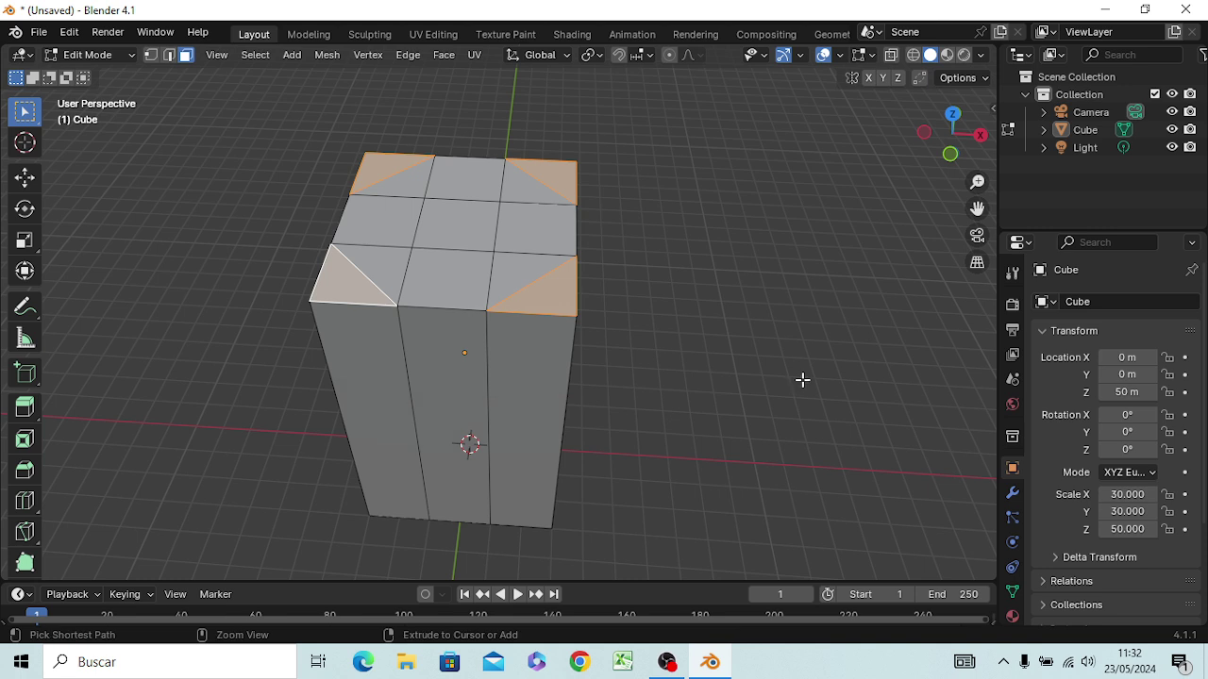
{"action": "key", "text": "ctrl+z"}
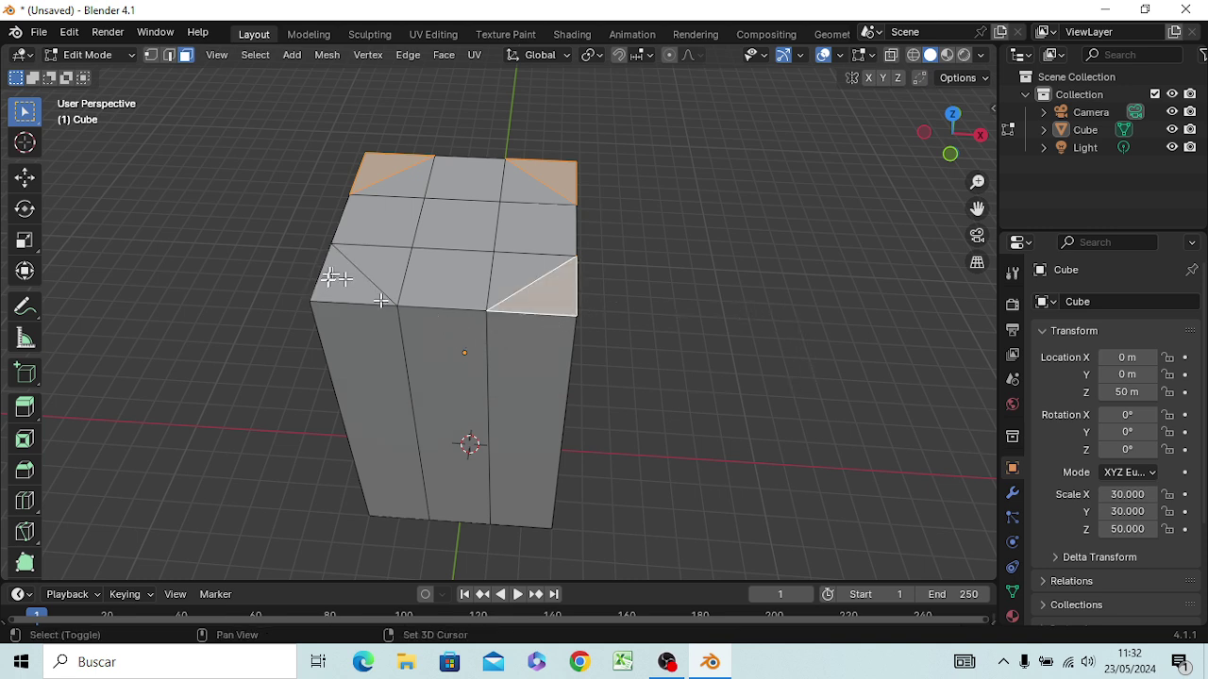
{"action": "left_click", "coordinate": [359, 290], "text": "shift"}
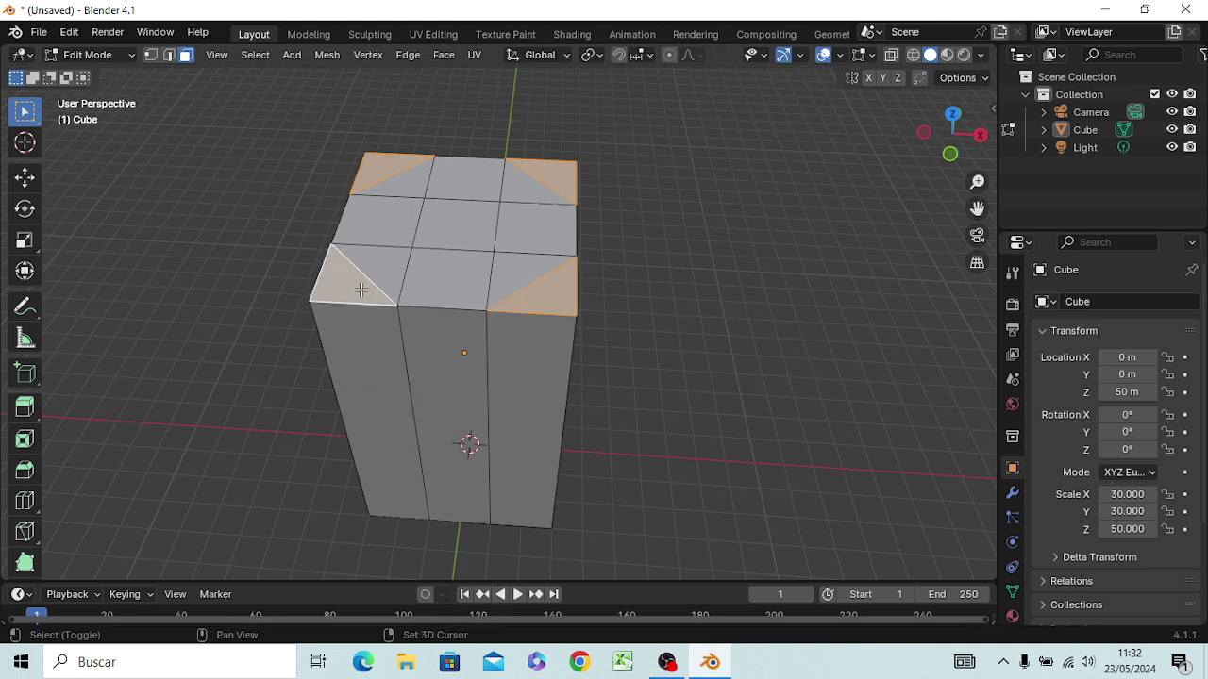
Step: Extrude the four corner triangles by -100 m along the global Z axis and check the block from below
{"action": "key", "text": "e"}
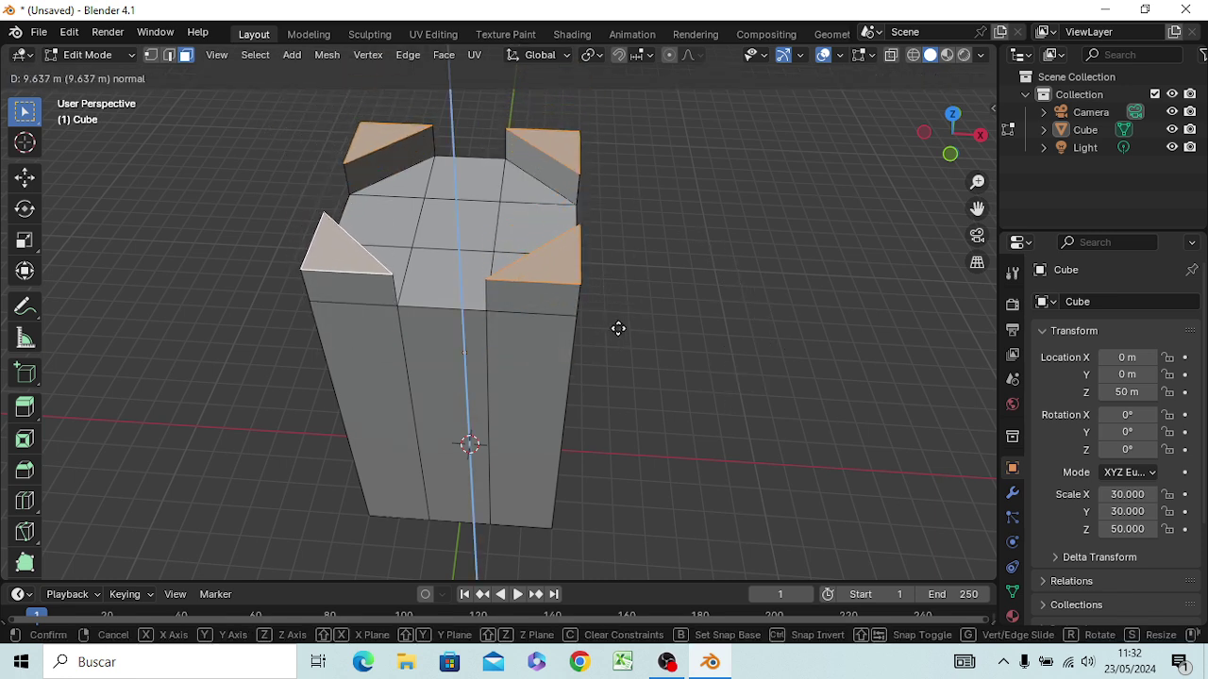
{"action": "middle_click", "coordinate": [617, 328]}
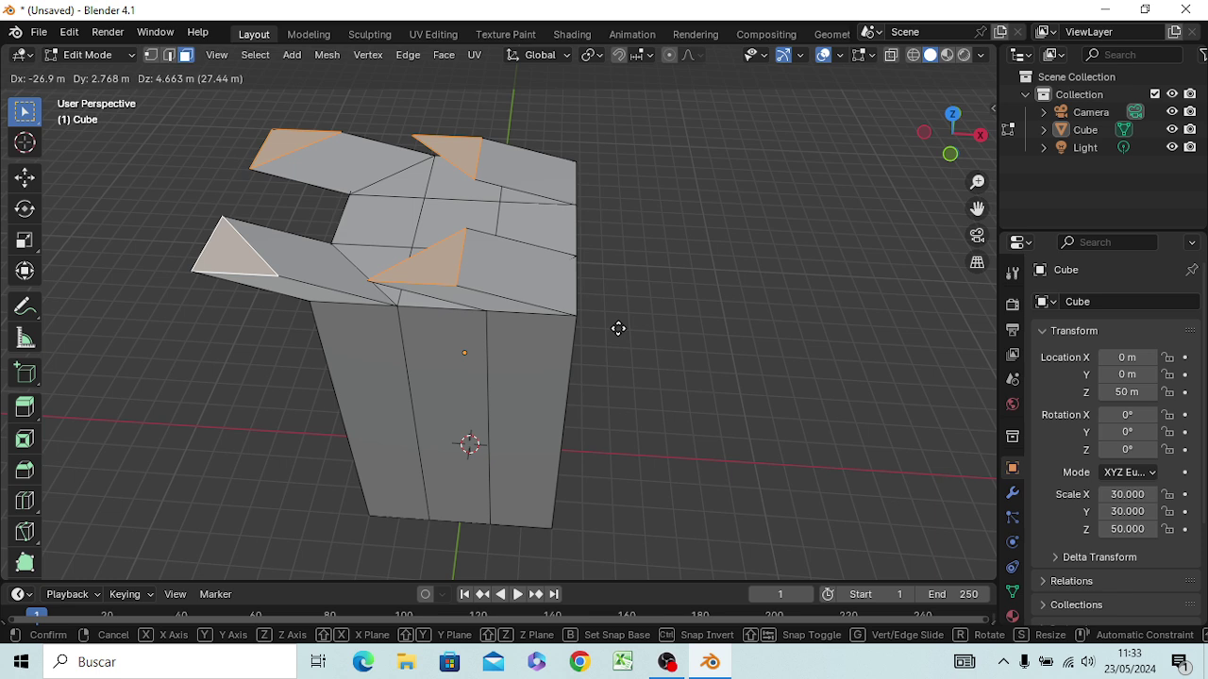
{"action": "key", "text": "z"}
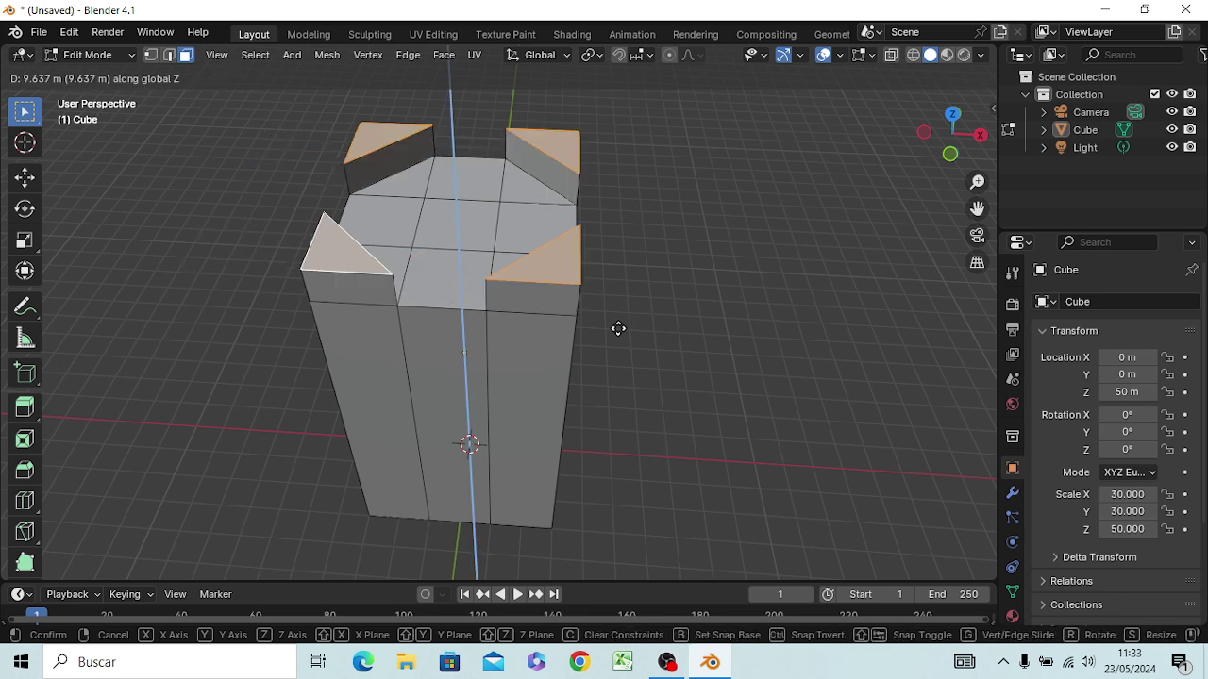
{"action": "type", "text": "-100"}
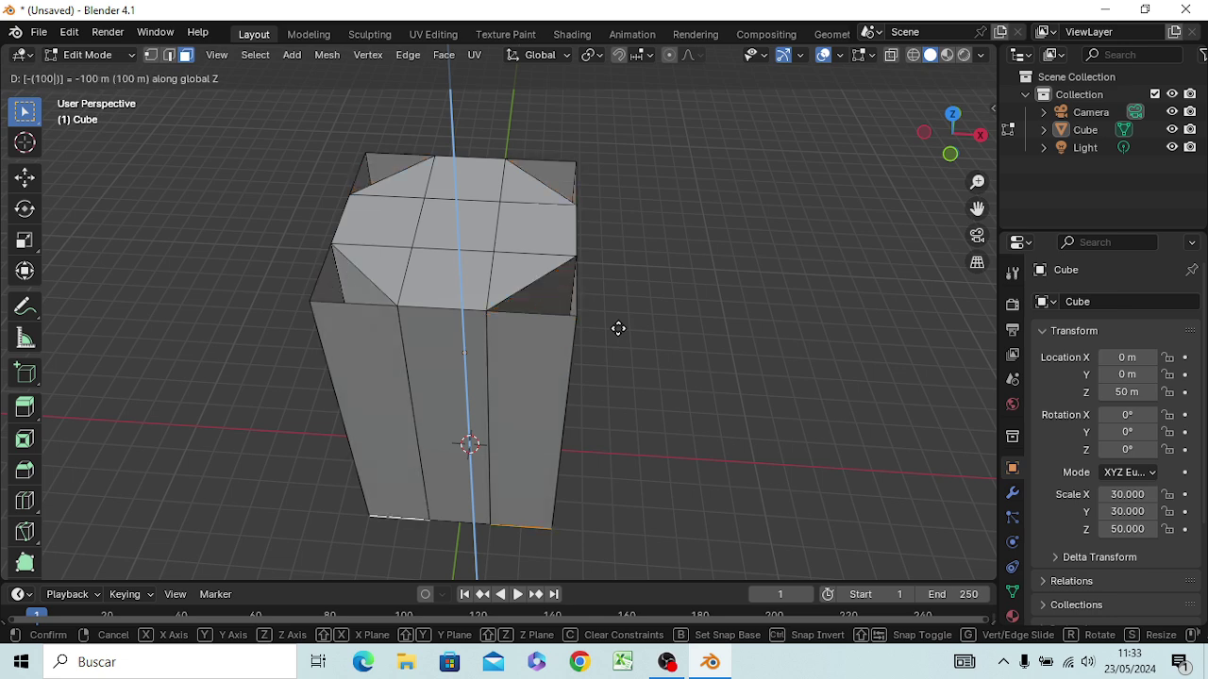
{"action": "key", "text": "Return"}
{"action": "middle_click_drag", "start_coordinate": [648, 334], "coordinate": [490, 124]}
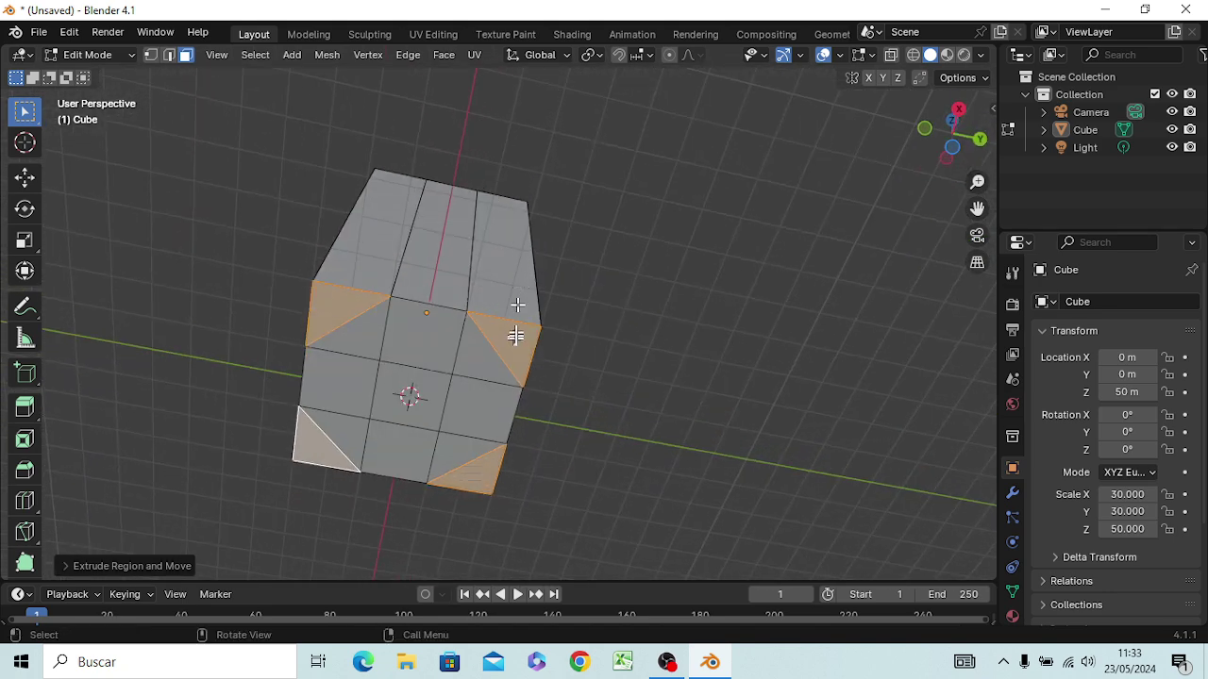
{"action": "middle_click_drag", "start_coordinate": [575, 330], "coordinate": [582, 443]}
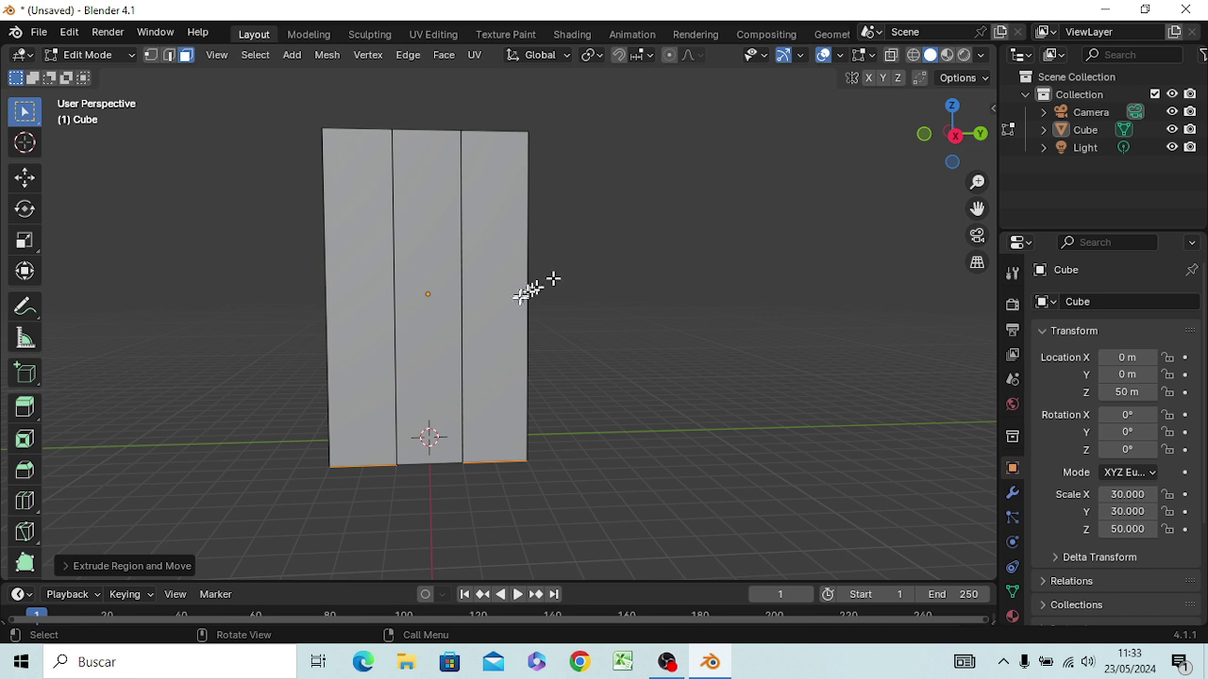
Step: Switch to vertex mode, clear the selection and display the block in wireframe shading
{"action": "key", "text": "1"}
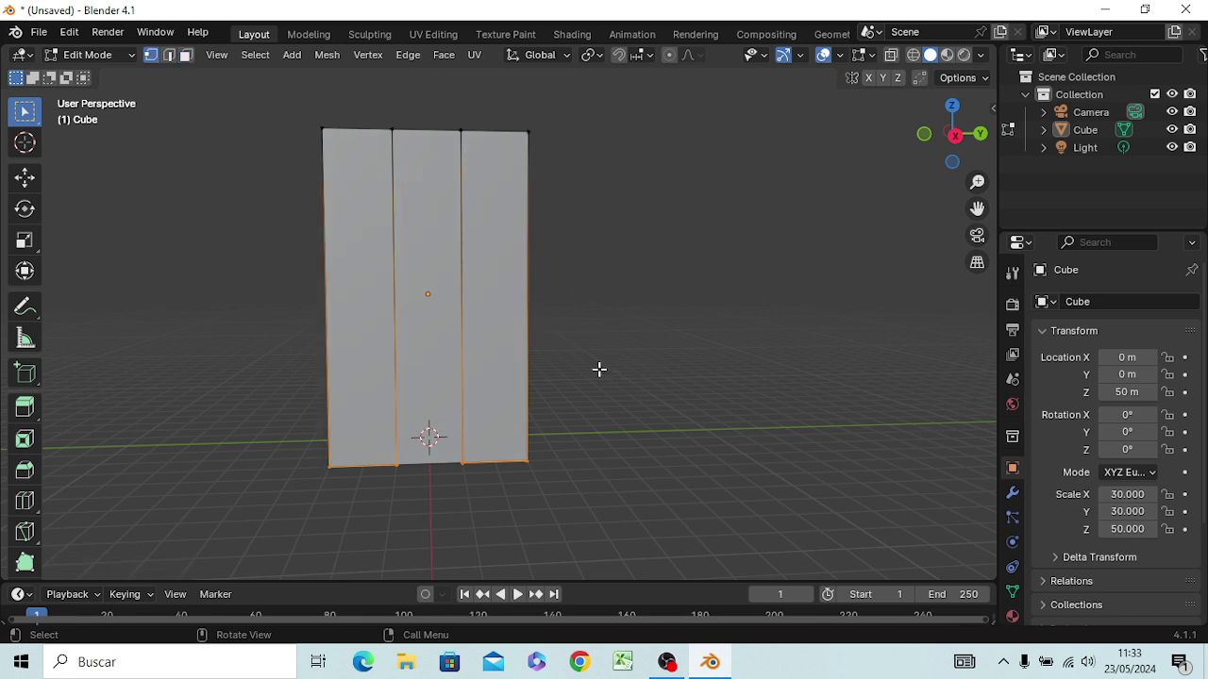
{"action": "key", "text": "a"}
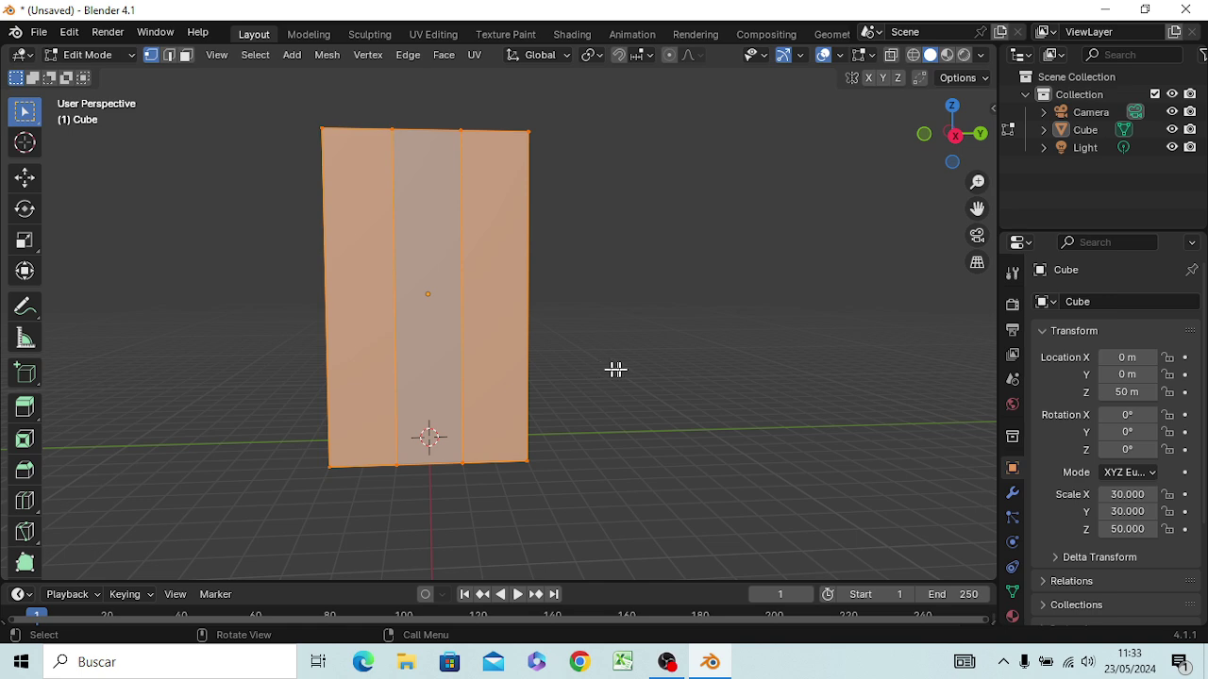
{"action": "key", "text": "alt+a"}
{"action": "key", "text": "z"}
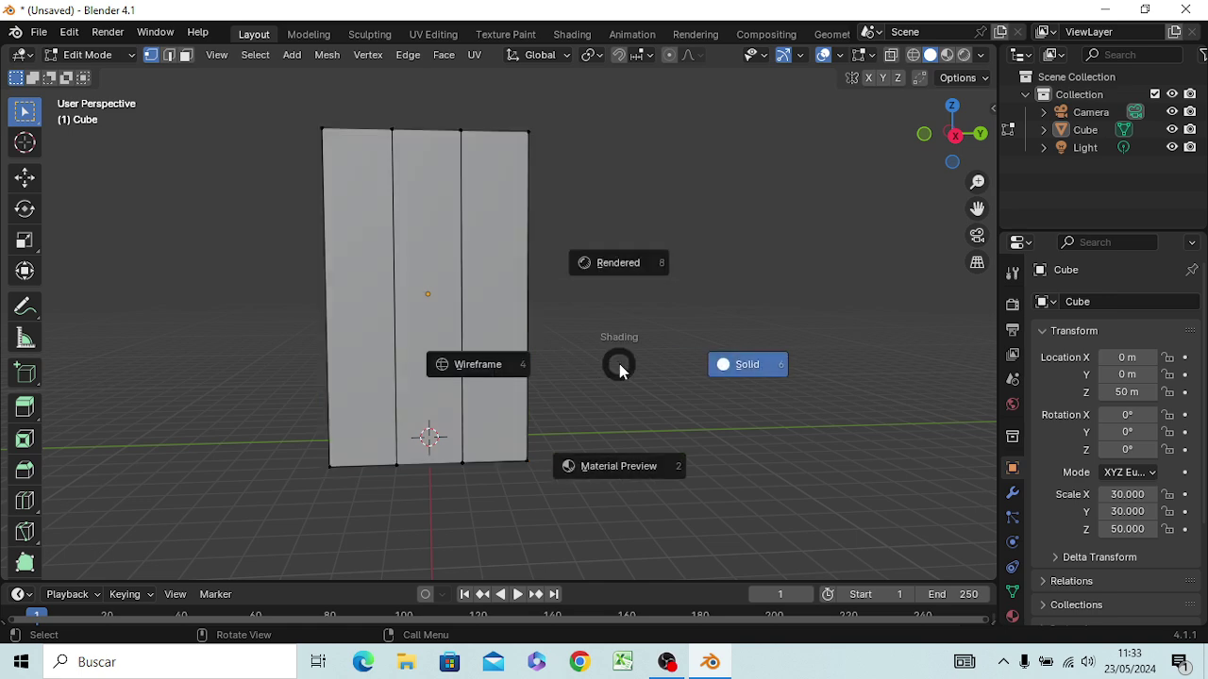
{"action": "left_click", "coordinate": [487, 367]}
{"action": "middle_click_drag", "start_coordinate": [501, 368], "coordinate": [567, 422]}
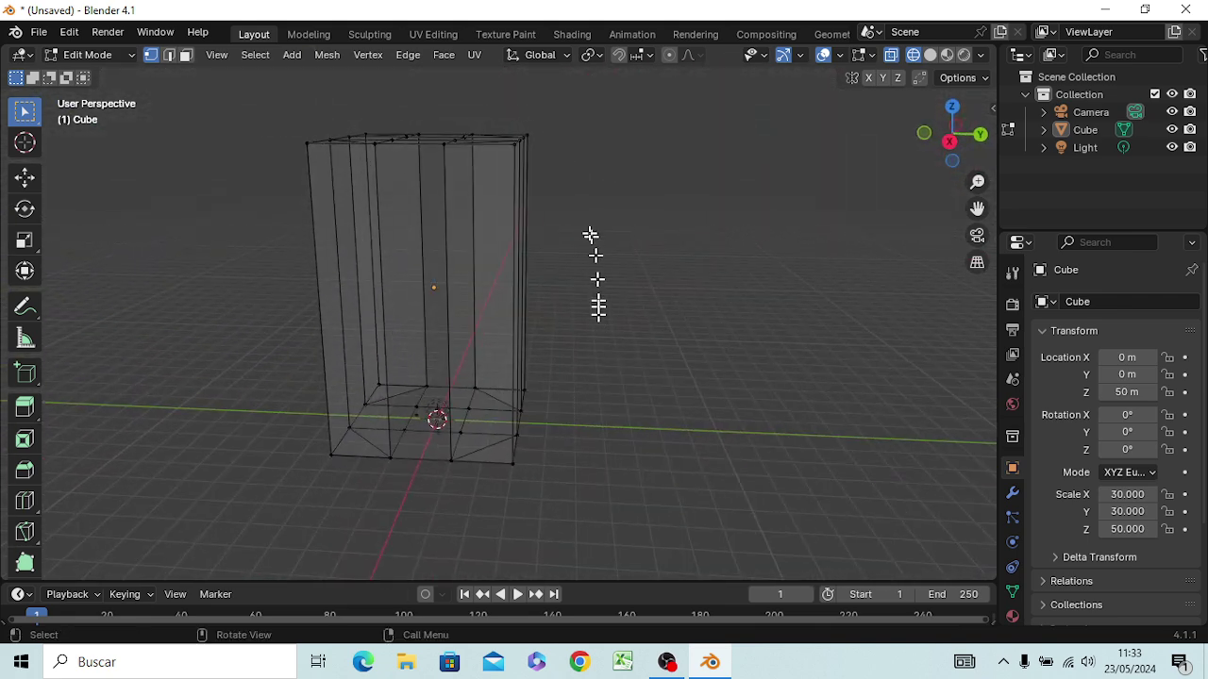
{"action": "middle_click_drag", "start_coordinate": [519, 166], "coordinate": [582, 343]}
Step: Select the four outer top corner vertices plus the two outer bottom corners on the +X side, and delete these vertices
{"action": "left_click", "coordinate": [505, 223]}
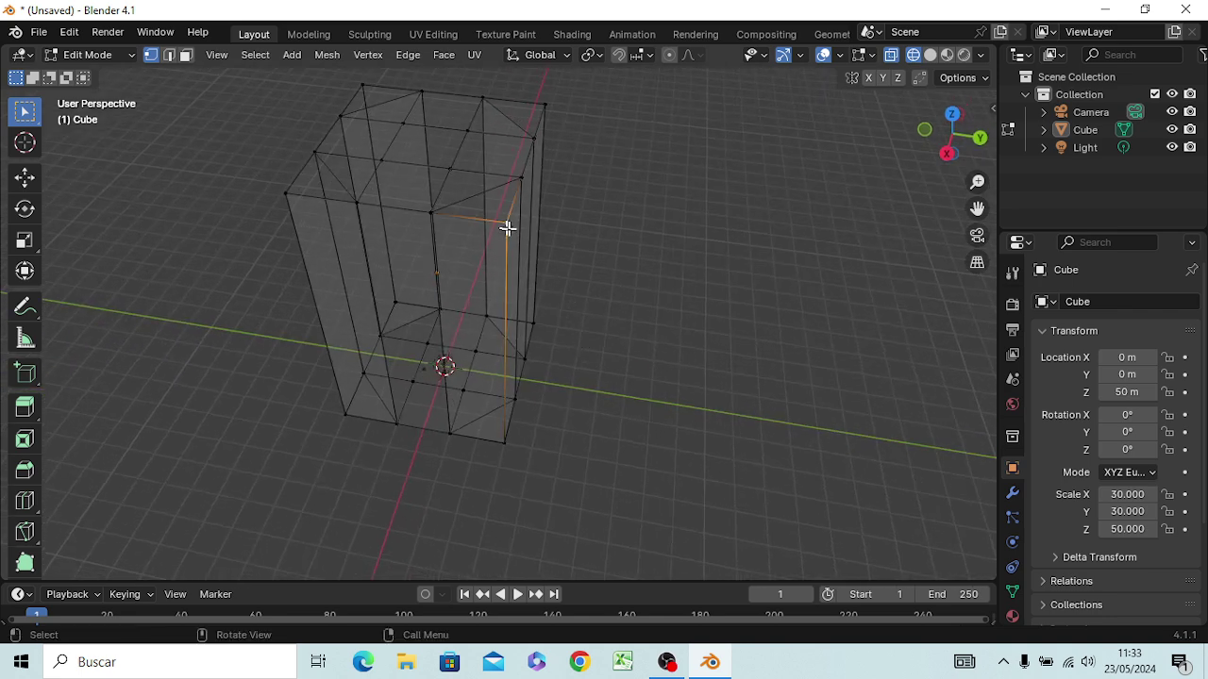
{"action": "left_click", "coordinate": [545, 105], "text": "shift"}
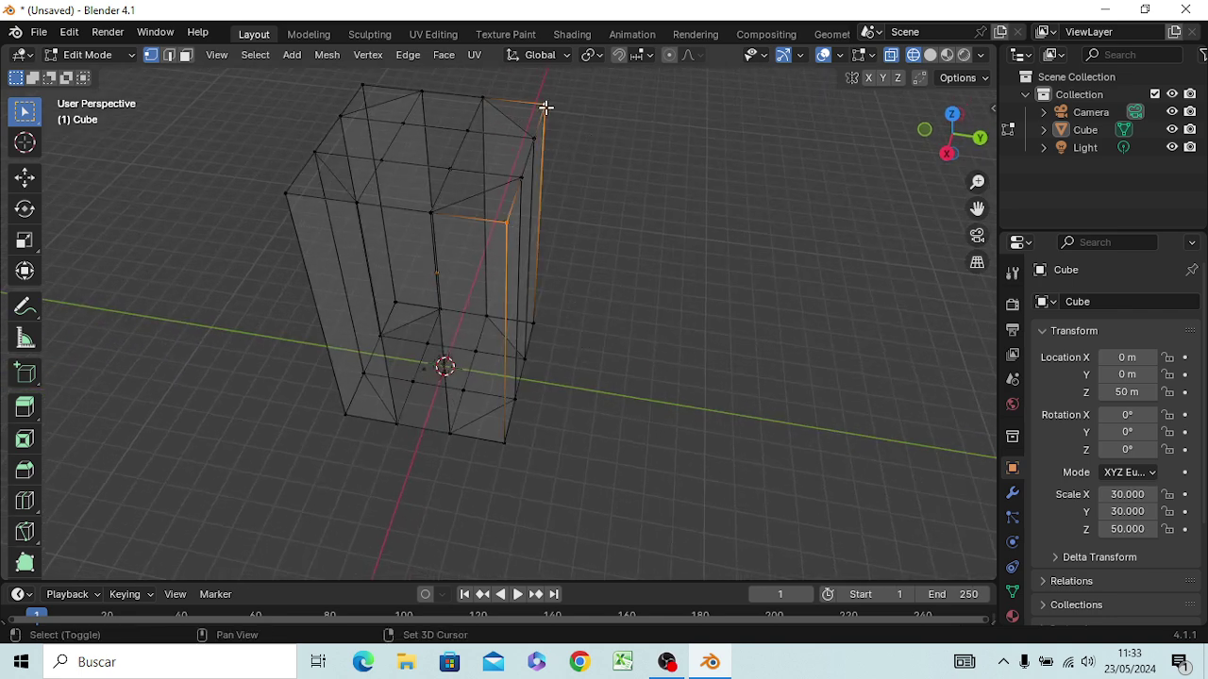
{"action": "left_click", "coordinate": [362, 86], "text": "shift"}
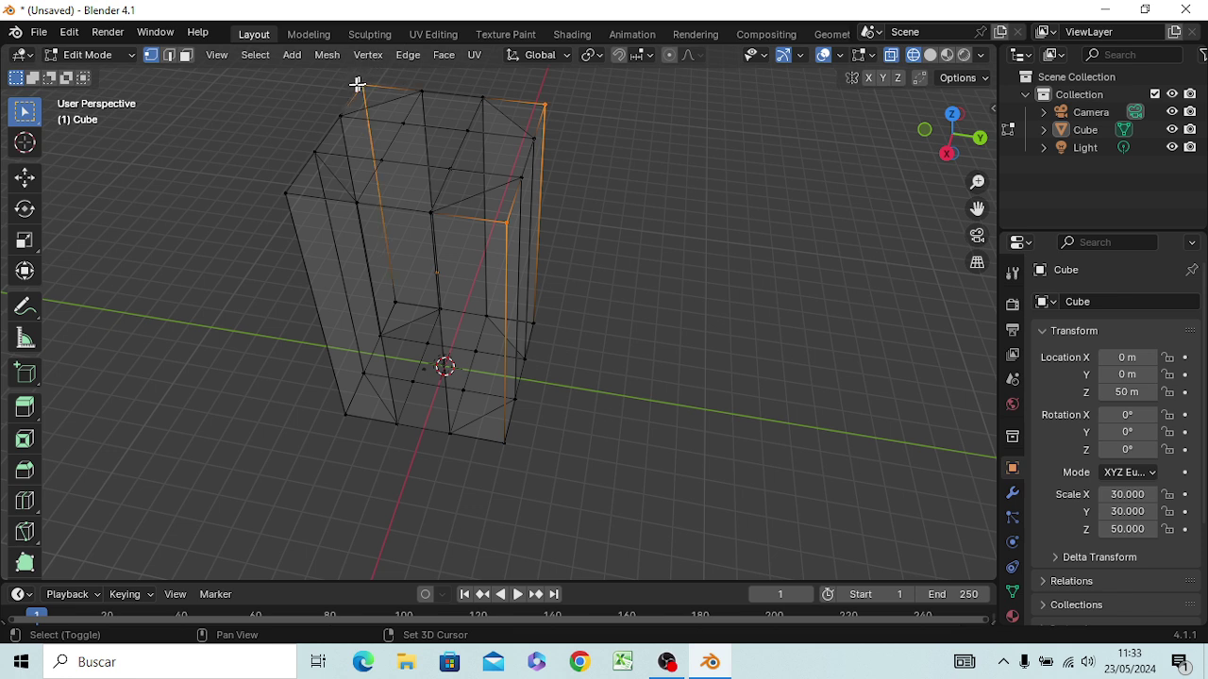
{"action": "left_click", "coordinate": [287, 188], "text": "shift"}
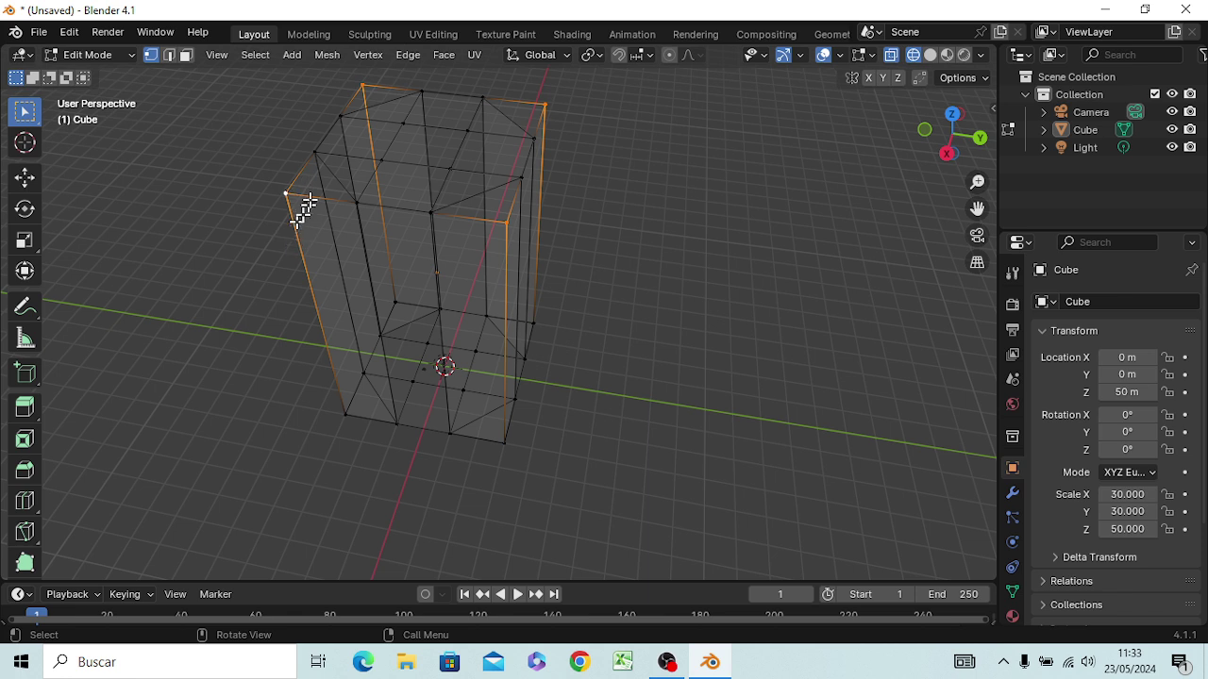
{"action": "left_click", "coordinate": [343, 415], "text": "shift"}
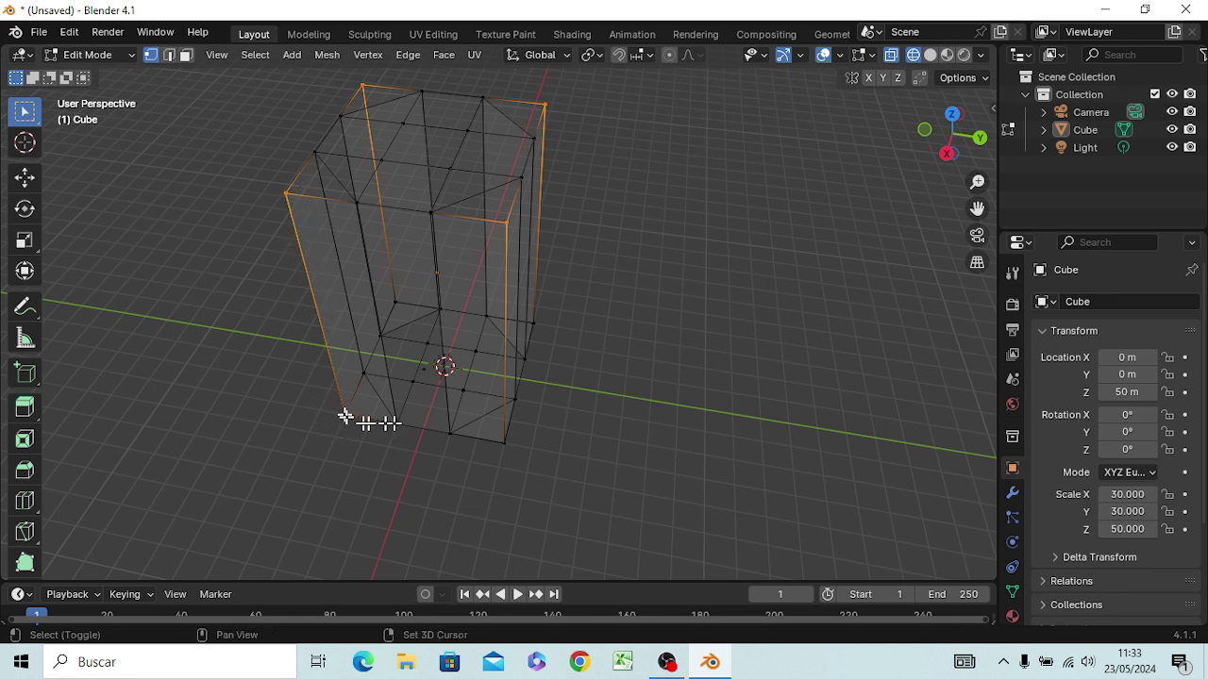
{"action": "left_click", "coordinate": [506, 443], "text": "shift"}
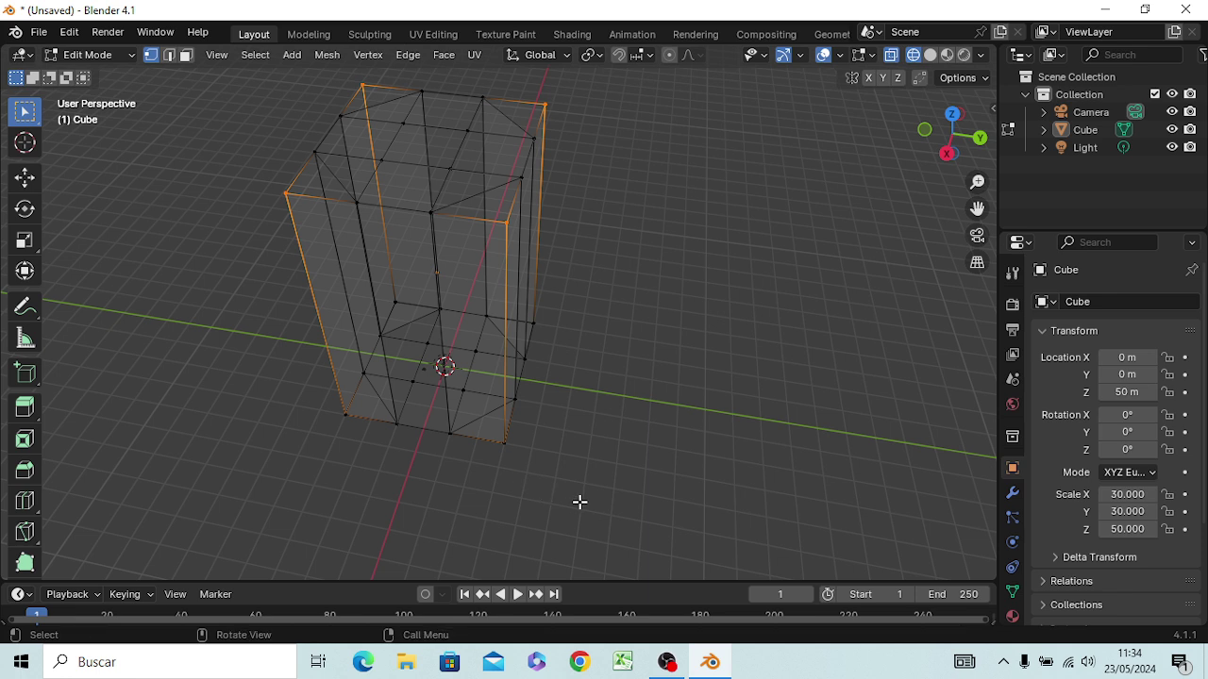
{"action": "key", "text": "x"}
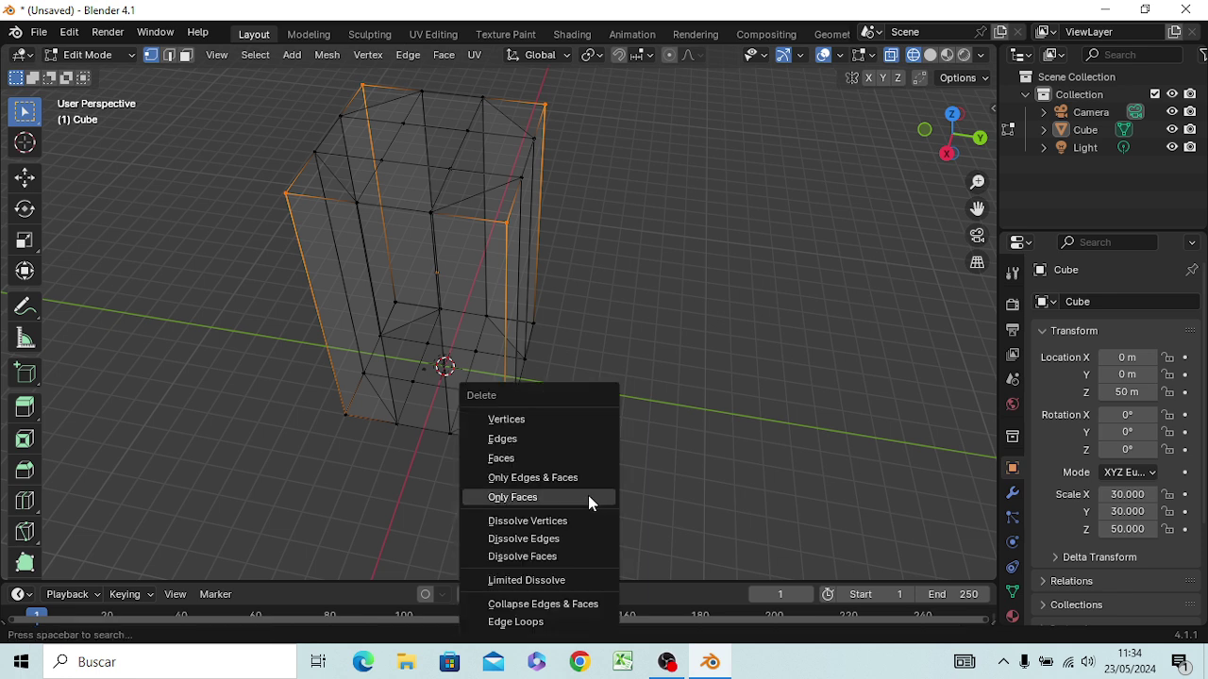
{"action": "left_click", "coordinate": [544, 422]}
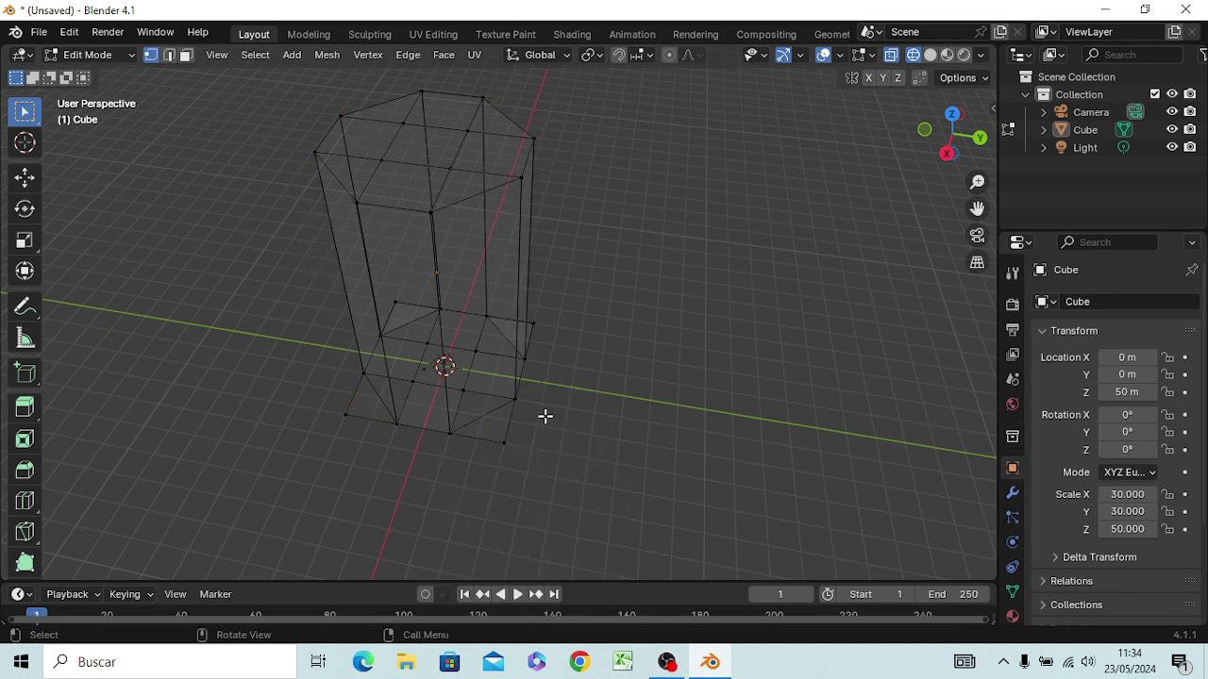
Step: Select the two leftover outer bottom corner vertices on the block's +X side and delete them
{"action": "middle_click_drag", "start_coordinate": [617, 421], "coordinate": [437, 361]}
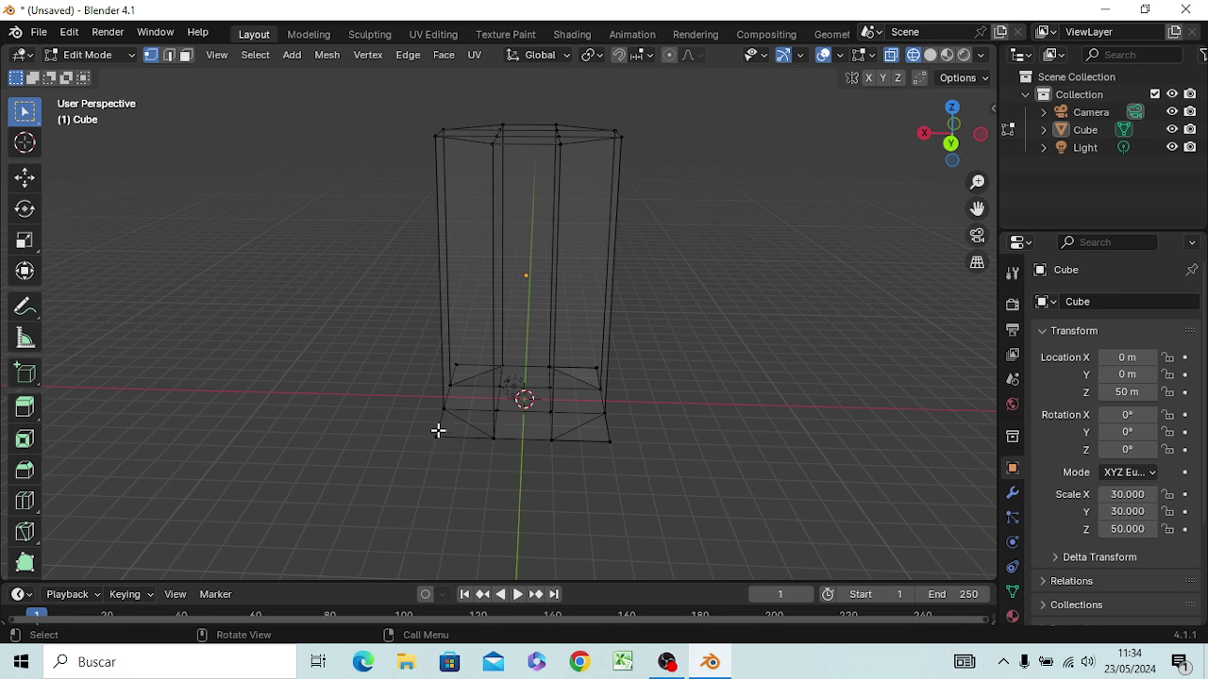
{"action": "left_click", "coordinate": [437, 437]}
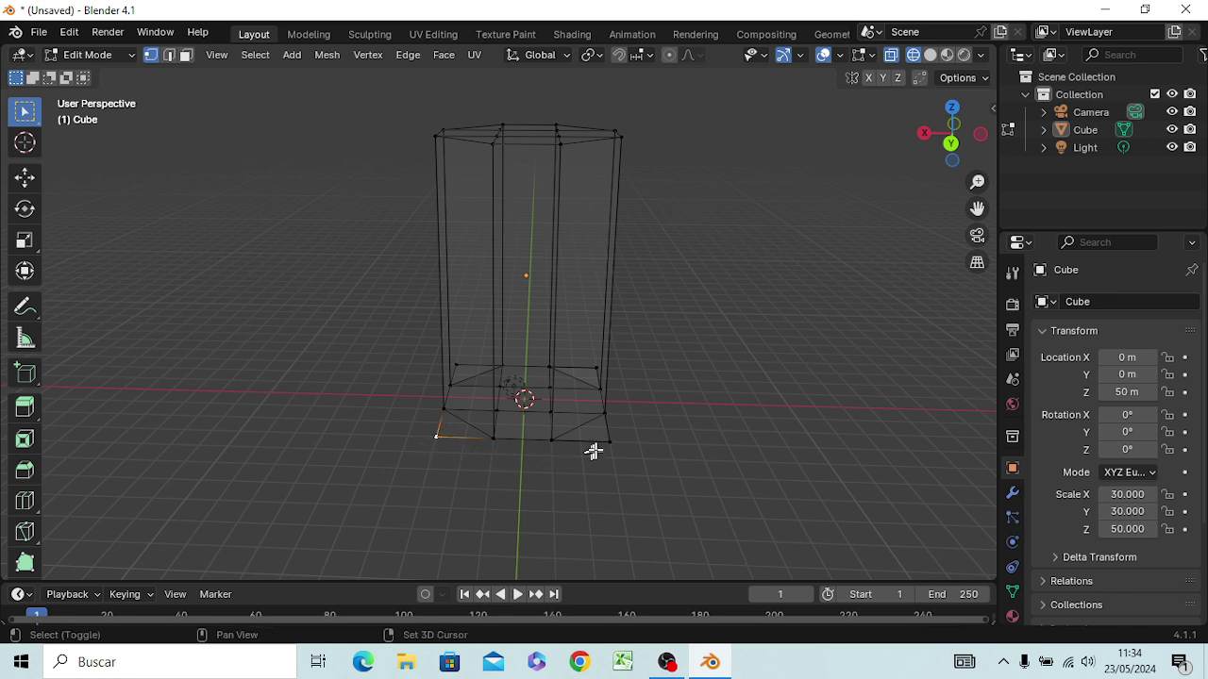
{"action": "middle_click_drag", "start_coordinate": [479, 475], "coordinate": [428, 473]}
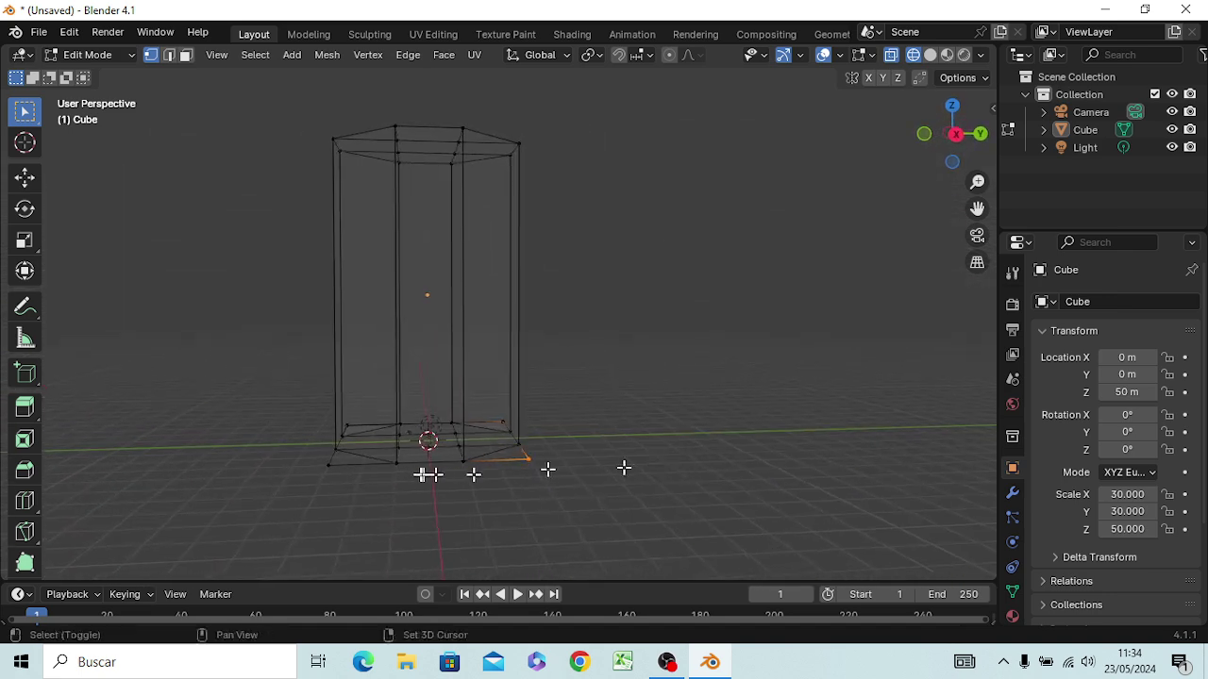
{"action": "left_click", "coordinate": [331, 465], "text": "shift"}
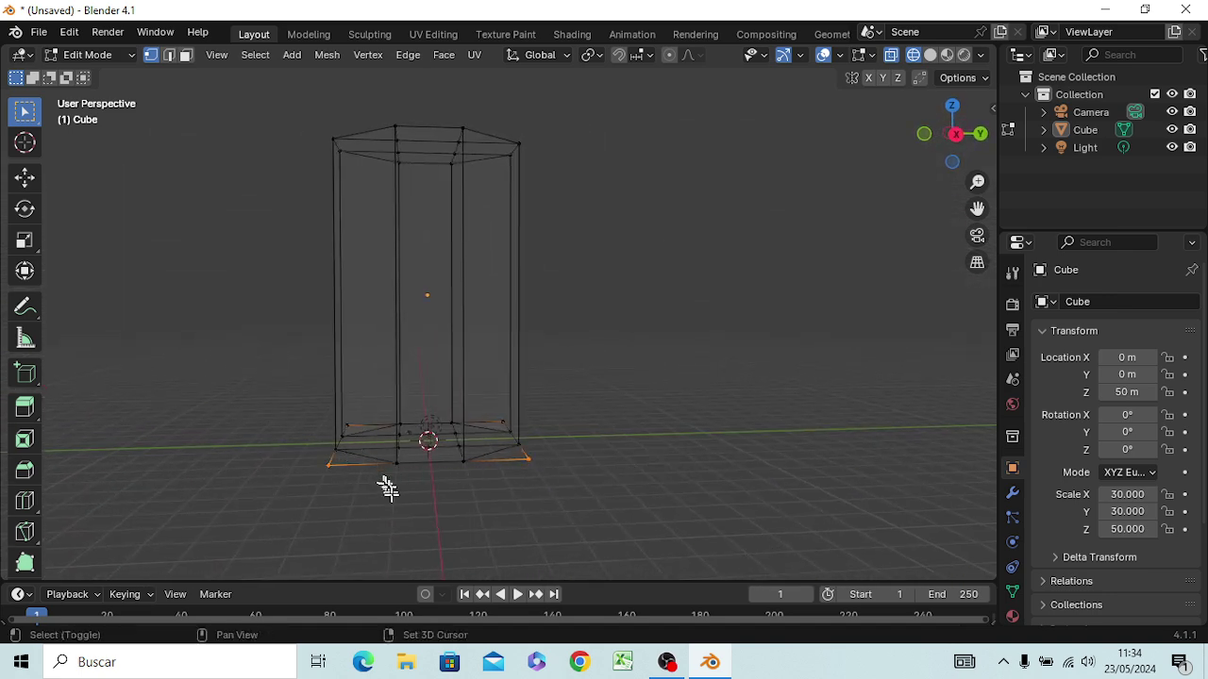
{"action": "key", "text": "x"}
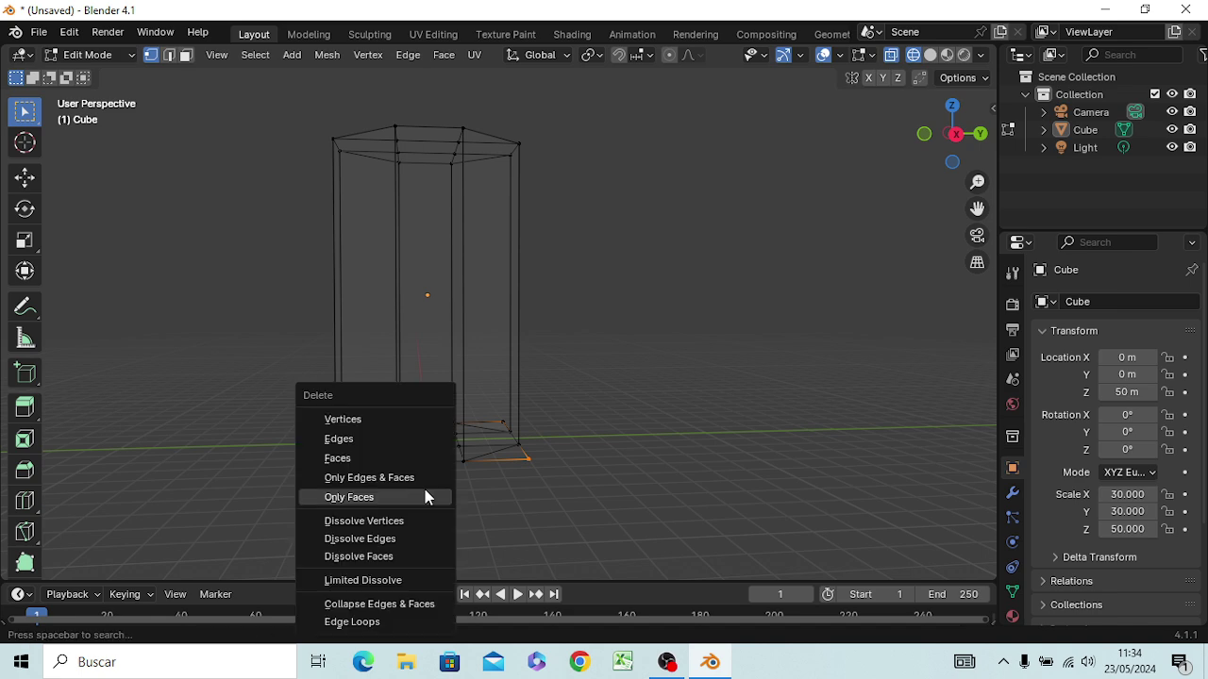
{"action": "left_click", "coordinate": [394, 425]}
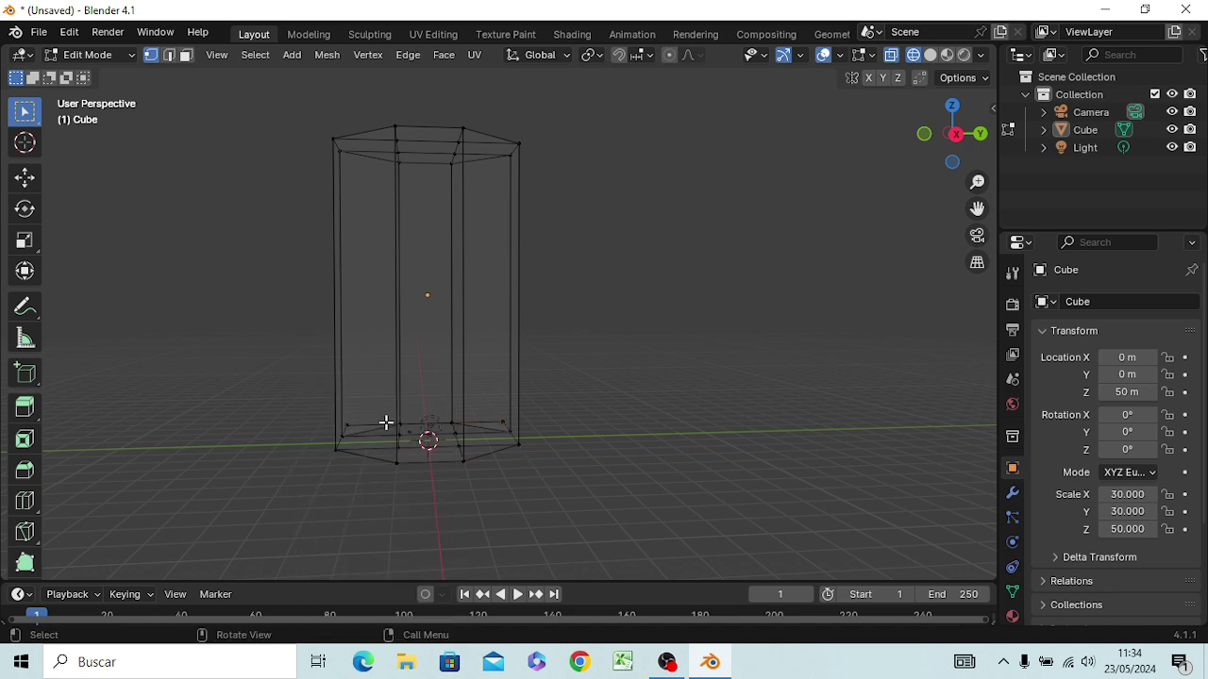
Step: Select the two remaining outer bottom corner vertices on the block's -X side and delete them
{"action": "middle_click_drag", "start_coordinate": [569, 499], "coordinate": [382, 106]}
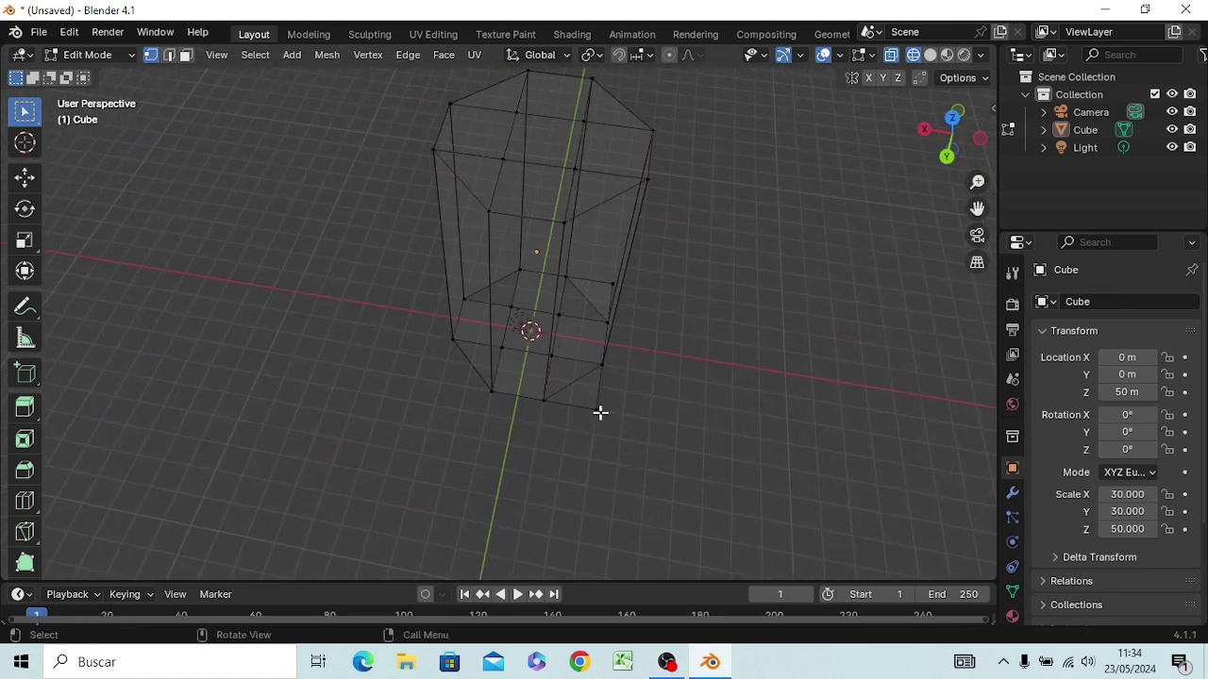
{"action": "left_click", "coordinate": [598, 411]}
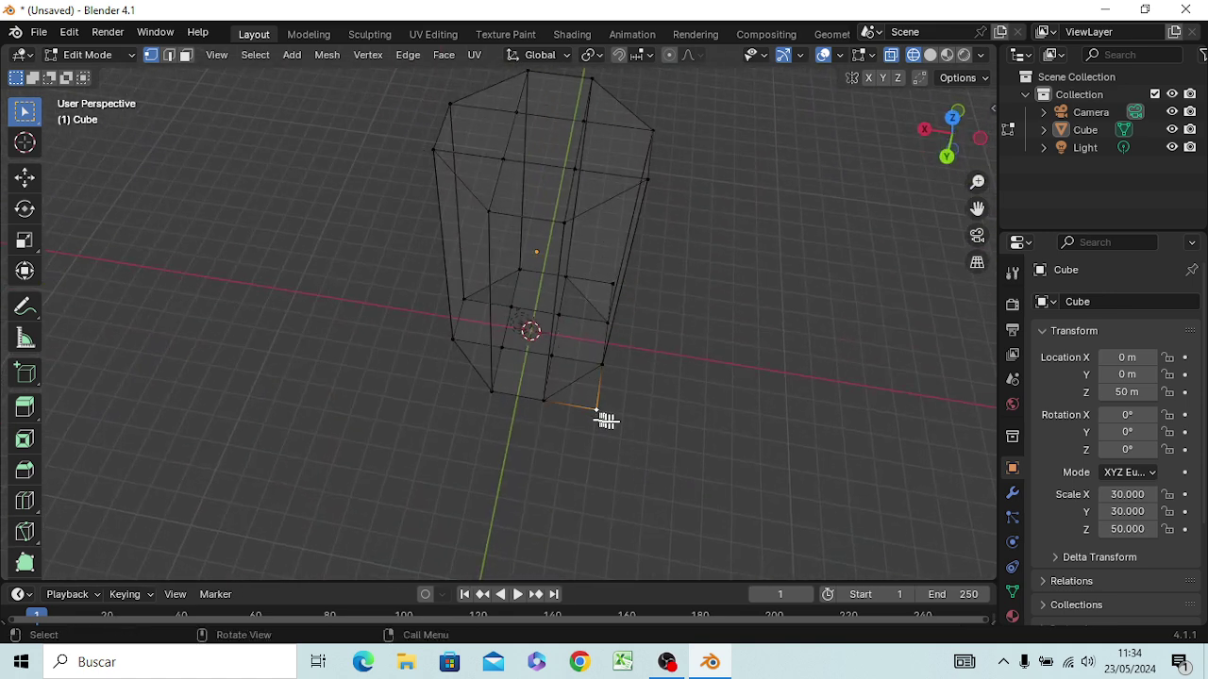
{"action": "left_click", "coordinate": [609, 284], "text": "shift"}
{"action": "key", "text": "x"}
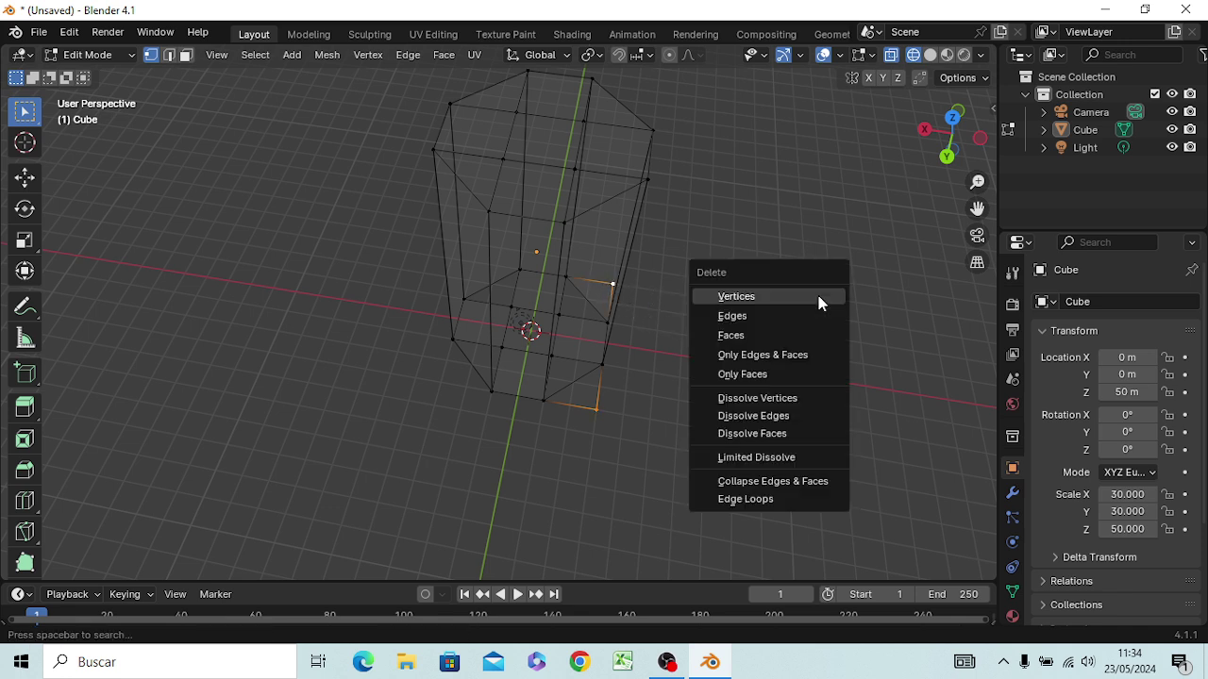
{"action": "left_click", "coordinate": [818, 296]}
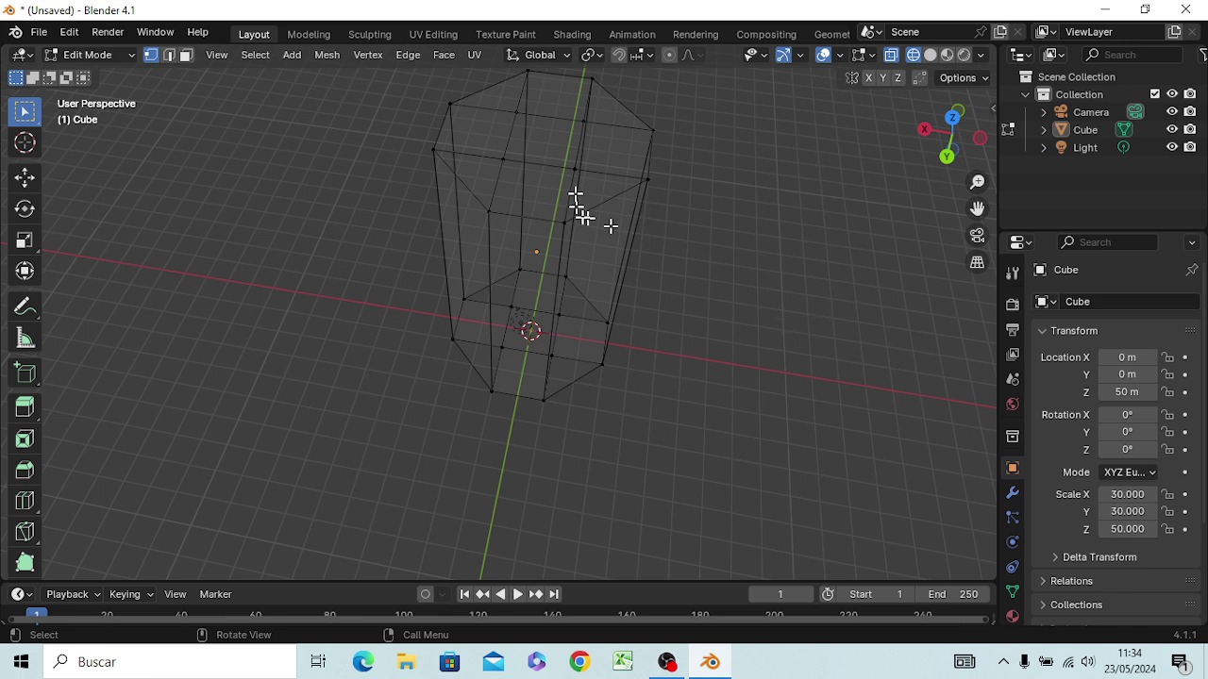
{"action": "left_click", "coordinate": [640, 170]}
{"action": "key", "text": "x"}
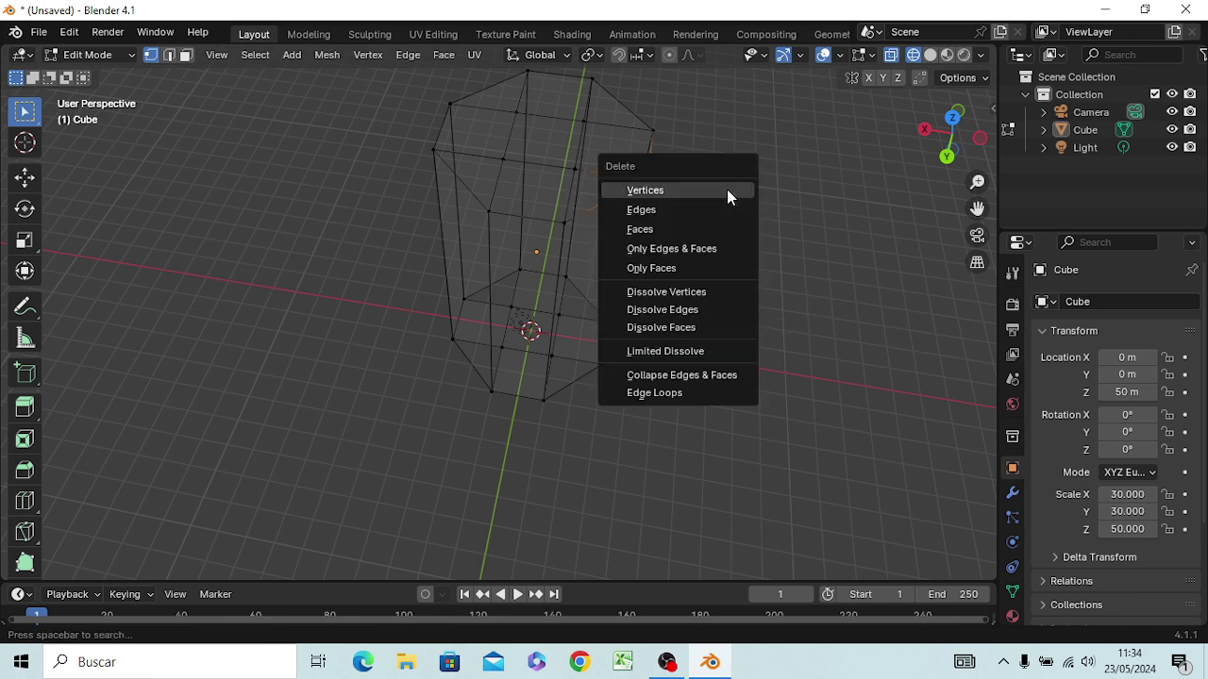
{"action": "left_click", "coordinate": [727, 193]}
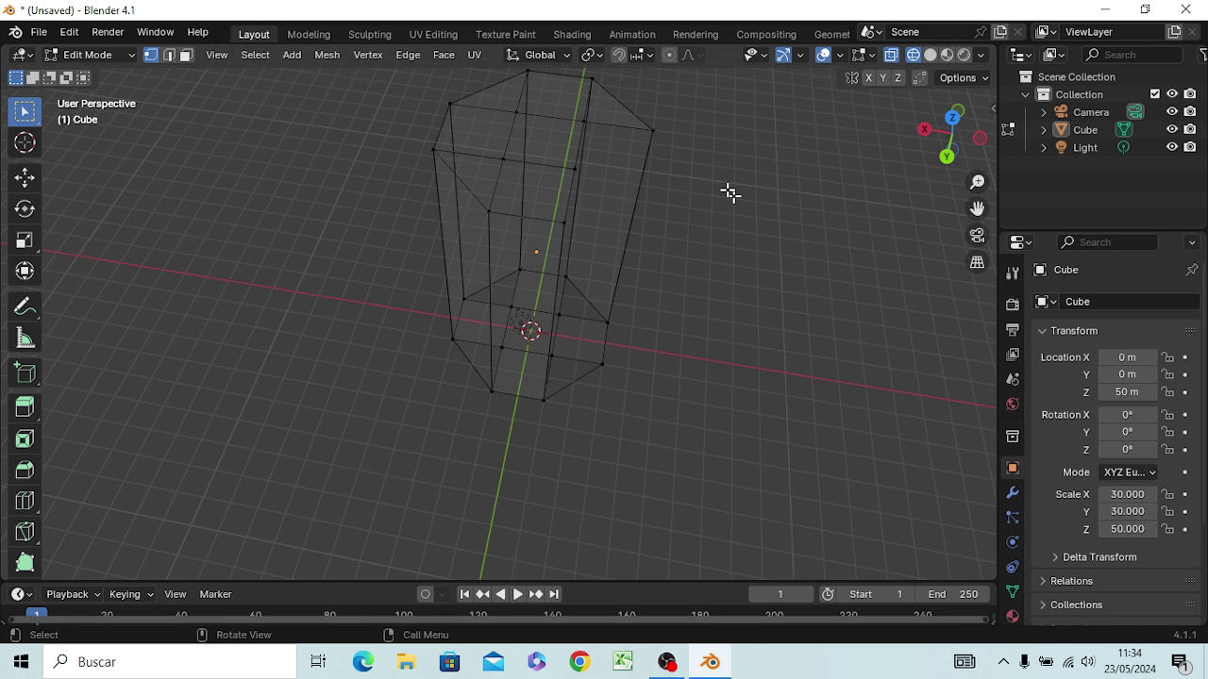
{"action": "key", "text": "ctrl+z"}
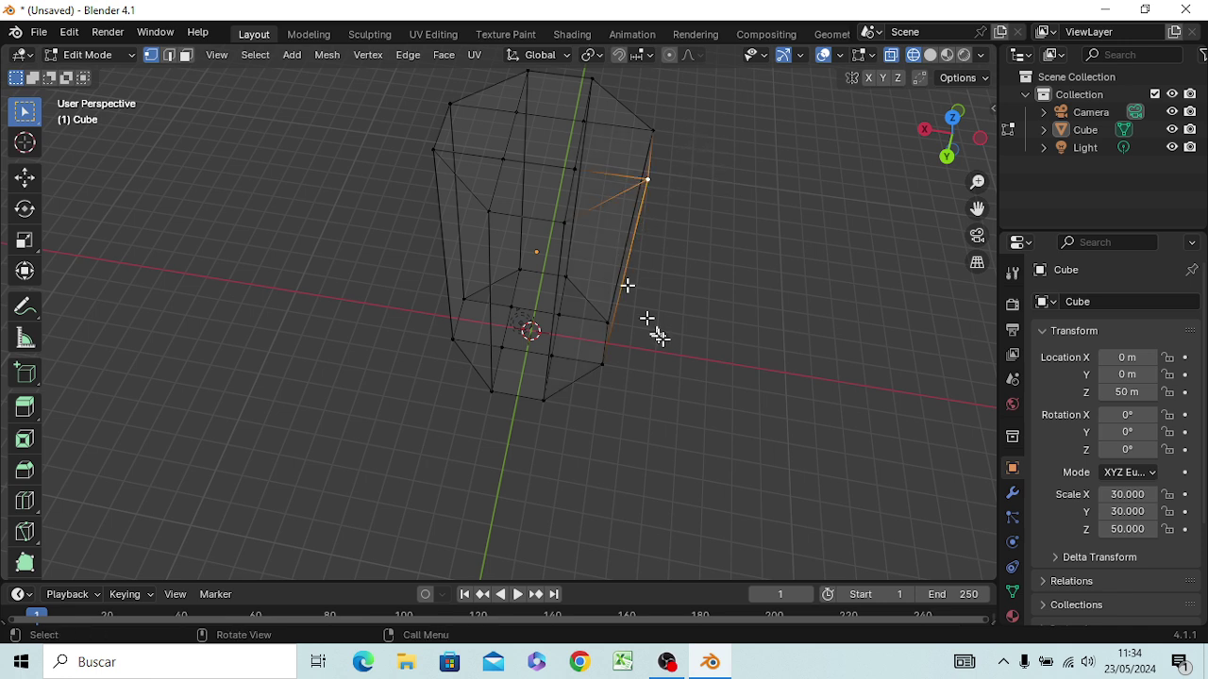
Step: Pick out the overlapping duplicate vertices at the two bottom corners of the -X side face and delete them one at a time
{"action": "left_click", "coordinate": [598, 357]}
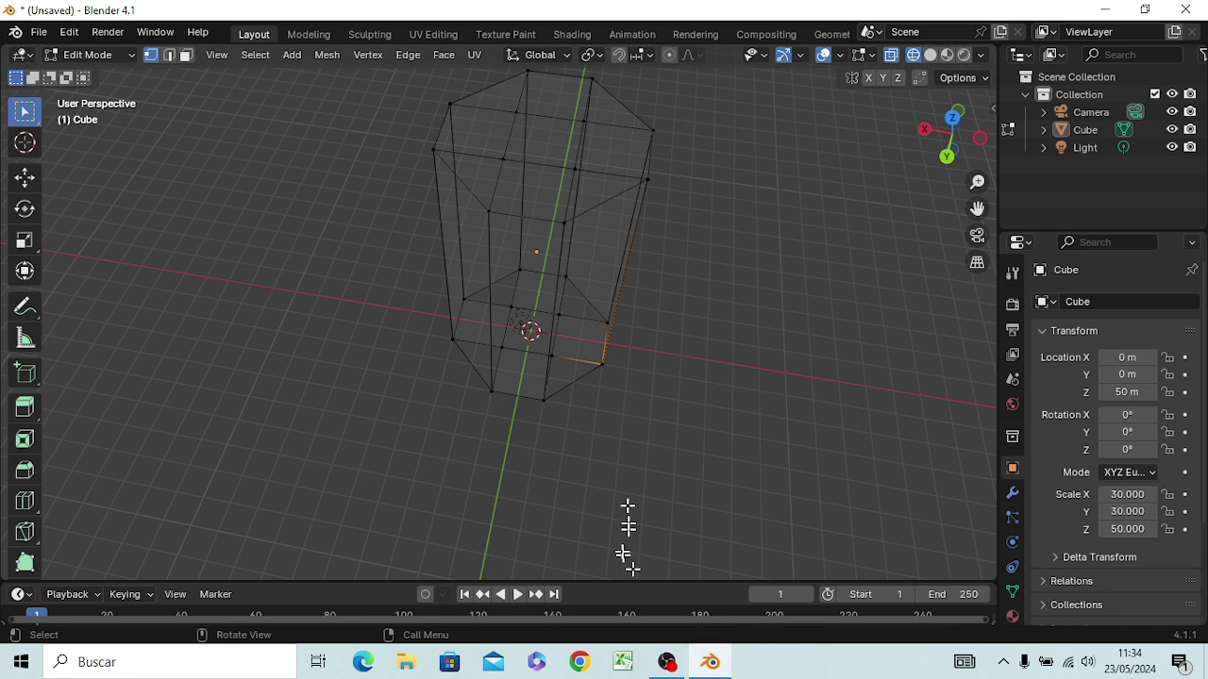
{"action": "left_click", "coordinate": [609, 373]}
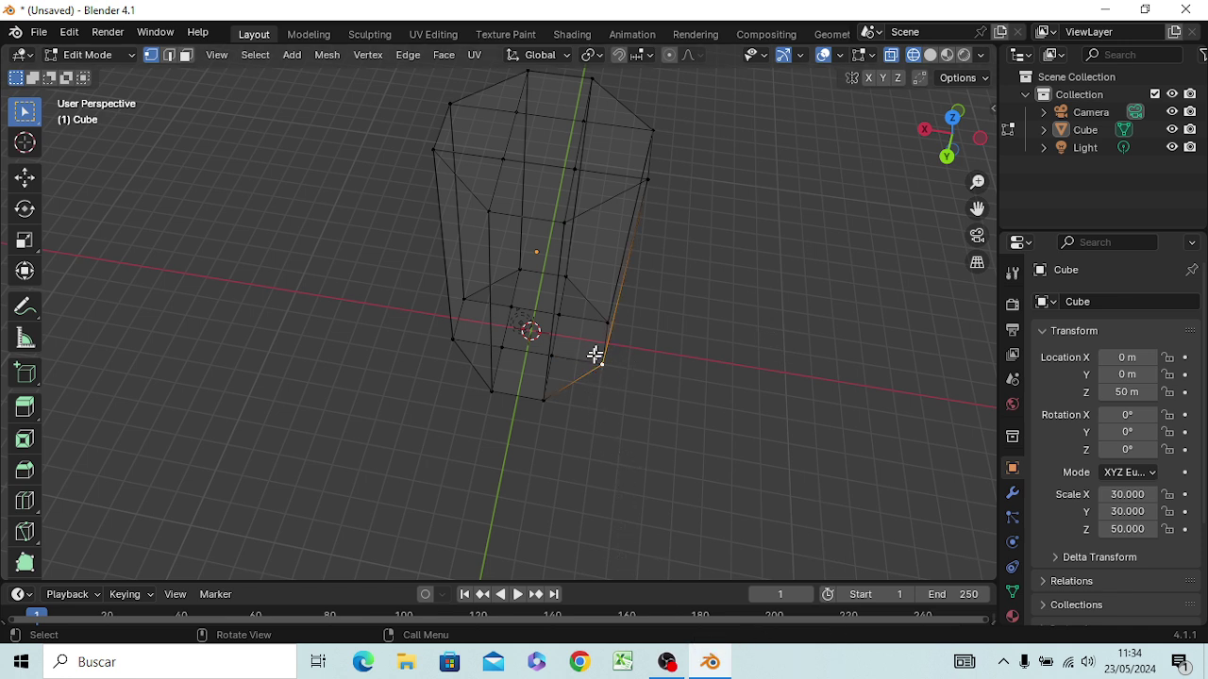
{"action": "left_click", "coordinate": [594, 357]}
{"action": "left_click", "coordinate": [614, 376]}
{"action": "left_click", "coordinate": [598, 359]}
{"action": "key", "text": "x"}
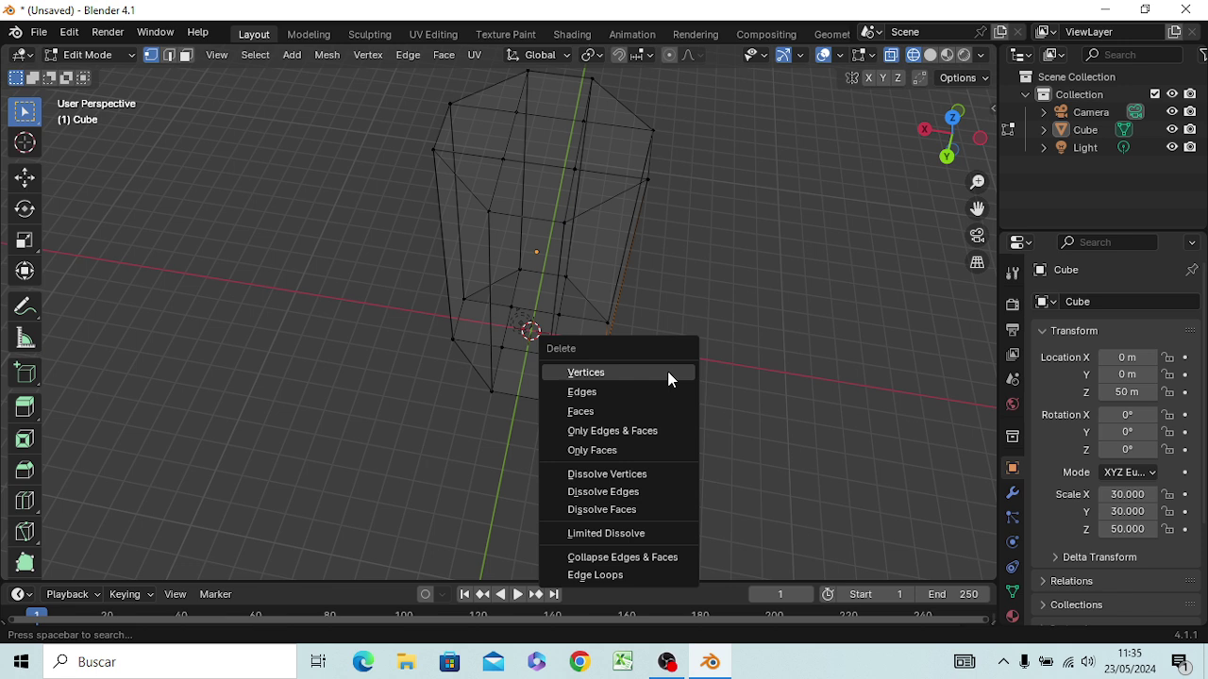
{"action": "left_click", "coordinate": [668, 376]}
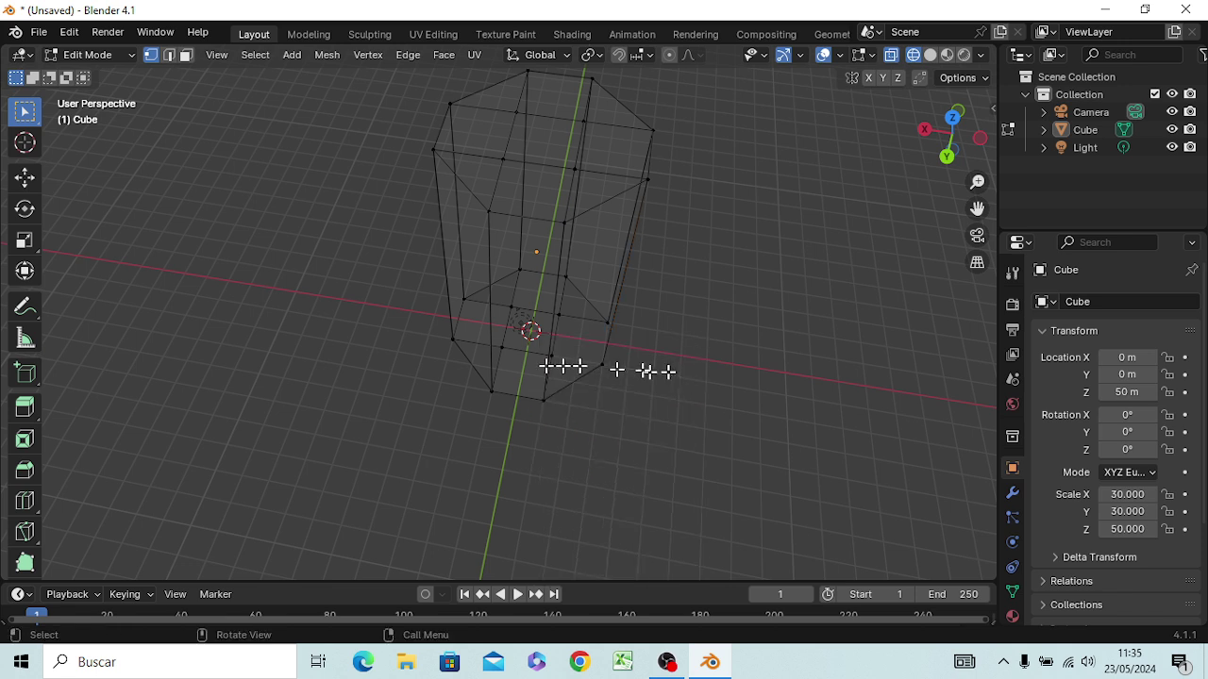
{"action": "left_click", "coordinate": [592, 315]}
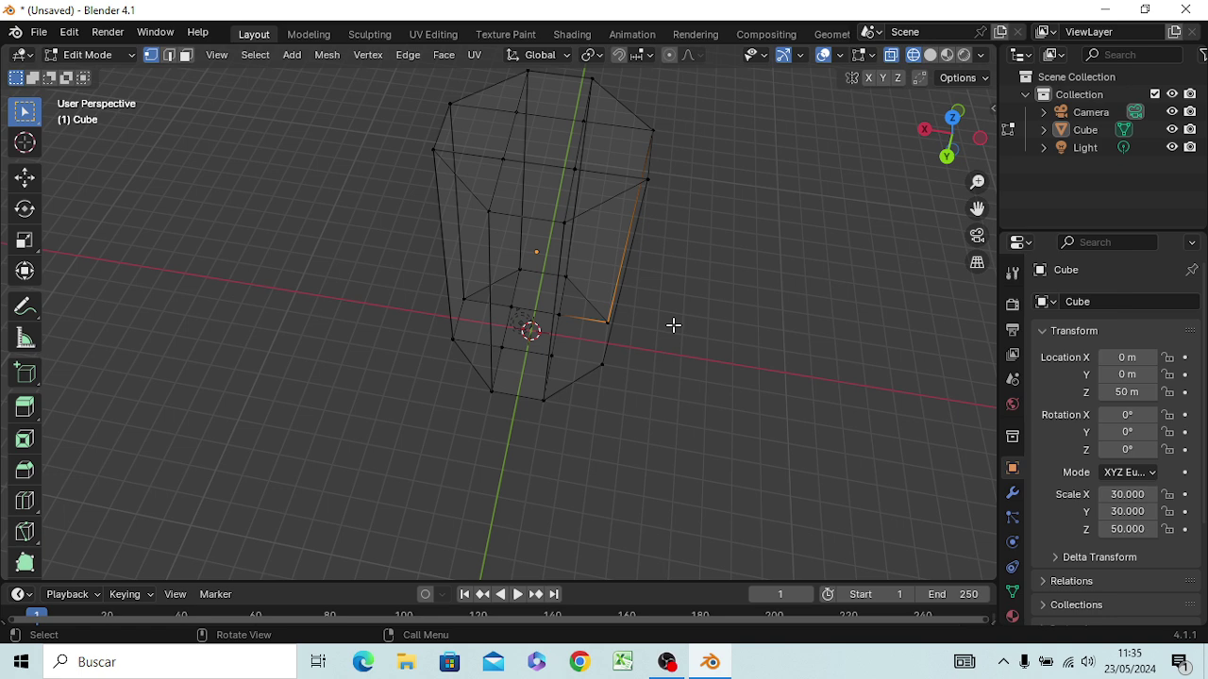
{"action": "key", "text": "x"}
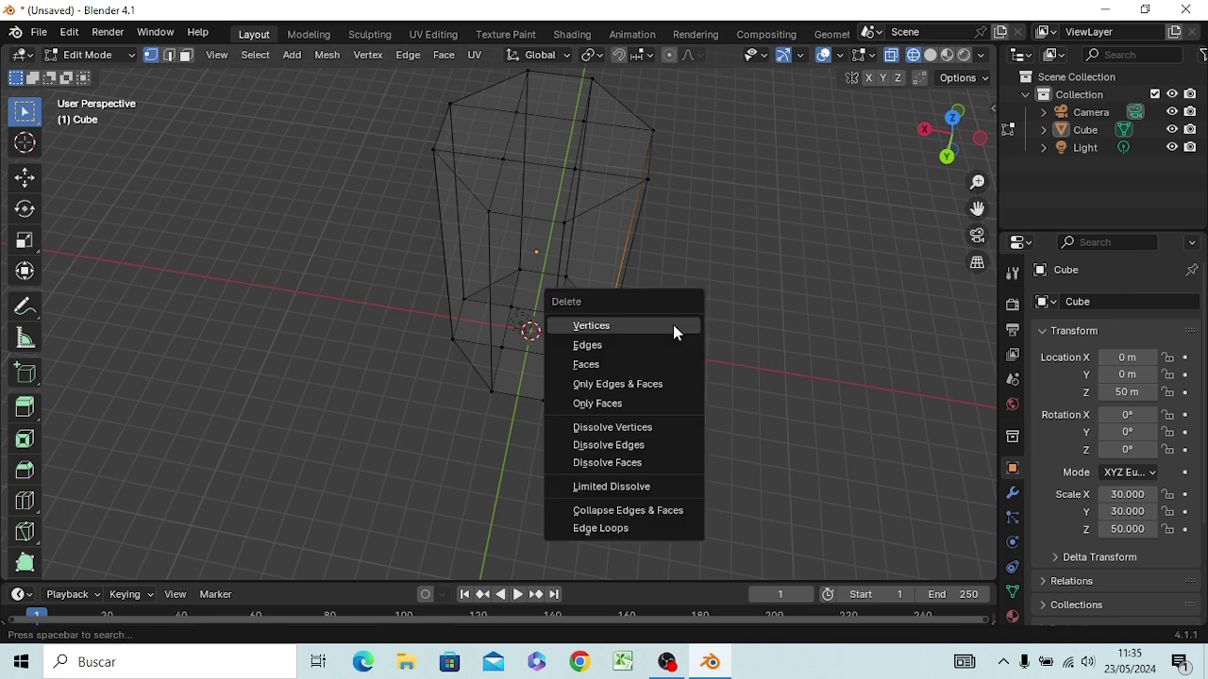
{"action": "left_click", "coordinate": [672, 325]}
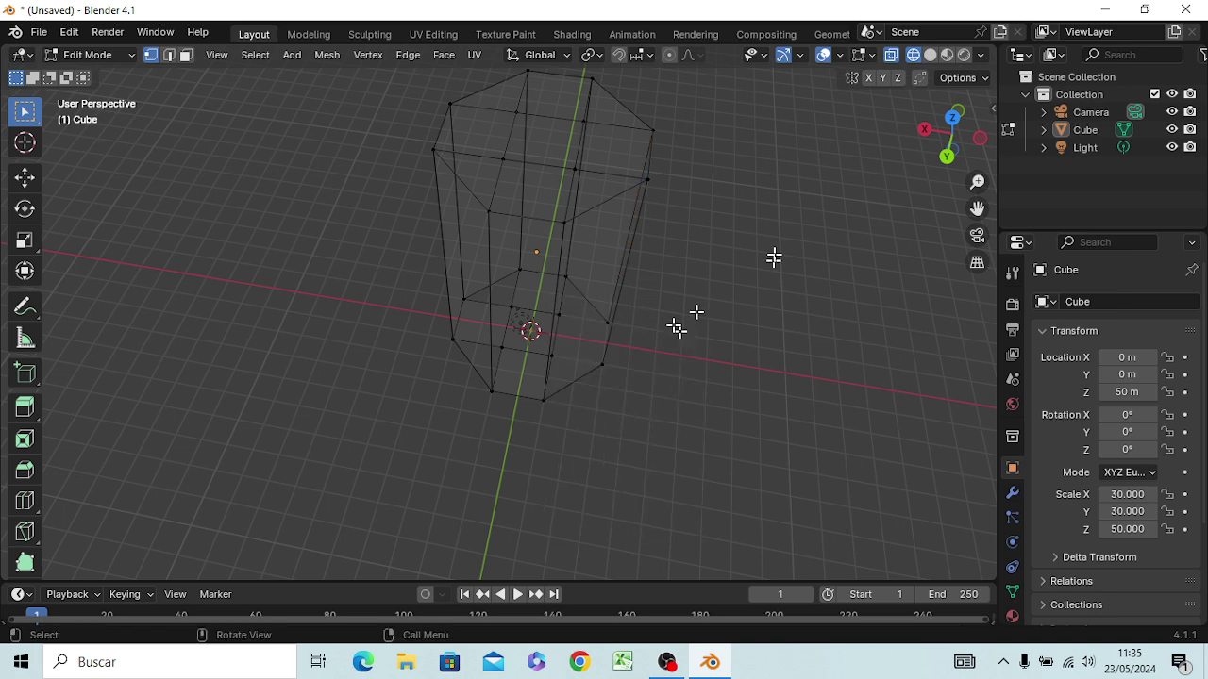
Step: Check the bottom vertices on the opposite side of the prism for duplicates and display the prism in solid shading
{"action": "middle_click_drag", "start_coordinate": [766, 283], "coordinate": [605, 182]}
{"action": "left_click", "coordinate": [614, 159]}
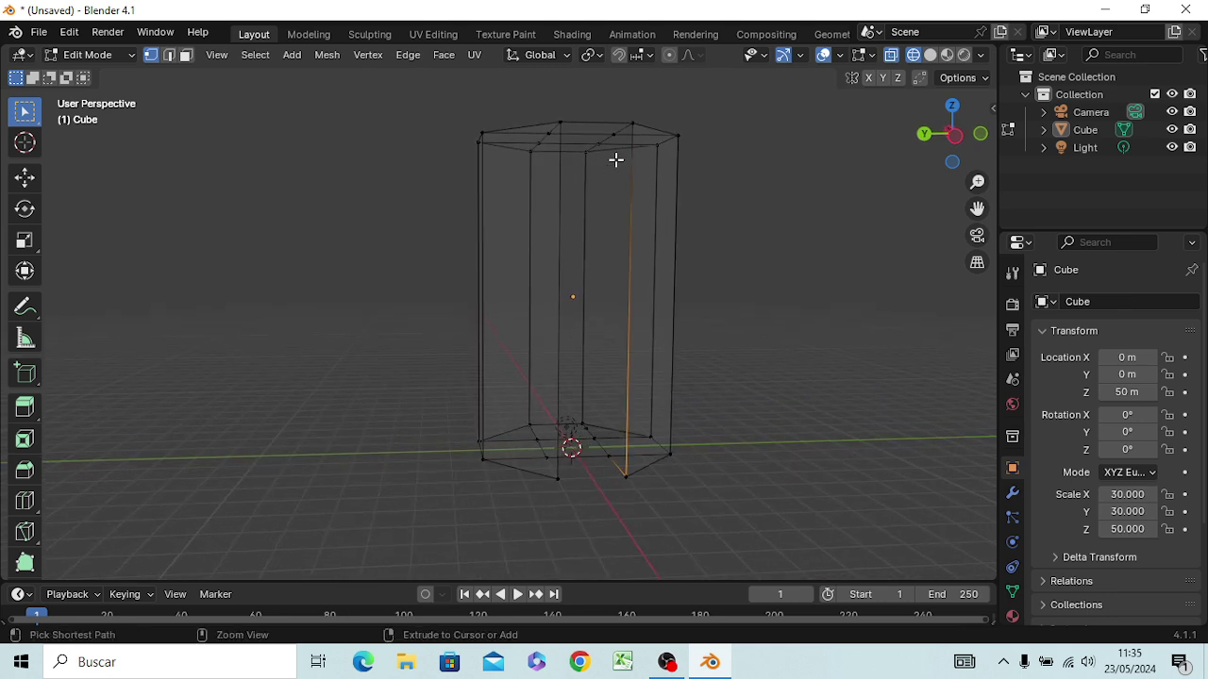
{"action": "left_click", "coordinate": [614, 160], "text": "ctrl"}
{"action": "left_click", "coordinate": [617, 157], "text": "ctrl"}
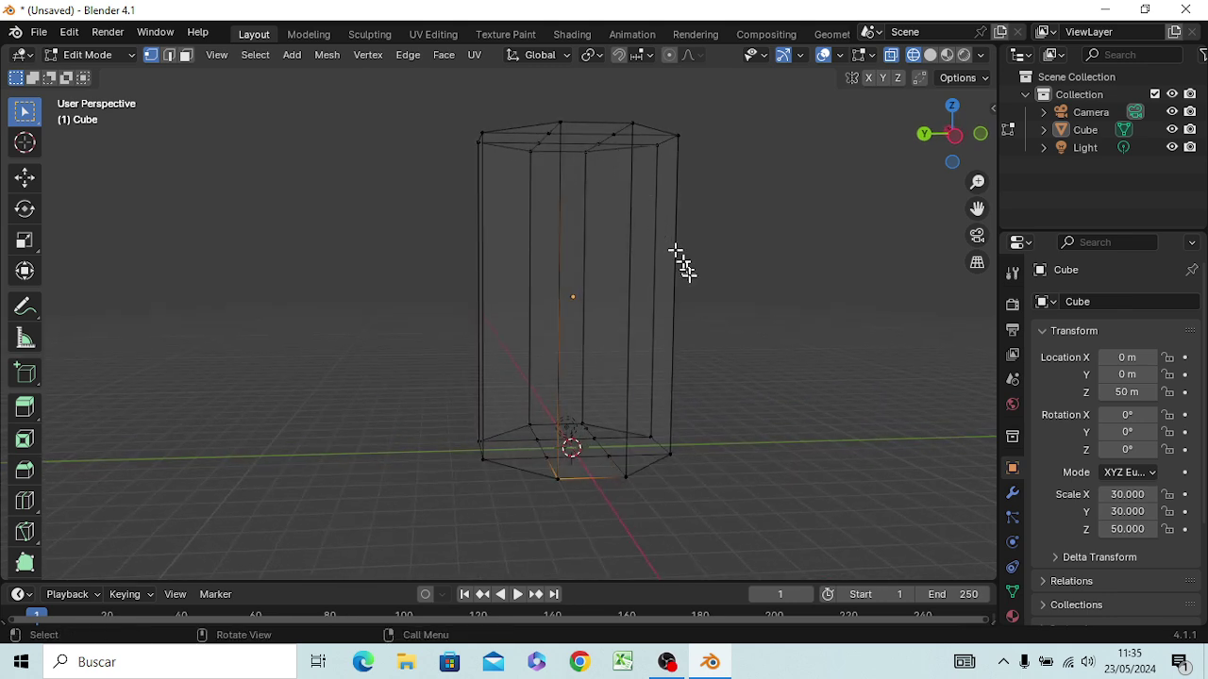
{"action": "middle_click_drag", "start_coordinate": [682, 261], "coordinate": [721, 395]}
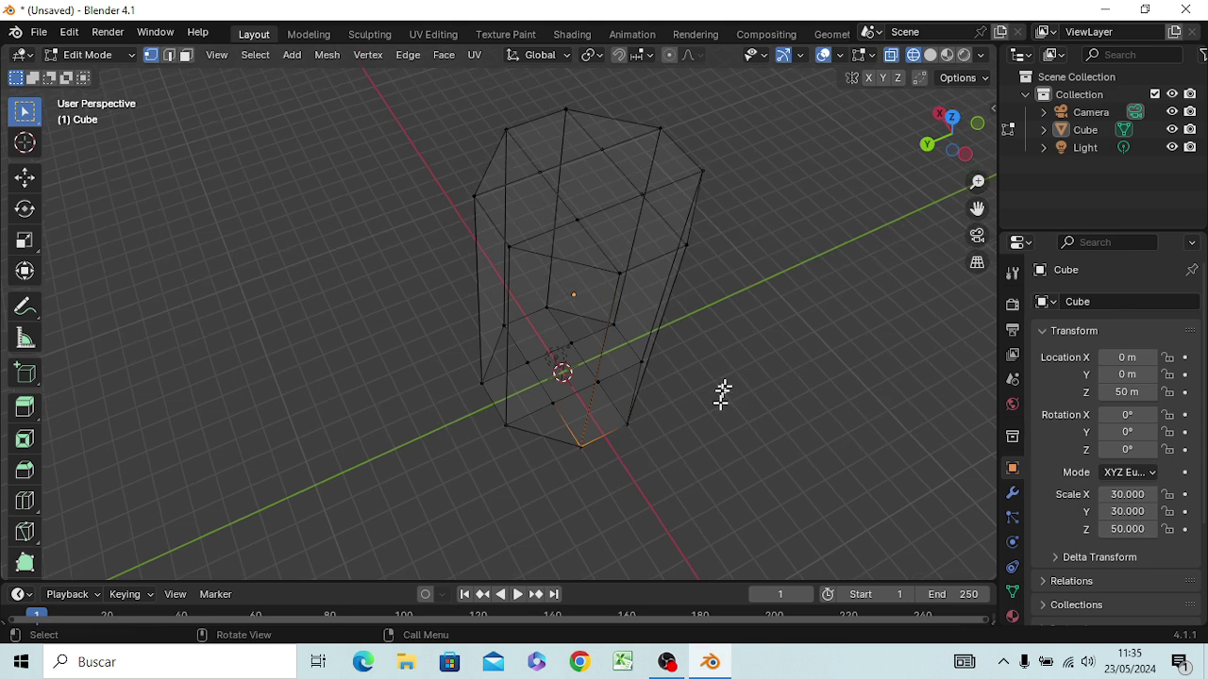
{"action": "key", "text": "z"}
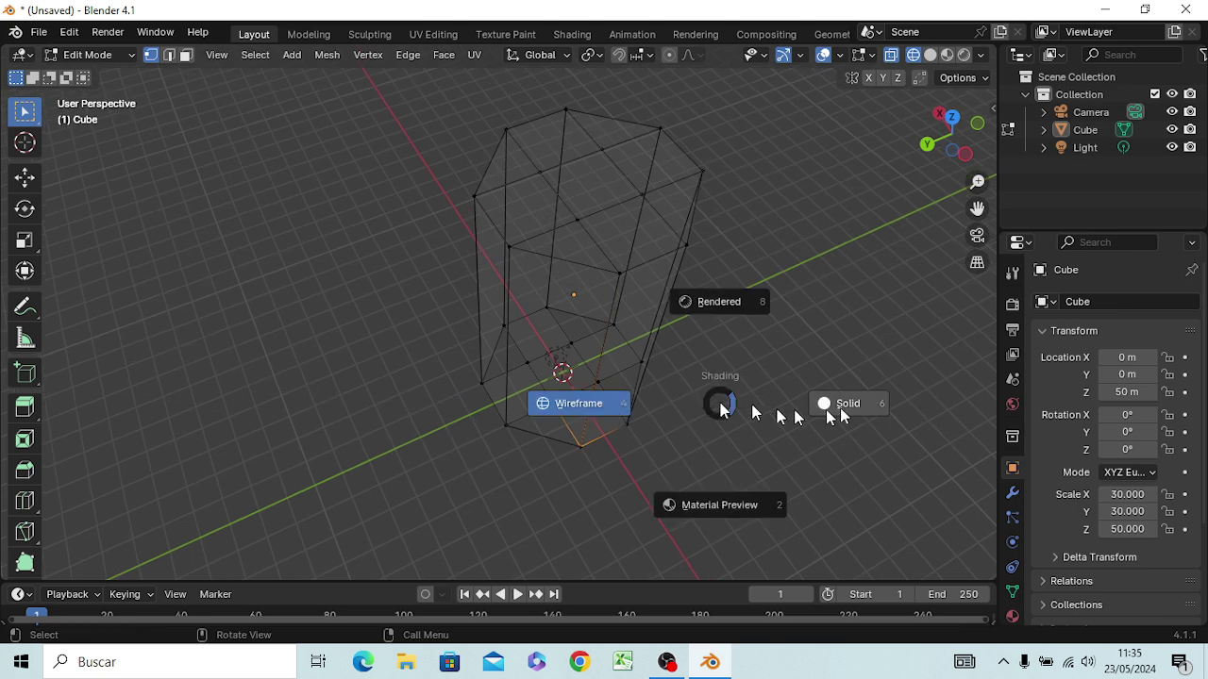
{"action": "left_click", "coordinate": [879, 406]}
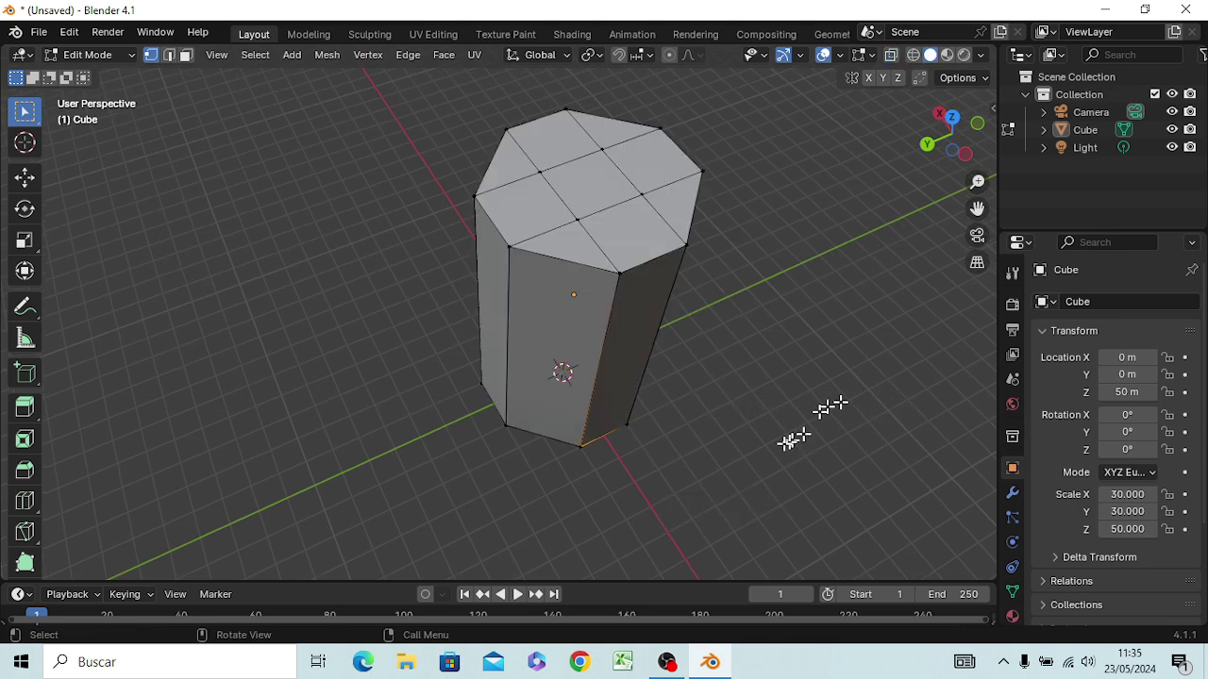
Step: Select the four inner vertices of the octagonal top face and delete them to open the top
{"action": "mouse_move", "coordinate": [796, 437]}
{"action": "middle_mouse_down"}
{"action": "mouse_move", "coordinate": [798, 560]}
{"action": "mouse_move", "coordinate": [679, 539]}
{"action": "mouse_move", "coordinate": [680, 415]}
{"action": "middle_mouse_up"}
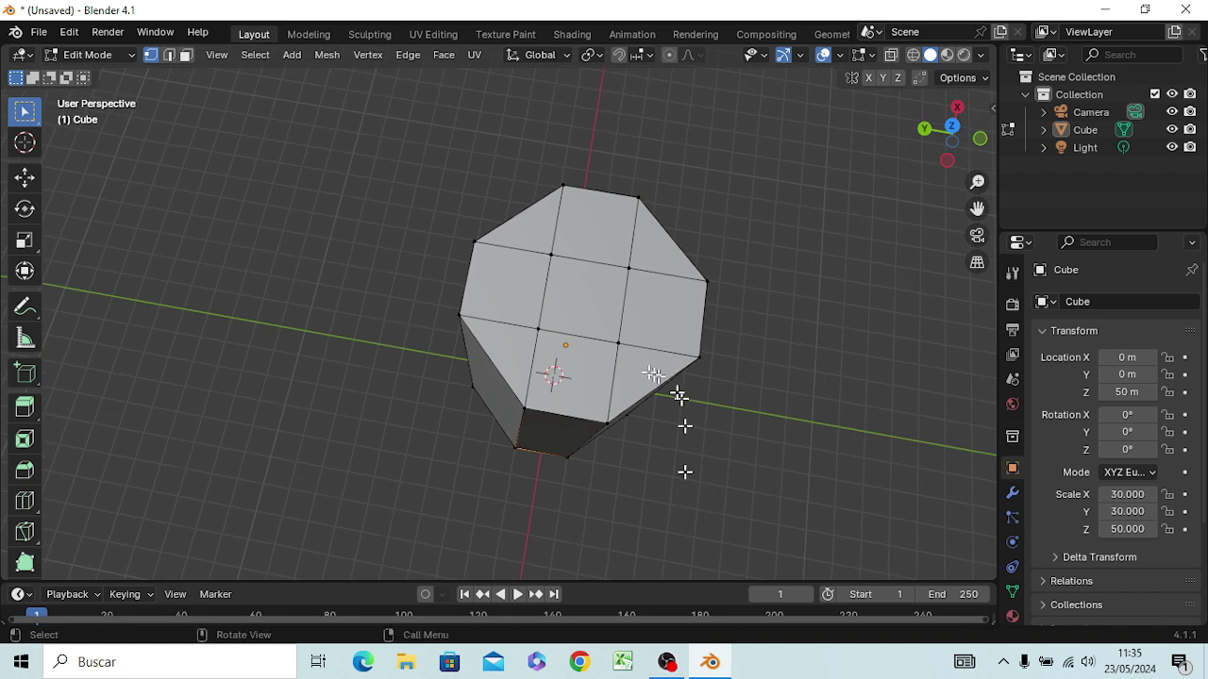
{"action": "left_click", "coordinate": [548, 327]}
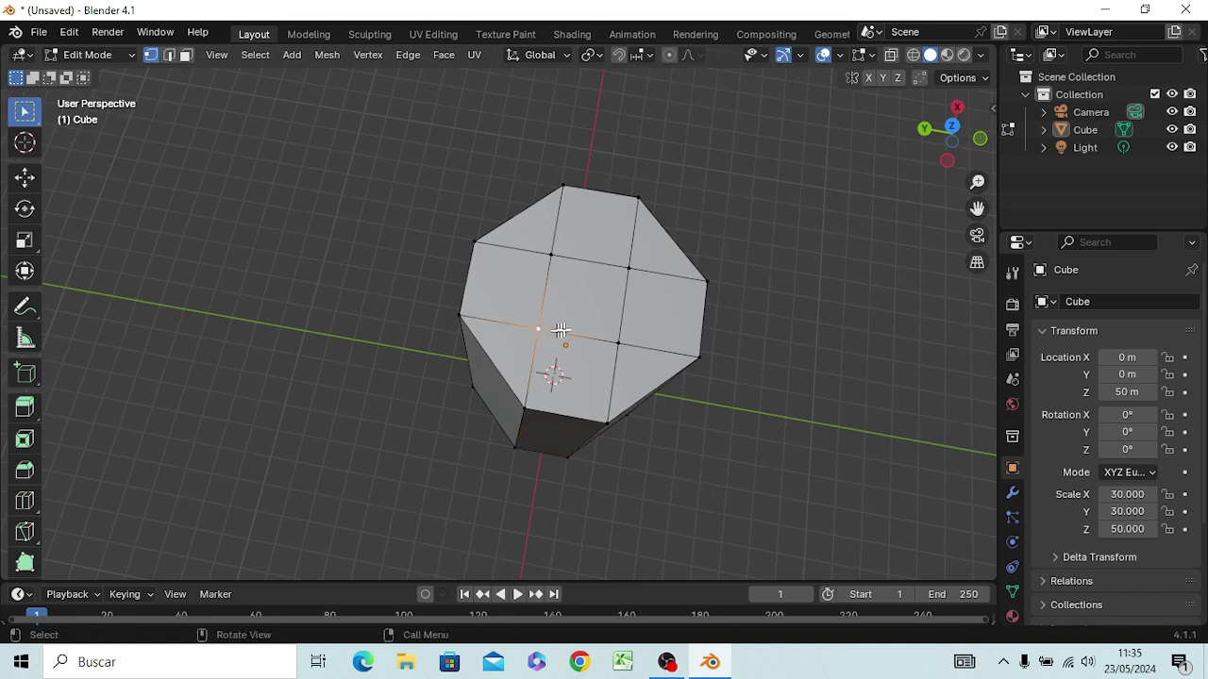
{"action": "left_click", "coordinate": [608, 332], "text": "shift"}
{"action": "left_click", "coordinate": [625, 270], "text": "shift"}
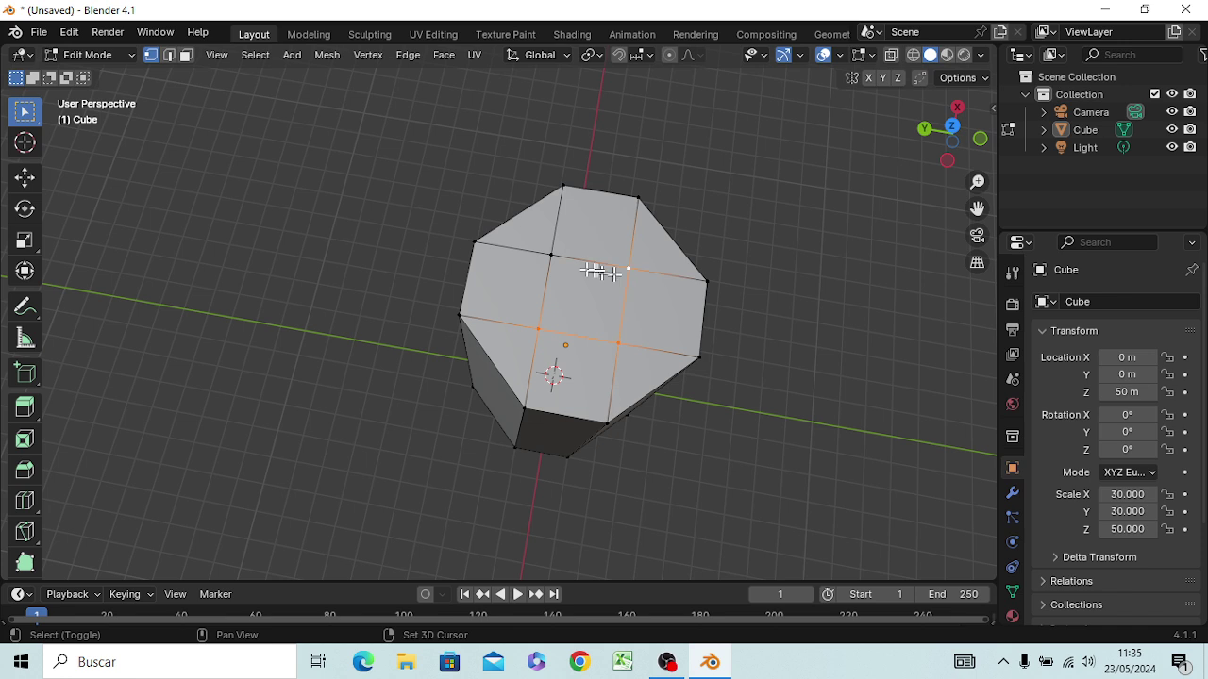
{"action": "left_click", "coordinate": [554, 258], "text": "shift"}
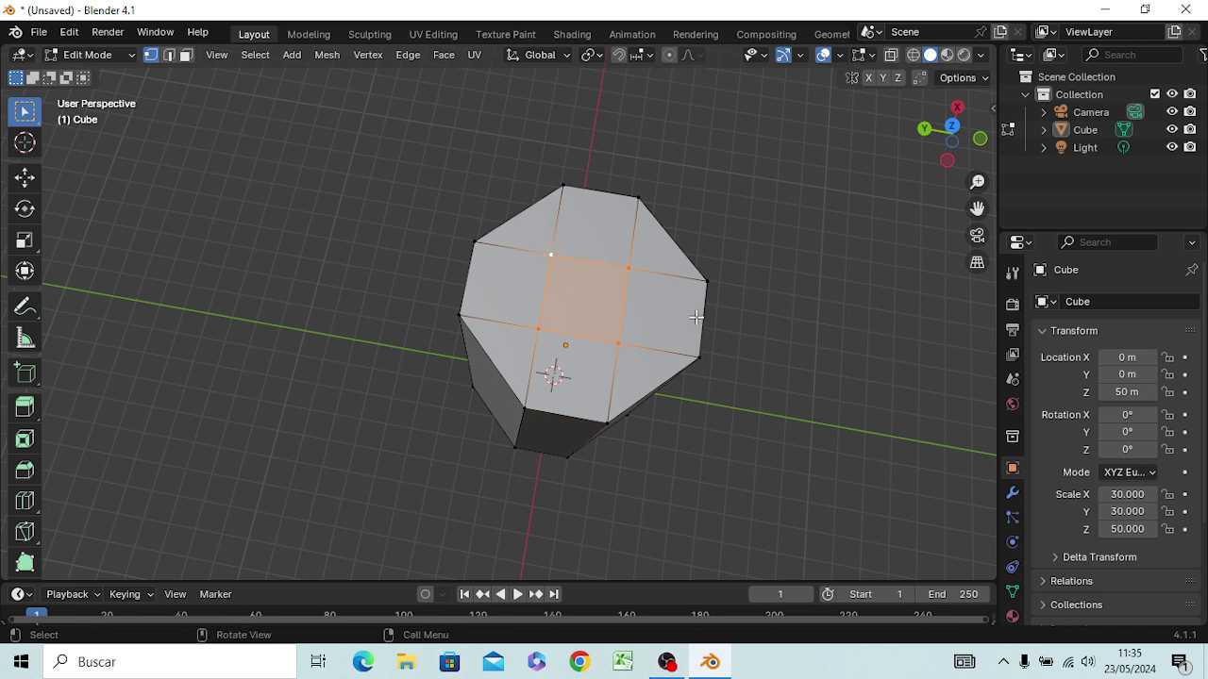
{"action": "key", "text": "x"}
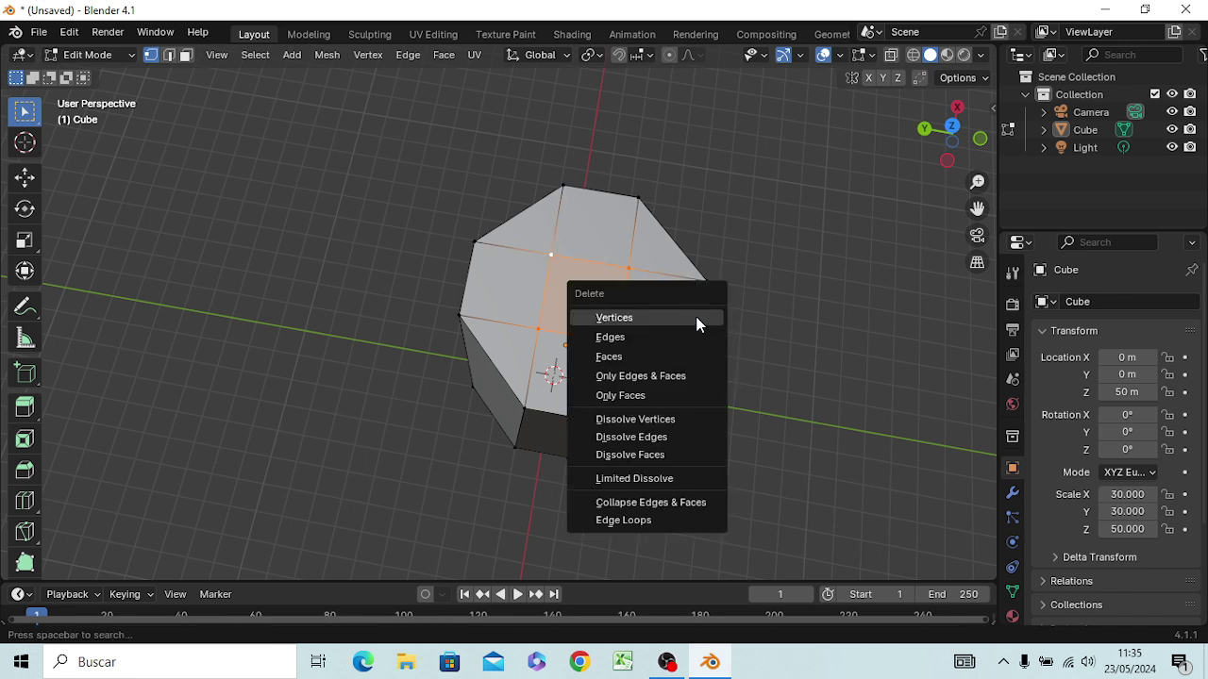
{"action": "left_click", "coordinate": [698, 320]}
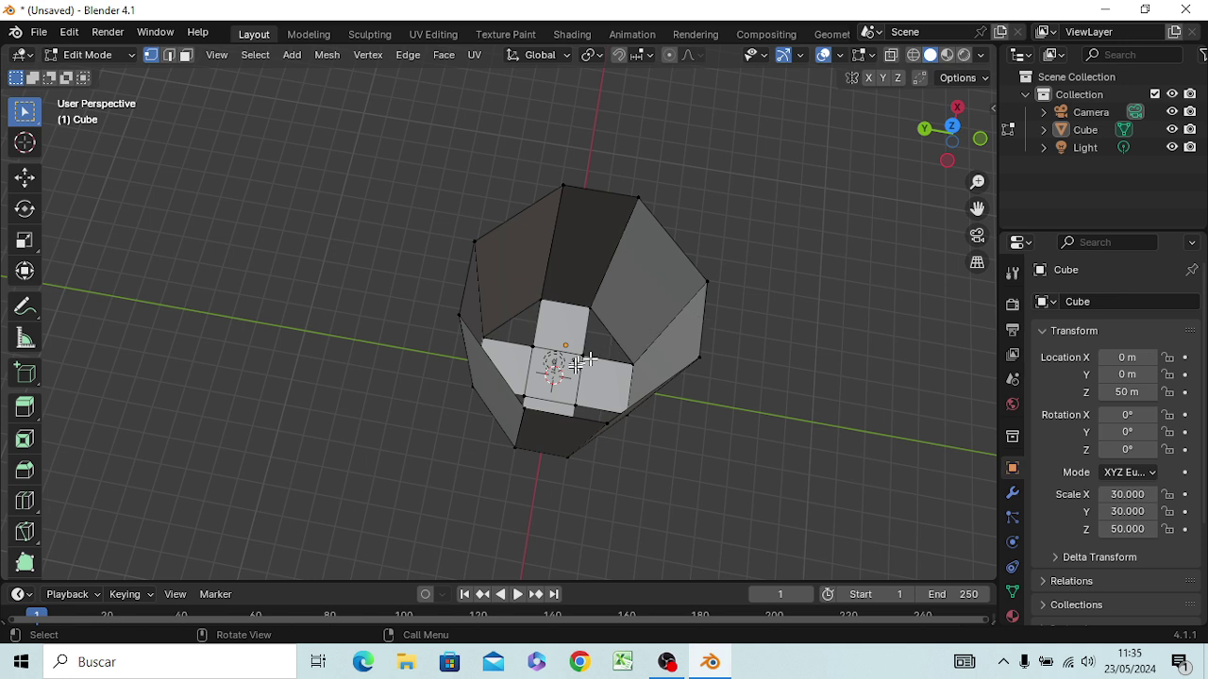
Step: Select the four inner vertices of the prism's bottom and delete them to open the base
{"action": "left_click", "coordinate": [535, 348], "text": "shift"}
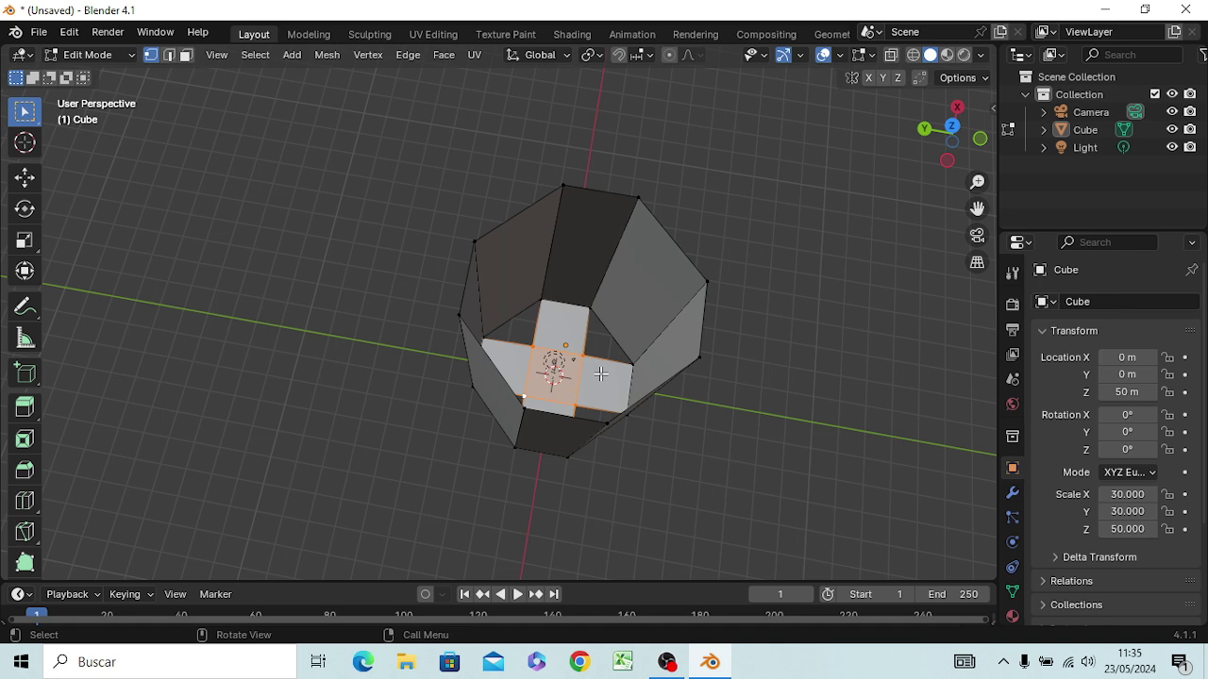
{"action": "key", "text": "x"}
{"action": "left_click", "coordinate": [600, 375]}
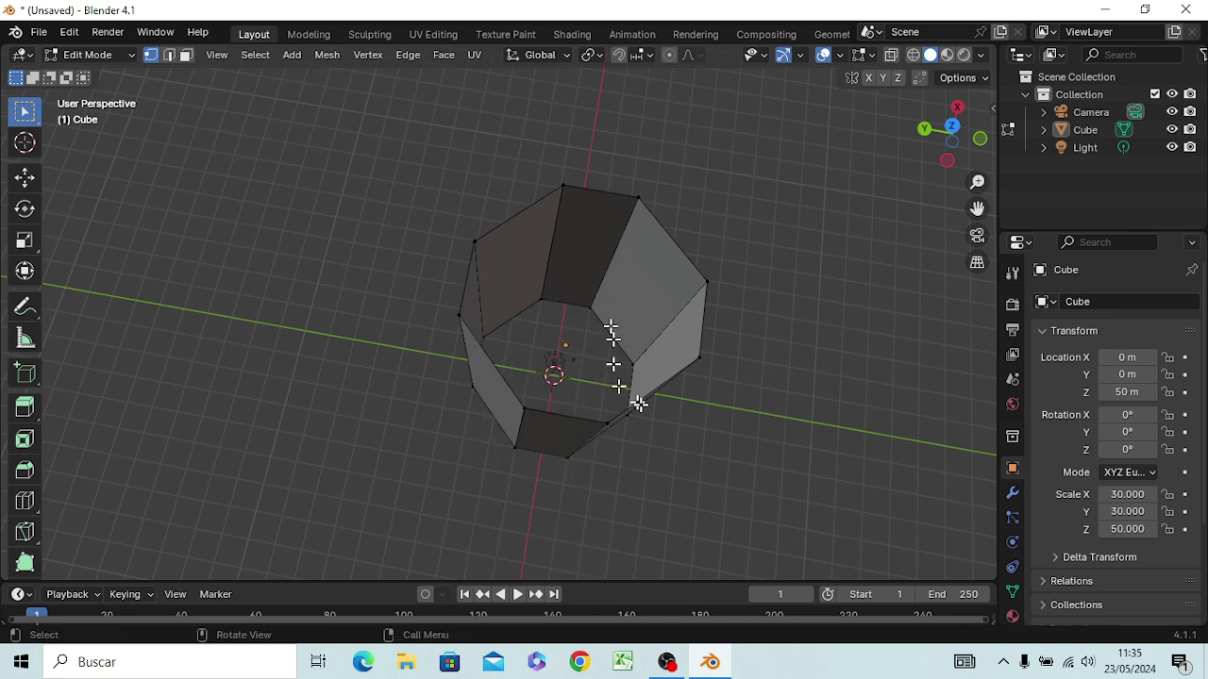
Step: Select the eight rim vertices of the octagonal top opening and fill them with a single face
{"action": "middle_click_drag", "start_coordinate": [613, 366], "coordinate": [564, 391]}
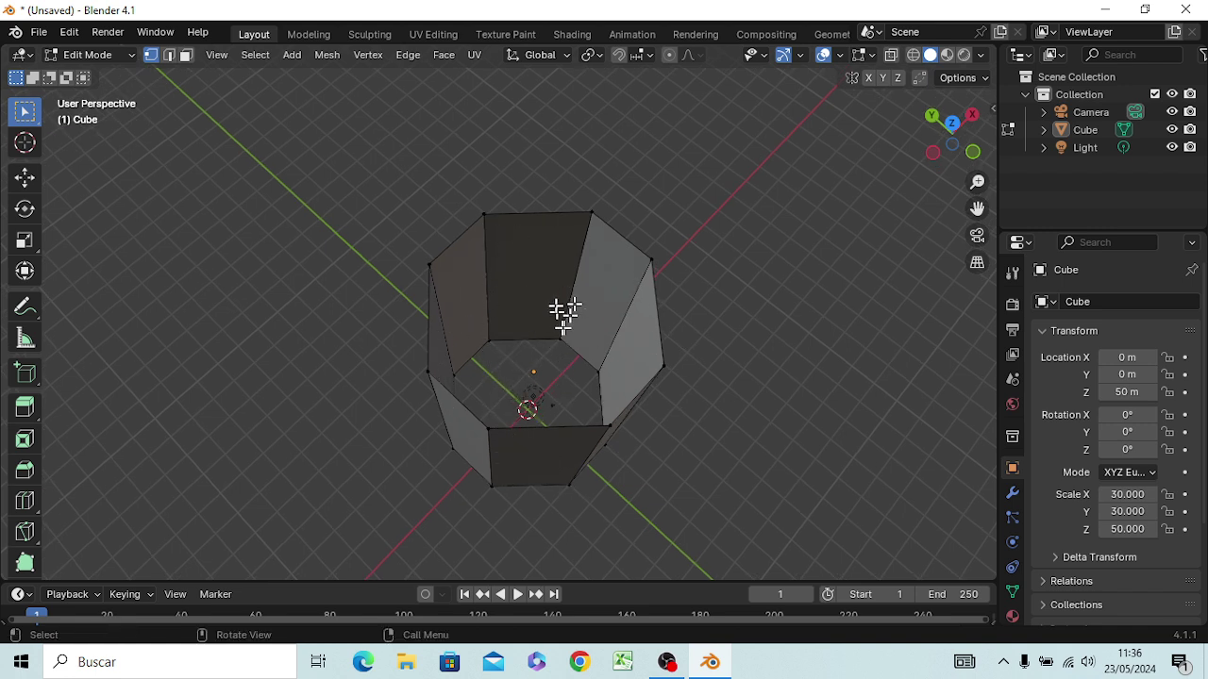
{"action": "left_click", "coordinate": [485, 218], "text": "shift"}
{"action": "left_click", "coordinate": [586, 216], "text": "shift"}
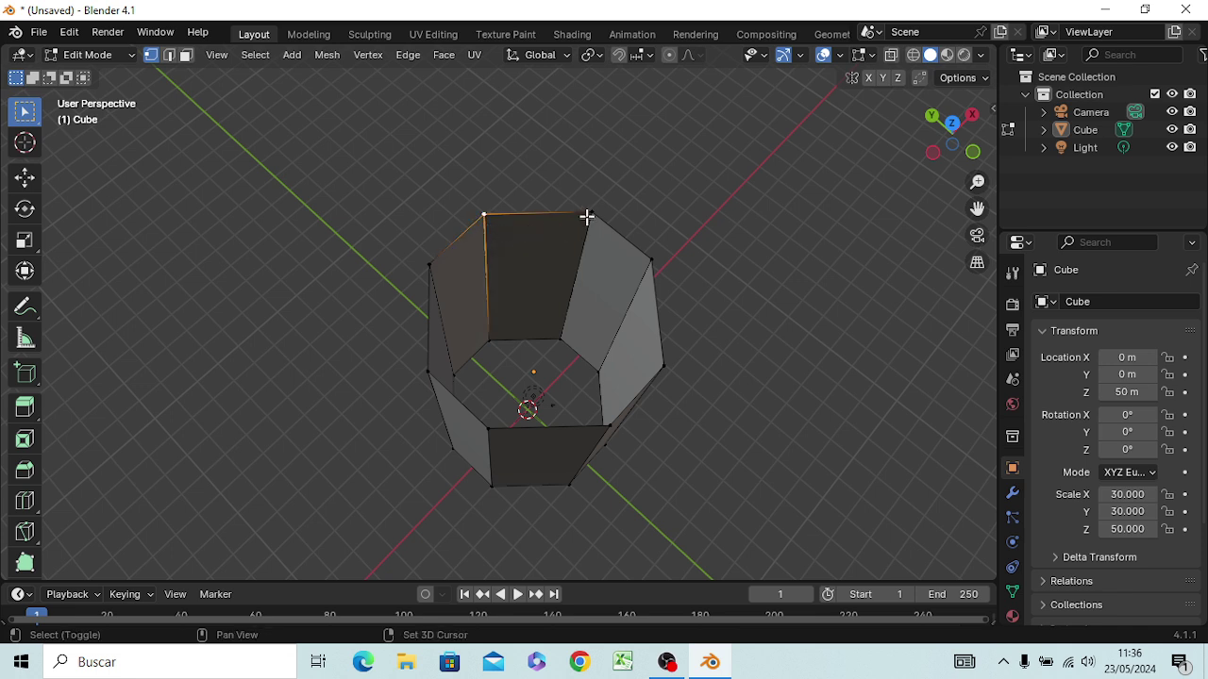
{"action": "left_click", "coordinate": [640, 263], "text": "shift"}
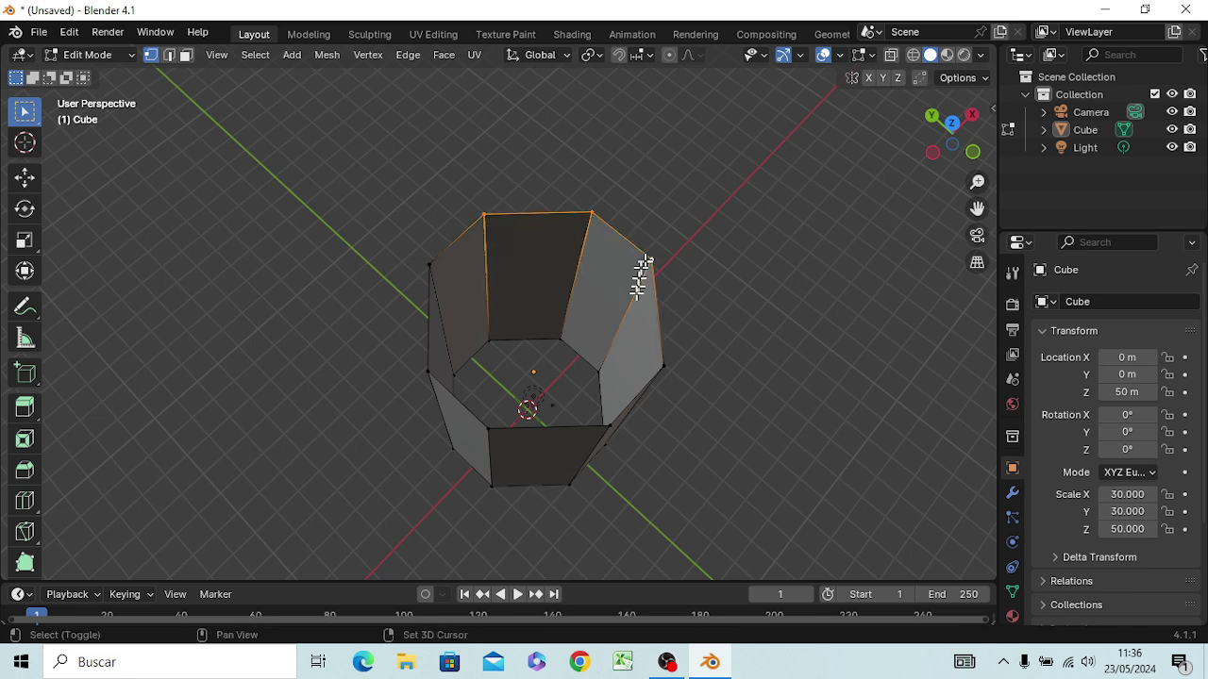
{"action": "left_click", "coordinate": [659, 363], "text": "shift"}
{"action": "middle_click_drag", "start_coordinate": [620, 418], "coordinate": [633, 453]}
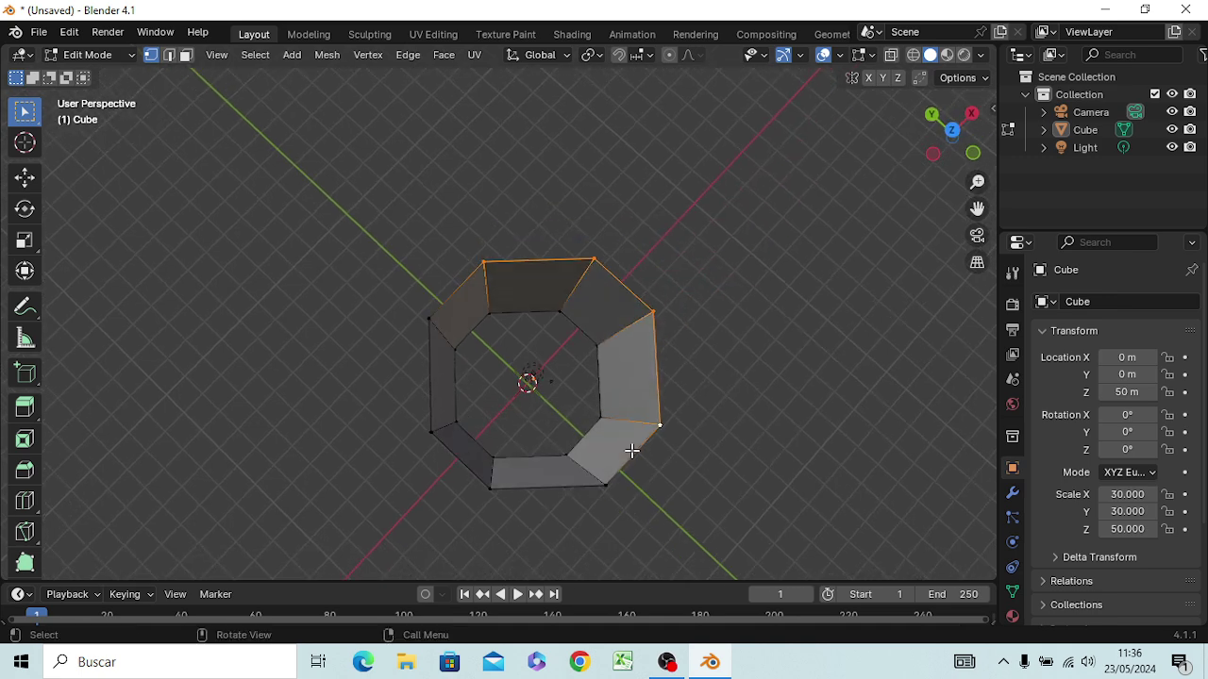
{"action": "left_click", "coordinate": [601, 480], "text": "shift"}
{"action": "left_click", "coordinate": [493, 485], "text": "shift"}
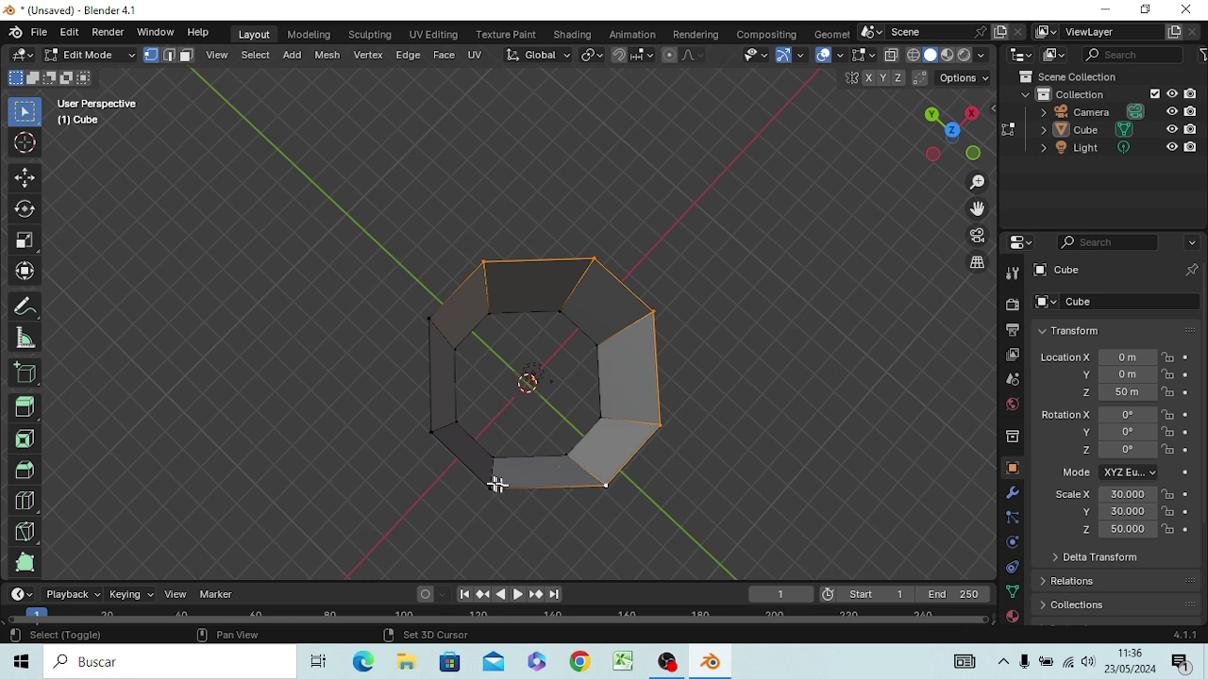
{"action": "left_click", "coordinate": [437, 426], "text": "shift"}
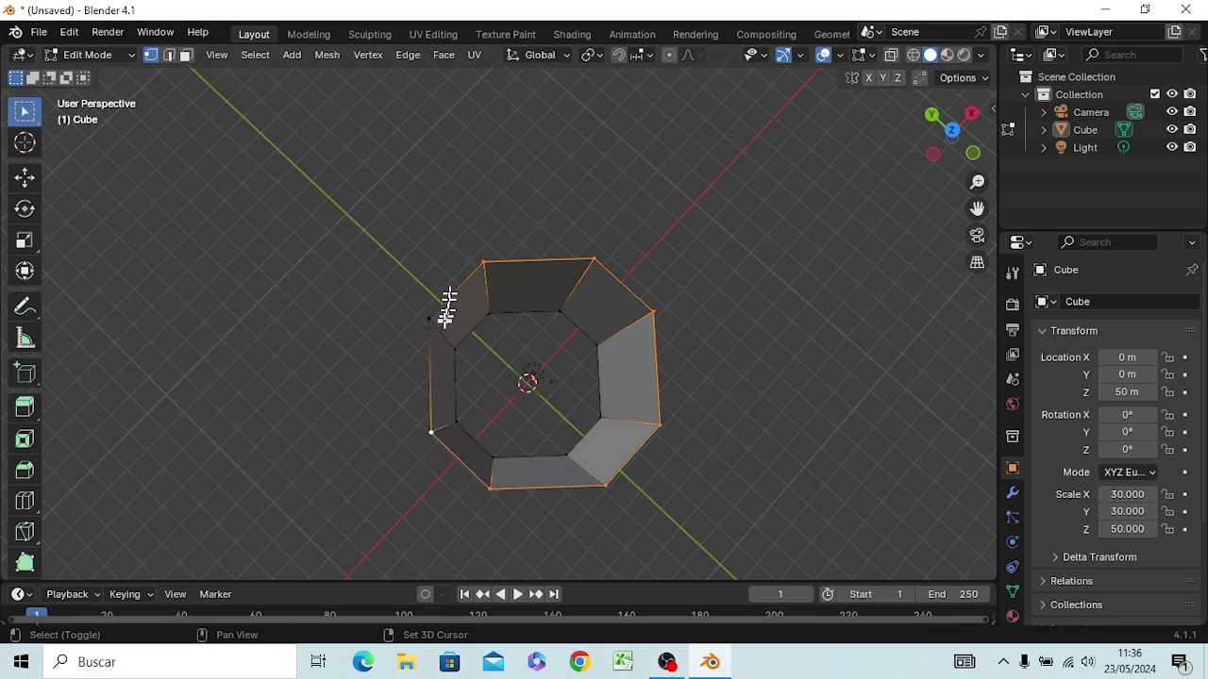
{"action": "left_click", "coordinate": [436, 323], "text": "shift"}
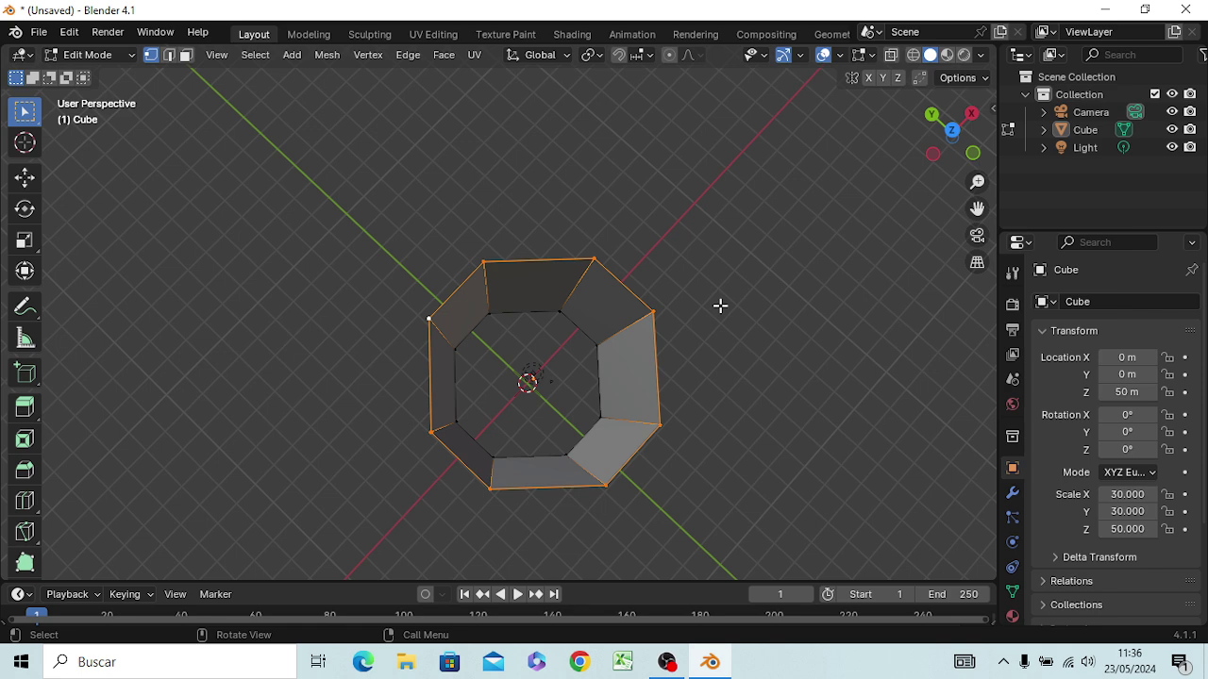
{"action": "key", "text": "f"}
Step: Try to close the octagonal bottom opening by selecting its rim vertices individually and filling a face, then undo the fill
{"action": "middle_click_drag", "start_coordinate": [762, 463], "coordinate": [723, 88]}
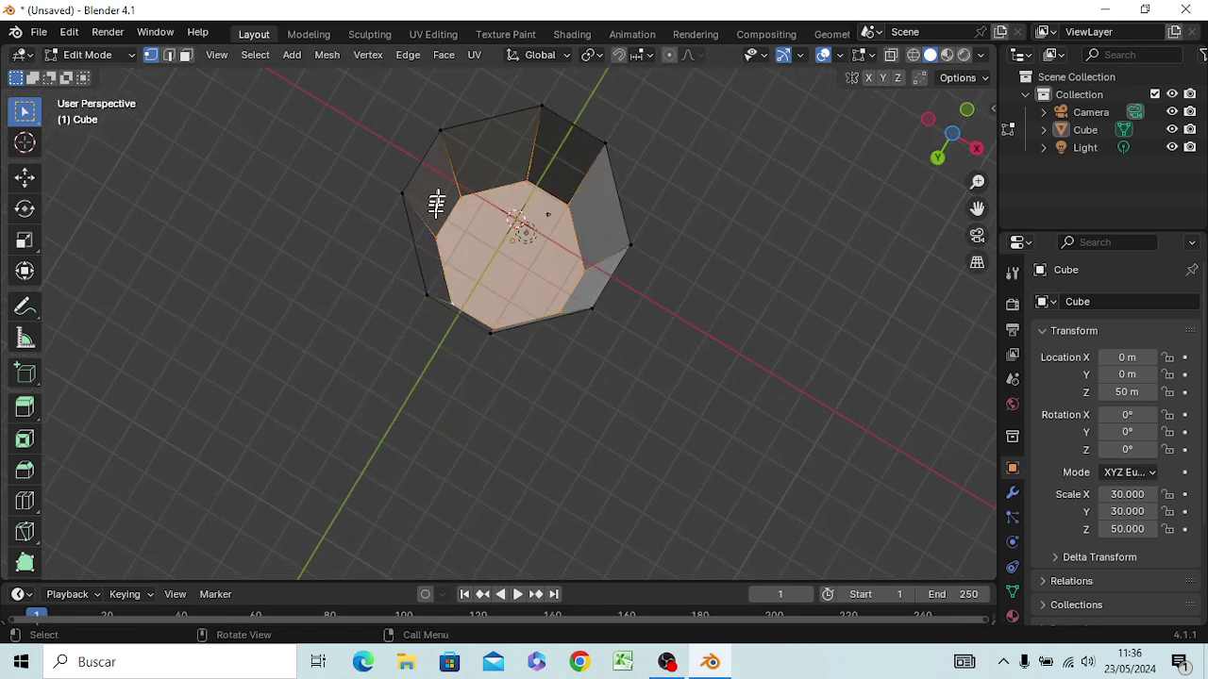
{"action": "left_click", "coordinate": [421, 111]}
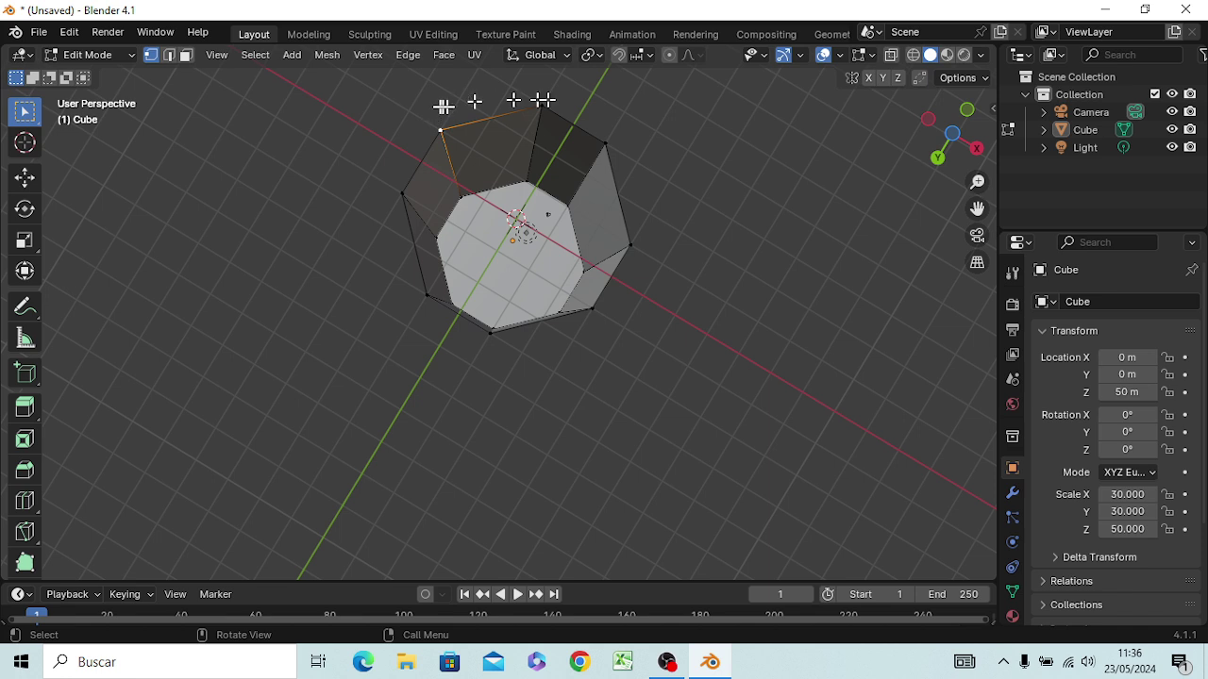
{"action": "left_click", "coordinate": [751, 128]}
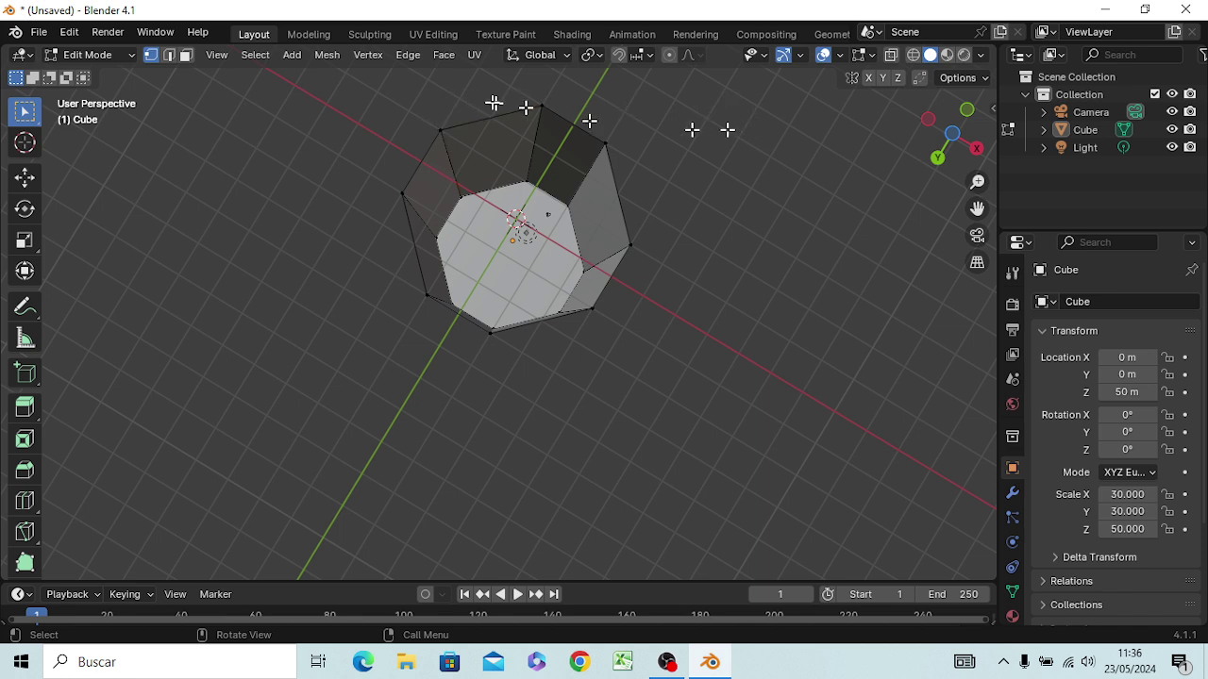
{"action": "left_click", "coordinate": [438, 123], "text": "shift"}
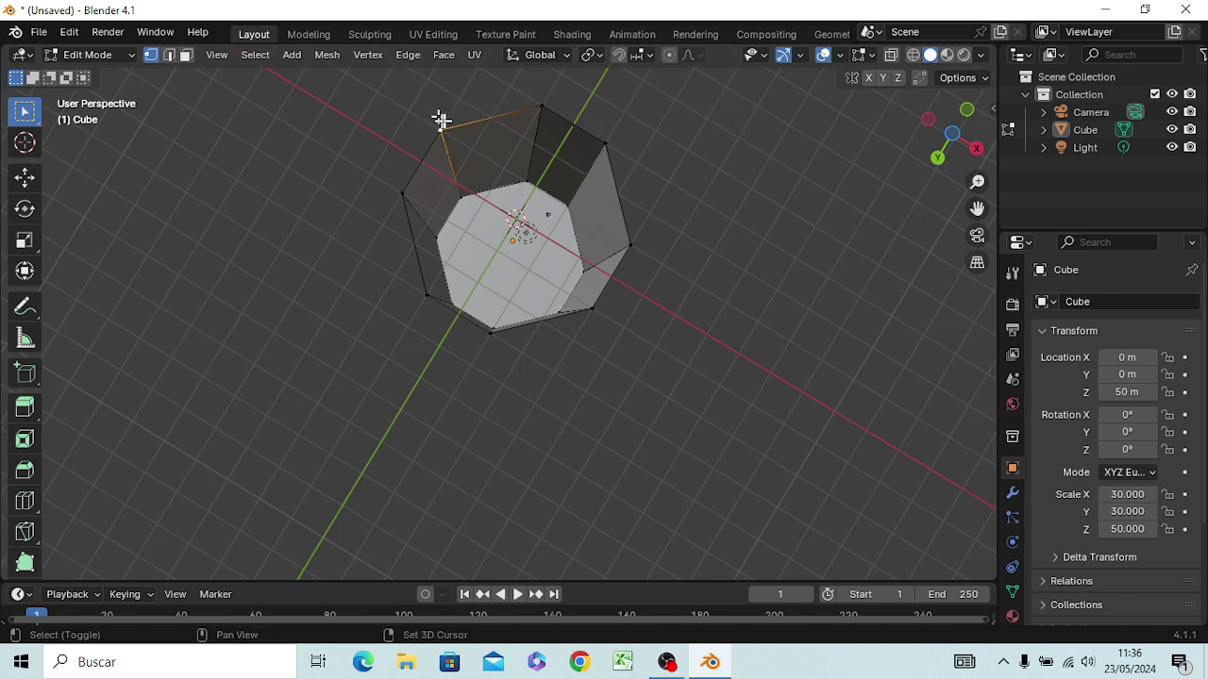
{"action": "left_click", "coordinate": [540, 108], "text": "shift"}
{"action": "left_click", "coordinate": [600, 149], "text": "shift"}
{"action": "middle_click_drag", "start_coordinate": [579, 268], "coordinate": [580, 335]}
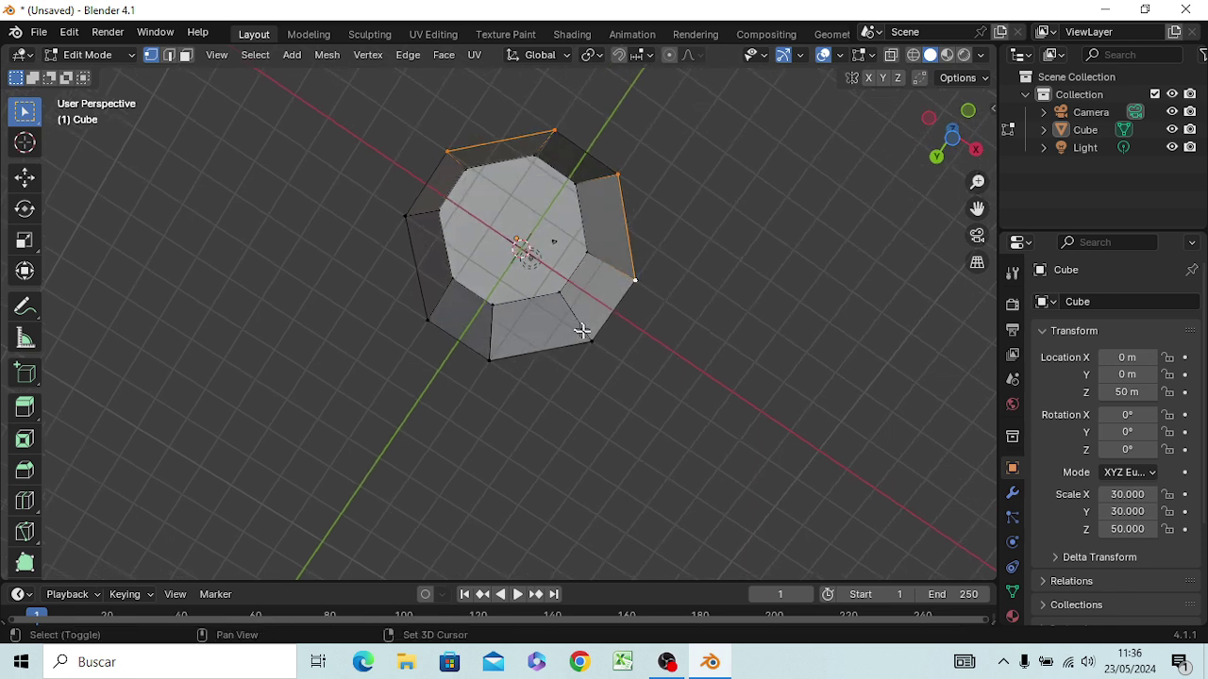
{"action": "left_click", "coordinate": [590, 340], "text": "shift"}
{"action": "left_click", "coordinate": [488, 360], "text": "shift"}
{"action": "left_click", "coordinate": [428, 318], "text": "shift"}
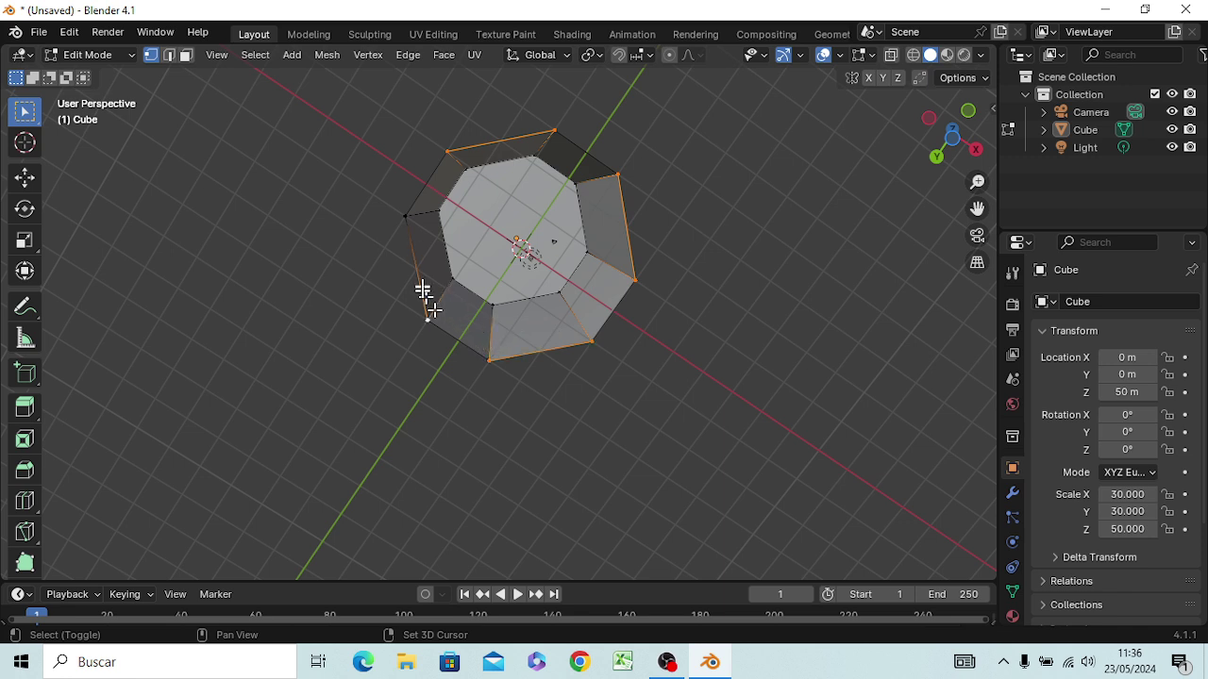
{"action": "left_click", "coordinate": [405, 216], "text": "shift"}
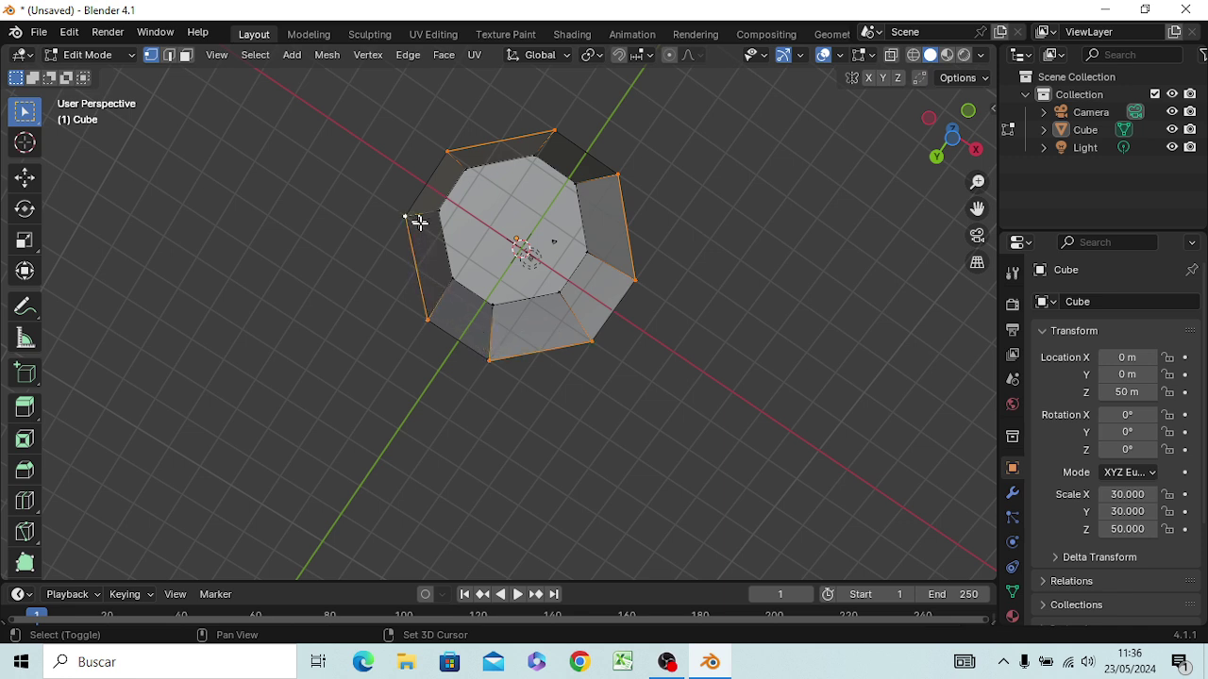
{"action": "left_click", "coordinate": [450, 154], "text": "shift"}
{"action": "left_click", "coordinate": [449, 153], "text": "shift"}
{"action": "key", "text": "f"}
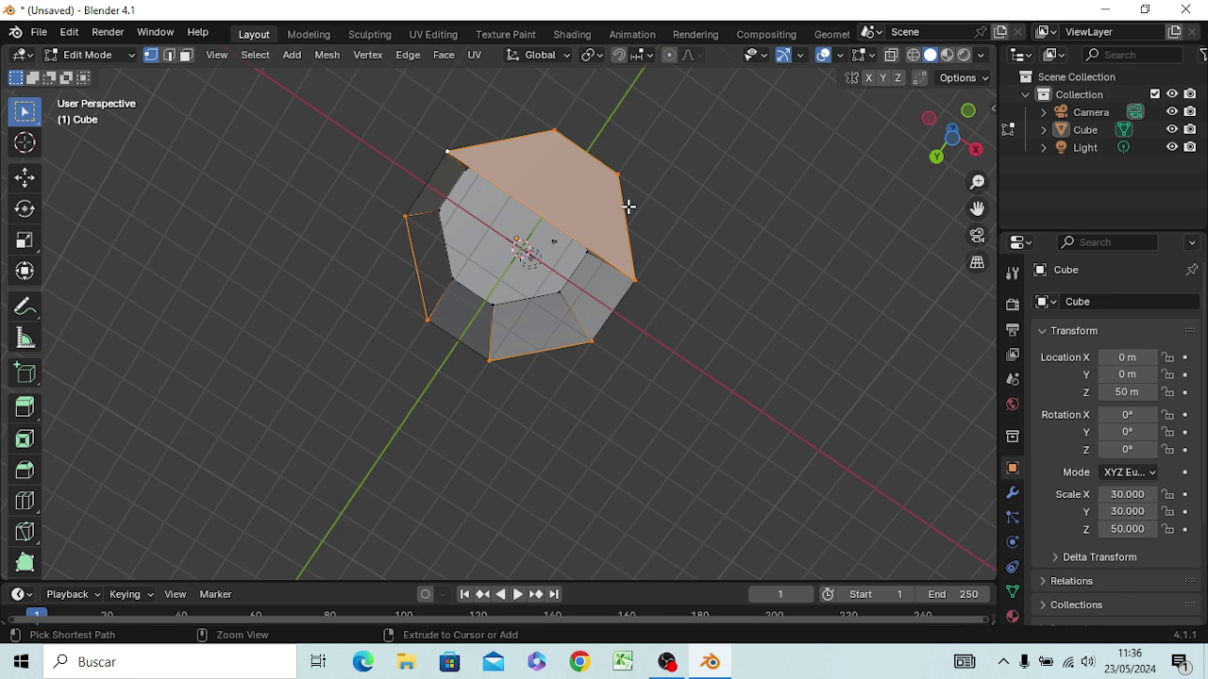
{"action": "key", "text": "ctrl+z"}
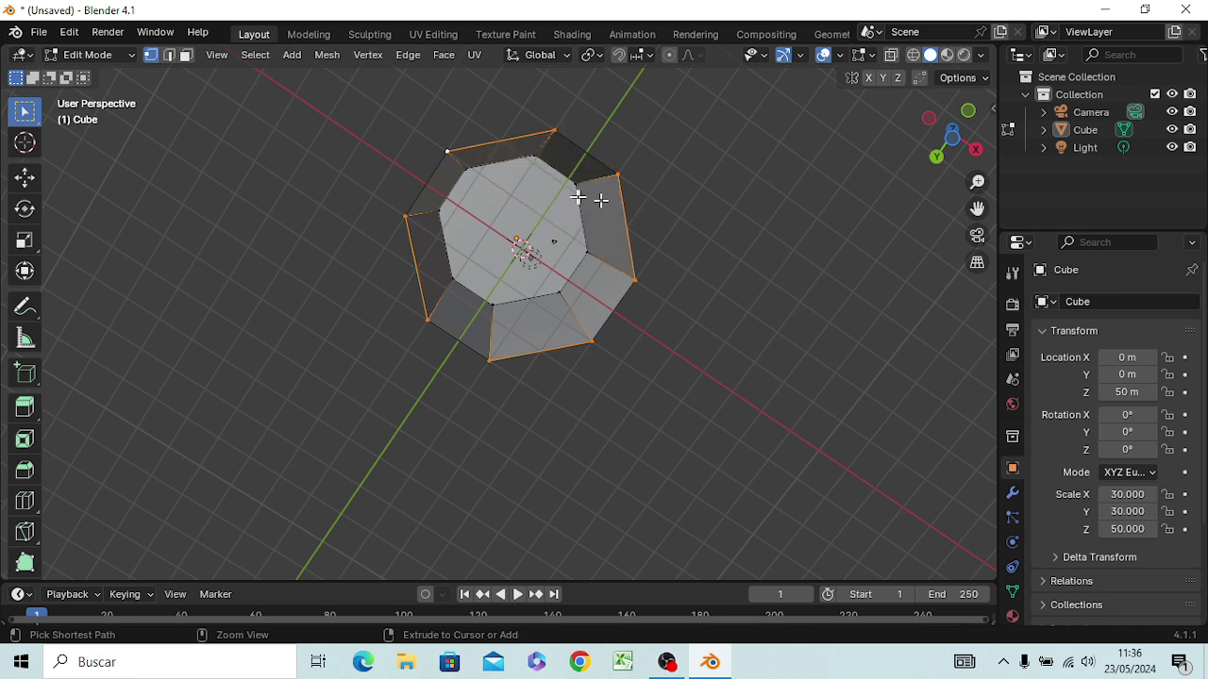
Step: Examine one corner vertex of the open bottom rim and the side faces joining it up close
{"action": "left_click", "coordinate": [449, 155]}
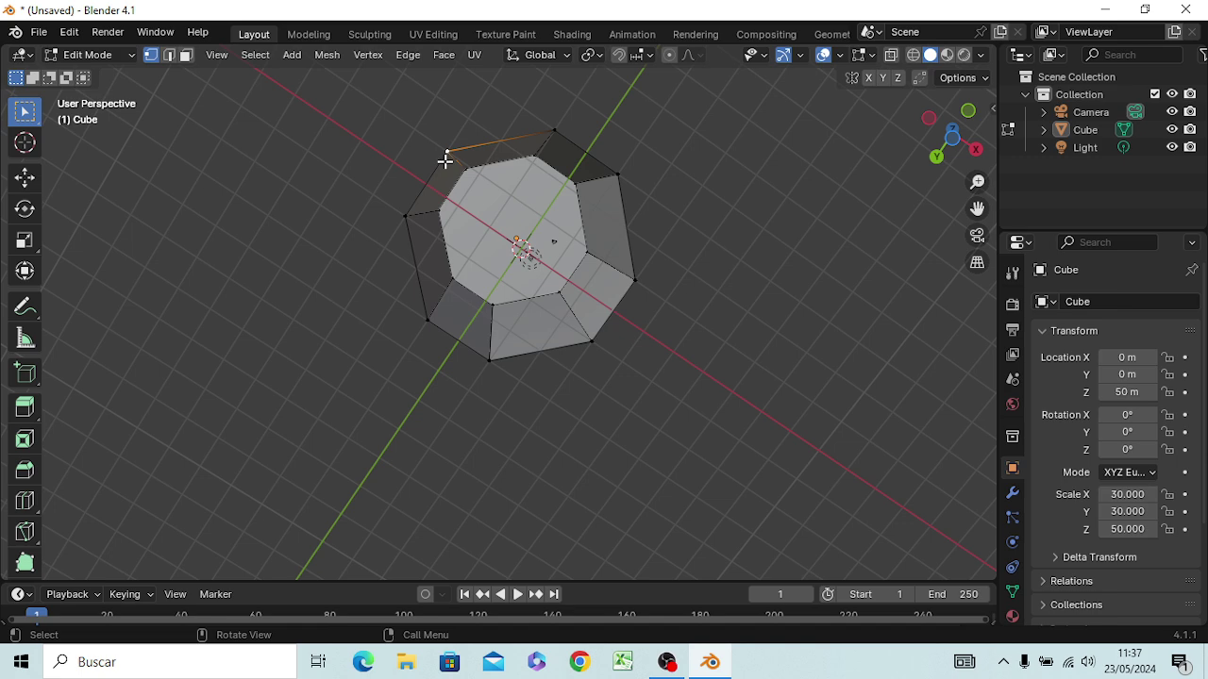
{"action": "scroll", "coordinate": [457, 155], "scroll_direction": "up", "scroll_amount": 6}
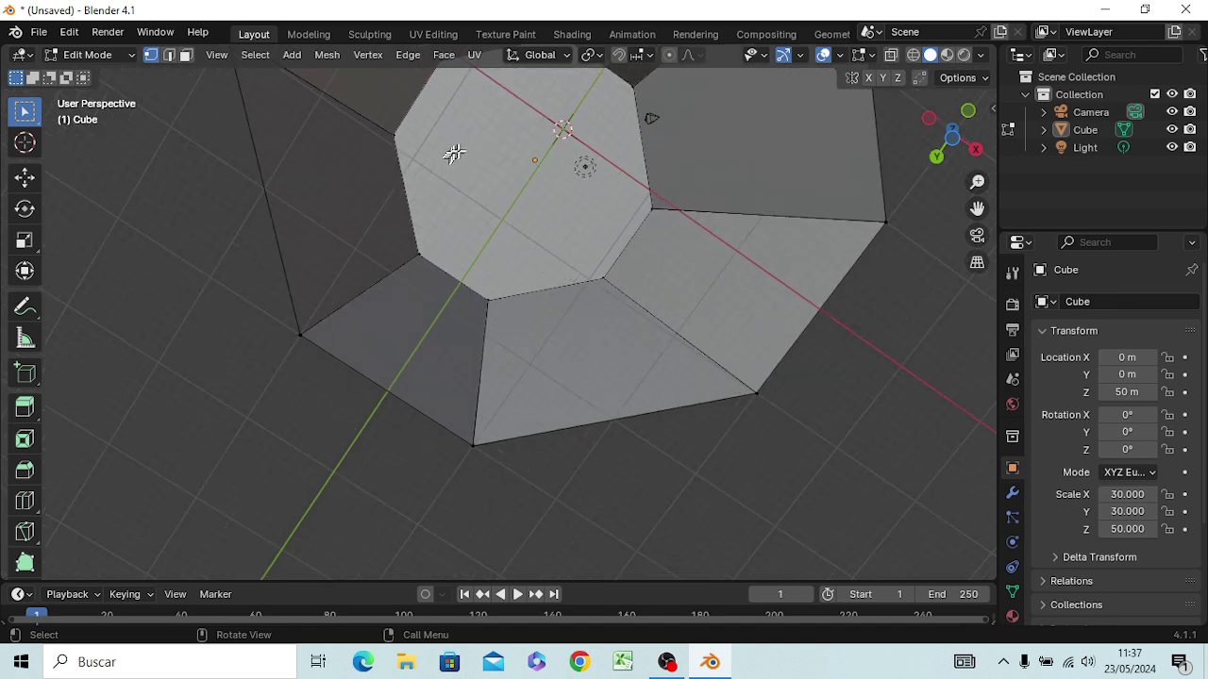
{"action": "middle_click_drag", "start_coordinate": [458, 153], "coordinate": [509, 391]}
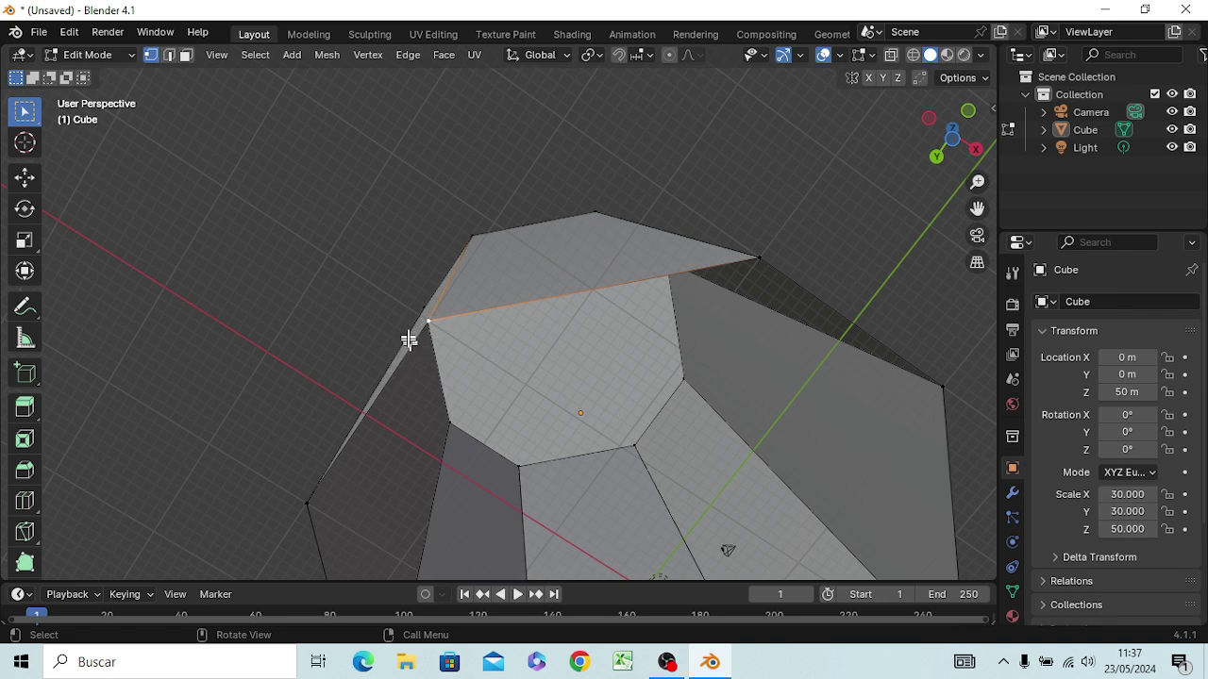
{"action": "middle_click_drag", "start_coordinate": [402, 391], "coordinate": [416, 408]}
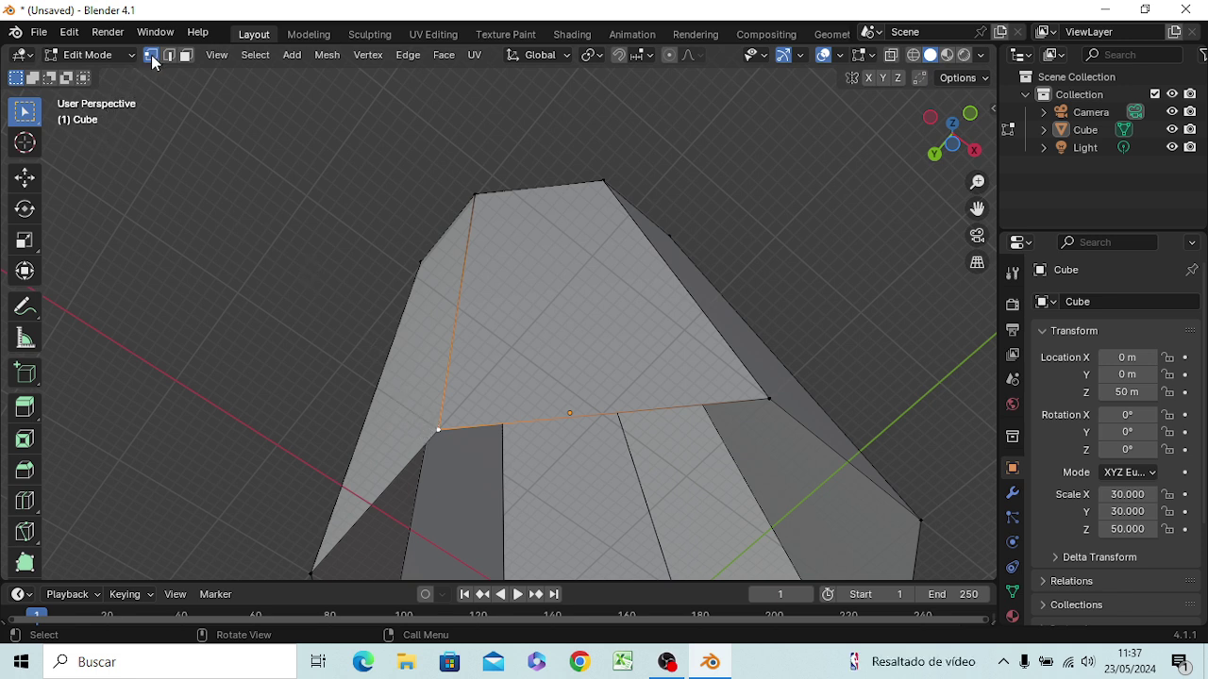
Step: Change to edge selection and display the prism in wireframe shading
{"action": "left_click", "coordinate": [168, 54]}
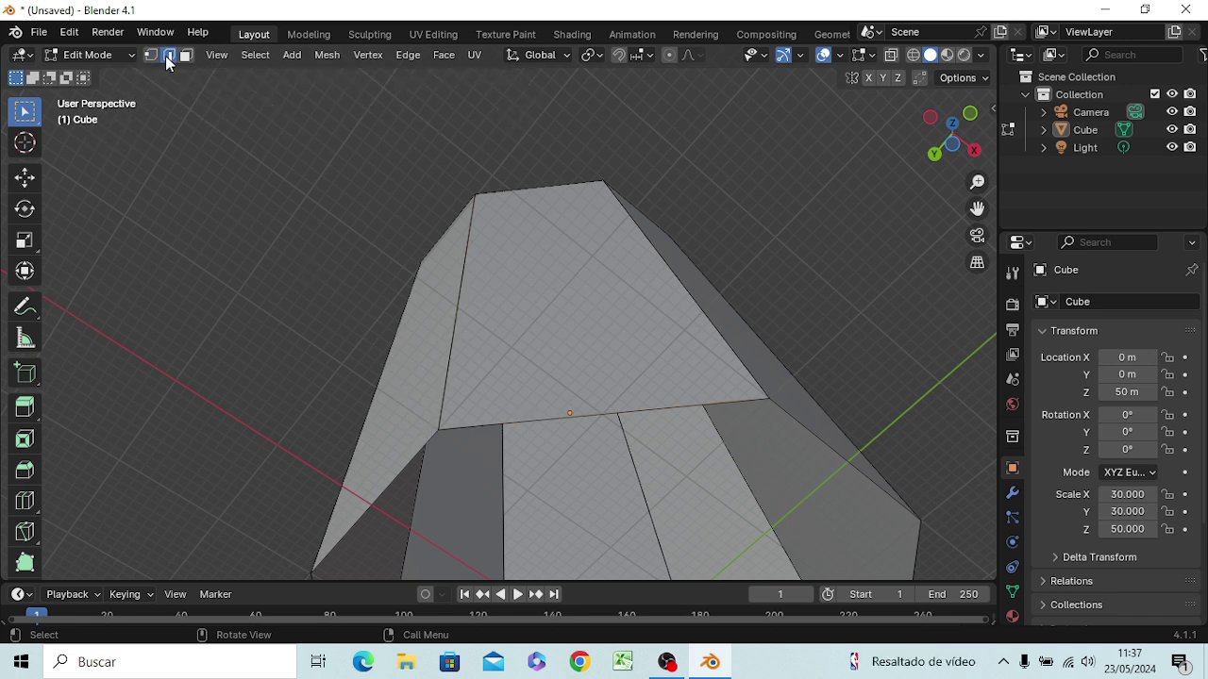
{"action": "middle_click_drag", "start_coordinate": [421, 346], "coordinate": [437, 280]}
{"action": "scroll", "coordinate": [432, 262], "scroll_direction": "down", "scroll_amount": 5}
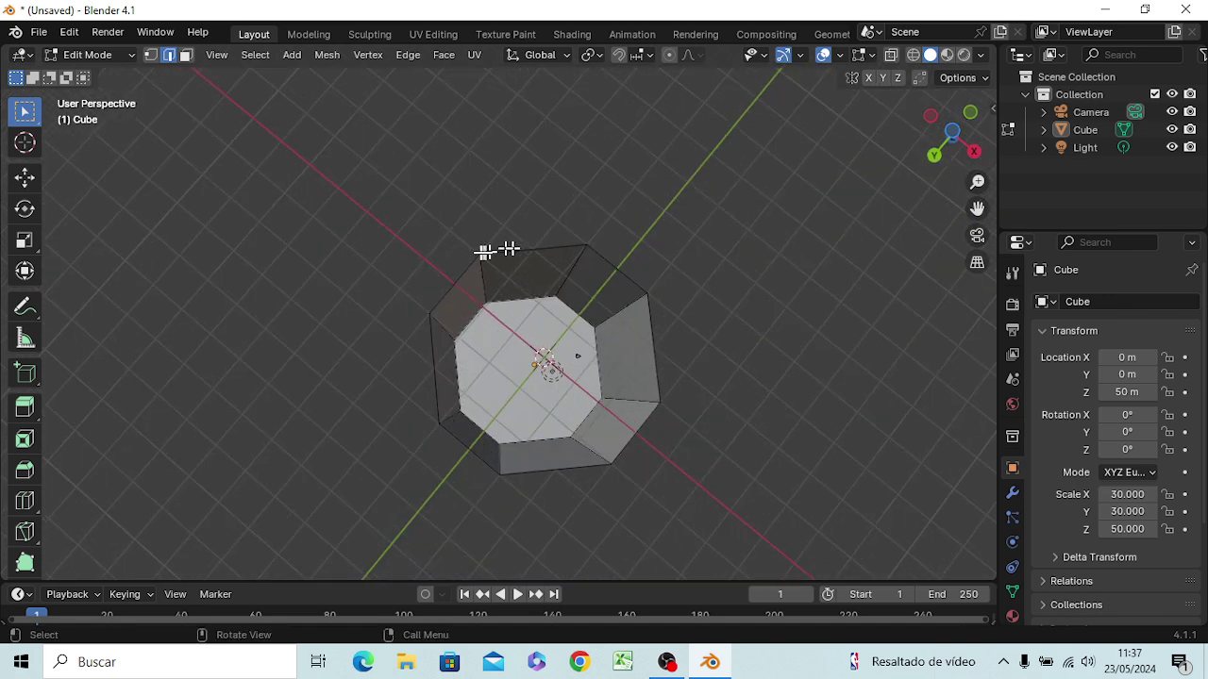
{"action": "key", "text": "z"}
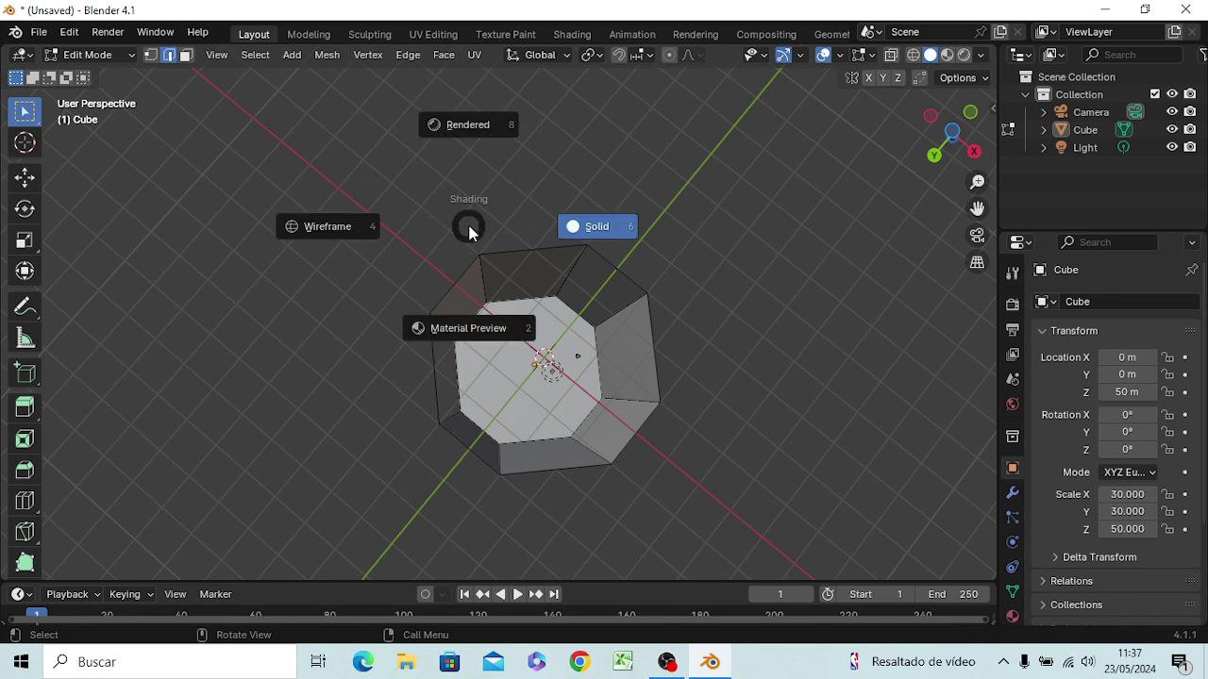
{"action": "left_click", "coordinate": [315, 233]}
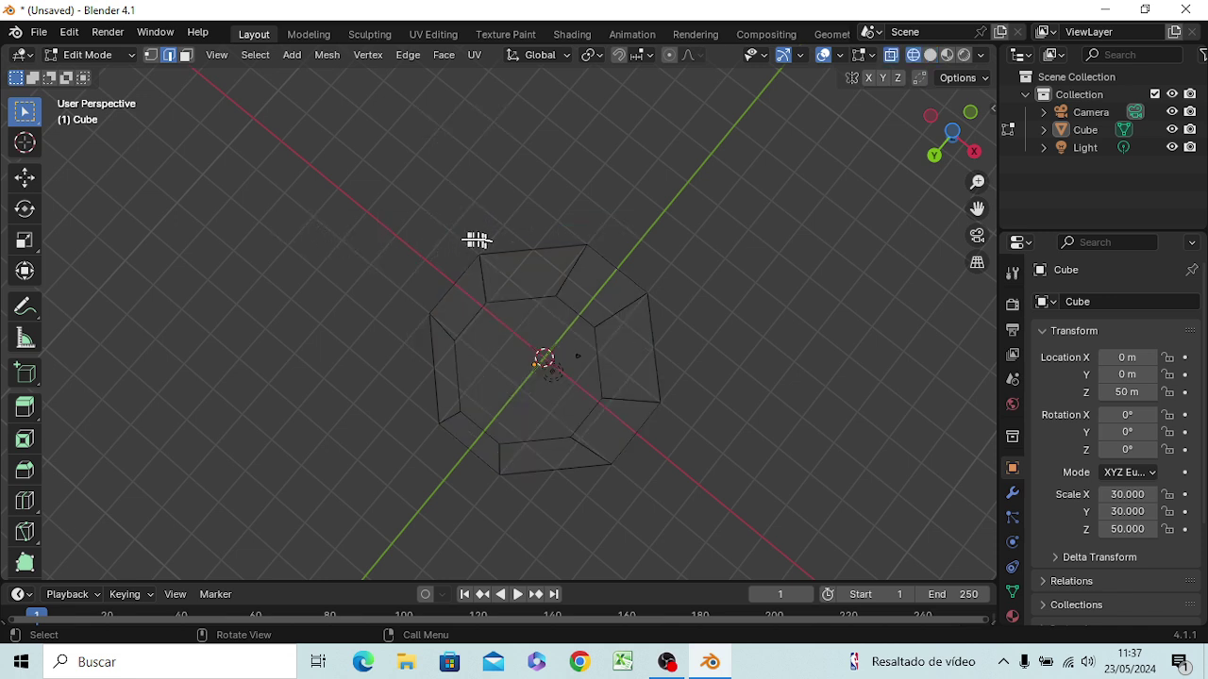
Step: Try to box-select the bottom rim in edge selection, adding the edges around each corner of the octagon
{"action": "key", "text": "b"}
{"action": "left_click_drag", "start_coordinate": [475, 251], "coordinate": [482, 261]}
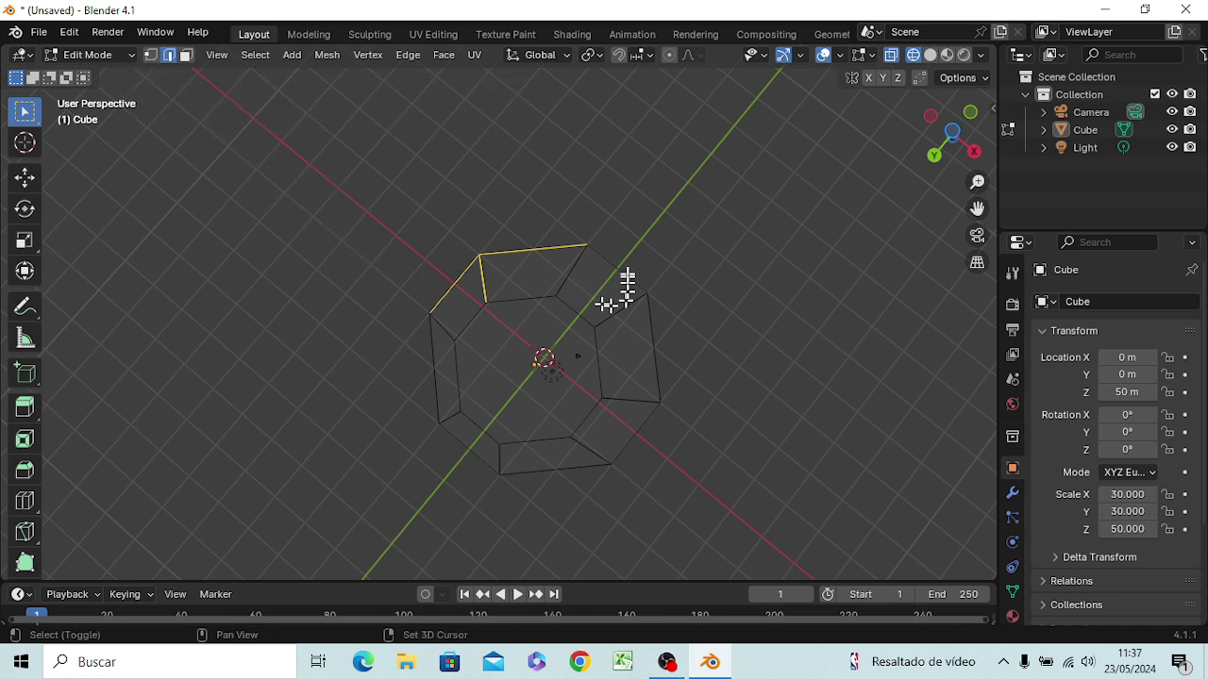
{"action": "left_click", "coordinate": [593, 251], "text": "shift"}
{"action": "left_click_drag", "start_coordinate": [634, 290], "coordinate": [669, 413]}
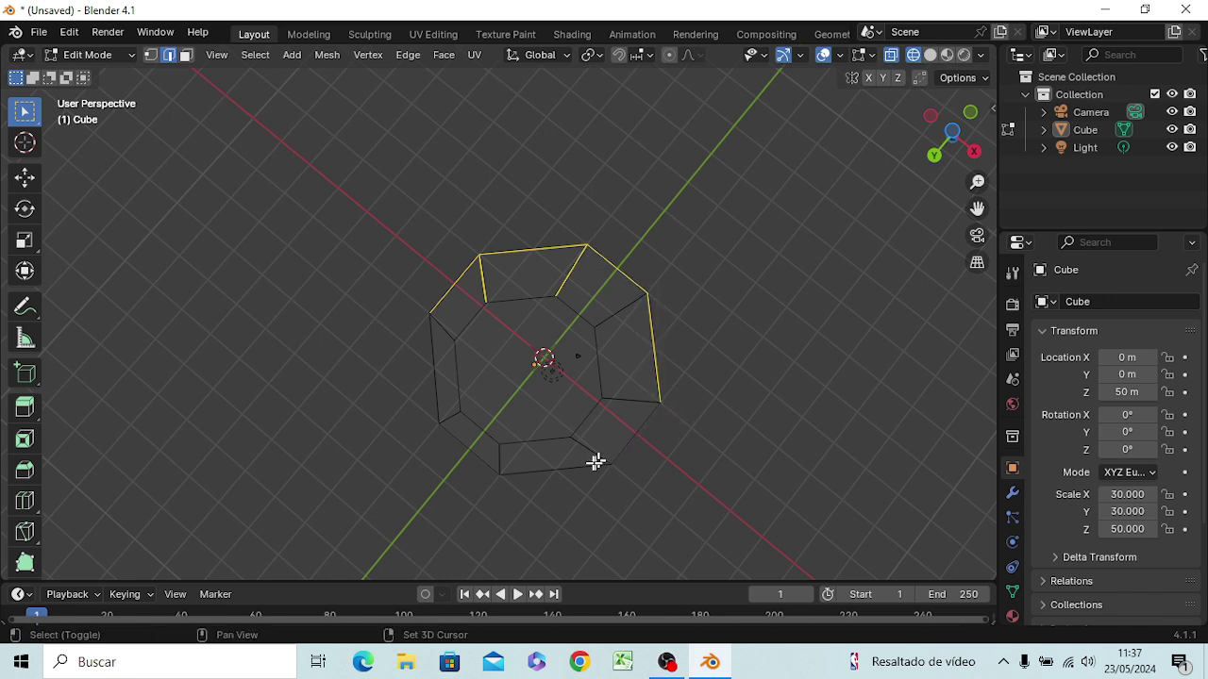
{"action": "left_click", "coordinate": [658, 413], "text": "shift"}
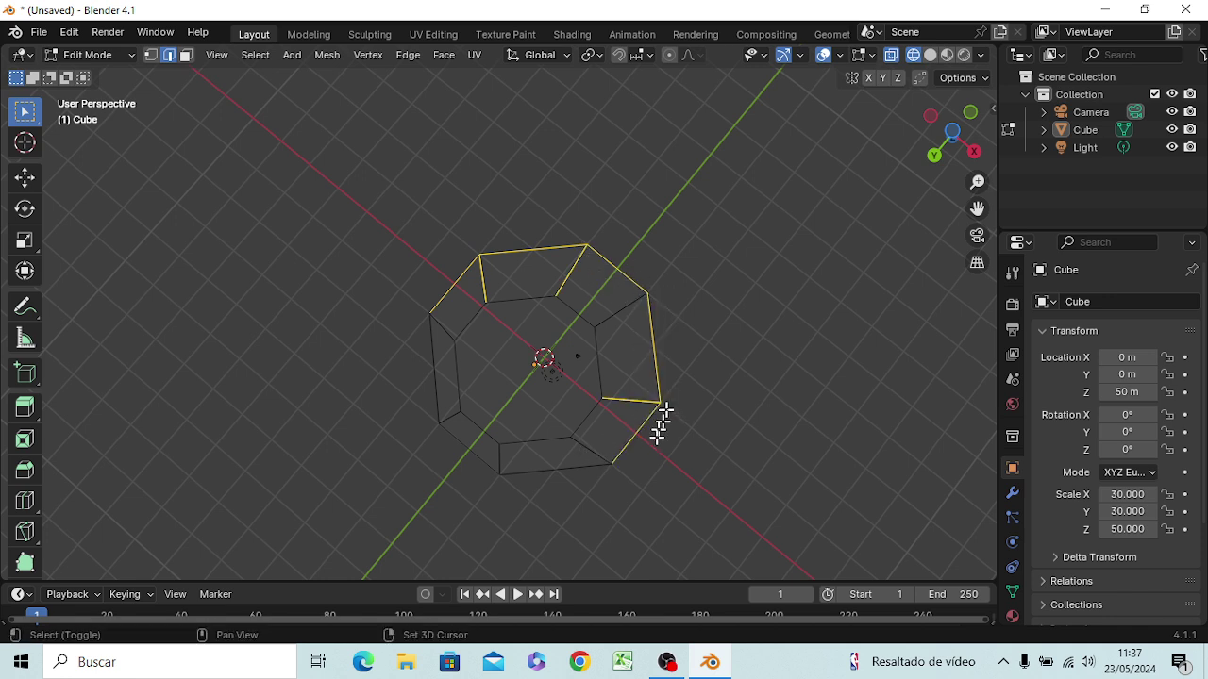
{"action": "left_click", "coordinate": [612, 469], "text": "shift"}
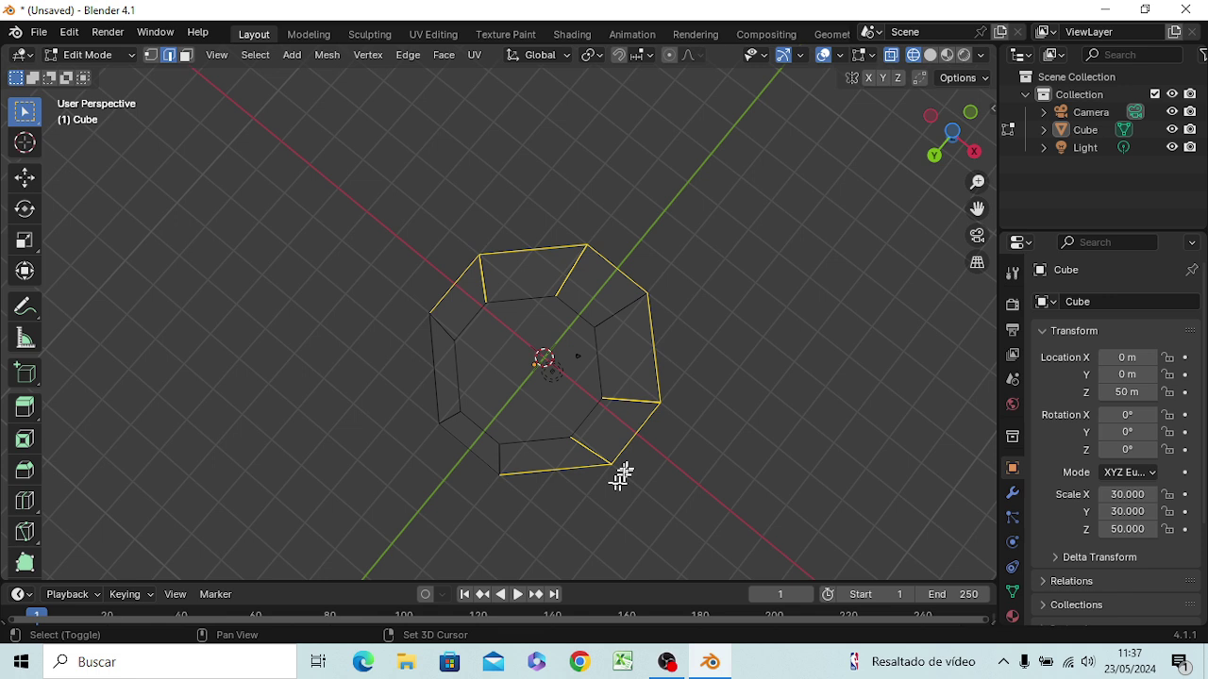
{"action": "left_click", "coordinate": [499, 467], "text": "shift"}
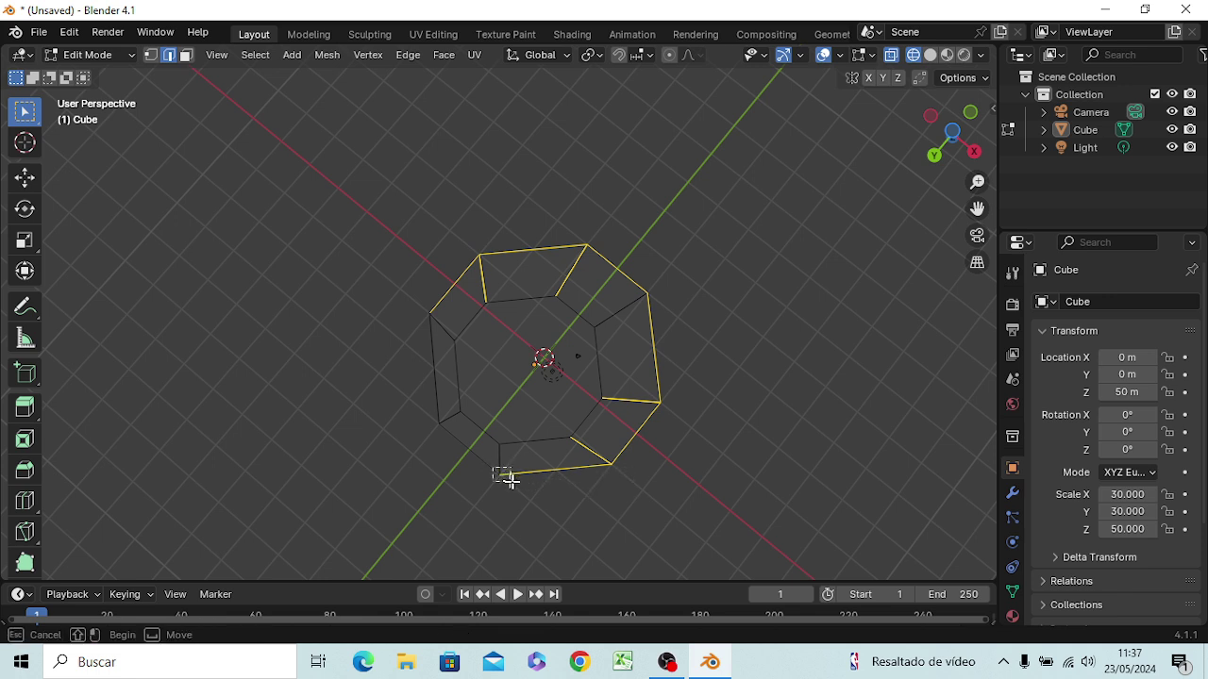
{"action": "left_click", "coordinate": [442, 426], "text": "shift"}
{"action": "left_click", "coordinate": [436, 391], "text": "shift"}
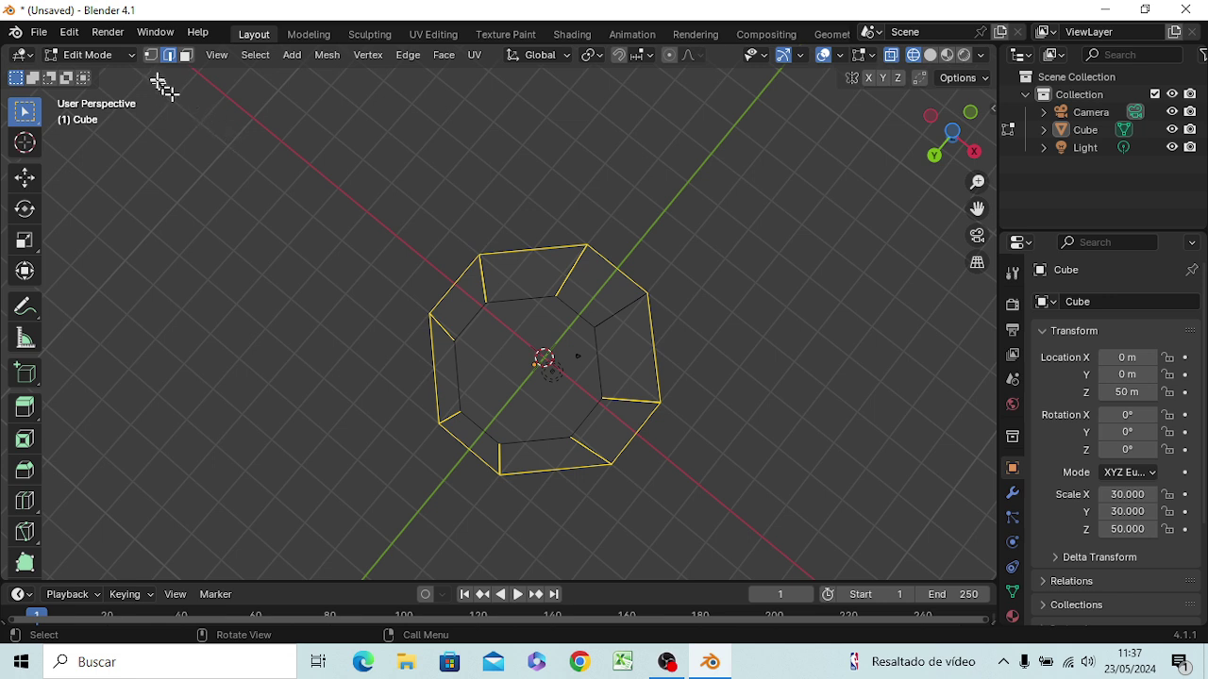
Step: Switch to vertex selection and box-select all eight corners of the open bottom rim
{"action": "left_click", "coordinate": [151, 53]}
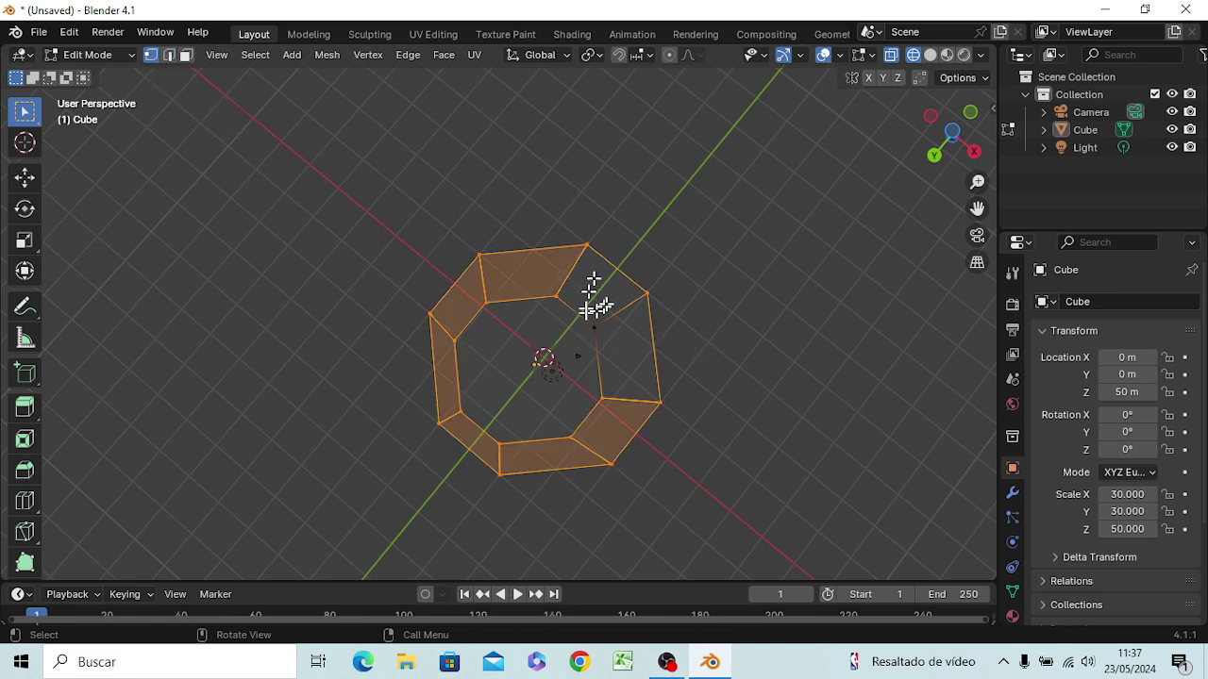
{"action": "left_click", "coordinate": [674, 251]}
{"action": "key", "text": "b"}
{"action": "left_click_drag", "start_coordinate": [571, 237], "coordinate": [661, 316]}
{"action": "key", "text": "b"}
{"action": "key", "text": "b"}
{"action": "left_click_drag", "start_coordinate": [667, 395], "coordinate": [649, 417]}
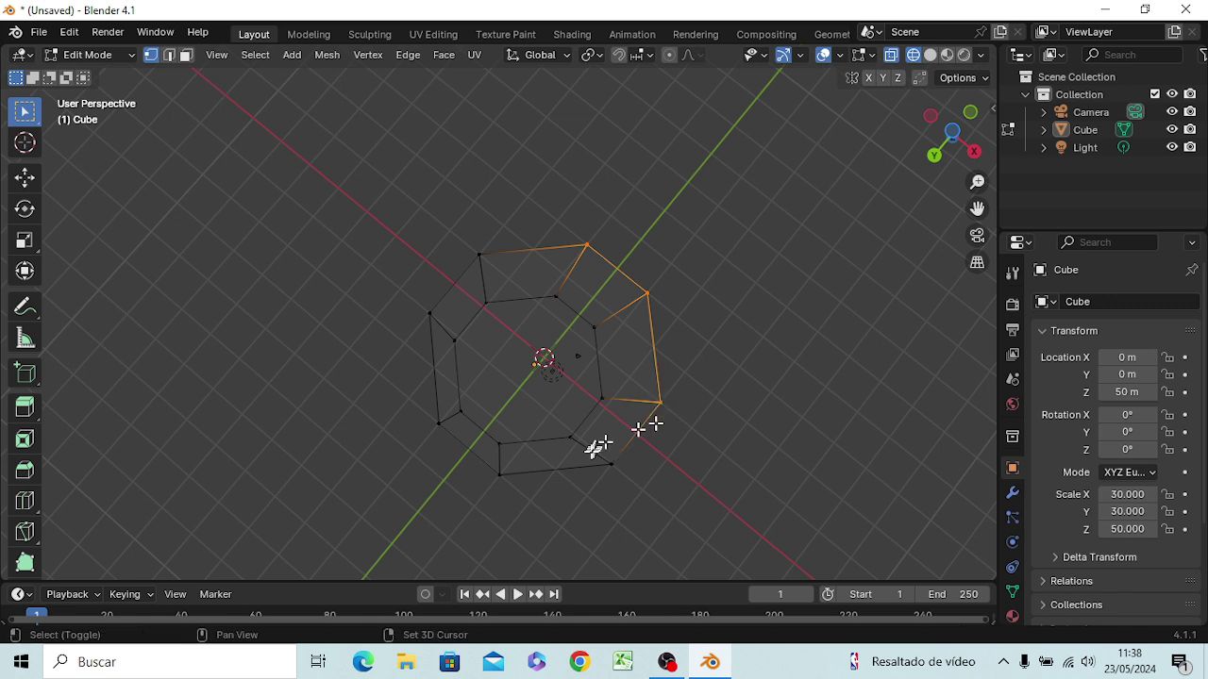
{"action": "key", "text": "b"}
{"action": "left_click_drag", "start_coordinate": [602, 458], "coordinate": [620, 466]}
{"action": "key", "text": "b"}
{"action": "left_click_drag", "start_coordinate": [485, 455], "coordinate": [506, 474]}
{"action": "key", "text": "b"}
{"action": "left_click_drag", "start_coordinate": [444, 430], "coordinate": [440, 323]}
{"action": "key", "text": "b"}
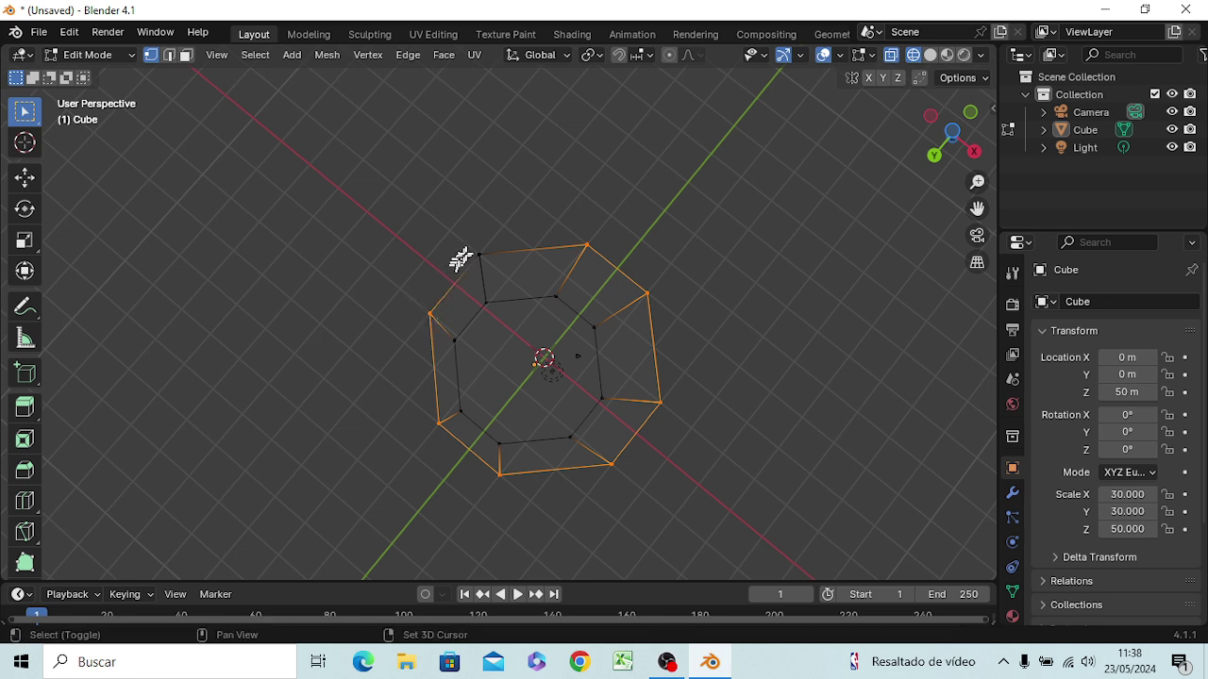
{"action": "key", "text": "b"}
{"action": "left_click_drag", "start_coordinate": [469, 248], "coordinate": [486, 264]}
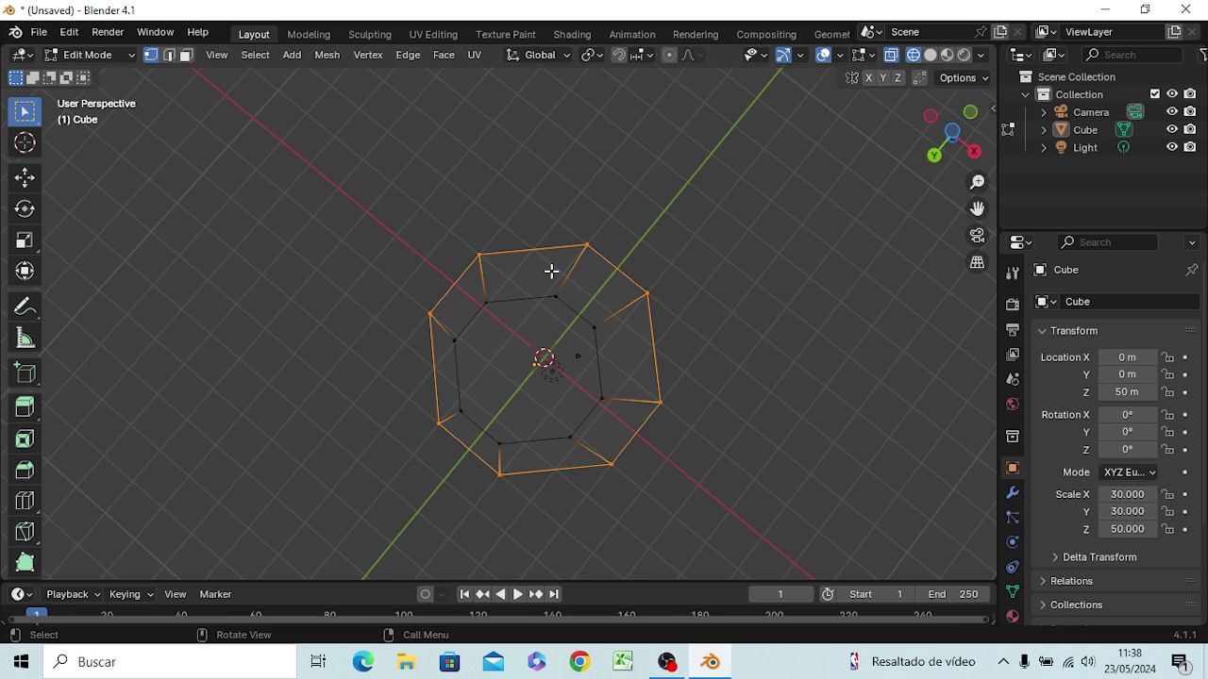
Step: Try to cap the bottom opening by filling a face from the selected rim vertices
{"action": "key", "text": "z"}
{"action": "key", "text": "Escape"}
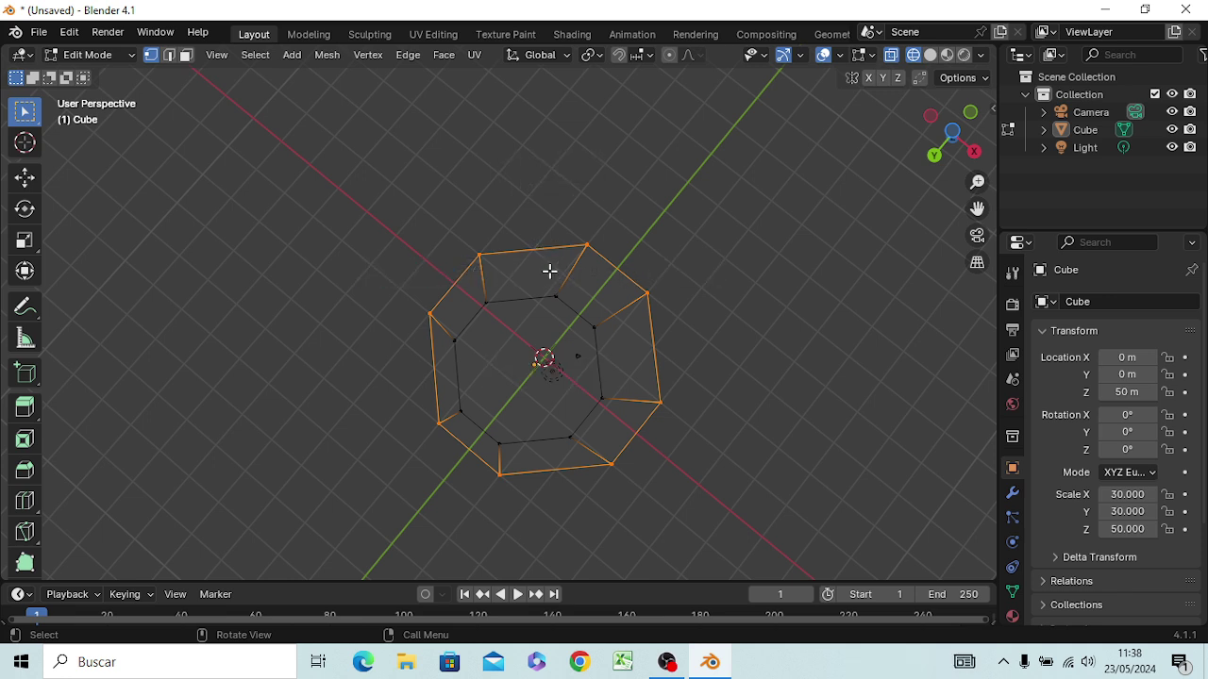
{"action": "key", "text": "3"}
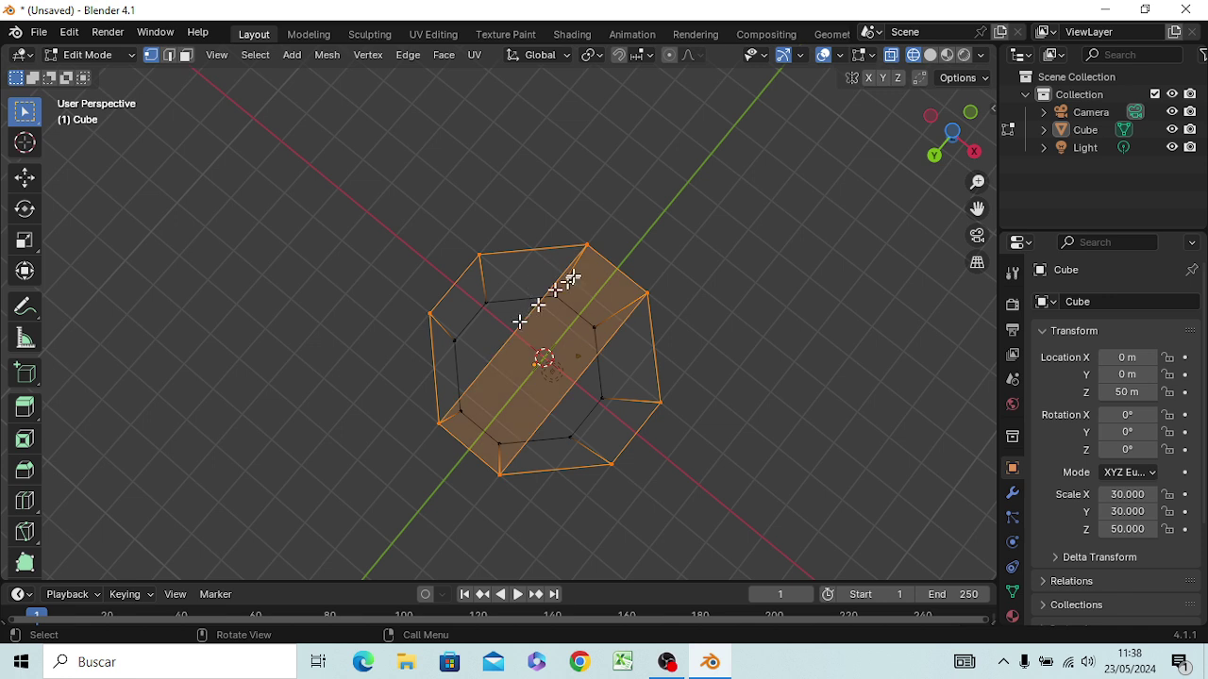
Step: Delete the bottom-rim vertex at the −X side's corner nearest −Y
{"action": "left_click", "coordinate": [482, 260]}
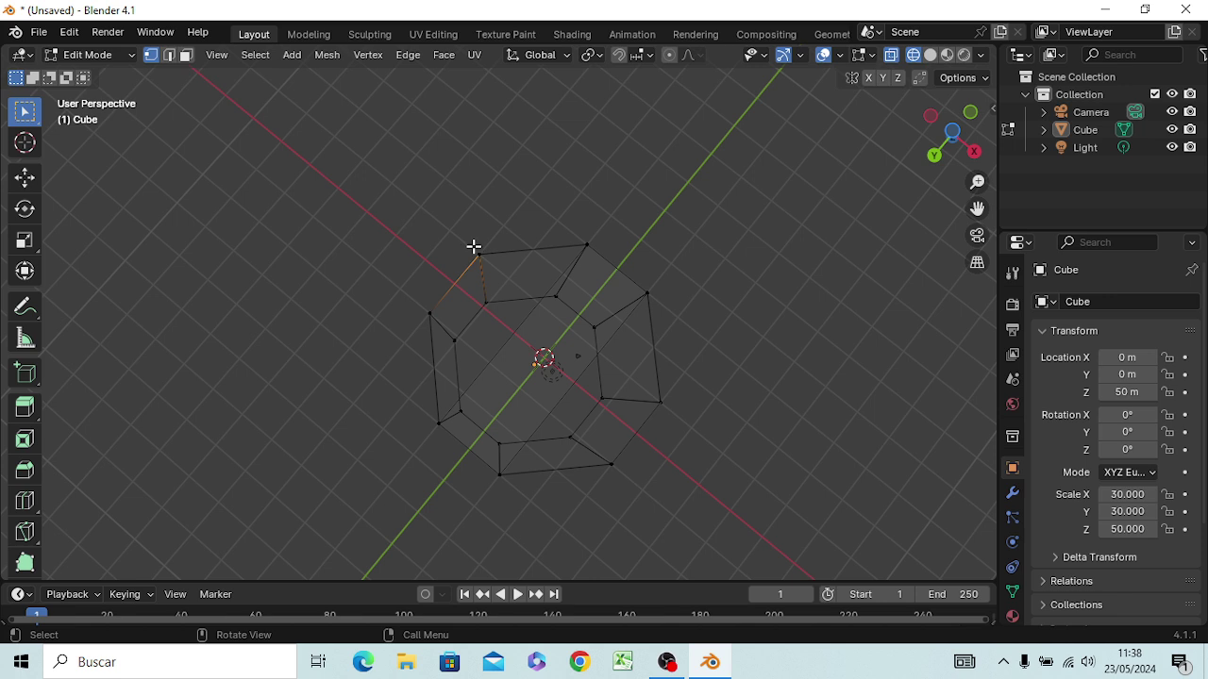
{"action": "left_click", "coordinate": [475, 248]}
{"action": "key", "text": "x"}
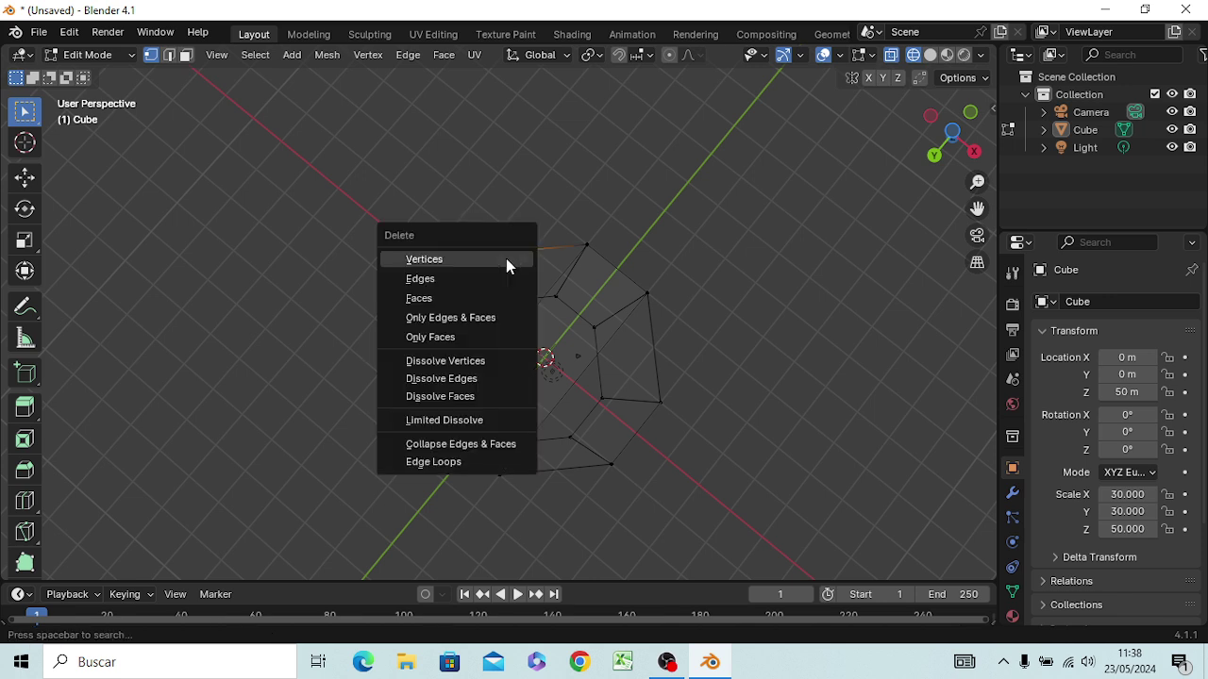
{"action": "left_click", "coordinate": [506, 260]}
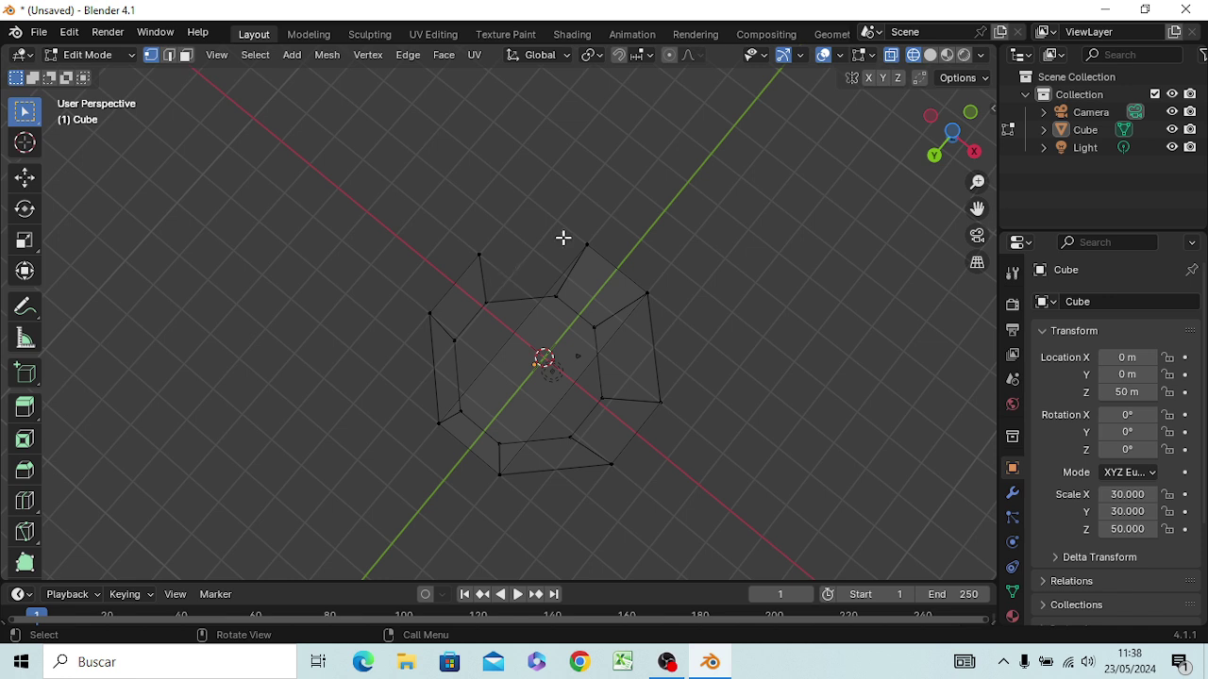
Step: Rebuild the missing side face between the −X and −Y sides from its four corner vertices
{"action": "left_click", "coordinate": [486, 302], "text": "shift"}
{"action": "left_click", "coordinate": [554, 297], "text": "shift"}
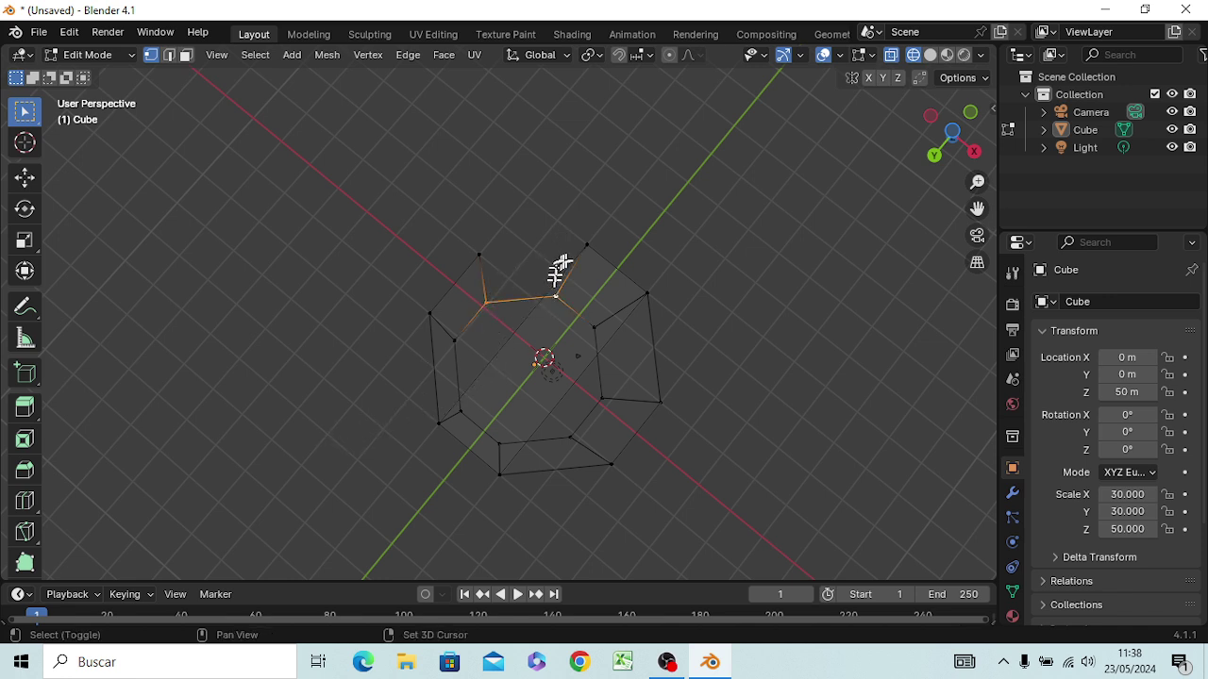
{"action": "left_click", "coordinate": [579, 249], "text": "shift"}
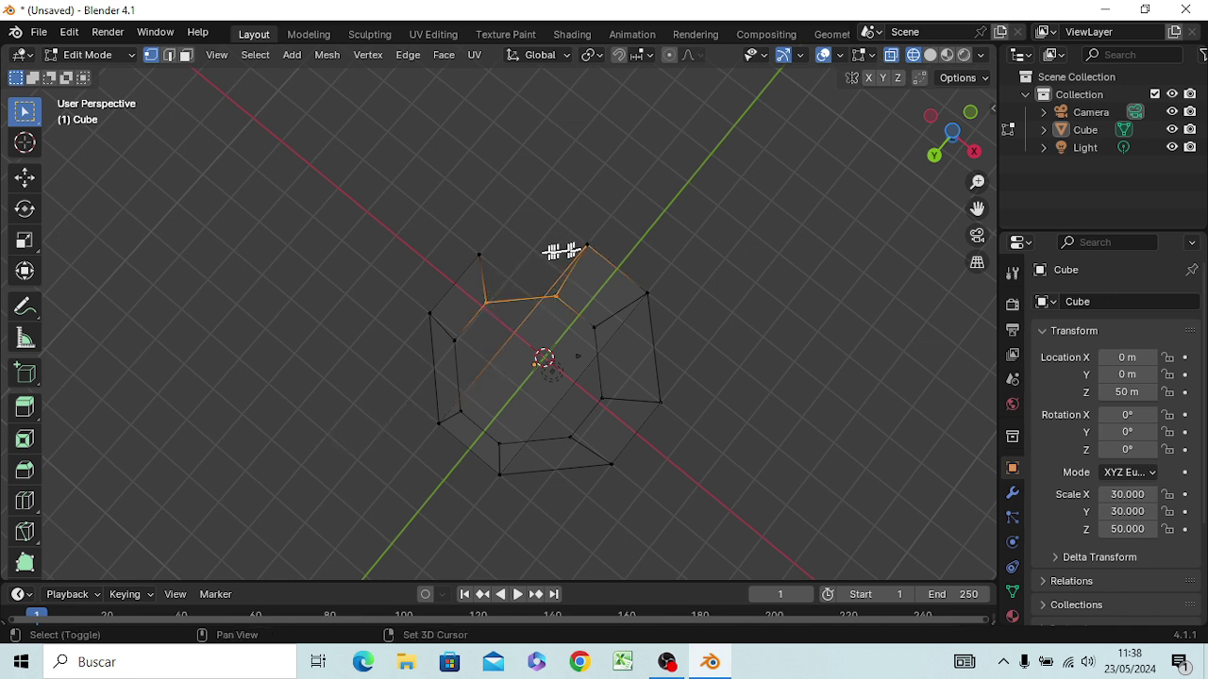
{"action": "left_click", "coordinate": [480, 257], "text": "shift"}
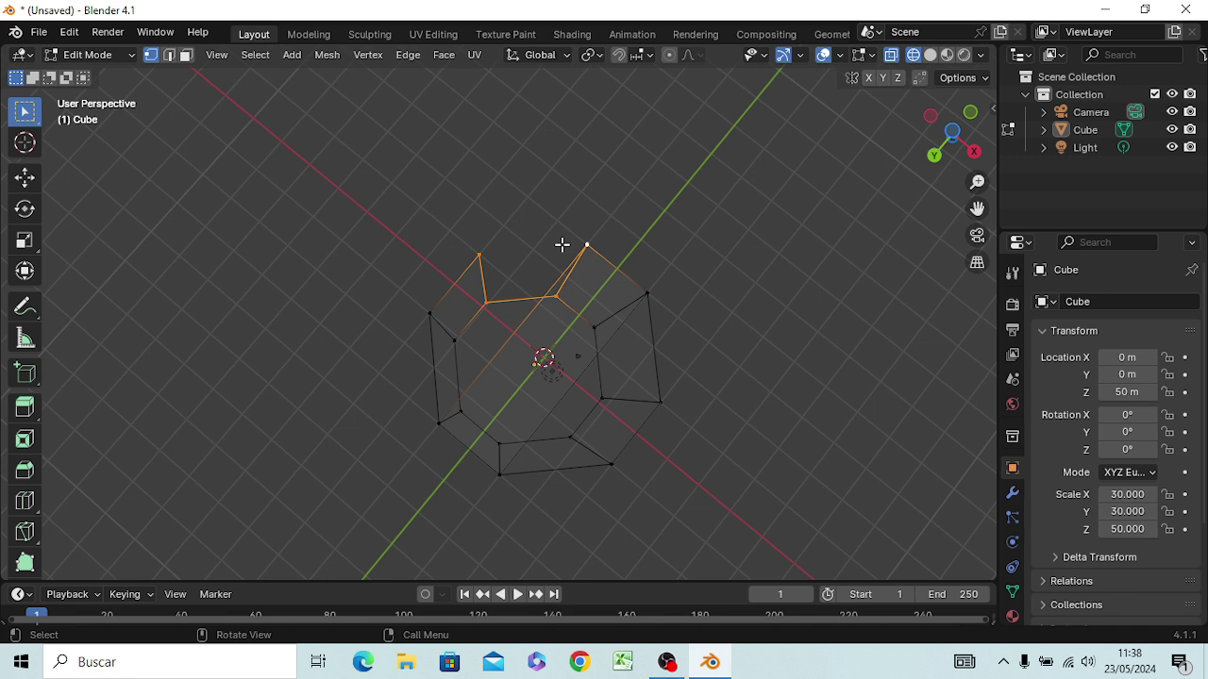
{"action": "key", "text": "f"}
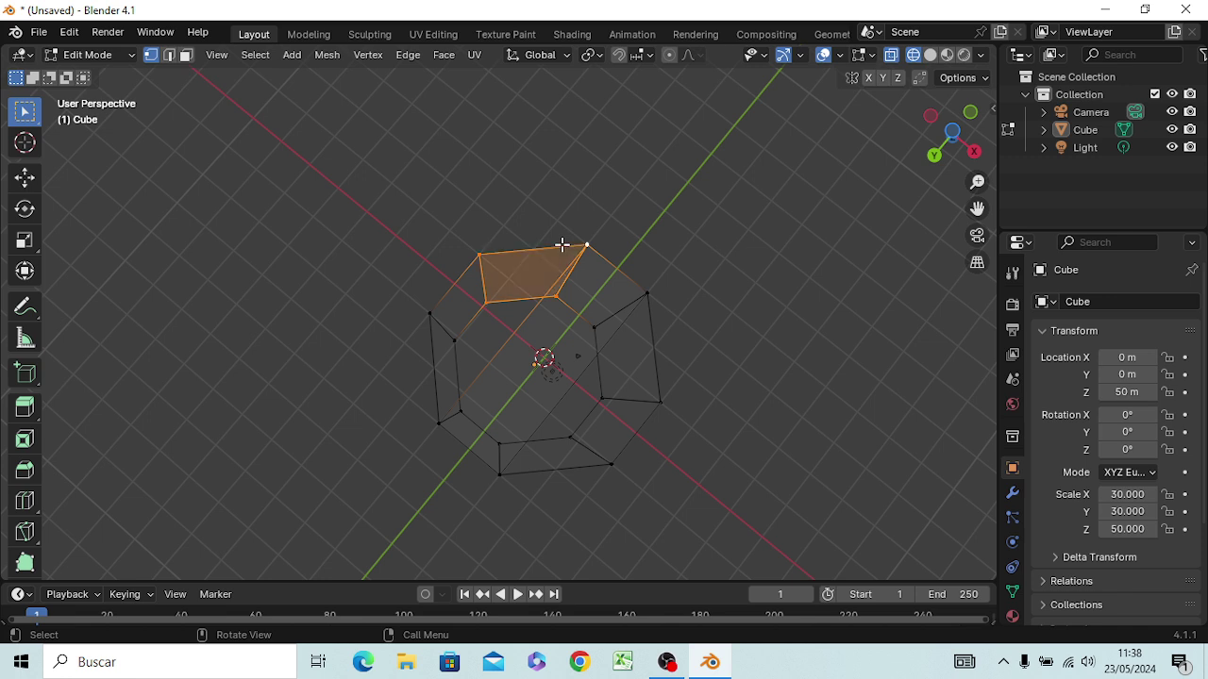
Step: Delete the bottom-rim vertex at the −X side's corner nearest +Y
{"action": "left_click", "coordinate": [430, 317]}
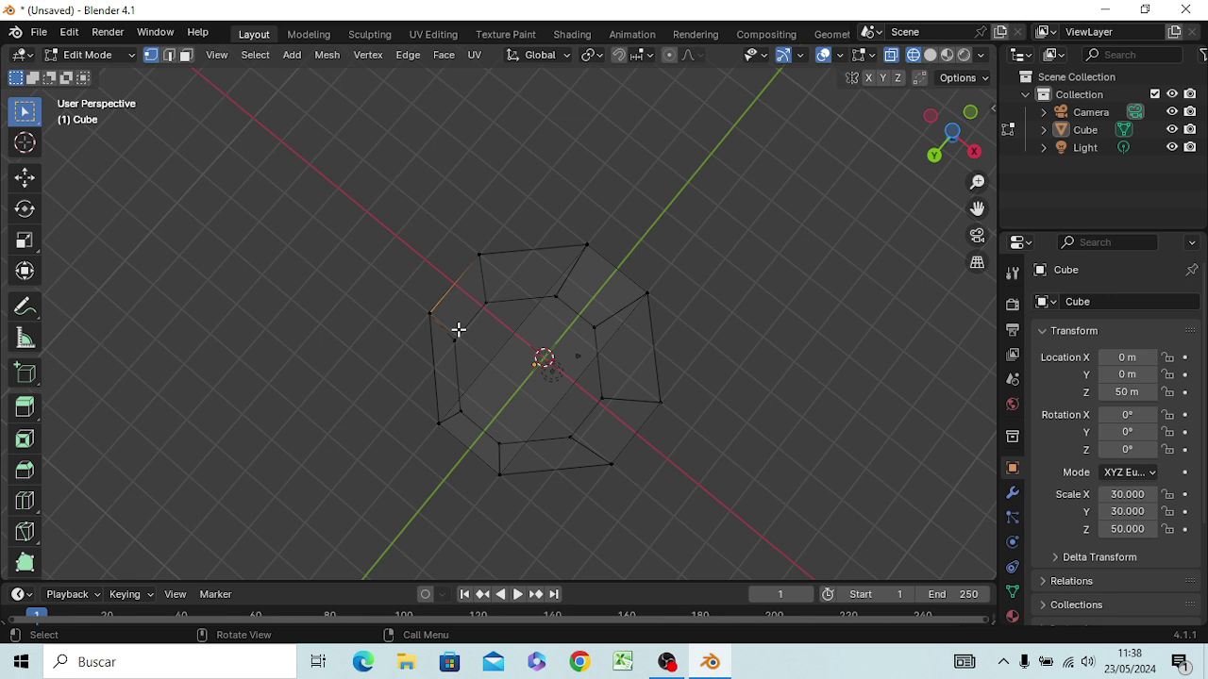
{"action": "key", "text": "x"}
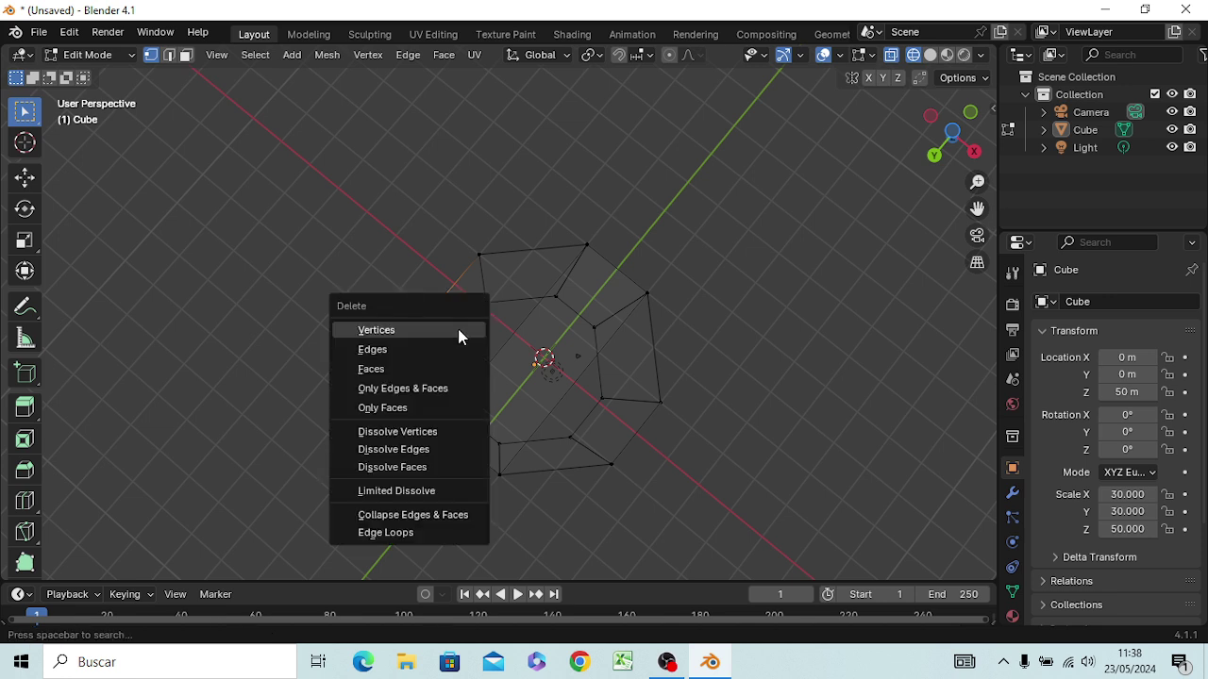
{"action": "left_click", "coordinate": [458, 330]}
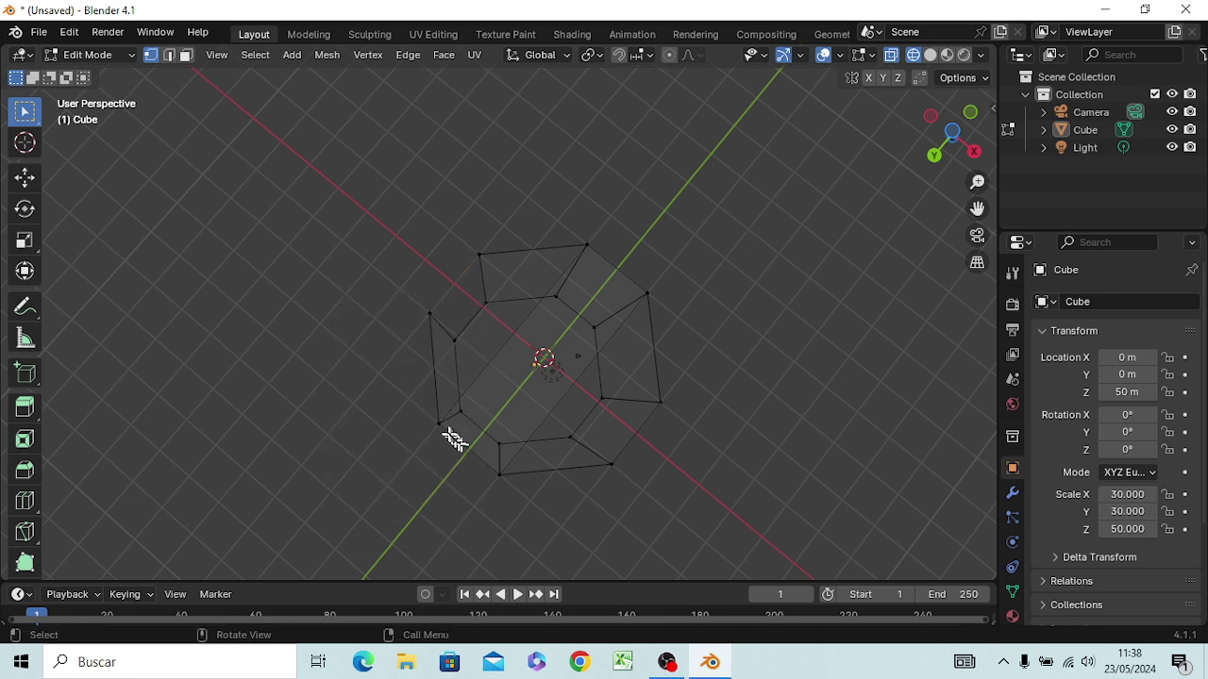
Step: Undo the vertex deletions, the rebuilt side face and the bottom fill, back to the partial rim selection
{"action": "left_click", "coordinate": [442, 310], "text": "ctrl"}
{"action": "key", "text": "ctrl+z"}
{"action": "key", "text": "ctrl+z"}
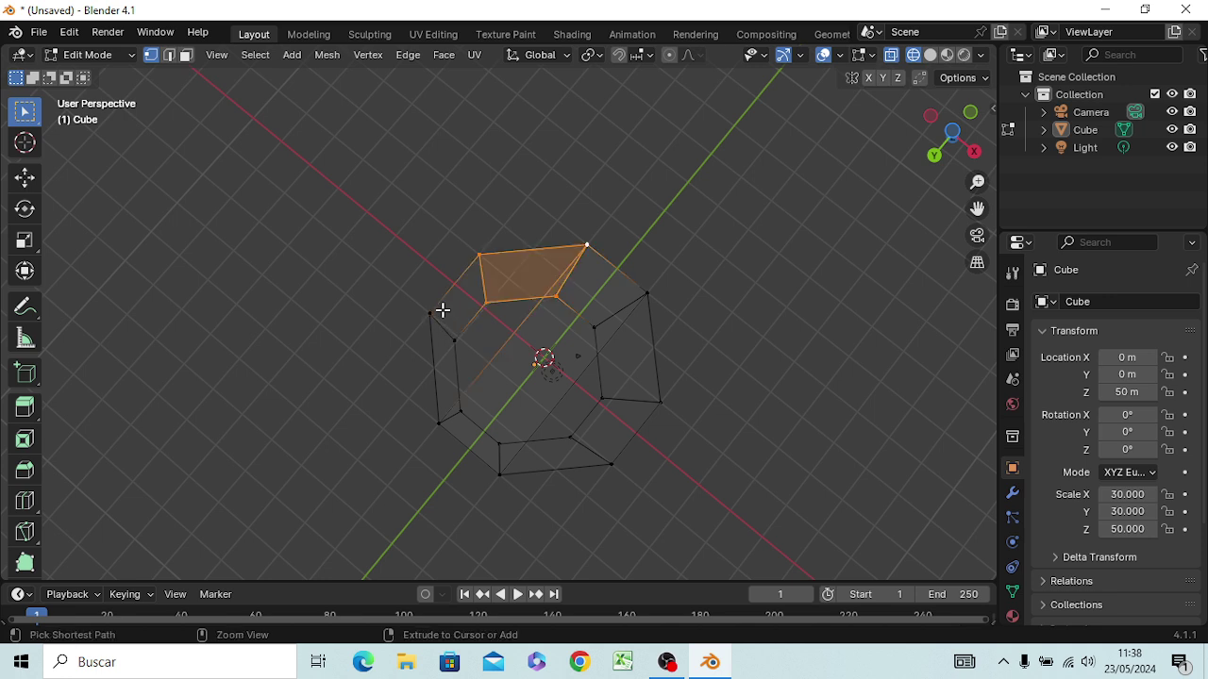
{"action": "key", "text": "ctrl+z"}
{"action": "key", "text": "ctrl+z"}
{"action": "key", "text": "ctrl+z"}
{"action": "key", "text": "ctrl+z"}
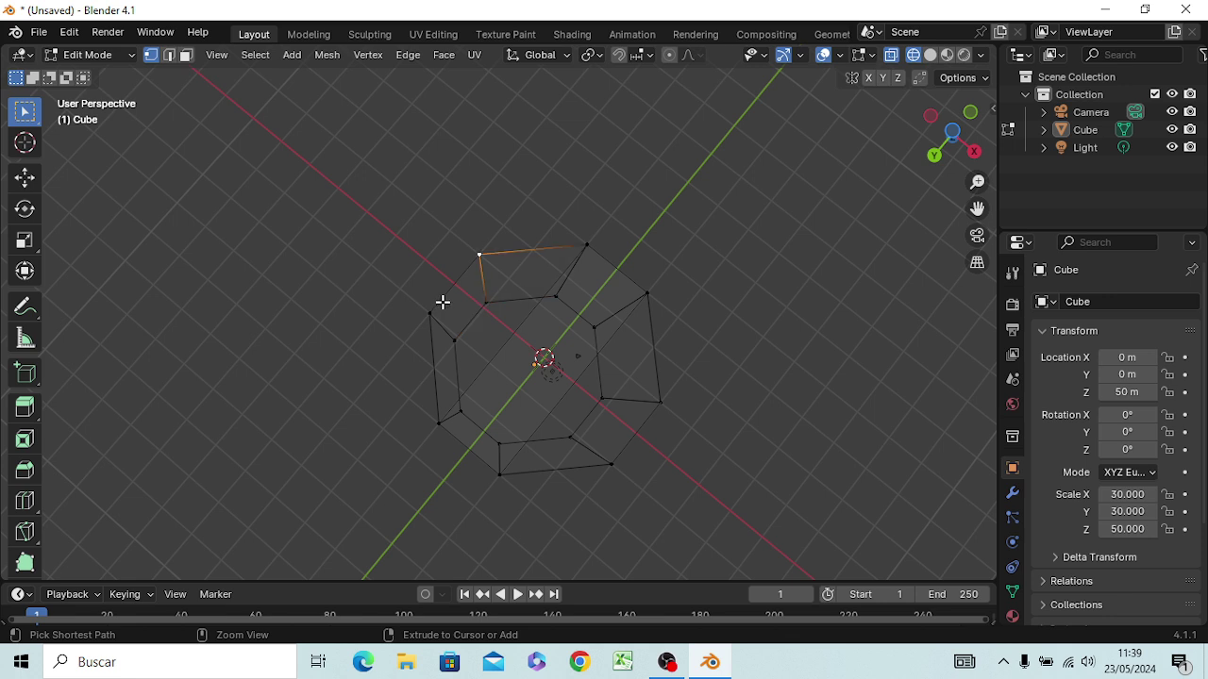
{"action": "key", "text": "ctrl+z"}
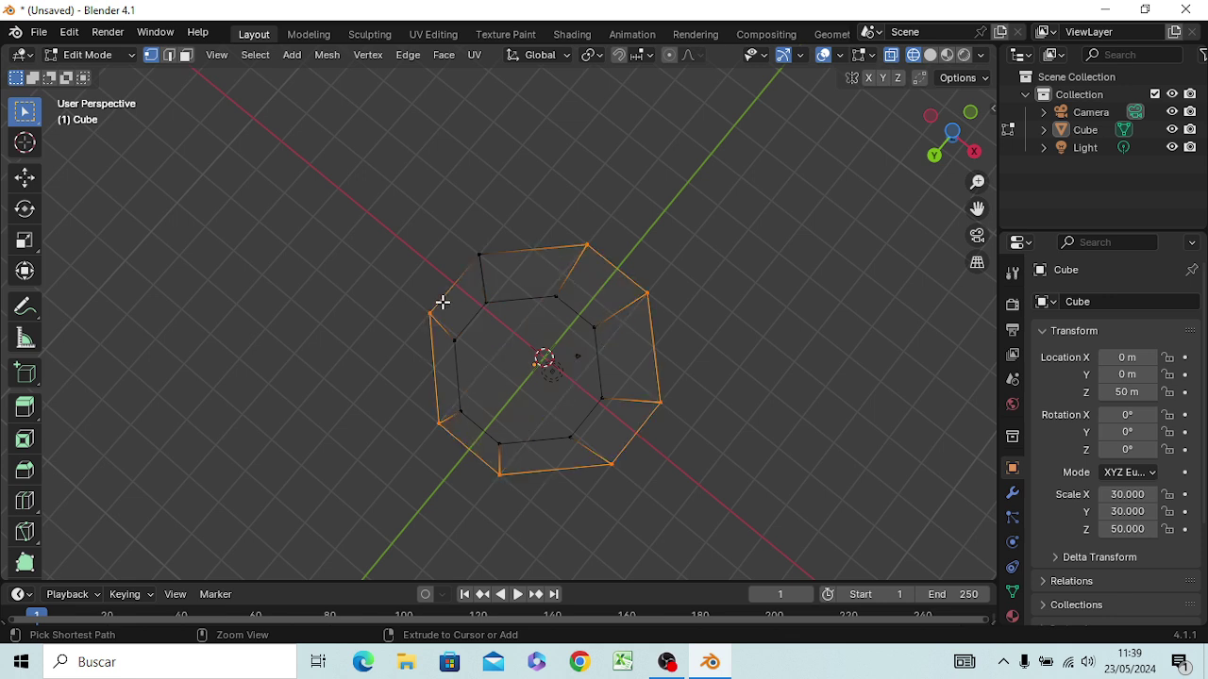
Step: Add the remaining rim corner to the selection and fill a face across the bottom opening
{"action": "left_click", "coordinate": [479, 254], "text": "shift"}
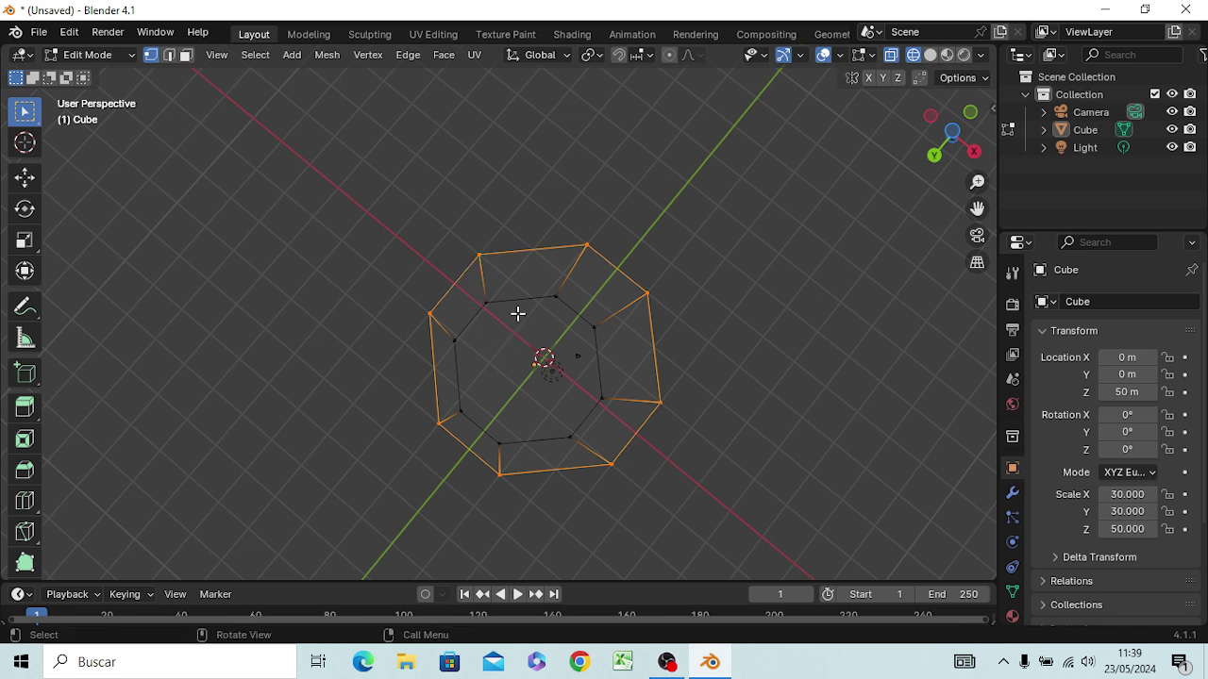
{"action": "key", "text": "f"}
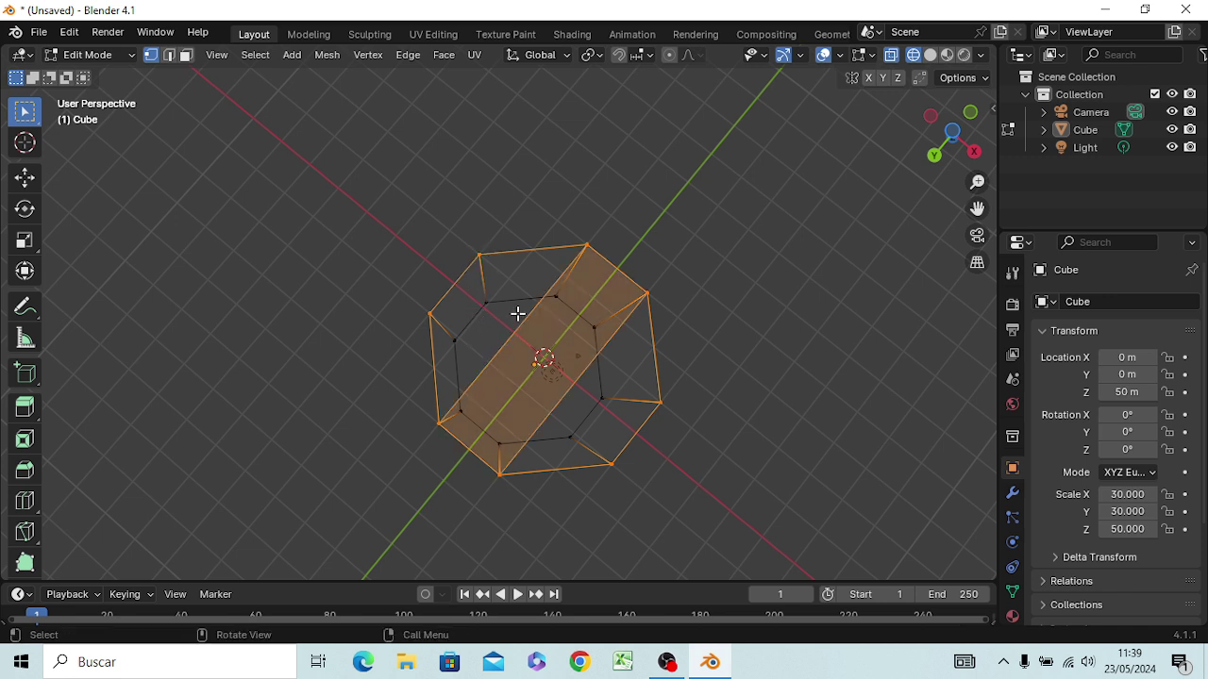
Step: Delete the bottom-rim vertex at the +Y end of the new strip face, on its −X side
{"action": "left_click", "coordinate": [438, 423]}
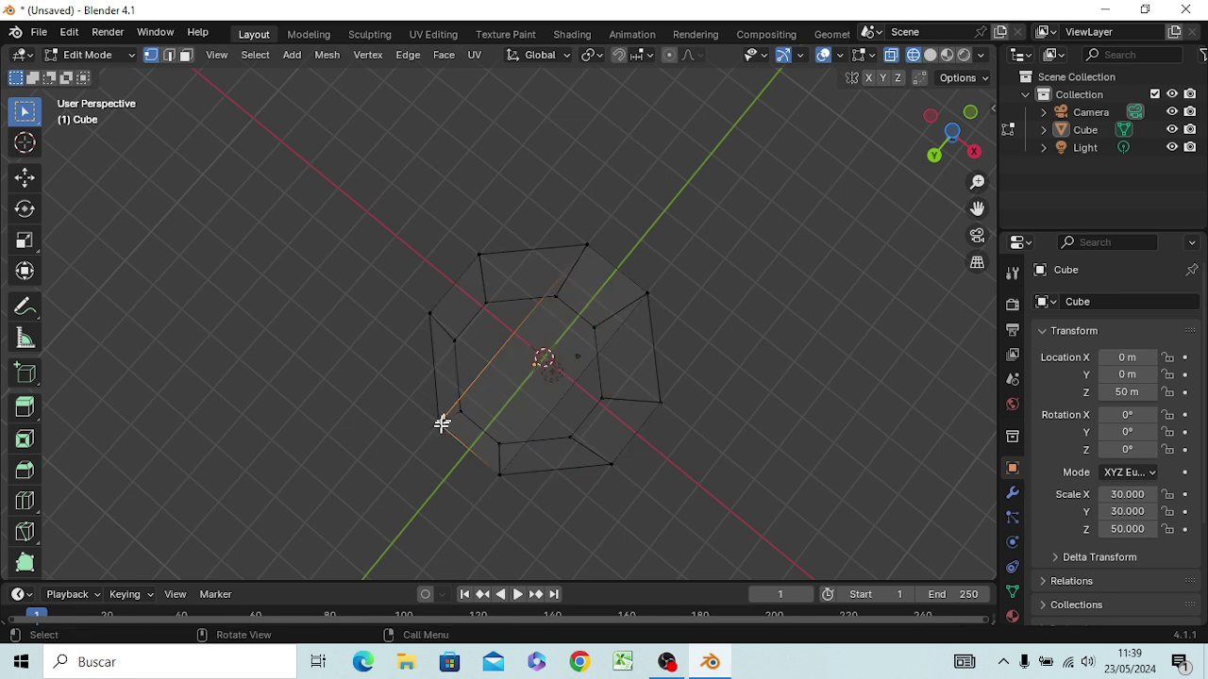
{"action": "key", "text": "x"}
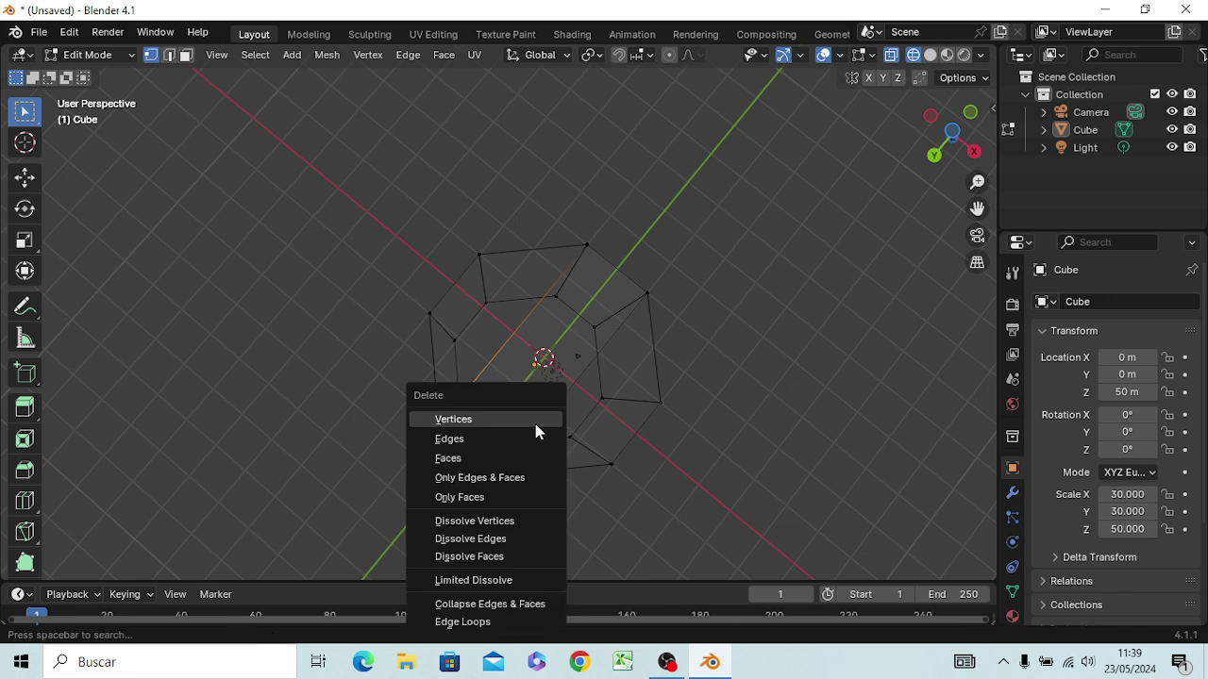
{"action": "left_click", "coordinate": [535, 424]}
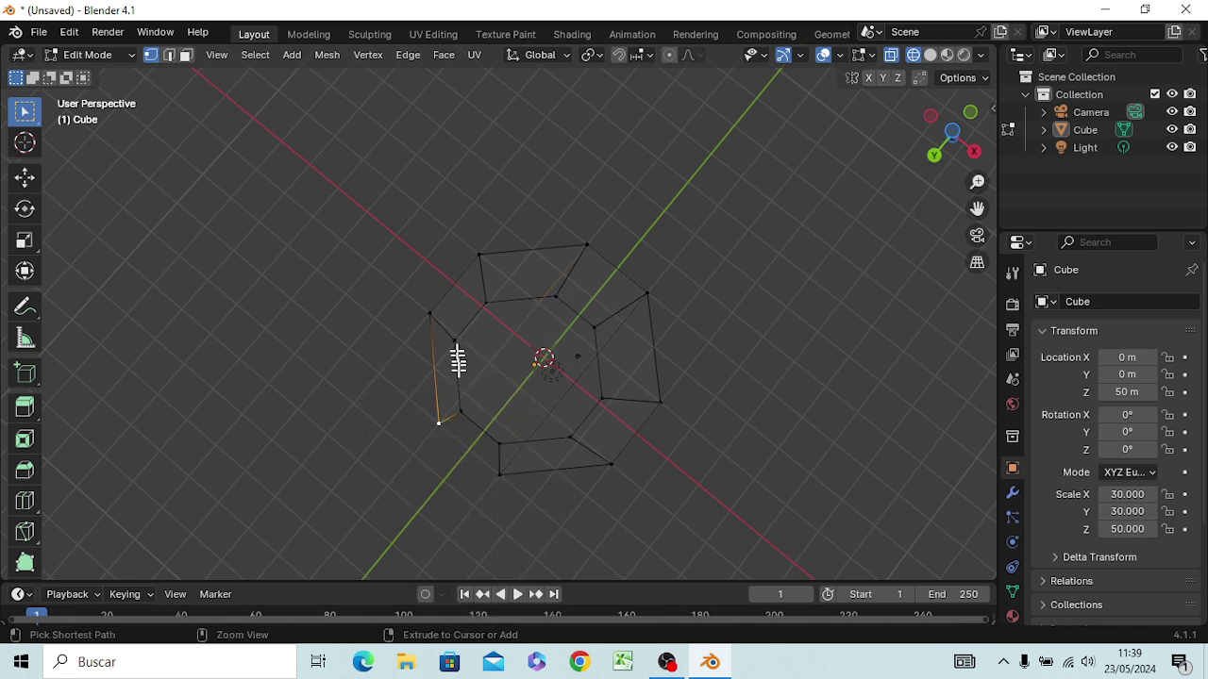
Step: Try to select the bottom rim by picking shortest paths from the +Y corner towards the −Y side
{"action": "left_click", "coordinate": [429, 313], "text": "ctrl"}
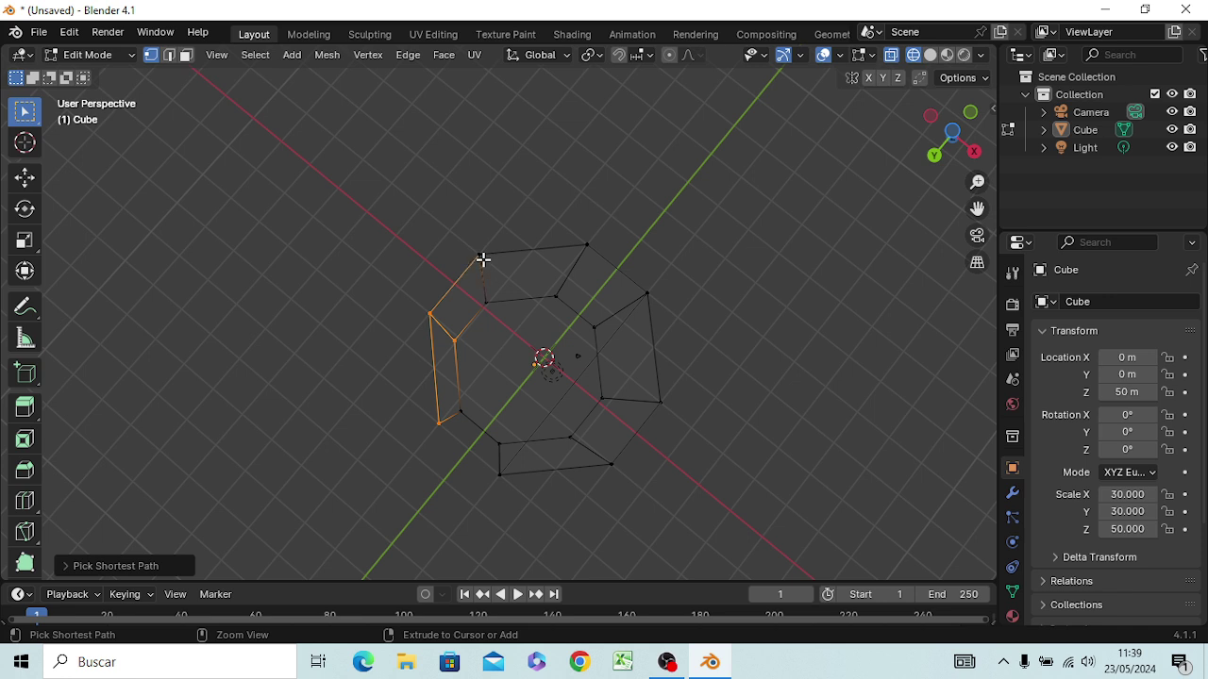
{"action": "left_click", "coordinate": [586, 246], "text": "ctrl"}
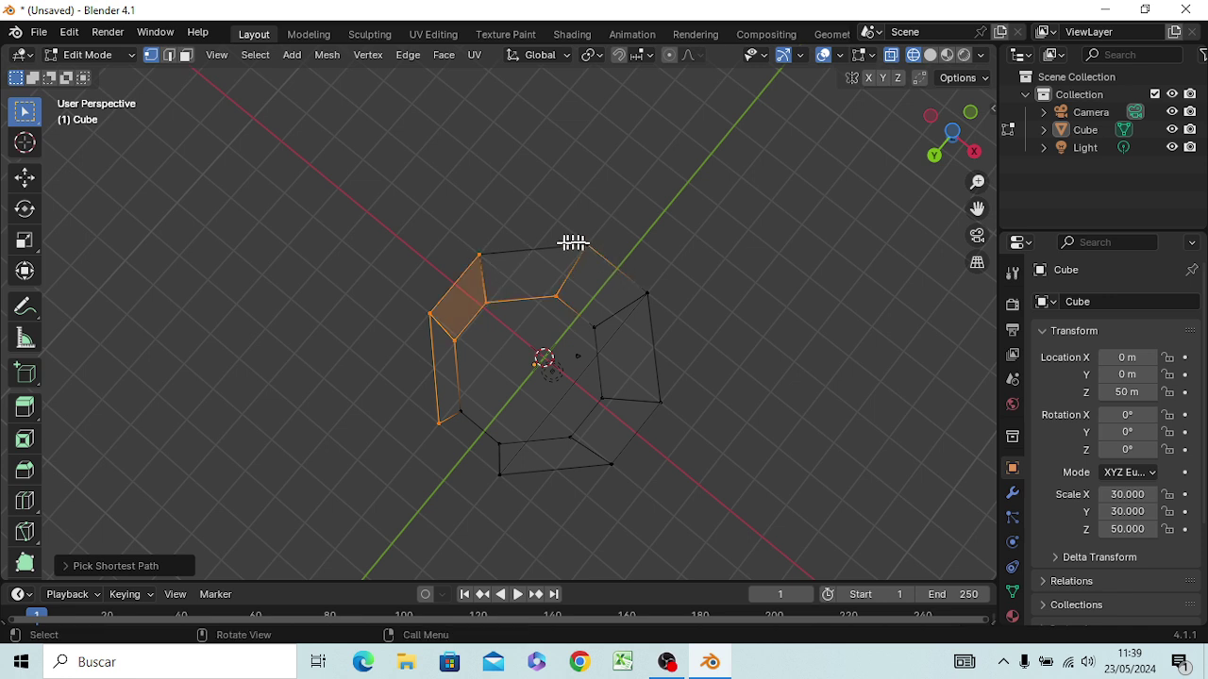
Step: Delete the overlapping bottom-rim vertex at the corner between the −X side and the diagonal side face towards −Y
{"action": "left_click", "coordinate": [497, 265]}
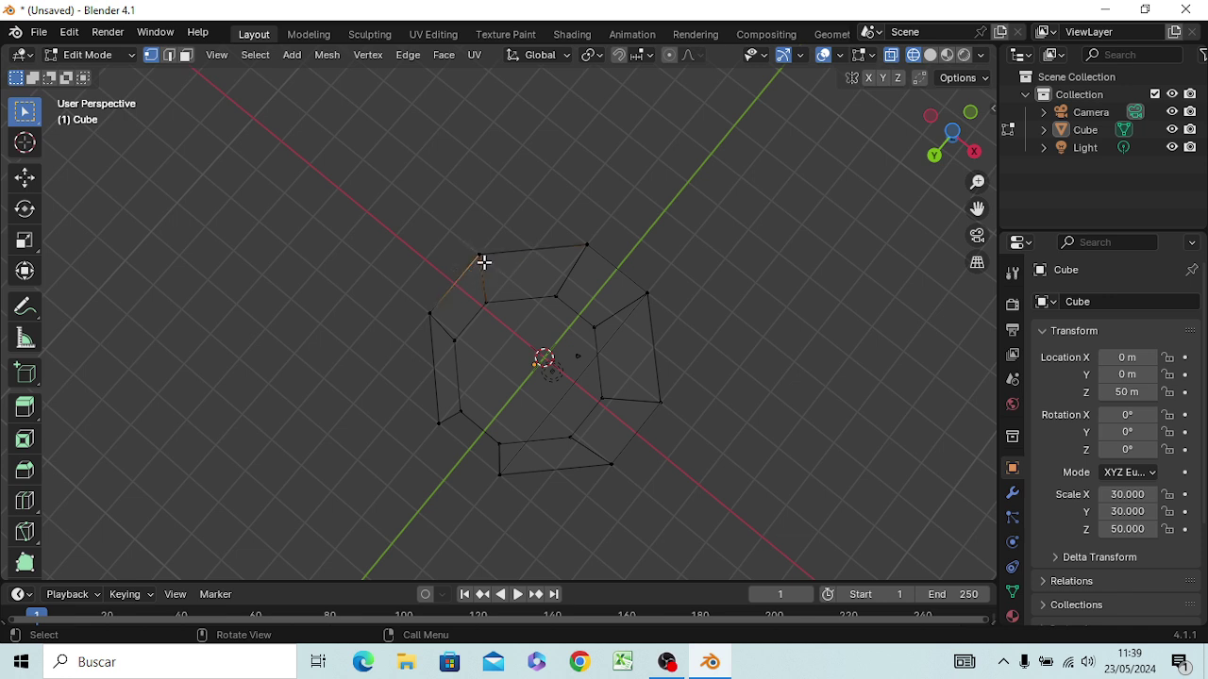
{"action": "key", "text": "x"}
{"action": "left_click", "coordinate": [541, 276]}
Step: Try to select the two bottom corners of the missing side face by picking the shortest path between them
{"action": "right_click", "coordinate": [481, 254], "text": "ctrl"}
{"action": "left_click", "coordinate": [587, 247], "text": "ctrl"}
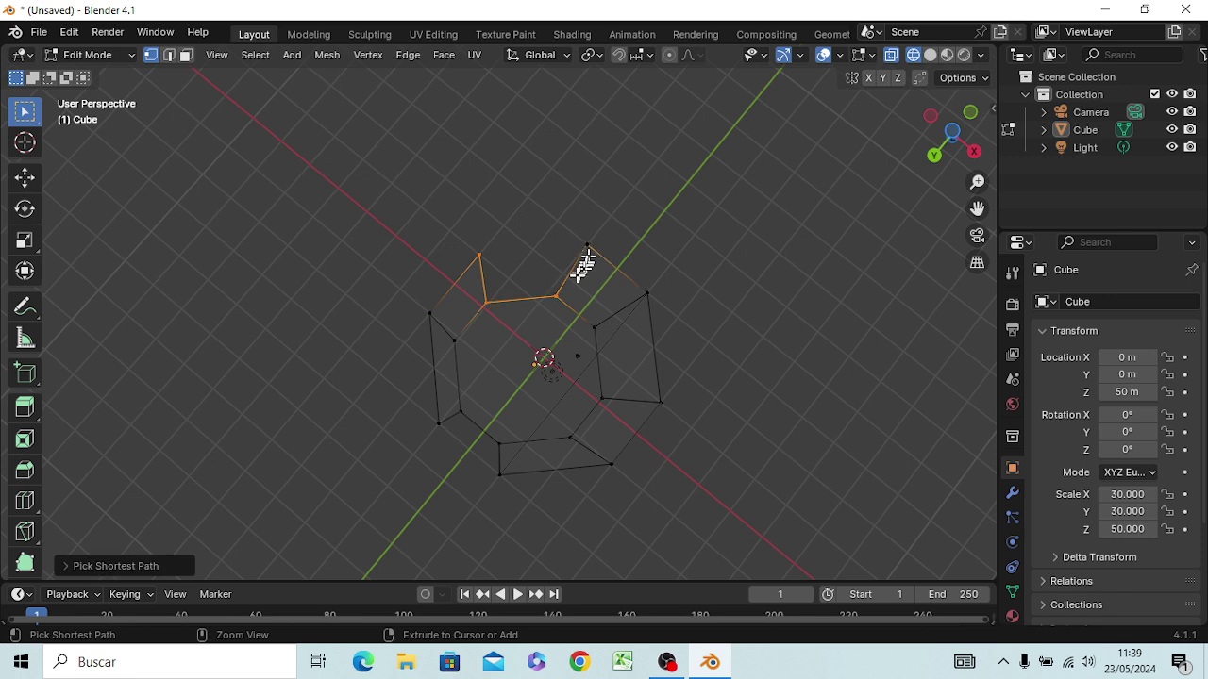
{"action": "left_click", "coordinate": [587, 242], "text": "ctrl"}
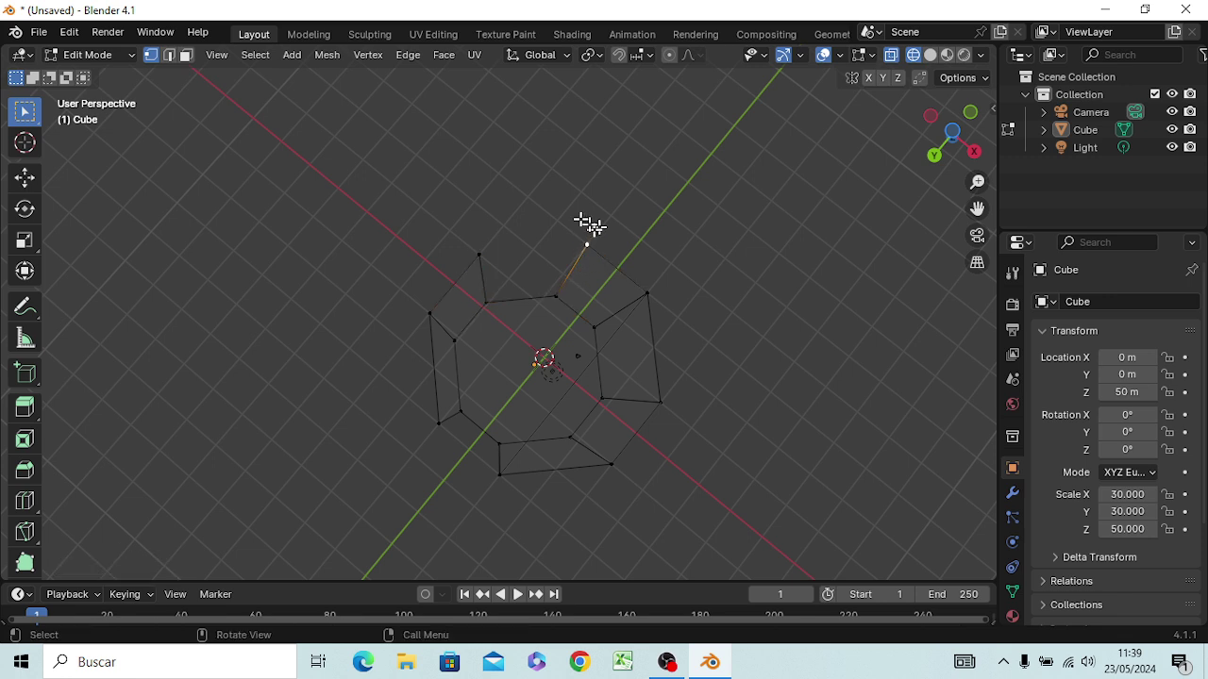
{"action": "left_click", "coordinate": [479, 255], "text": "ctrl"}
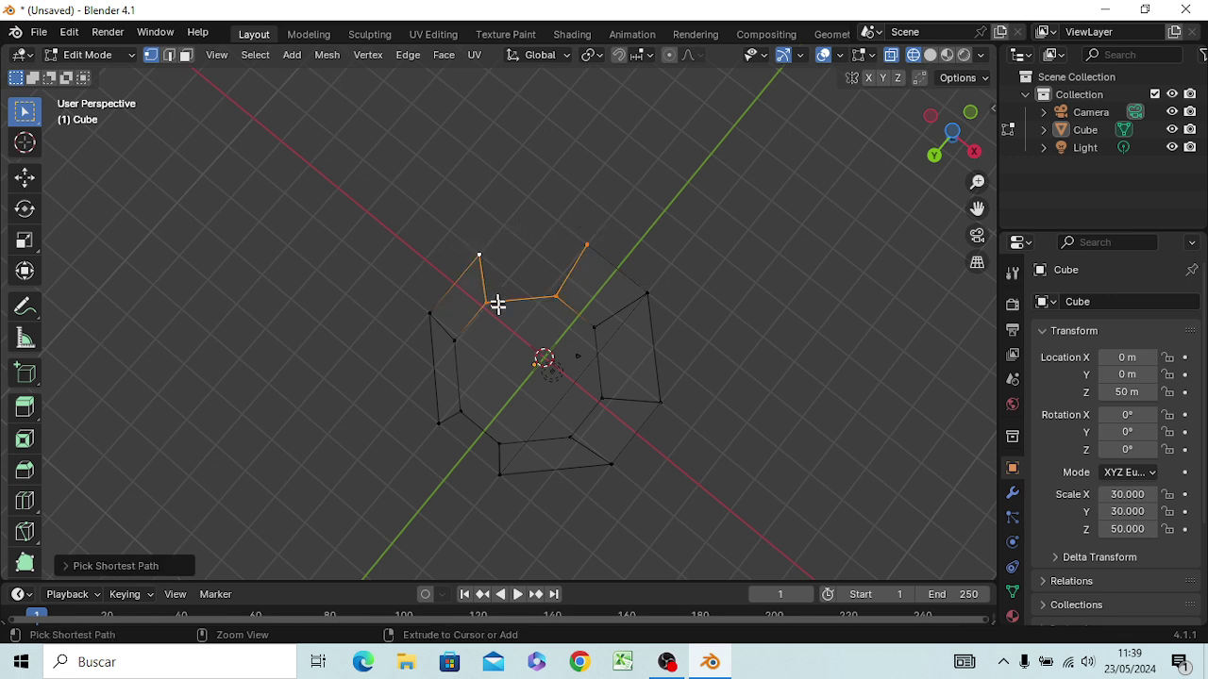
{"action": "left_click", "coordinate": [489, 304], "text": "ctrl"}
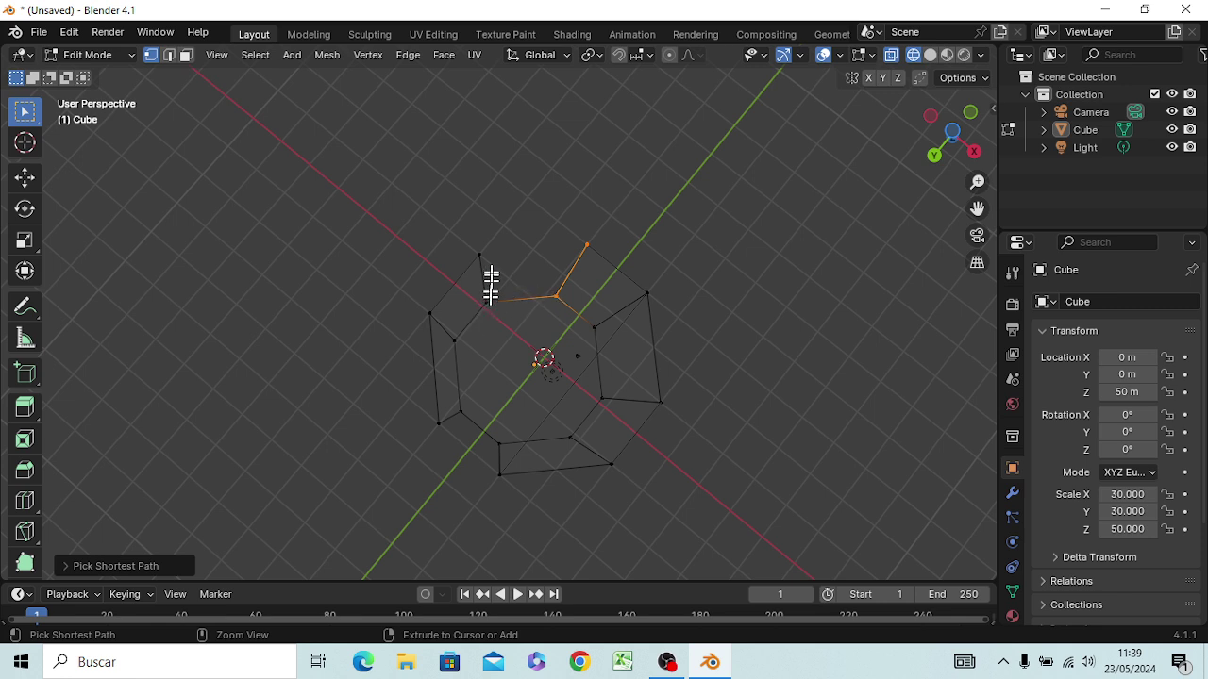
{"action": "left_click", "coordinate": [505, 259], "text": "ctrl"}
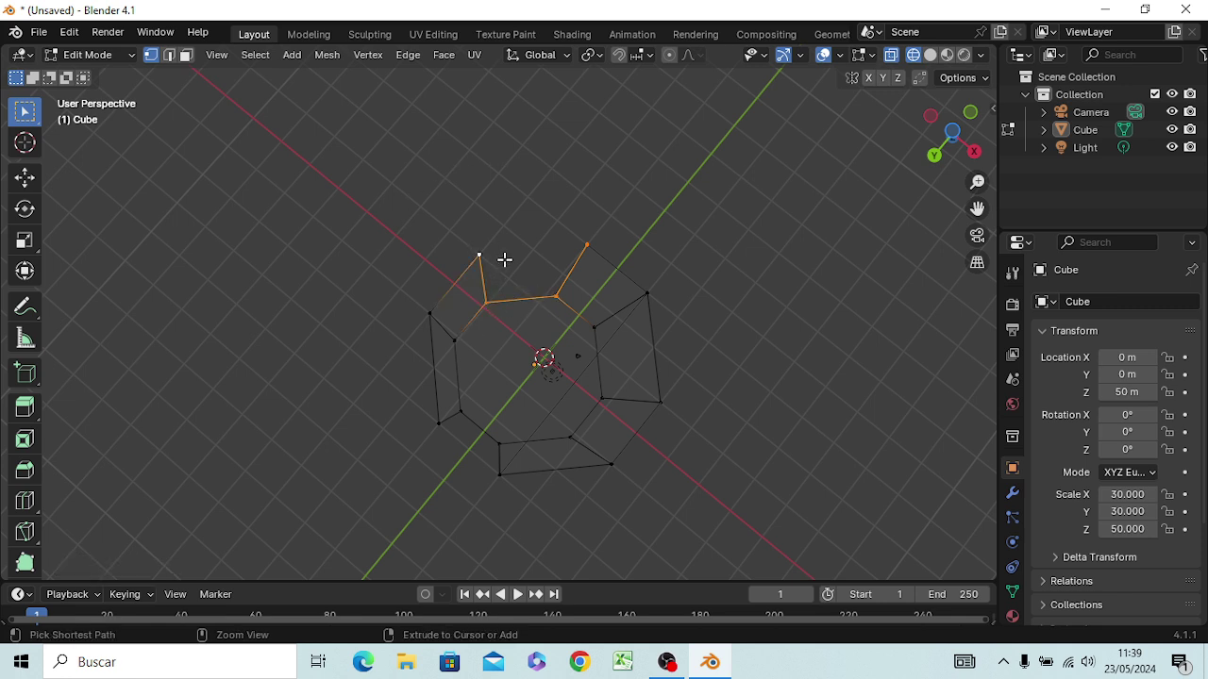
{"action": "left_click", "coordinate": [508, 259], "text": "ctrl"}
{"action": "left_click", "coordinate": [507, 259], "text": "ctrl"}
{"action": "left_click", "coordinate": [508, 259], "text": "ctrl"}
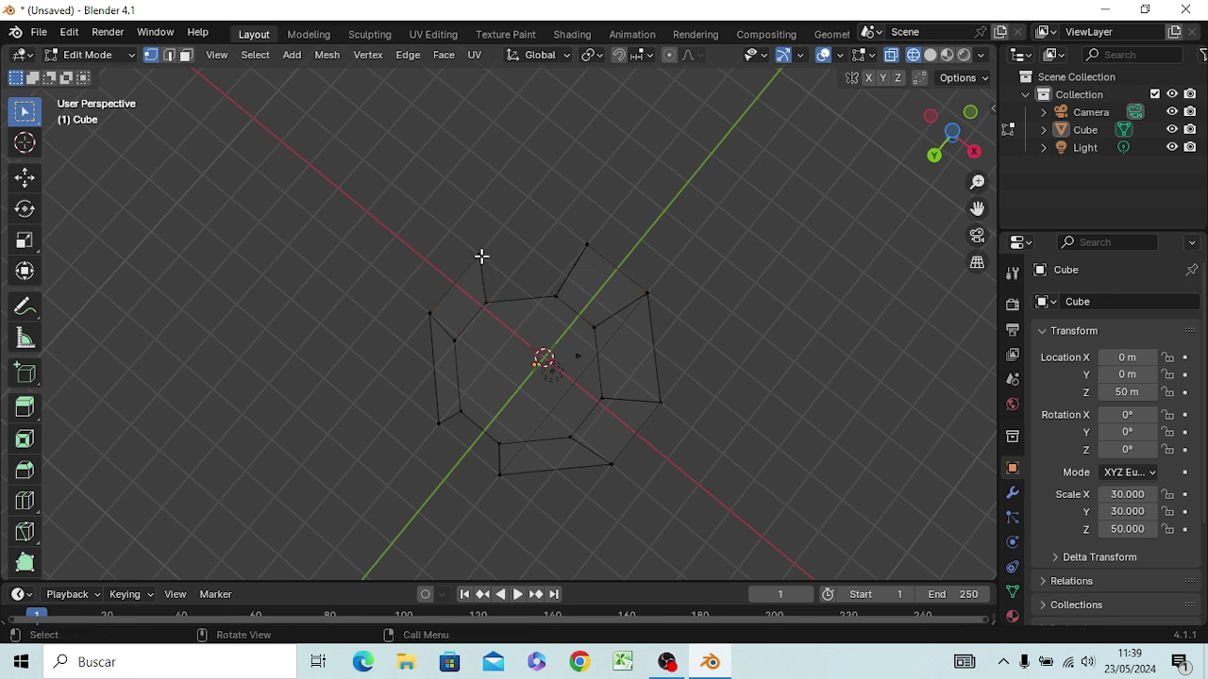
{"action": "left_click", "coordinate": [484, 256], "text": "ctrl"}
{"action": "left_click", "coordinate": [484, 256], "text": "ctrl"}
Step: Check the two bottom corners of the missing +Y side face for stray edges by selecting and deselecting each vertex
{"action": "middle_click_drag", "start_coordinate": [582, 280], "coordinate": [494, 480]}
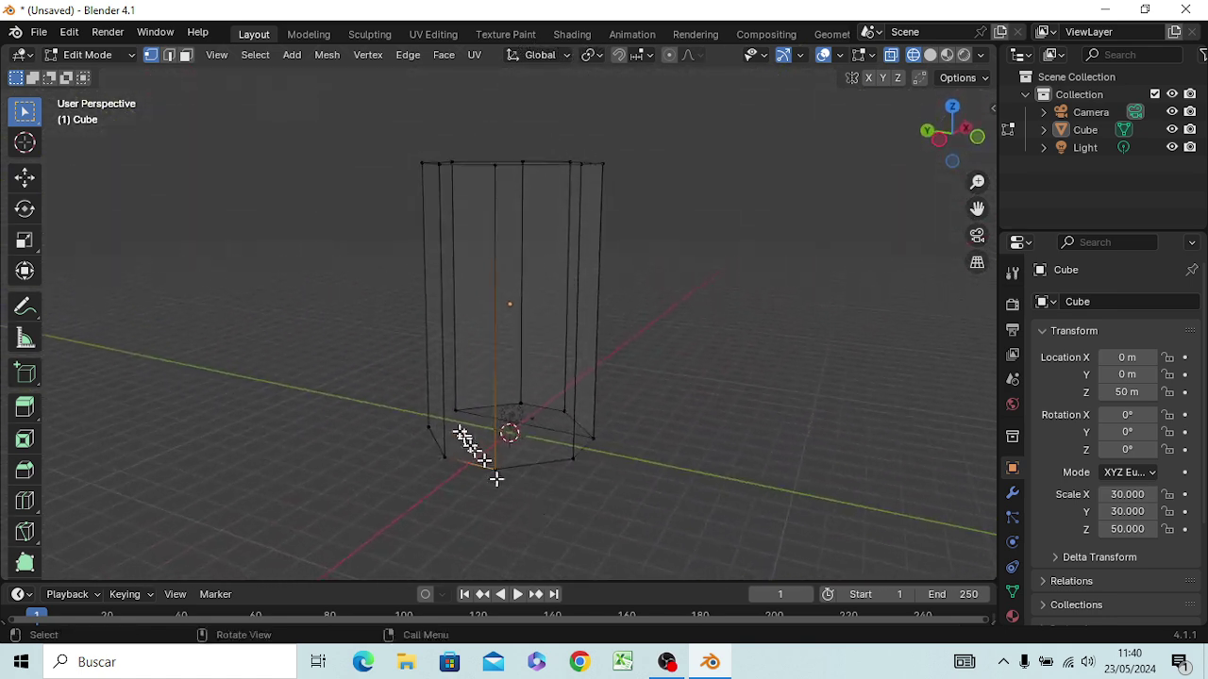
{"action": "left_click", "coordinate": [432, 427]}
{"action": "left_click", "coordinate": [456, 409], "text": "shift"}
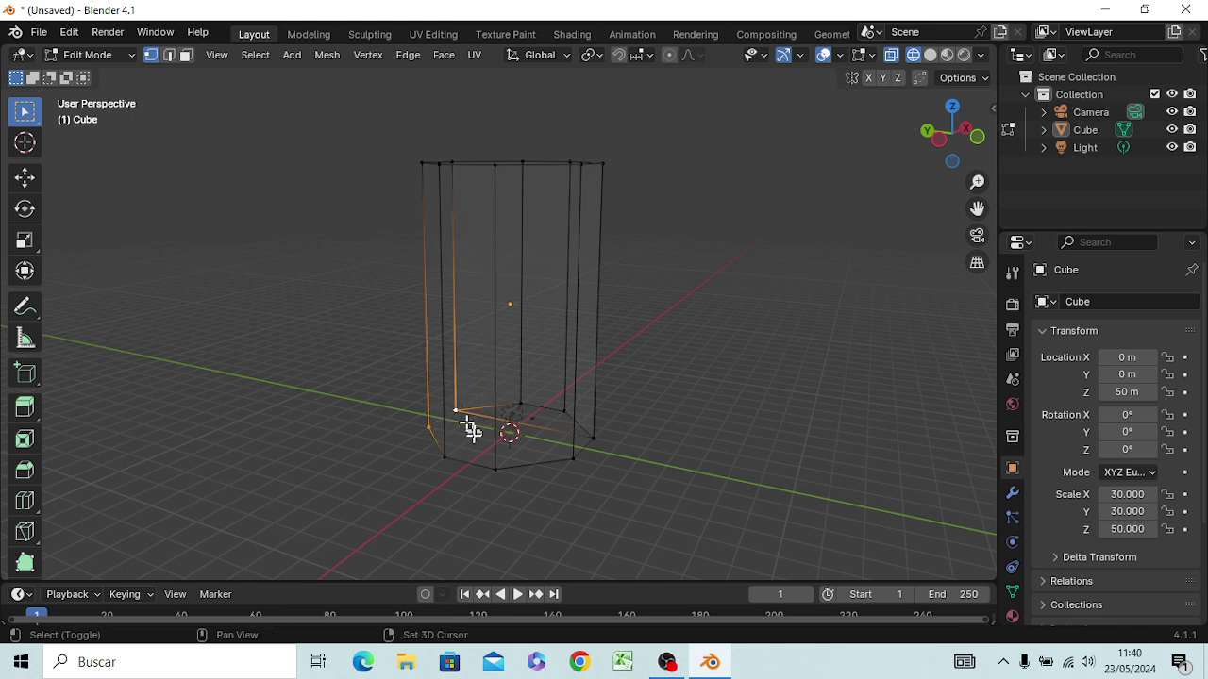
{"action": "left_click", "coordinate": [428, 429], "text": "shift"}
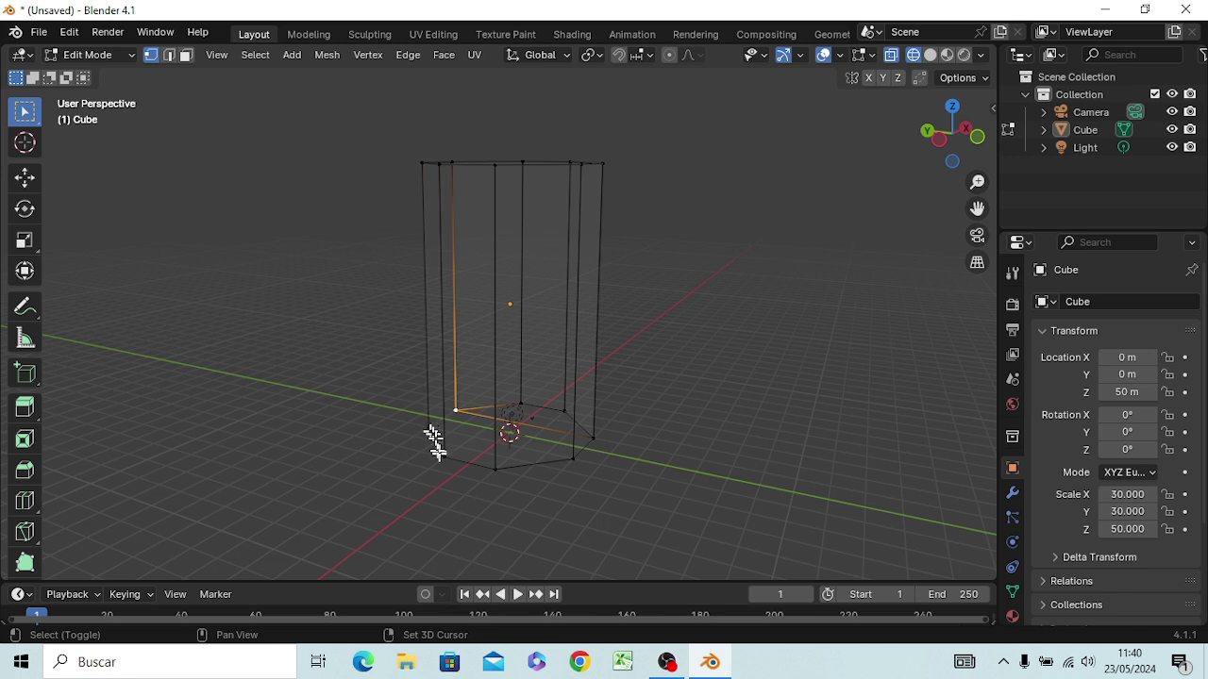
{"action": "left_click", "coordinate": [429, 429], "text": "shift"}
{"action": "left_click", "coordinate": [431, 427], "text": "shift"}
{"action": "left_click", "coordinate": [432, 428], "text": "shift"}
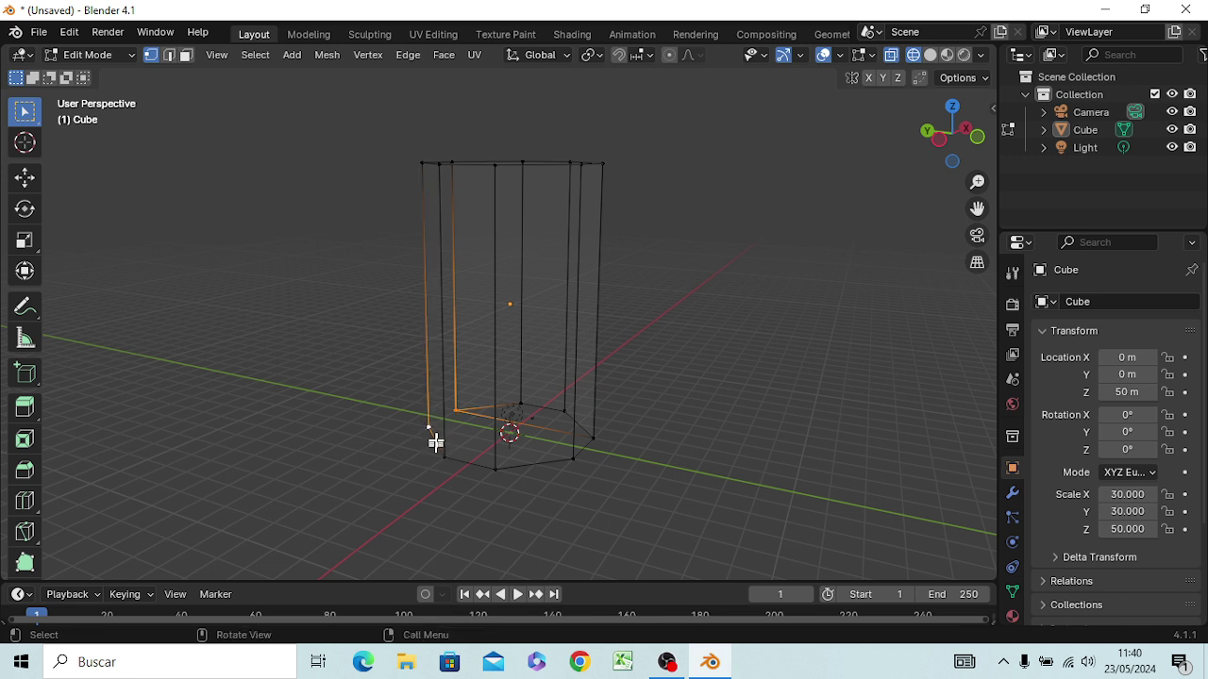
{"action": "left_click", "coordinate": [429, 426]}
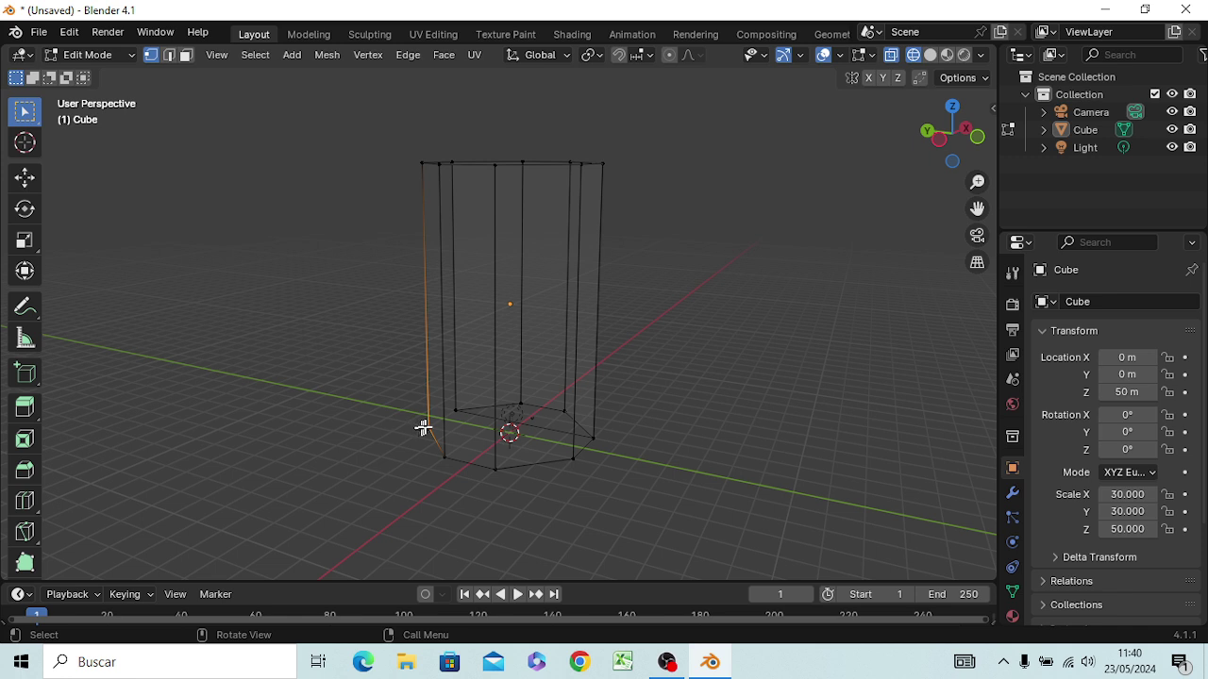
{"action": "left_click", "coordinate": [456, 410], "text": "shift"}
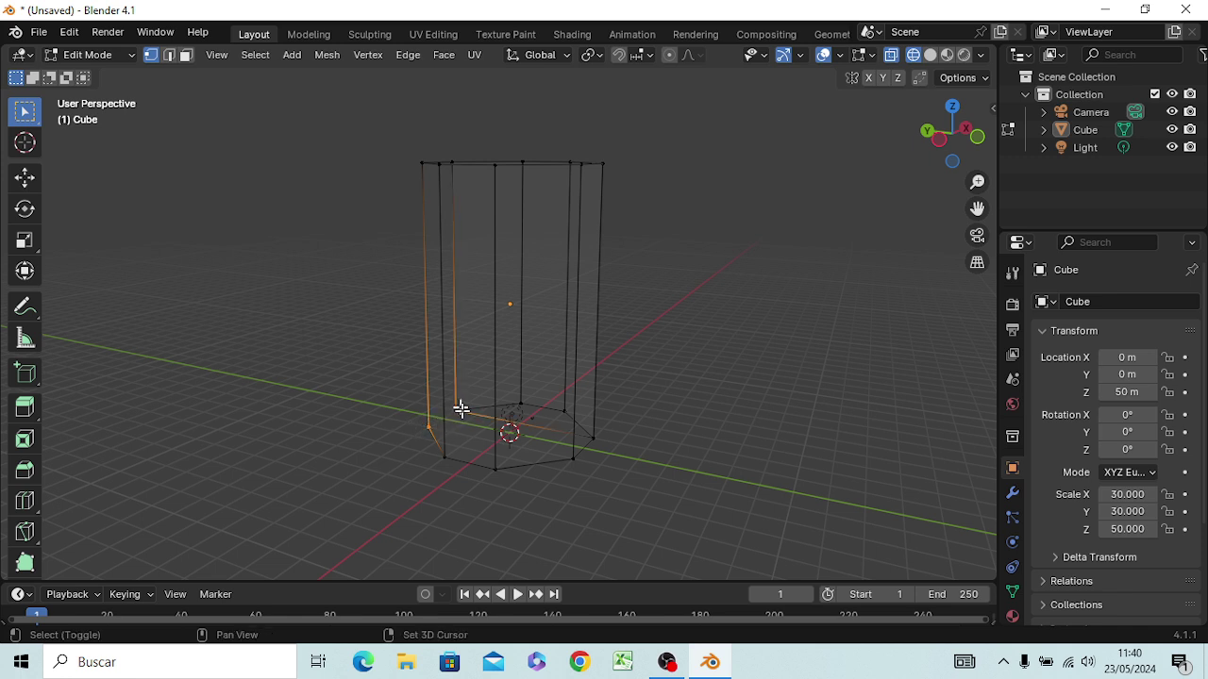
{"action": "left_click", "coordinate": [454, 412], "text": "shift"}
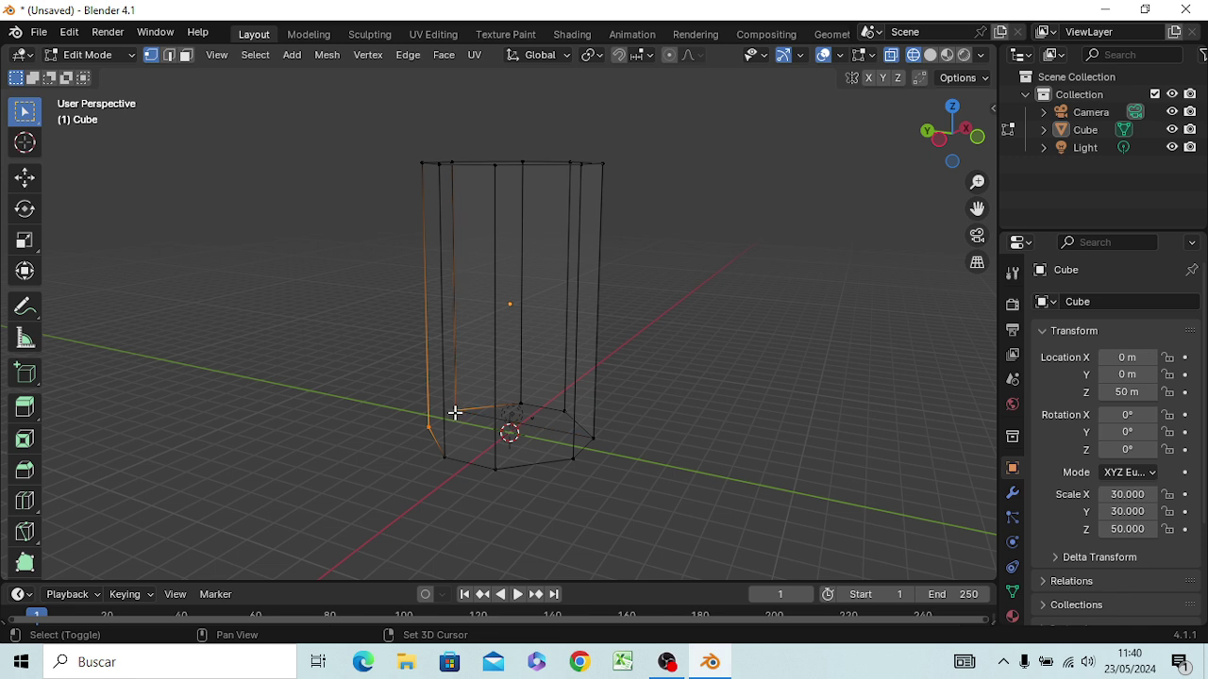
{"action": "left_click", "coordinate": [455, 412], "text": "shift"}
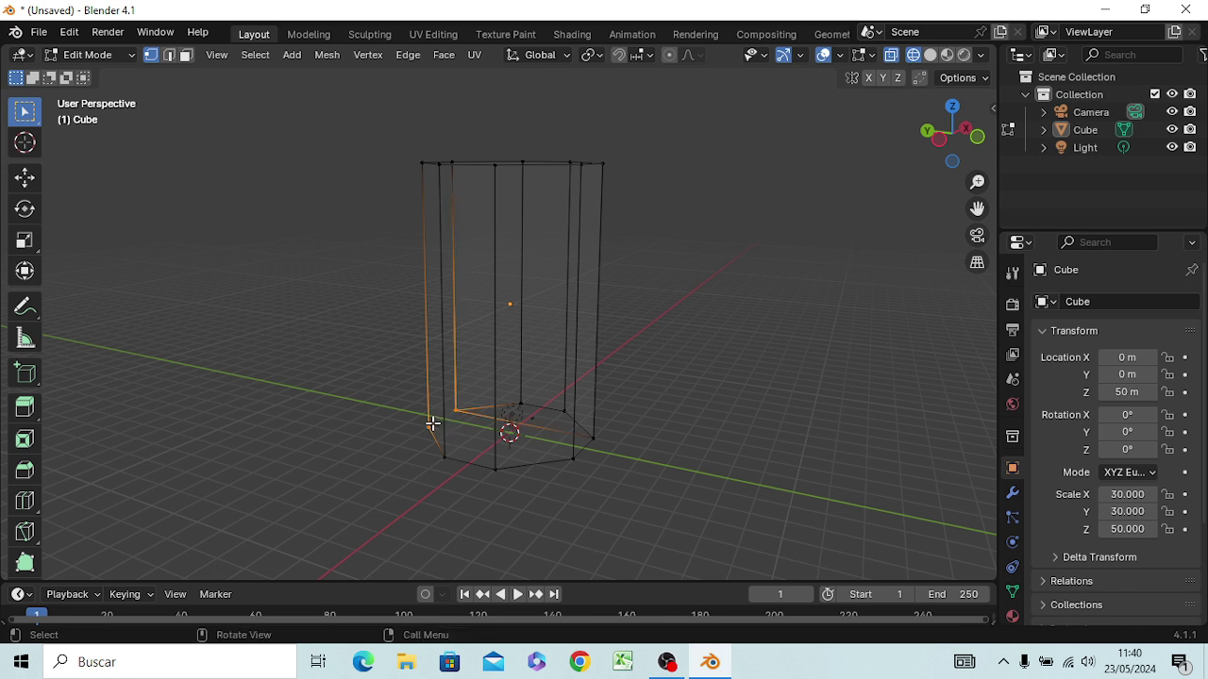
{"action": "left_click", "coordinate": [503, 439]}
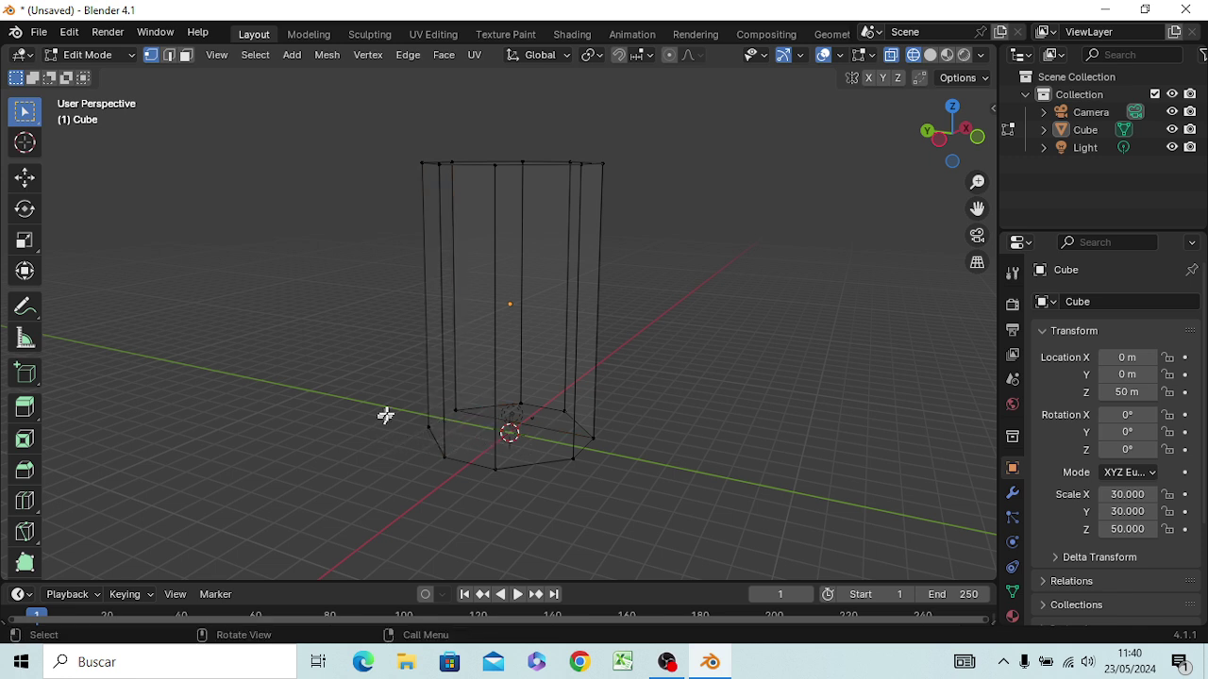
Step: Select the whole bottom rim to examine the edges between its vertices, and clear the selection
{"action": "left_click_drag", "start_coordinate": [390, 412], "coordinate": [623, 510]}
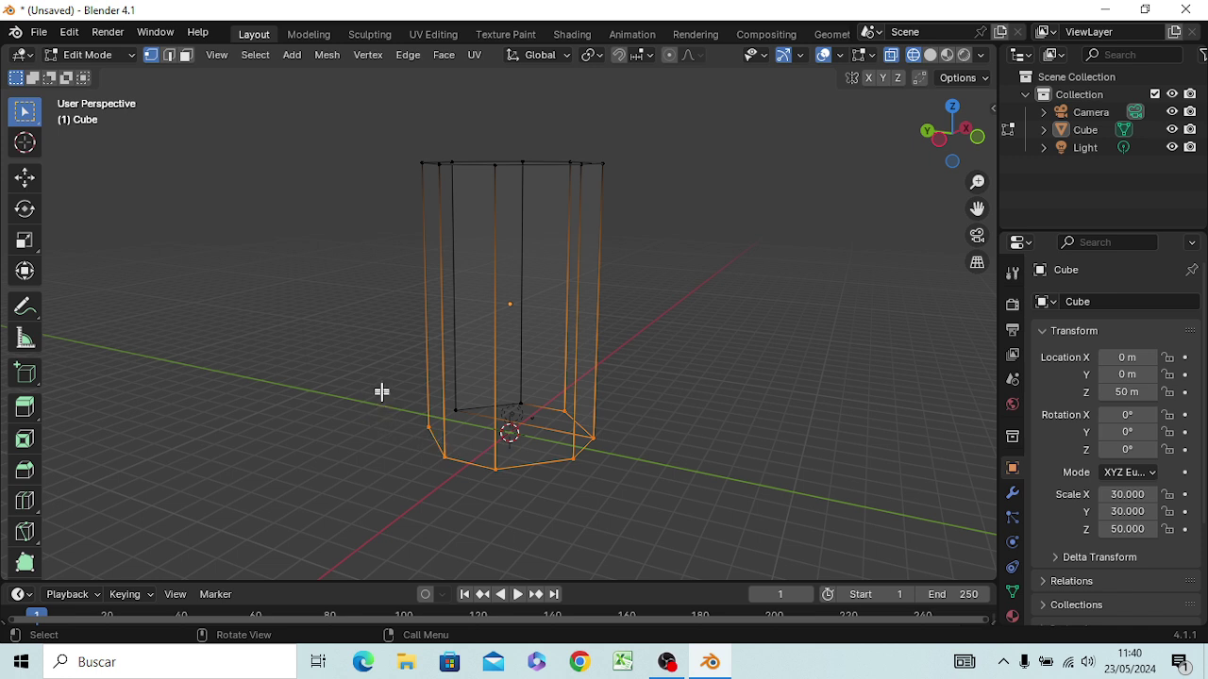
{"action": "left_click_drag", "start_coordinate": [381, 390], "coordinate": [620, 501]}
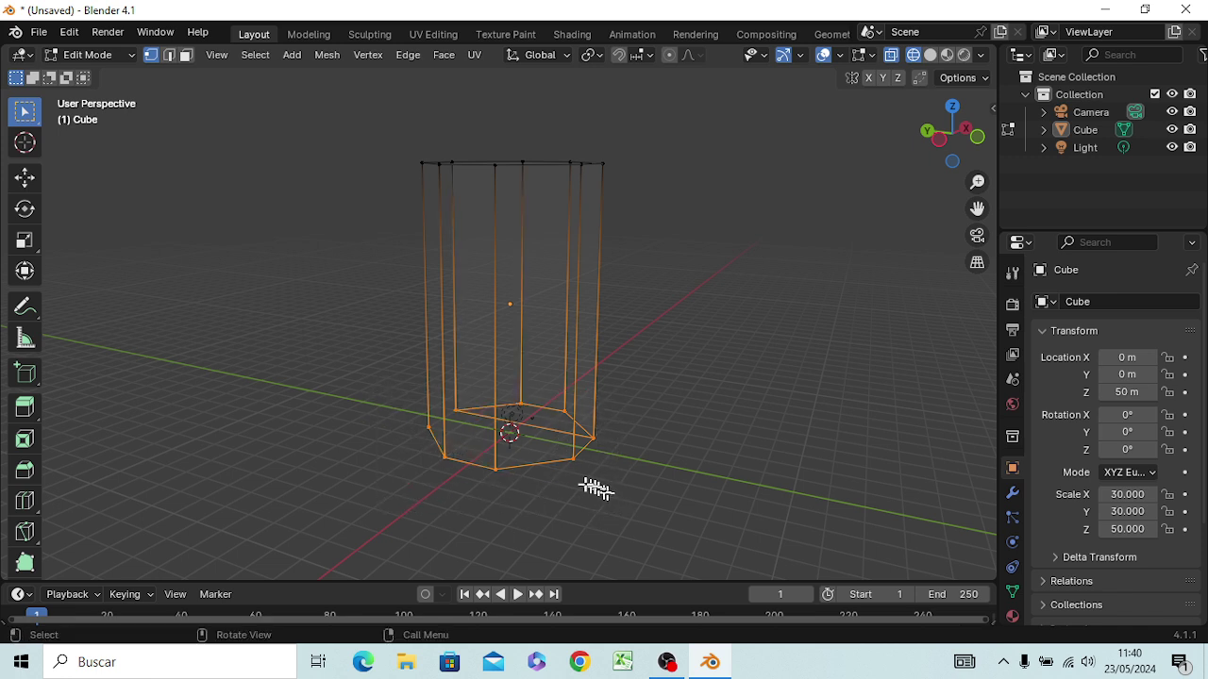
{"action": "key", "text": "alt+a"}
Step: Delete the stray edge crossing the bottom opening between the +X ends of the +Y and −Y sides
{"action": "left_click", "coordinate": [525, 423]}
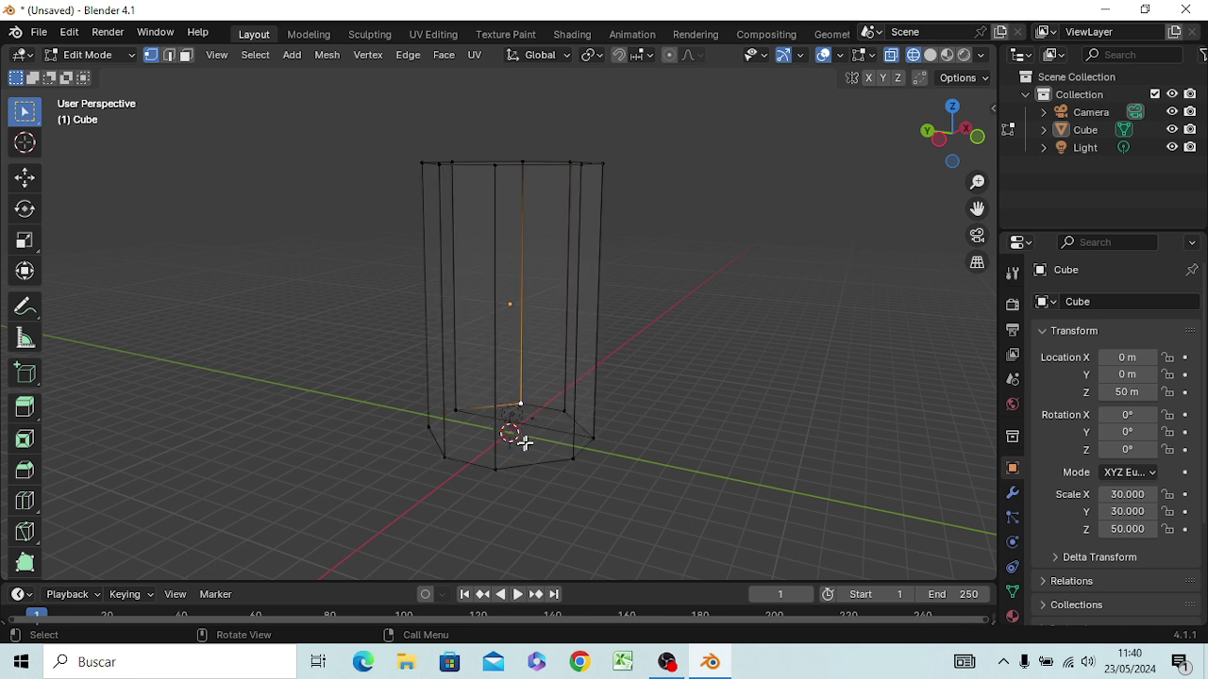
{"action": "left_click", "coordinate": [527, 431]}
{"action": "left_click", "coordinate": [532, 426]}
{"action": "key", "text": "2"}
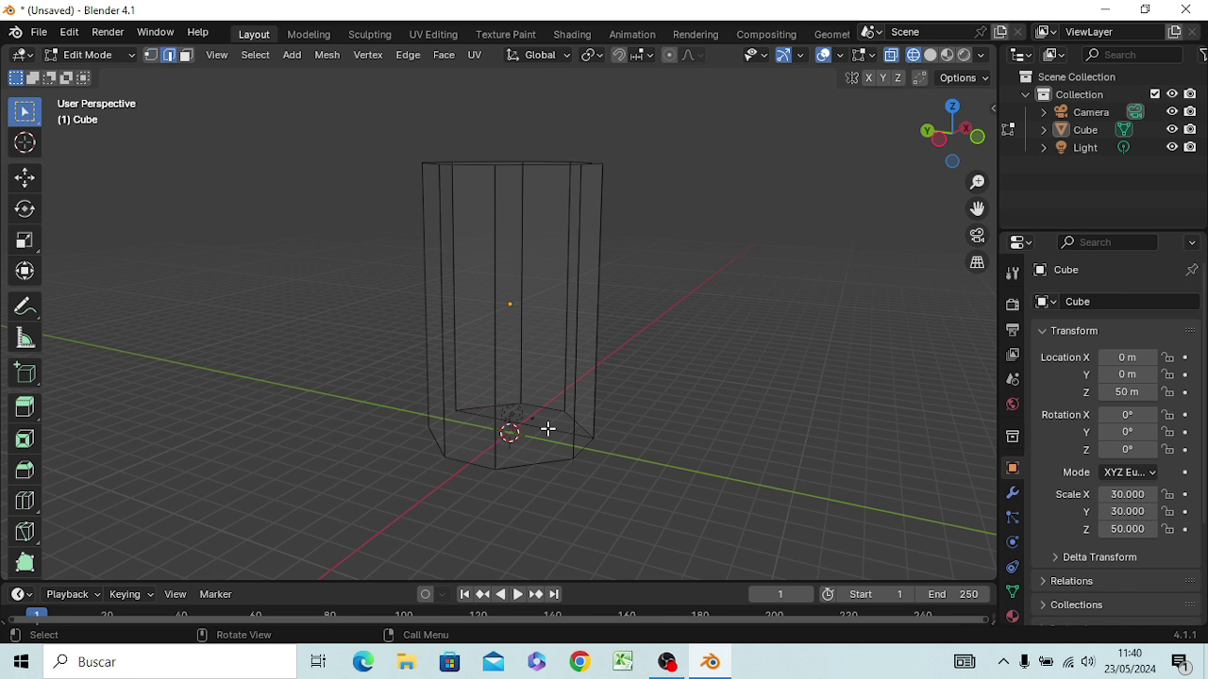
{"action": "left_click", "coordinate": [548, 429]}
{"action": "key", "text": "x"}
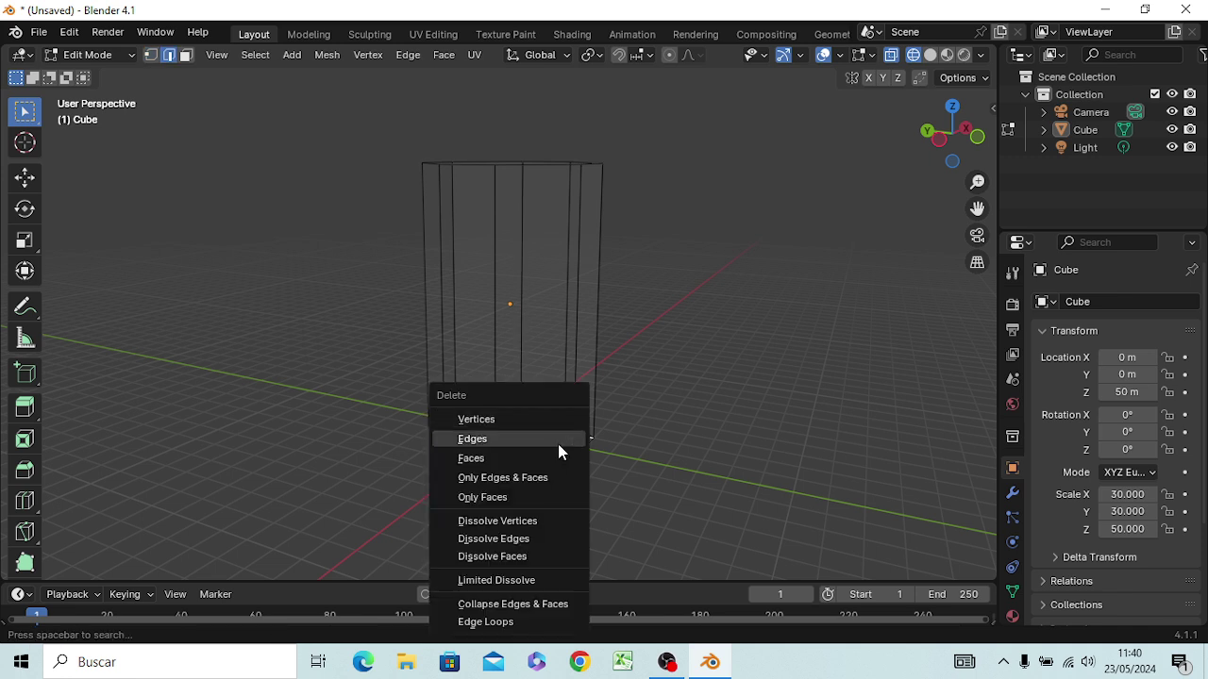
{"action": "left_click", "coordinate": [557, 443]}
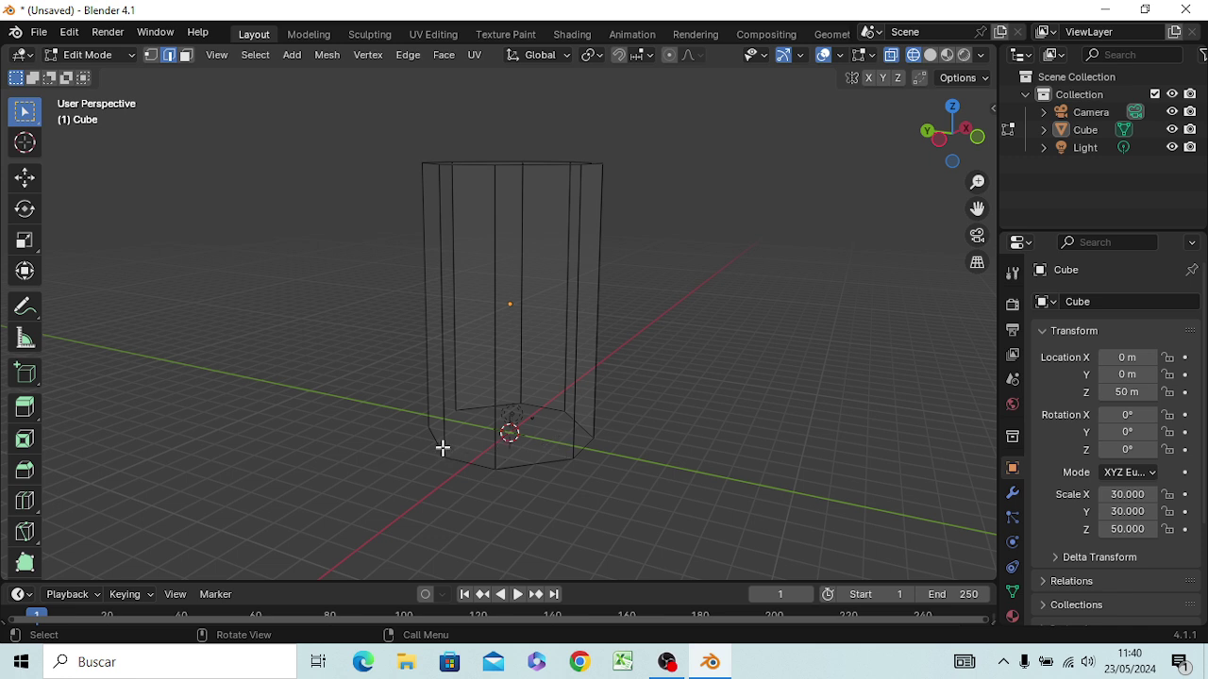
Step: Fill the missing +Y side with a face between its two bottom and two top corner vertices
{"action": "key", "text": "1"}
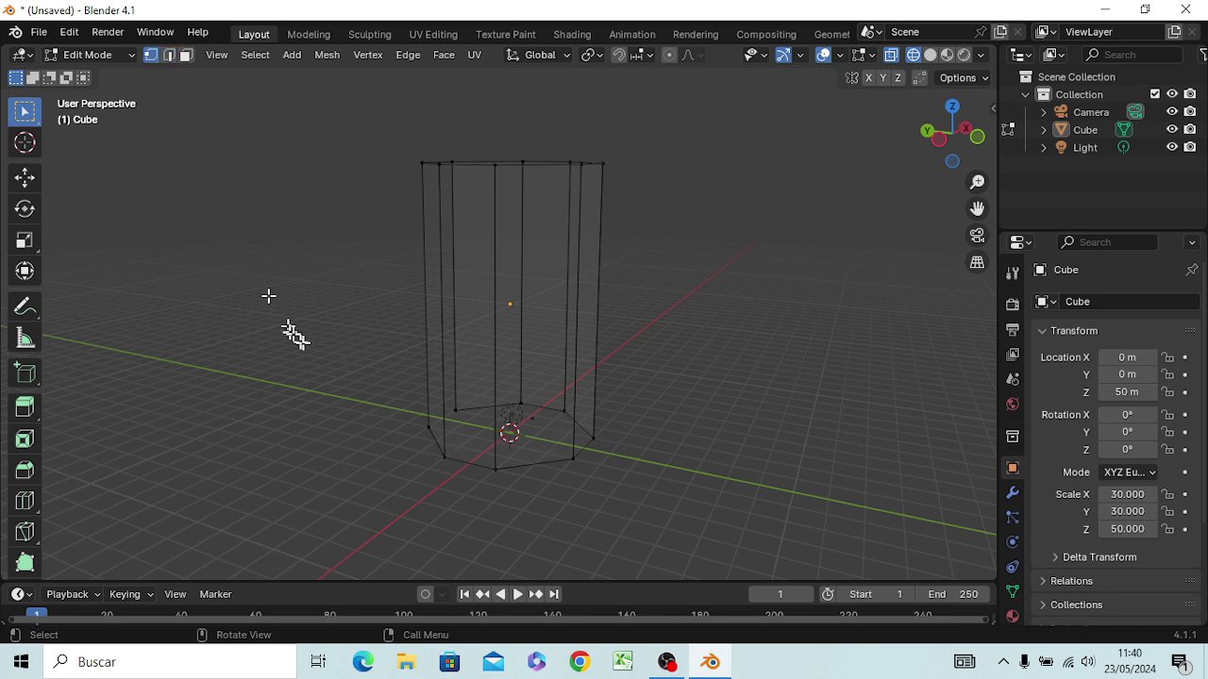
{"action": "left_click", "coordinate": [429, 426]}
{"action": "left_click", "coordinate": [454, 409], "text": "shift"}
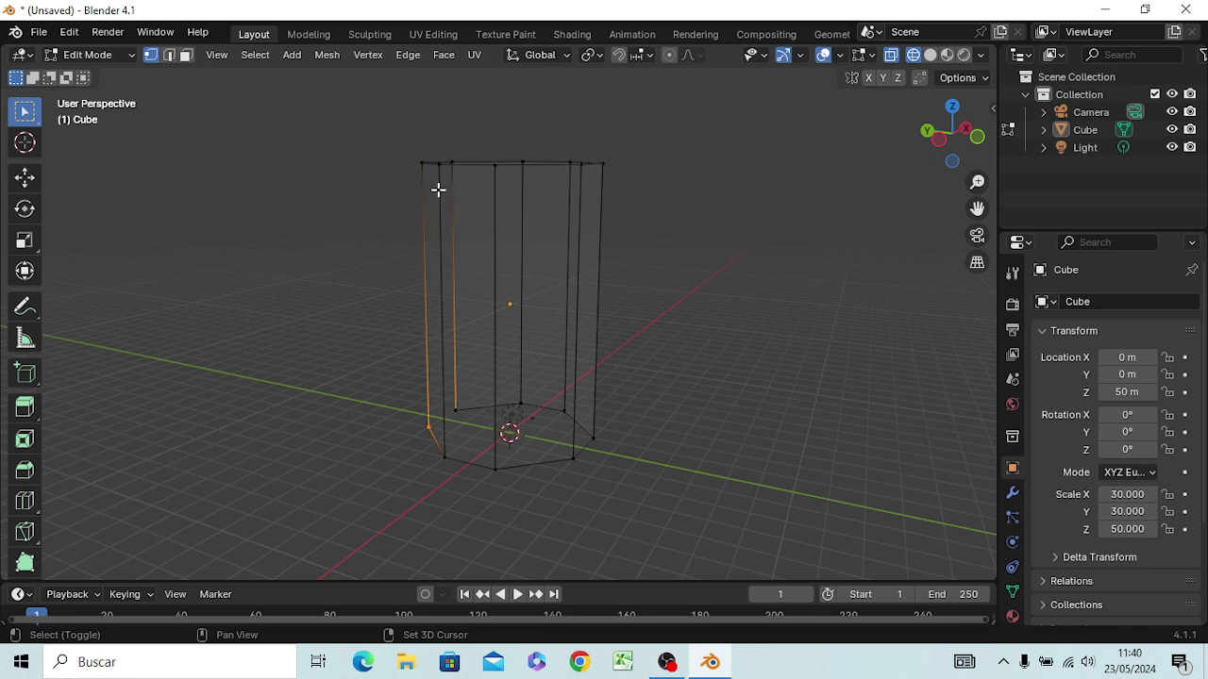
{"action": "mouse_move", "coordinate": [449, 254]}
{"action": "middle_mouse_down"}
{"action": "mouse_move", "coordinate": [447, 291]}
{"action": "mouse_move", "coordinate": [450, 256]}
{"action": "middle_mouse_up"}
{"action": "left_click", "coordinate": [451, 135], "text": "shift"}
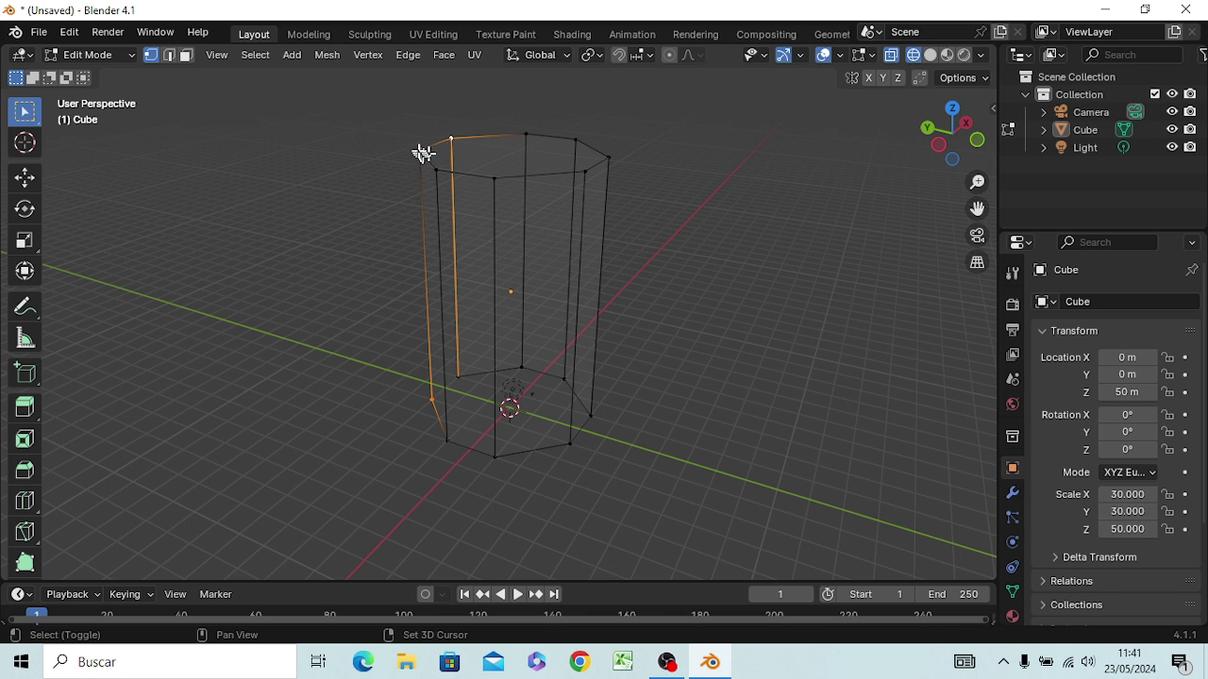
{"action": "left_click", "coordinate": [419, 149], "text": "shift"}
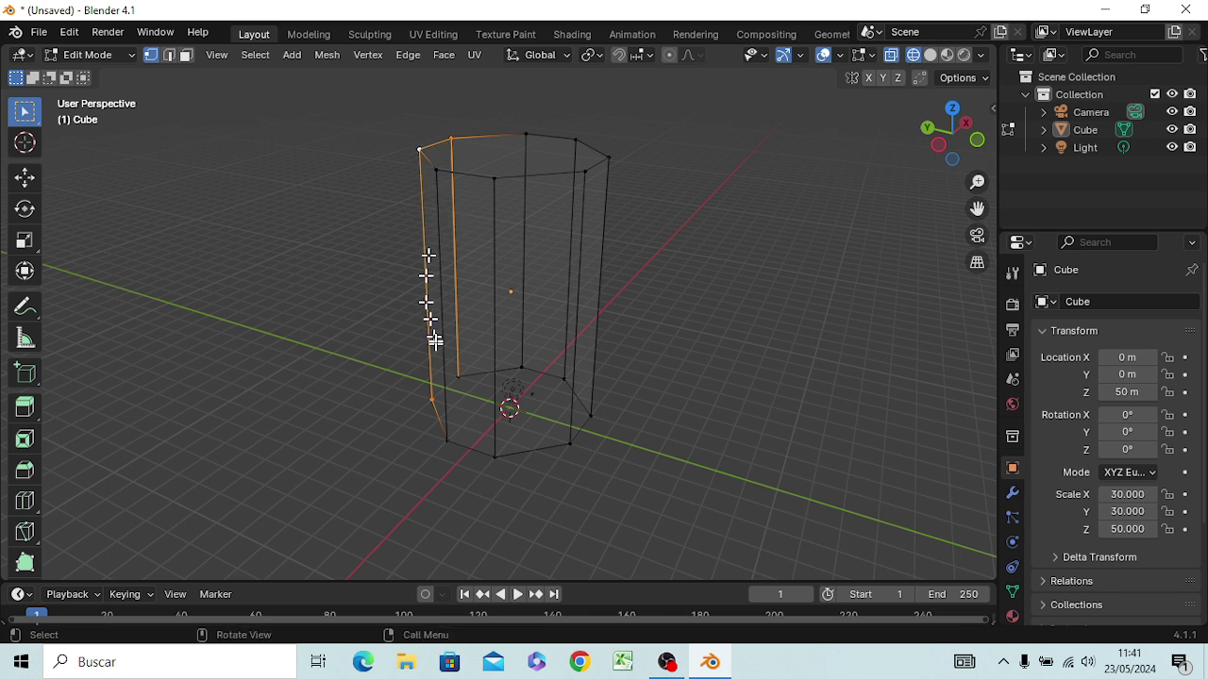
{"action": "left_click", "coordinate": [457, 378], "text": "shift"}
{"action": "key", "text": "f"}
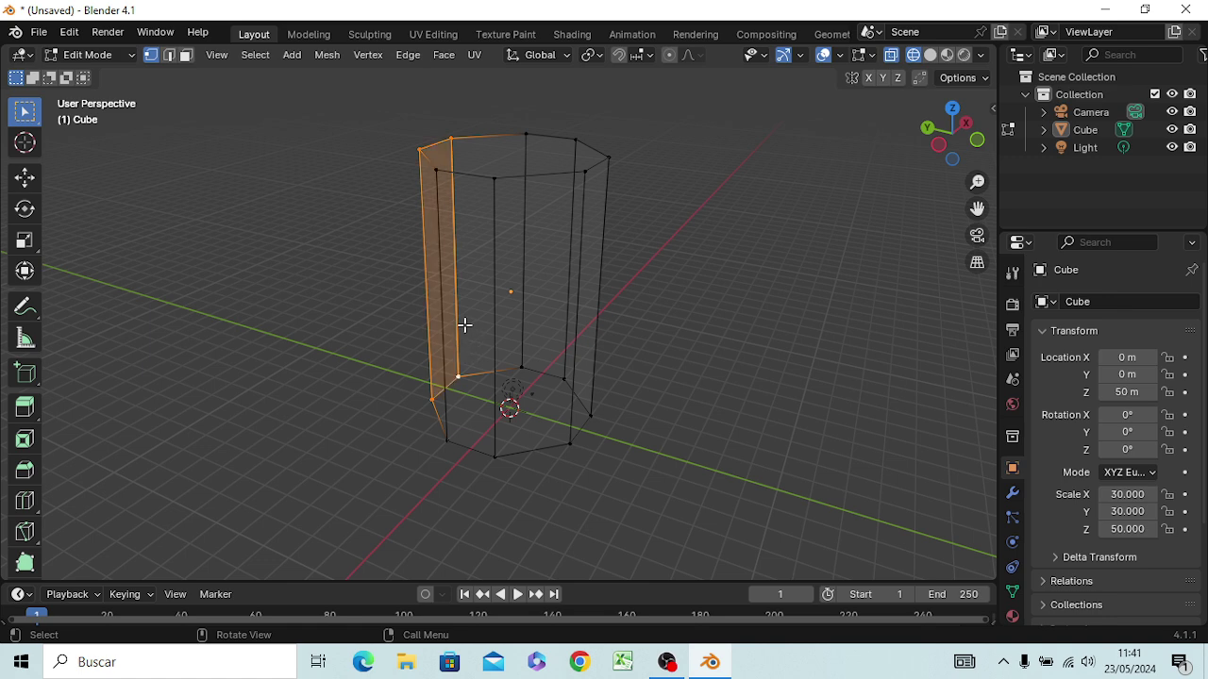
{"action": "left_click", "coordinate": [727, 410]}
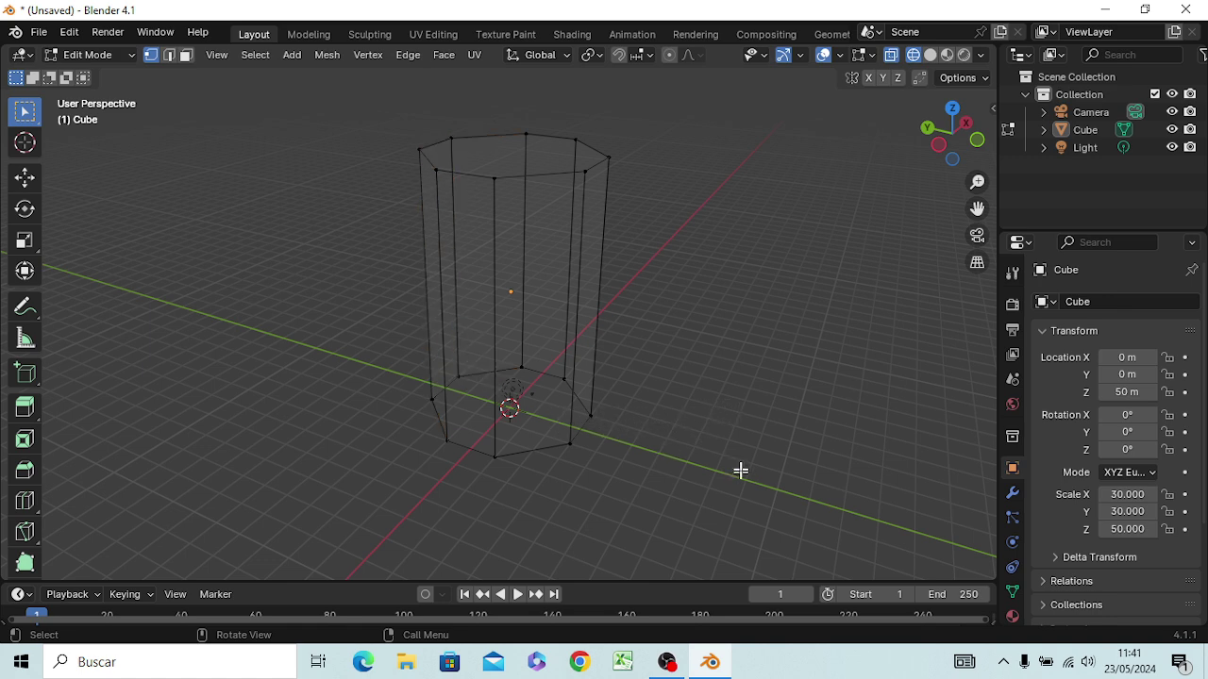
Step: Cap the open bottom with a single octagonal face made from all the bottom-rim vertices
{"action": "middle_click_drag", "start_coordinate": [742, 472], "coordinate": [728, 434]}
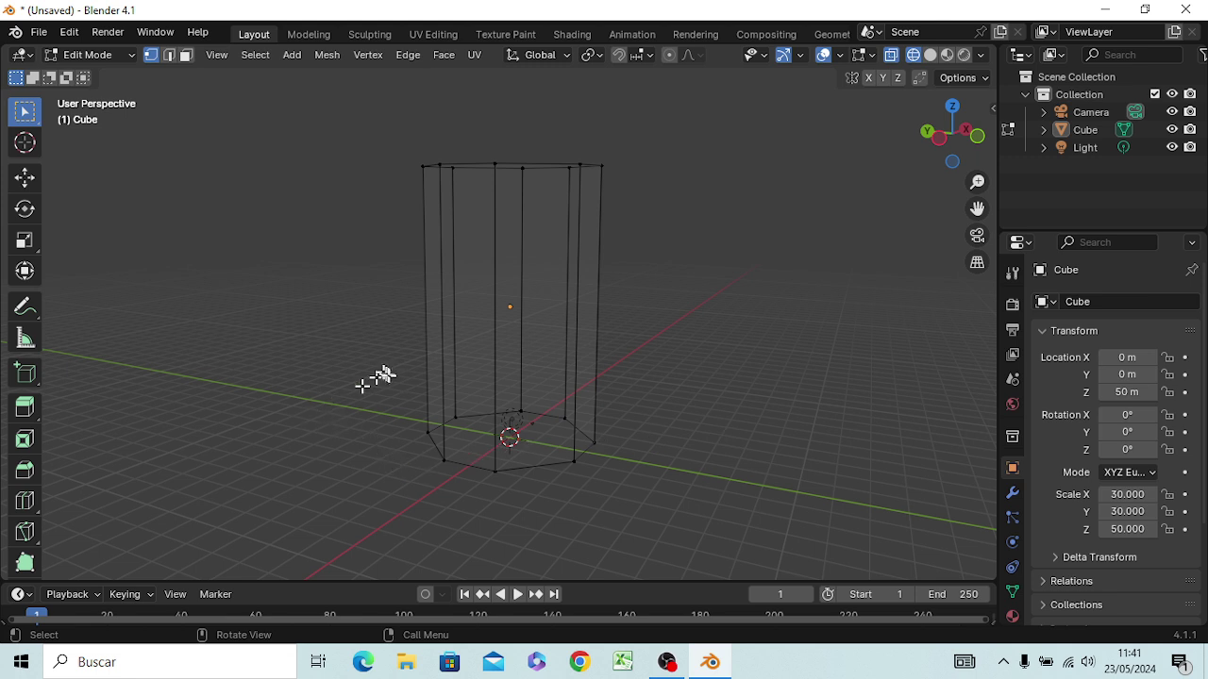
{"action": "left_click_drag", "start_coordinate": [388, 379], "coordinate": [689, 531]}
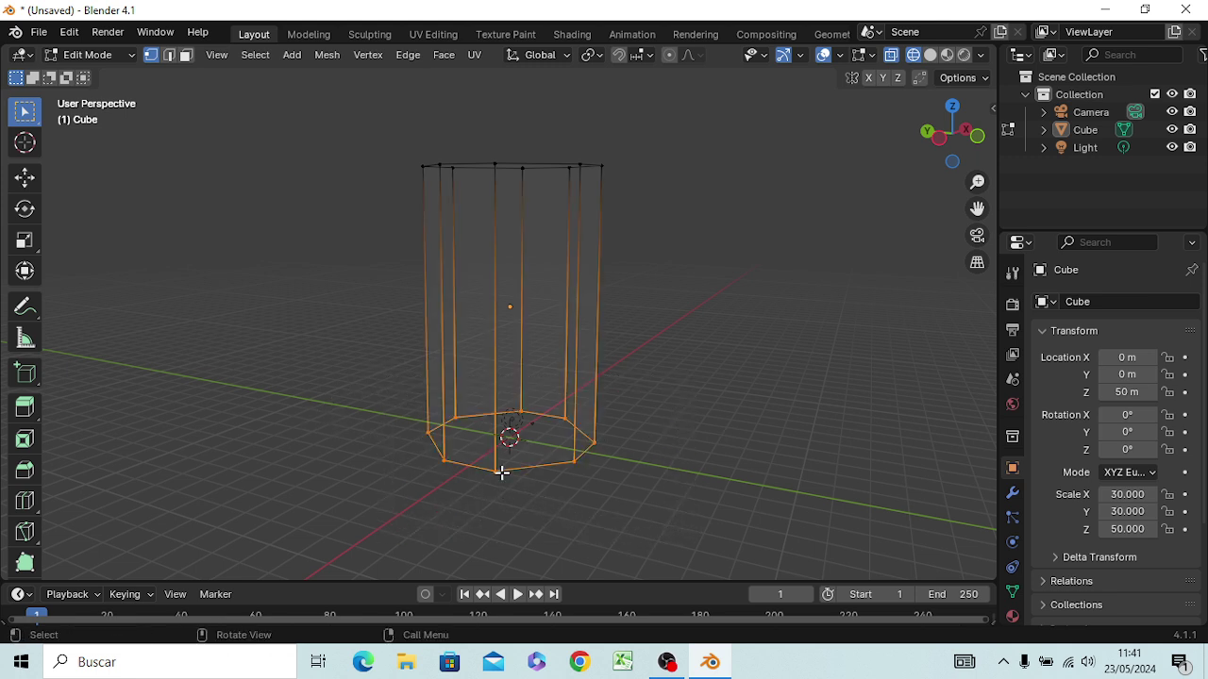
{"action": "key", "text": "f"}
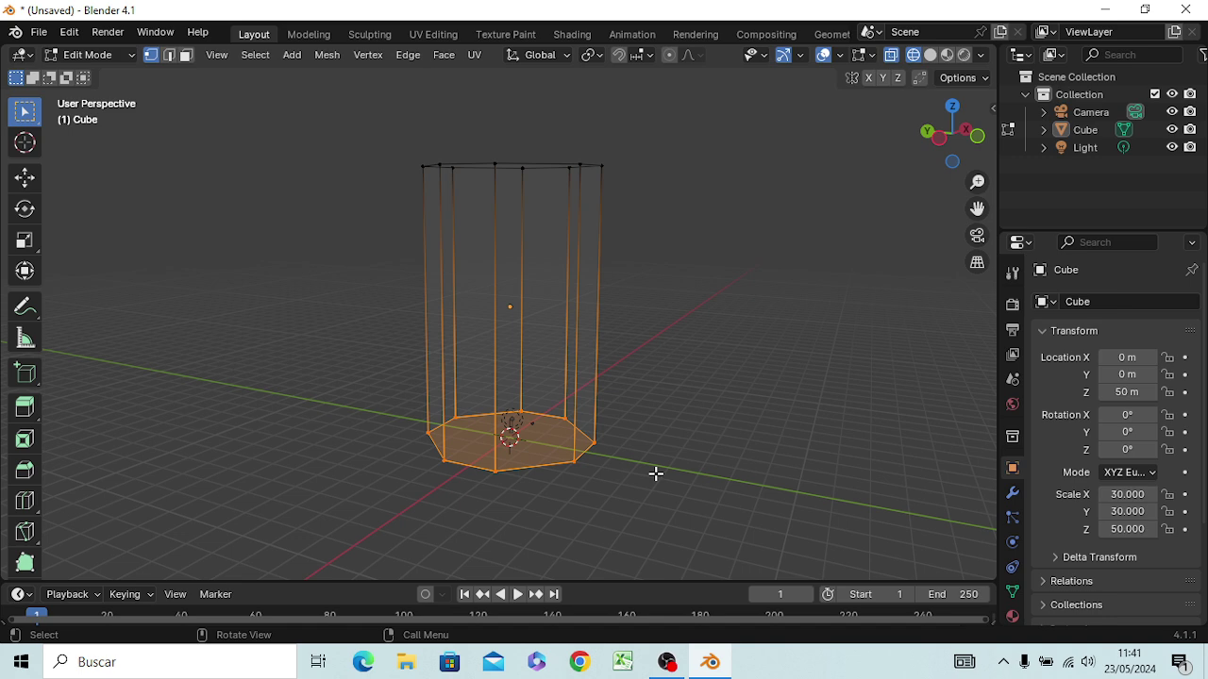
Step: Switch the viewport to solid shading, inspect the closed prism from around its sides and clear the selection
{"action": "mouse_move", "coordinate": [715, 453]}
{"action": "middle_mouse_down"}
{"action": "mouse_move", "coordinate": [701, 531]}
{"action": "mouse_move", "coordinate": [715, 485]}
{"action": "middle_mouse_up"}
{"action": "key", "text": "z"}
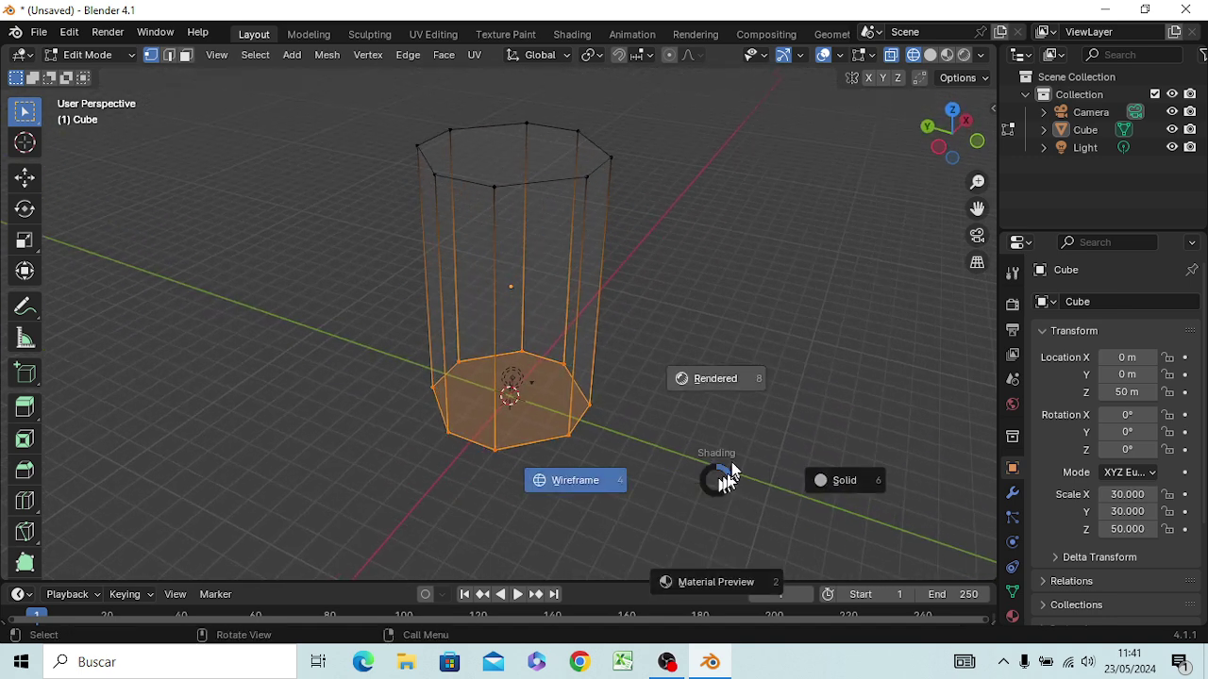
{"action": "left_click", "coordinate": [829, 488]}
{"action": "mouse_move", "coordinate": [623, 493]}
{"action": "middle_mouse_down"}
{"action": "mouse_move", "coordinate": [641, 216]}
{"action": "mouse_move", "coordinate": [623, 437]}
{"action": "mouse_move", "coordinate": [688, 405]}
{"action": "mouse_move", "coordinate": [421, 496]}
{"action": "mouse_move", "coordinate": [483, 448]}
{"action": "mouse_move", "coordinate": [503, 390]}
{"action": "mouse_move", "coordinate": [532, 410]}
{"action": "mouse_move", "coordinate": [575, 394]}
{"action": "mouse_move", "coordinate": [642, 402]}
{"action": "mouse_move", "coordinate": [663, 425]}
{"action": "mouse_move", "coordinate": [494, 399]}
{"action": "mouse_move", "coordinate": [617, 369]}
{"action": "mouse_move", "coordinate": [595, 386]}
{"action": "middle_mouse_up"}
{"action": "left_click", "coordinate": [695, 391]}
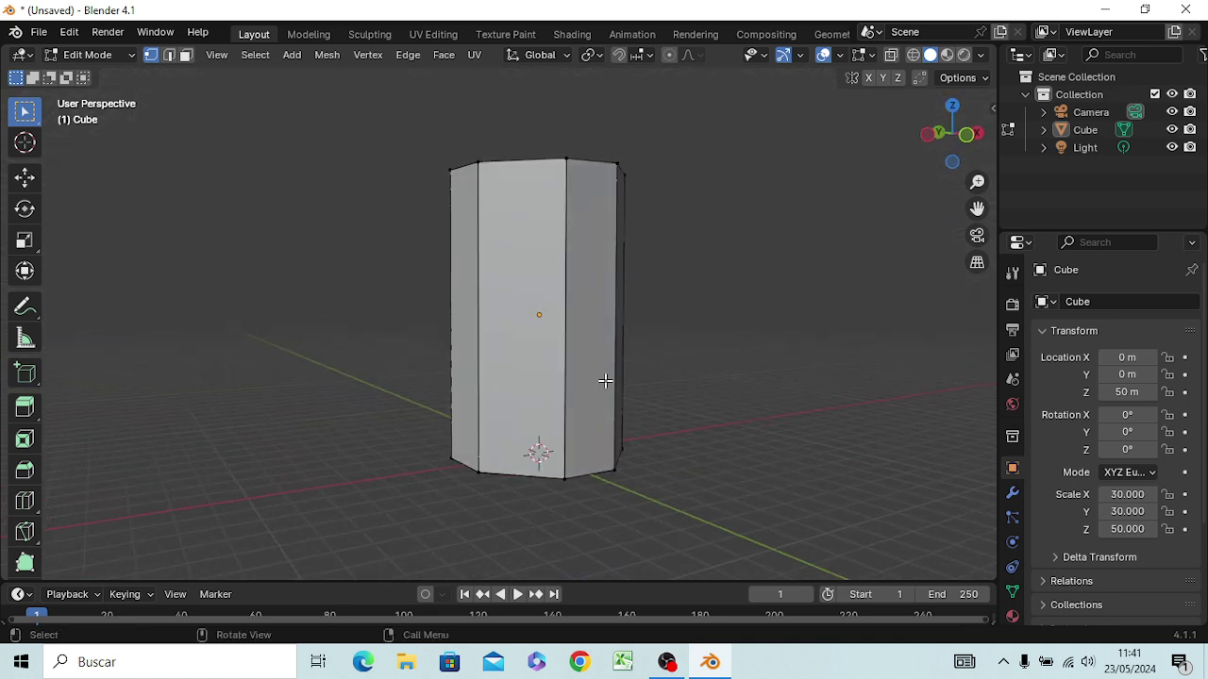
Step: In the front view, add six evenly spaced horizontal loop cuts on the diagonal face between the +X and −Y sides
{"action": "key", "text": "KP_1"}
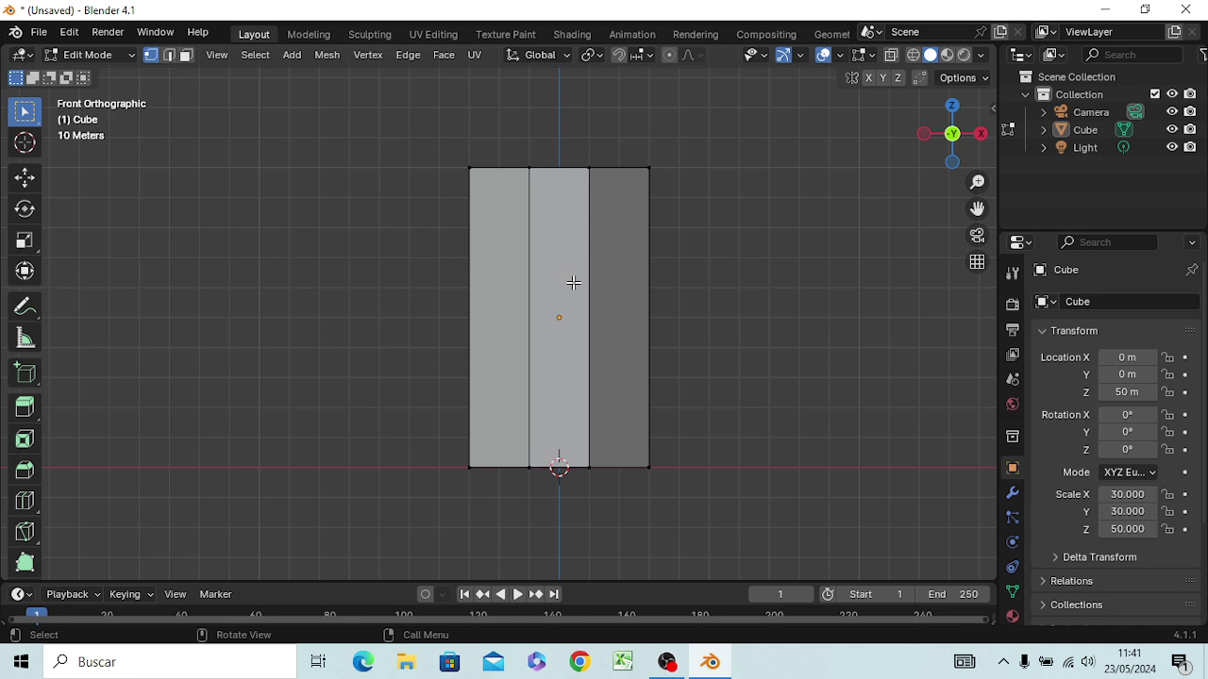
{"action": "key", "text": "ctrl"}
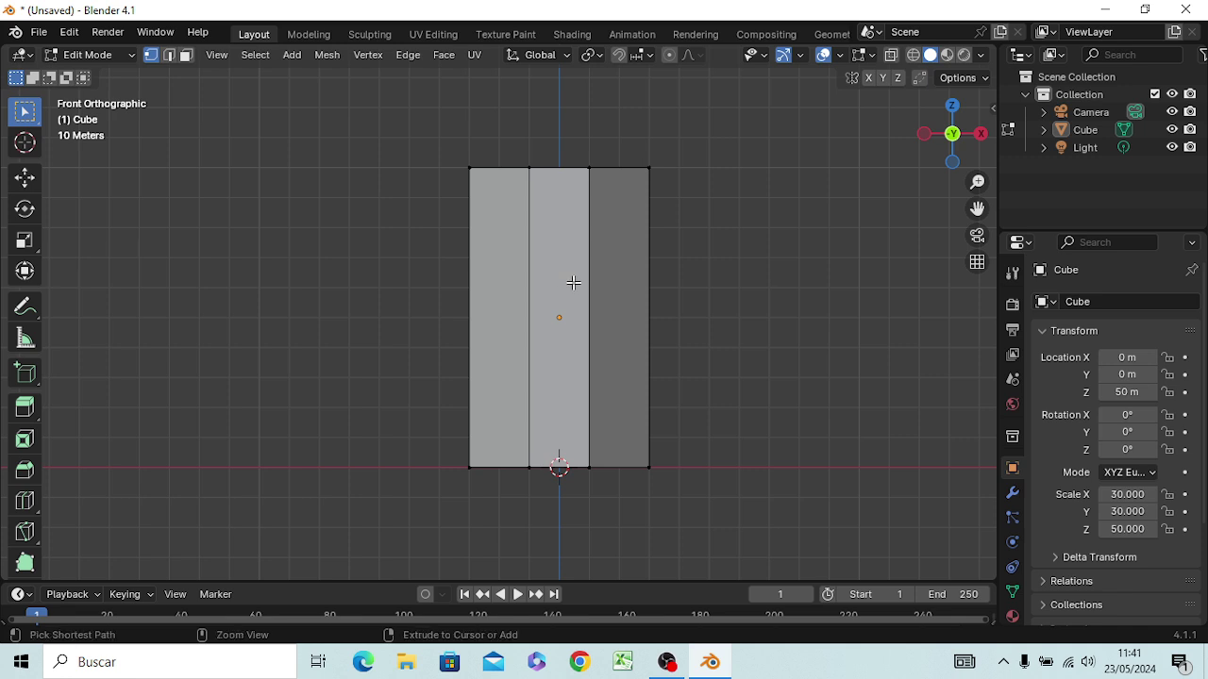
{"action": "key", "text": "ctrl+r"}
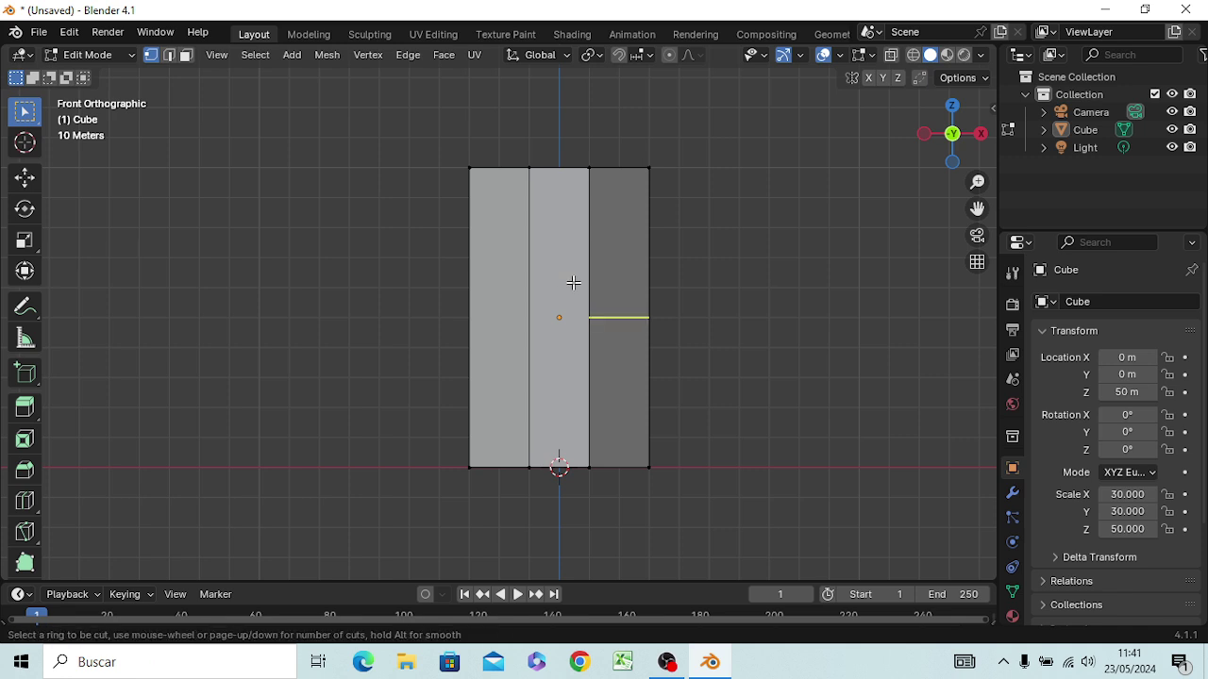
{"action": "scroll", "coordinate": [573, 283], "scroll_direction": "up", "scroll_amount": 1}
{"action": "scroll", "coordinate": [573, 283], "scroll_direction": "up", "scroll_amount": 1}
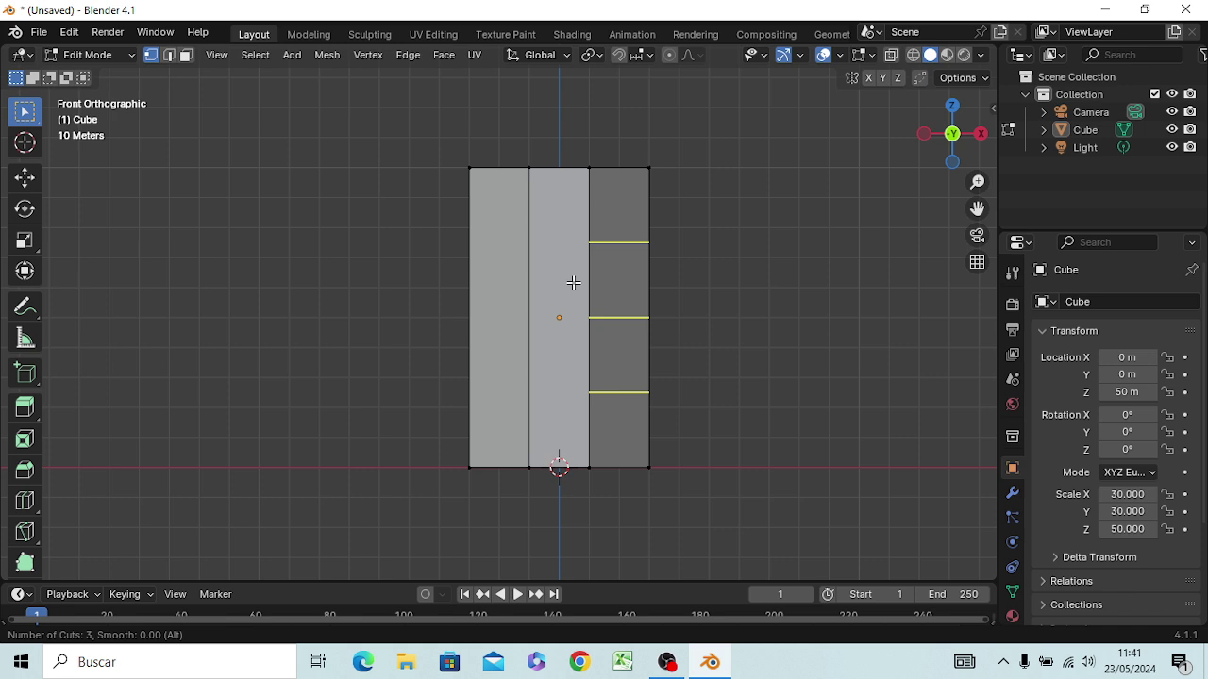
{"action": "scroll", "coordinate": [573, 283], "scroll_direction": "up", "scroll_amount": 2}
{"action": "scroll", "coordinate": [573, 283], "scroll_direction": "up", "scroll_amount": 1}
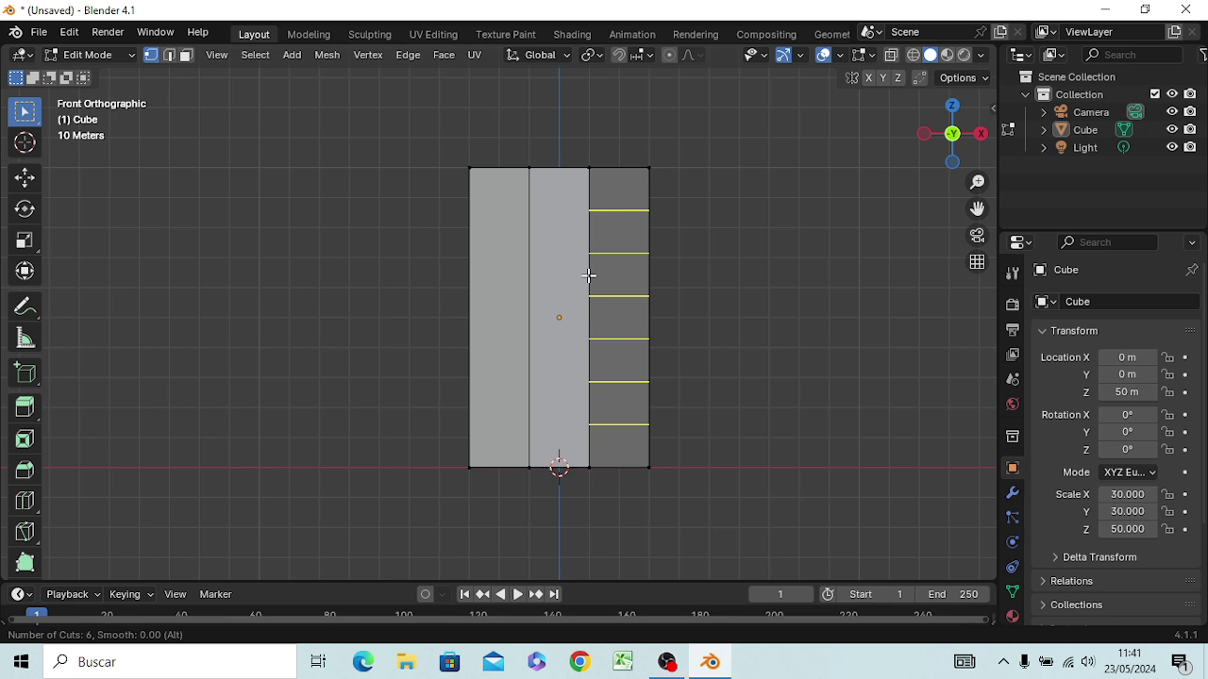
{"action": "left_click", "coordinate": [589, 274]}
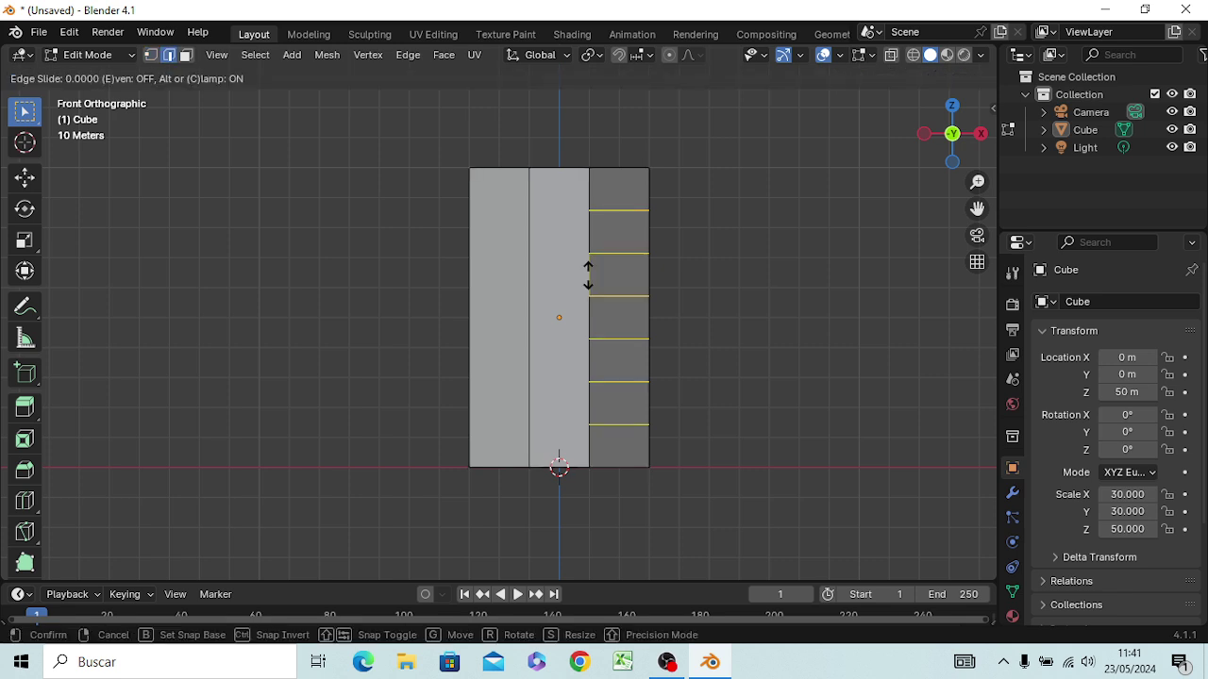
{"action": "left_click", "coordinate": [588, 275]}
{"action": "left_click", "coordinate": [784, 296]}
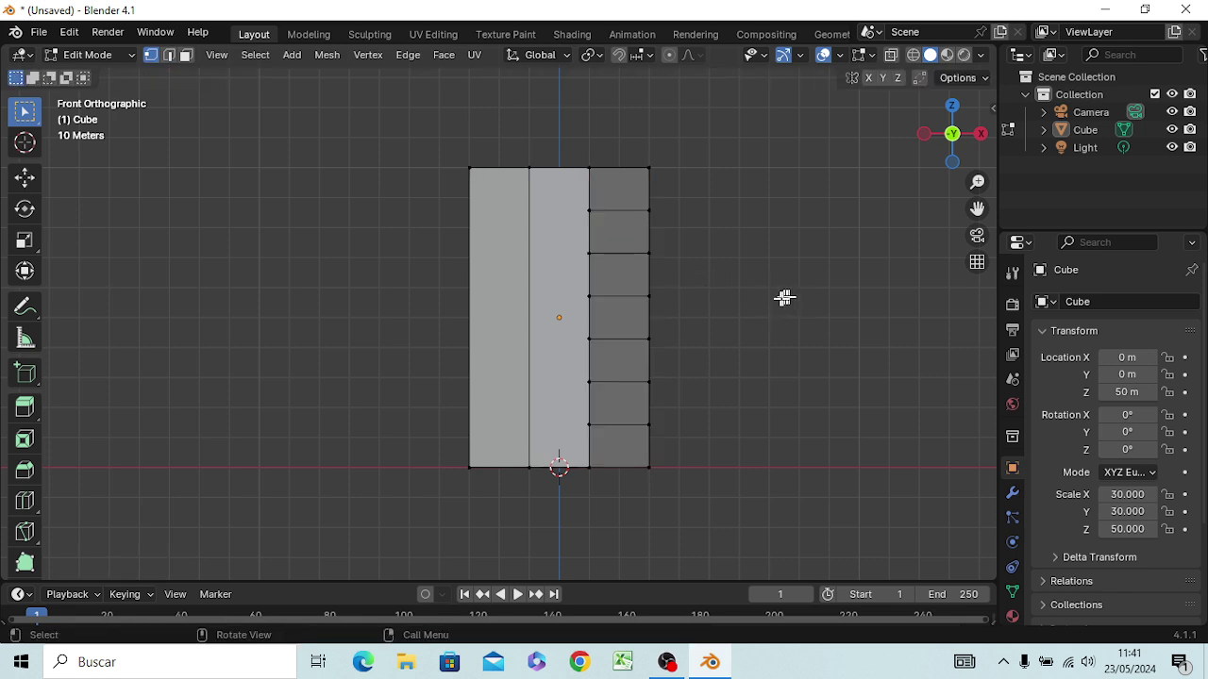
{"action": "middle_click_drag", "start_coordinate": [695, 305], "coordinate": [456, 343]}
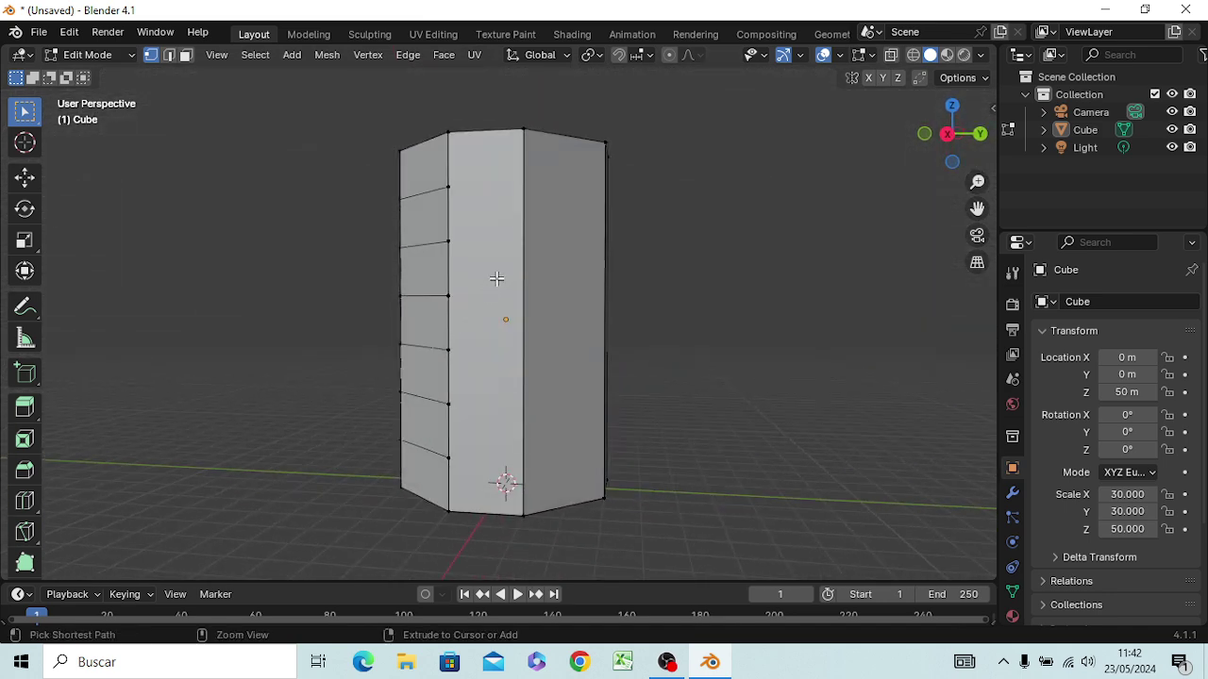
{"action": "key", "text": "ctrl+z"}
{"action": "key", "text": "alt+a"}
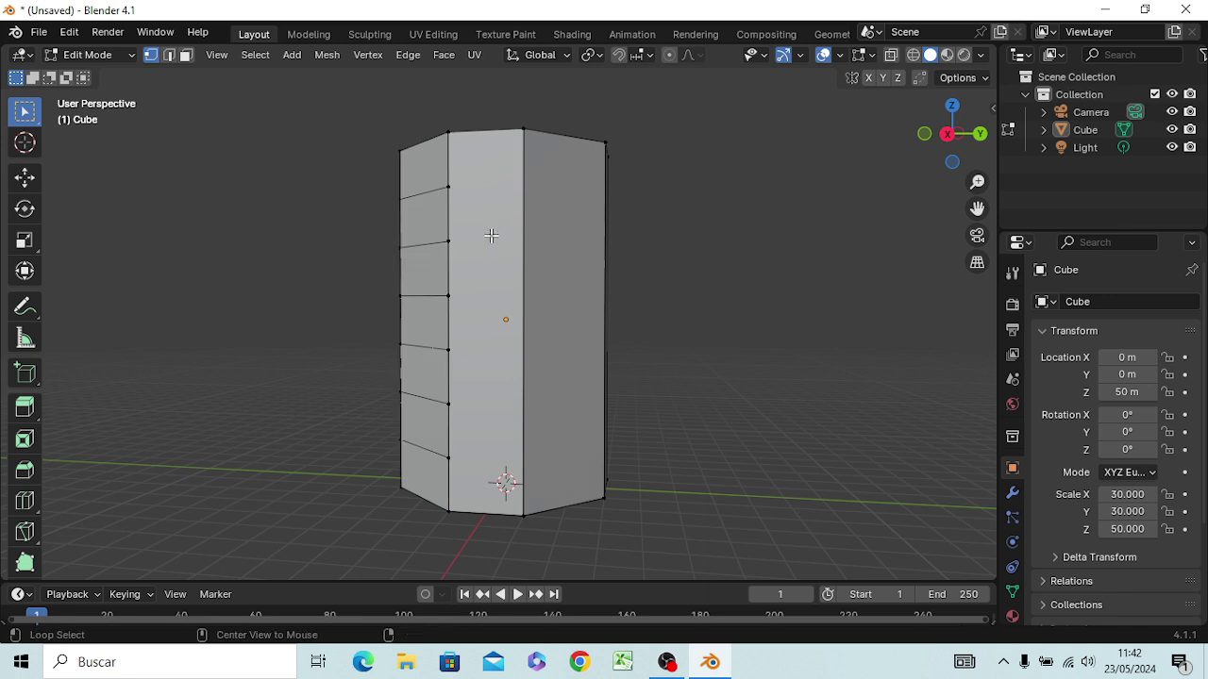
Step: Undo the six horizontal loop cuts on the diagonal face between the +X and −Y sides
{"action": "key", "text": "ctrl+z"}
{"action": "middle_click_drag", "start_coordinate": [496, 246], "coordinate": [43, 370]}
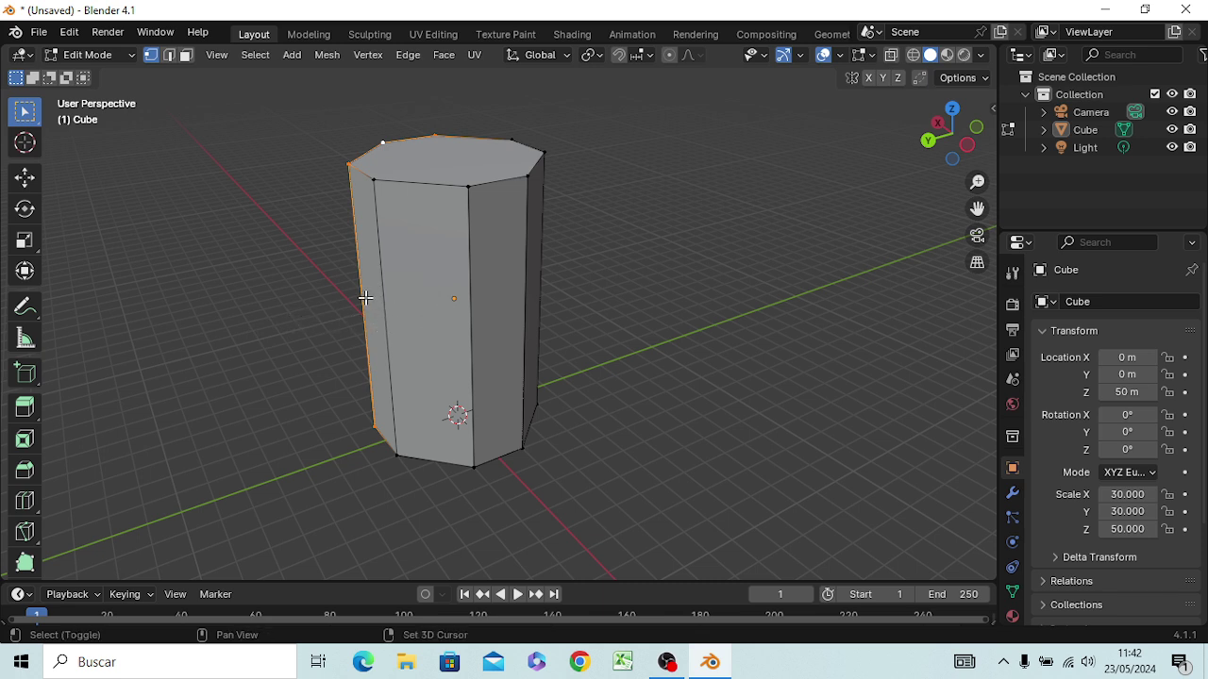
{"action": "middle_click_drag", "start_coordinate": [459, 423], "coordinate": [942, 353]}
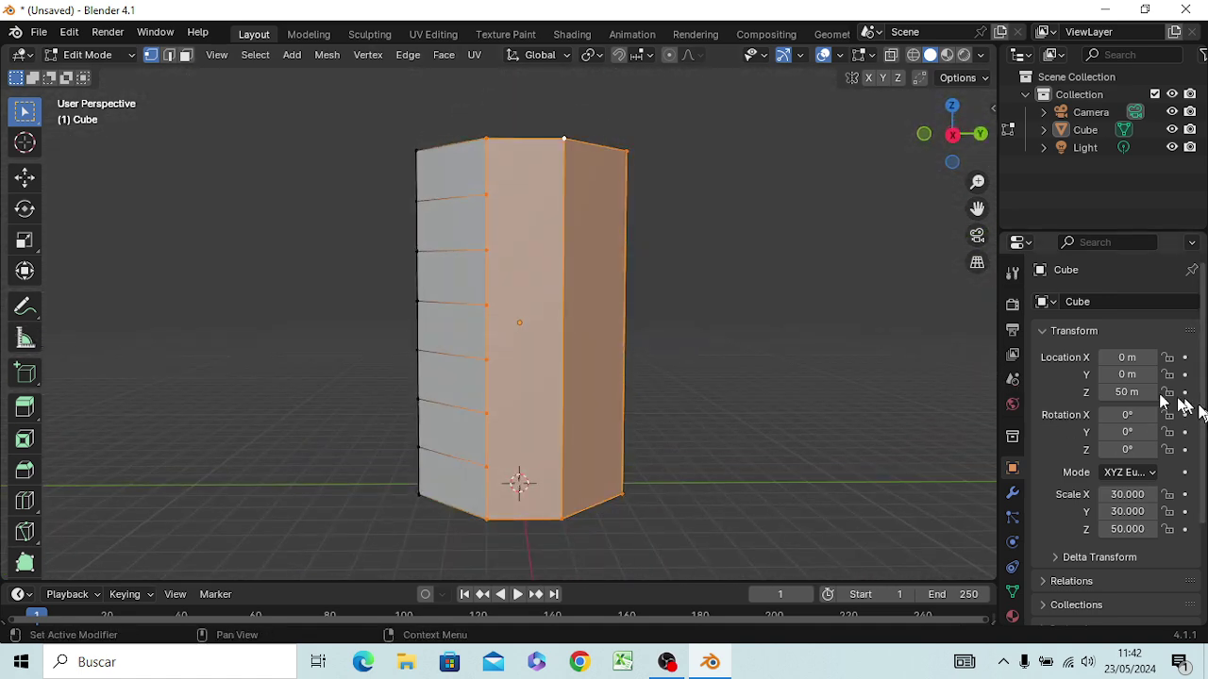
{"action": "key", "text": "alt+a"}
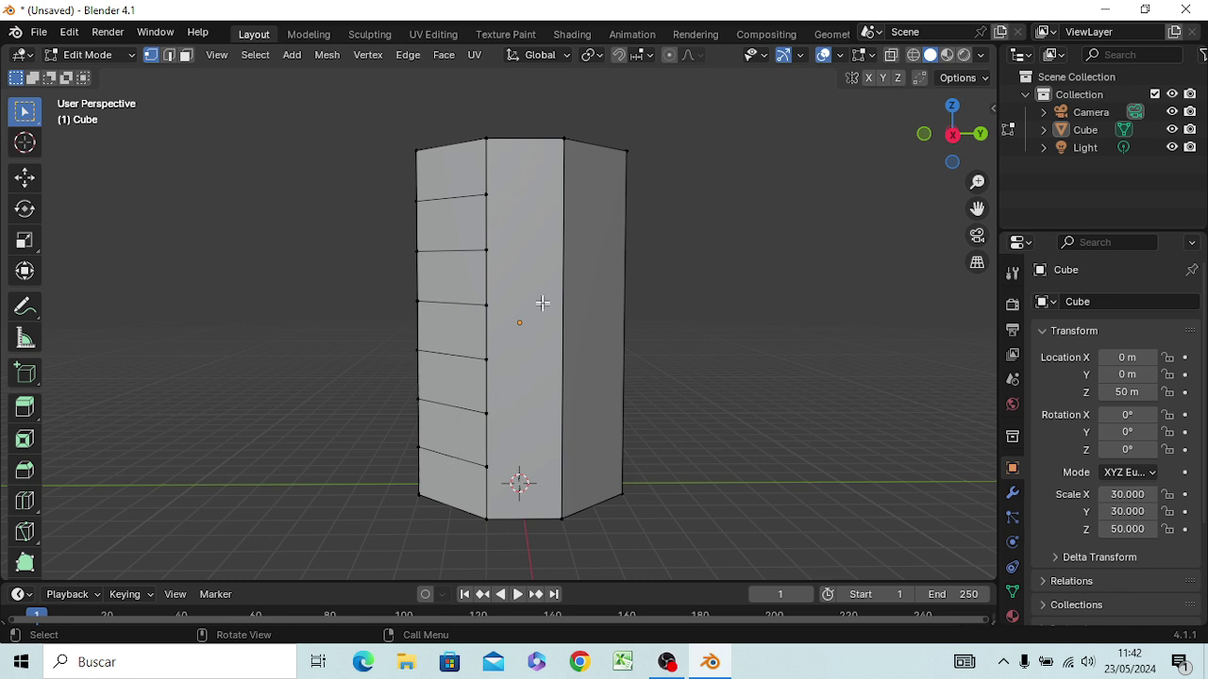
{"action": "key", "text": "ctrl+z"}
{"action": "key", "text": "ctrl+z"}
{"action": "key", "text": "ctrl+z"}
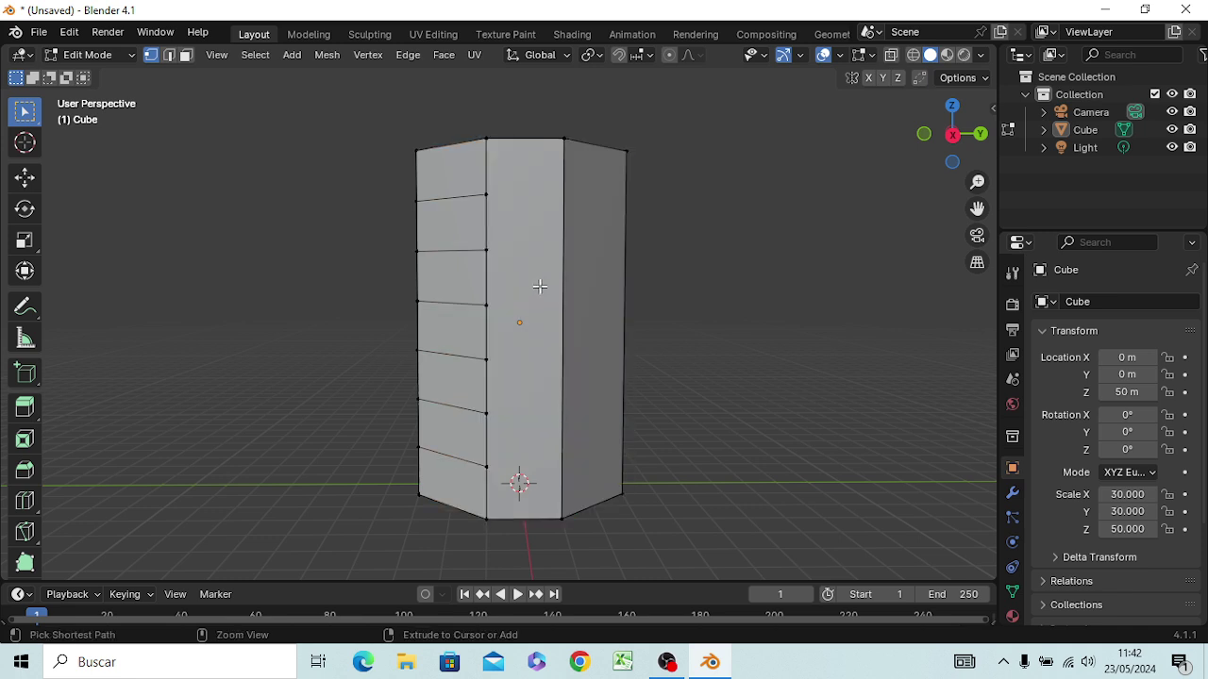
{"action": "key", "text": "ctrl+z"}
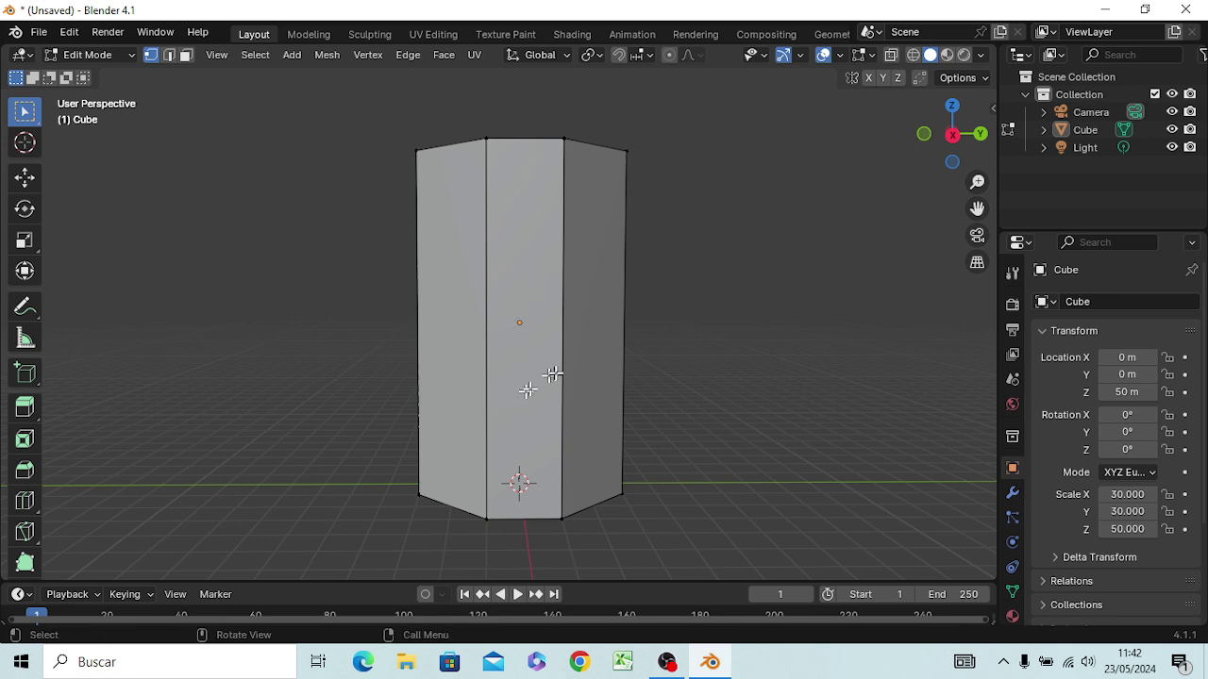
Step: In the front view, add two evenly spaced horizontal loop cuts on the diagonal face between the −X and −Y sides
{"action": "key", "text": "KP_1"}
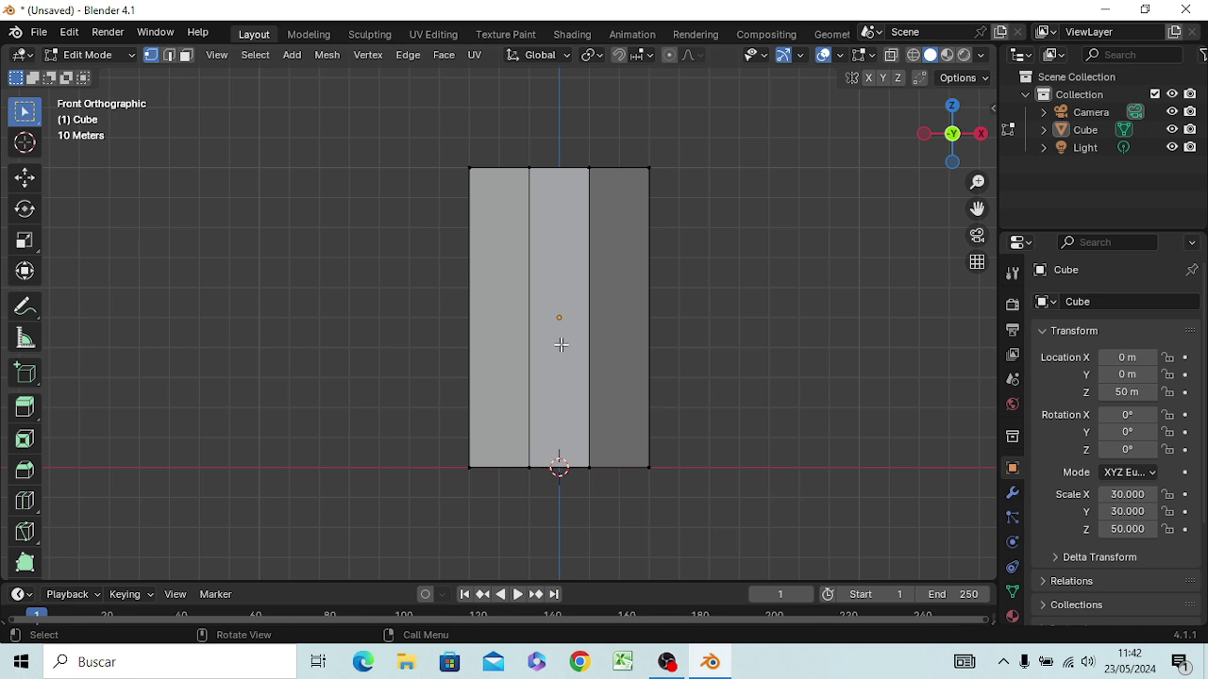
{"action": "key", "text": "ctrl+r"}
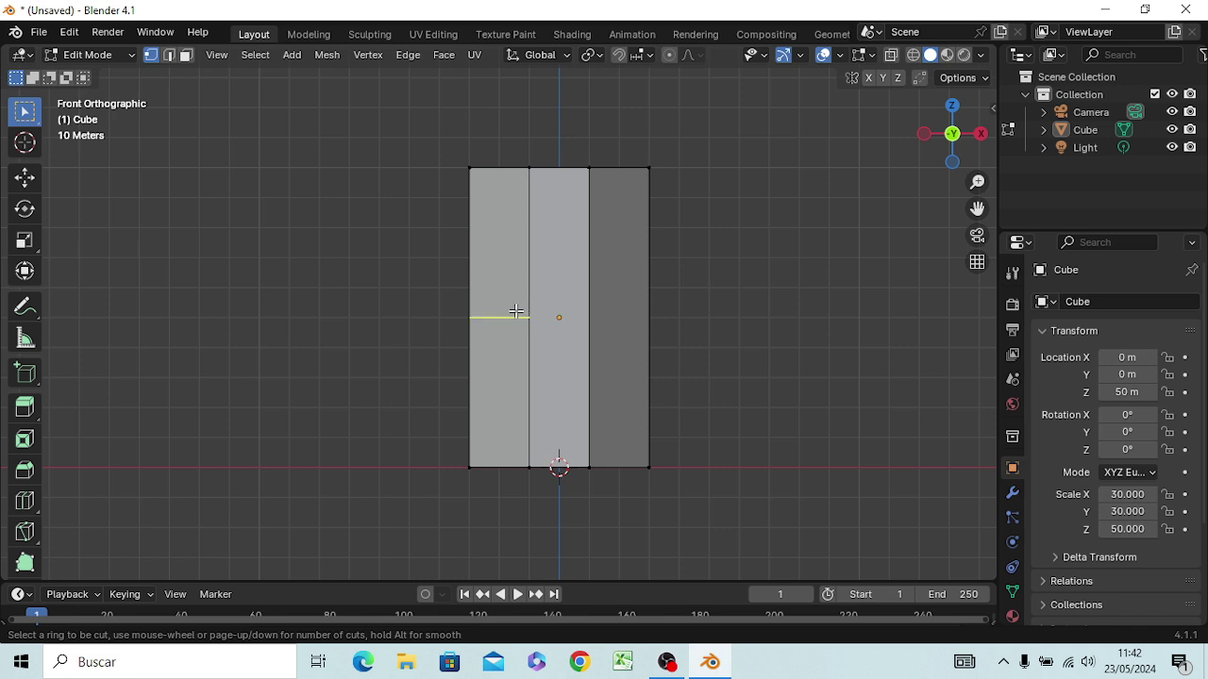
{"action": "scroll", "coordinate": [516, 310], "scroll_direction": "up", "scroll_amount": 1}
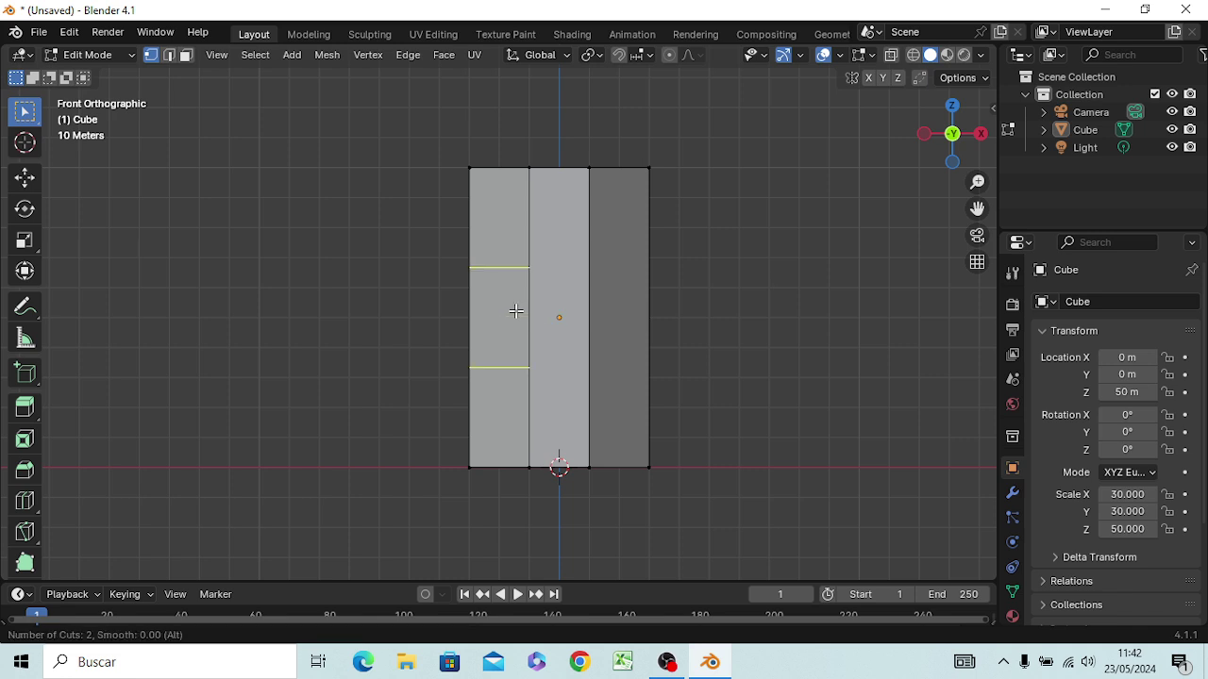
{"action": "left_click", "coordinate": [519, 310]}
{"action": "left_click", "coordinate": [521, 311]}
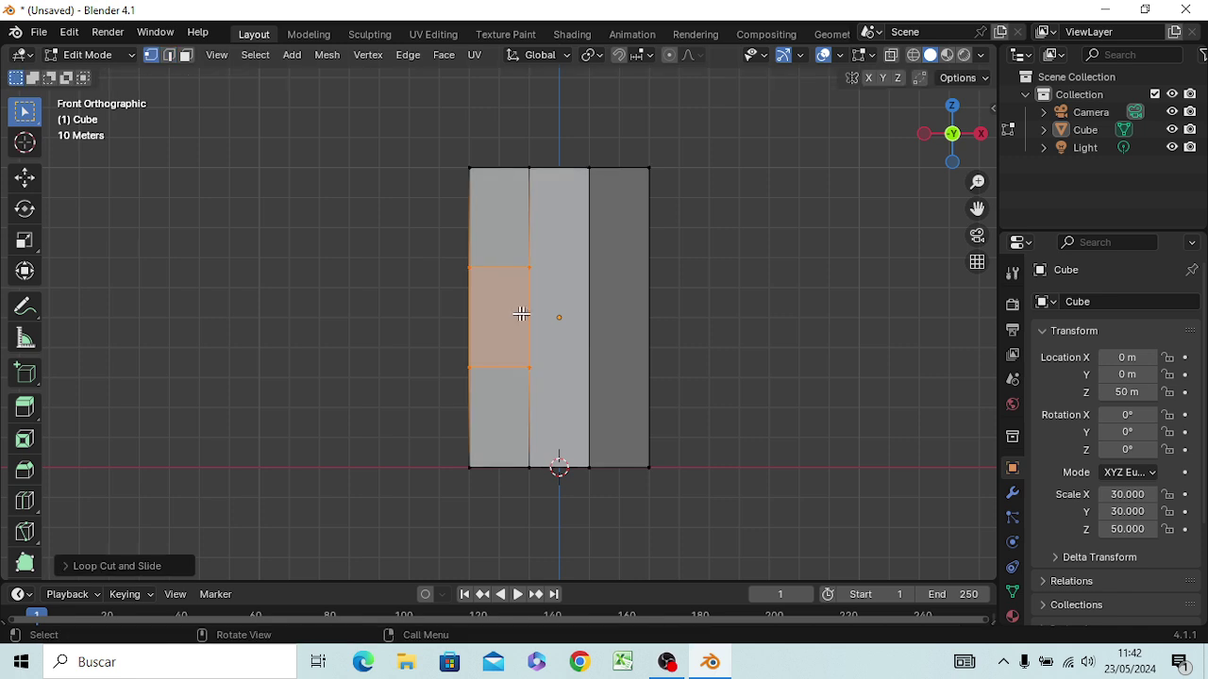
{"action": "left_click", "coordinate": [615, 312]}
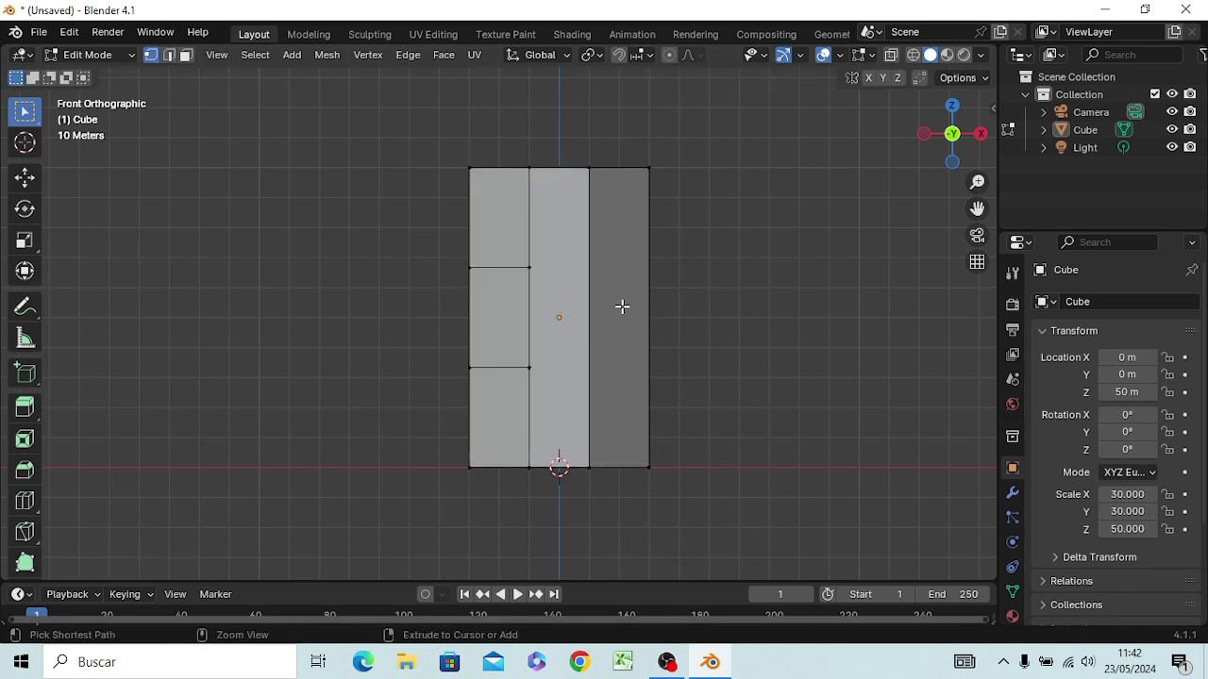
Step: Try two matching loop cuts on the +X/−Y diagonal face, then cancel them and undo those on the −X/−Y face
{"action": "key", "text": "ctrl+r"}
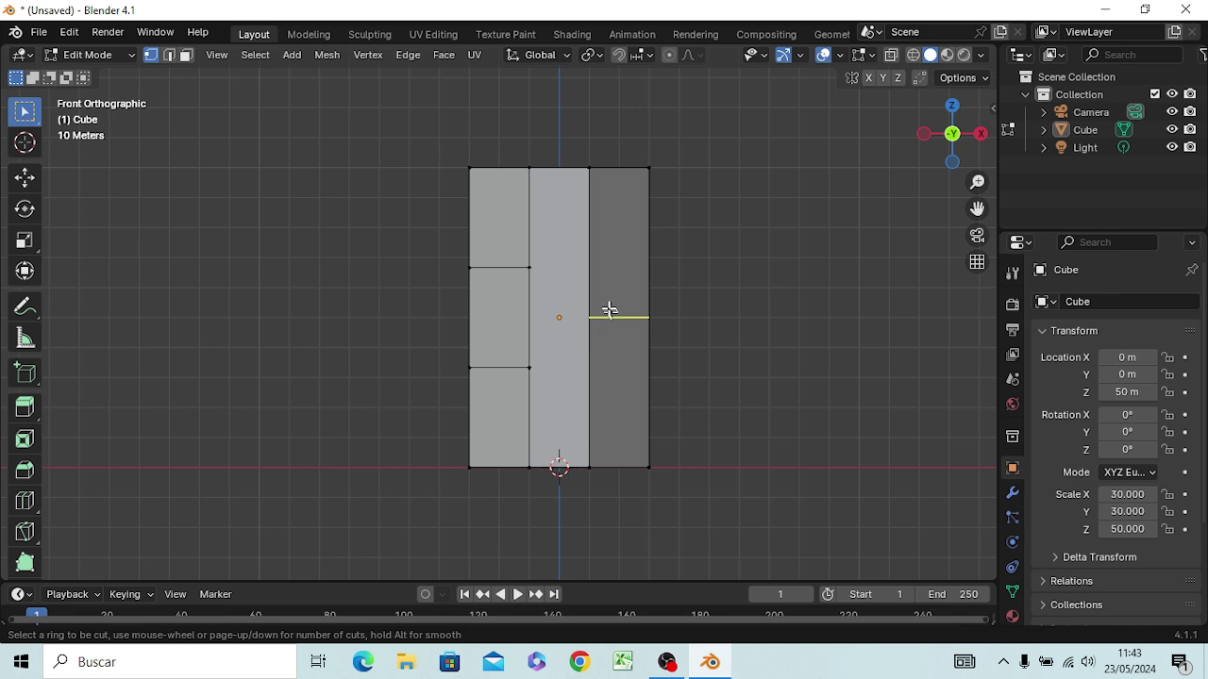
{"action": "scroll", "coordinate": [609, 310], "scroll_direction": "up", "scroll_amount": 1}
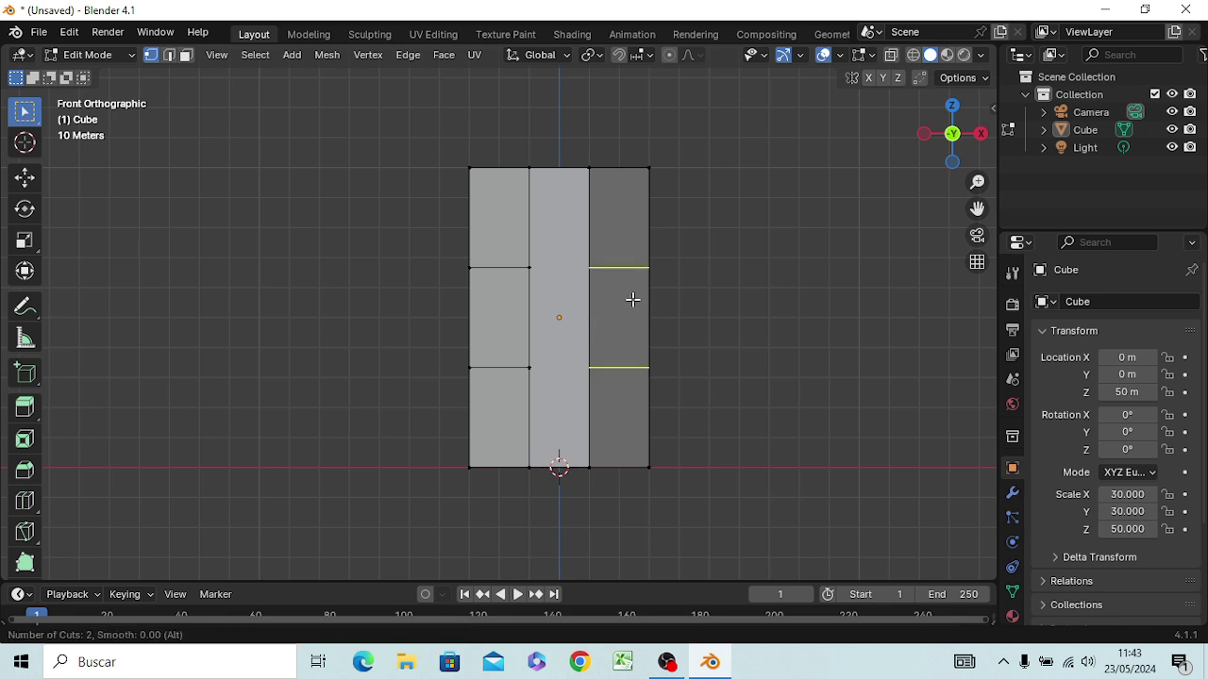
{"action": "key", "text": "Escape"}
{"action": "key", "text": "ctrl+z"}
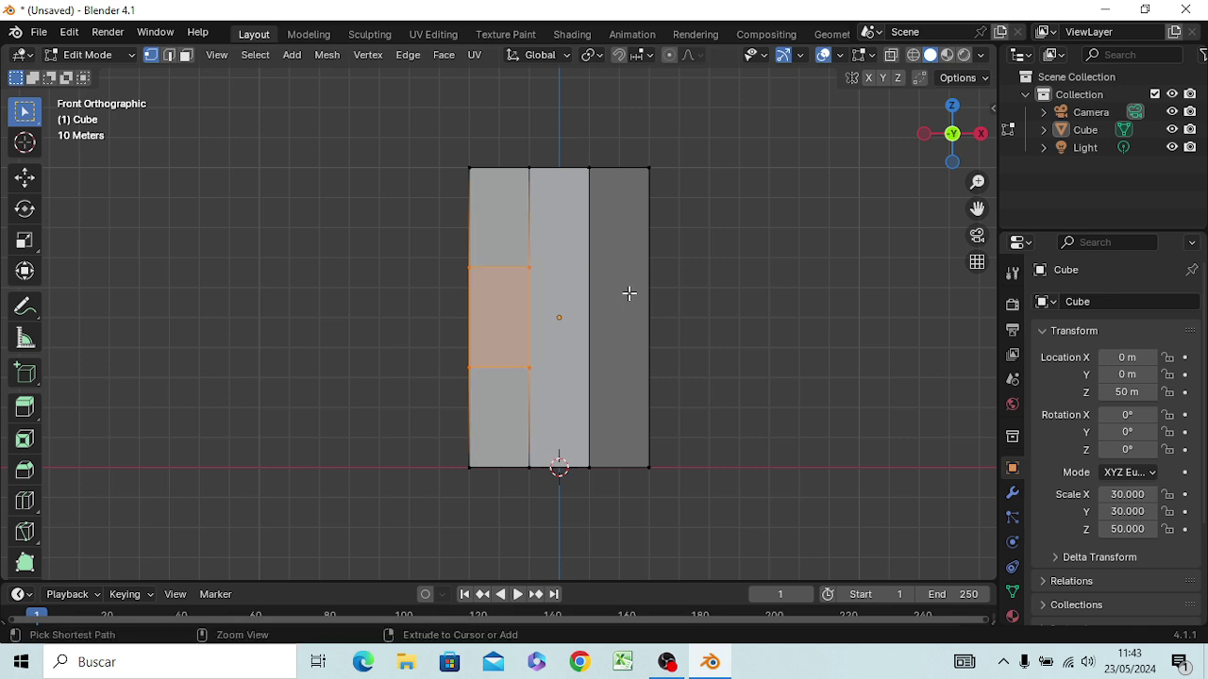
{"action": "key", "text": "ctrl+z"}
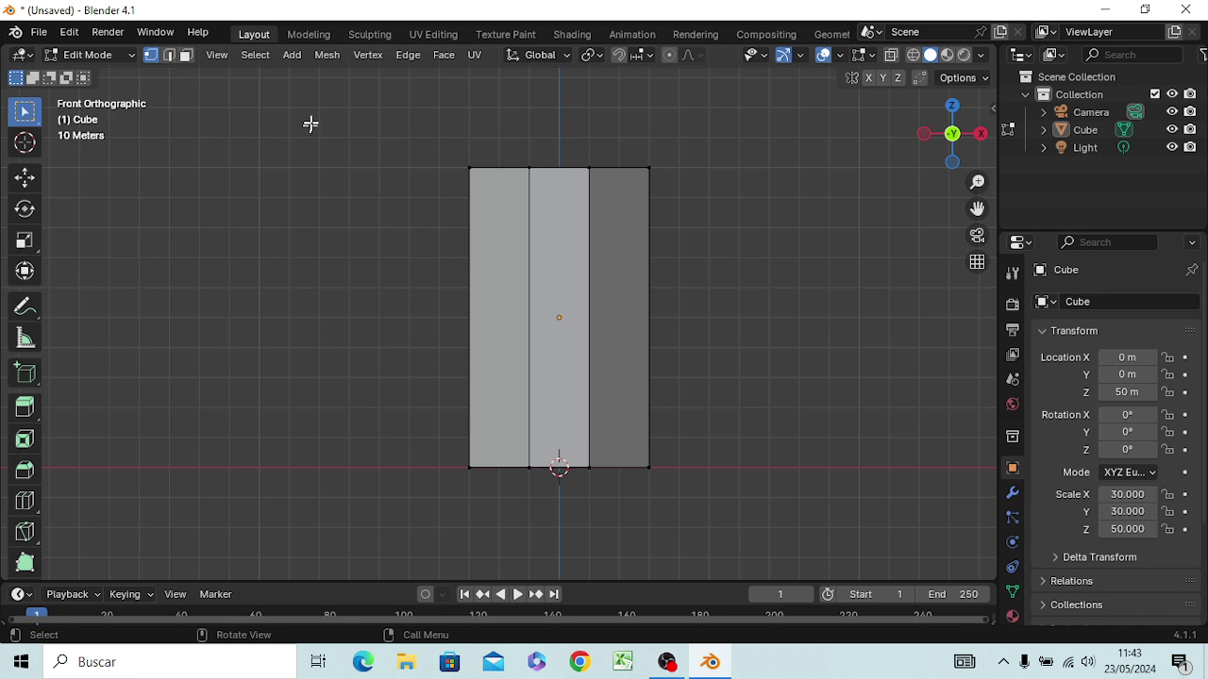
Step: Switch to face selection and add two evenly spaced horizontal loop cuts on the diagonal face between −X and −Y
{"action": "key", "text": "3"}
{"action": "key", "text": "ctrl+r"}
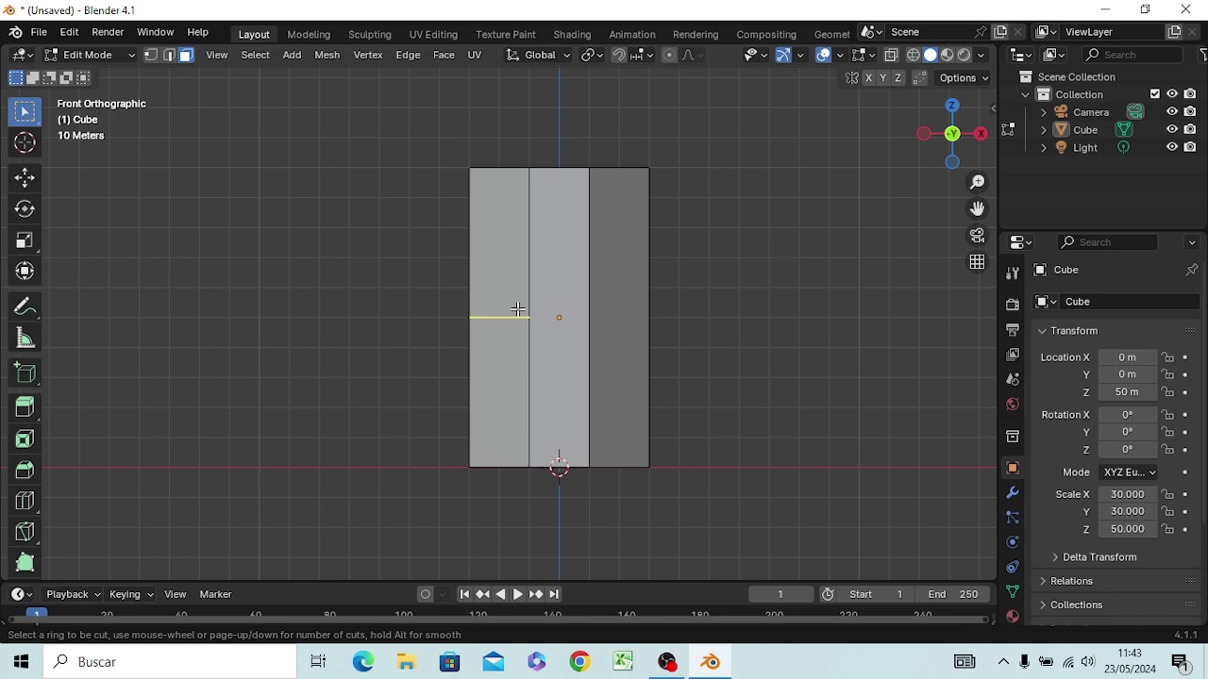
{"action": "scroll", "coordinate": [518, 309], "scroll_direction": "up", "scroll_amount": 1}
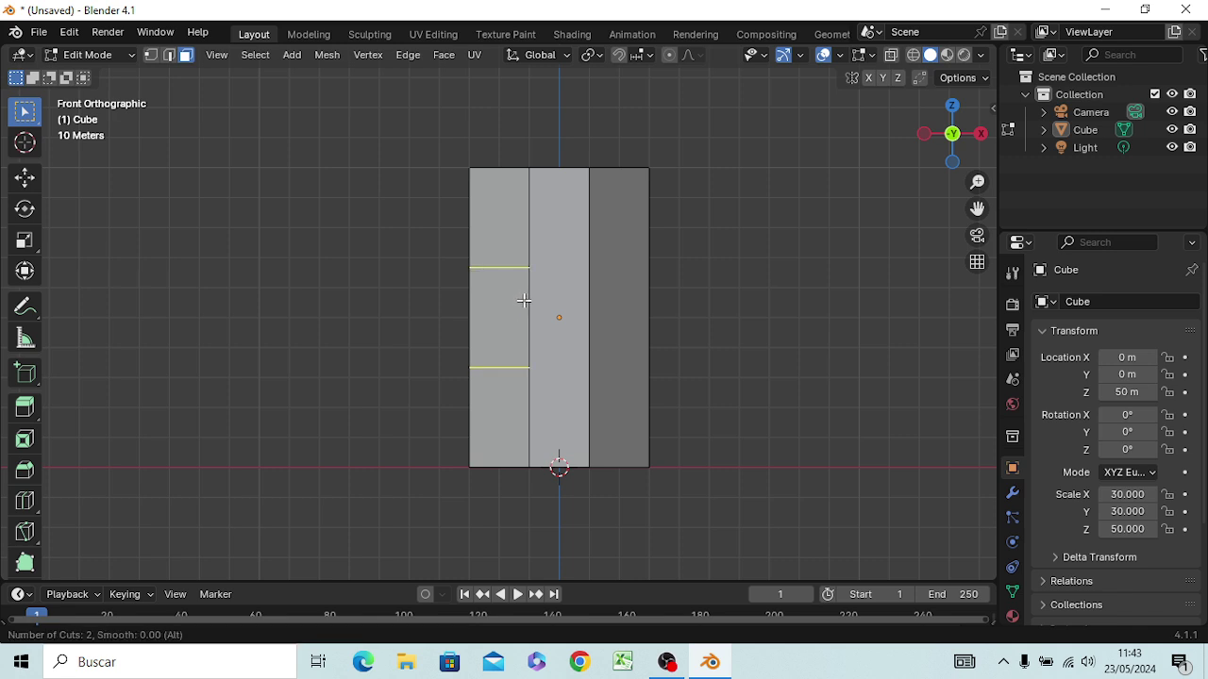
{"action": "left_click", "coordinate": [524, 300]}
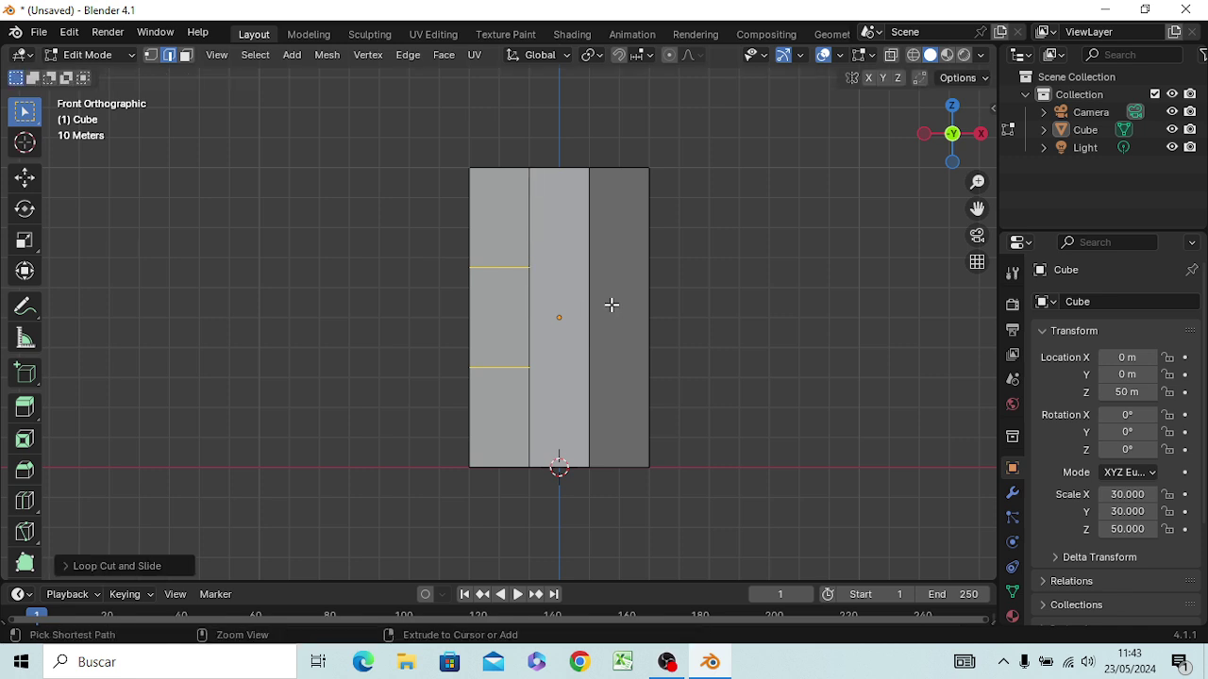
Step: Add two evenly spaced horizontal loop cuts on the diagonal face between +X and −Y and clear the selection
{"action": "key", "text": "ctrl+t"}
{"action": "key", "text": "ctrl+r"}
{"action": "scroll", "coordinate": [626, 312], "scroll_direction": "up", "scroll_amount": 1}
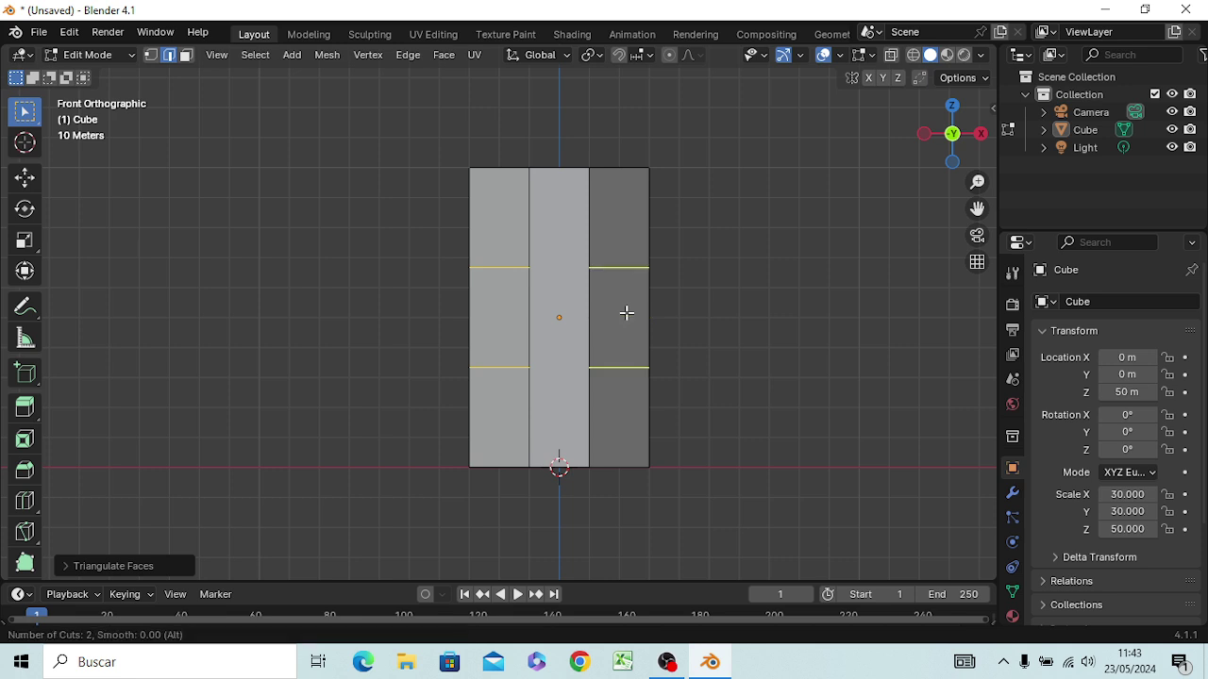
{"action": "left_click", "coordinate": [625, 312]}
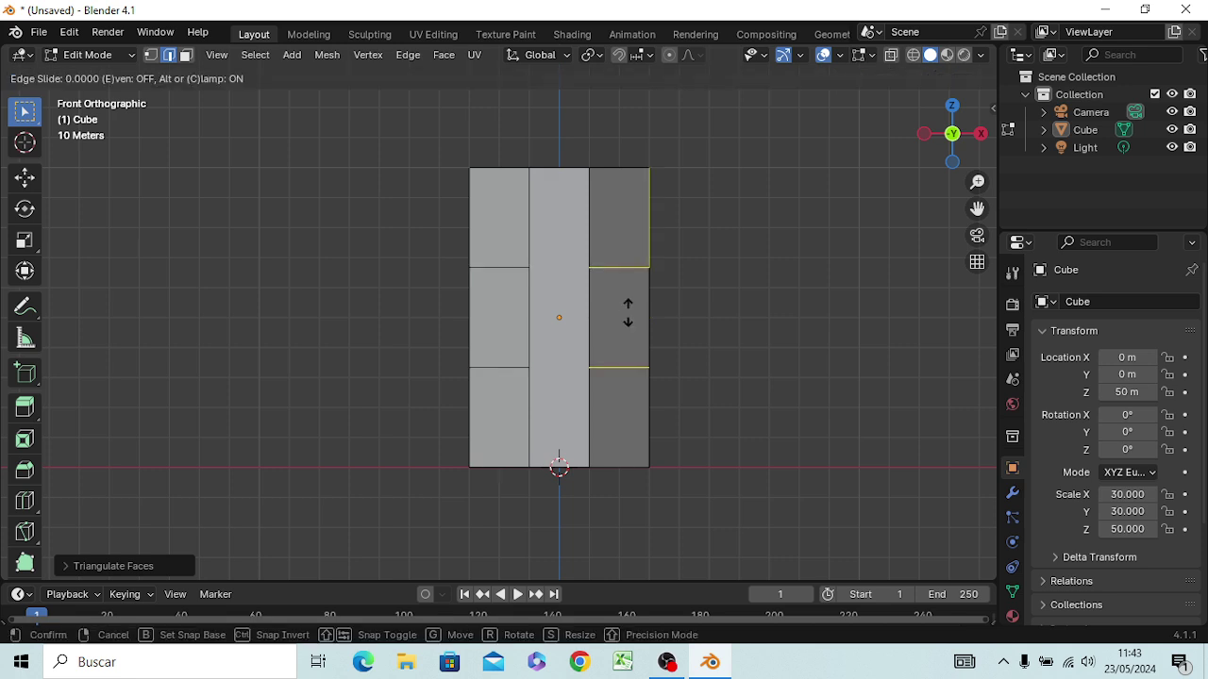
{"action": "left_click", "coordinate": [627, 313]}
{"action": "left_click", "coordinate": [792, 303]}
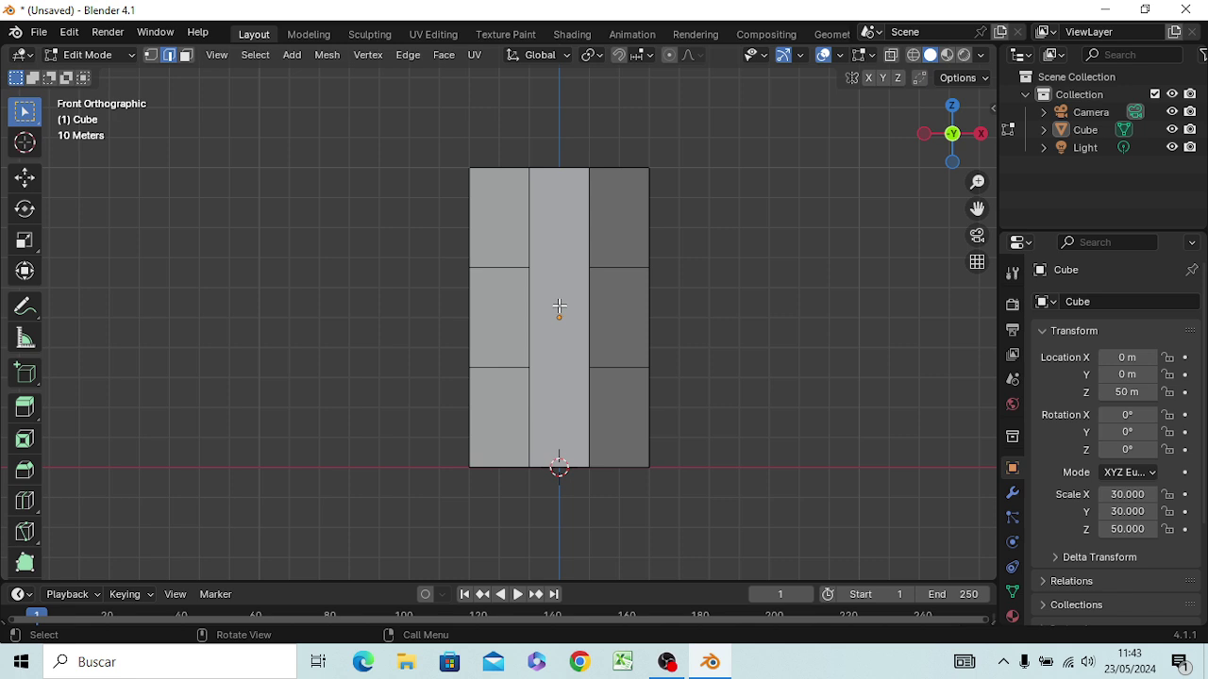
Step: Add a vertical loop cut down the centre of the −Y side and clear the selection
{"action": "key", "text": "ctrl"}
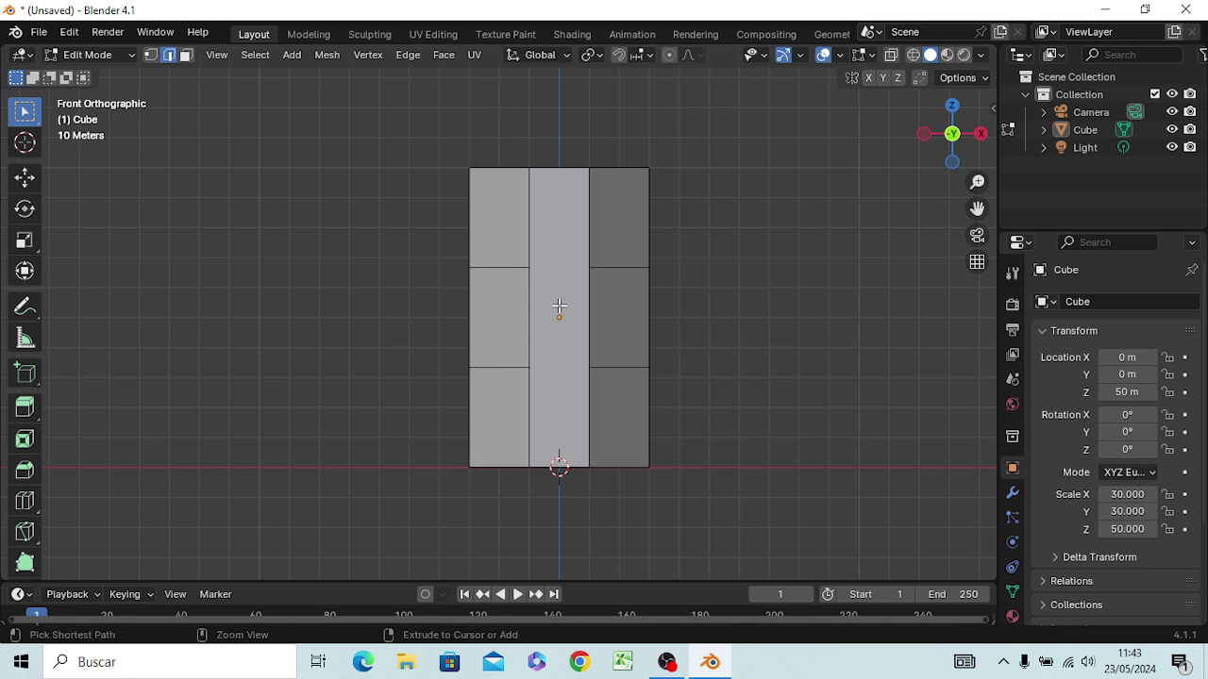
{"action": "key", "text": "ctrl+r"}
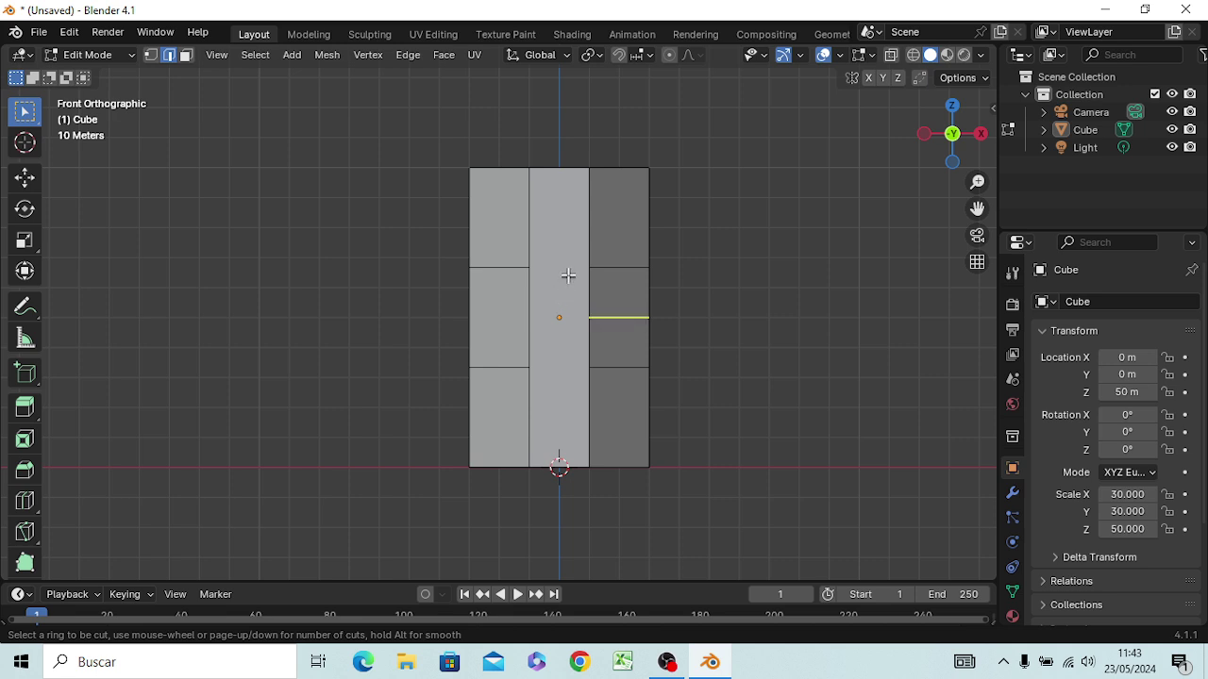
{"action": "left_click", "coordinate": [557, 176]}
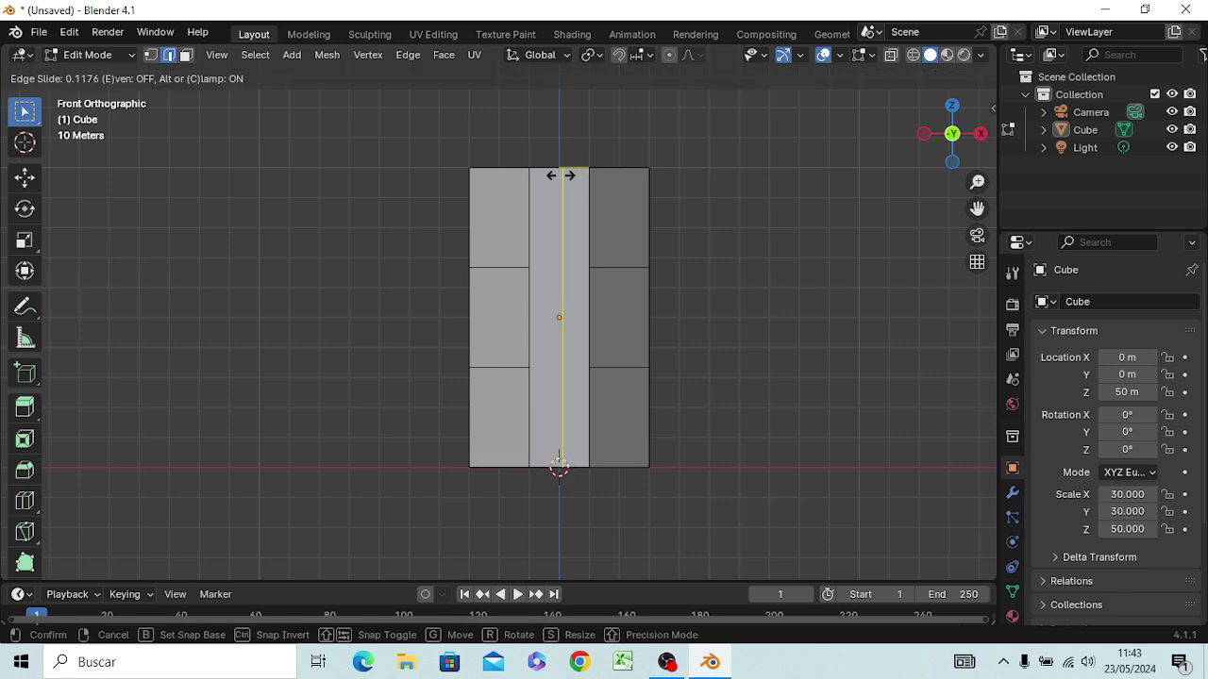
{"action": "left_click", "coordinate": [555, 175]}
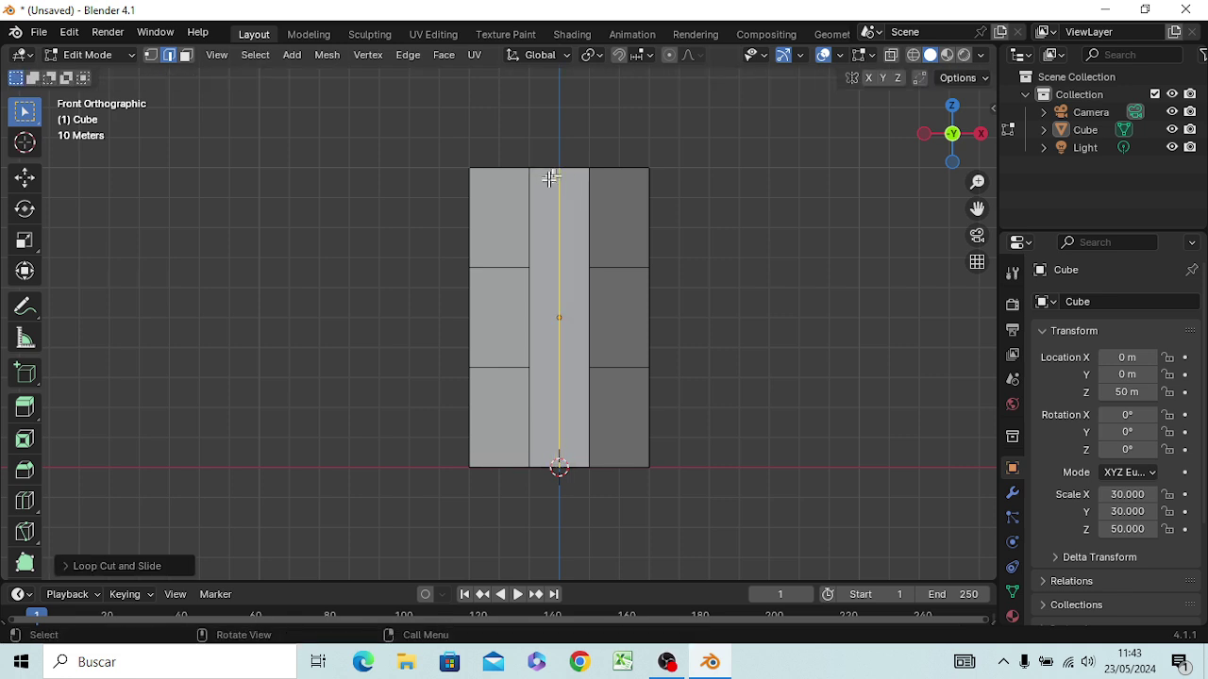
{"action": "left_click", "coordinate": [696, 228]}
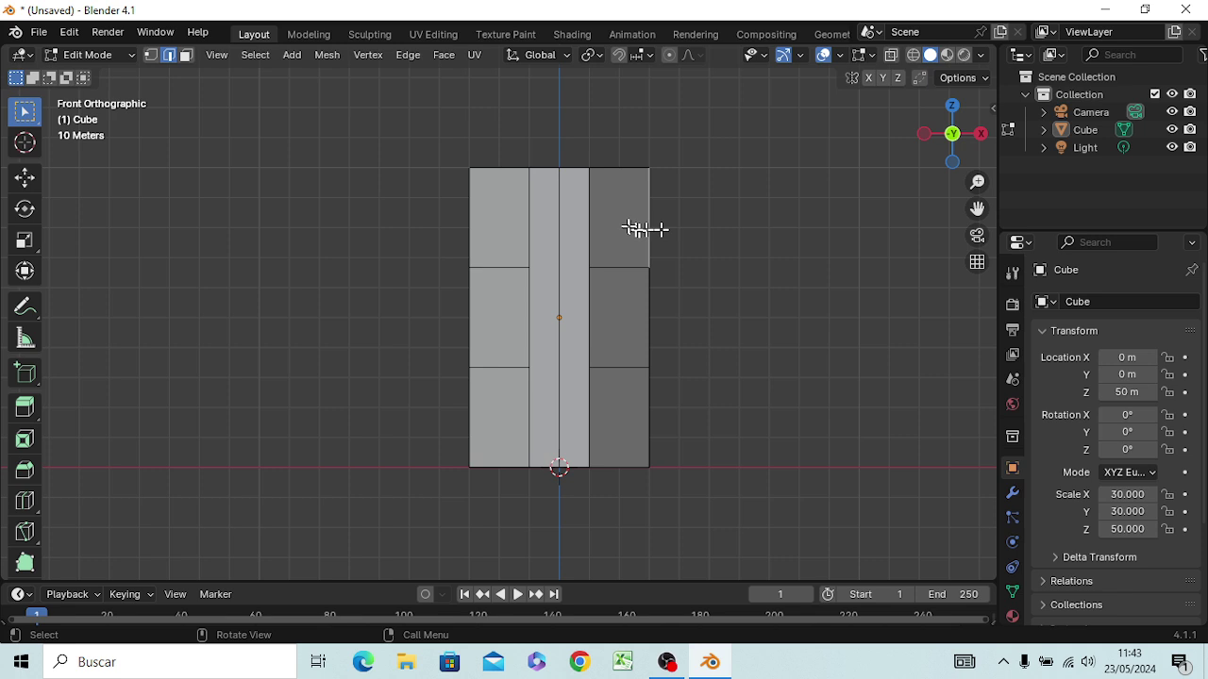
Step: Switch to face selection and add four evenly spaced horizontal loop cuts across both halves of the −Y side without sliding them
{"action": "left_click", "coordinate": [575, 213]}
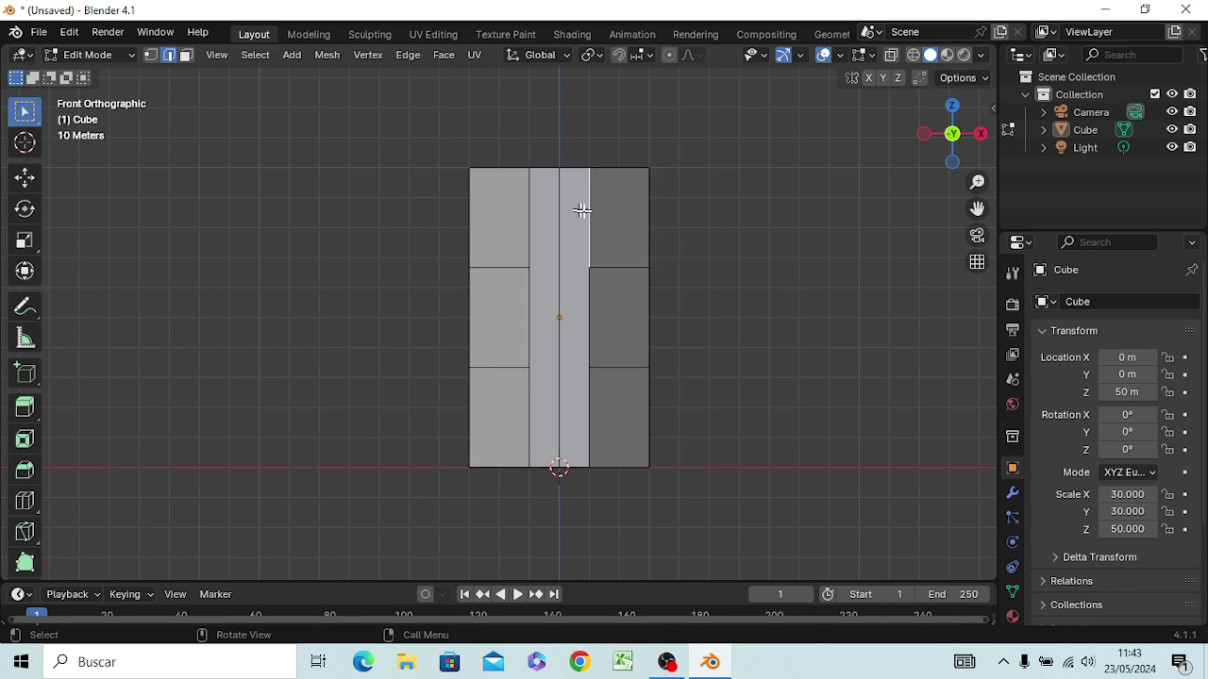
{"action": "key", "text": "3"}
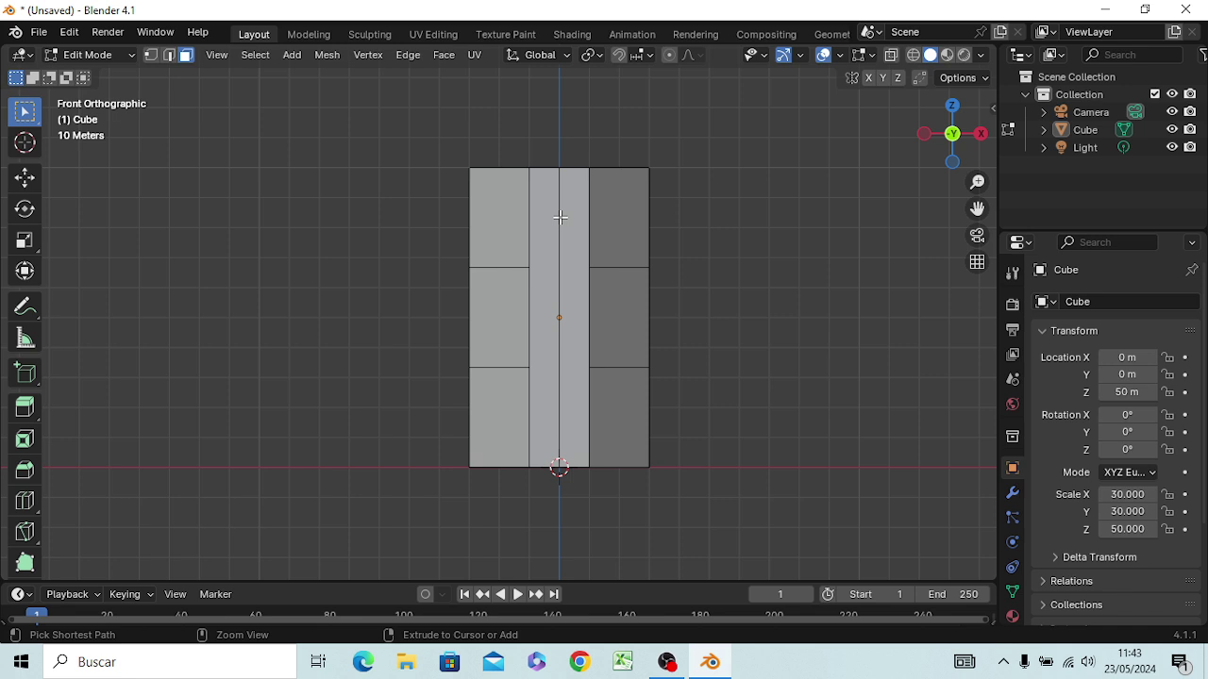
{"action": "key", "text": "ctrl+r"}
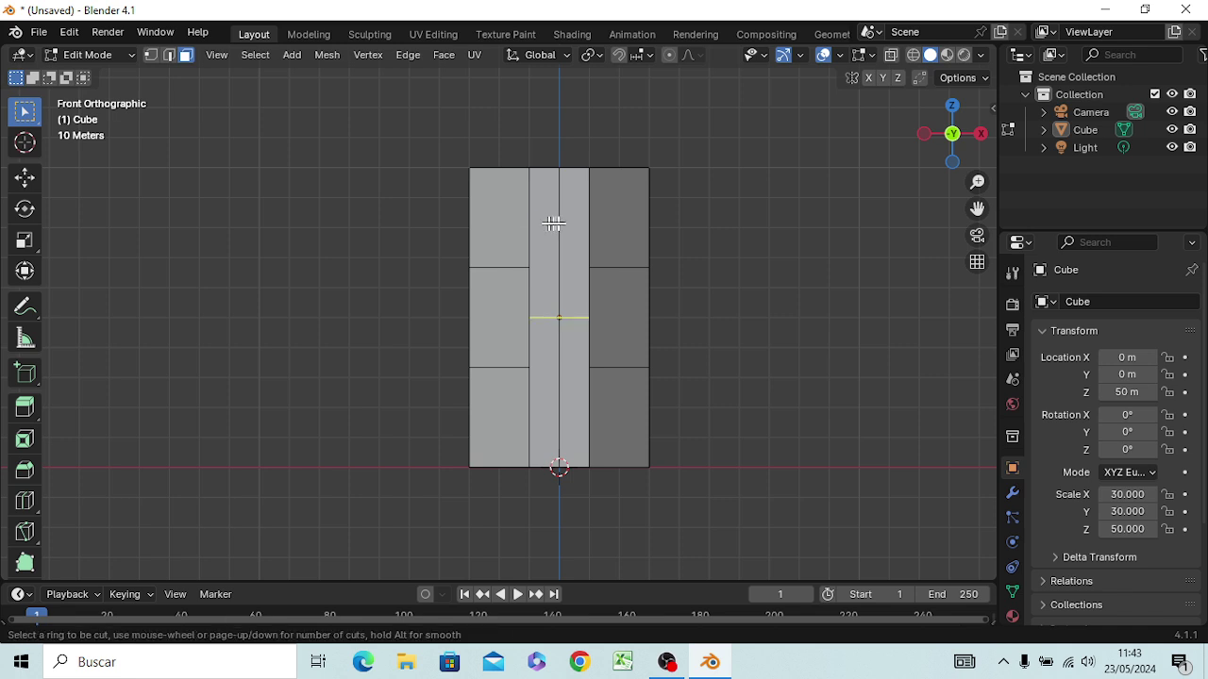
{"action": "scroll", "coordinate": [570, 249], "scroll_direction": "up", "scroll_amount": 1}
{"action": "scroll", "coordinate": [572, 246], "scroll_direction": "up", "scroll_amount": 2}
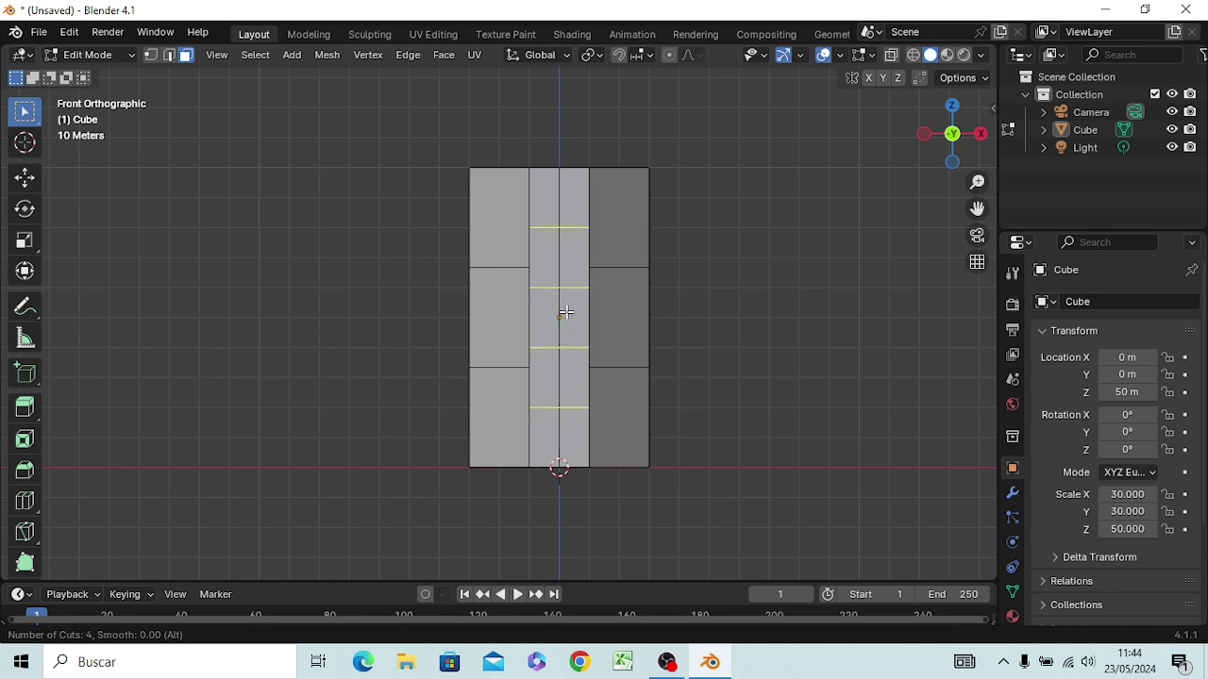
{"action": "left_click", "coordinate": [565, 312]}
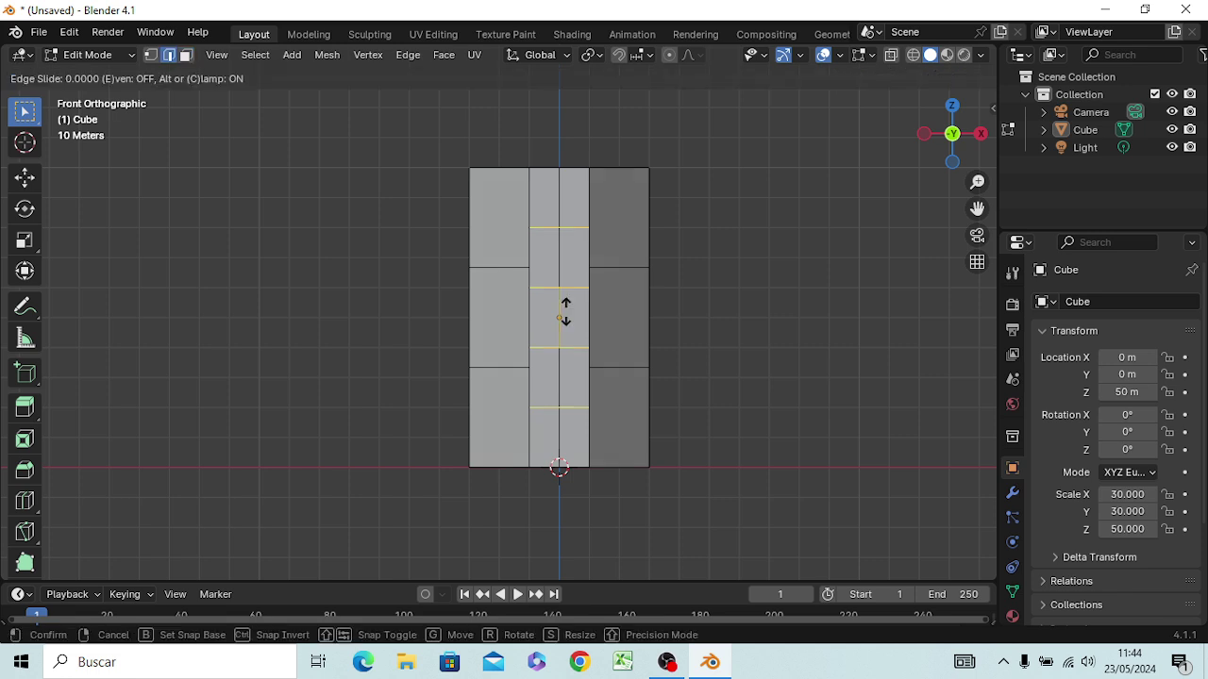
{"action": "right_click", "coordinate": [565, 311]}
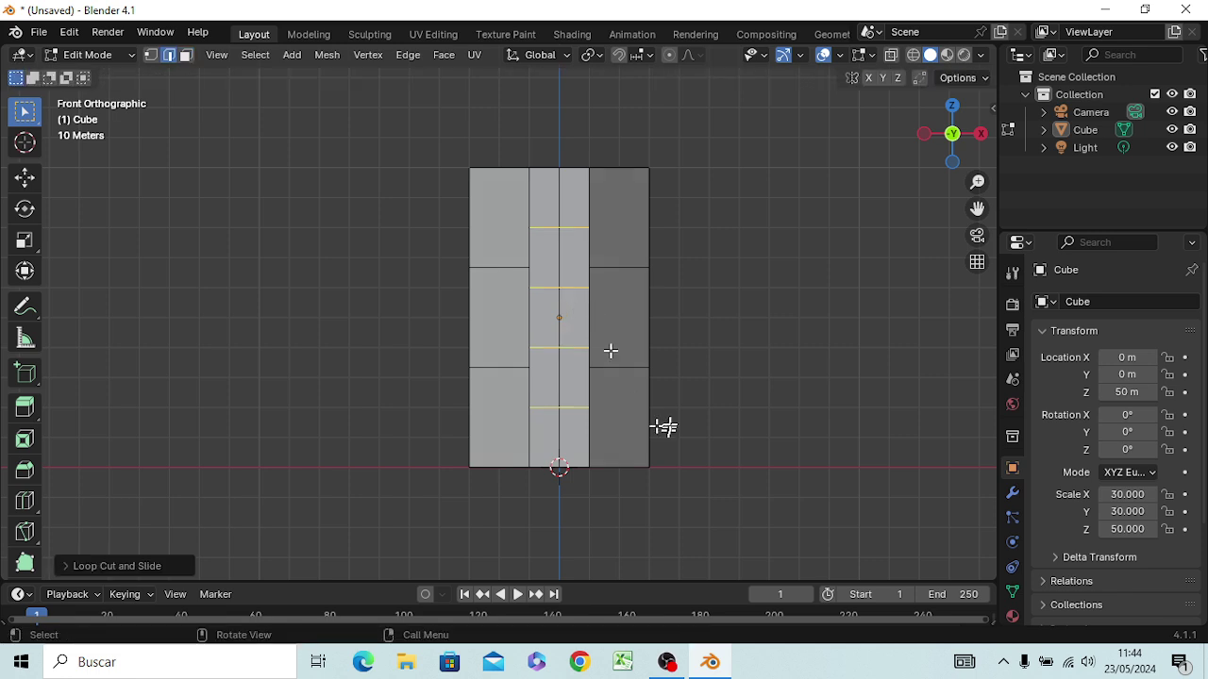
Step: Add a vertical loop cut down the centre of the +X side without sliding it
{"action": "middle_click_drag", "start_coordinate": [657, 425], "coordinate": [529, 412]}
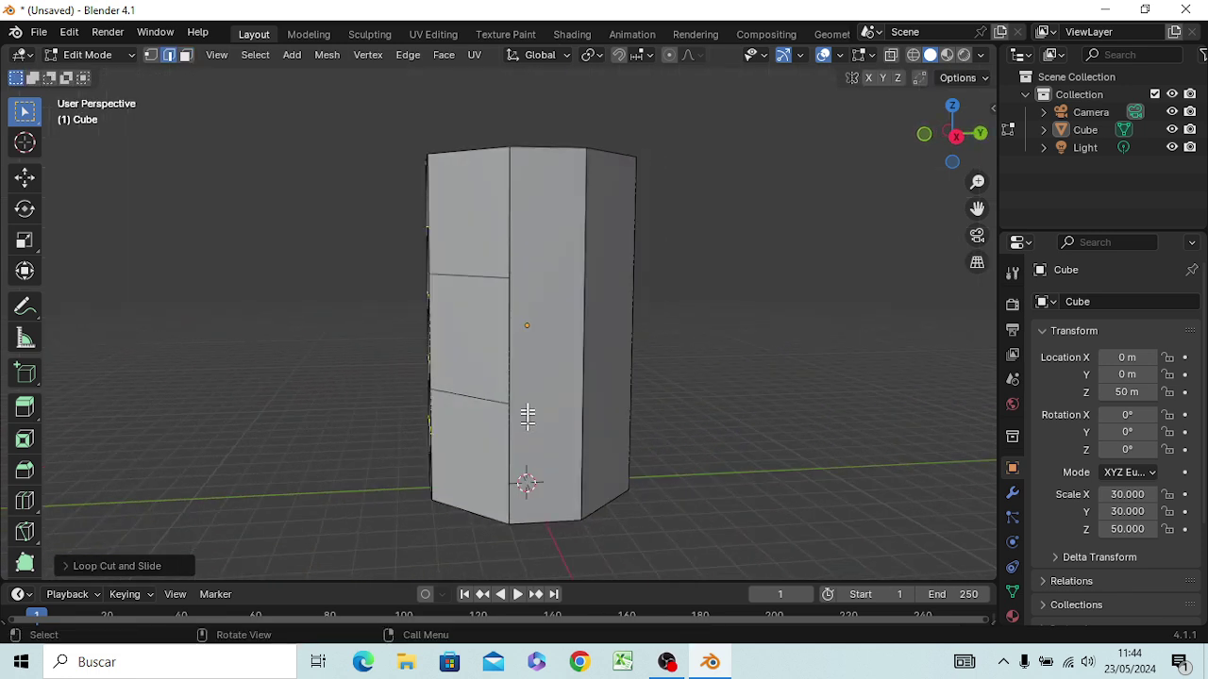
{"action": "key", "text": "ctrl"}
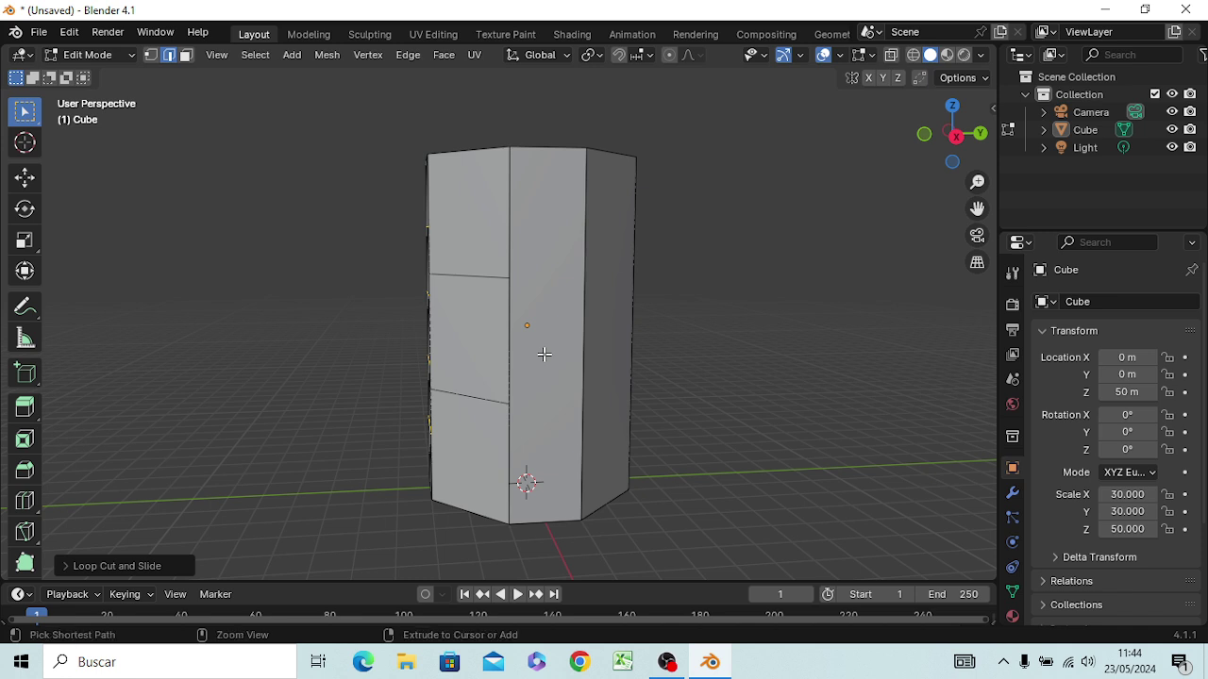
{"action": "key", "text": "ctrl+r"}
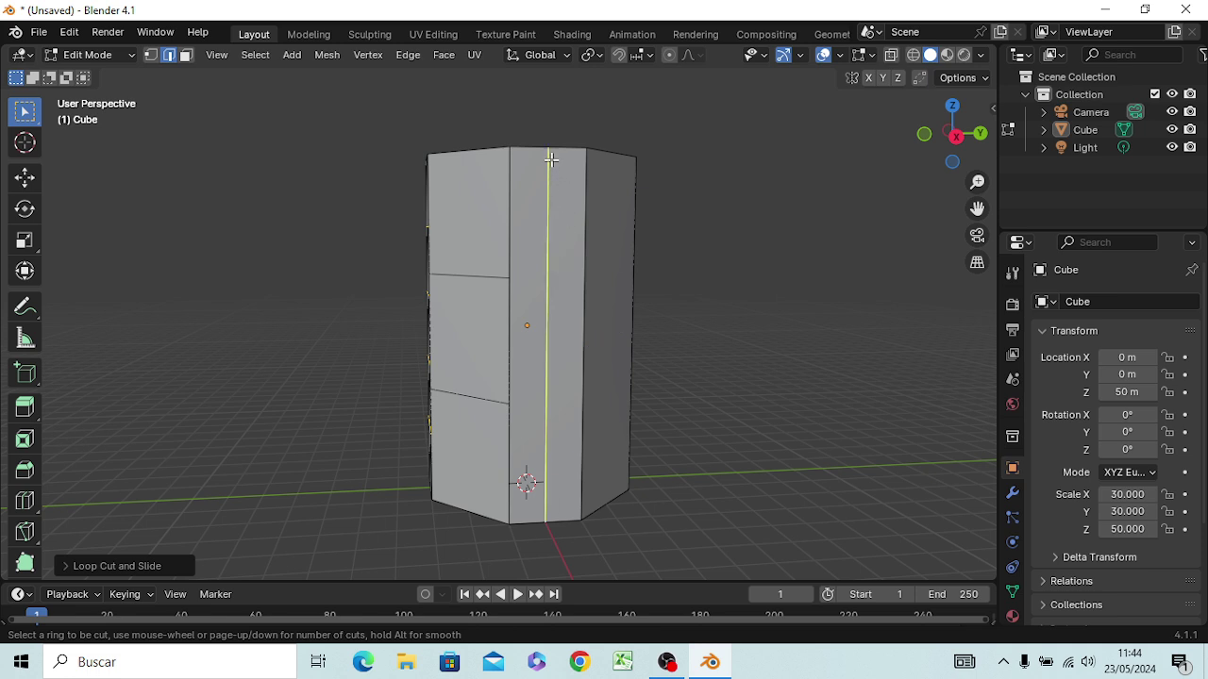
{"action": "left_click", "coordinate": [550, 160]}
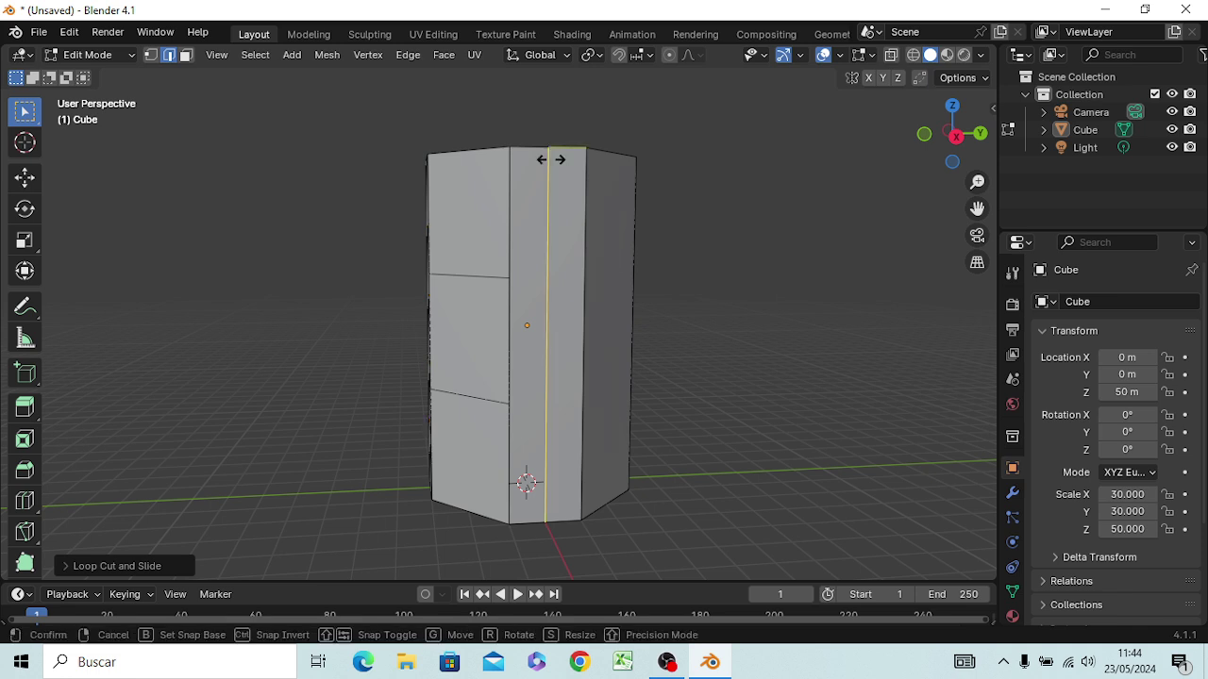
{"action": "left_click", "coordinate": [550, 160]}
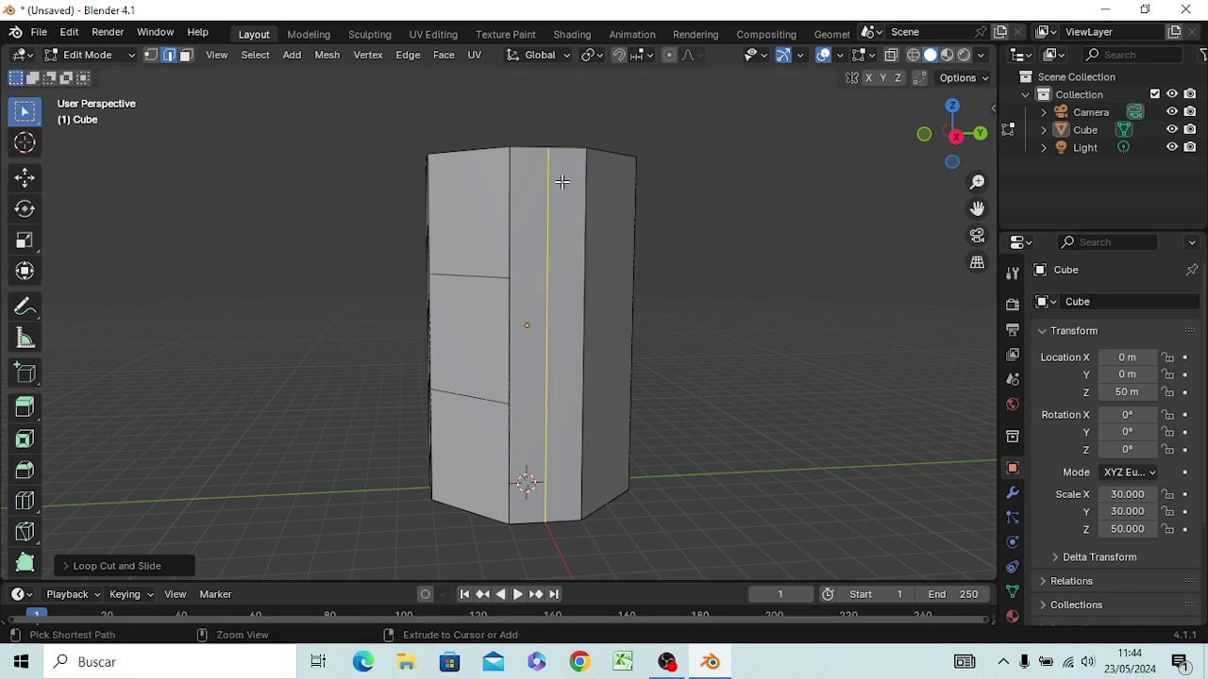
Step: Add four evenly spaced horizontal loop cuts across both halves of the +X side
{"action": "key", "text": "ctrl+r"}
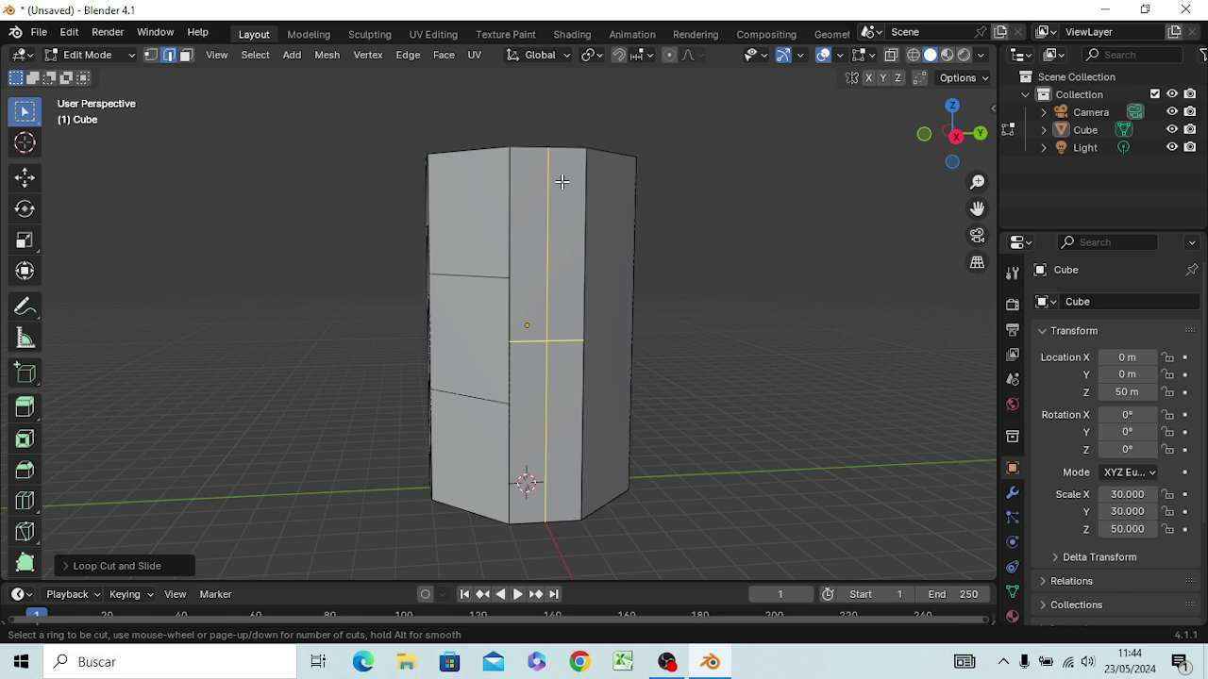
{"action": "scroll", "coordinate": [561, 181], "scroll_direction": "up", "scroll_amount": 1}
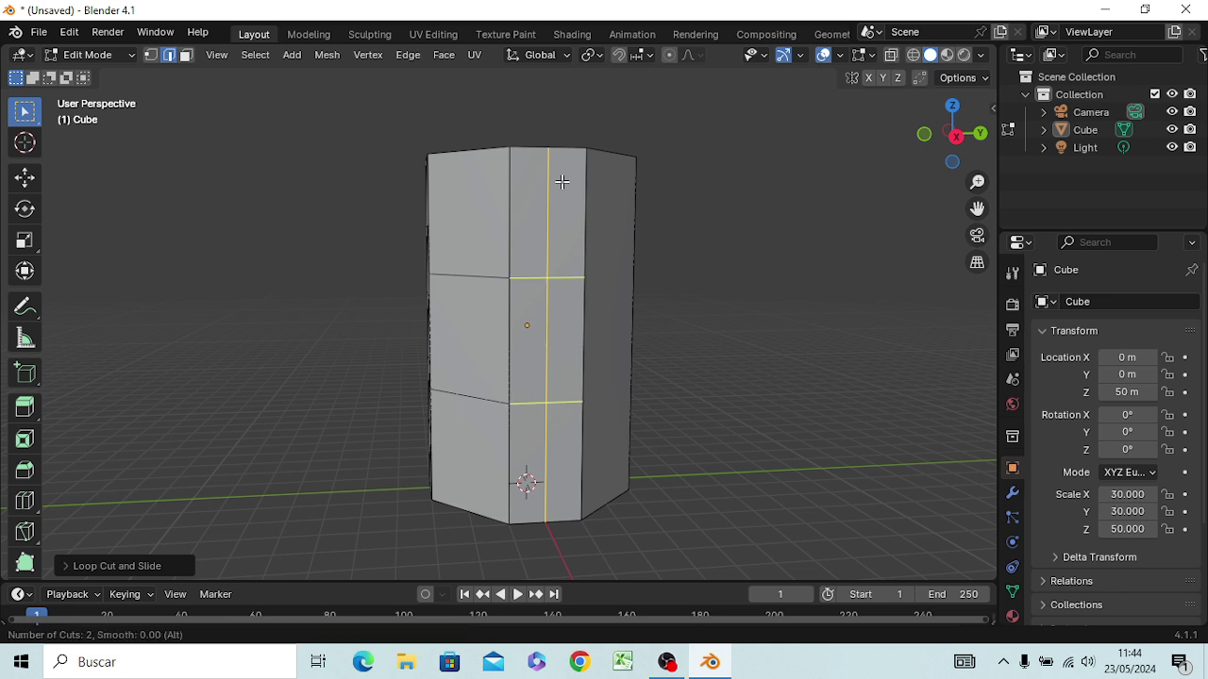
{"action": "scroll", "coordinate": [563, 181], "scroll_direction": "up", "scroll_amount": 1}
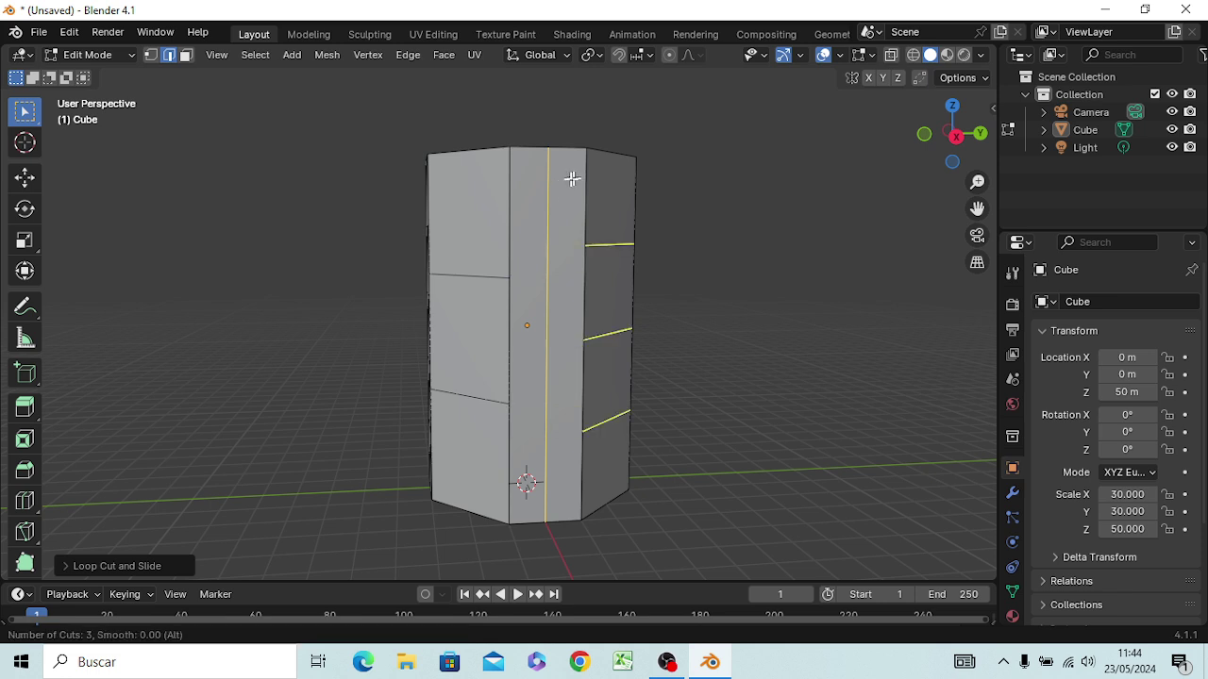
{"action": "scroll", "coordinate": [562, 185], "scroll_direction": "up", "scroll_amount": 1}
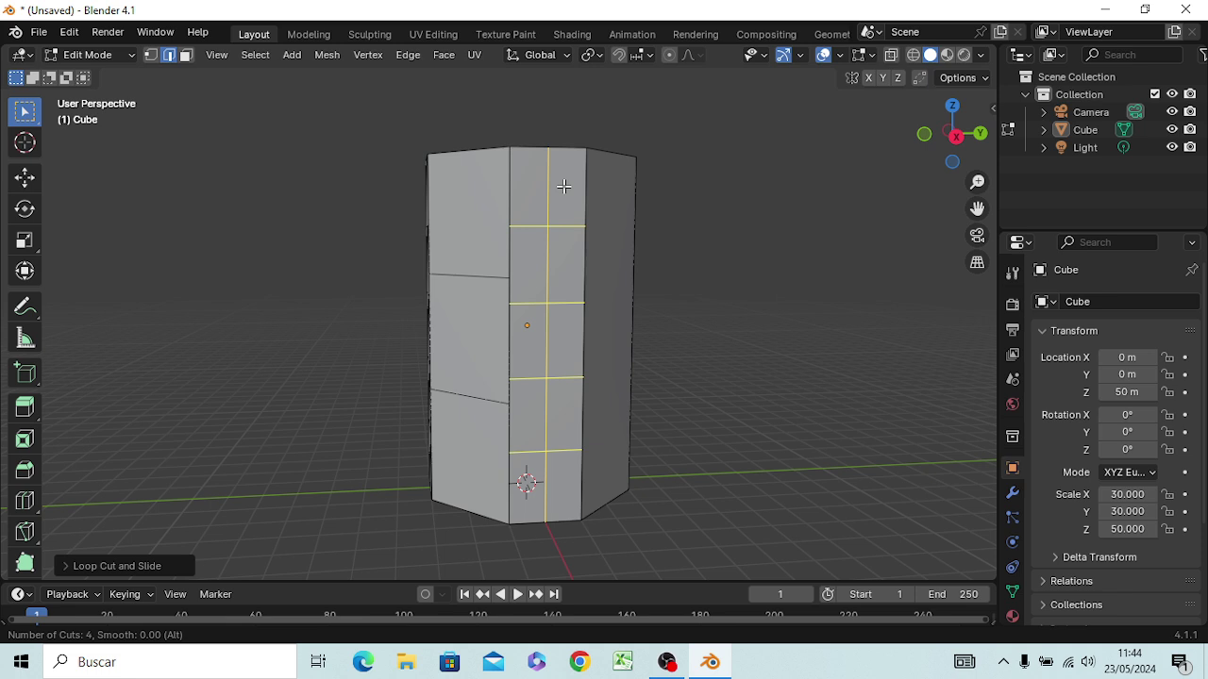
{"action": "left_click", "coordinate": [564, 186]}
{"action": "left_click", "coordinate": [564, 184]}
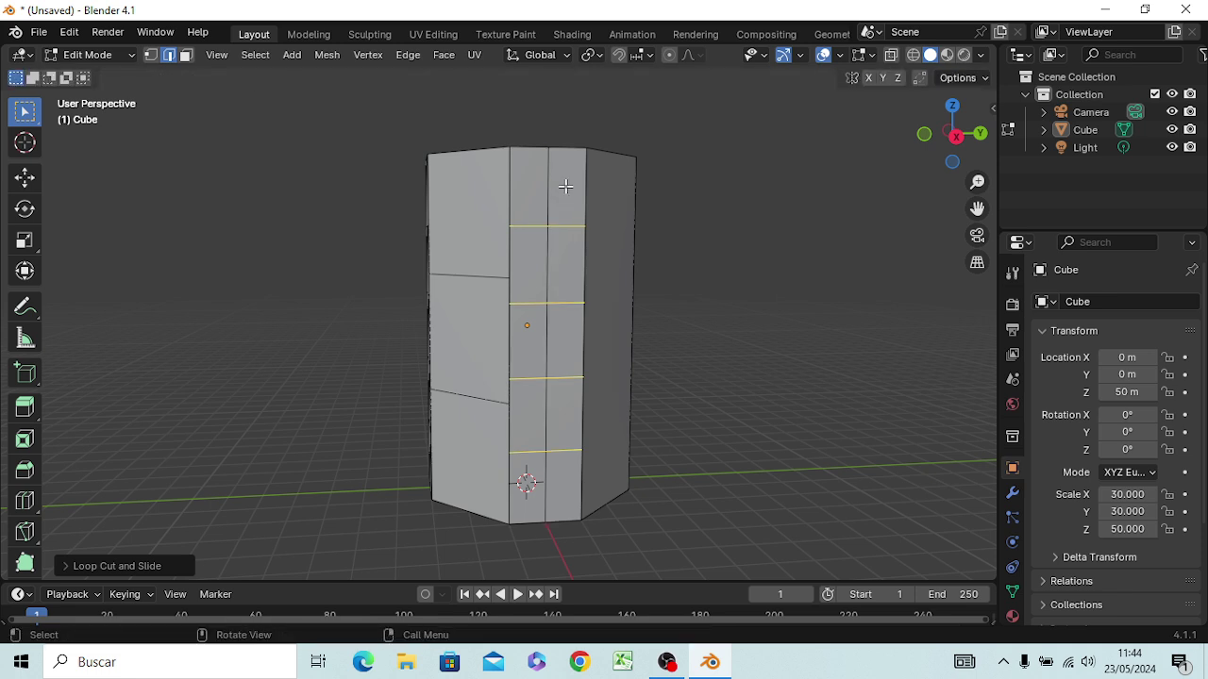
Step: Switch to face selection and select the second face from the top on the −Y half of the +X side
{"action": "left_click", "coordinate": [558, 253]}
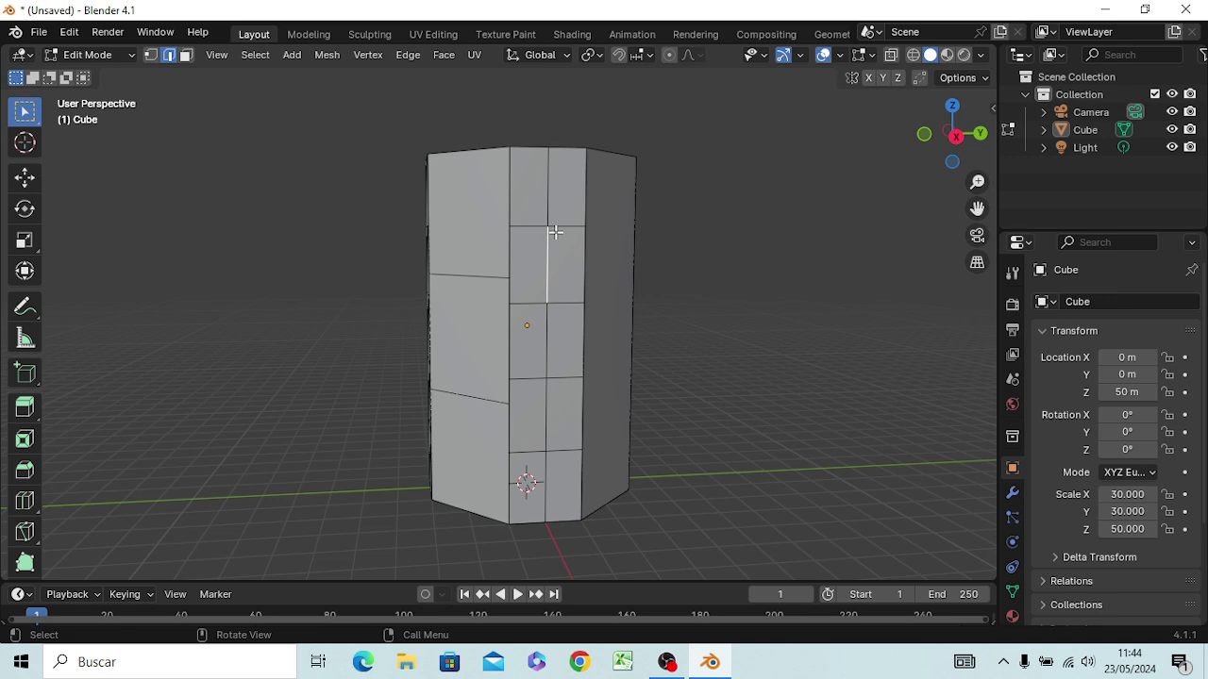
{"action": "key", "text": "3"}
{"action": "left_click", "coordinate": [551, 247]}
{"action": "left_click", "coordinate": [534, 256]}
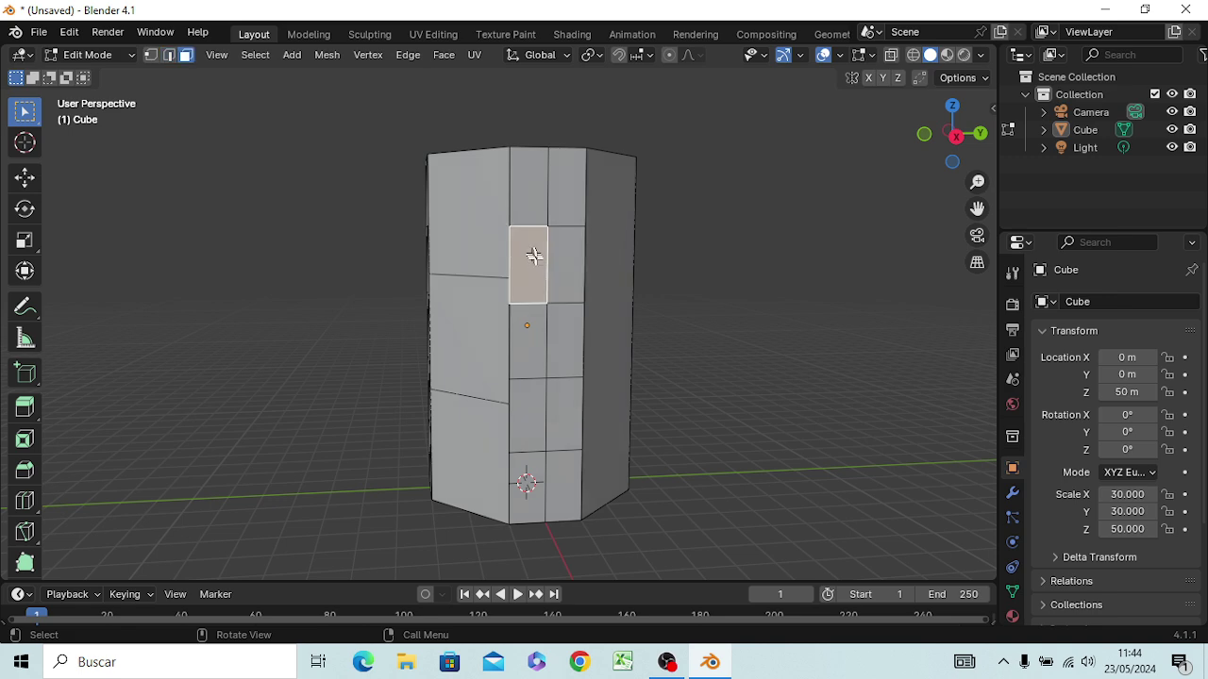
Step: Try to add two evenly spaced horizontal loop cuts on the diagonal face between +X and +Y
{"action": "middle_click_drag", "start_coordinate": [707, 289], "coordinate": [557, 313]}
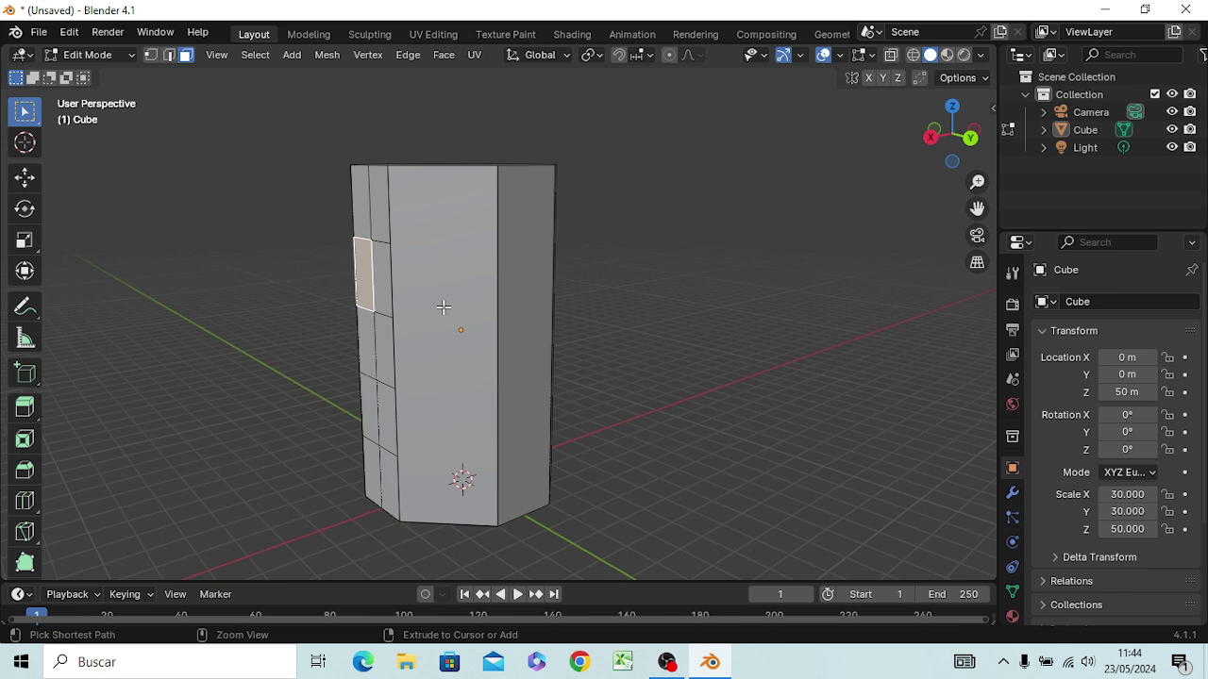
{"action": "key", "text": "ctrl+r"}
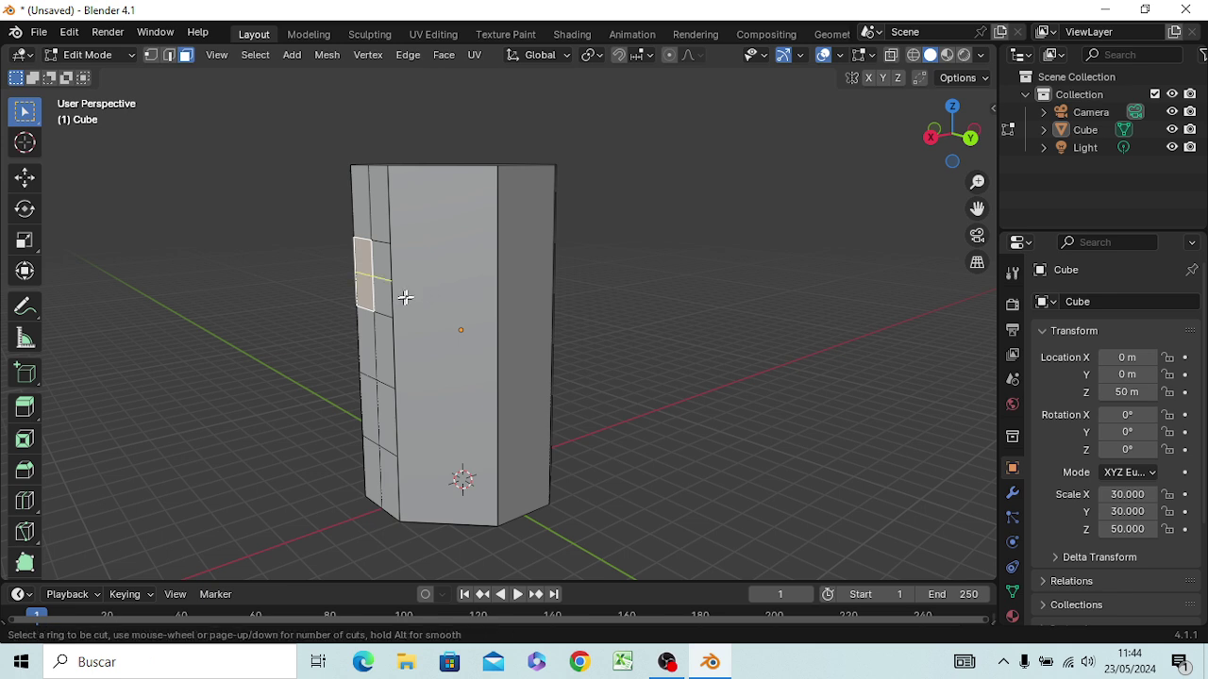
{"action": "scroll", "coordinate": [451, 191], "scroll_direction": "up", "scroll_amount": 1}
{"action": "left_click", "coordinate": [472, 194]}
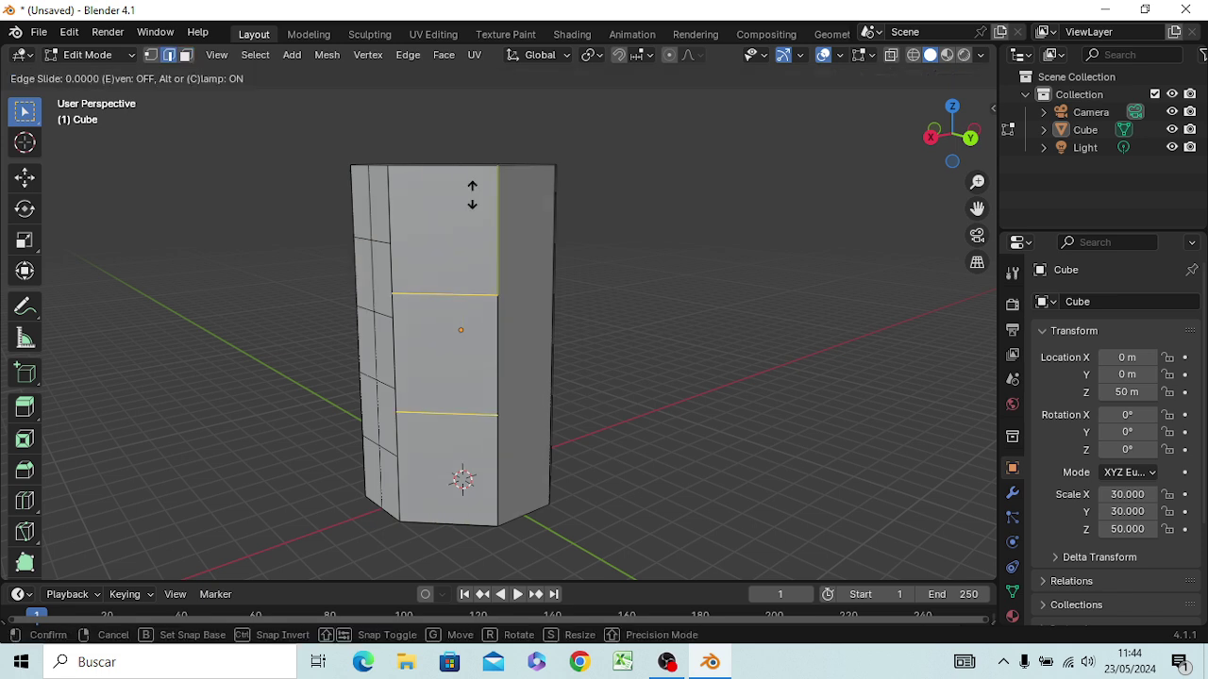
{"action": "left_click", "coordinate": [473, 194]}
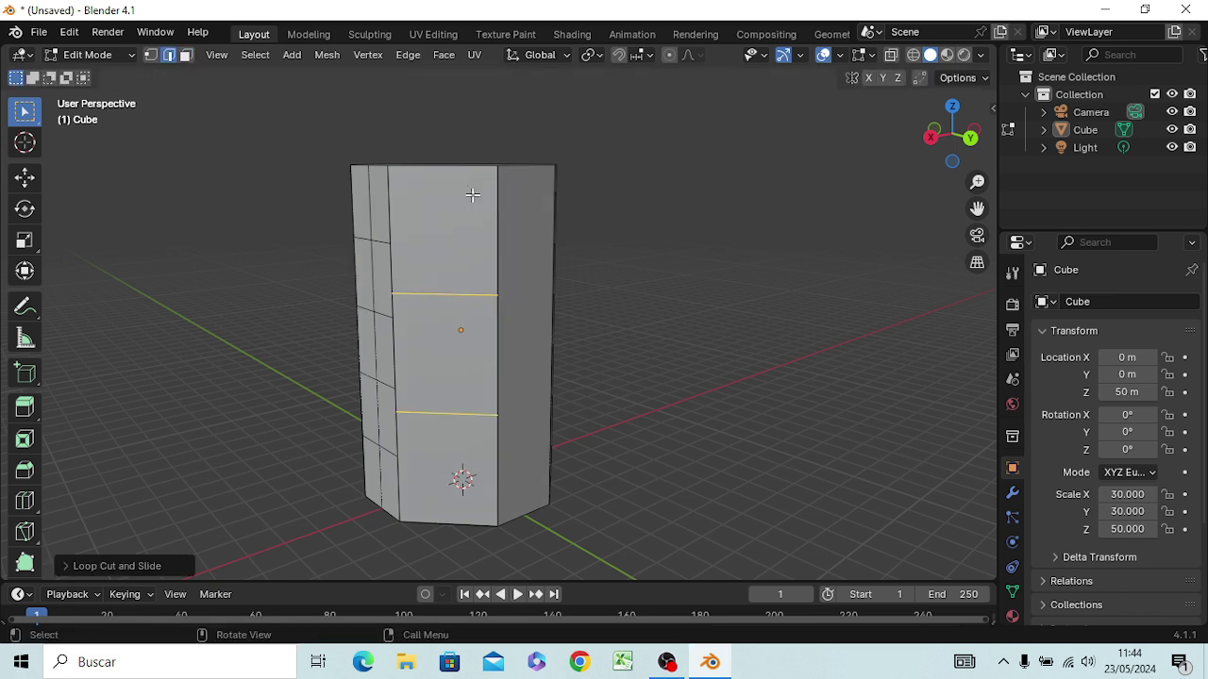
{"action": "key", "text": "3"}
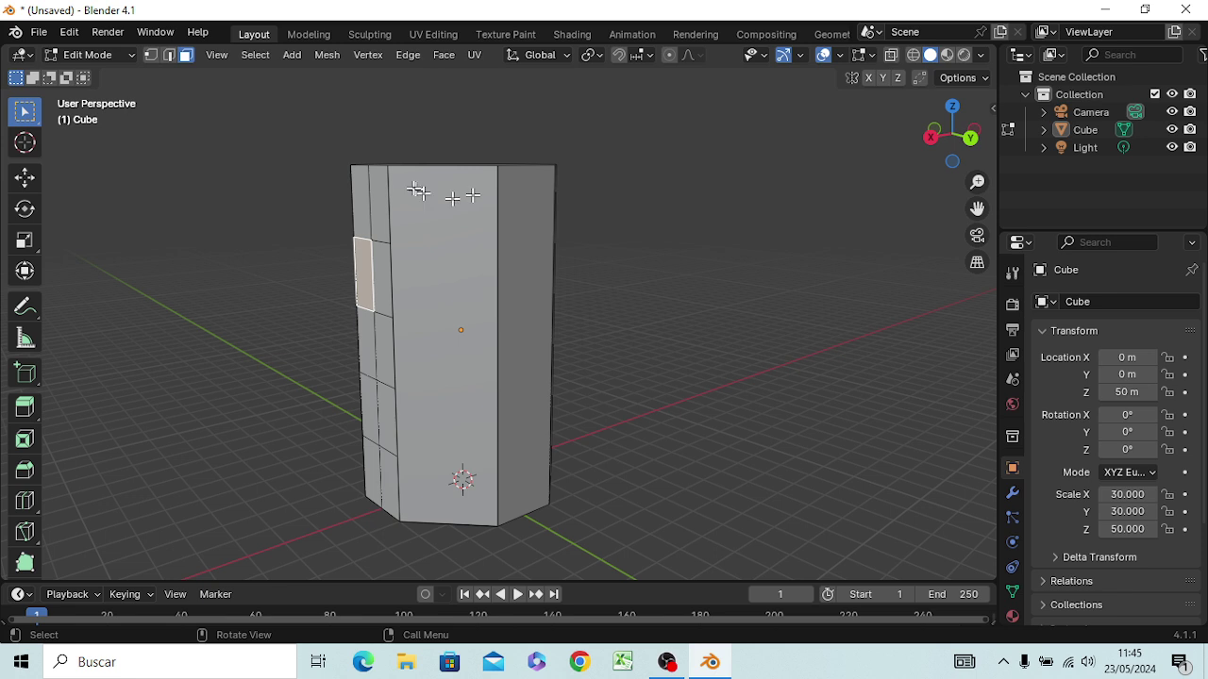
Step: Add two evenly spaced vertical loop cuts on the diagonal face between +X and +Y and clear the selection
{"action": "key", "text": "ctrl+r"}
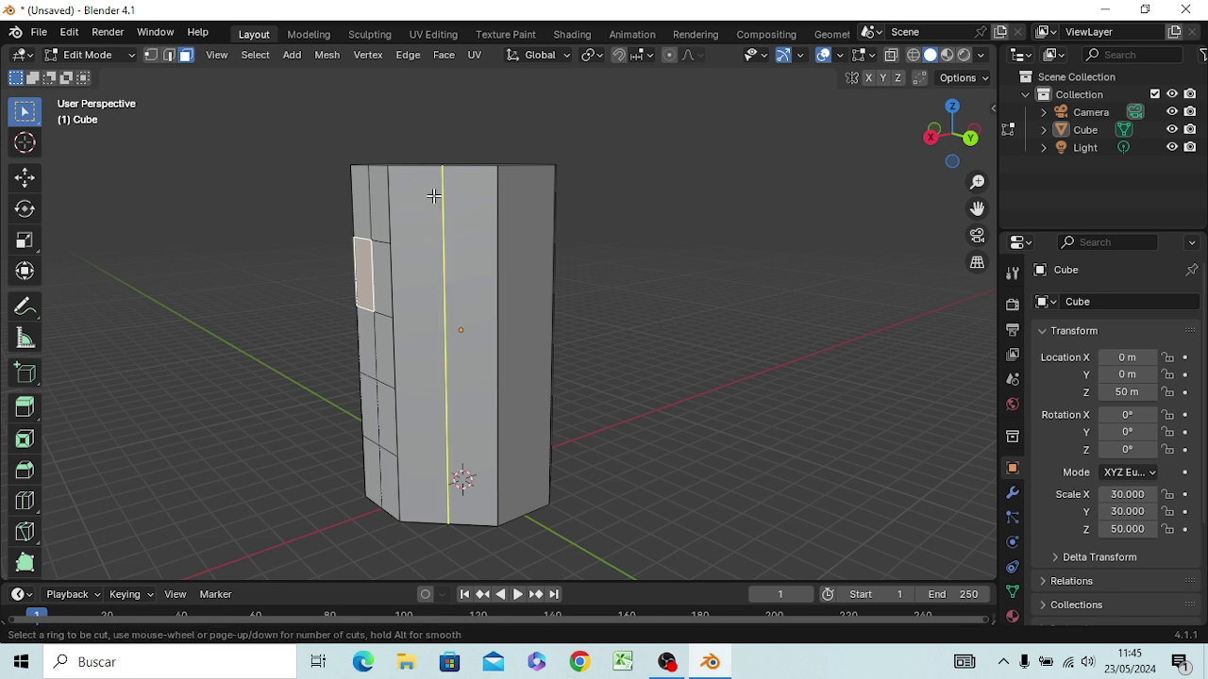
{"action": "scroll", "coordinate": [457, 175], "scroll_direction": "up", "scroll_amount": 1}
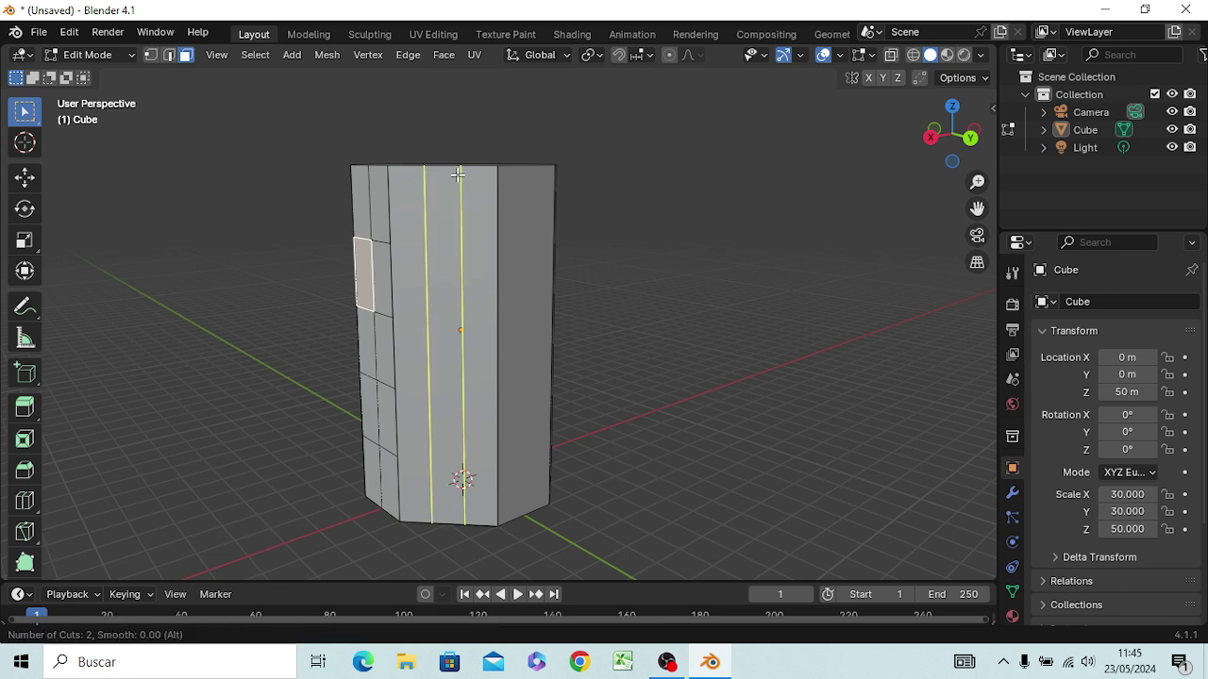
{"action": "left_click", "coordinate": [460, 175]}
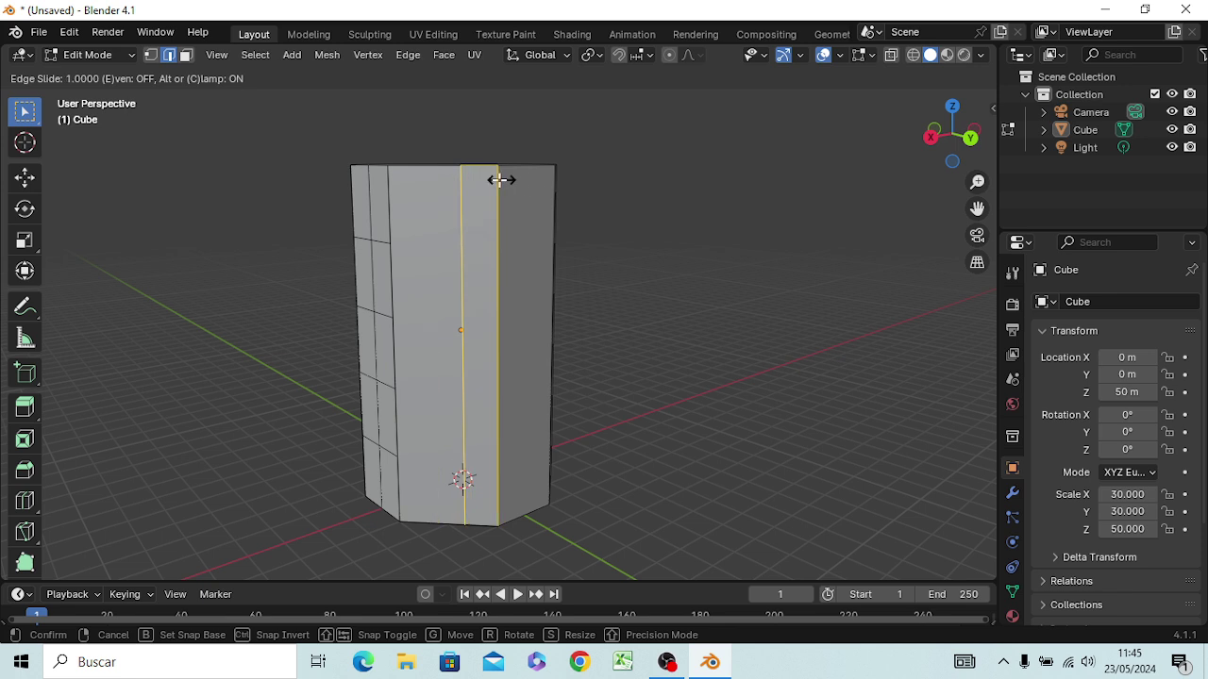
{"action": "left_click", "coordinate": [500, 179]}
{"action": "left_click", "coordinate": [687, 212]}
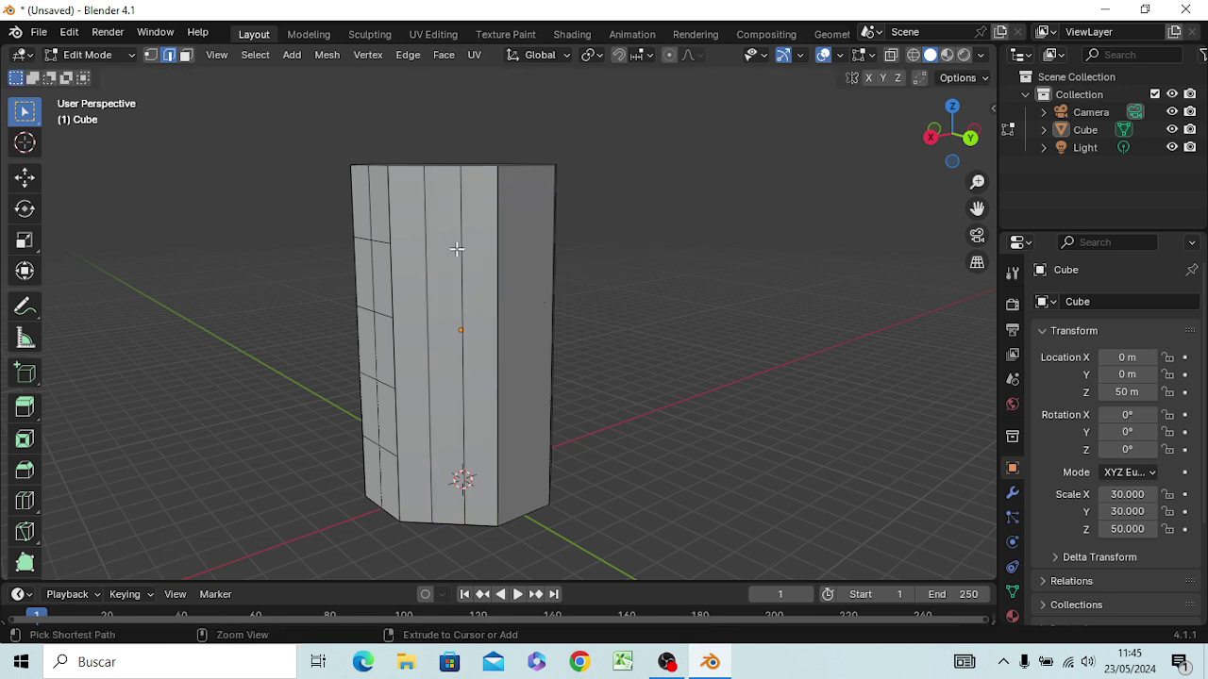
Step: Add seven evenly spaced horizontal loop cuts across the three strips of the diagonal face between +X and +Y
{"action": "key", "text": "ctrl+r"}
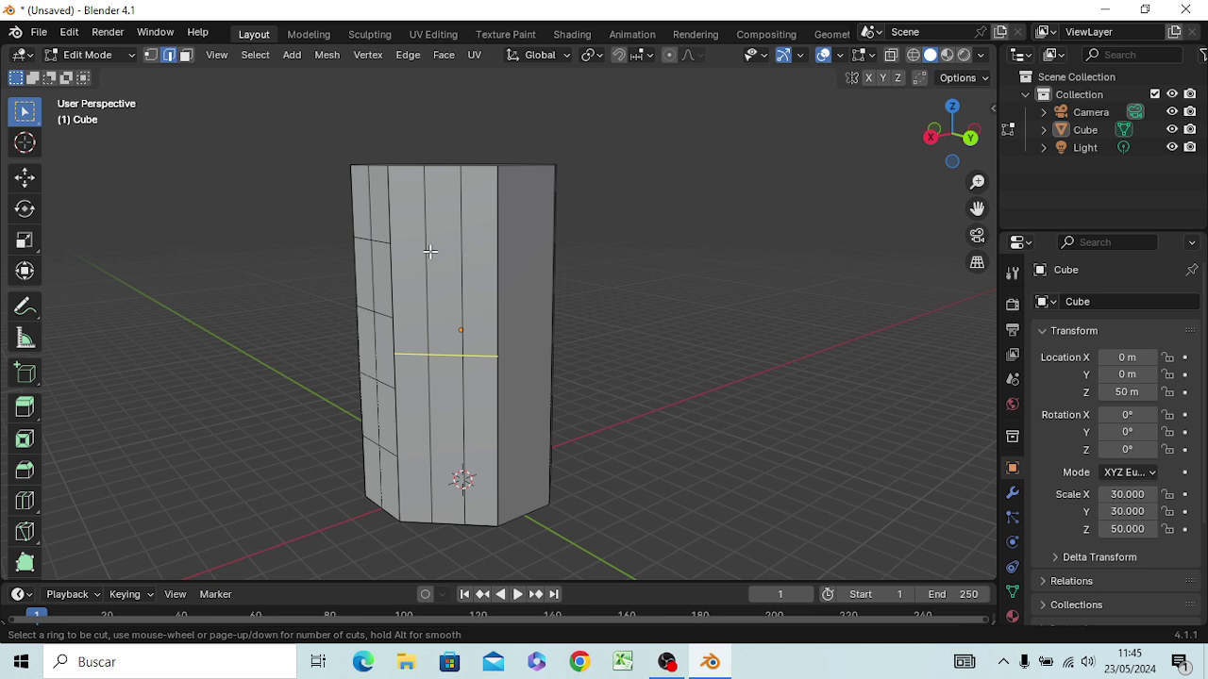
{"action": "scroll", "coordinate": [430, 251], "scroll_direction": "up", "scroll_amount": 1}
{"action": "scroll", "coordinate": [451, 252], "scroll_direction": "up", "scroll_amount": 1}
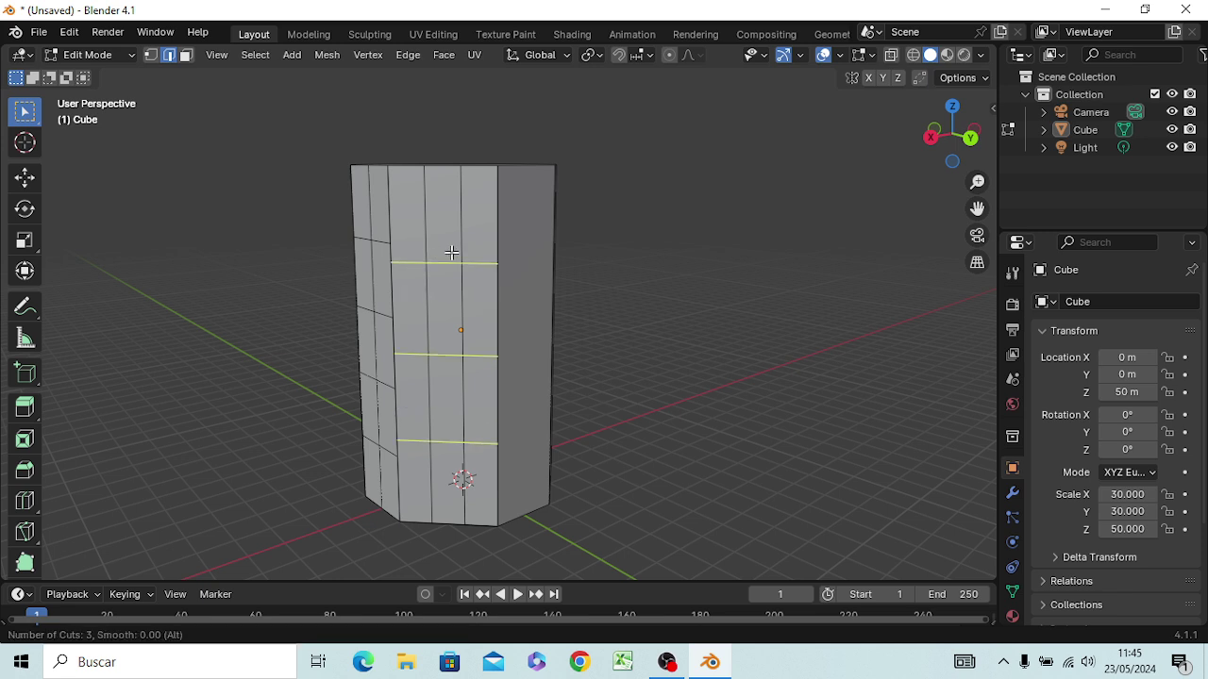
{"action": "scroll", "coordinate": [453, 249], "scroll_direction": "up", "scroll_amount": 4}
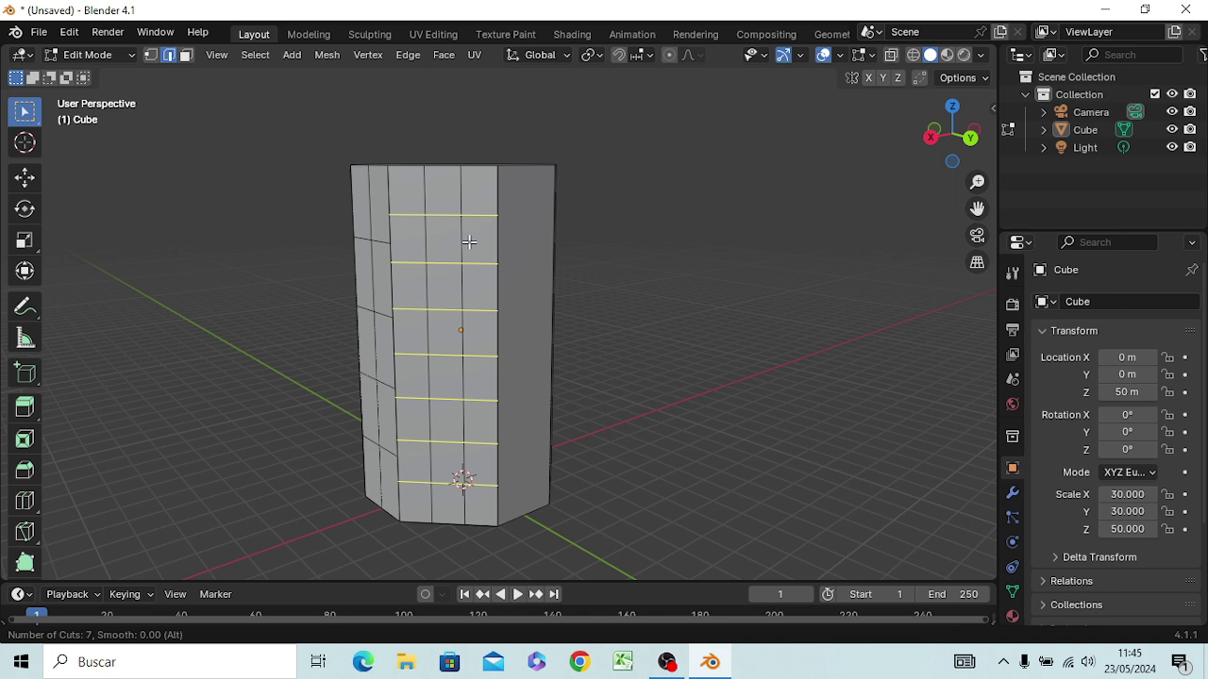
{"action": "left_click", "coordinate": [468, 243]}
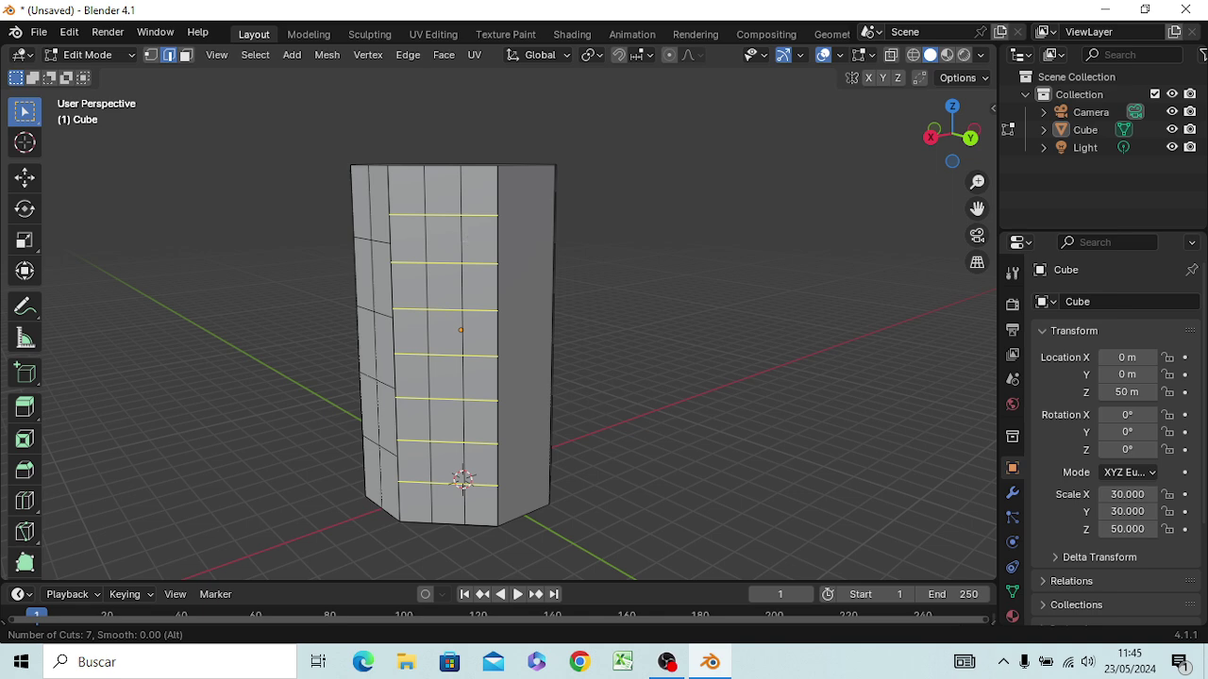
{"action": "left_click", "coordinate": [469, 242]}
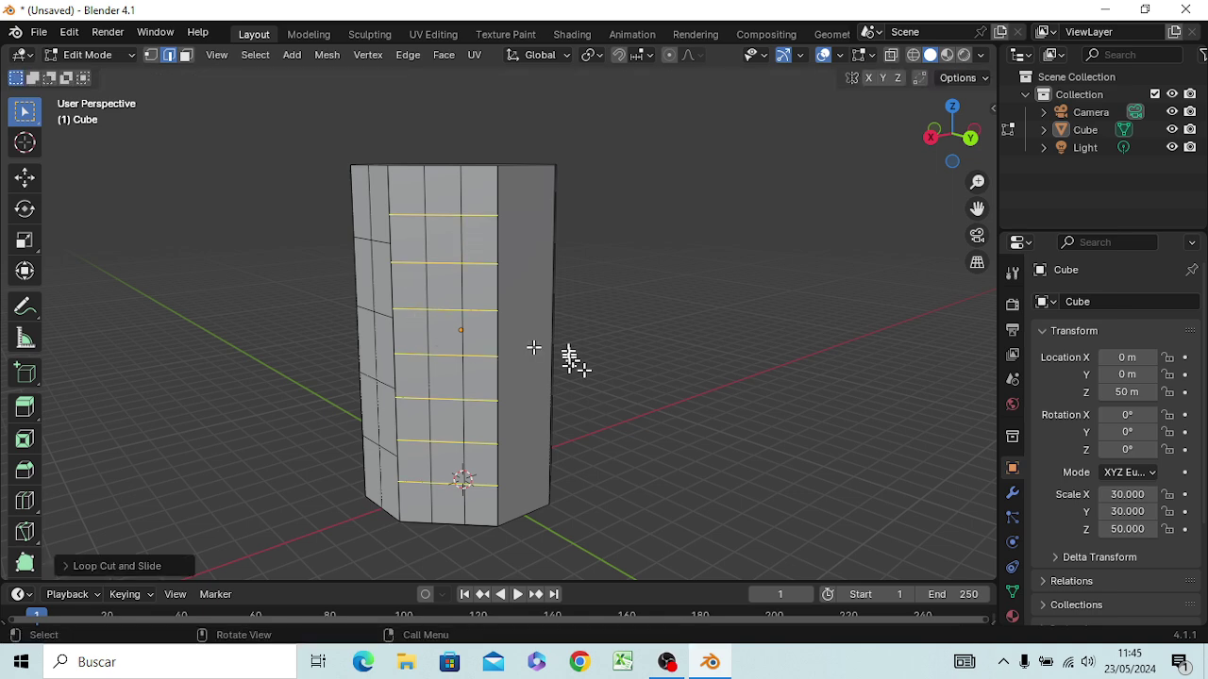
Step: Add four evenly spaced horizontal loop cuts on the diagonal face between −X and +Y
{"action": "middle_click_drag", "start_coordinate": [580, 330], "coordinate": [485, 323]}
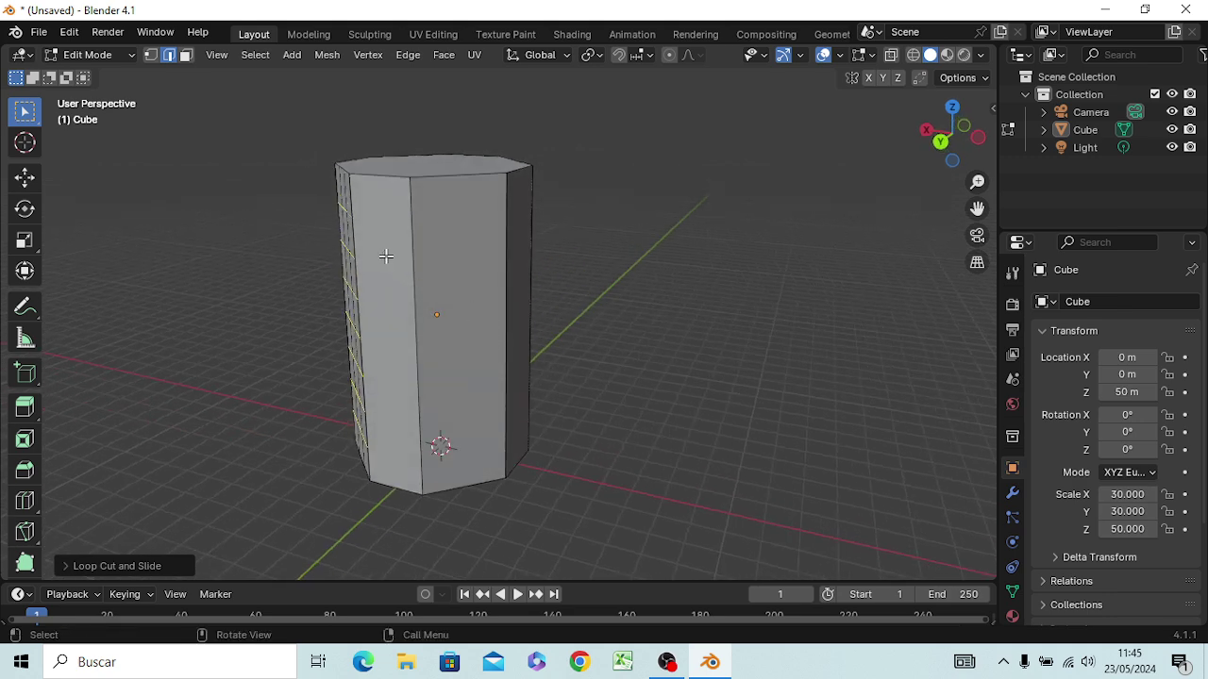
{"action": "key", "text": "ctrl"}
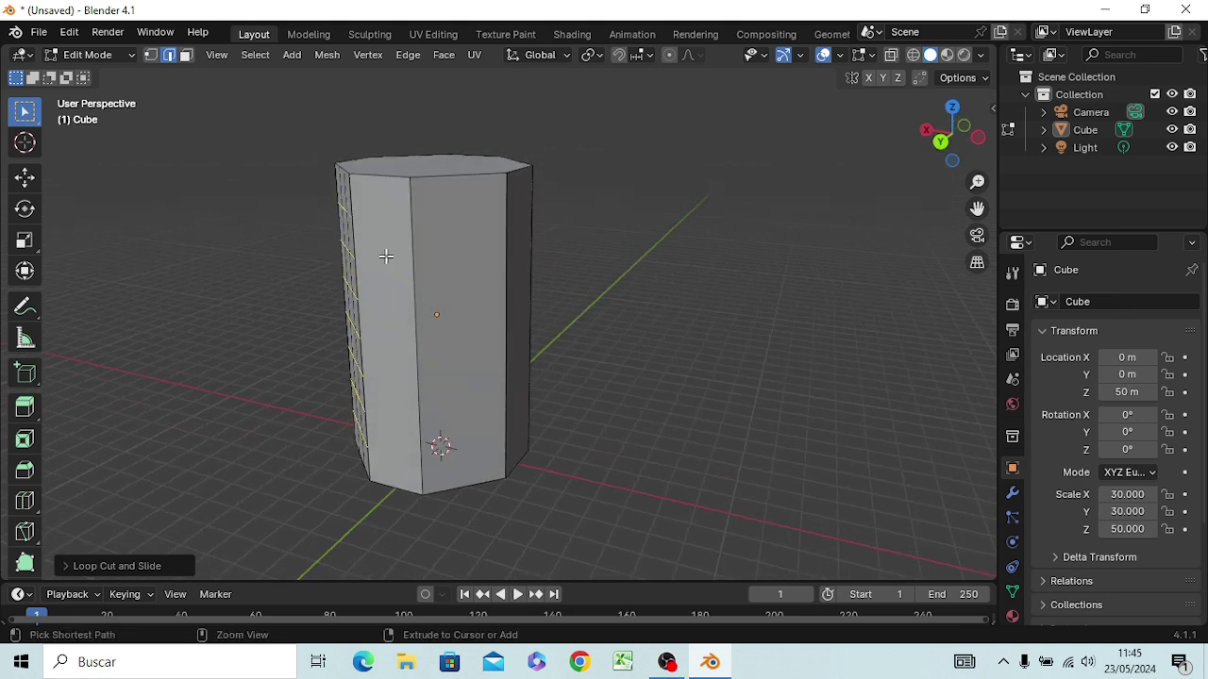
{"action": "key", "text": "ctrl+r"}
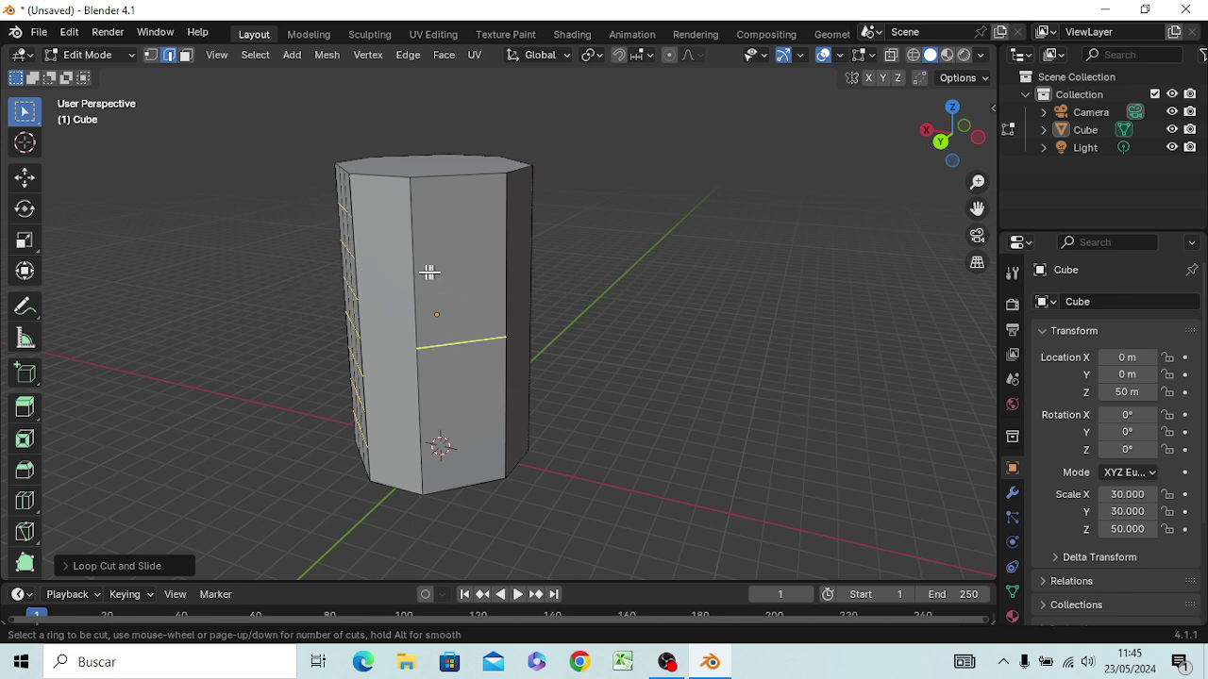
{"action": "scroll", "coordinate": [424, 270], "scroll_direction": "up", "scroll_amount": 2}
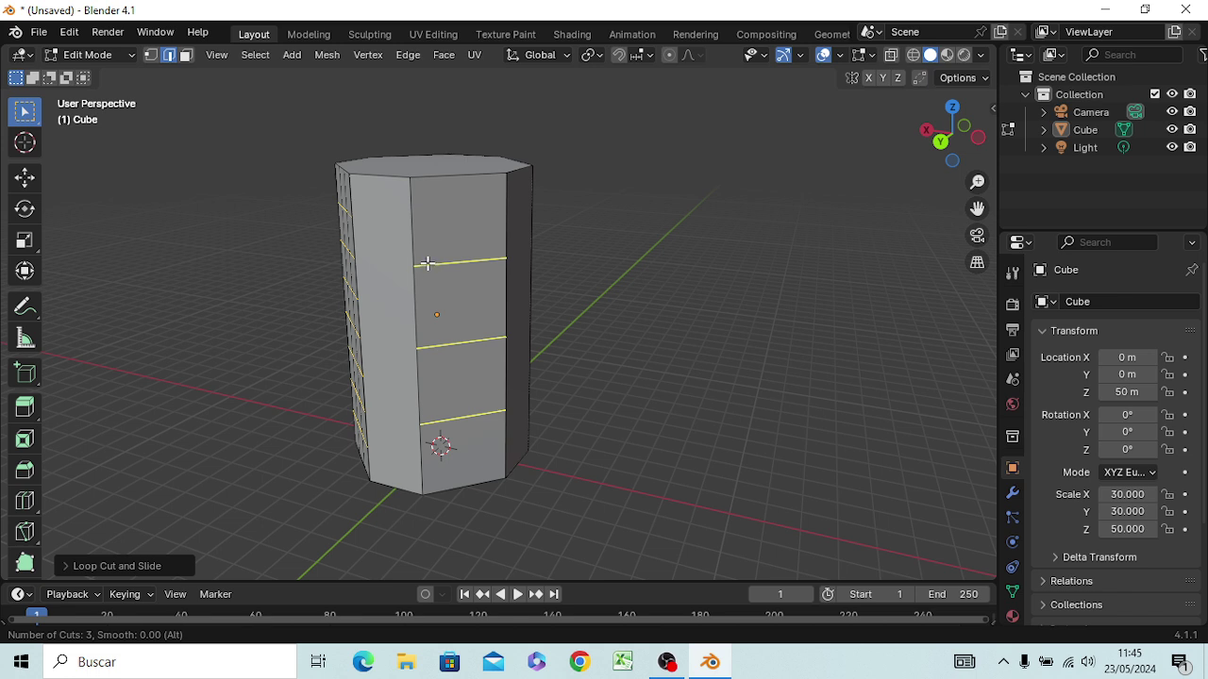
{"action": "scroll", "coordinate": [426, 262], "scroll_direction": "up", "scroll_amount": 1}
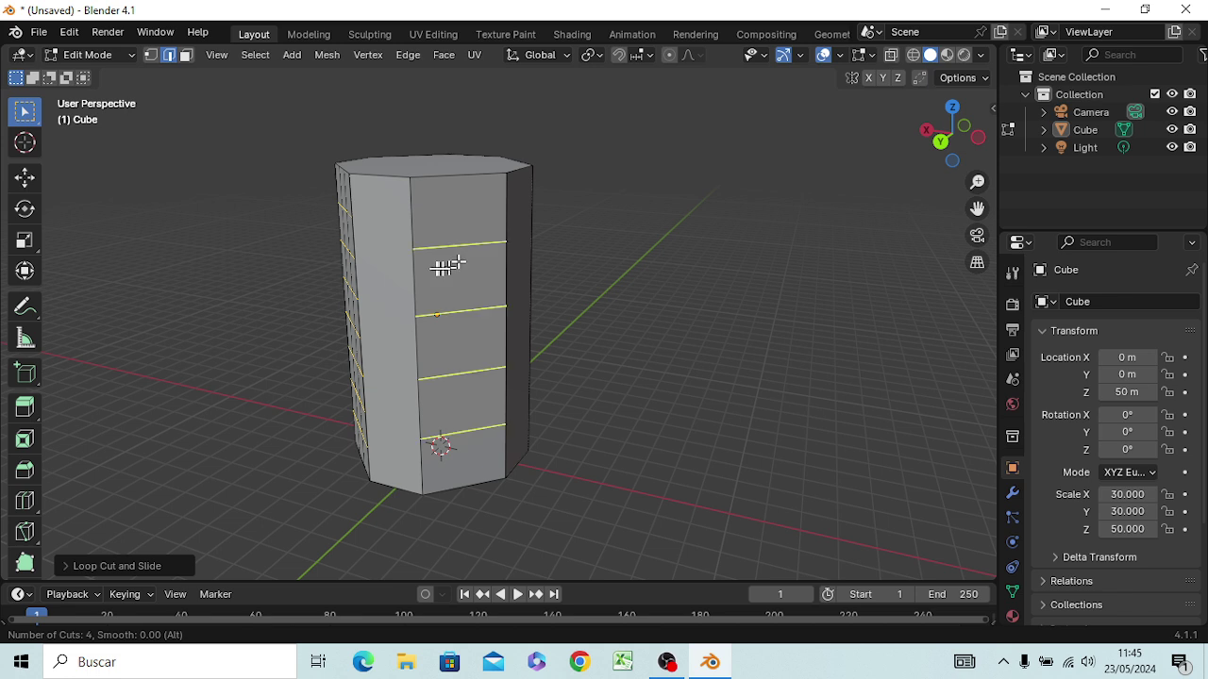
{"action": "left_click", "coordinate": [418, 270]}
{"action": "left_click", "coordinate": [418, 271]}
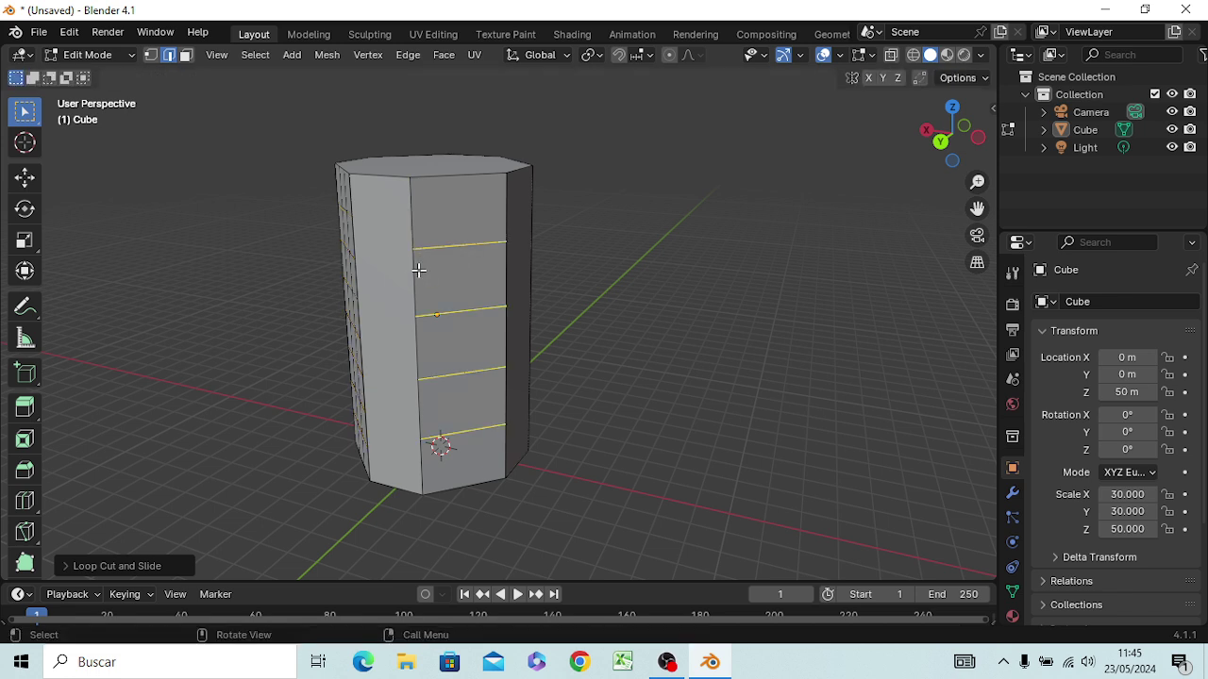
{"action": "left_click", "coordinate": [383, 247]}
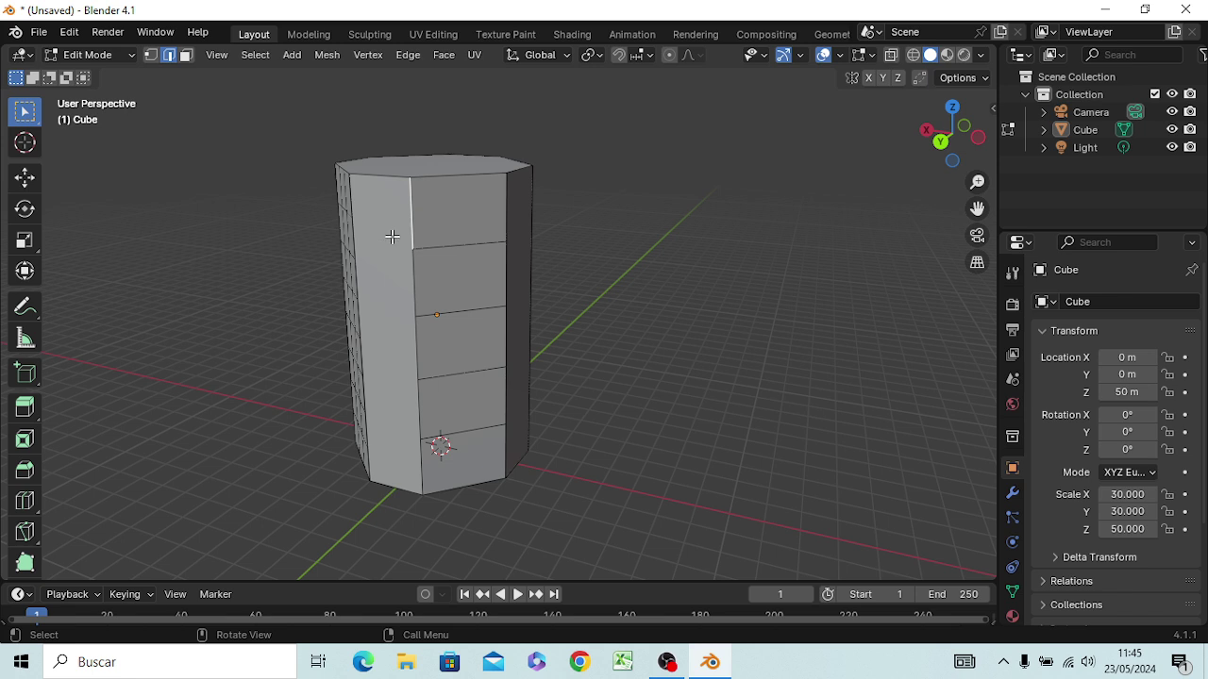
Step: Try to add vertical loop cuts on the undivided +Y face
{"action": "key", "text": "ctrl"}
{"action": "key", "text": "ctrl+r"}
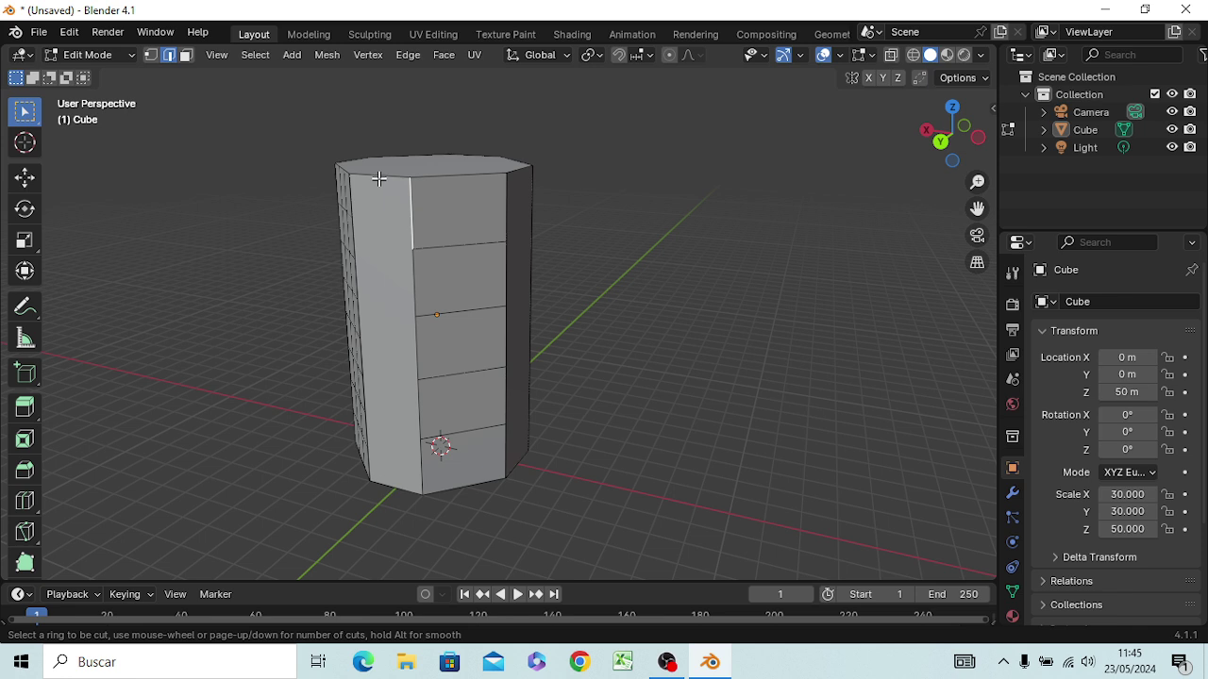
{"action": "key", "text": "3"}
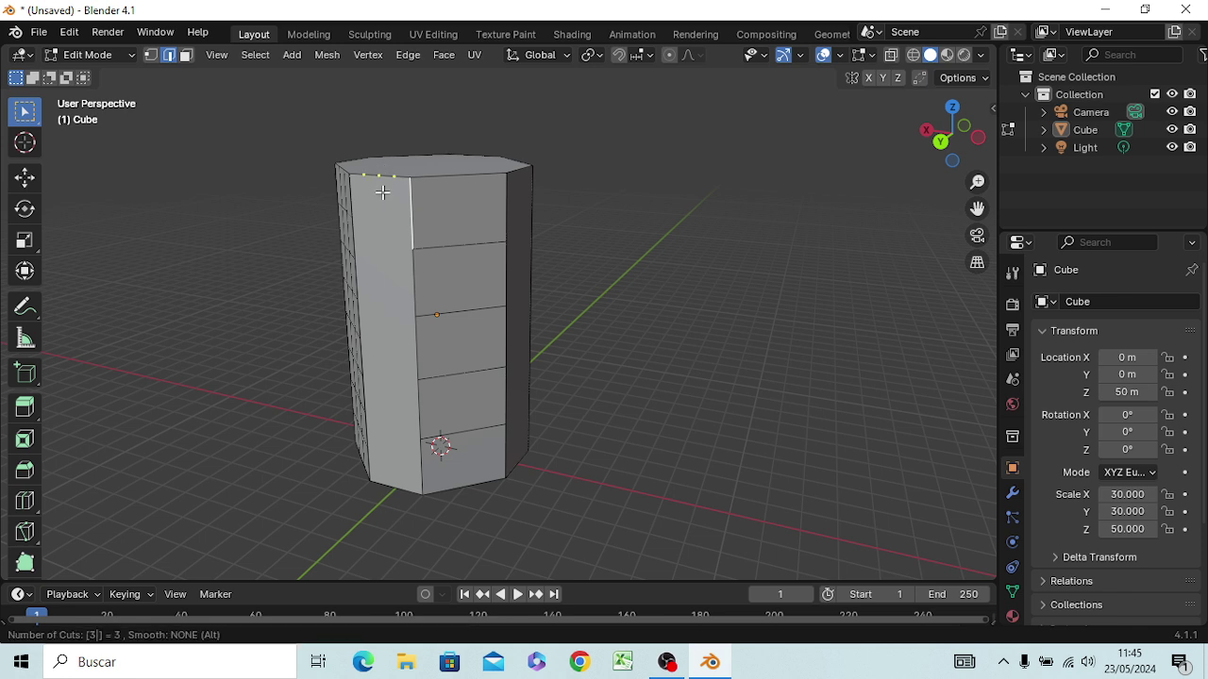
{"action": "key", "text": "Escape"}
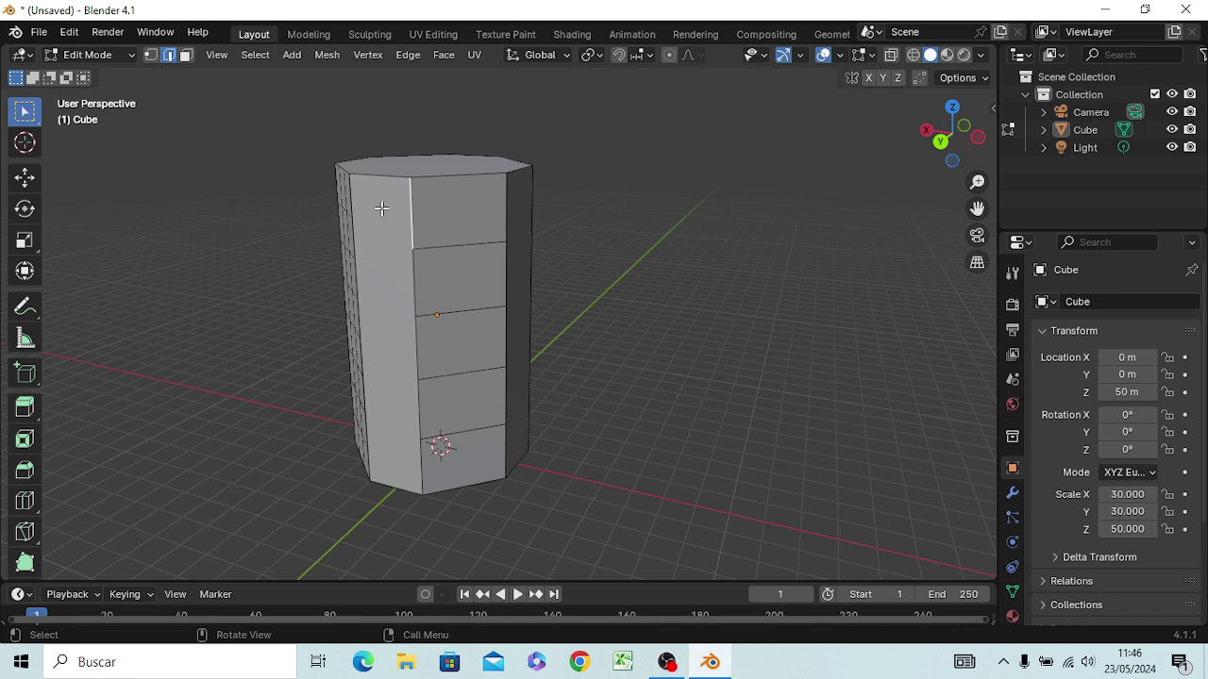
{"action": "key", "text": "3"}
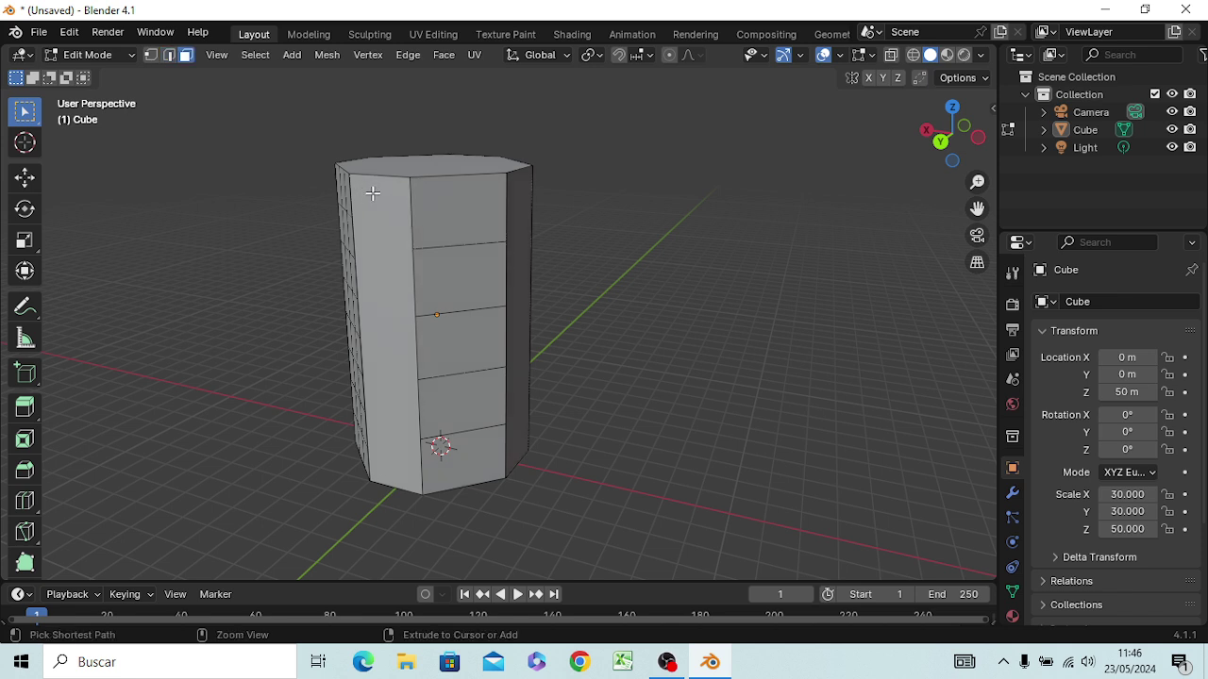
{"action": "key", "text": "ctrl+r"}
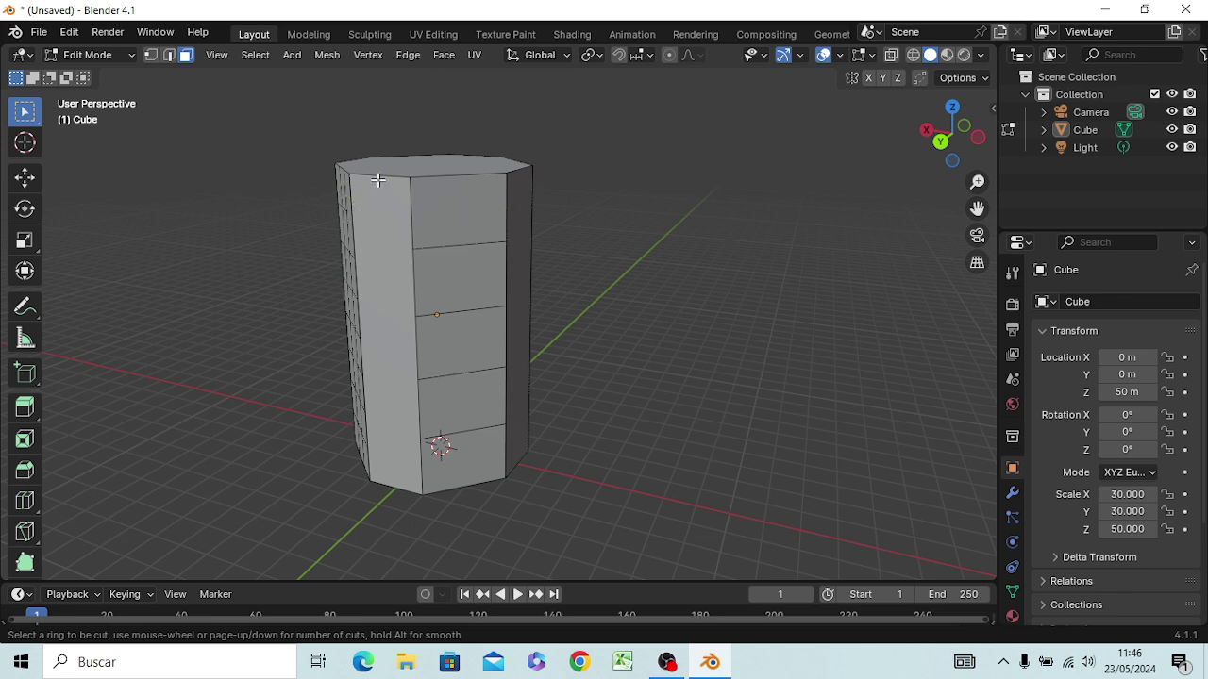
{"action": "scroll", "coordinate": [377, 179], "scroll_direction": "up", "scroll_amount": 1}
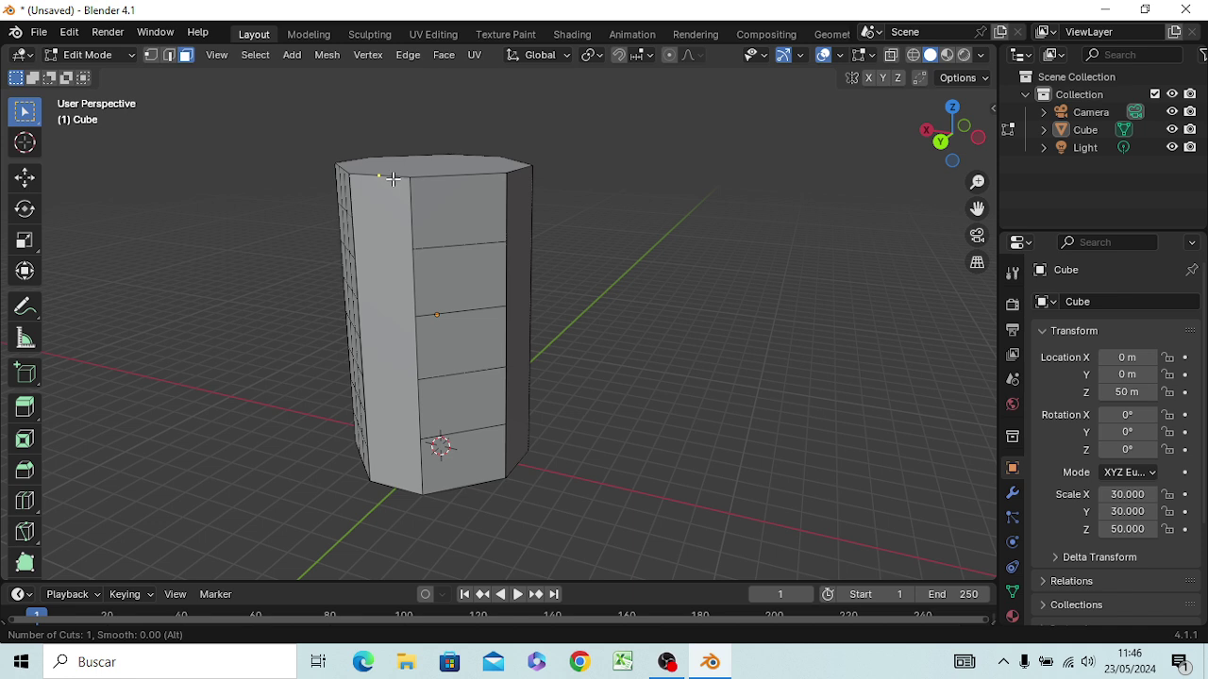
{"action": "left_click", "coordinate": [393, 178]}
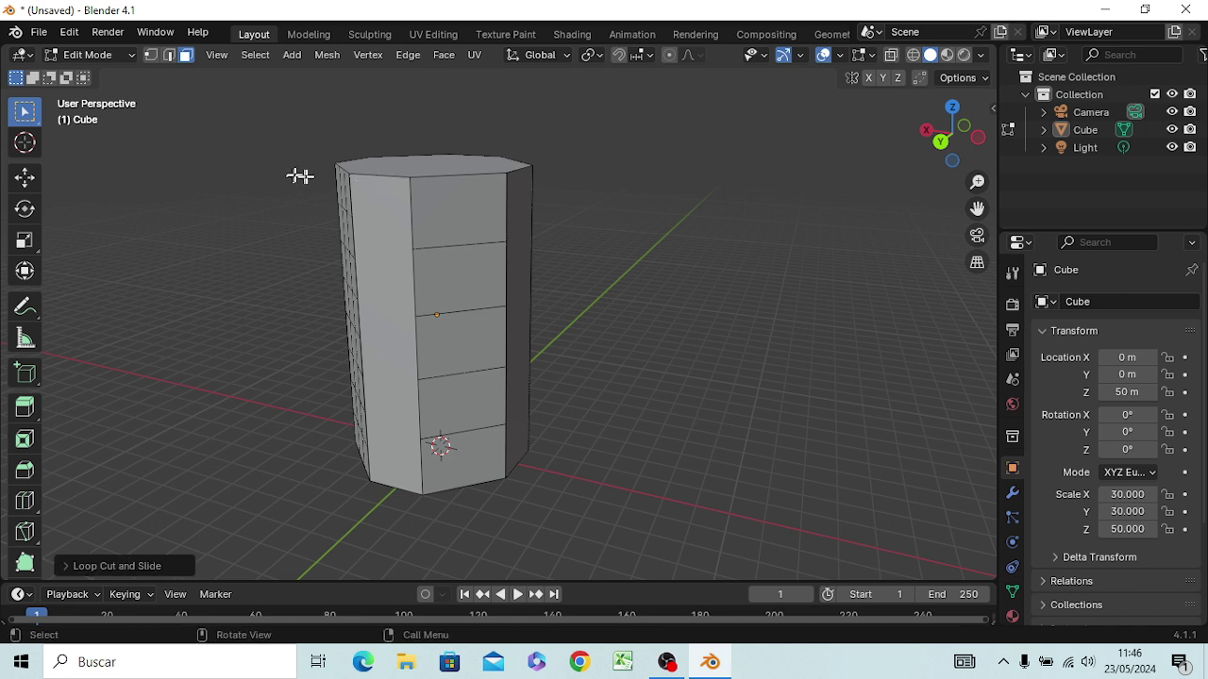
Step: Delete the bounding edges of the undivided +Y face
{"action": "left_click", "coordinate": [384, 219]}
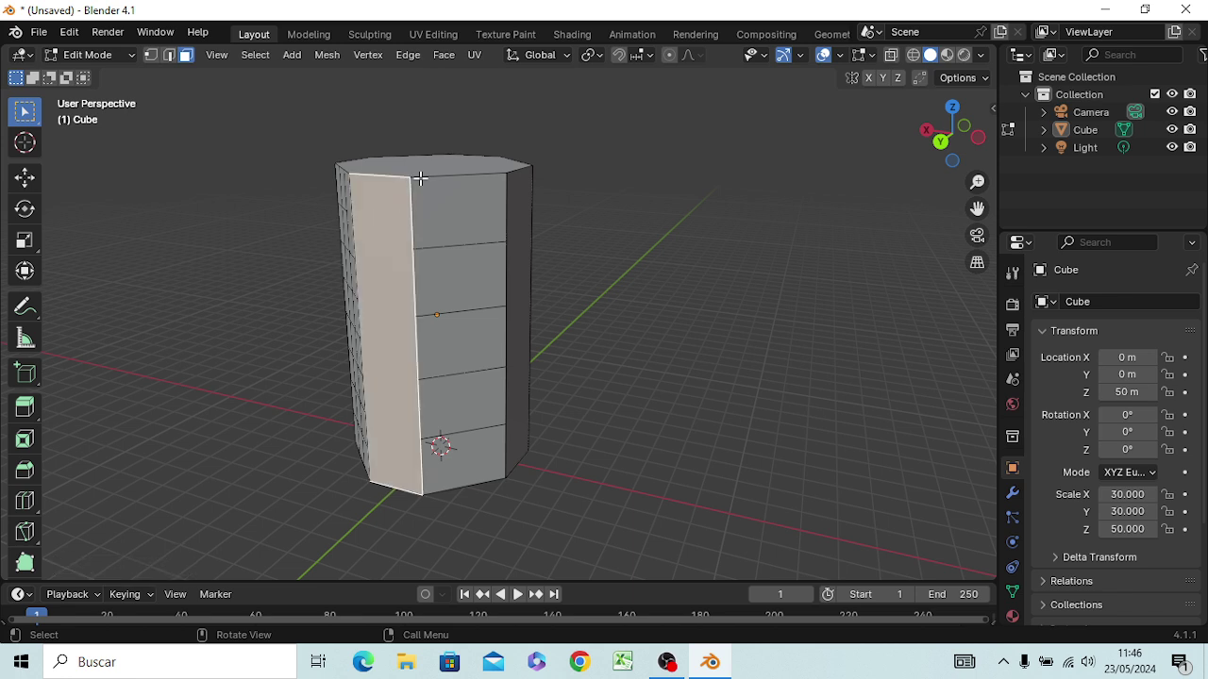
{"action": "key", "text": "x"}
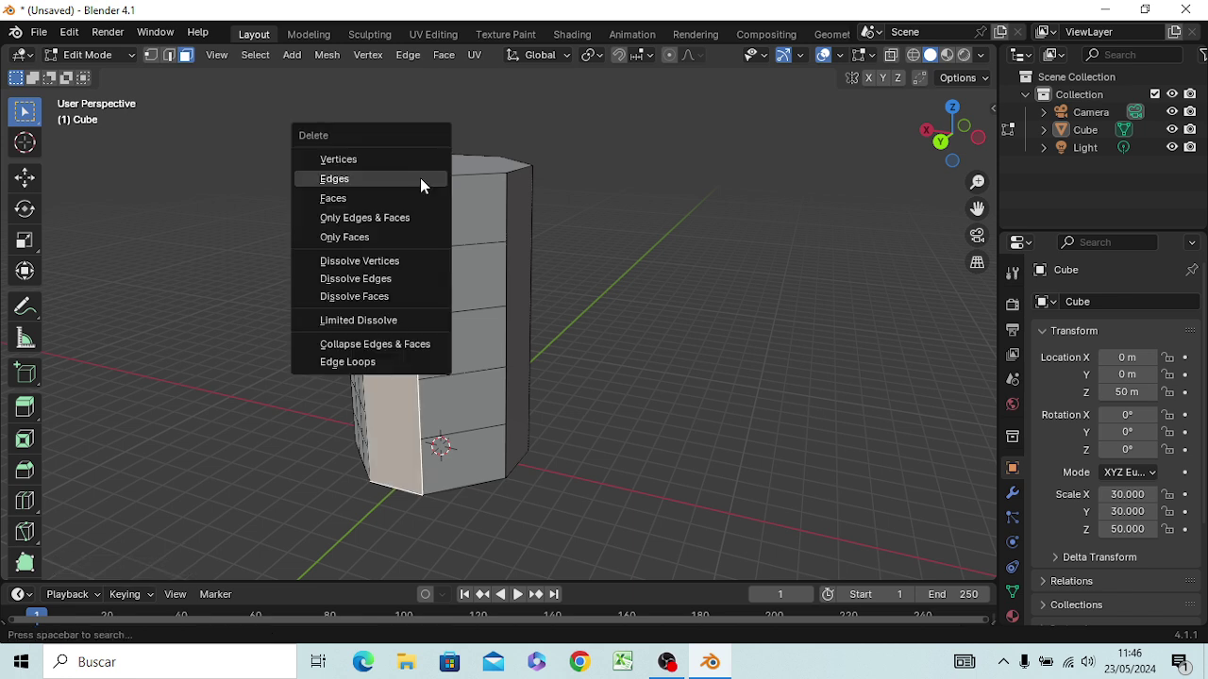
{"action": "left_click", "coordinate": [420, 178]}
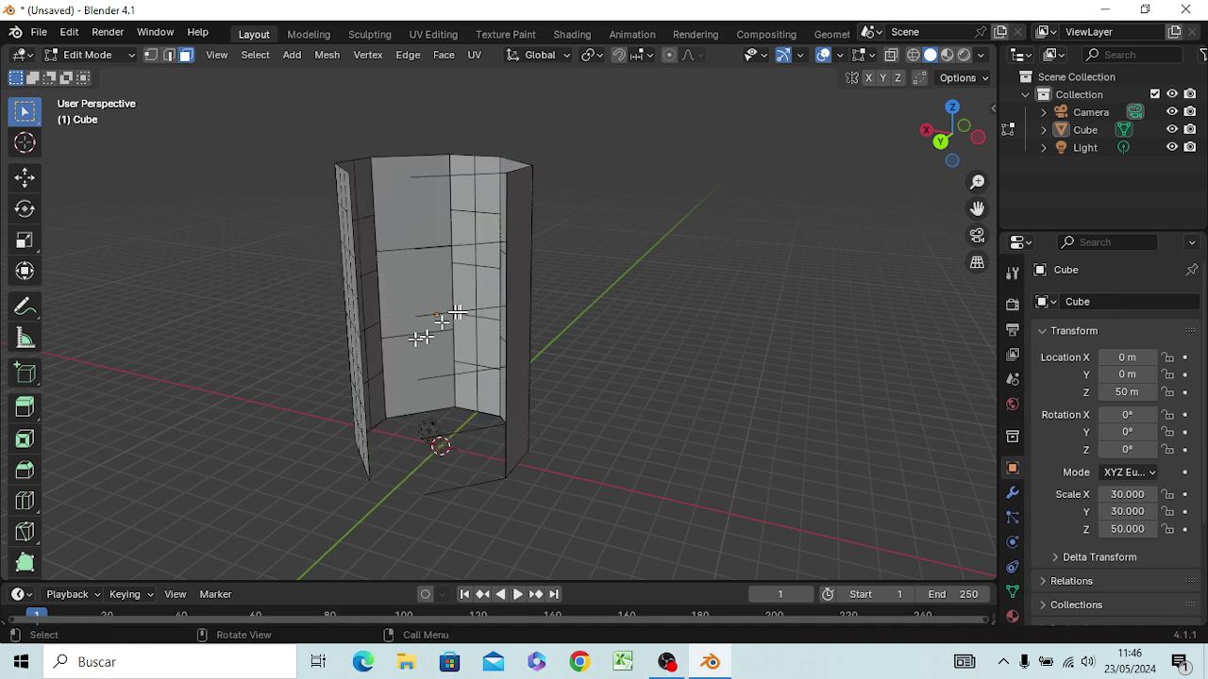
Step: Fill the open +Y side with one face spanning its four corner vertices and clear the selection
{"action": "middle_click_drag", "start_coordinate": [458, 358], "coordinate": [506, 416]}
{"action": "mouse_move", "coordinate": [465, 380]}
{"action": "middle_mouse_down"}
{"action": "mouse_move", "coordinate": [426, 364]}
{"action": "mouse_move", "coordinate": [476, 392]}
{"action": "middle_mouse_up"}
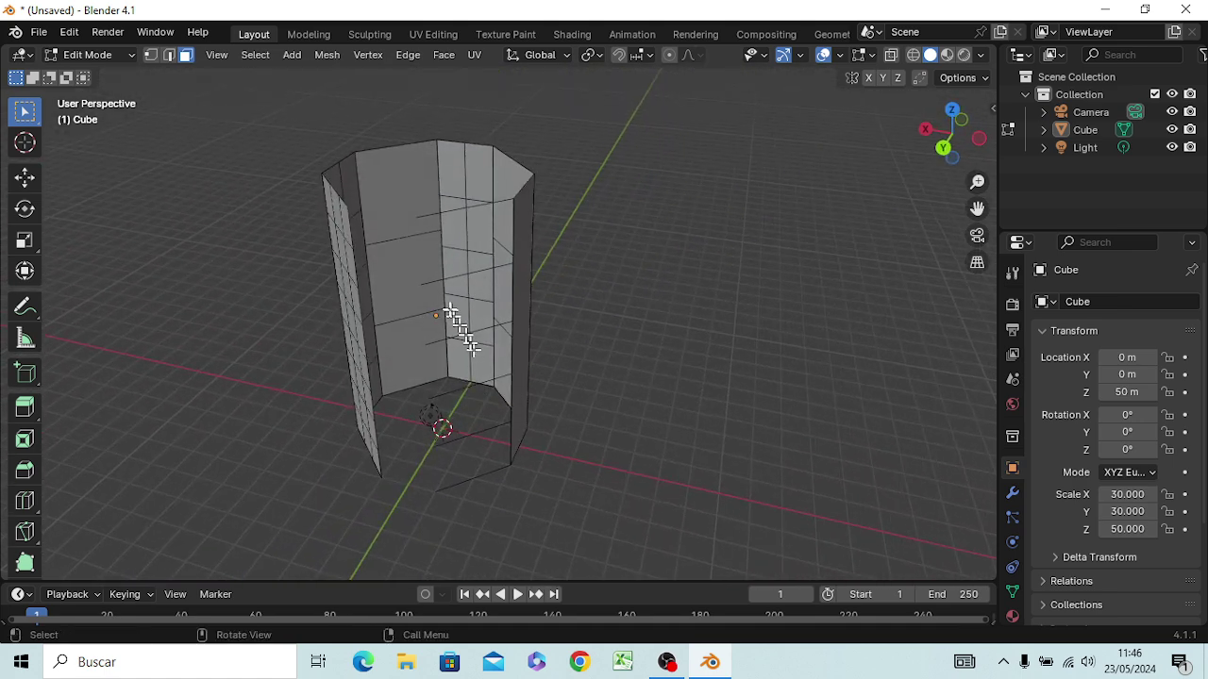
{"action": "key", "text": "1"}
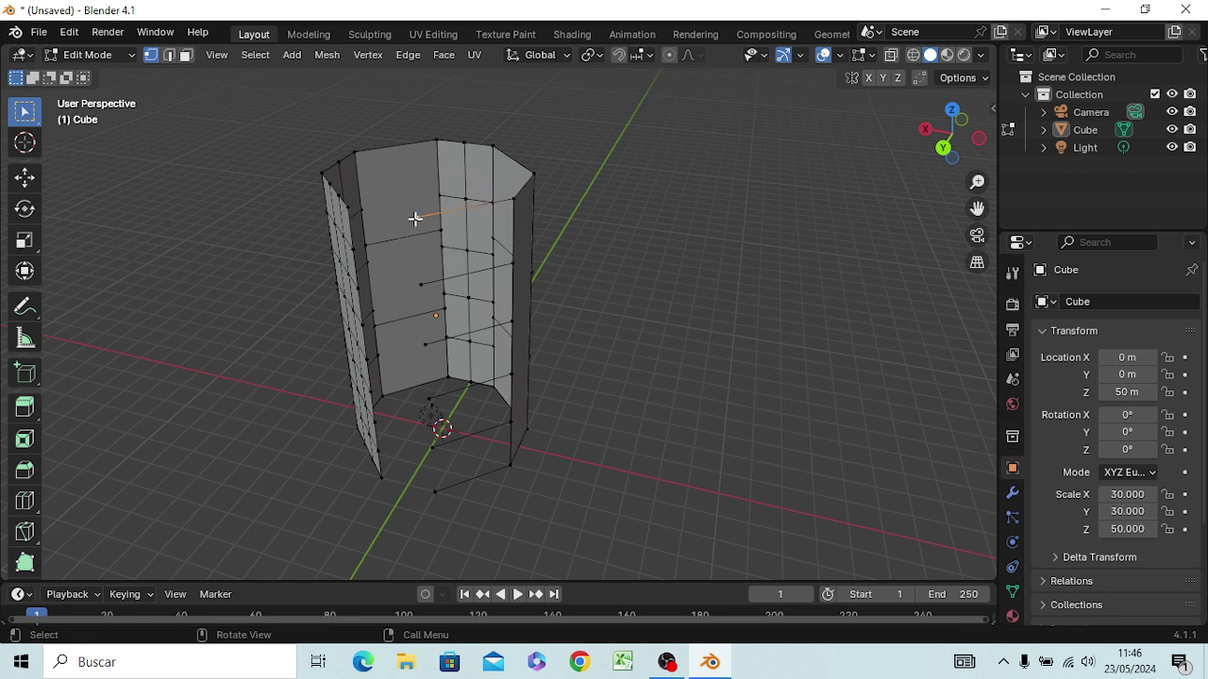
{"action": "left_click", "coordinate": [349, 207], "text": "shift"}
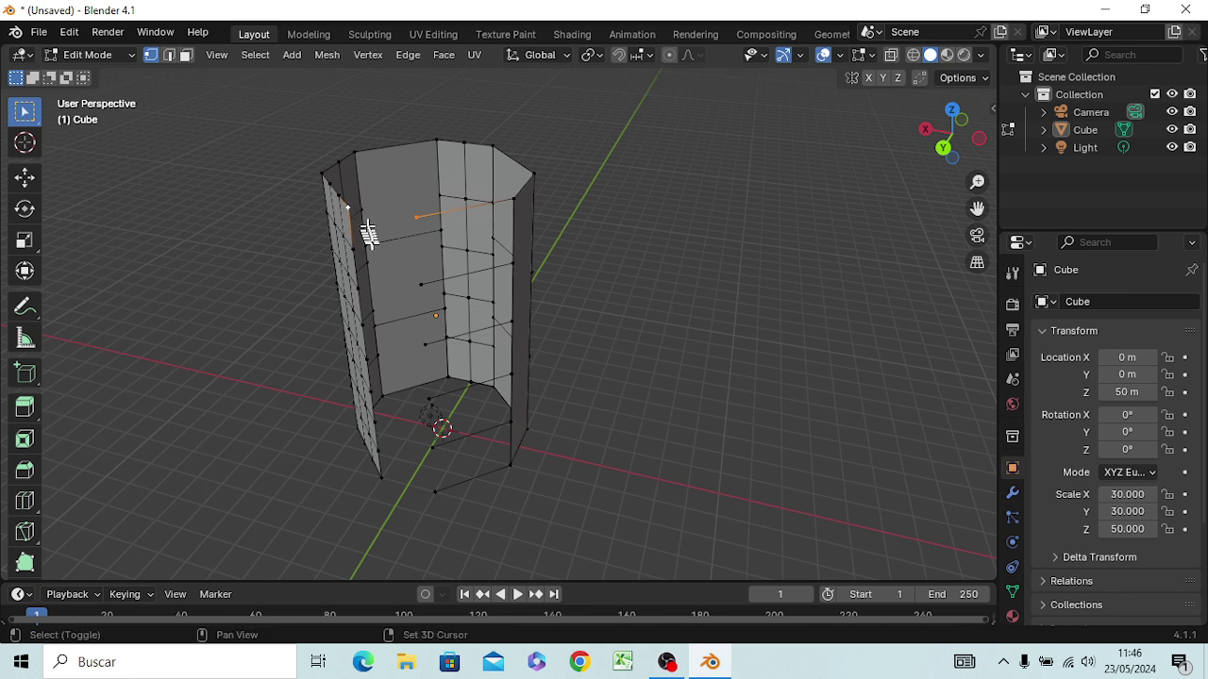
{"action": "left_click", "coordinate": [429, 491], "text": "shift"}
{"action": "key", "text": "g"}
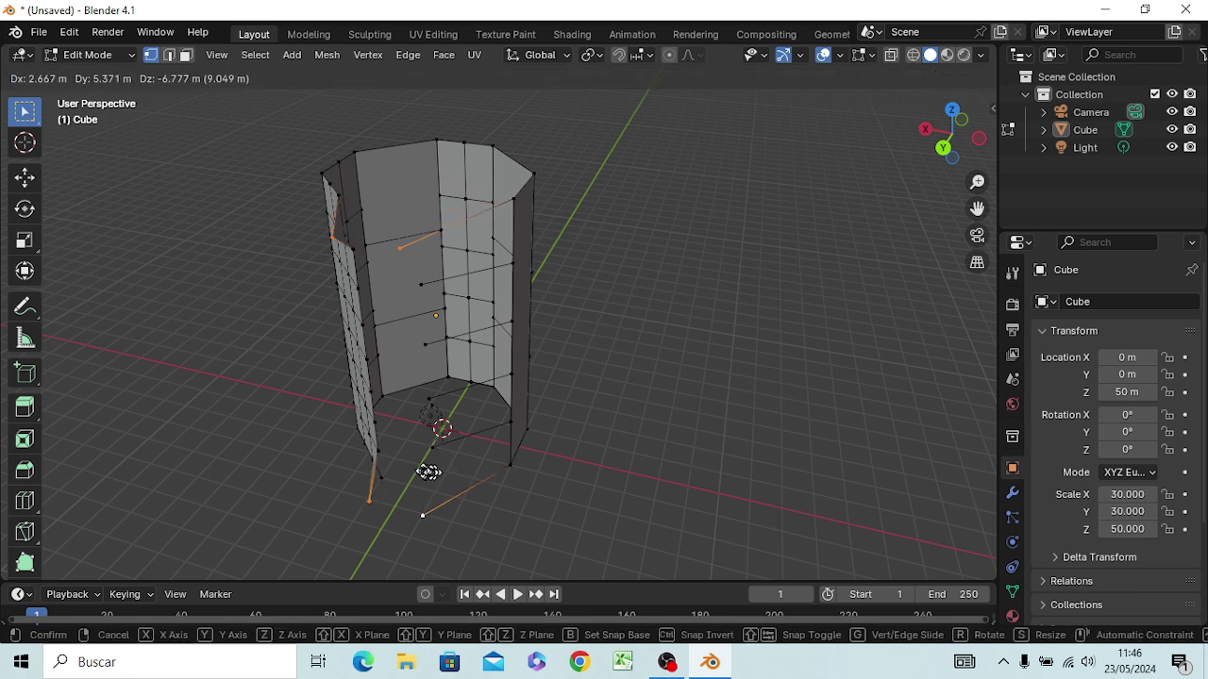
{"action": "right_click", "coordinate": [420, 464]}
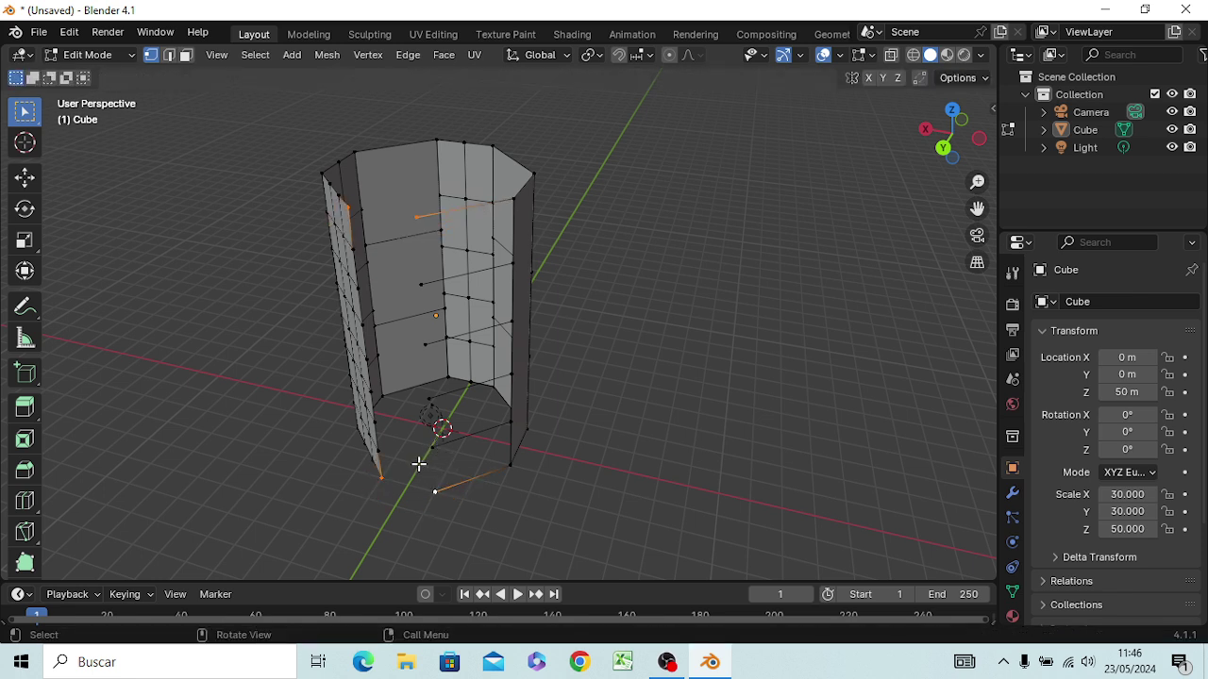
{"action": "key", "text": "f"}
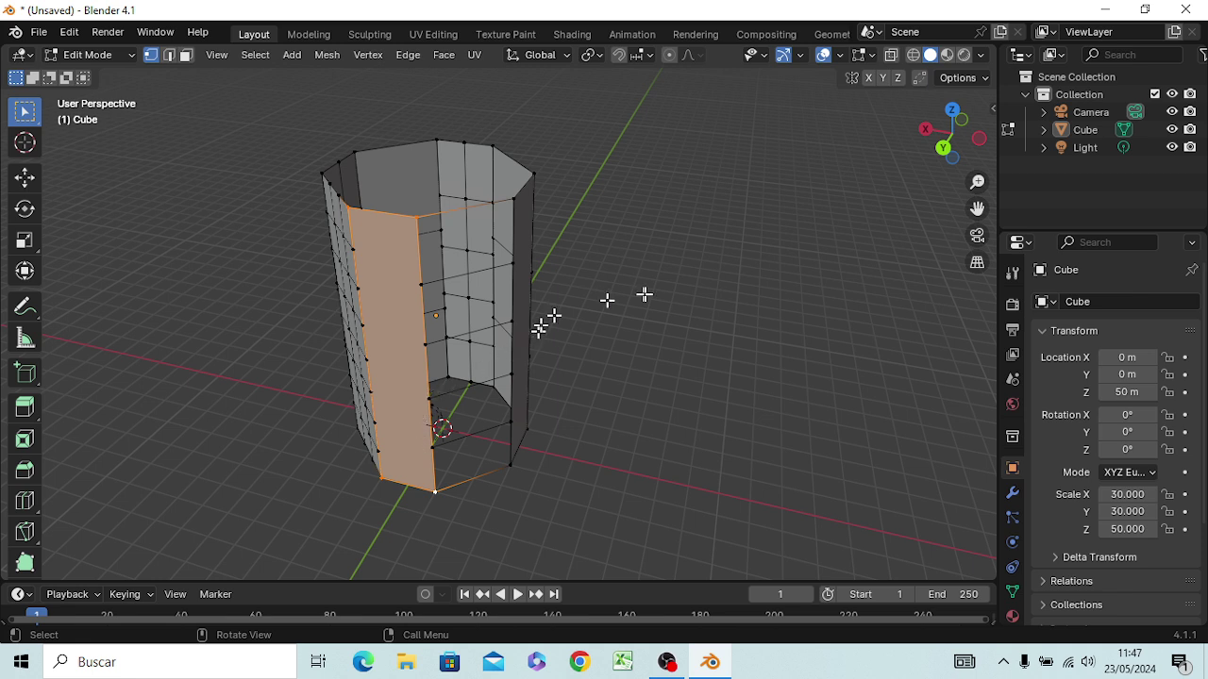
{"action": "left_click", "coordinate": [641, 299]}
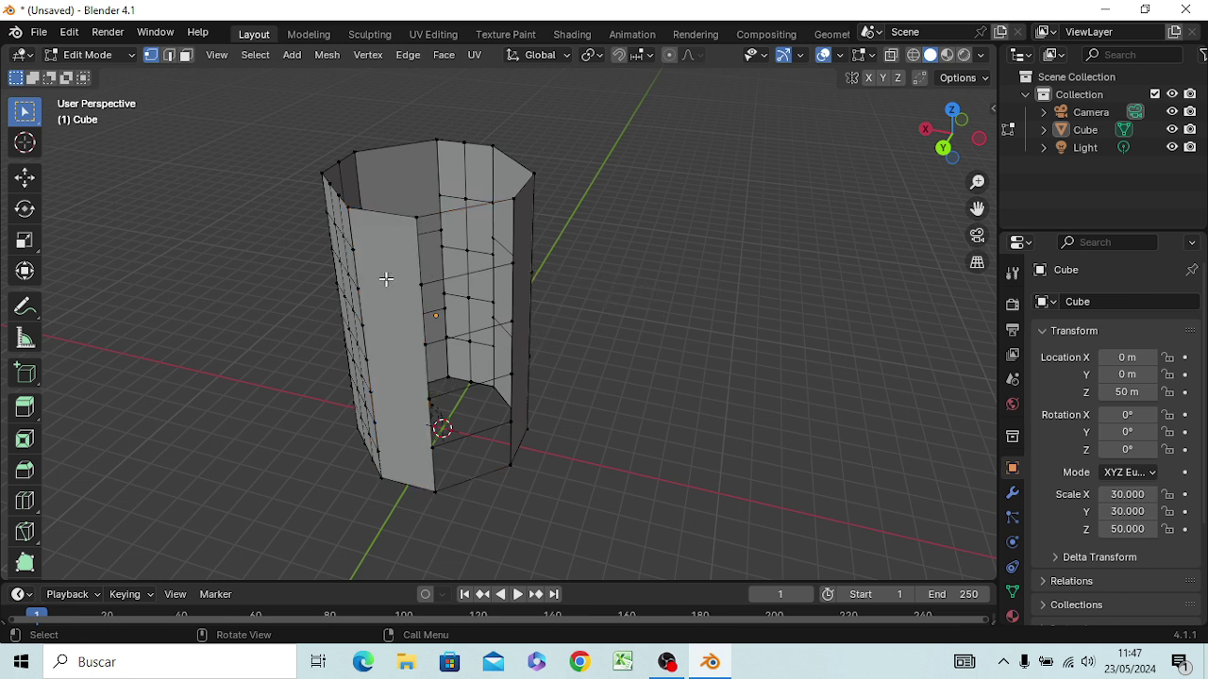
Step: Add four evenly spaced horizontal loop cuts on the rebuilt +Y face
{"action": "key", "text": "3"}
{"action": "key", "text": "ctrl+r"}
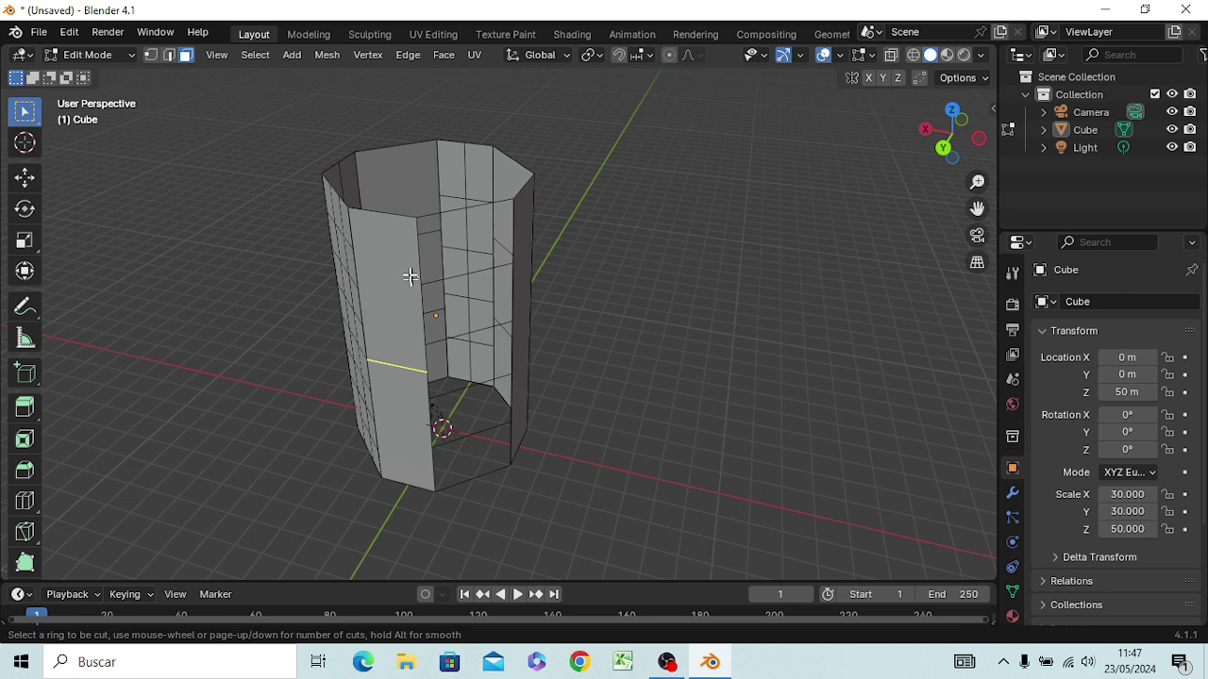
{"action": "scroll", "coordinate": [404, 261], "scroll_direction": "up", "scroll_amount": 1}
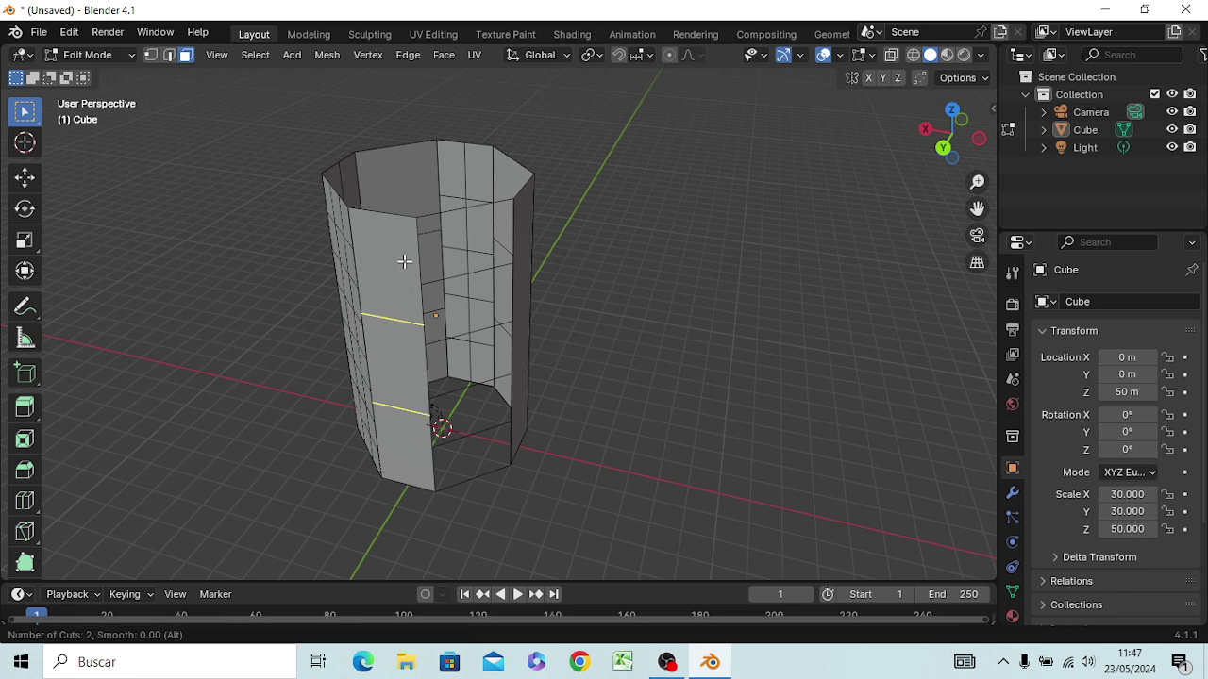
{"action": "scroll", "coordinate": [404, 261], "scroll_direction": "up", "scroll_amount": 1}
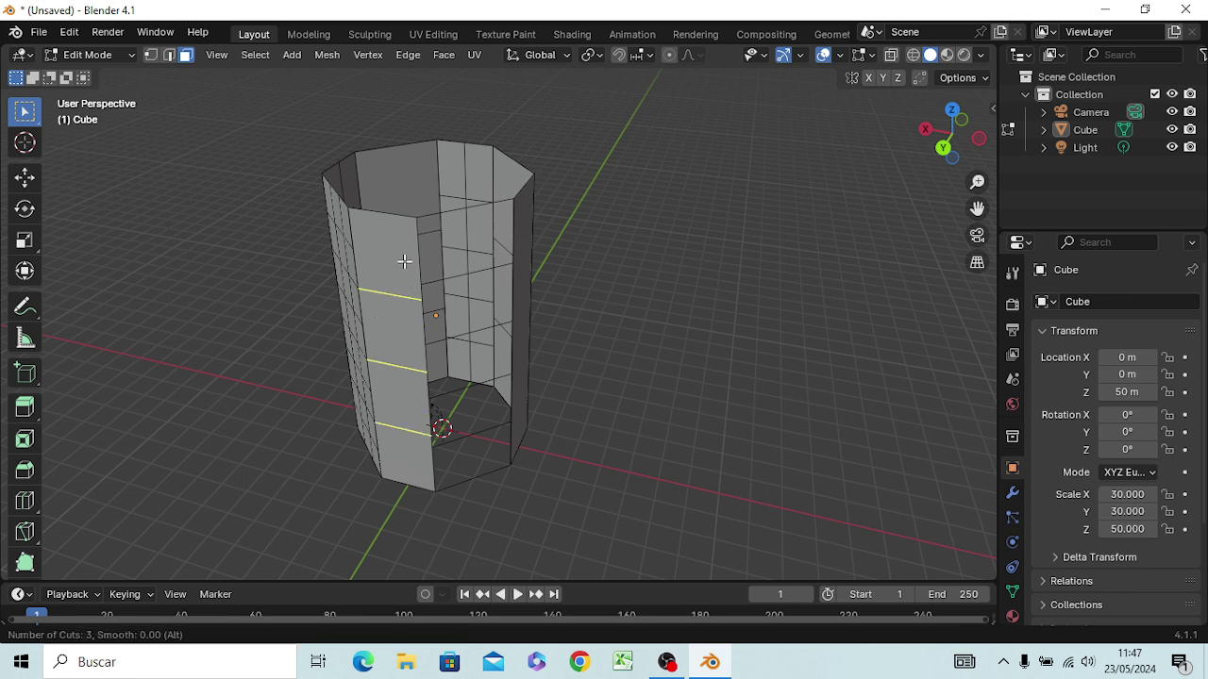
{"action": "scroll", "coordinate": [404, 262], "scroll_direction": "up", "scroll_amount": 1}
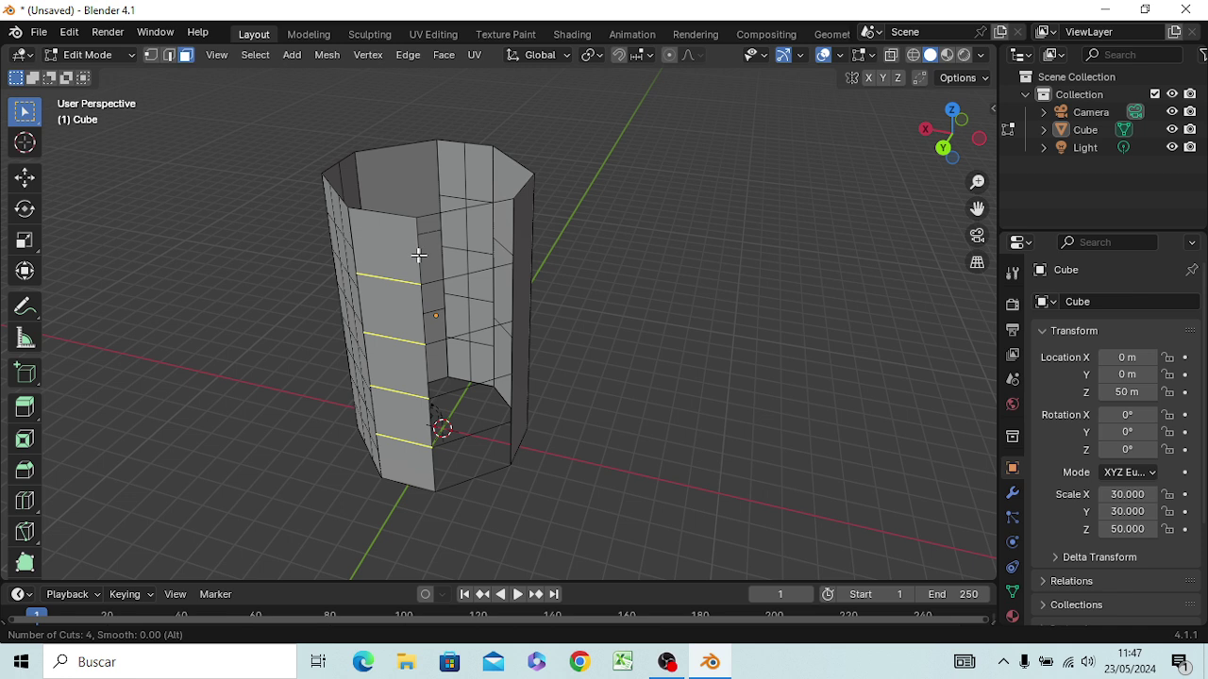
{"action": "left_click", "coordinate": [399, 258]}
{"action": "left_click", "coordinate": [394, 264]}
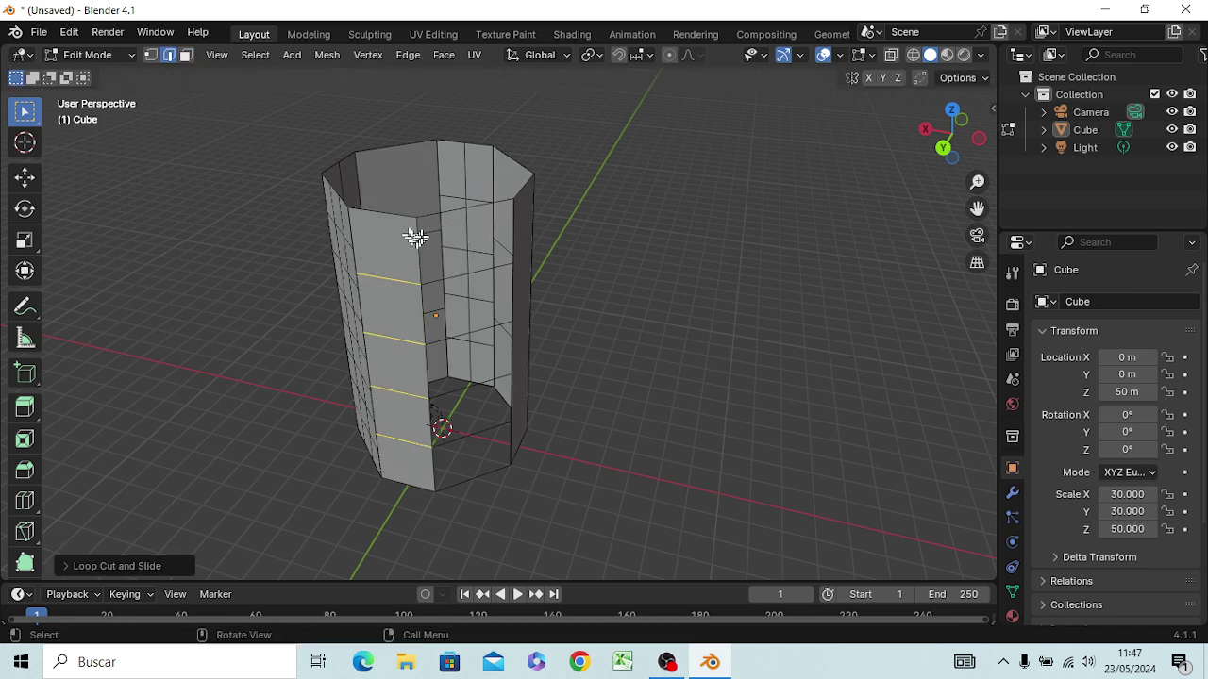
Step: Fill the uppermost opening of the diagonal side between −X and +Y with a four-vertex face
{"action": "key", "text": "1"}
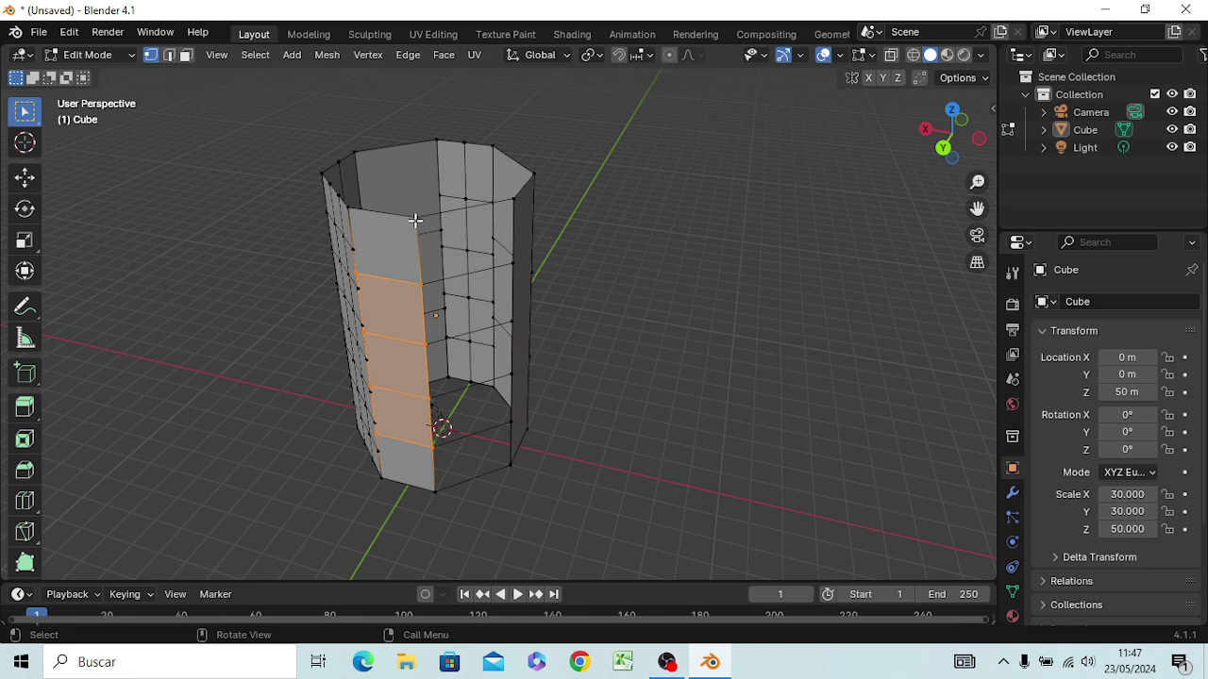
{"action": "left_click", "coordinate": [415, 220]}
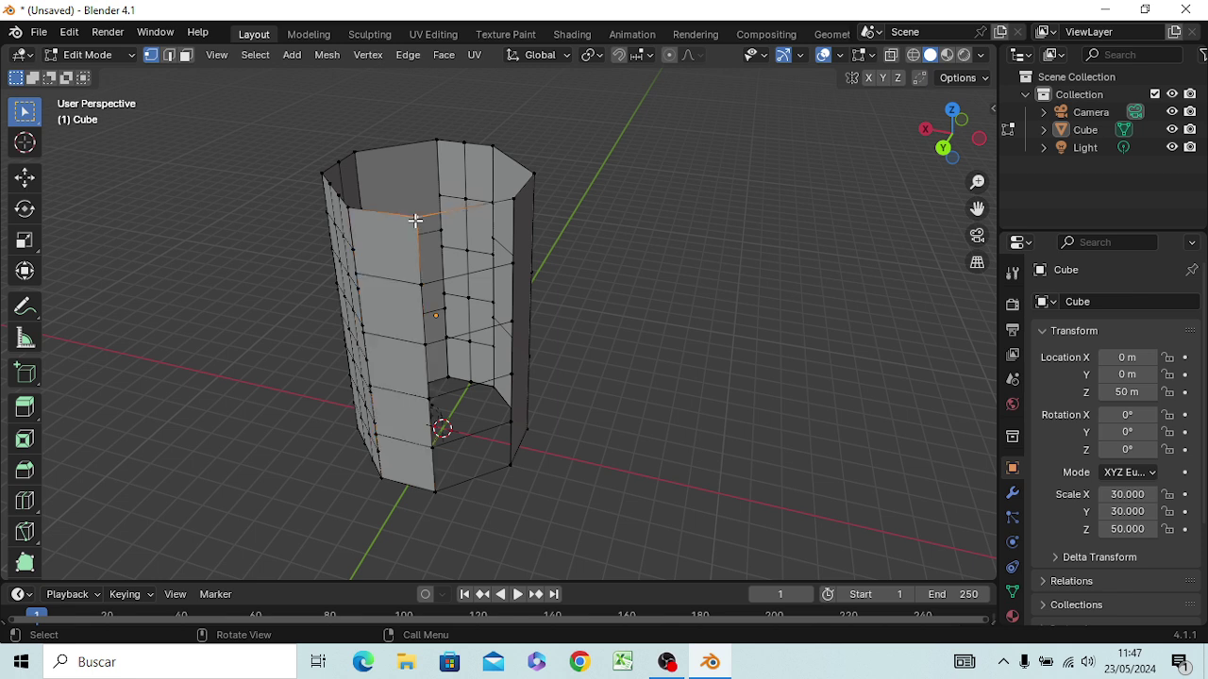
{"action": "left_click", "coordinate": [512, 200], "text": "shift"}
{"action": "left_click", "coordinate": [512, 264], "text": "shift"}
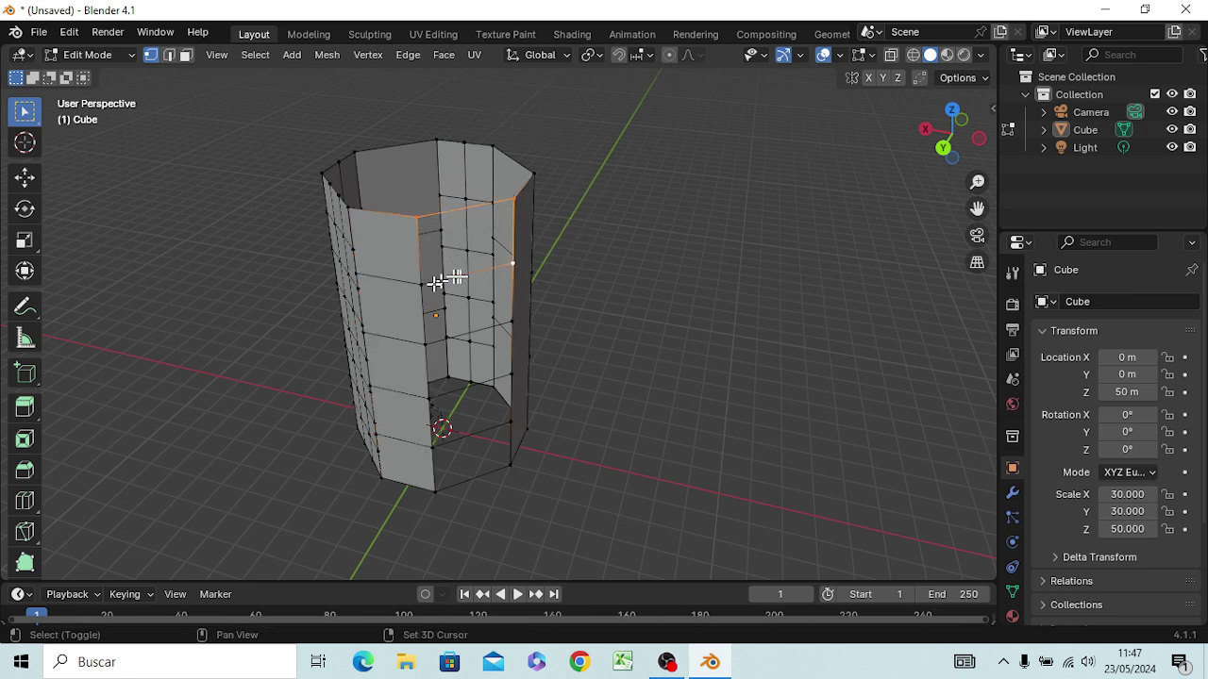
{"action": "left_click", "coordinate": [416, 282], "text": "shift"}
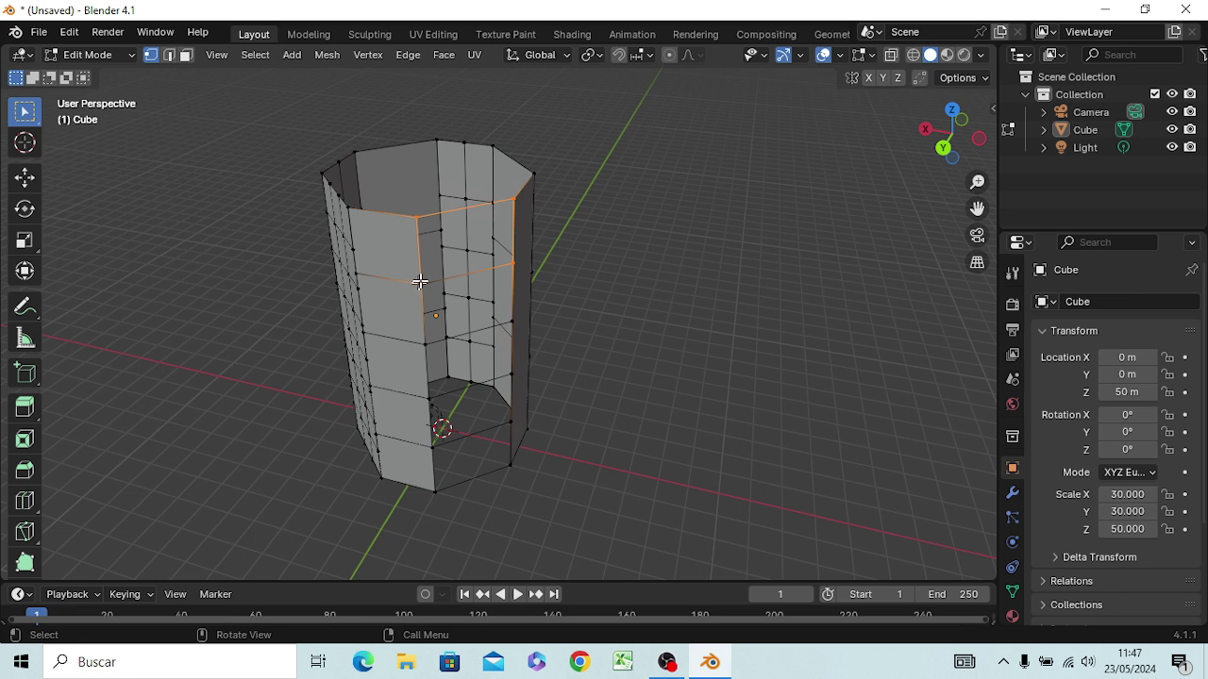
{"action": "key", "text": "f"}
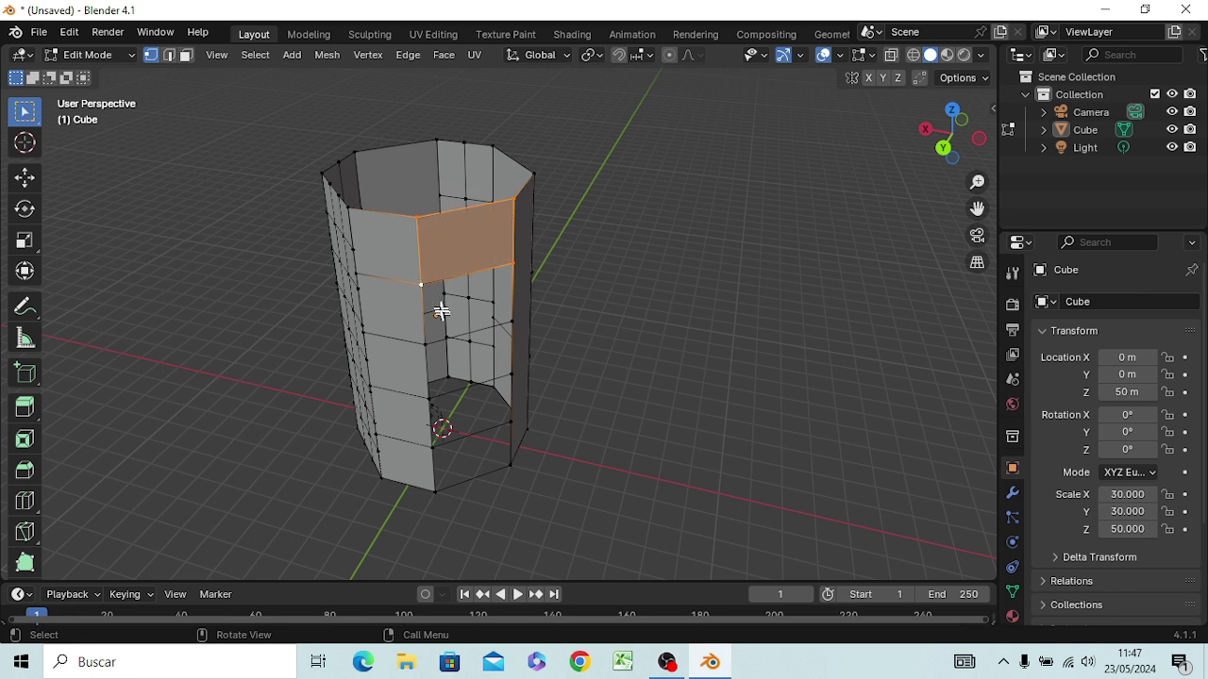
Step: Fill the second opening from the top of the diagonal side between −X and +Y with a four-vertex face
{"action": "left_click", "coordinate": [424, 285]}
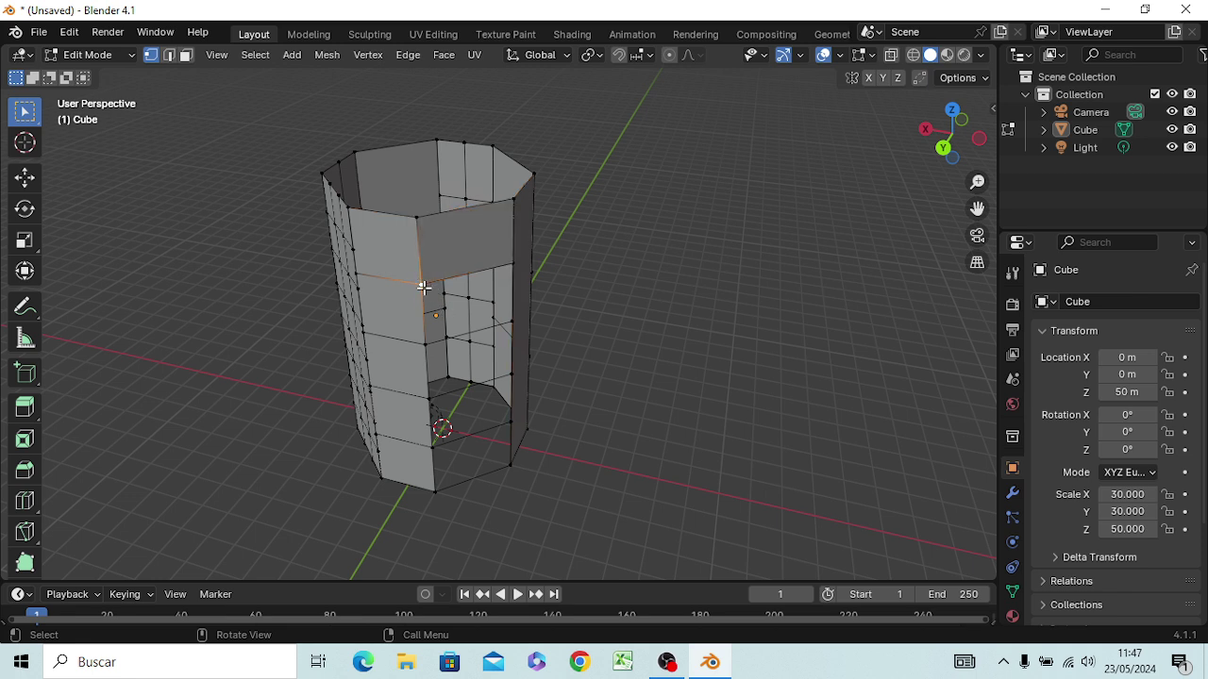
{"action": "left_click", "coordinate": [511, 323], "text": "shift"}
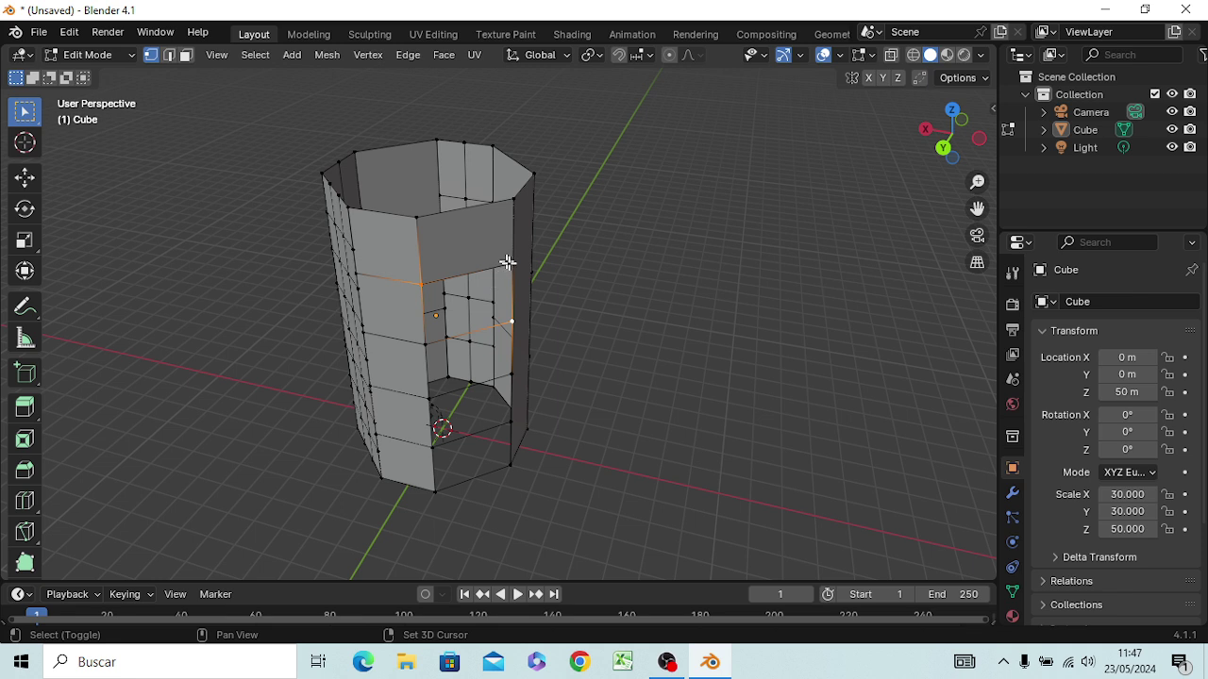
{"action": "left_click", "coordinate": [513, 263], "text": "shift"}
{"action": "left_click", "coordinate": [440, 340], "text": "shift"}
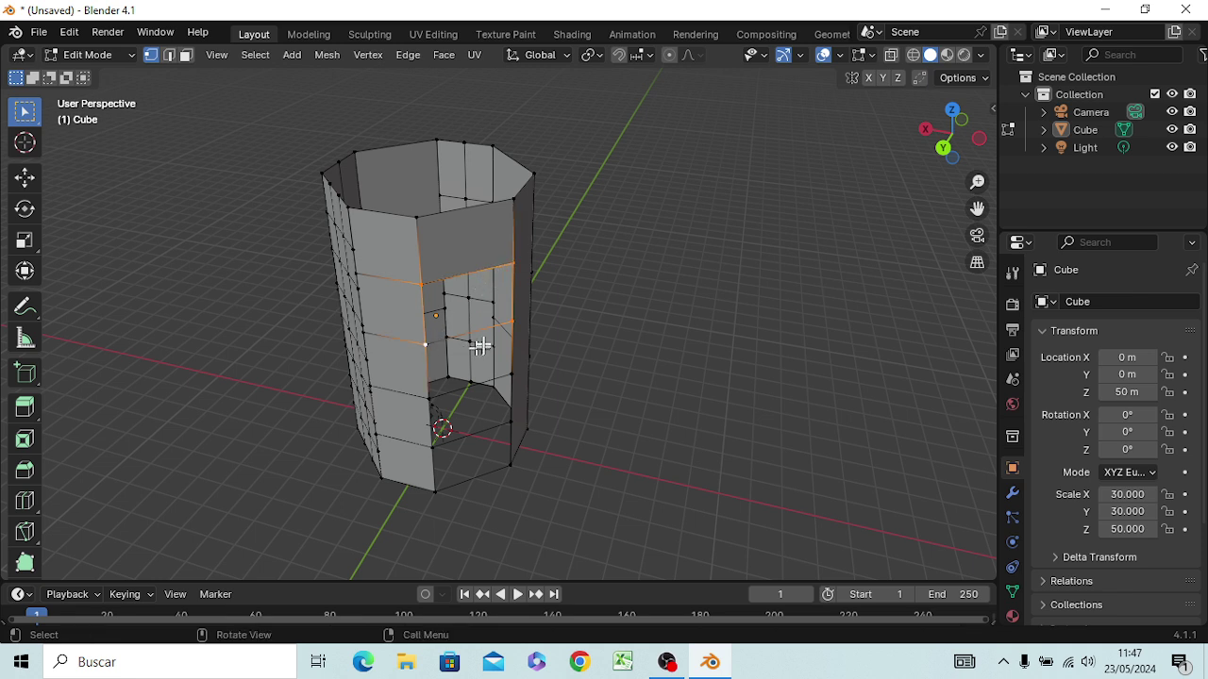
{"action": "key", "text": "f"}
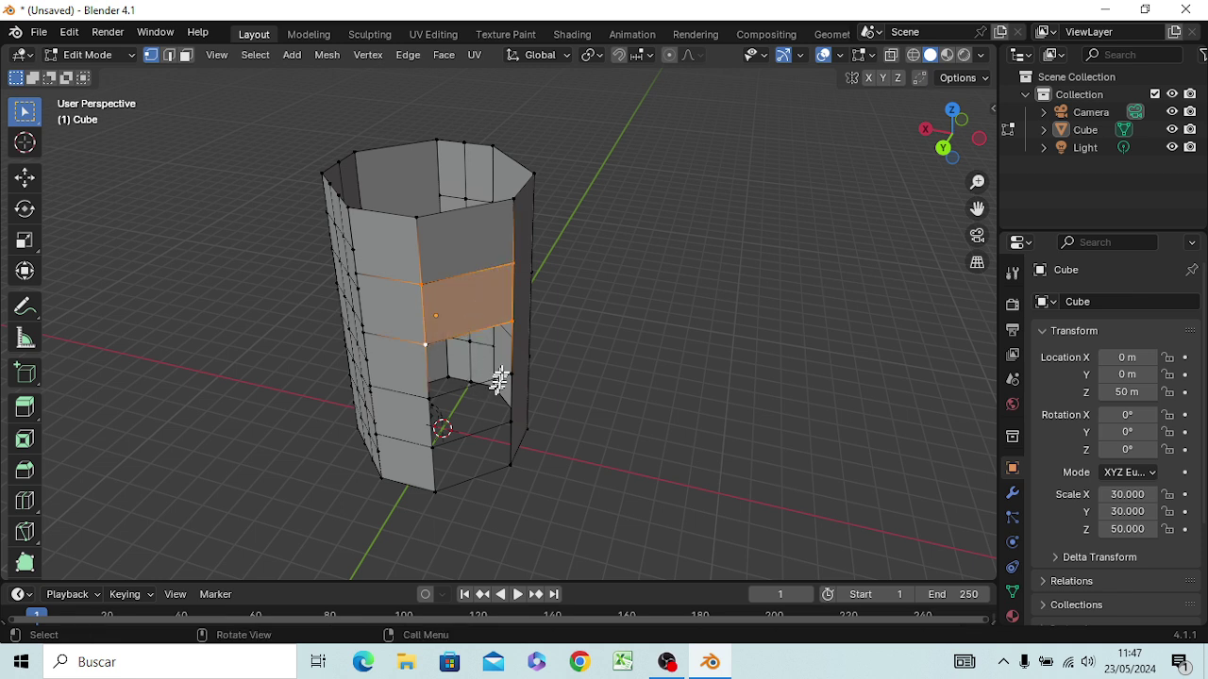
Step: Fill the third opening from the top of the diagonal side between −X and +Y with a four-vertex face
{"action": "key", "text": "ctrl+z"}
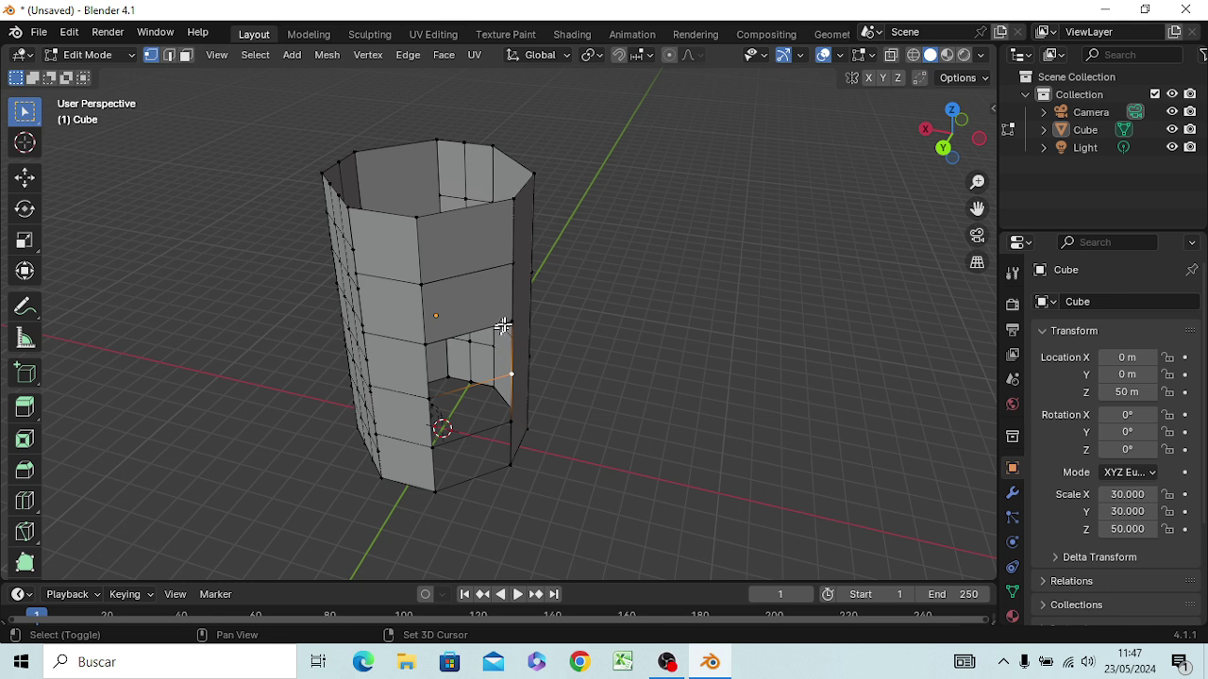
{"action": "key", "text": "ctrl+z"}
{"action": "left_click", "coordinate": [423, 341], "text": "shift"}
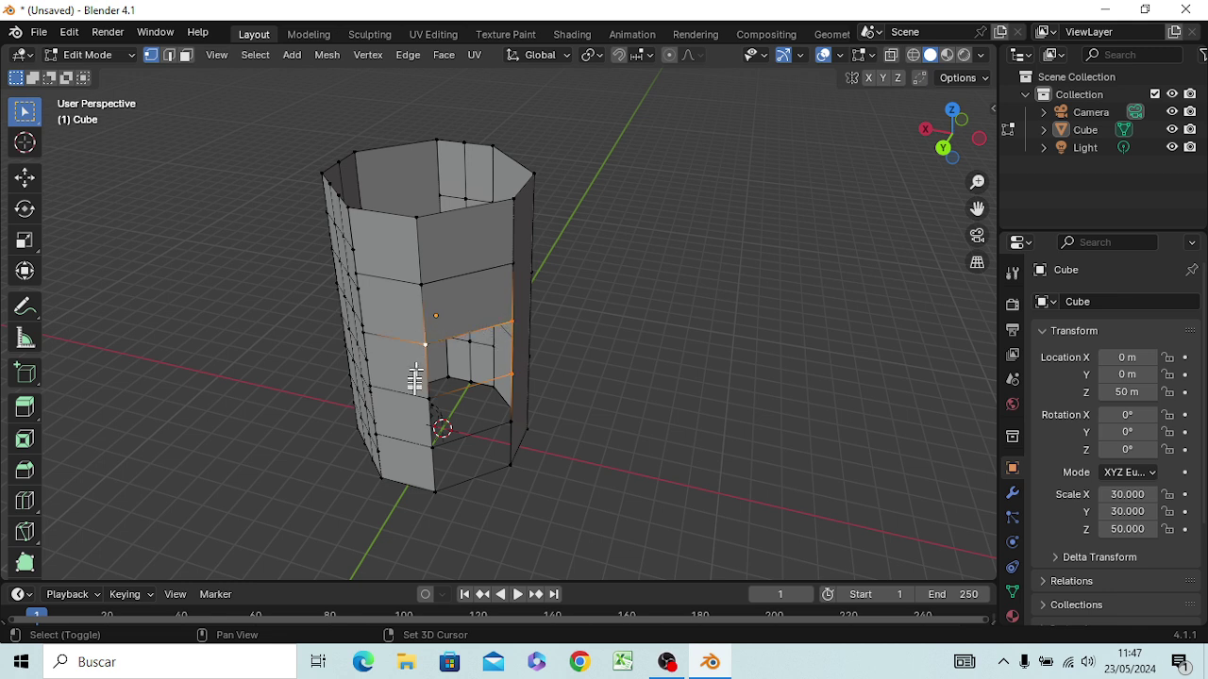
{"action": "left_click", "coordinate": [424, 383], "text": "shift"}
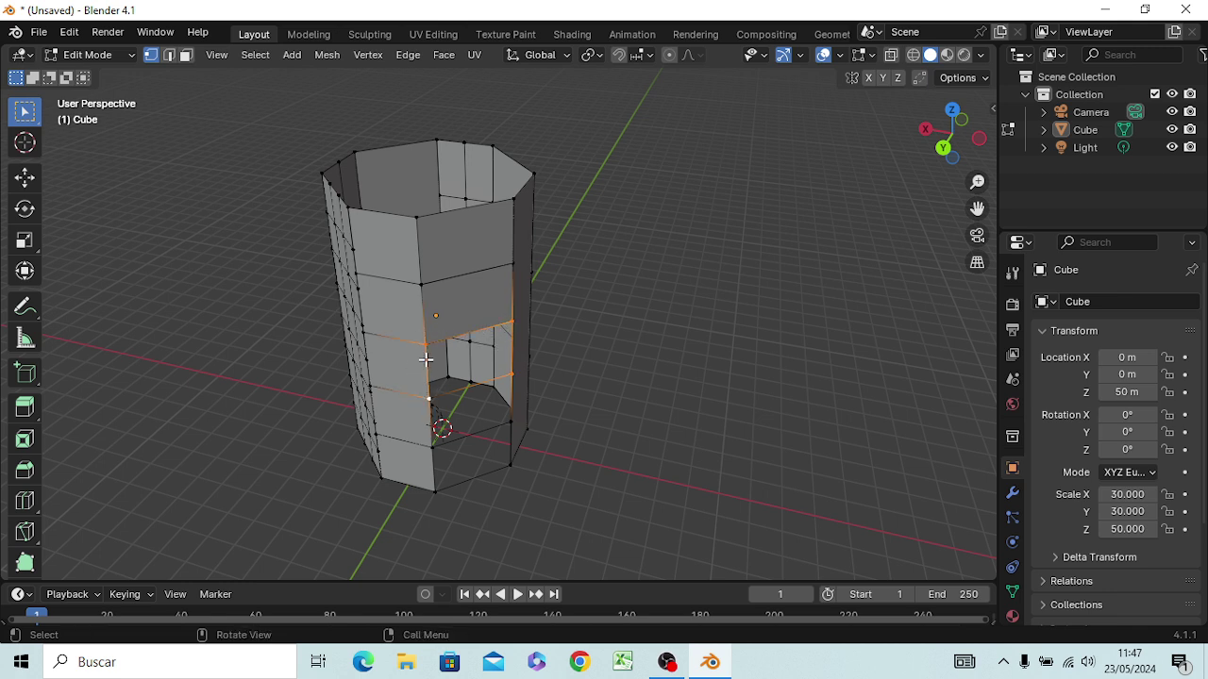
{"action": "key", "text": "f"}
Step: Fill the fourth opening from the top of the diagonal side between −X and +Y with a four-vertex face
{"action": "left_click", "coordinate": [420, 392]}
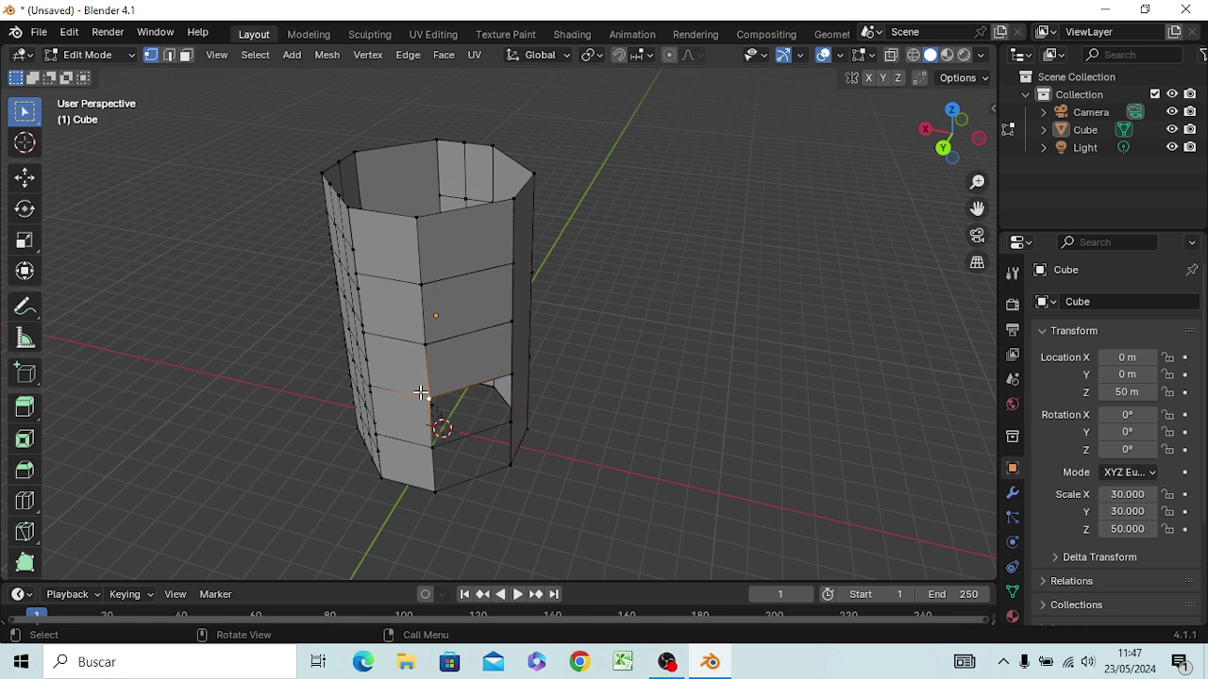
{"action": "left_click", "coordinate": [507, 374], "text": "shift"}
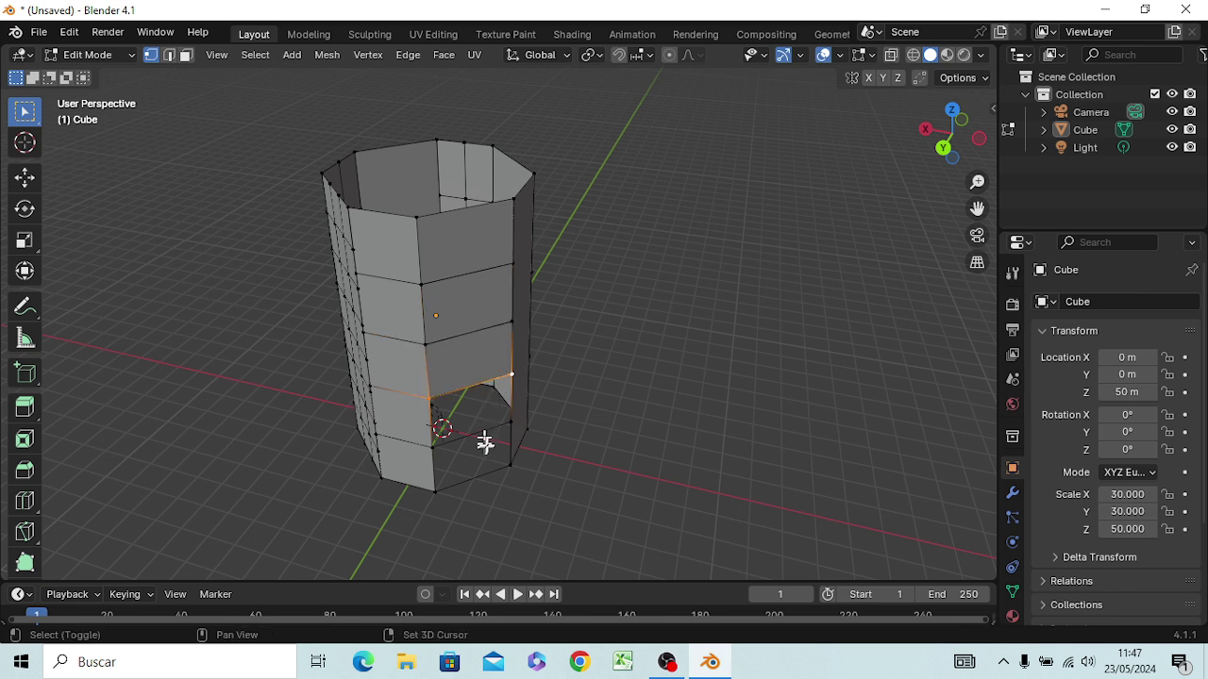
{"action": "left_click", "coordinate": [509, 426], "text": "shift"}
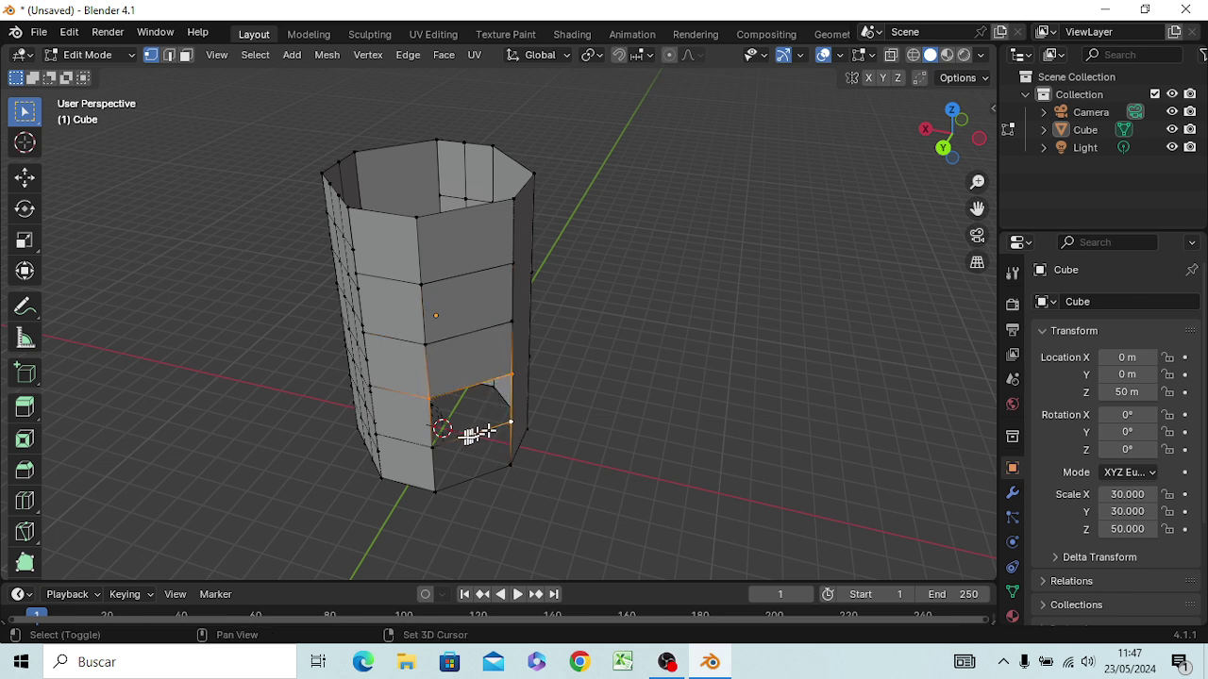
{"action": "left_click", "coordinate": [444, 452], "text": "shift"}
{"action": "key", "text": "f"}
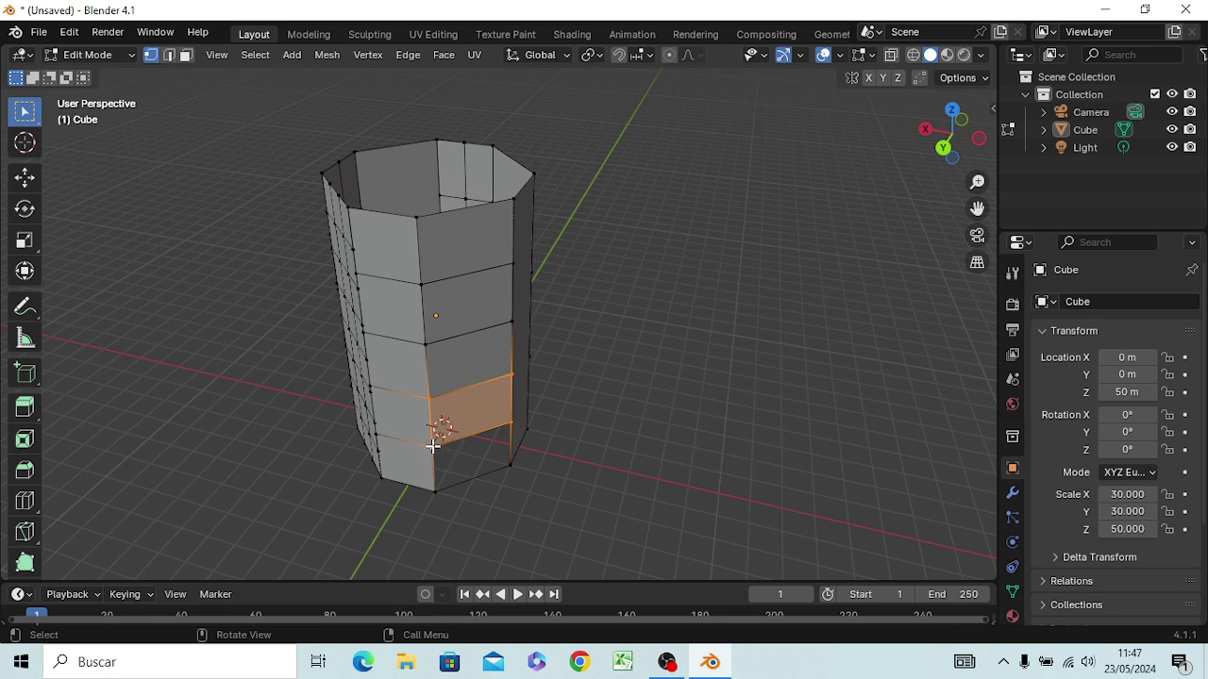
Step: Fill the opening at the bottom of the octagonal tube's wall with a face between its four corner vertices
{"action": "scroll", "coordinate": [430, 446], "scroll_direction": "up", "scroll_amount": 3}
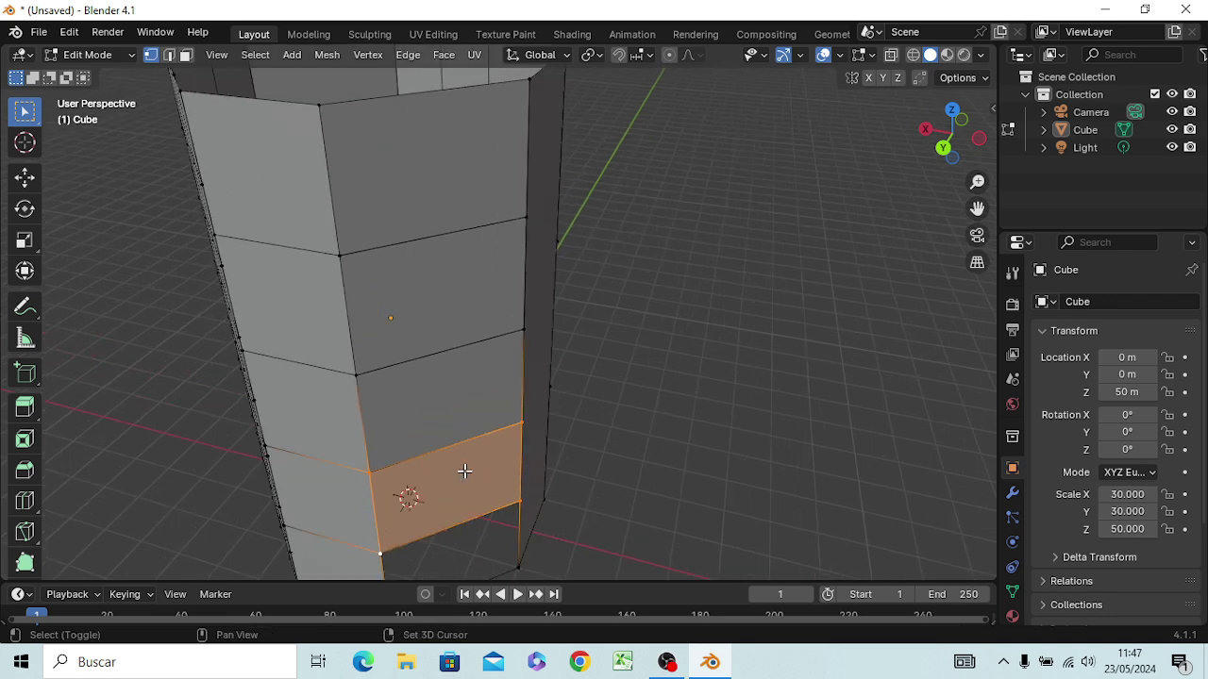
{"action": "middle_click_drag", "start_coordinate": [492, 311], "coordinate": [496, 216], "text": "shift"}
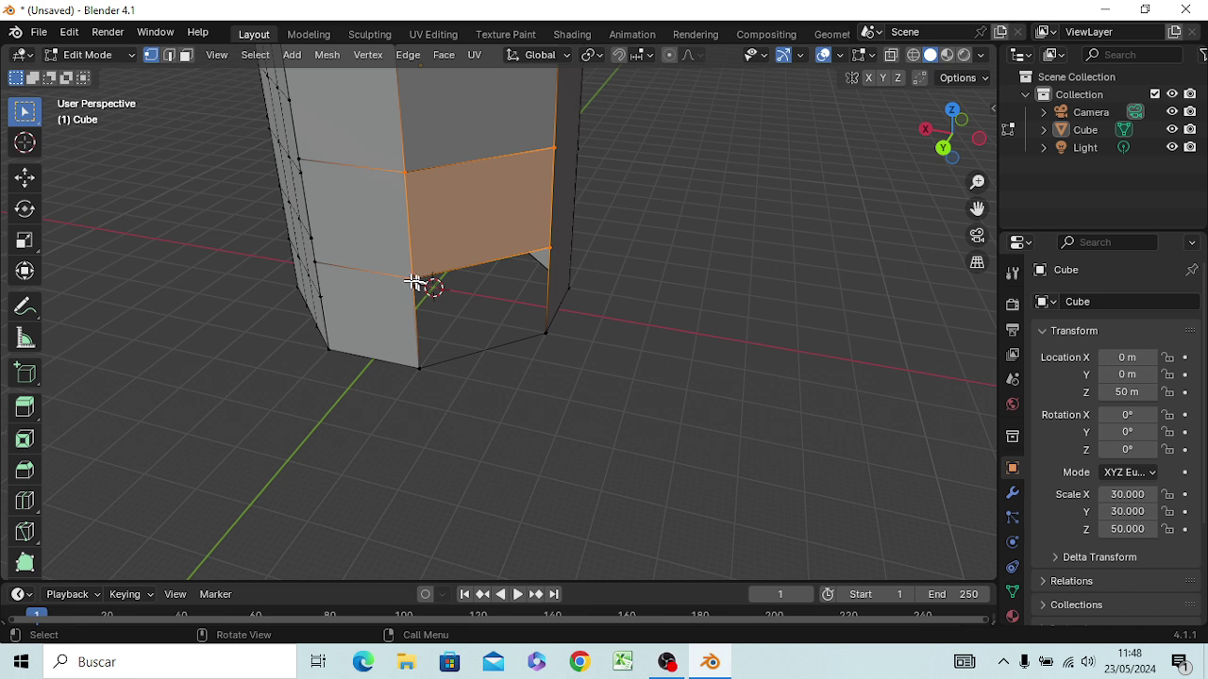
{"action": "left_click", "coordinate": [679, 334]}
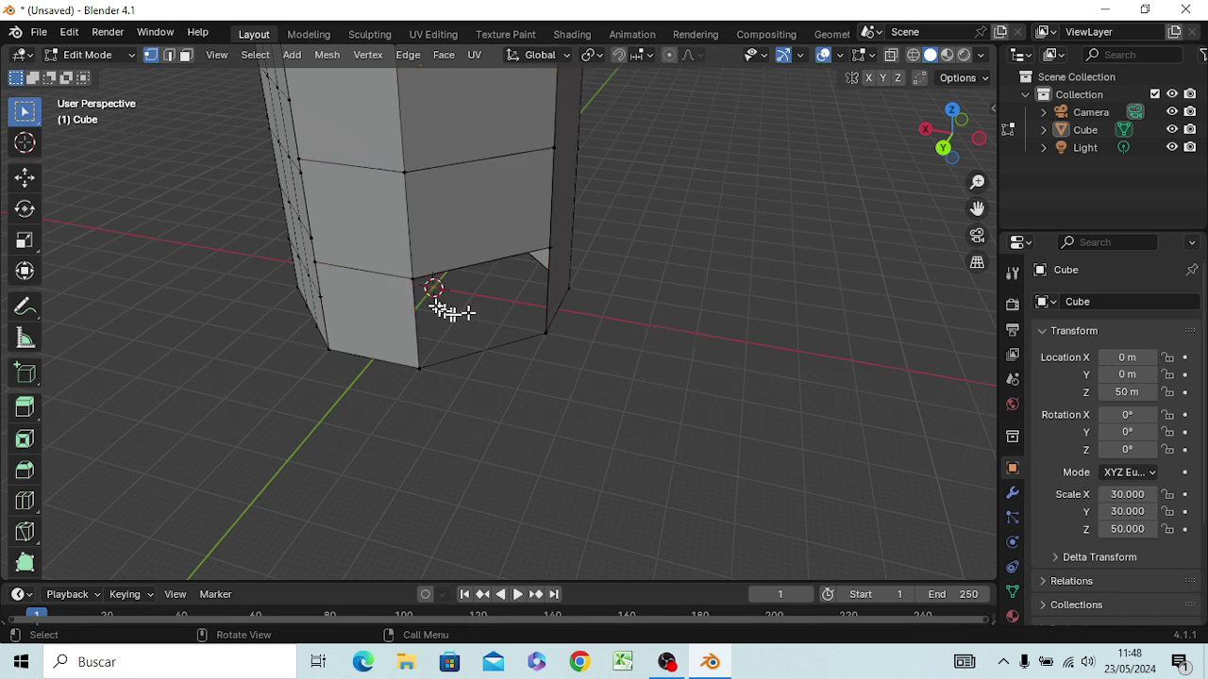
{"action": "left_click", "coordinate": [413, 280], "text": "shift"}
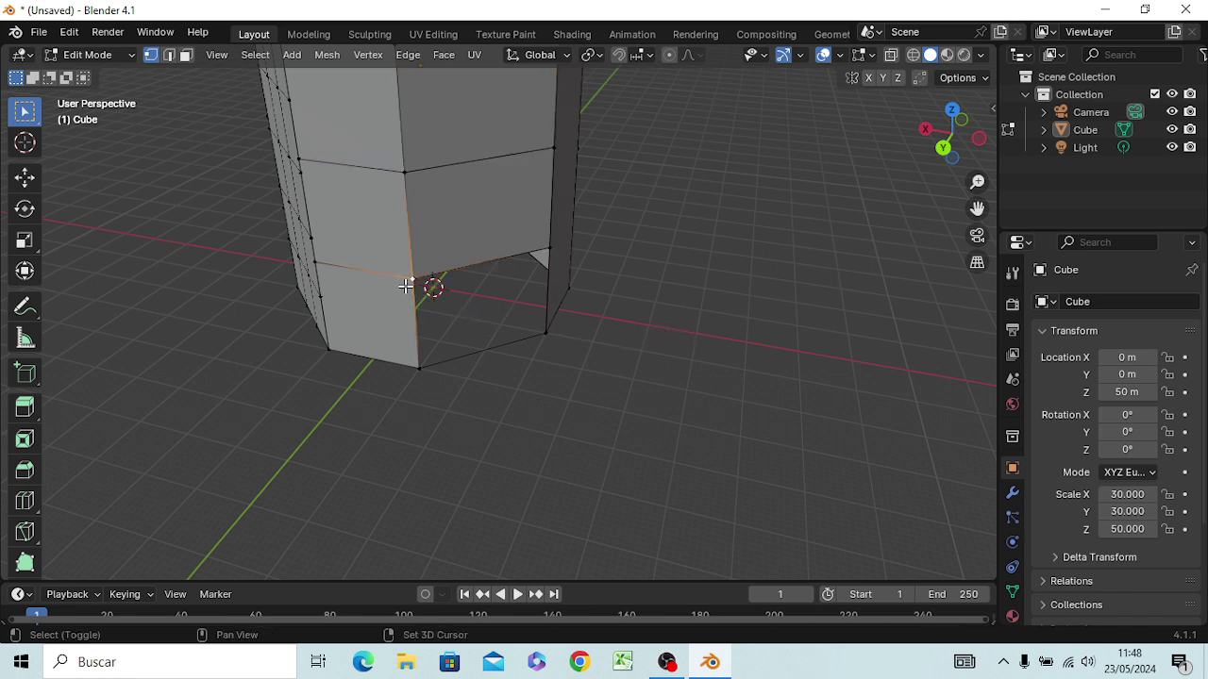
{"action": "left_click", "coordinate": [551, 249], "text": "shift"}
{"action": "left_click", "coordinate": [551, 337], "text": "shift"}
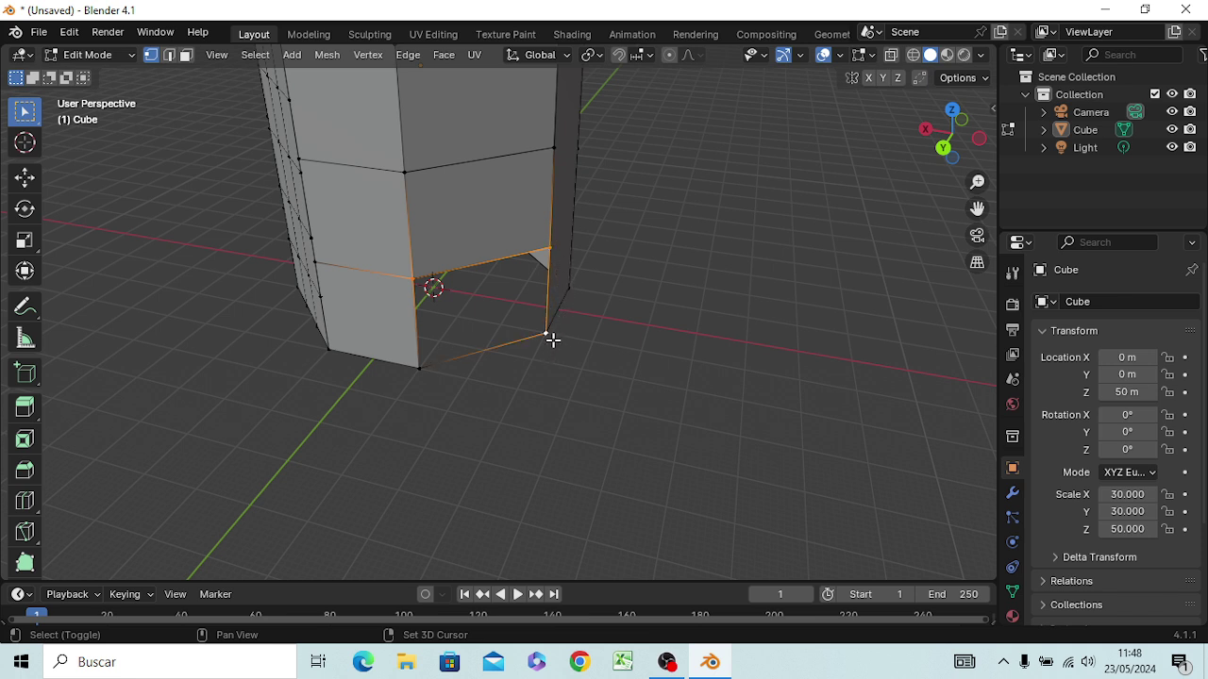
{"action": "left_click", "coordinate": [416, 375], "text": "shift"}
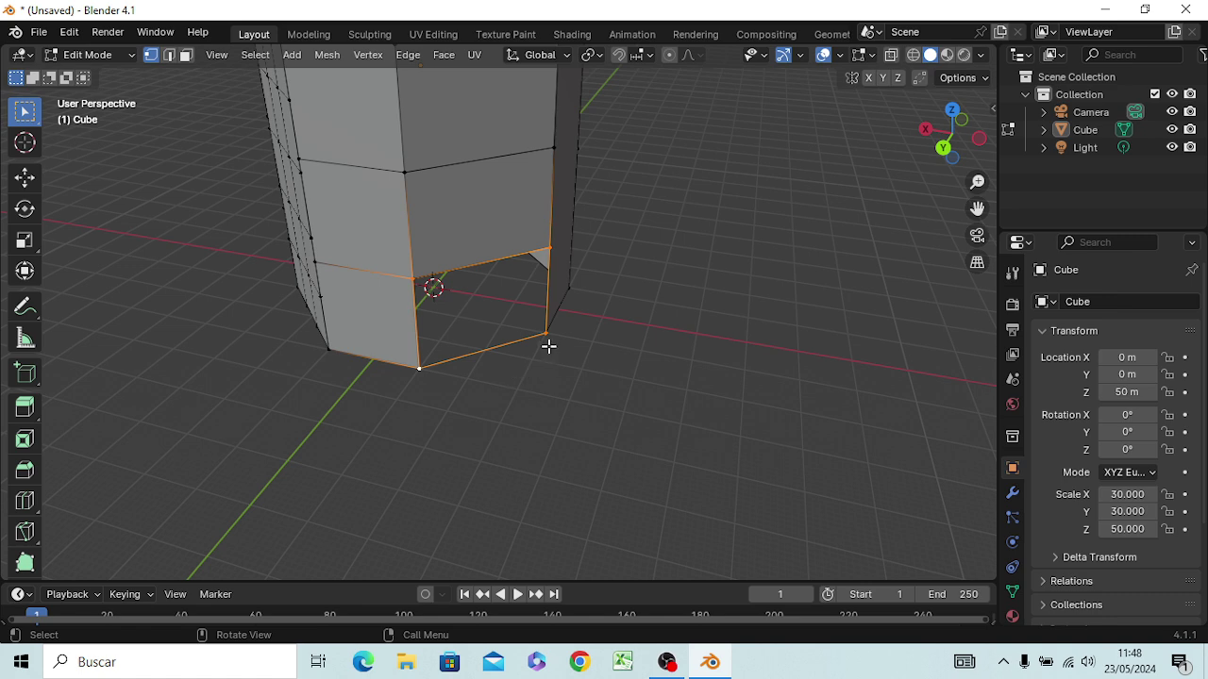
{"action": "key", "text": "f"}
{"action": "middle_click_drag", "start_coordinate": [548, 346], "coordinate": [474, 334]}
{"action": "left_click", "coordinate": [609, 179]}
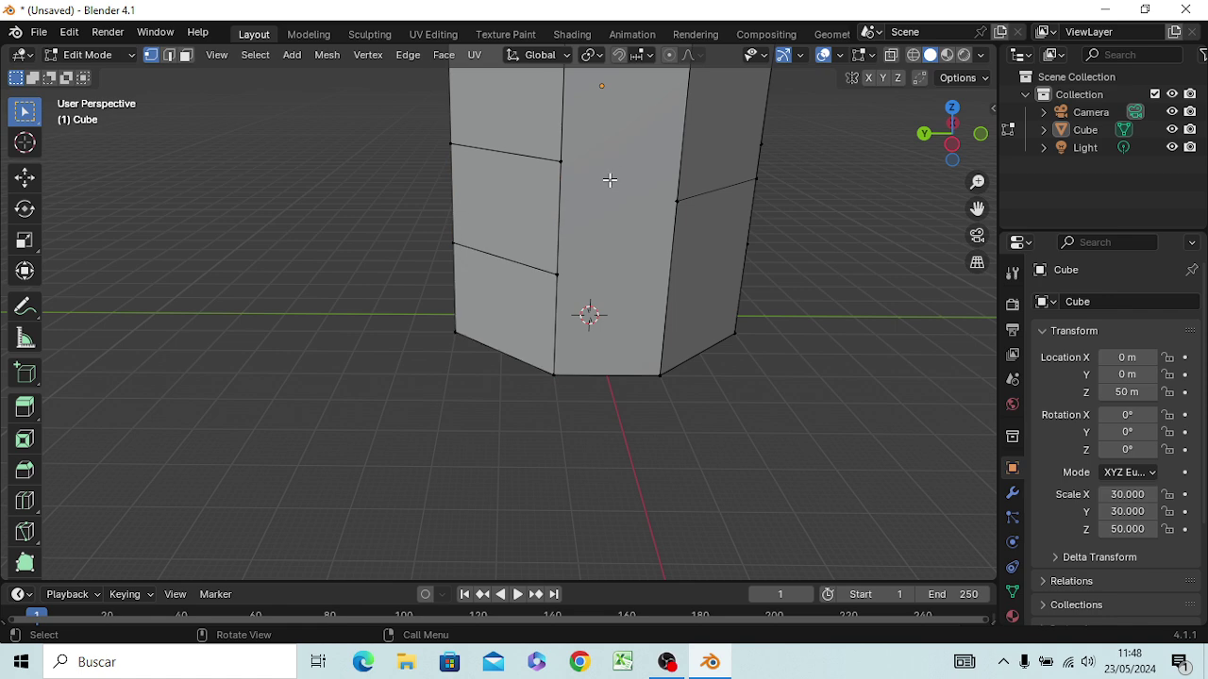
Step: Add one centred vertical loop cut to the tall undivided side panel of the tube
{"action": "middle_click_drag", "start_coordinate": [632, 199], "coordinate": [493, 296]}
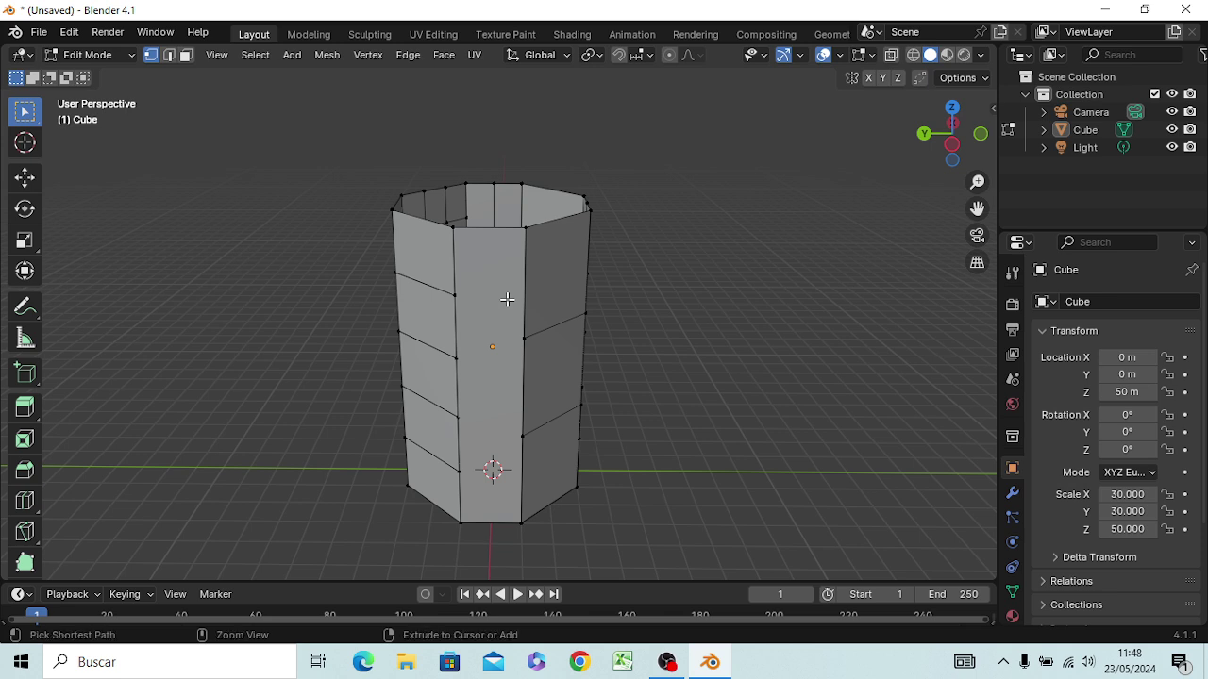
{"action": "key", "text": "ctrl+r"}
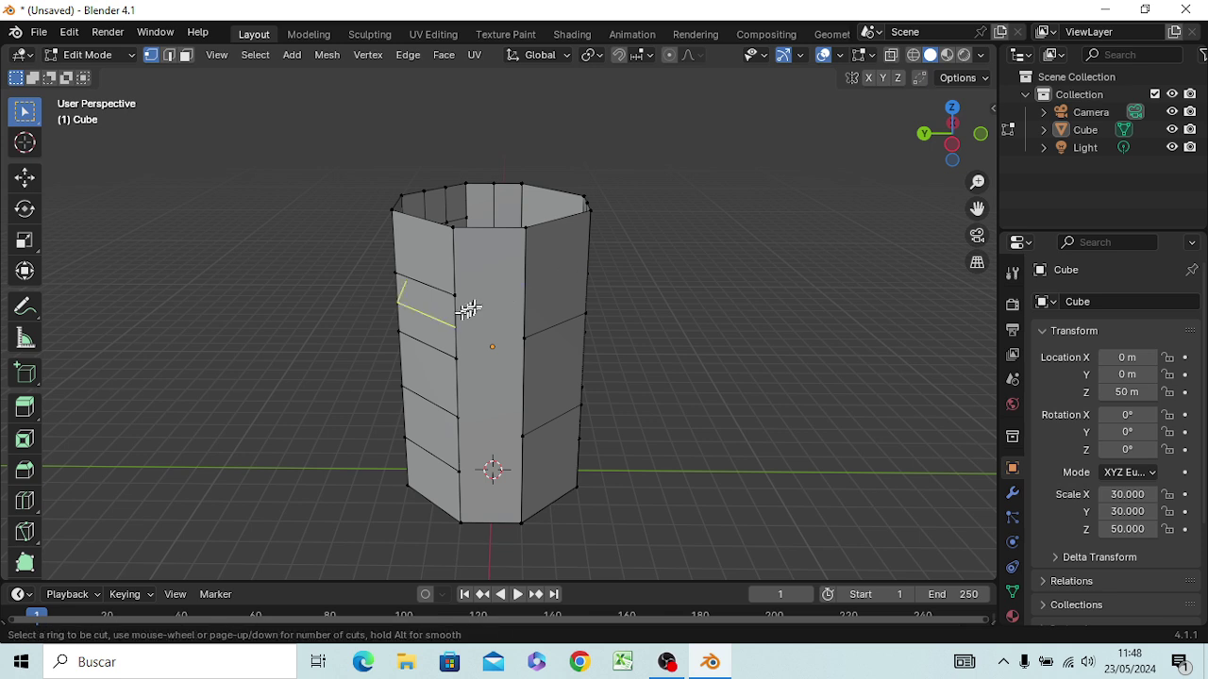
{"action": "left_click", "coordinate": [483, 240]}
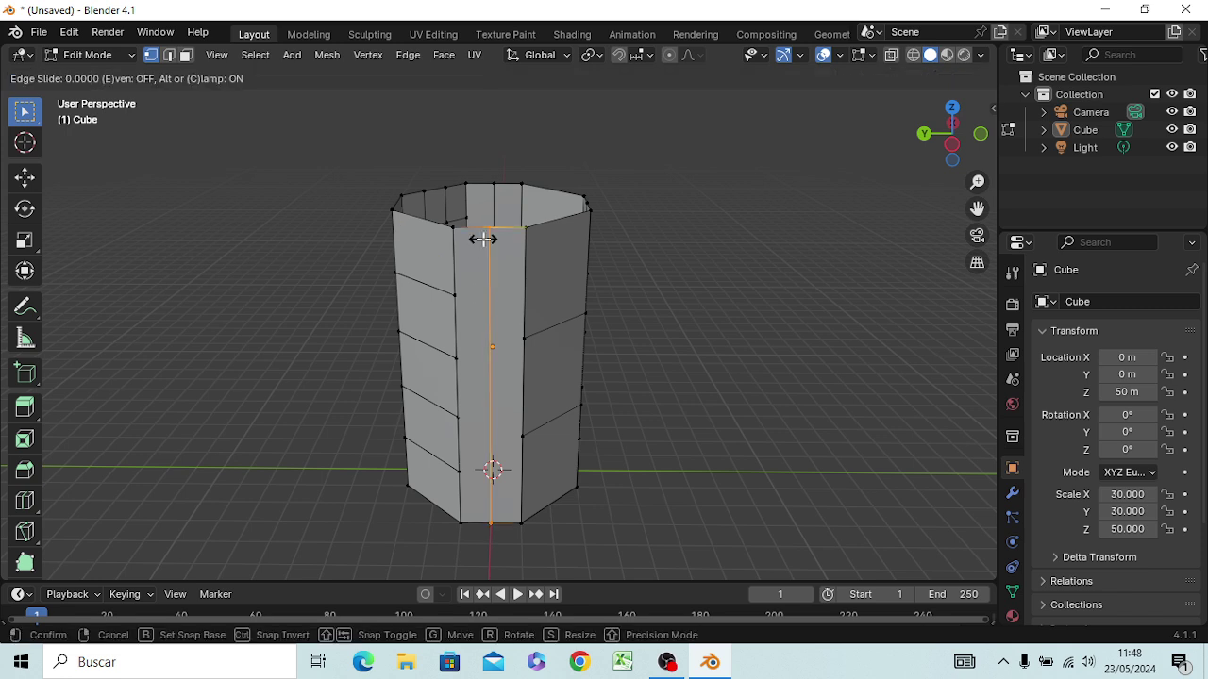
{"action": "left_click", "coordinate": [483, 239]}
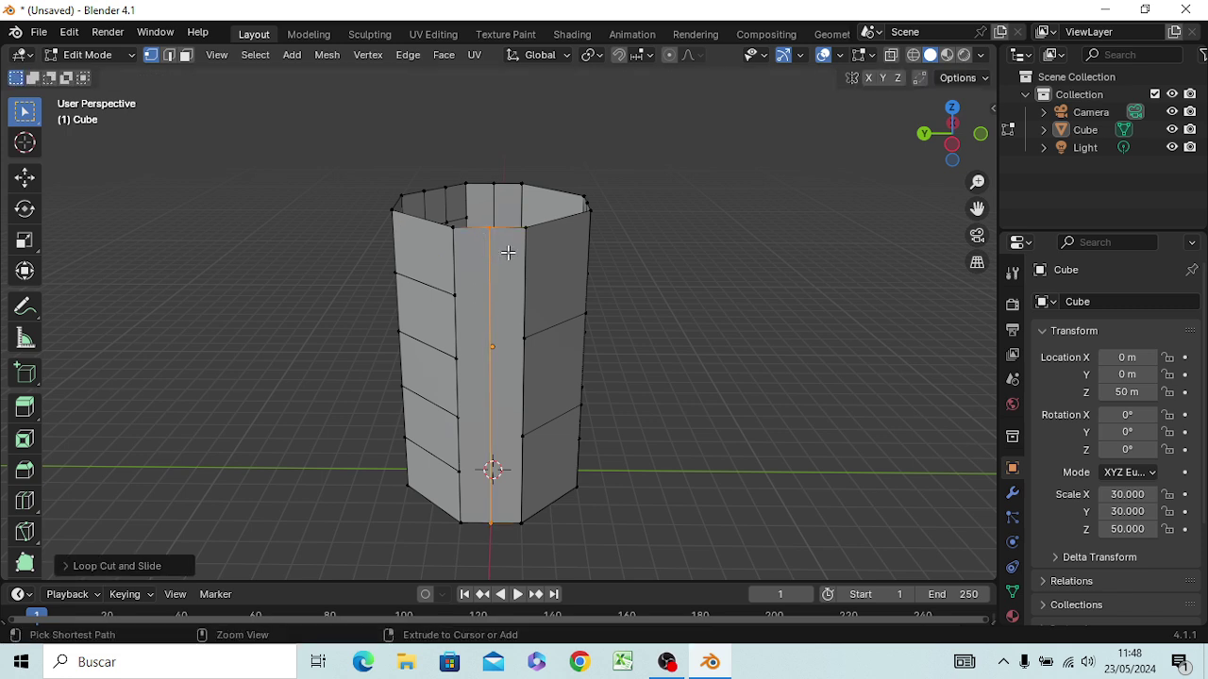
Step: Add seven evenly spaced horizontal loop cuts across the same panel, without sliding them, and clear the selection
{"action": "key", "text": "ctrl+r"}
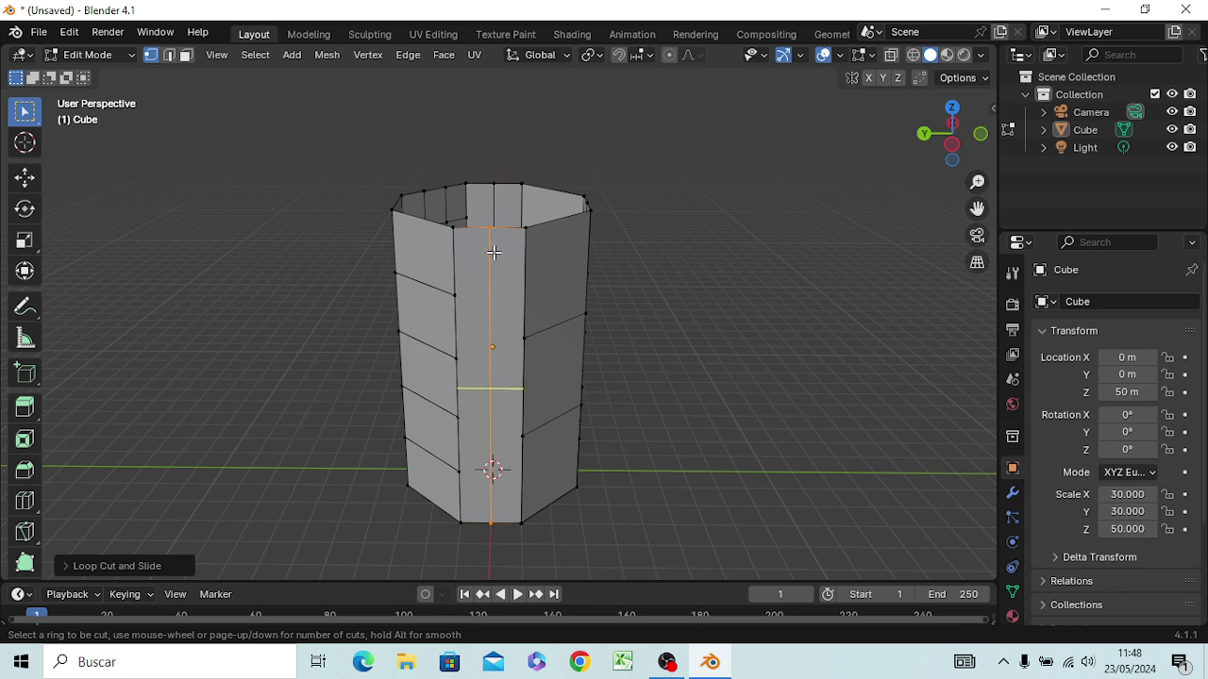
{"action": "scroll", "coordinate": [493, 252], "scroll_direction": "up", "scroll_amount": 1}
{"action": "scroll", "coordinate": [497, 248], "scroll_direction": "up", "scroll_amount": 1}
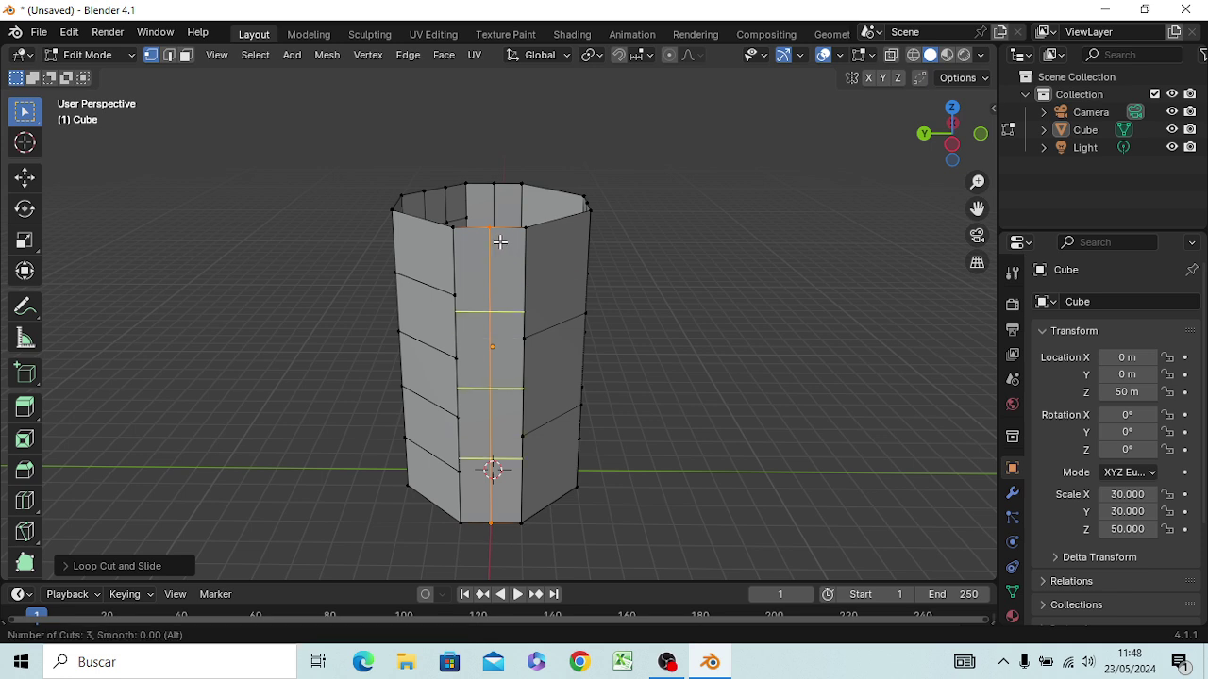
{"action": "scroll", "coordinate": [500, 242], "scroll_direction": "up", "scroll_amount": 2}
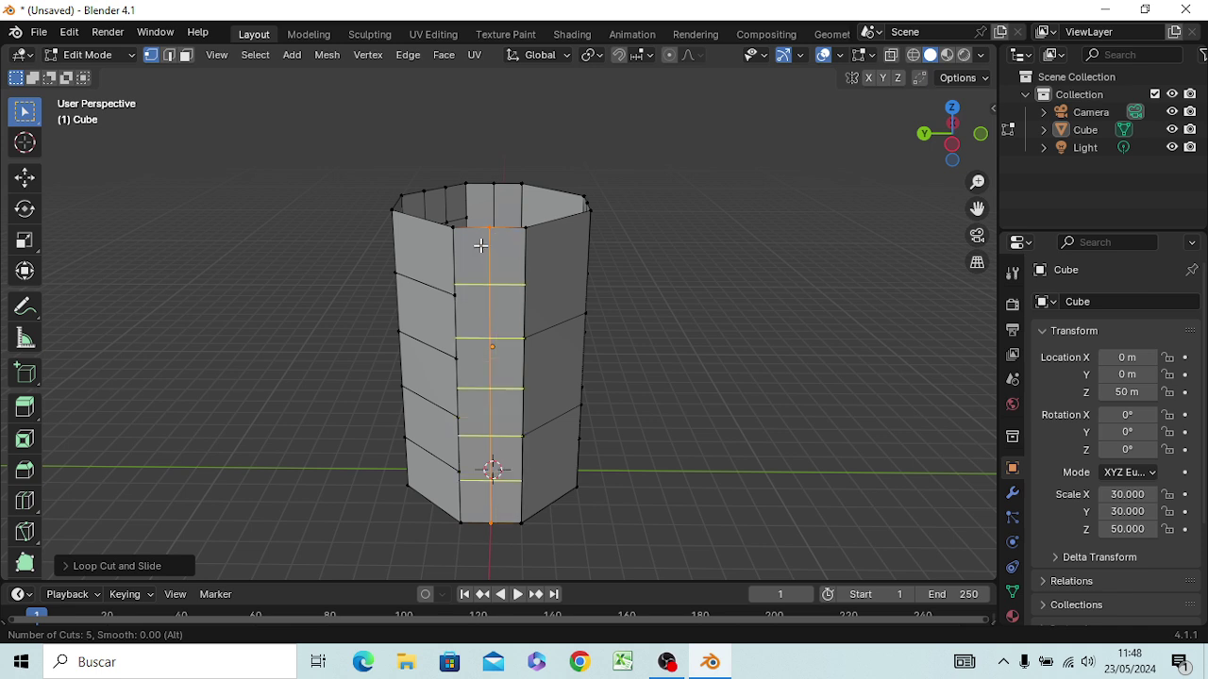
{"action": "scroll", "coordinate": [480, 245], "scroll_direction": "up", "scroll_amount": 2}
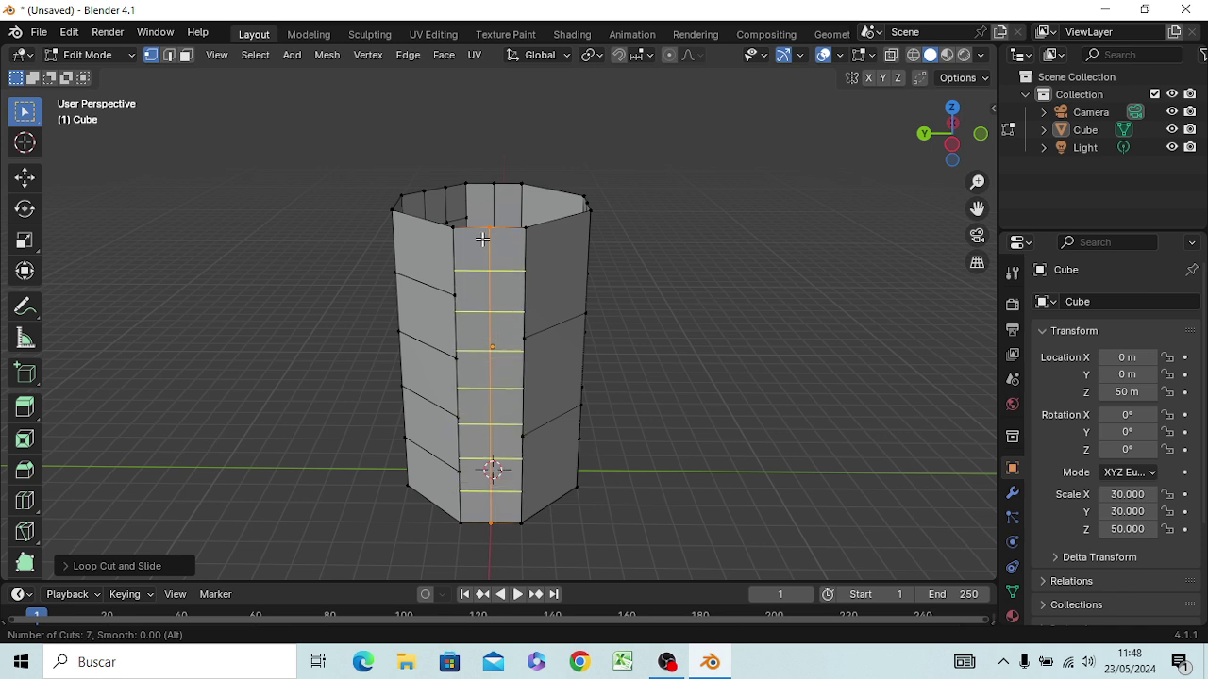
{"action": "left_click", "coordinate": [492, 235]}
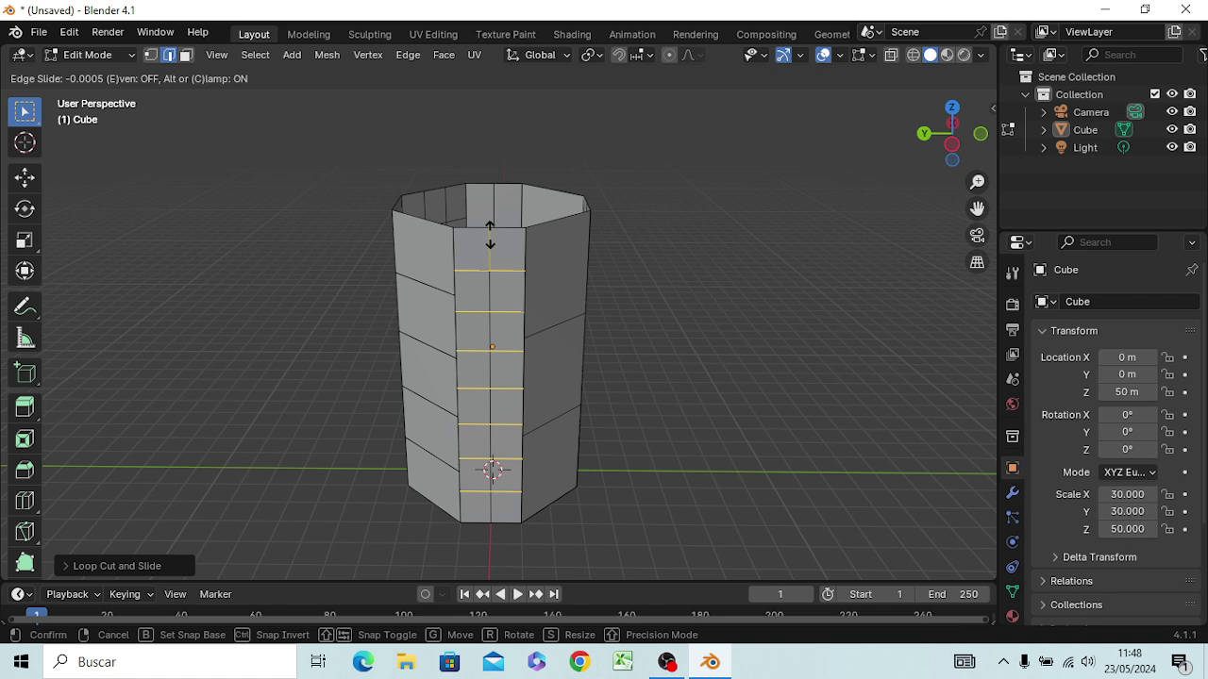
{"action": "left_click", "coordinate": [489, 236]}
{"action": "left_click", "coordinate": [703, 279]}
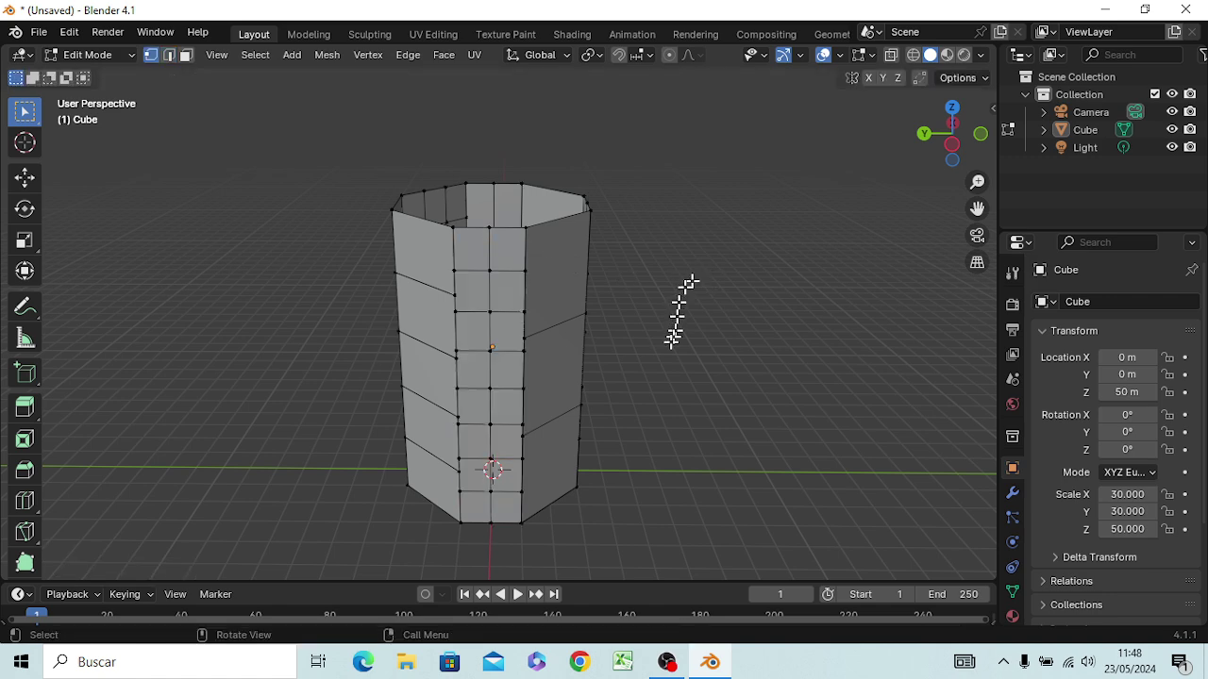
Step: Try to subdivide the side panel made of three large stacked faces, in vertex selection mode
{"action": "middle_click_drag", "start_coordinate": [655, 359], "coordinate": [503, 239]}
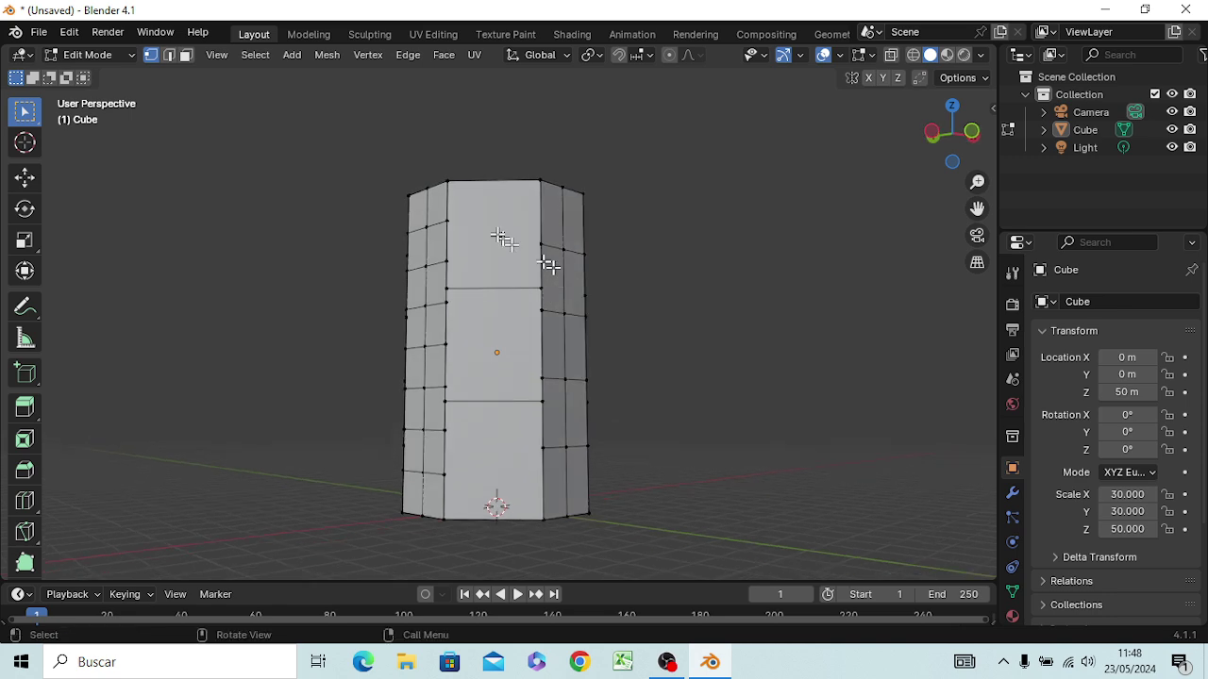
{"action": "right_click", "coordinate": [500, 242]}
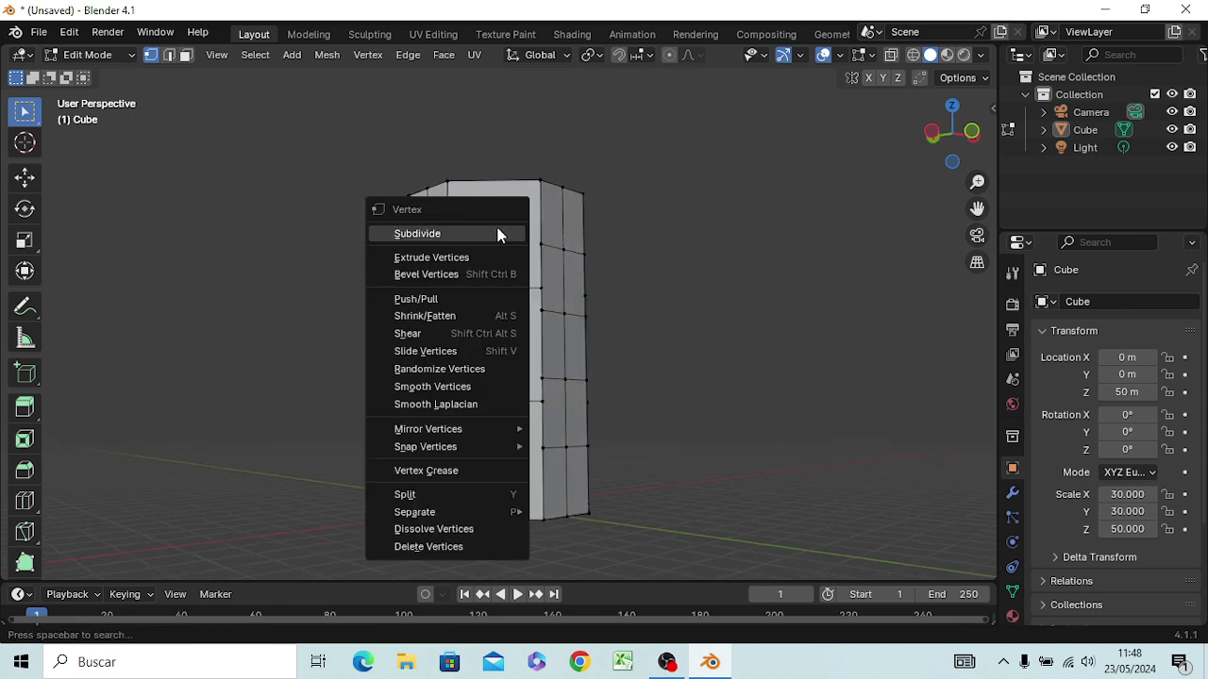
{"action": "left_click", "coordinate": [499, 233]}
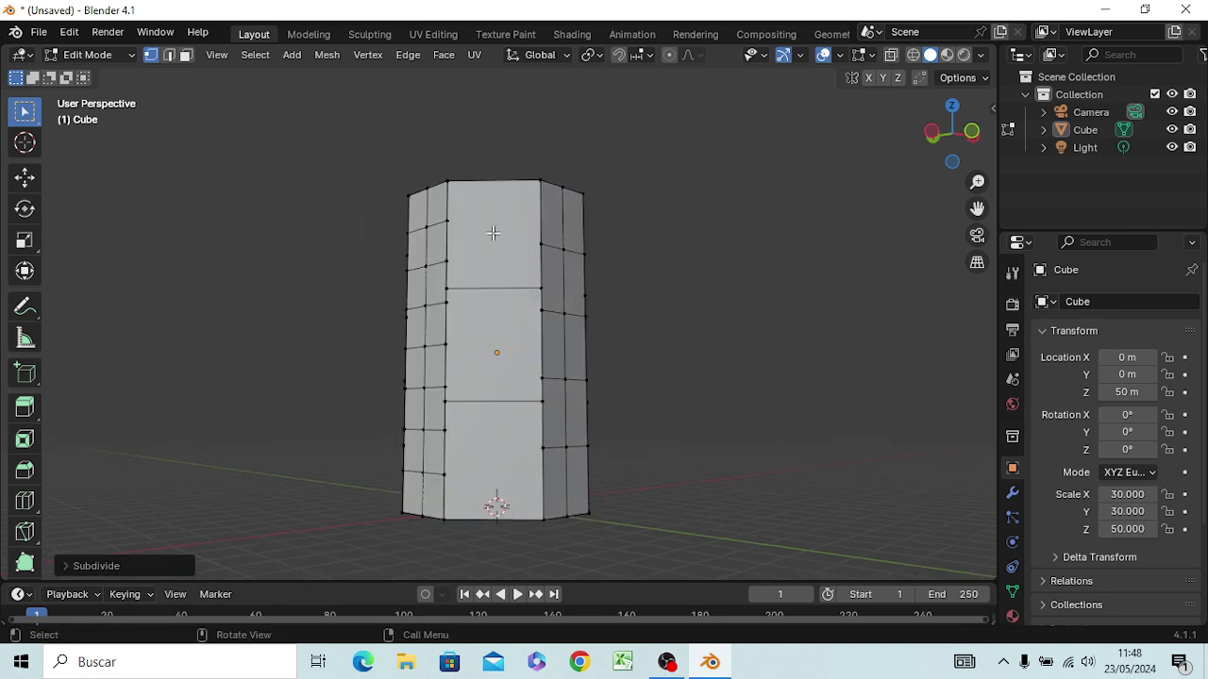
{"action": "middle_click_drag", "start_coordinate": [497, 234], "coordinate": [512, 318]}
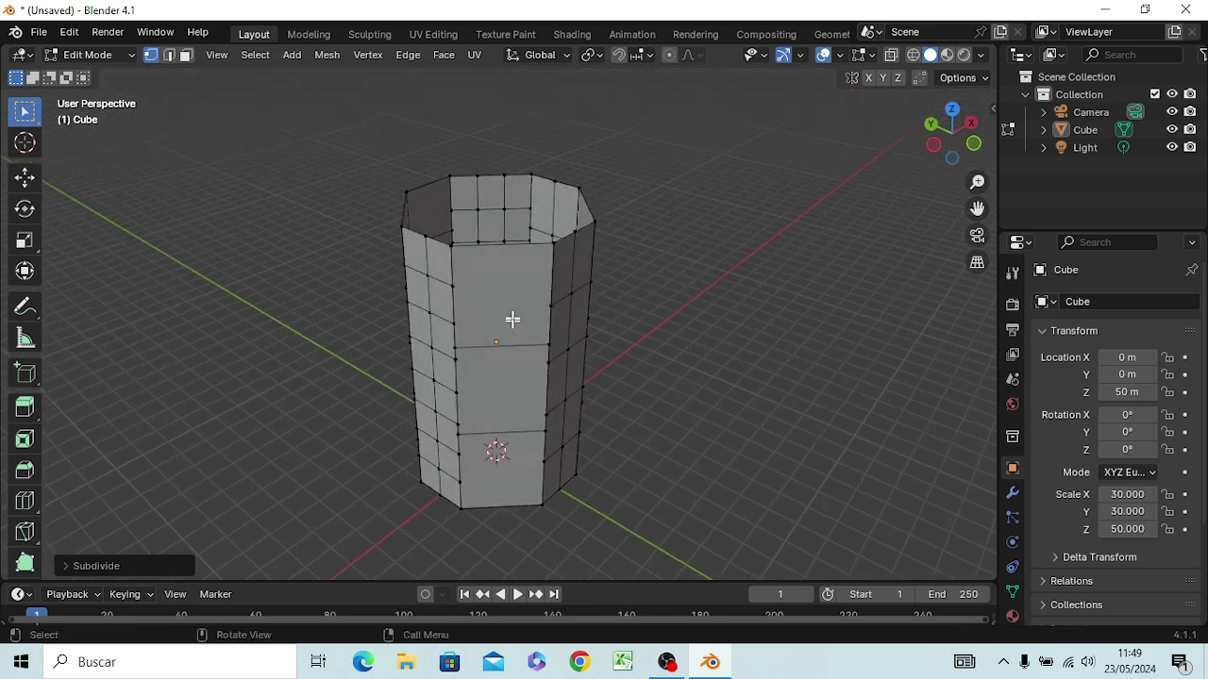
Step: In face selection mode, subdivide the uppermost large face of the three-face panel twice into a 4 by 4 grid
{"action": "left_click", "coordinate": [501, 292]}
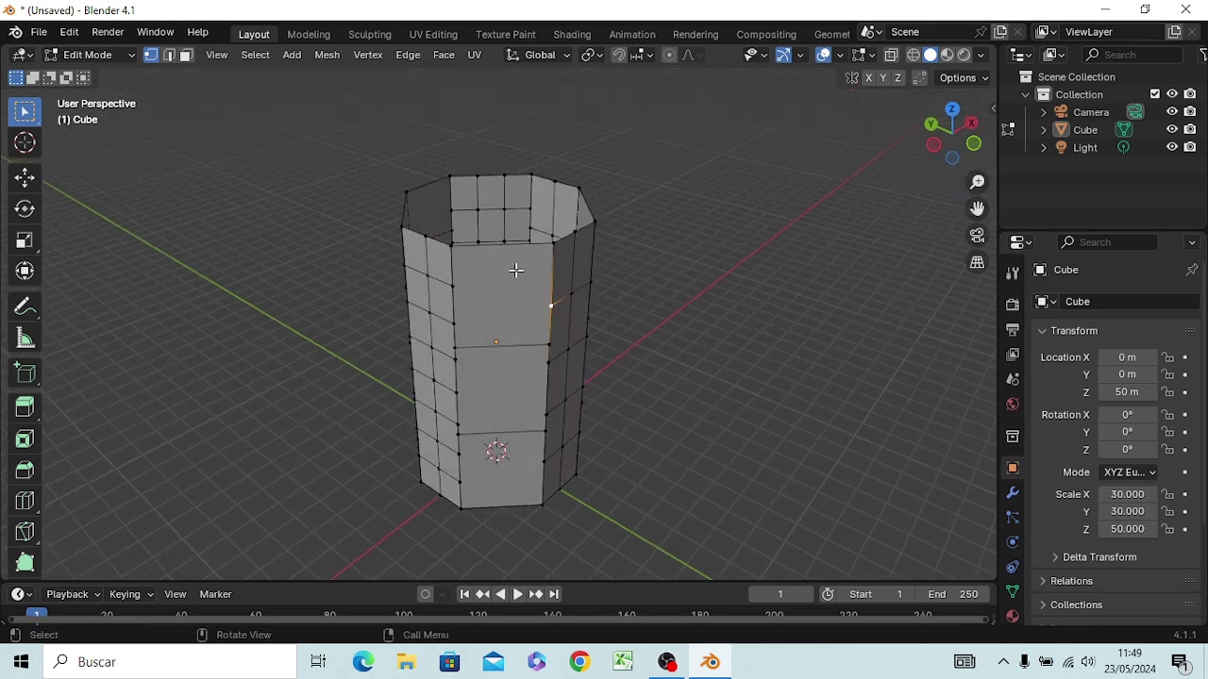
{"action": "key", "text": "3"}
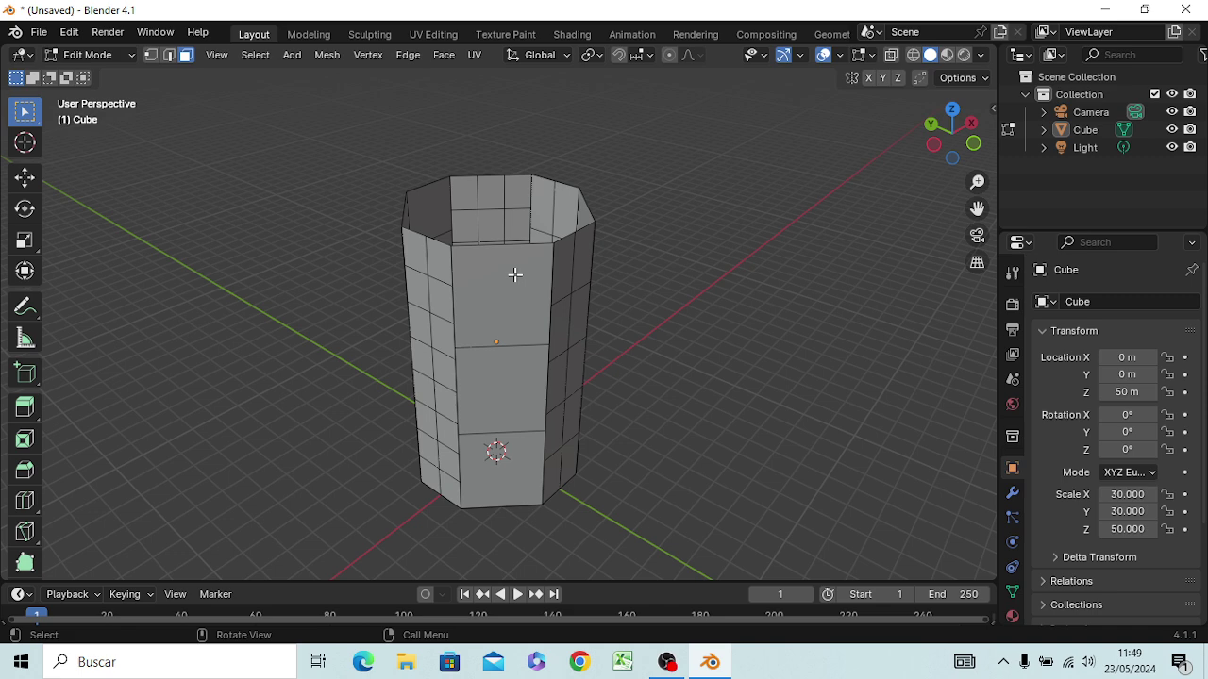
{"action": "right_click", "coordinate": [515, 274]}
{"action": "left_click", "coordinate": [513, 274]}
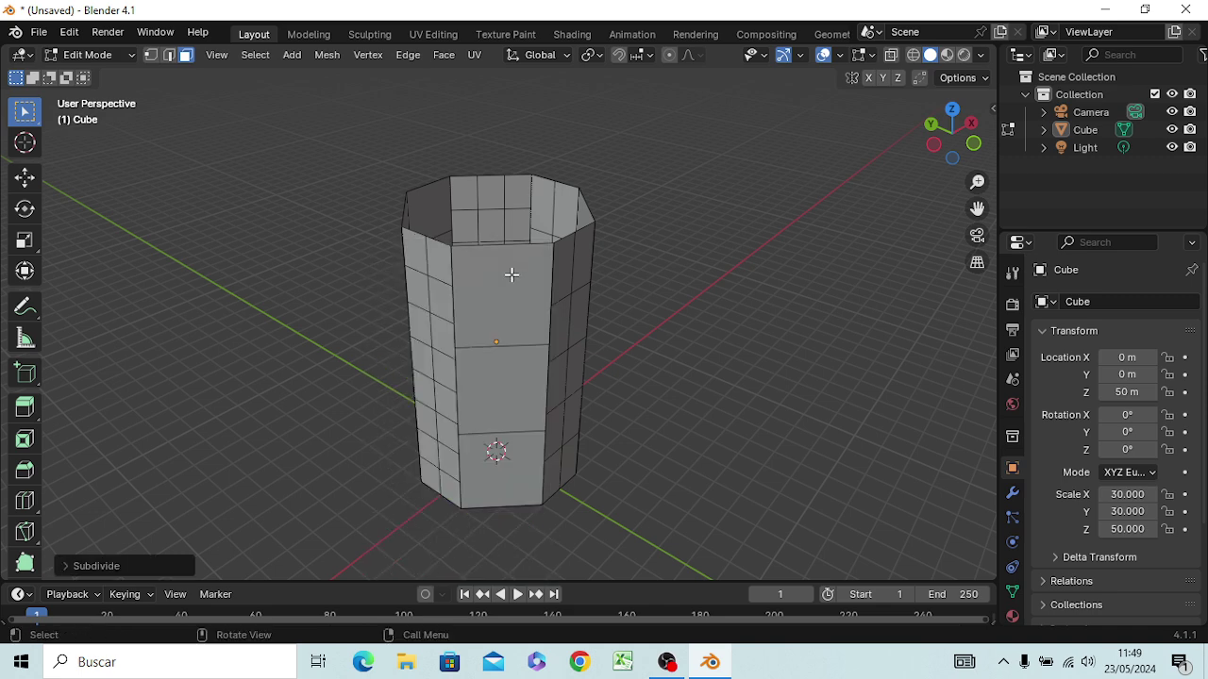
{"action": "left_click", "coordinate": [511, 275]}
{"action": "right_click", "coordinate": [511, 275]}
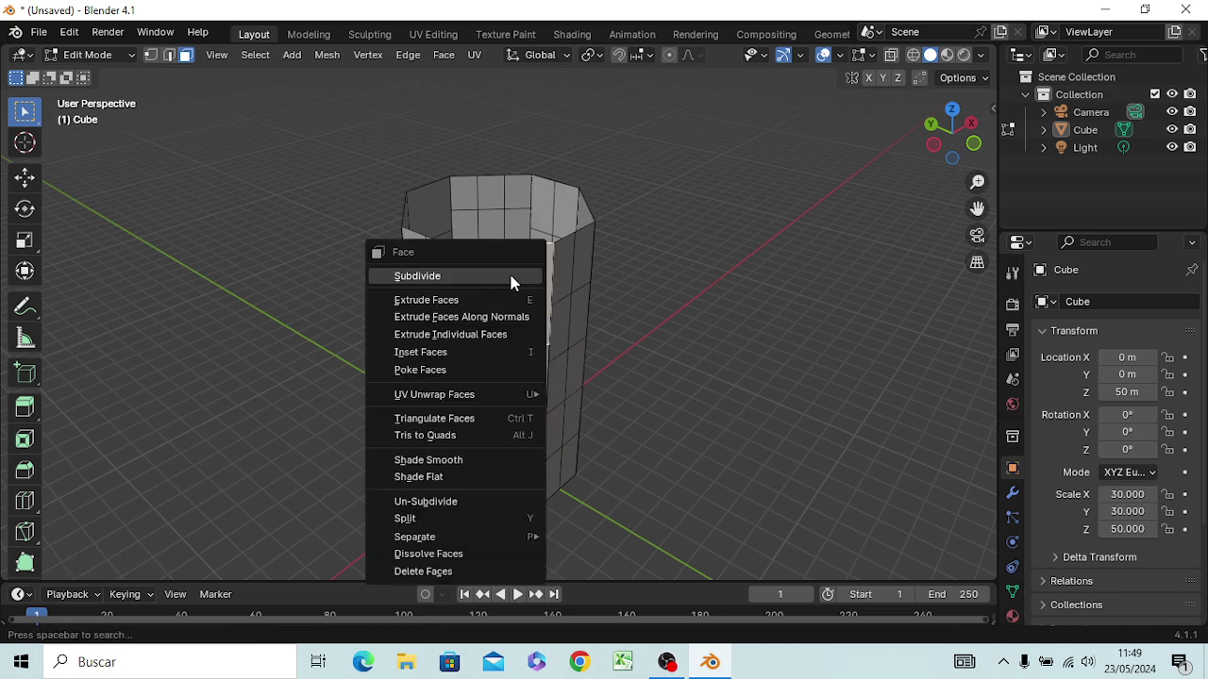
{"action": "left_click", "coordinate": [513, 277]}
{"action": "right_click", "coordinate": [512, 279]}
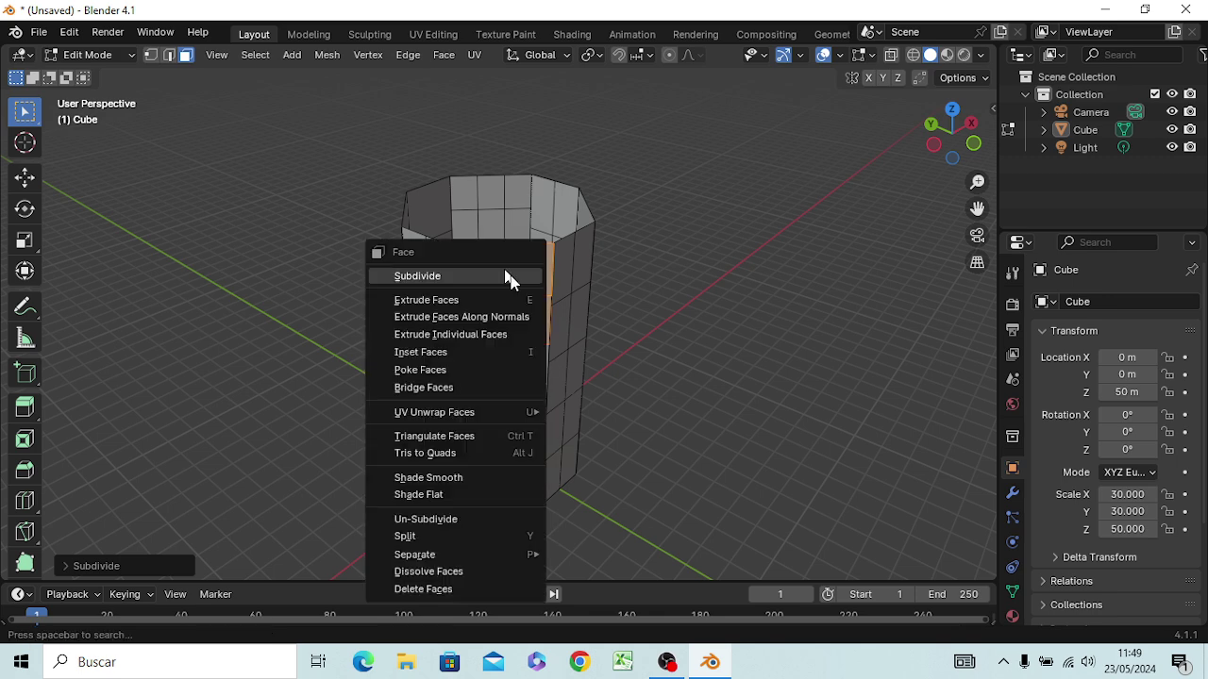
{"action": "left_click", "coordinate": [508, 278]}
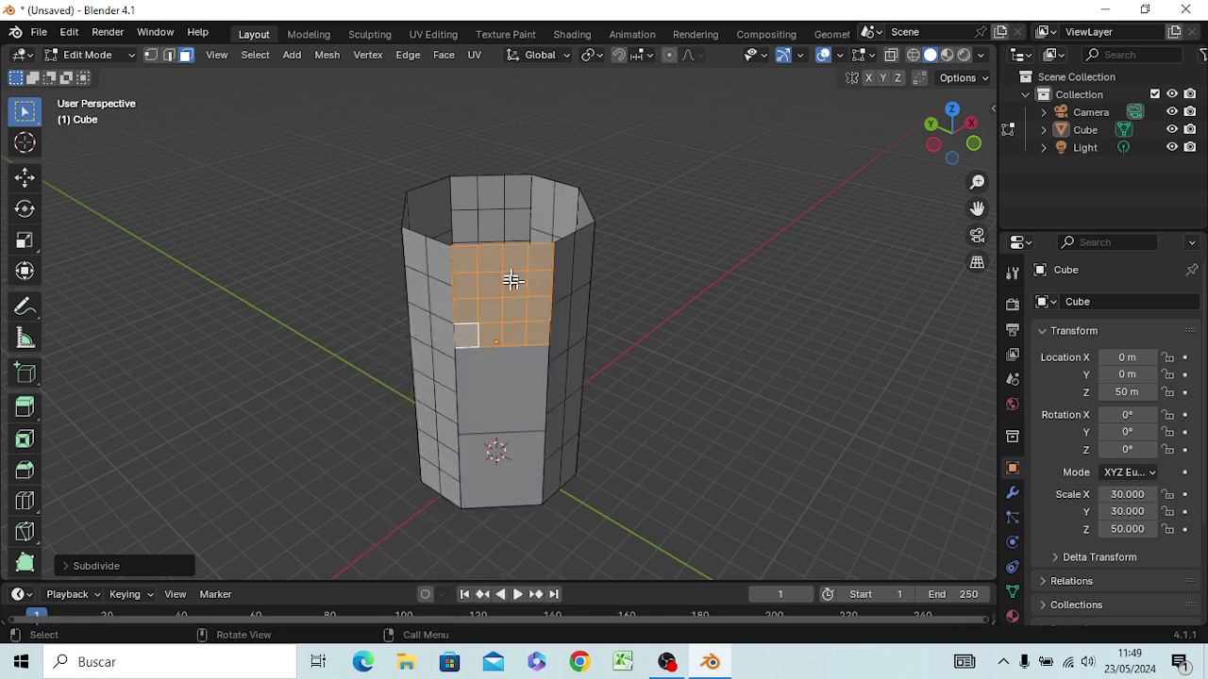
Step: Try to subdivide the panel's middle large face, and undo back to the undivided upper face
{"action": "left_click", "coordinate": [497, 393]}
{"action": "right_click", "coordinate": [497, 392]}
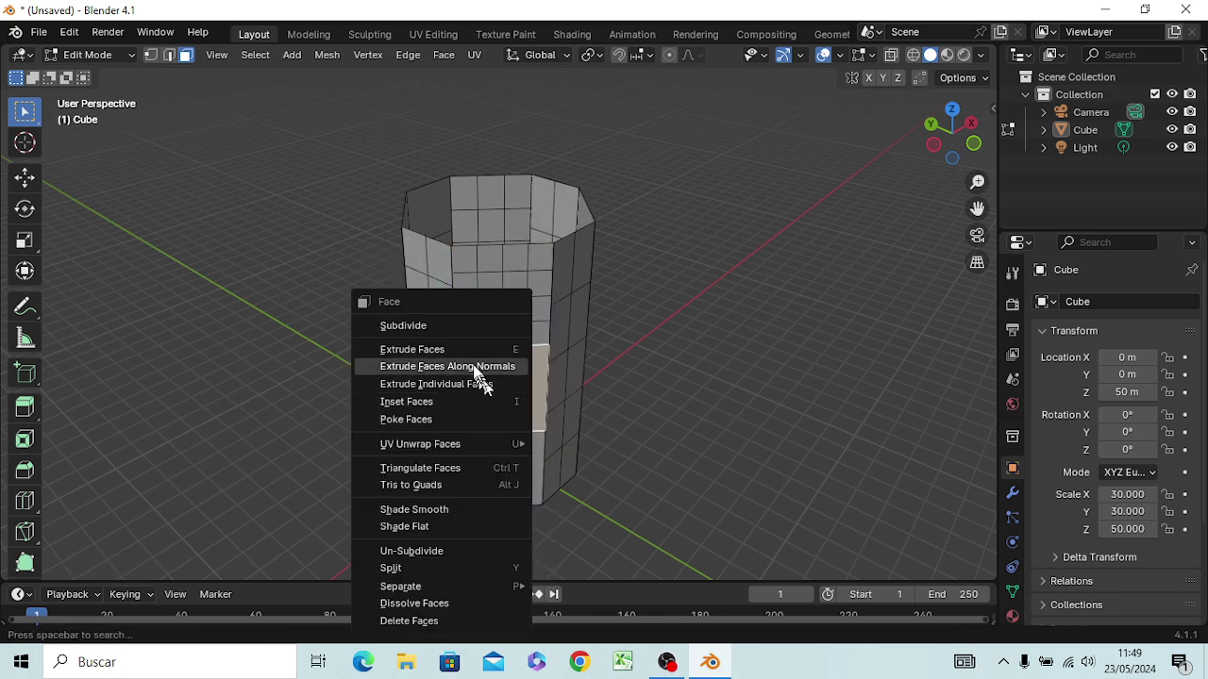
{"action": "left_click", "coordinate": [448, 326]}
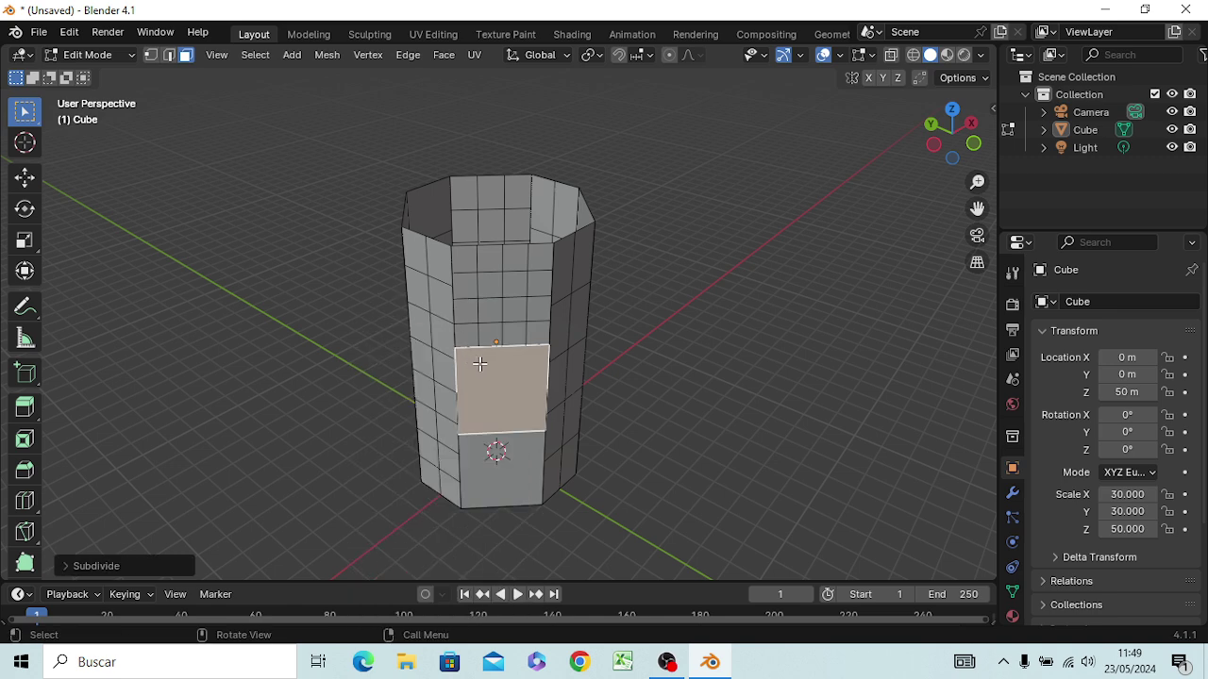
{"action": "middle_click_drag", "start_coordinate": [485, 367], "coordinate": [487, 308]}
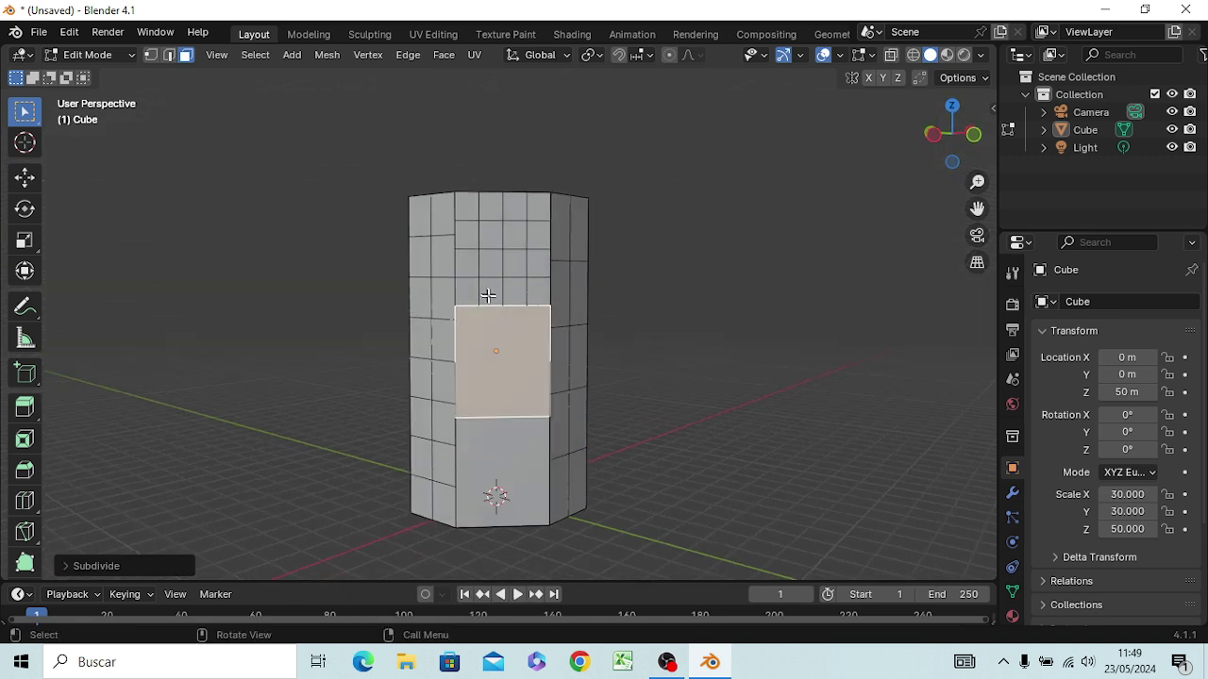
{"action": "key", "text": "ctrl+z"}
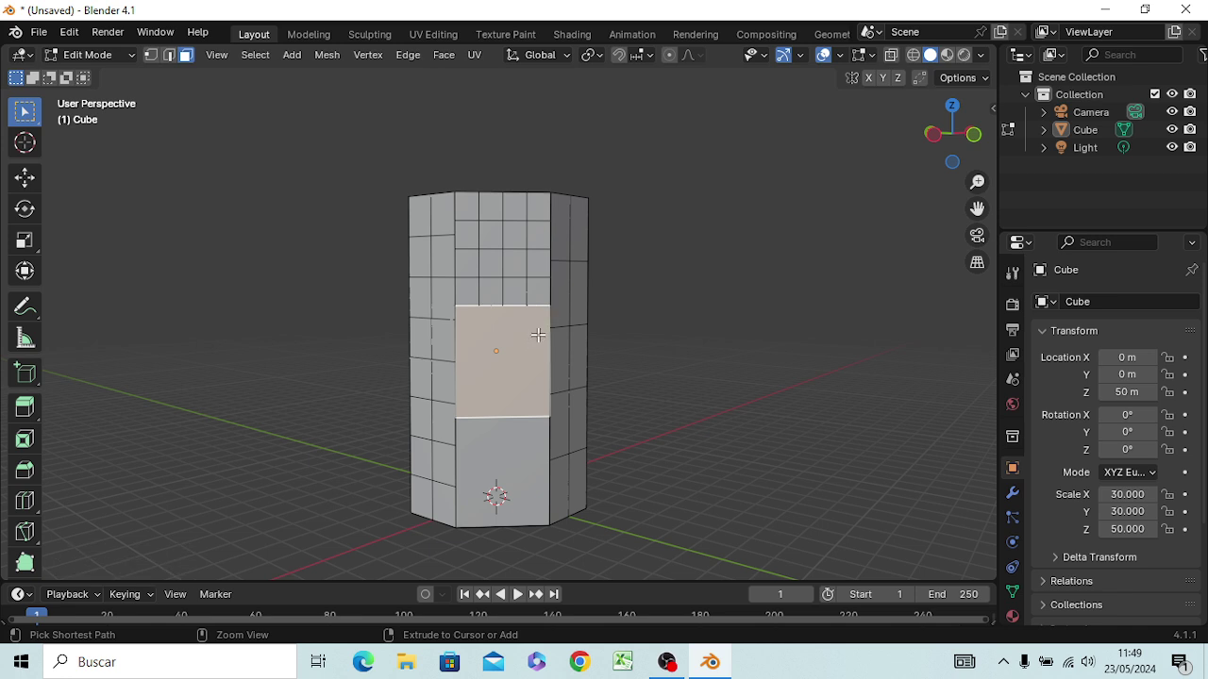
{"action": "key", "text": "ctrl+z"}
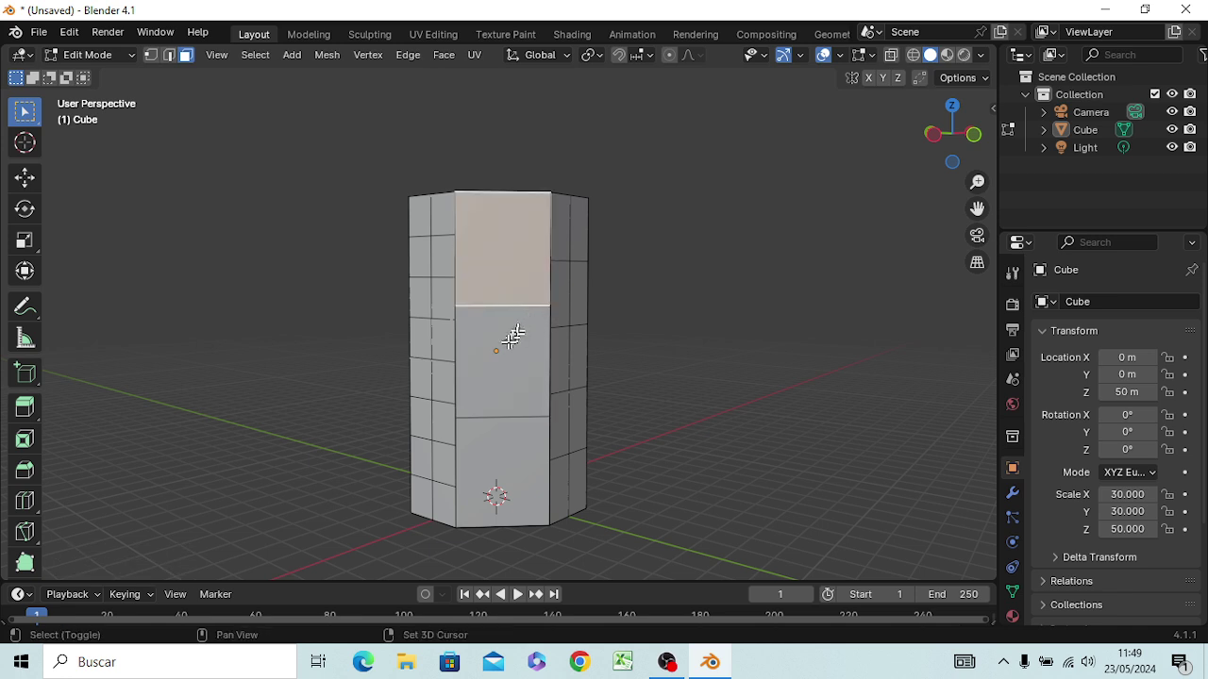
Step: Delete the three large stacked faces of this side panel, leaving the wall open from top to bottom
{"action": "left_click", "coordinate": [506, 345], "text": "shift"}
{"action": "left_click", "coordinate": [505, 449], "text": "shift"}
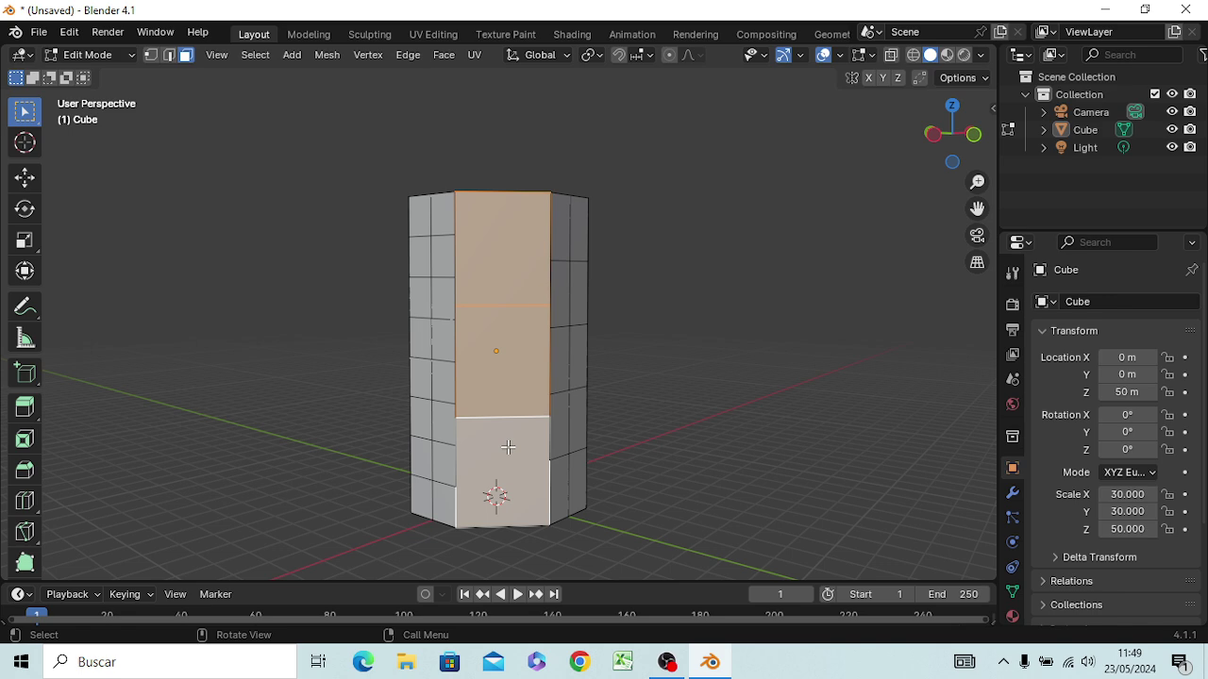
{"action": "key", "text": "x"}
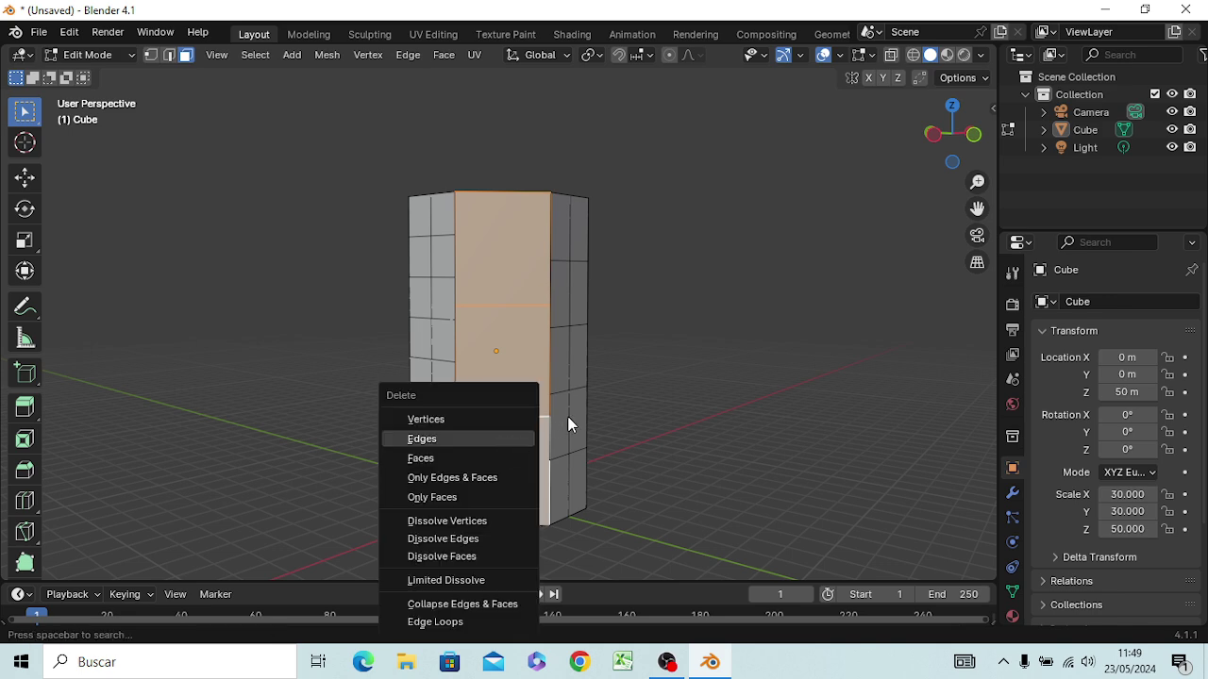
{"action": "left_click", "coordinate": [498, 449]}
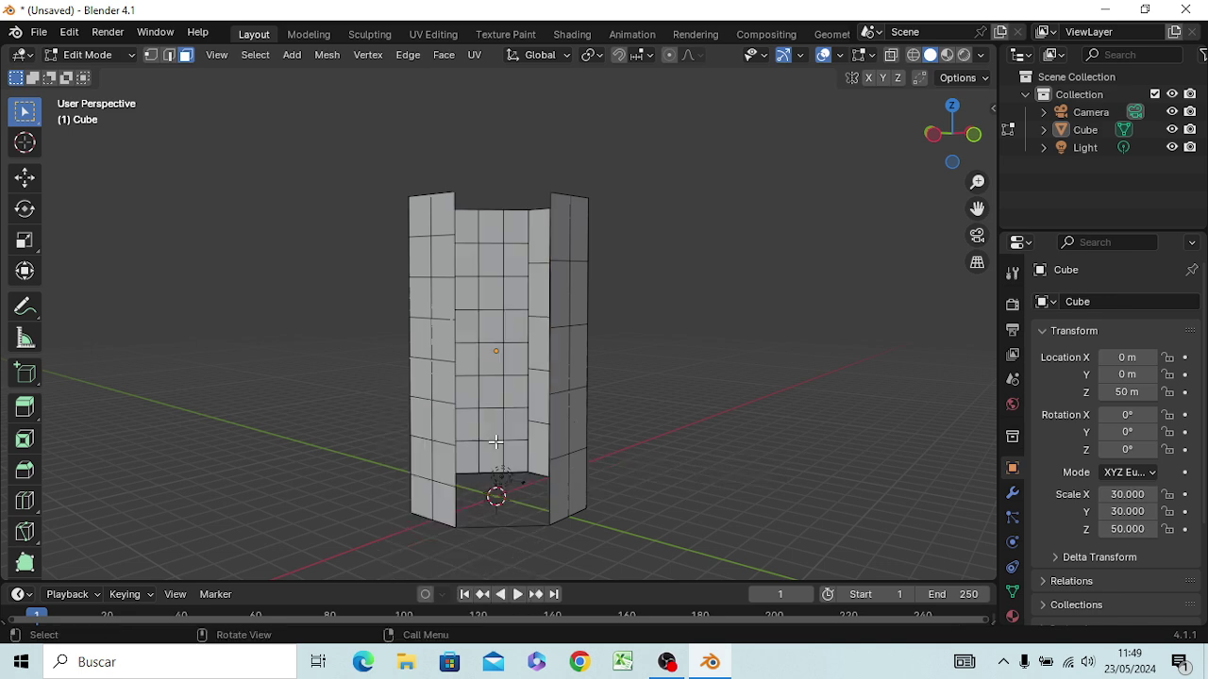
Step: In edge selection mode, delete only the leftover bottom edge spanning the open wall, keeping the neighbouring panels' vertices
{"action": "mouse_move", "coordinate": [679, 471]}
{"action": "middle_mouse_down"}
{"action": "mouse_move", "coordinate": [696, 485]}
{"action": "mouse_move", "coordinate": [685, 525]}
{"action": "mouse_move", "coordinate": [670, 485]}
{"action": "middle_mouse_up"}
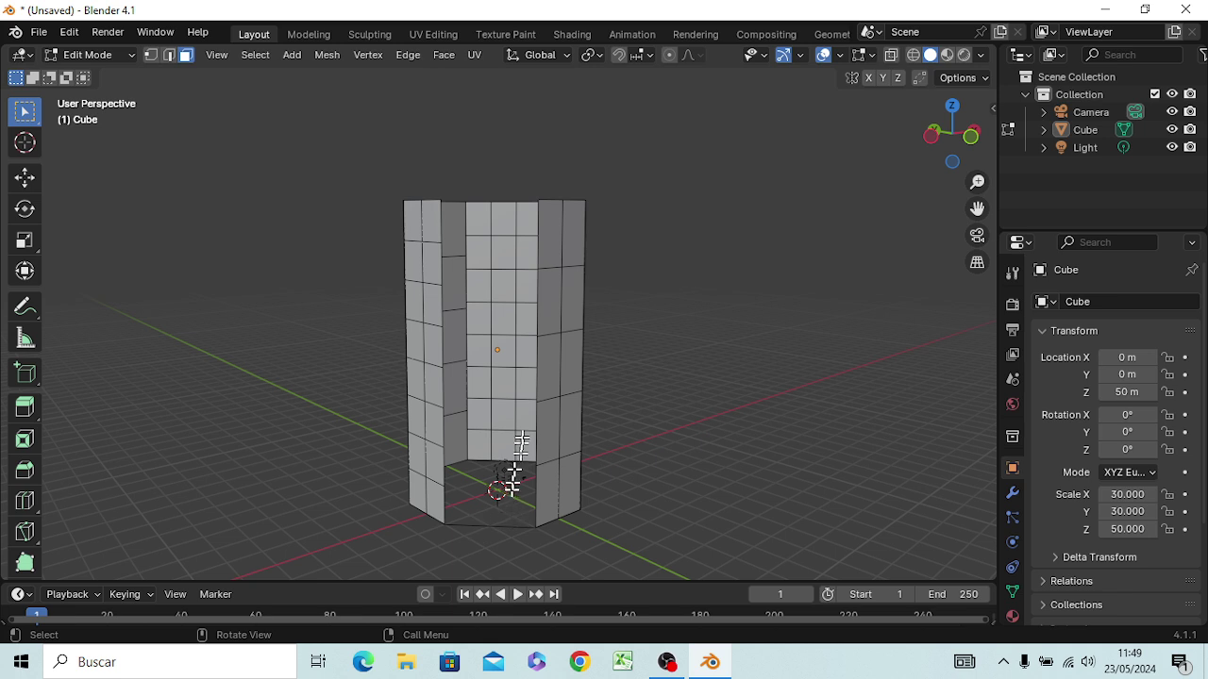
{"action": "key", "text": "2"}
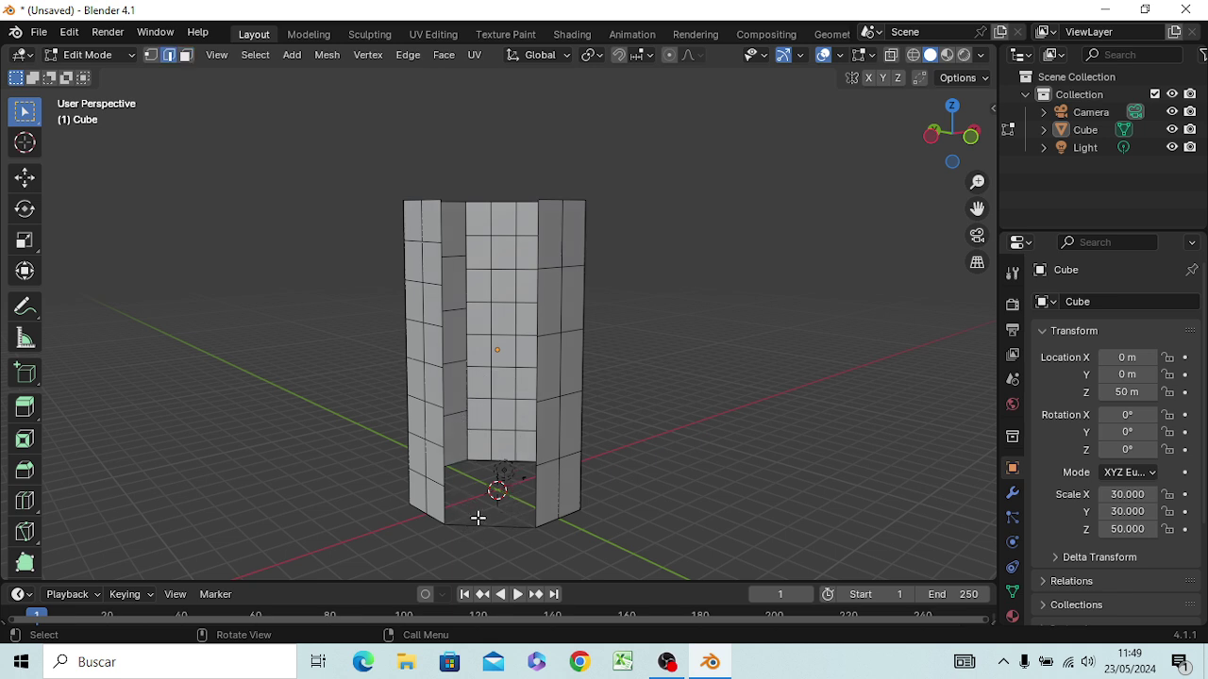
{"action": "left_click", "coordinate": [485, 530]}
{"action": "key", "text": "x"}
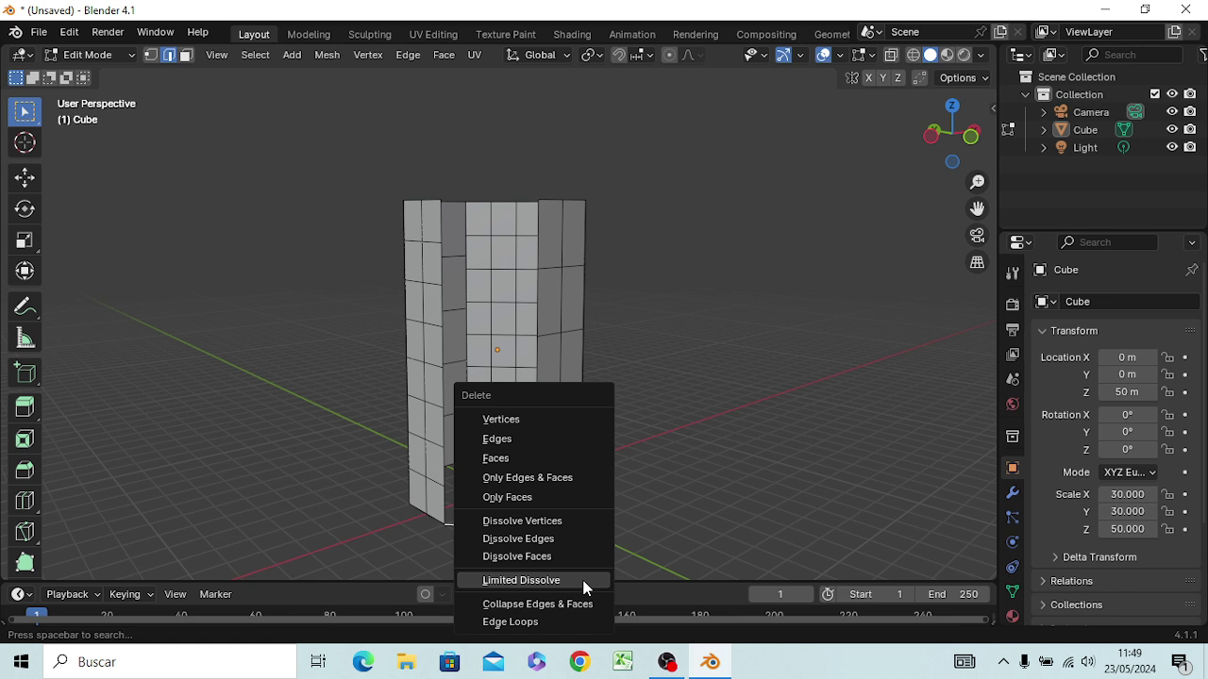
{"action": "key", "text": "Escape"}
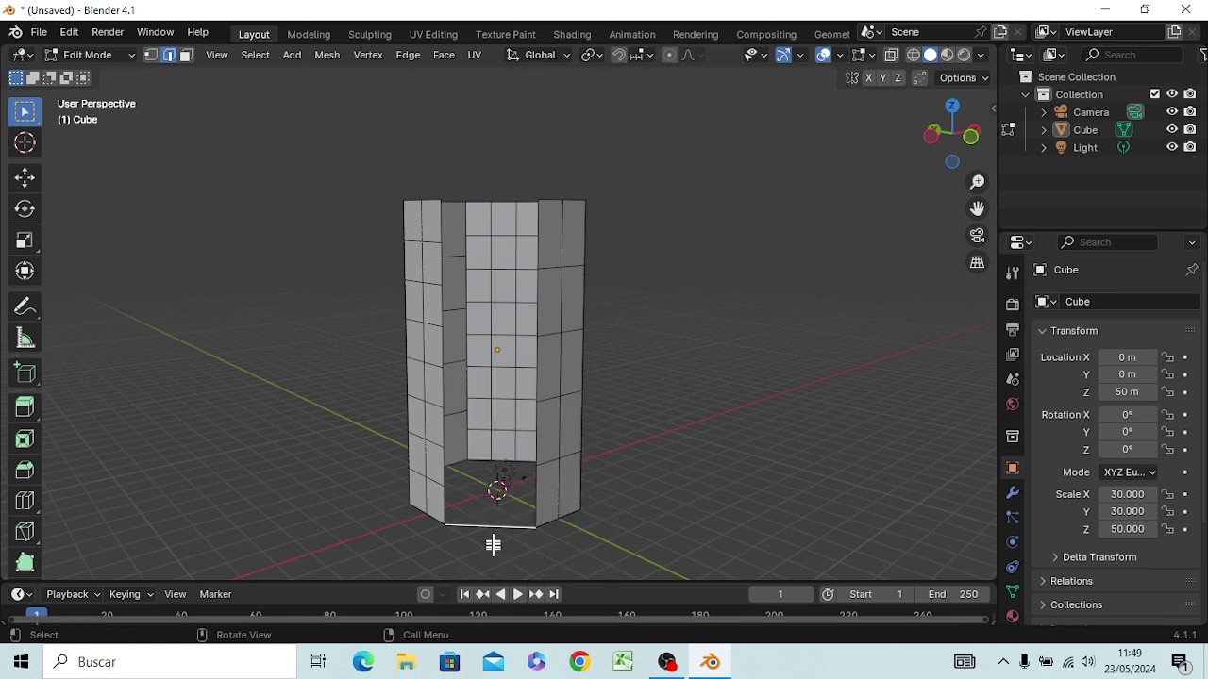
{"action": "key", "text": "ctrl+e"}
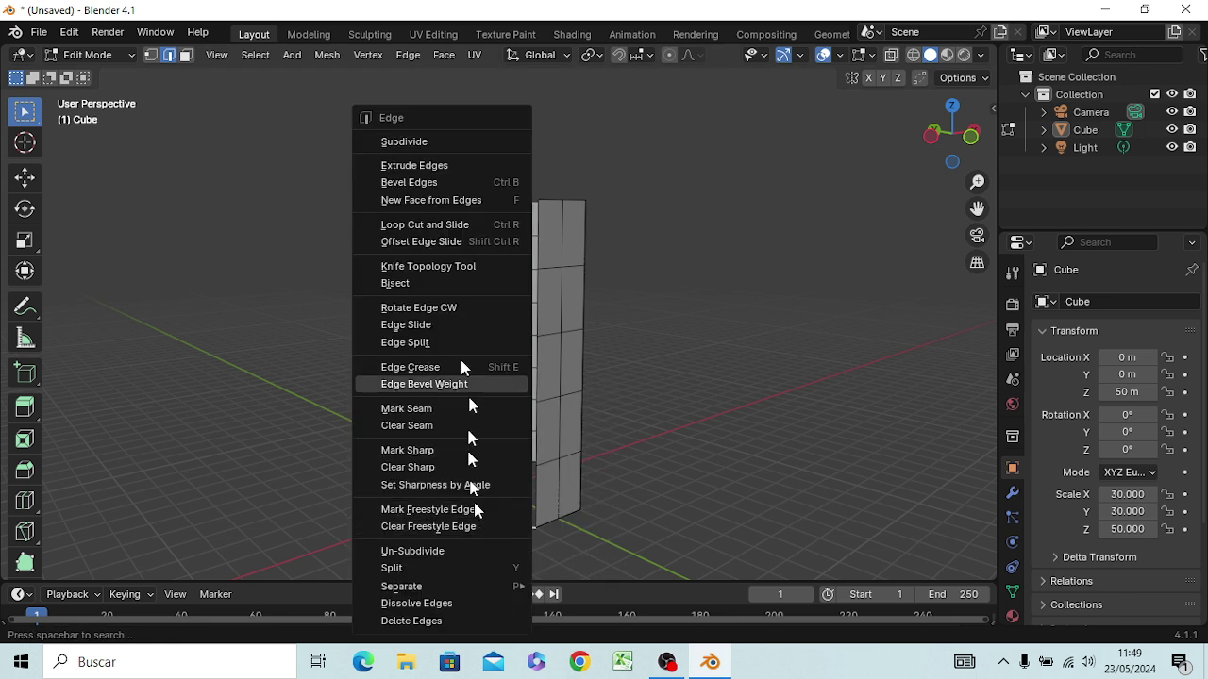
{"action": "key", "text": "Escape"}
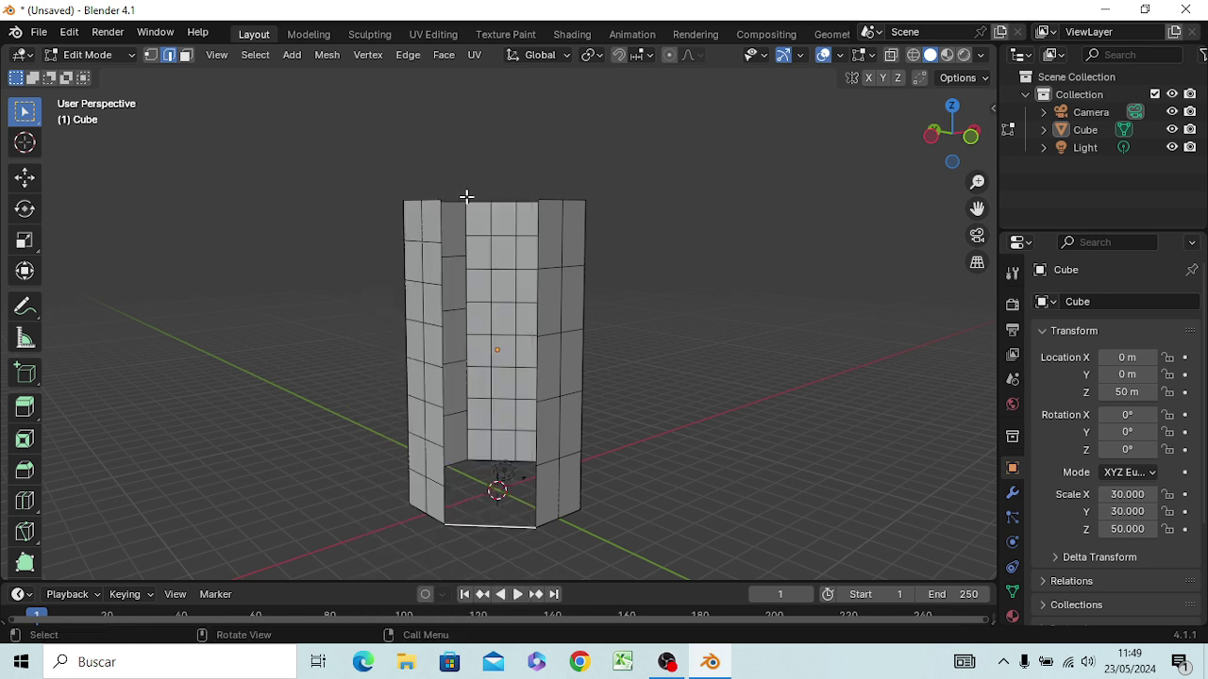
{"action": "key", "text": "x"}
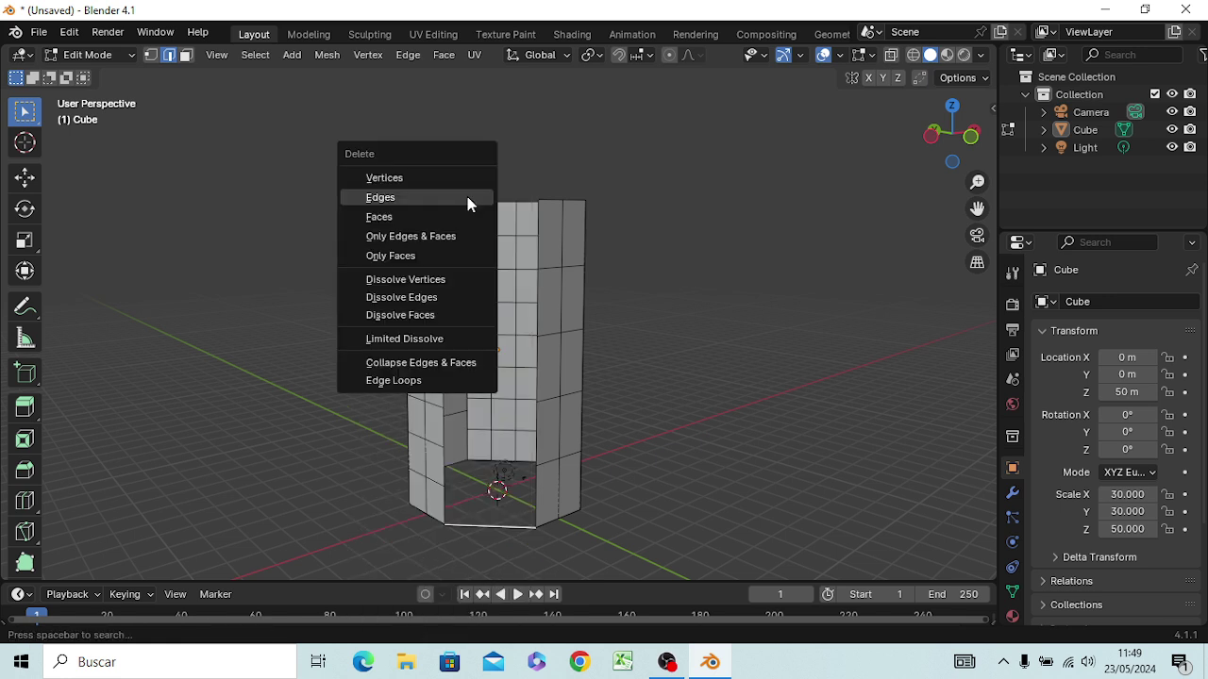
{"action": "left_click", "coordinate": [418, 179]}
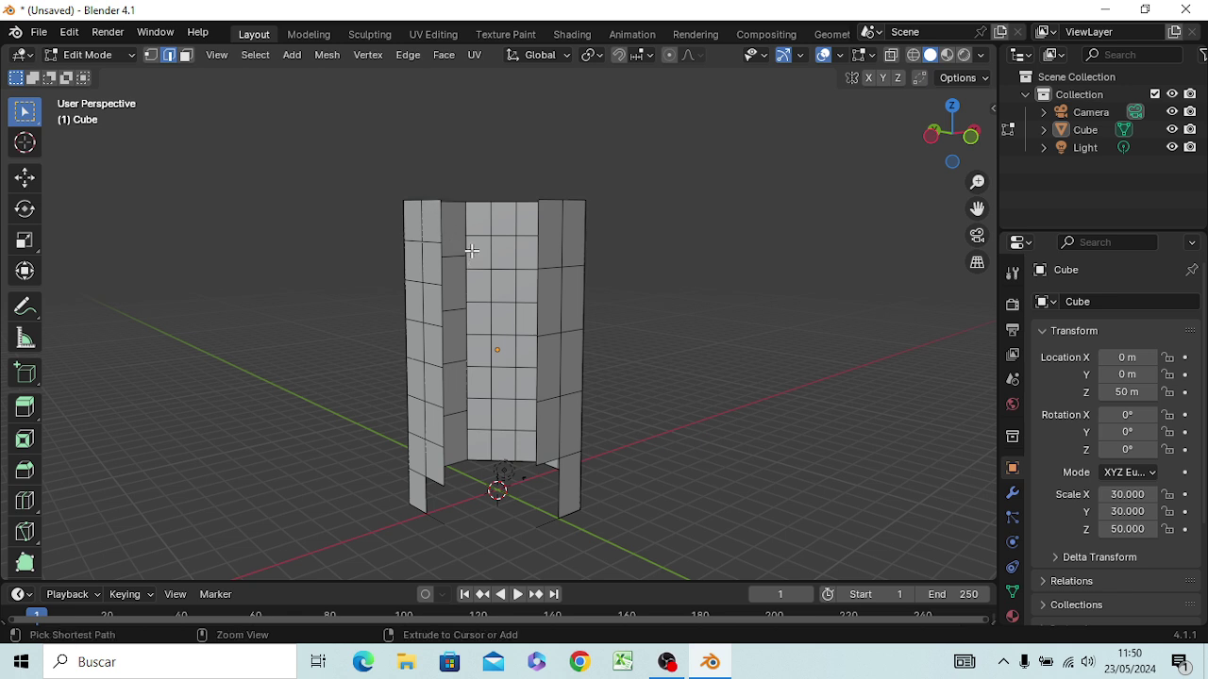
{"action": "key", "text": "ctrl+z"}
{"action": "key", "text": "x"}
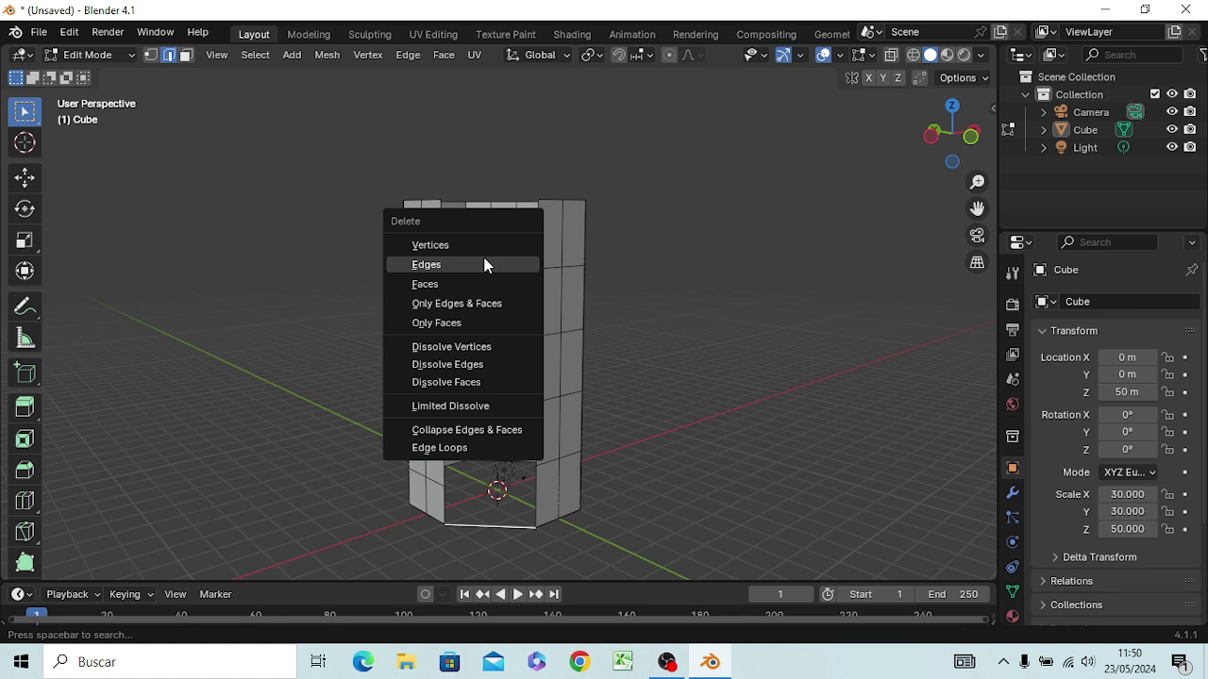
{"action": "left_click", "coordinate": [484, 265]}
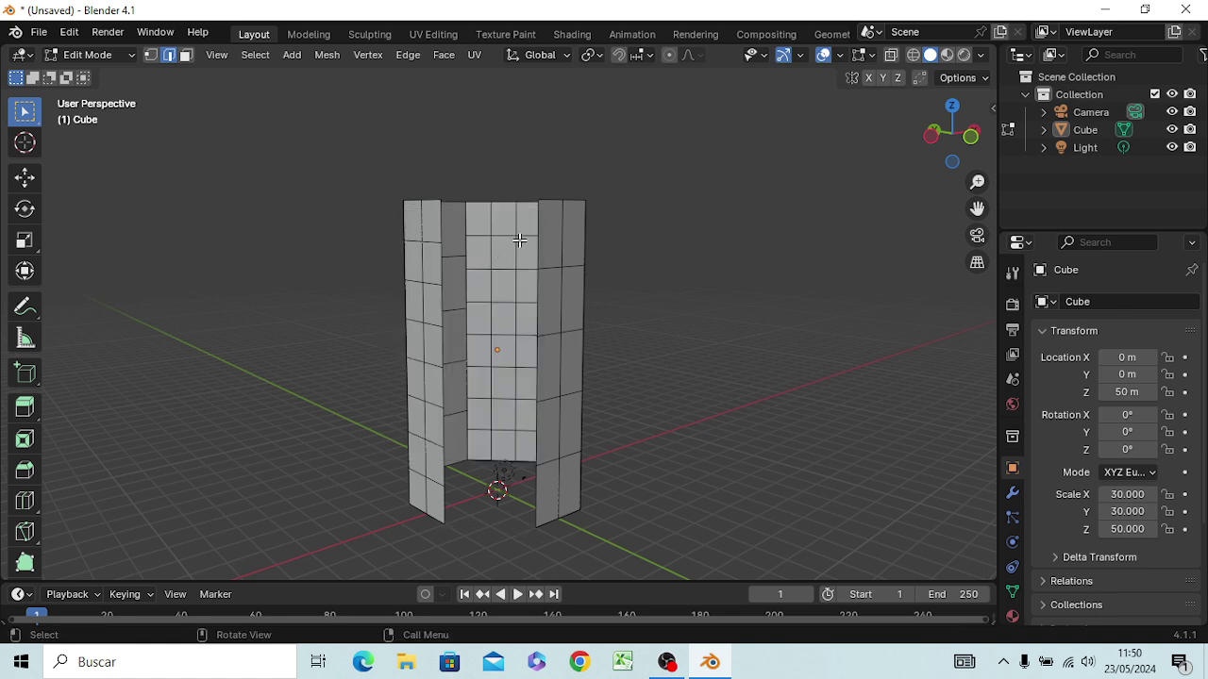
Step: Try to fill the open wall with one full-height face from its four corner vertices, in vertex selection mode
{"action": "middle_click_drag", "start_coordinate": [709, 459], "coordinate": [728, 406]}
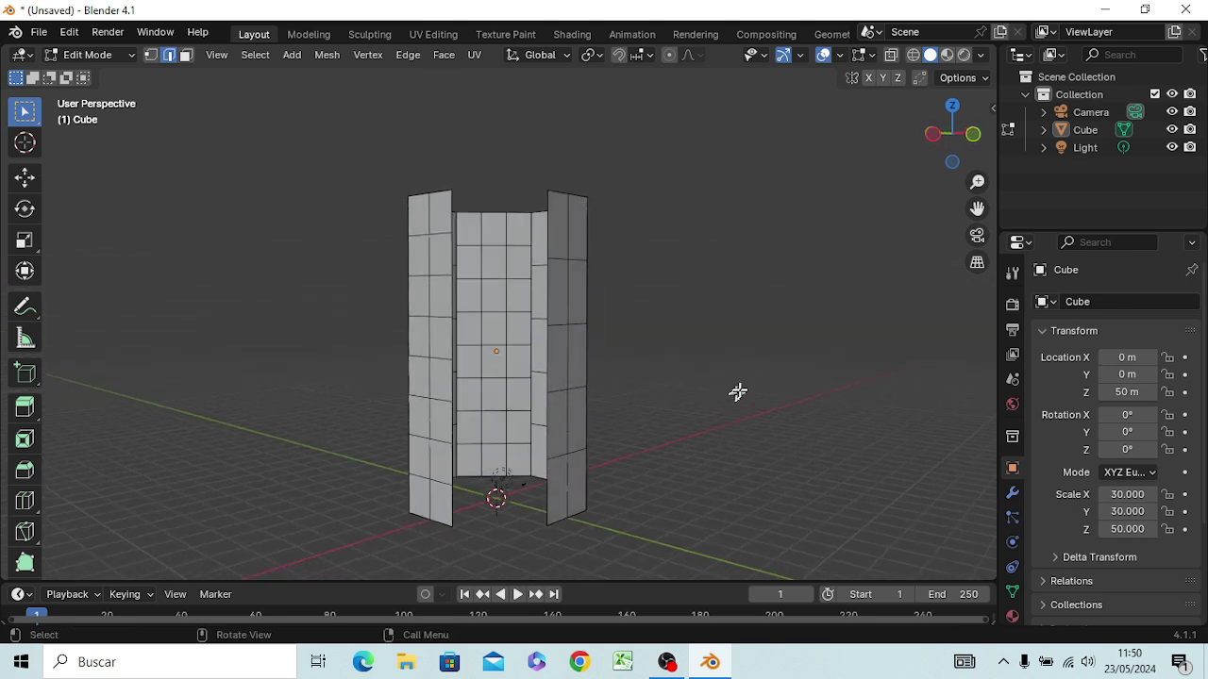
{"action": "key", "text": "1"}
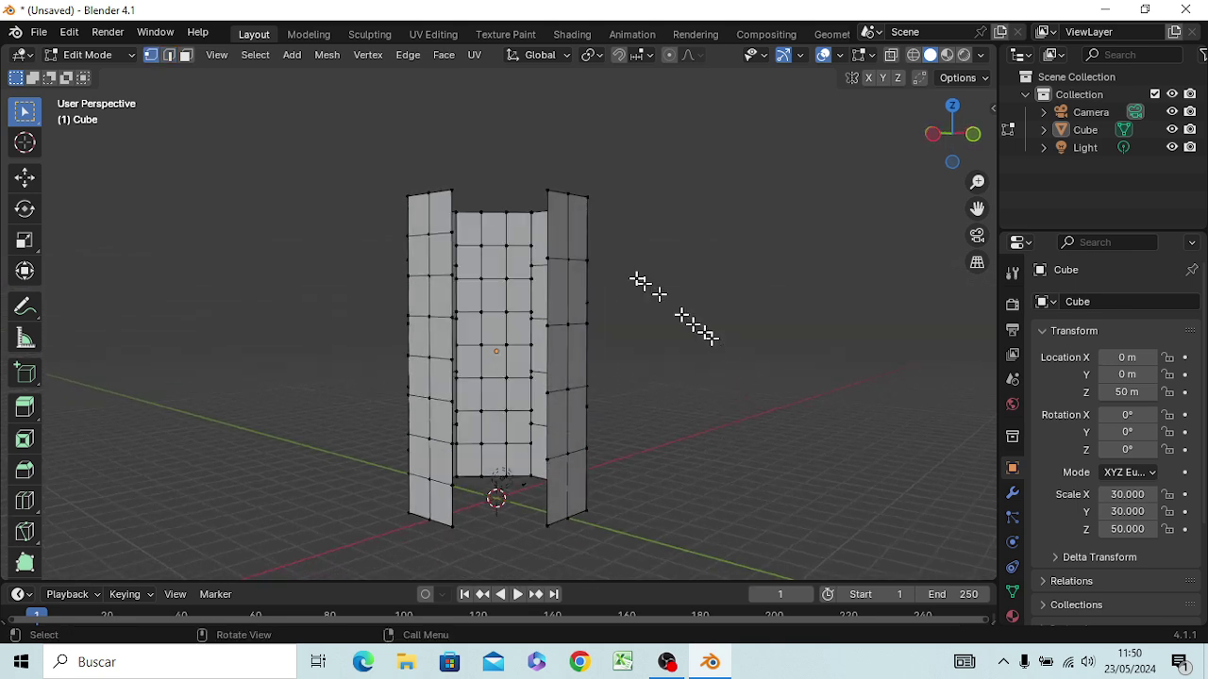
{"action": "left_click", "coordinate": [545, 192], "text": "shift"}
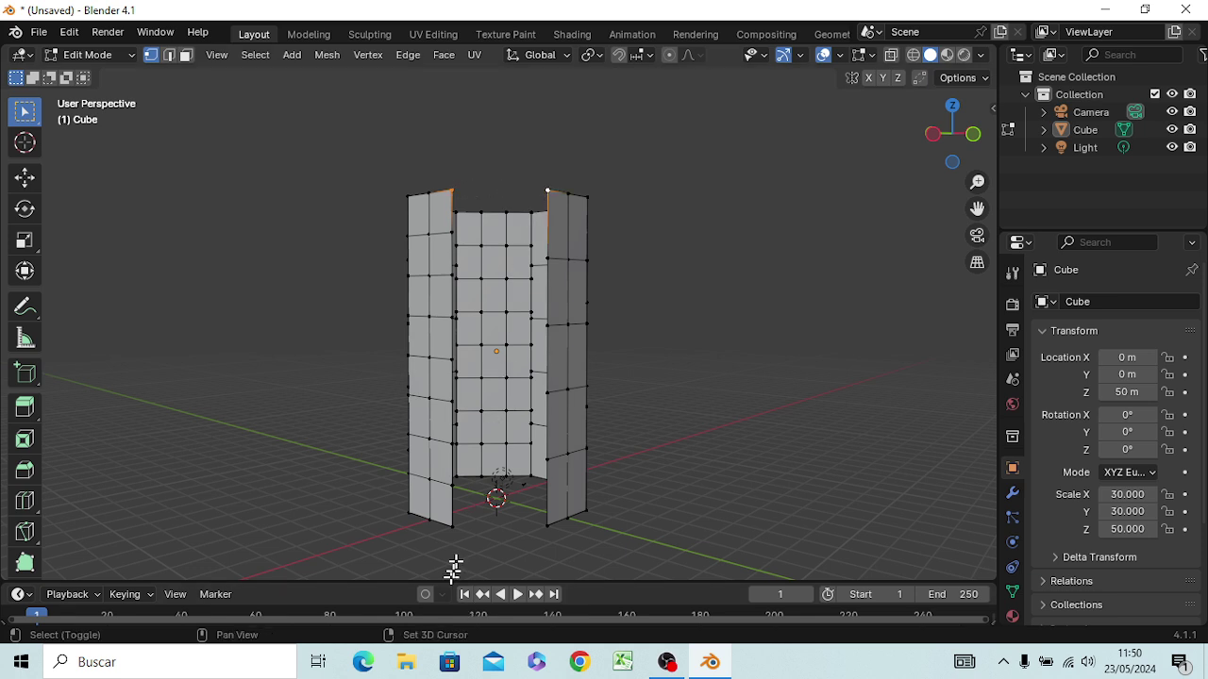
{"action": "left_click", "coordinate": [546, 527], "text": "shift"}
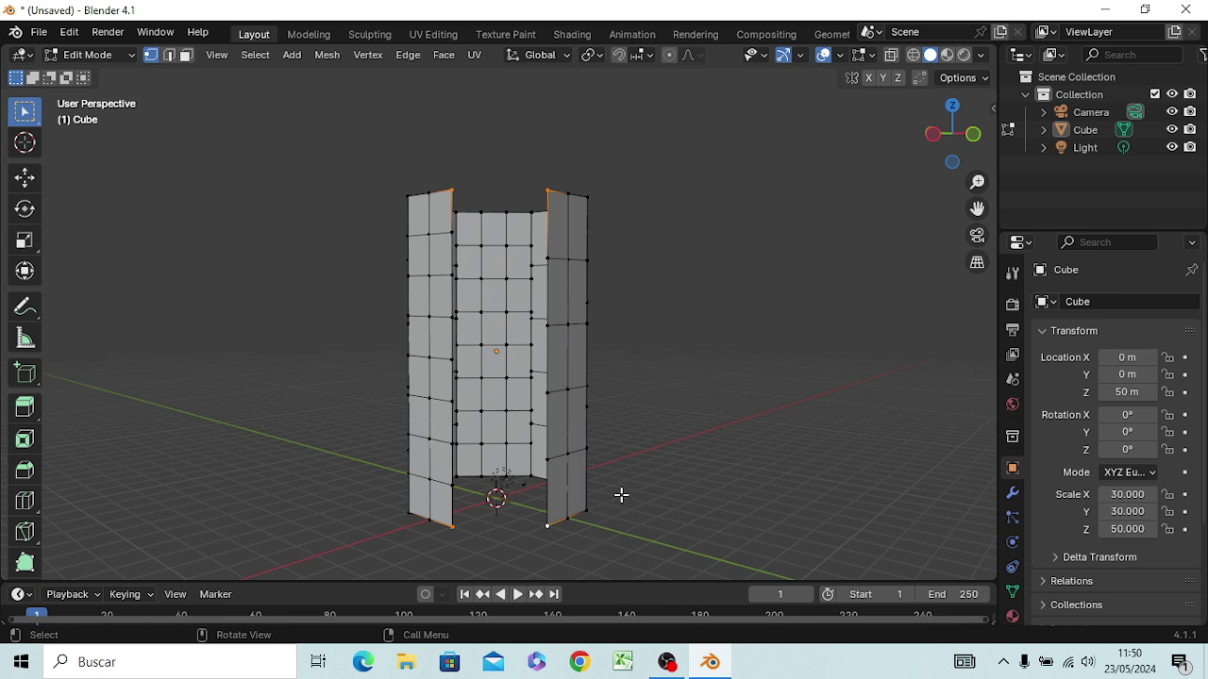
{"action": "key", "text": "f"}
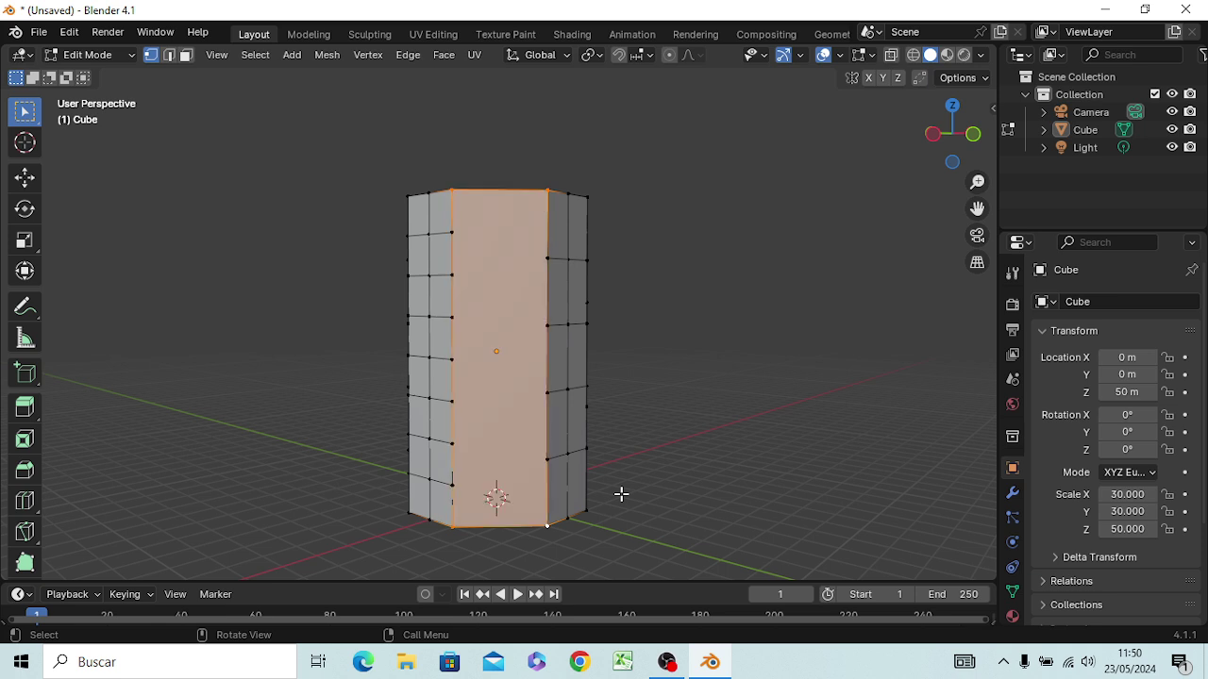
{"action": "left_click", "coordinate": [729, 434]}
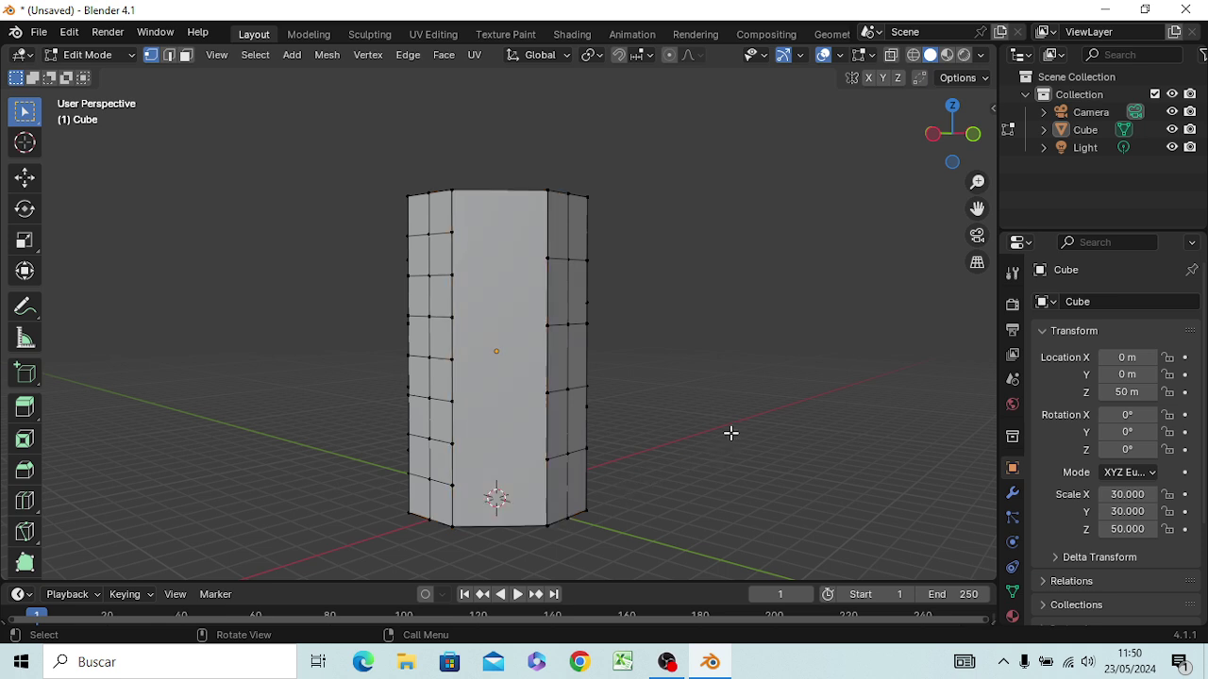
Step: Select the vertices around the lowest section of the full-height face, and undo back to the open wall
{"action": "left_click", "coordinate": [534, 312]}
{"action": "left_click", "coordinate": [760, 317]}
{"action": "left_click", "coordinate": [452, 486], "text": "shift"}
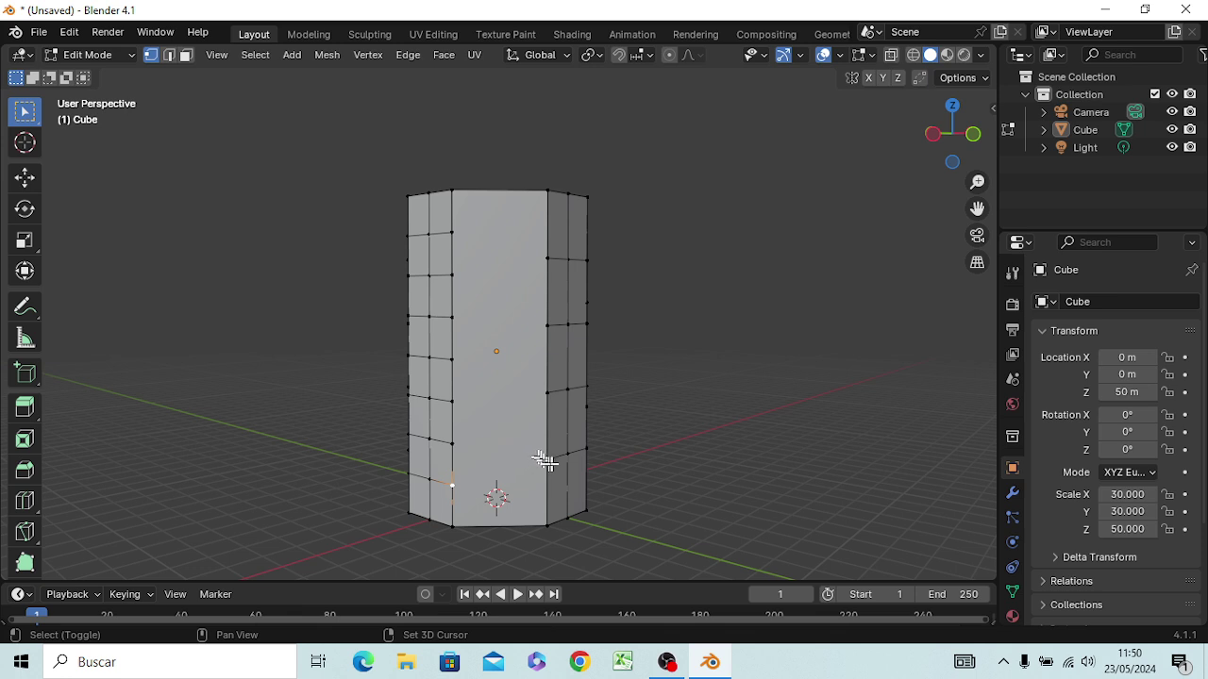
{"action": "left_click", "coordinate": [547, 524], "text": "shift"}
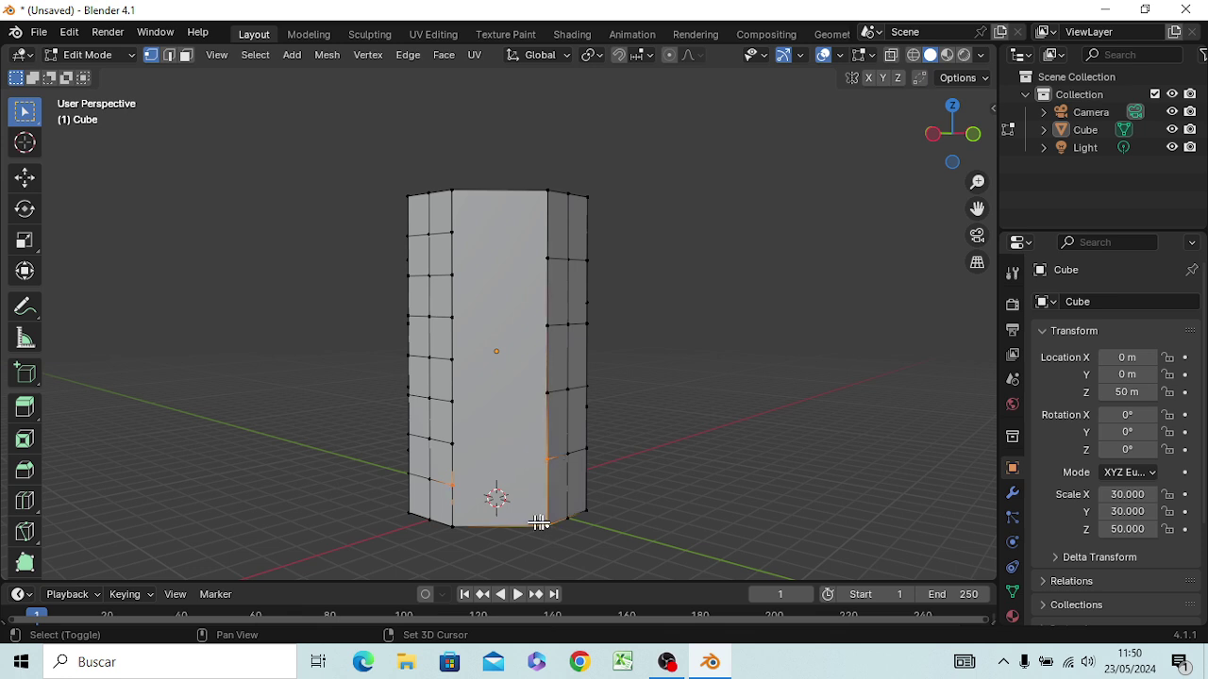
{"action": "left_click", "coordinate": [454, 525], "text": "shift"}
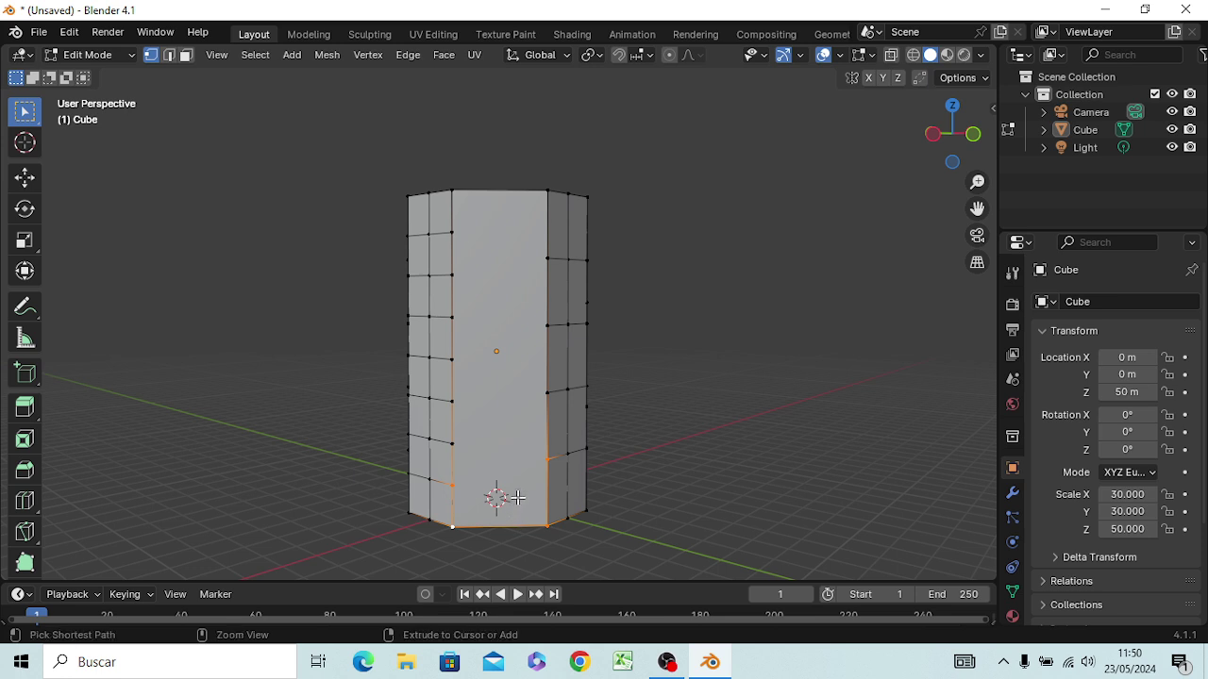
{"action": "left_click", "coordinate": [514, 498], "text": "ctrl"}
{"action": "key", "text": "ctrl+z"}
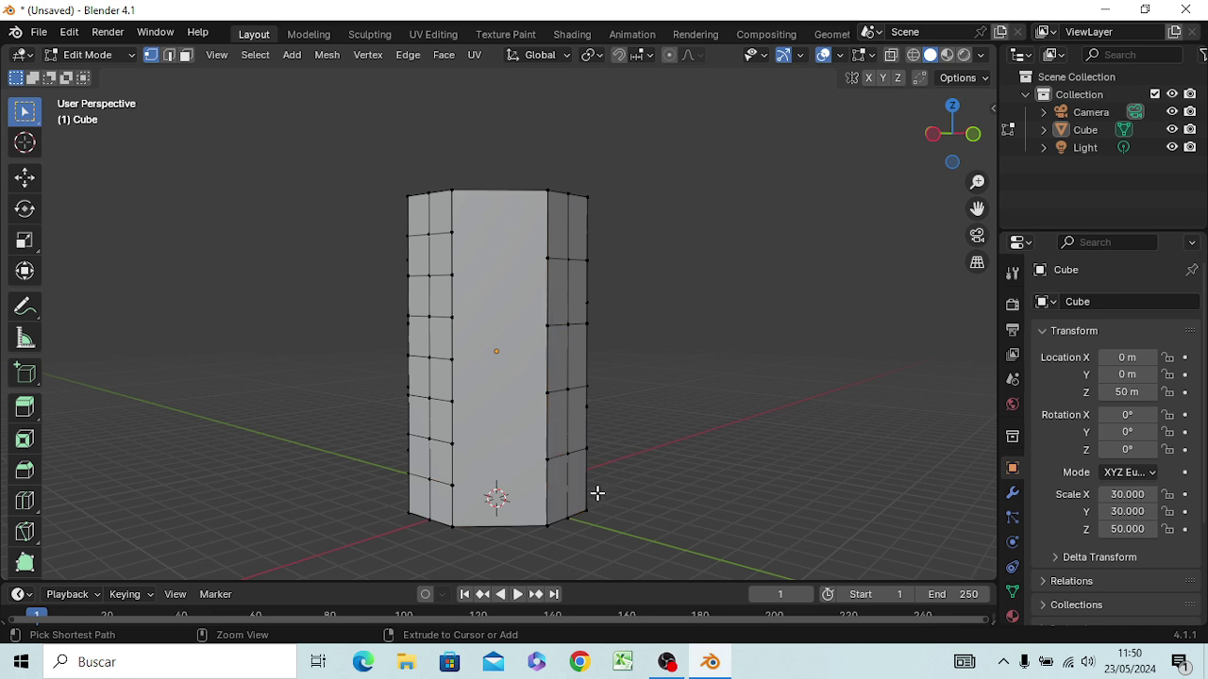
{"action": "key", "text": "ctrl+z"}
{"action": "key", "text": "x"}
{"action": "left_click", "coordinate": [596, 492]}
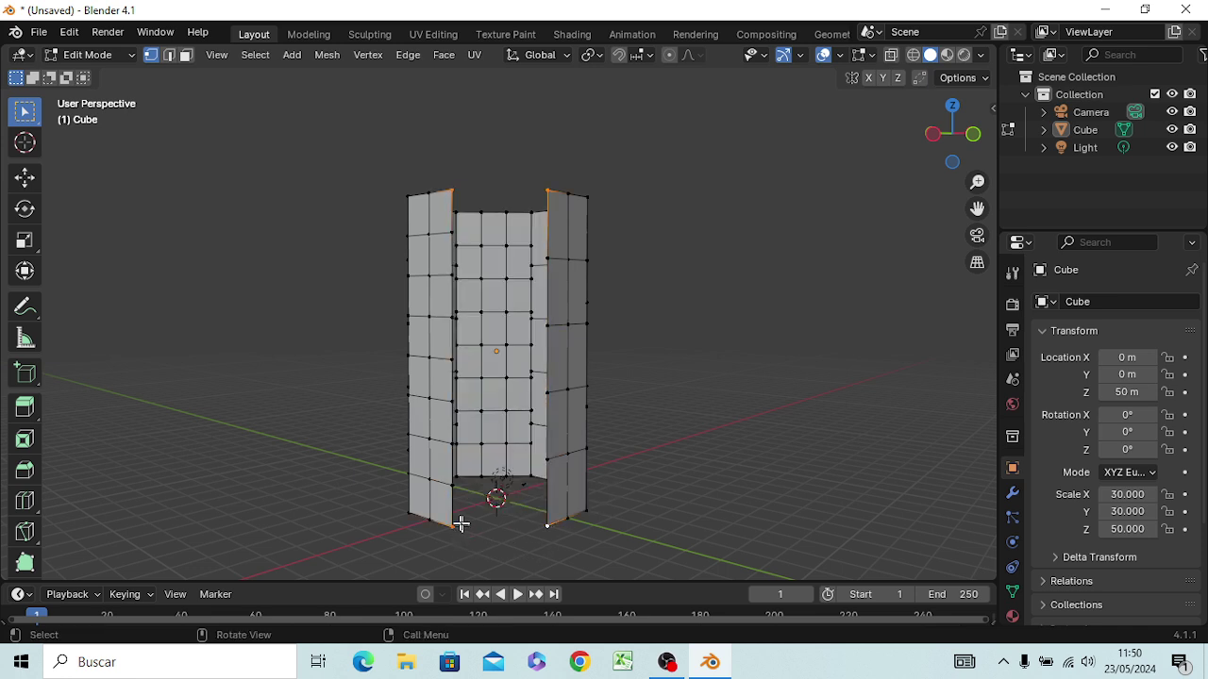
Step: Fill the lowest section of the open wall with a face between the two bottom corners and the first vertices above them
{"action": "left_click", "coordinate": [461, 540]}
{"action": "left_click", "coordinate": [544, 525], "text": "shift"}
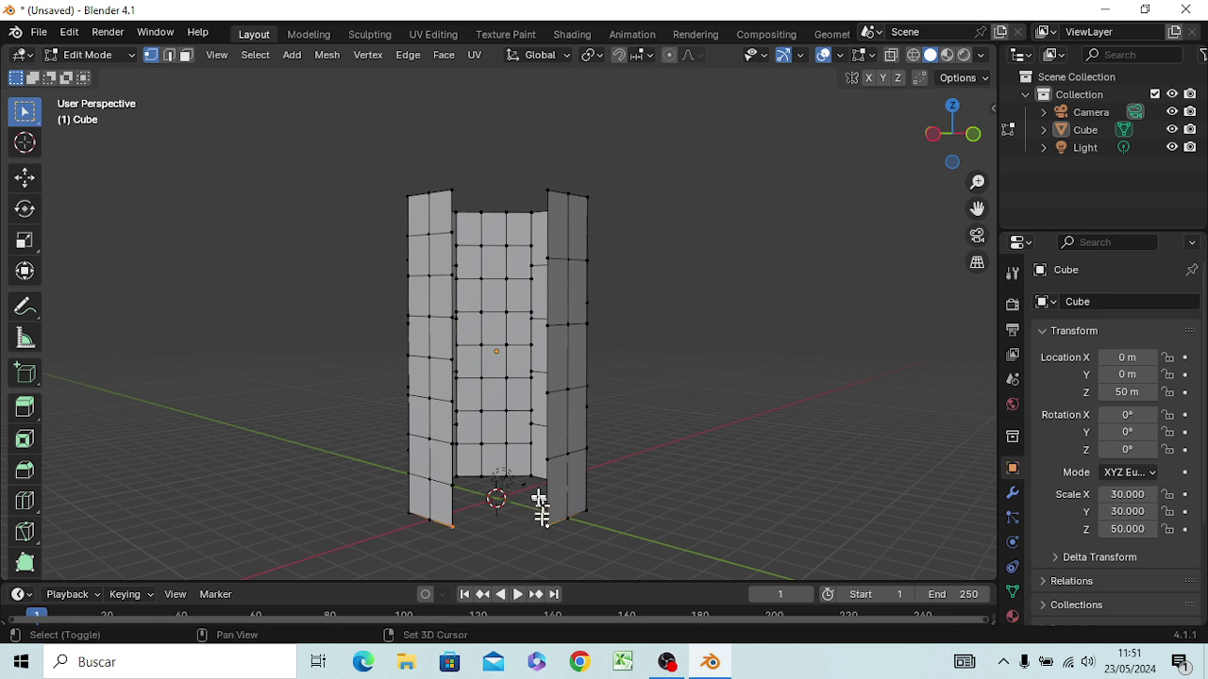
{"action": "left_click", "coordinate": [542, 462], "text": "shift"}
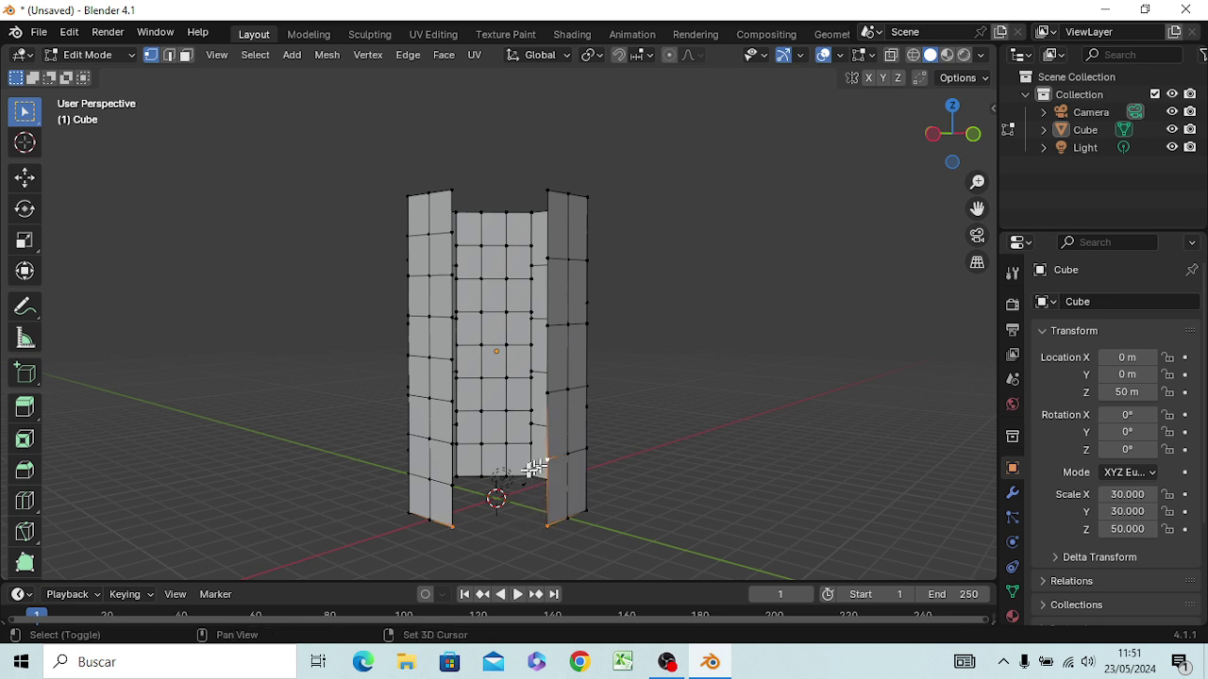
{"action": "left_click", "coordinate": [457, 487], "text": "shift"}
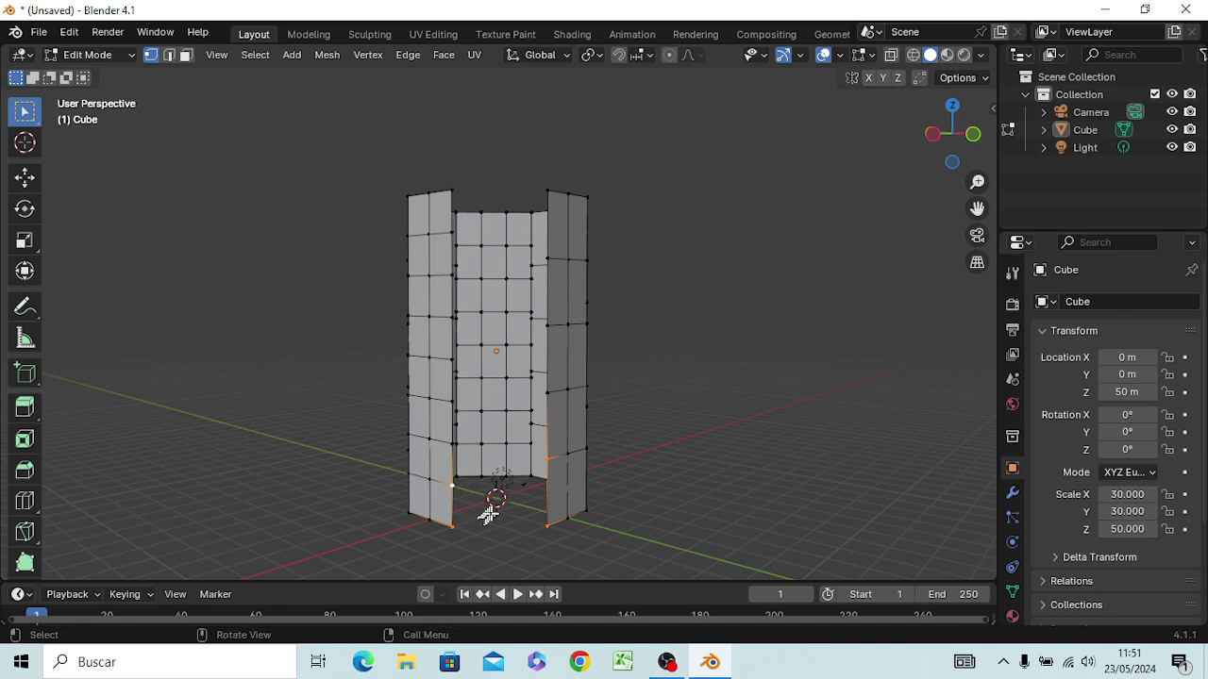
{"action": "key", "text": "f"}
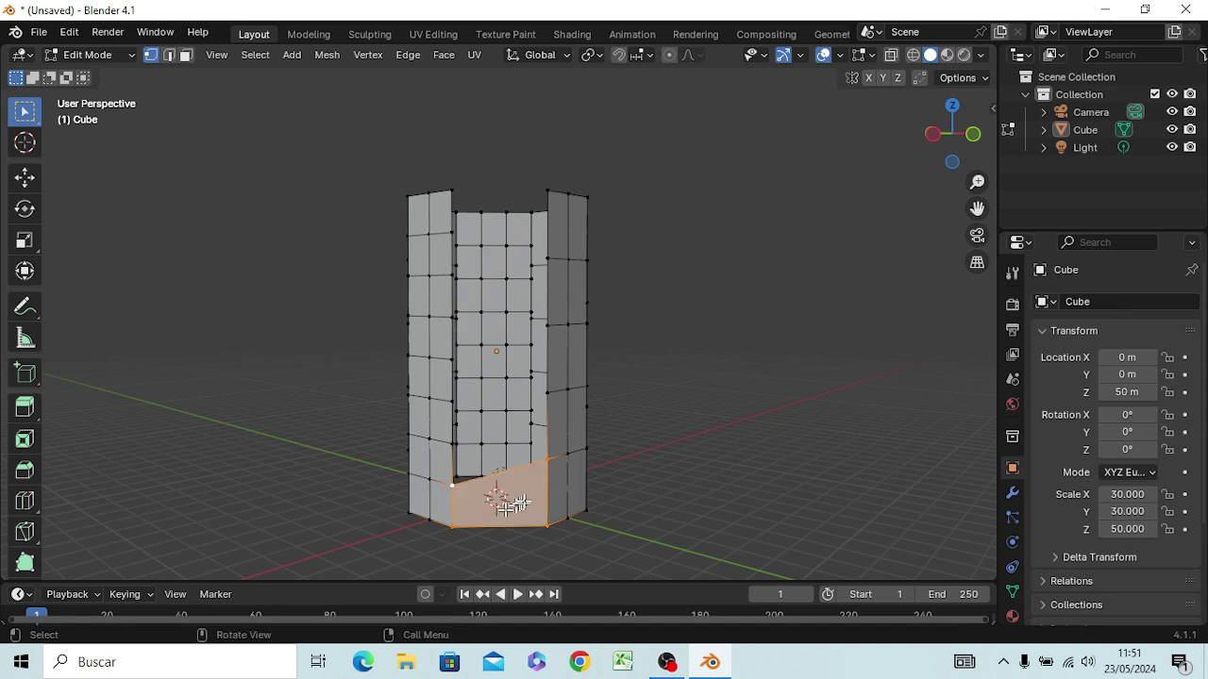
{"action": "key", "text": "alt+a"}
Step: Fill the section above the lowest face with a second face, using three vertices on one neighbouring panel and two on the other
{"action": "scroll", "coordinate": [581, 493], "scroll_direction": "up", "scroll_amount": 3}
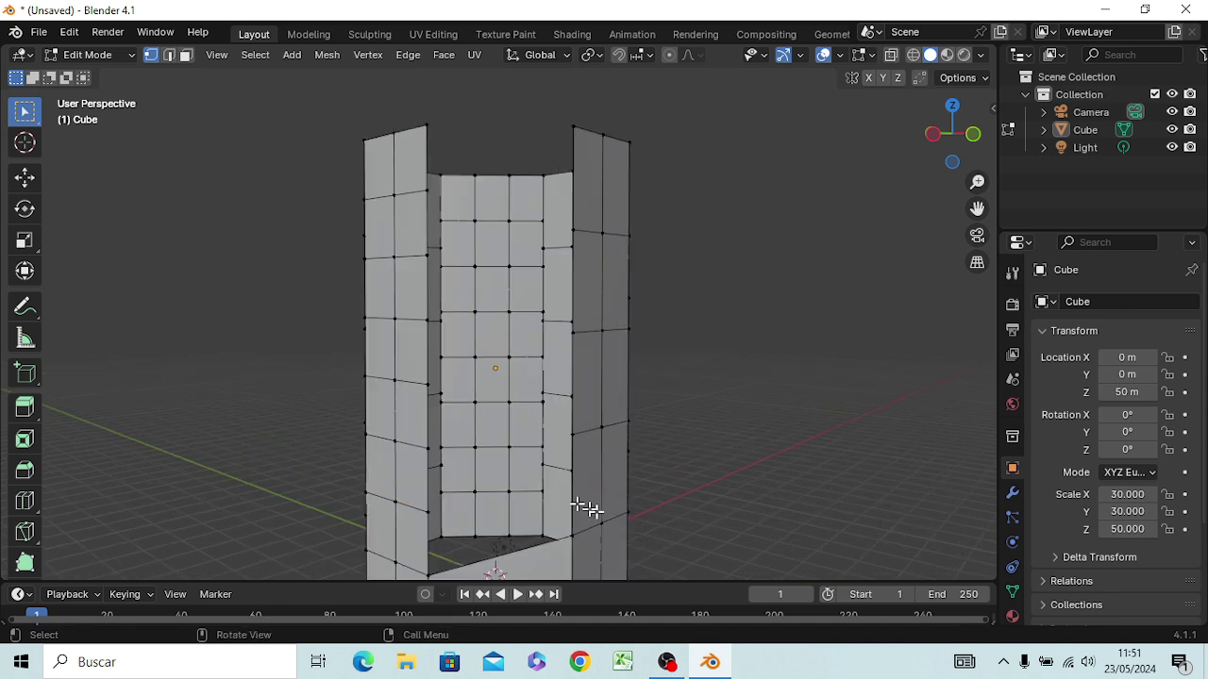
{"action": "middle_click_drag", "start_coordinate": [720, 501], "coordinate": [740, 364], "text": "shift"}
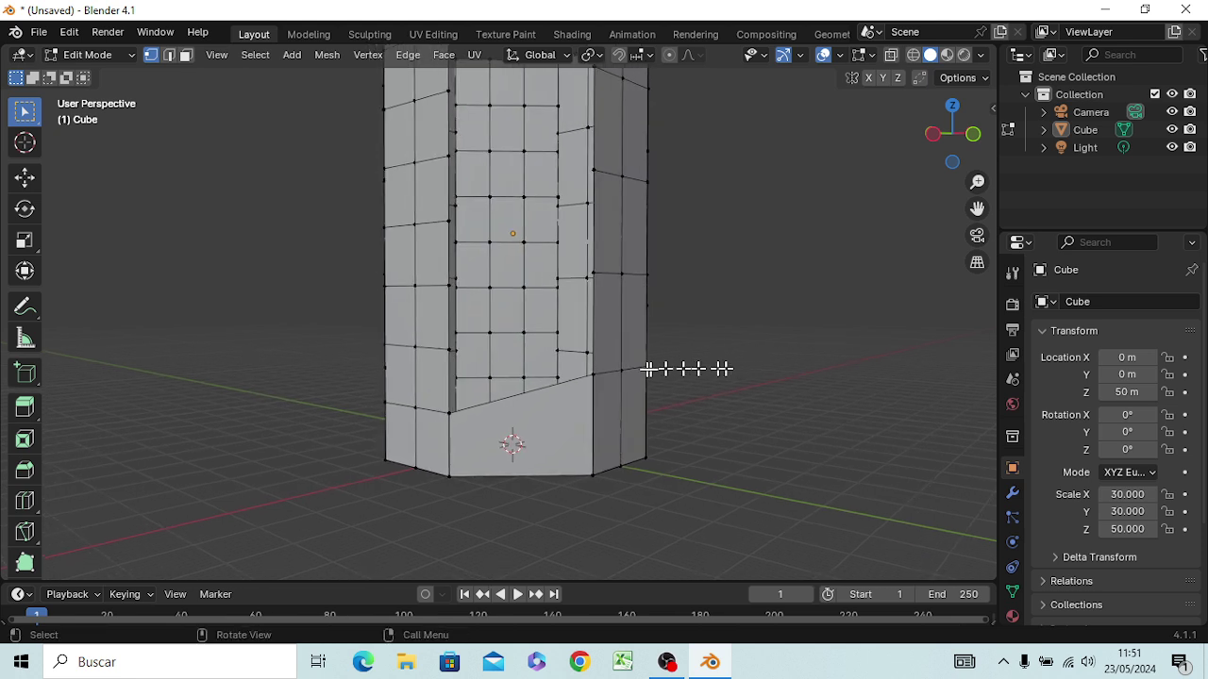
{"action": "left_click", "coordinate": [594, 376]}
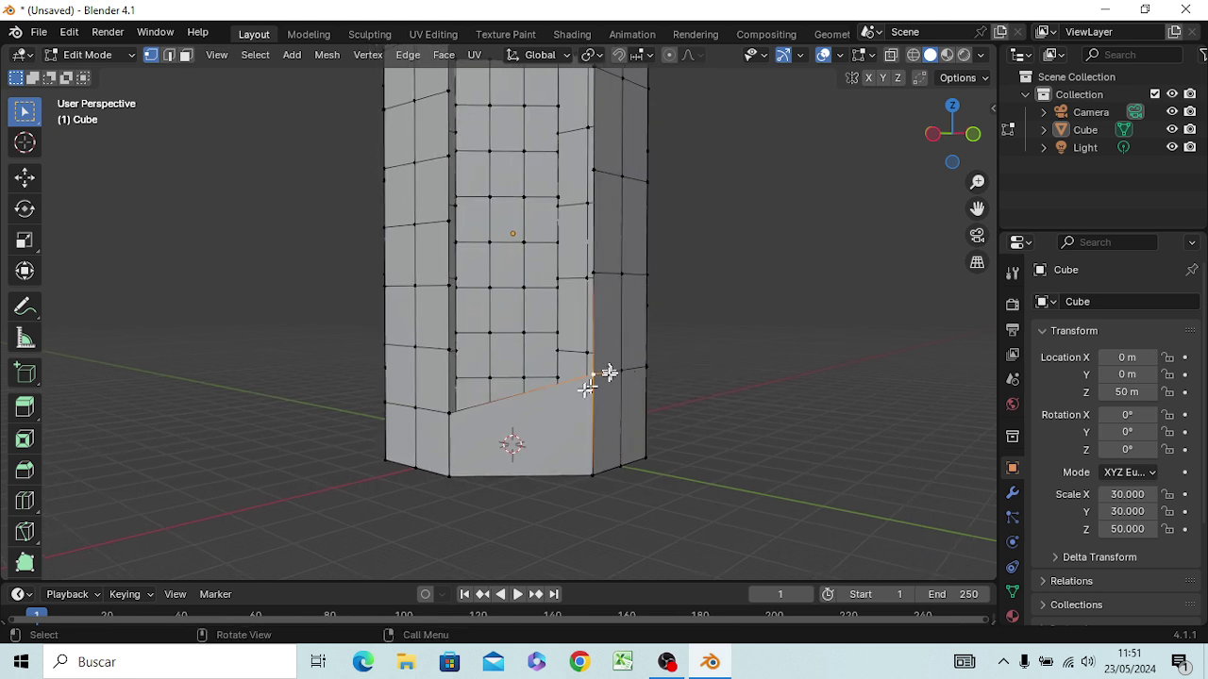
{"action": "left_click", "coordinate": [440, 422], "text": "shift"}
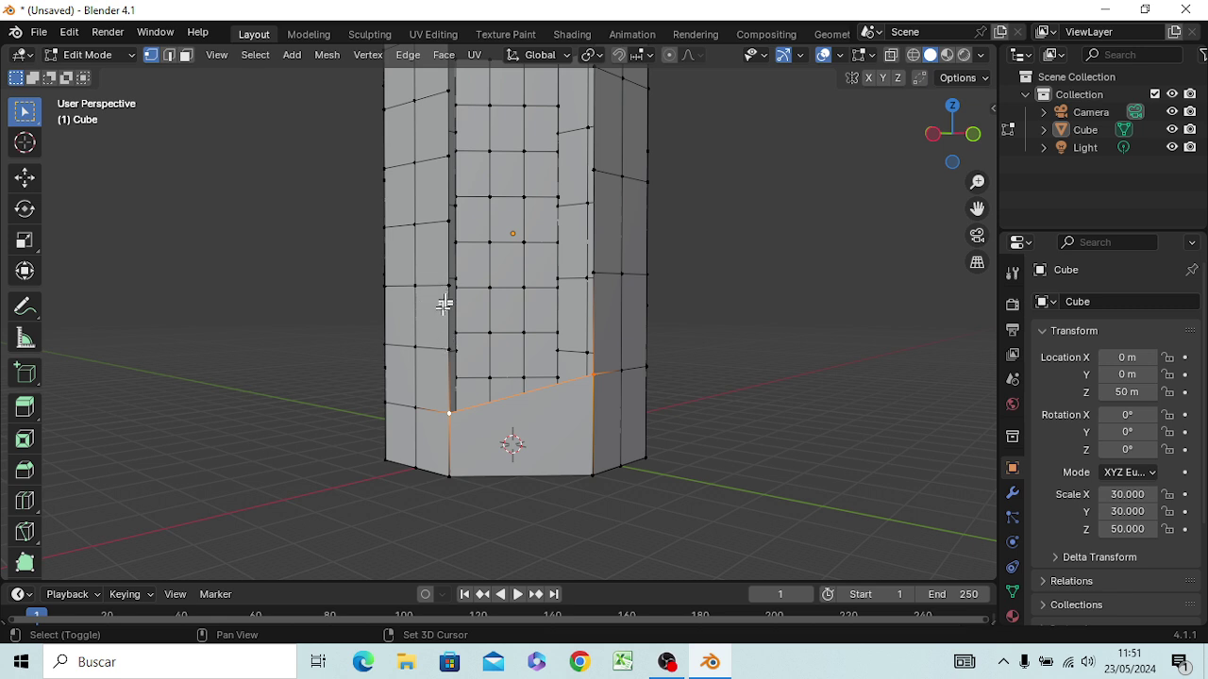
{"action": "left_click", "coordinate": [442, 337], "text": "shift"}
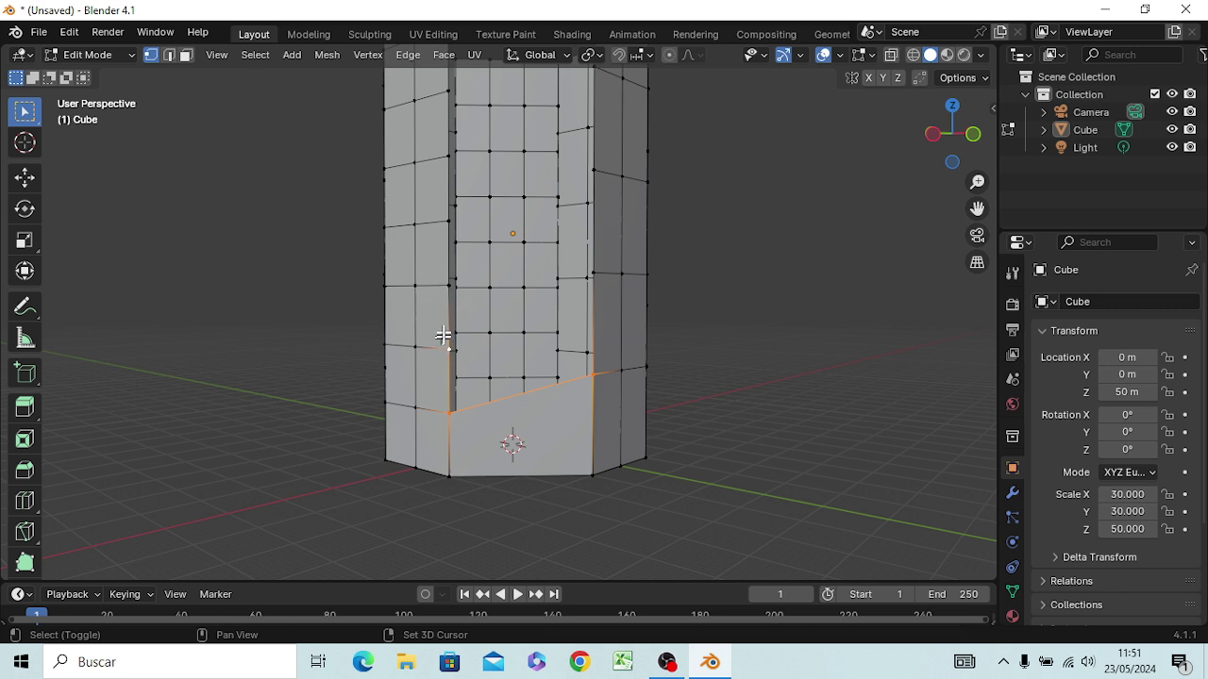
{"action": "left_click", "coordinate": [446, 282], "text": "shift"}
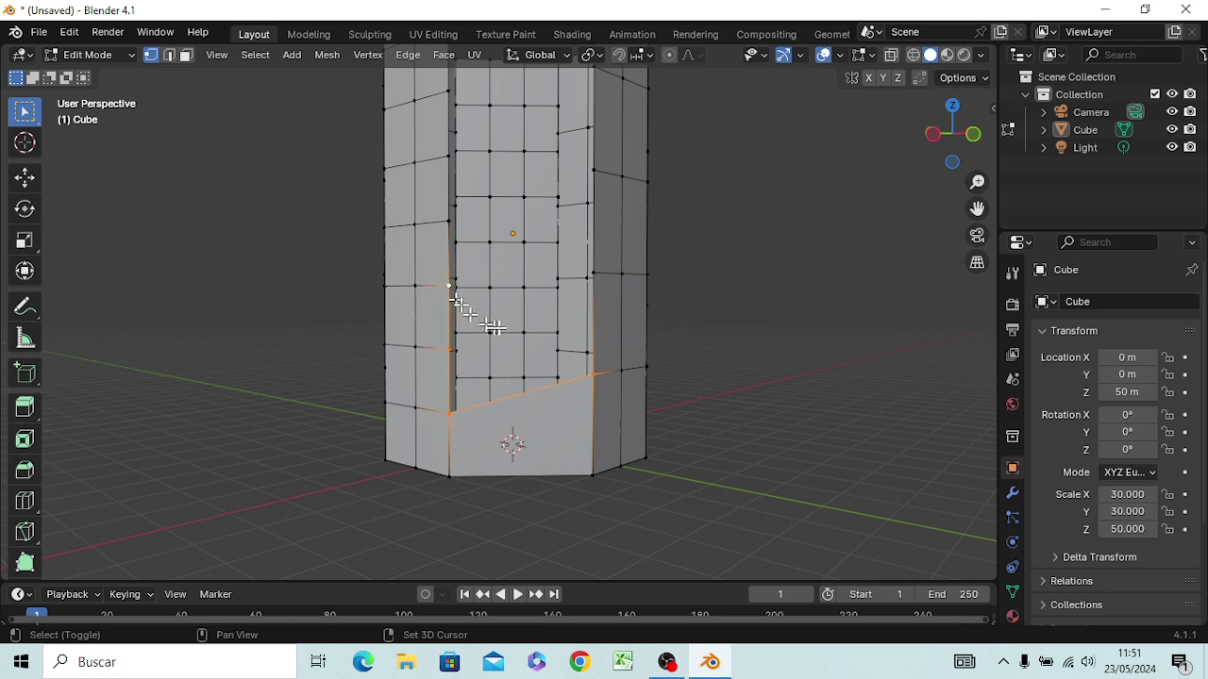
{"action": "left_click", "coordinate": [598, 366], "text": "shift"}
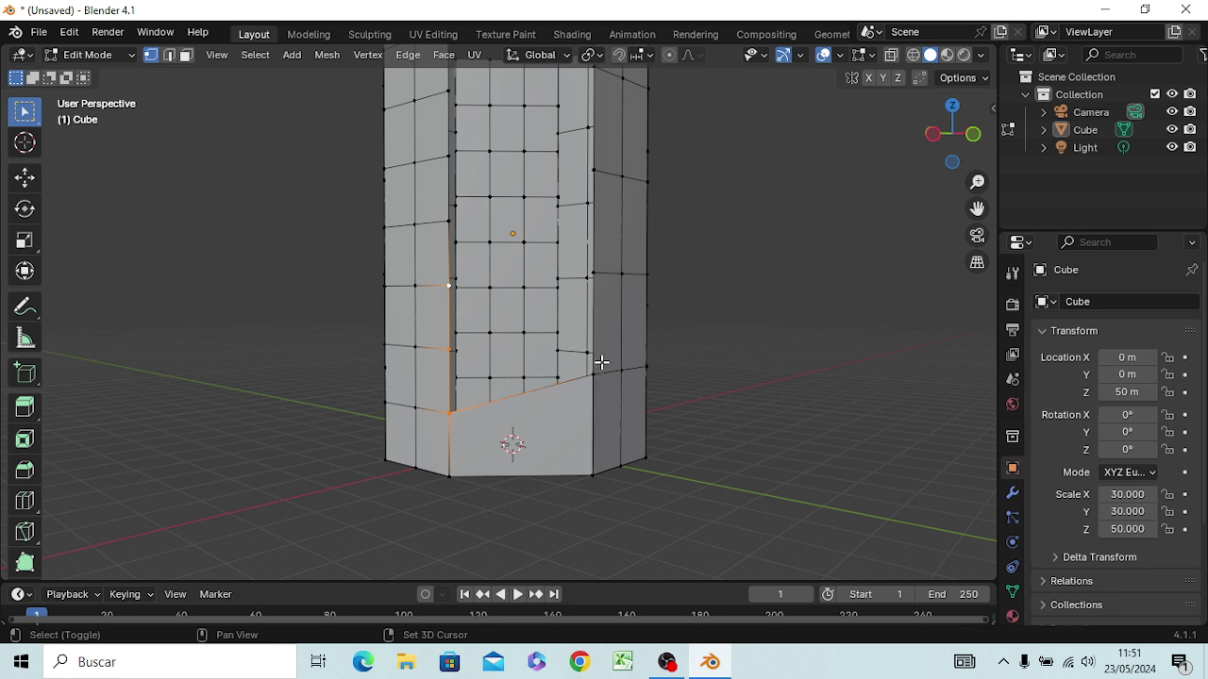
{"action": "left_click", "coordinate": [598, 359], "text": "shift"}
{"action": "left_click", "coordinate": [597, 277], "text": "shift"}
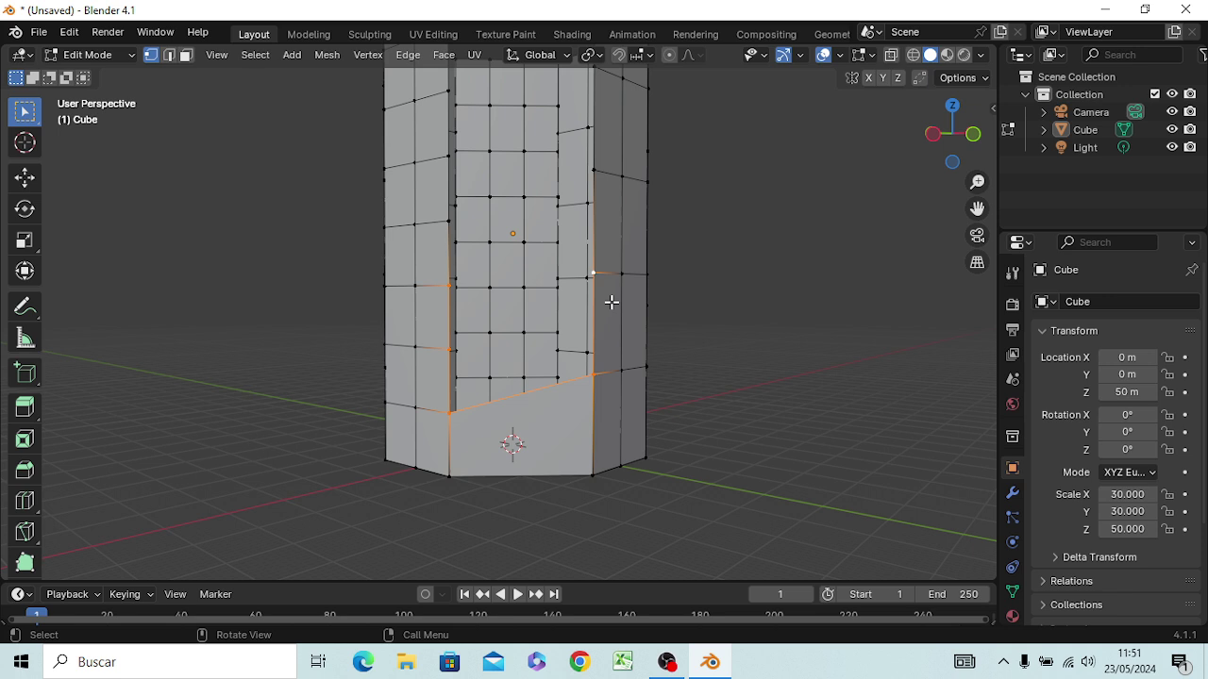
{"action": "key", "text": "f"}
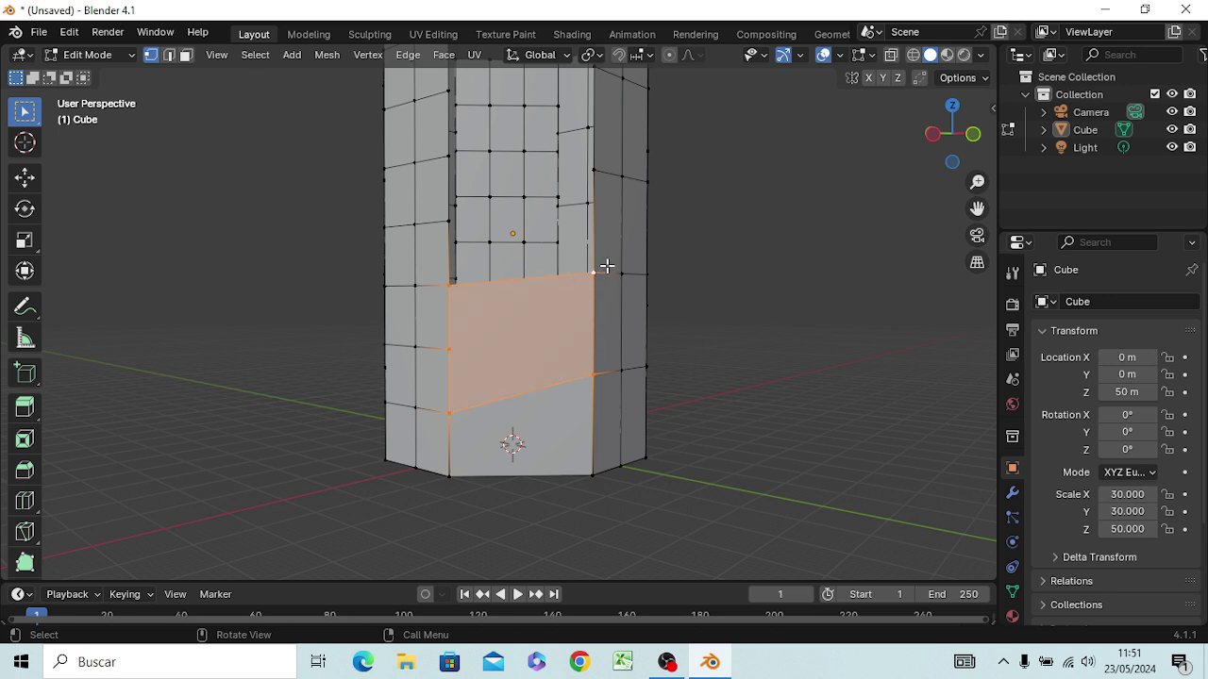
{"action": "left_click", "coordinate": [708, 272]}
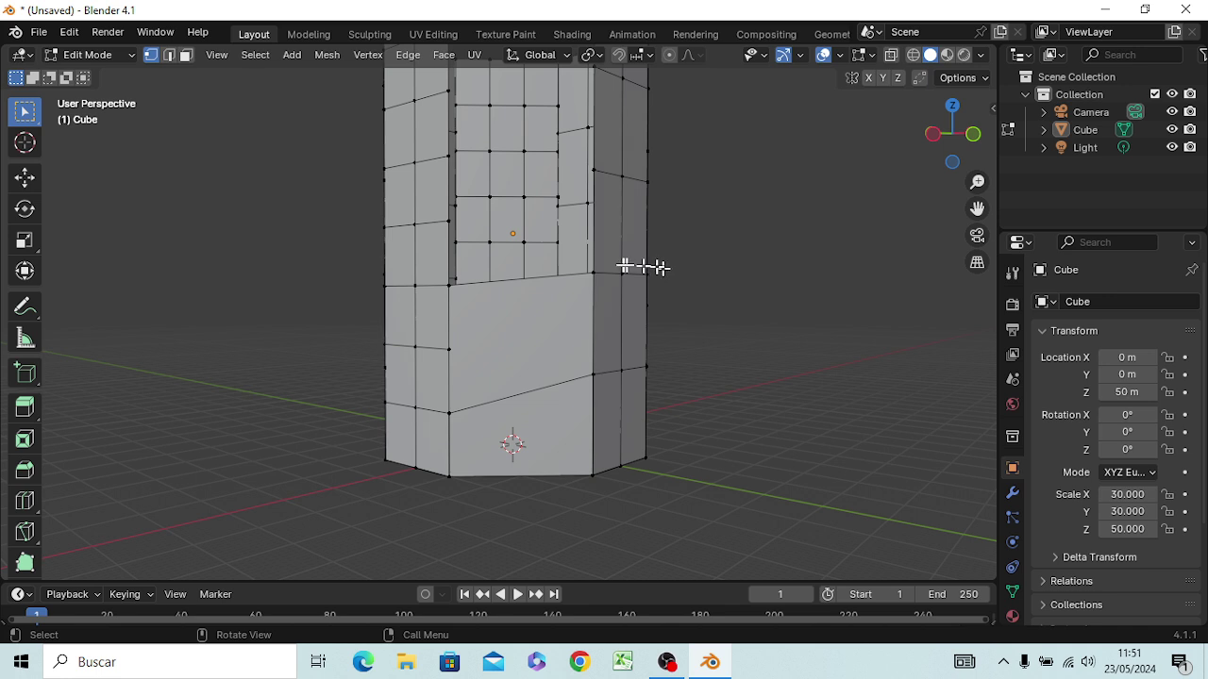
Step: Fill the wall section above the second face with a third face, using four vertices on one neighbouring panel and two on the other
{"action": "left_click", "coordinate": [593, 273]}
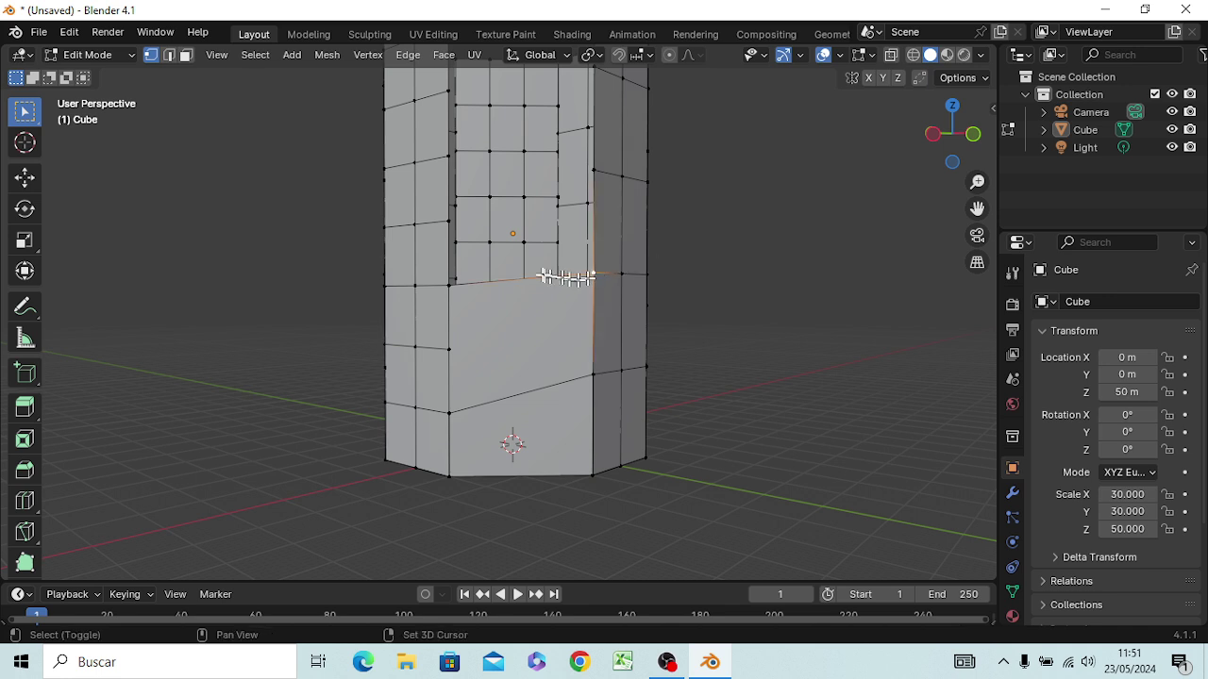
{"action": "left_click", "coordinate": [449, 283], "text": "shift"}
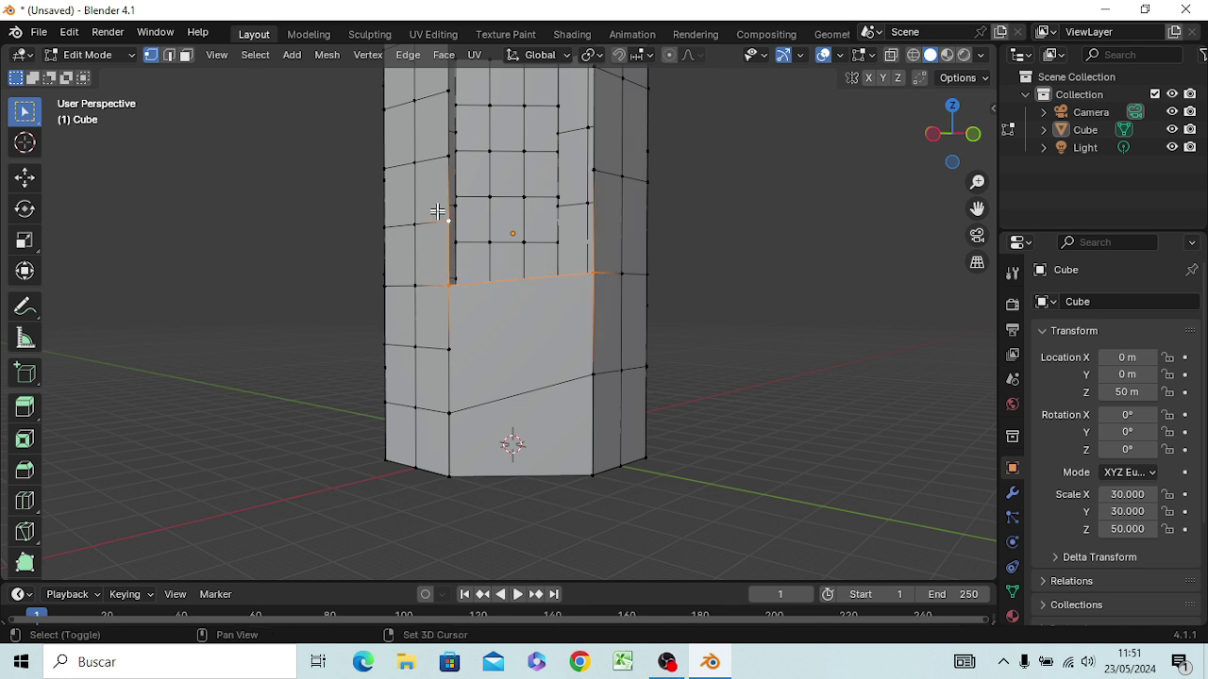
{"action": "left_click", "coordinate": [433, 85], "text": "shift"}
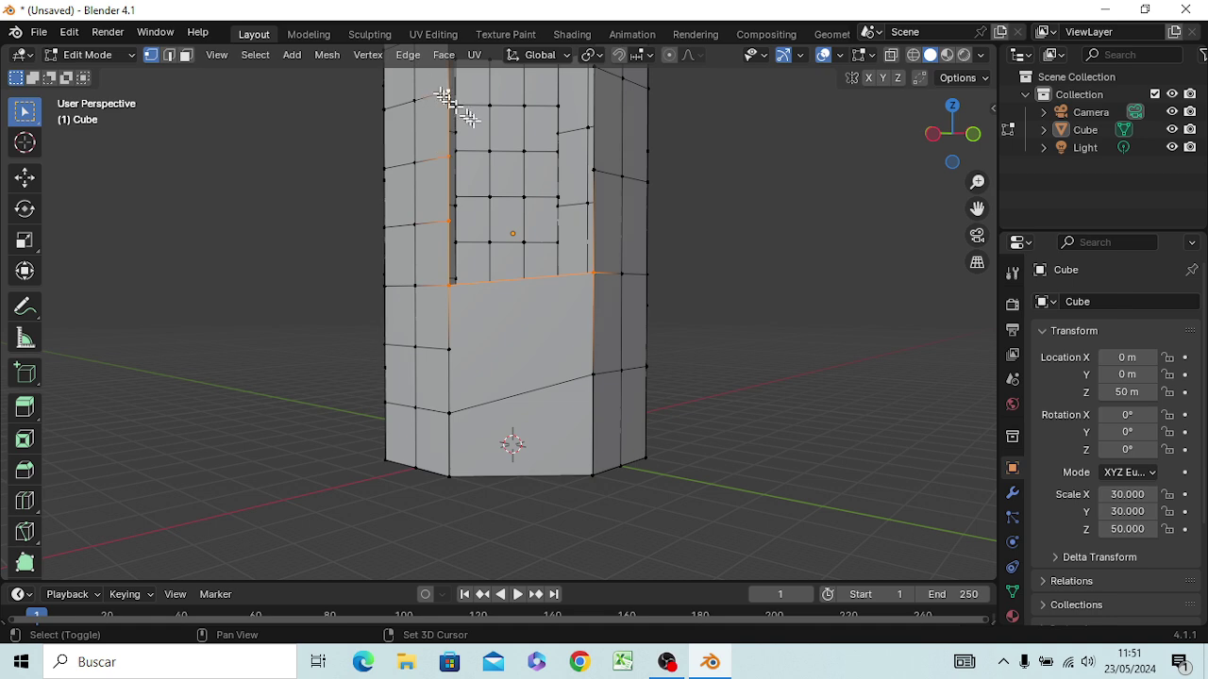
{"action": "left_click", "coordinate": [600, 166], "text": "shift"}
{"action": "key", "text": "f"}
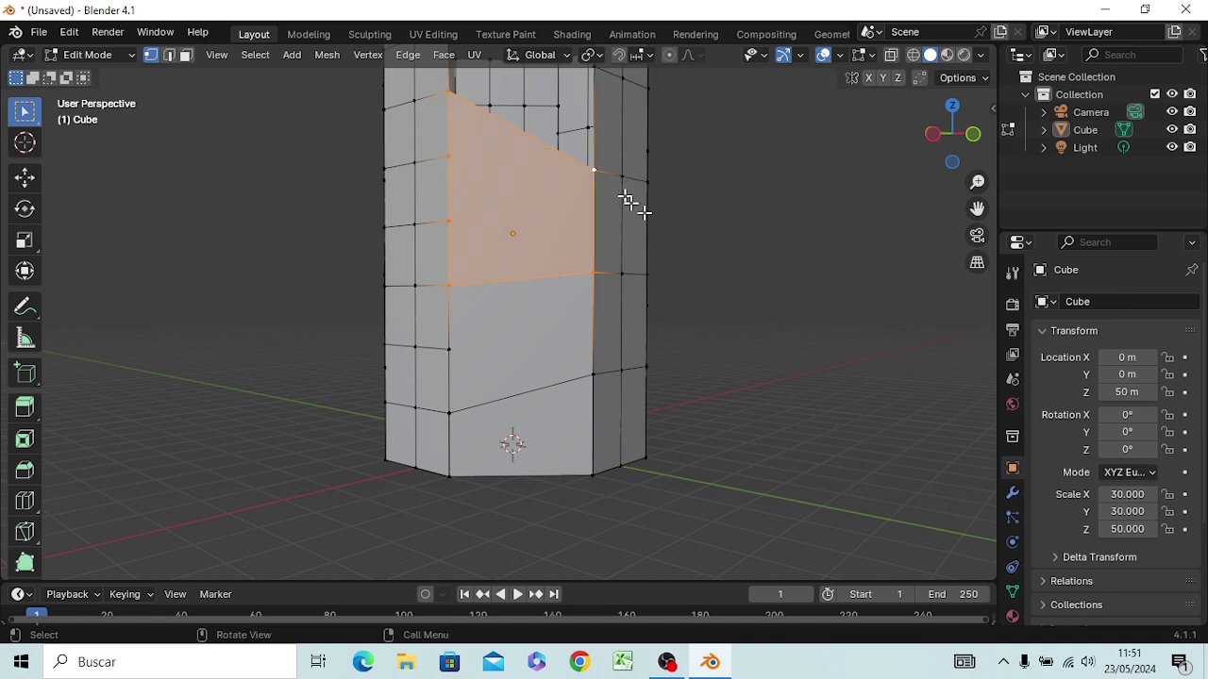
Step: Fill the next section above the third face, using two vertices on one neighbouring panel's edge and three on the other, up to its rim
{"action": "middle_click_drag", "start_coordinate": [768, 292], "coordinate": [754, 340]}
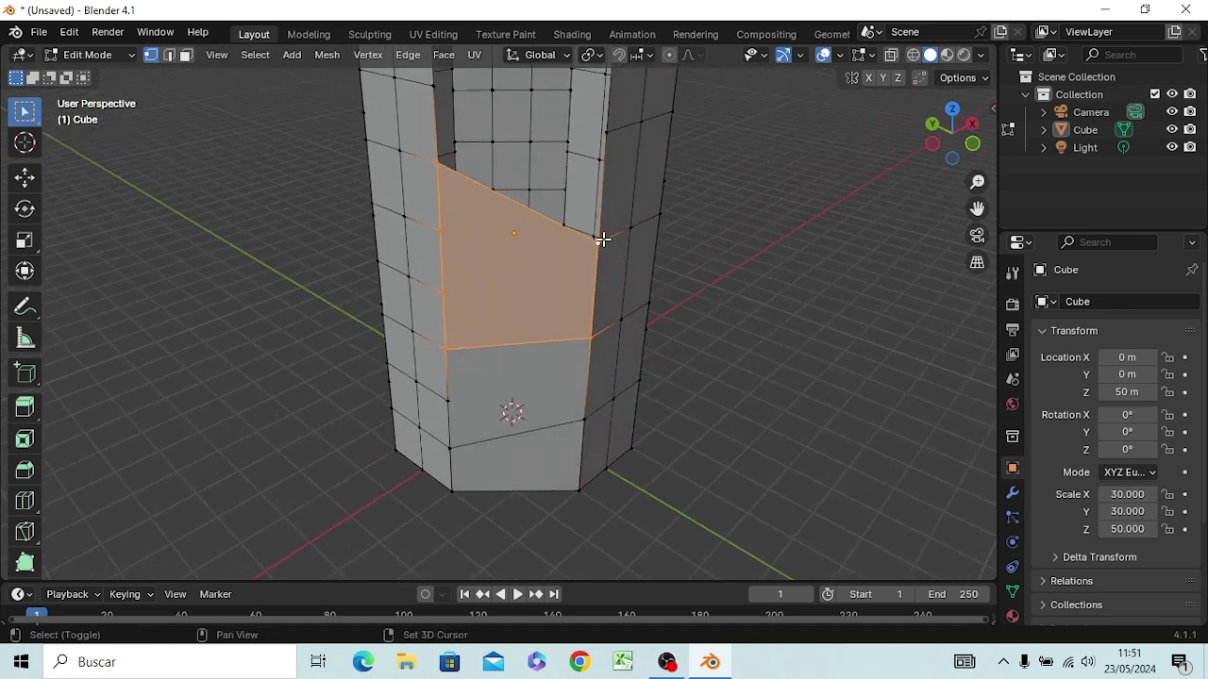
{"action": "key", "text": "alt+a"}
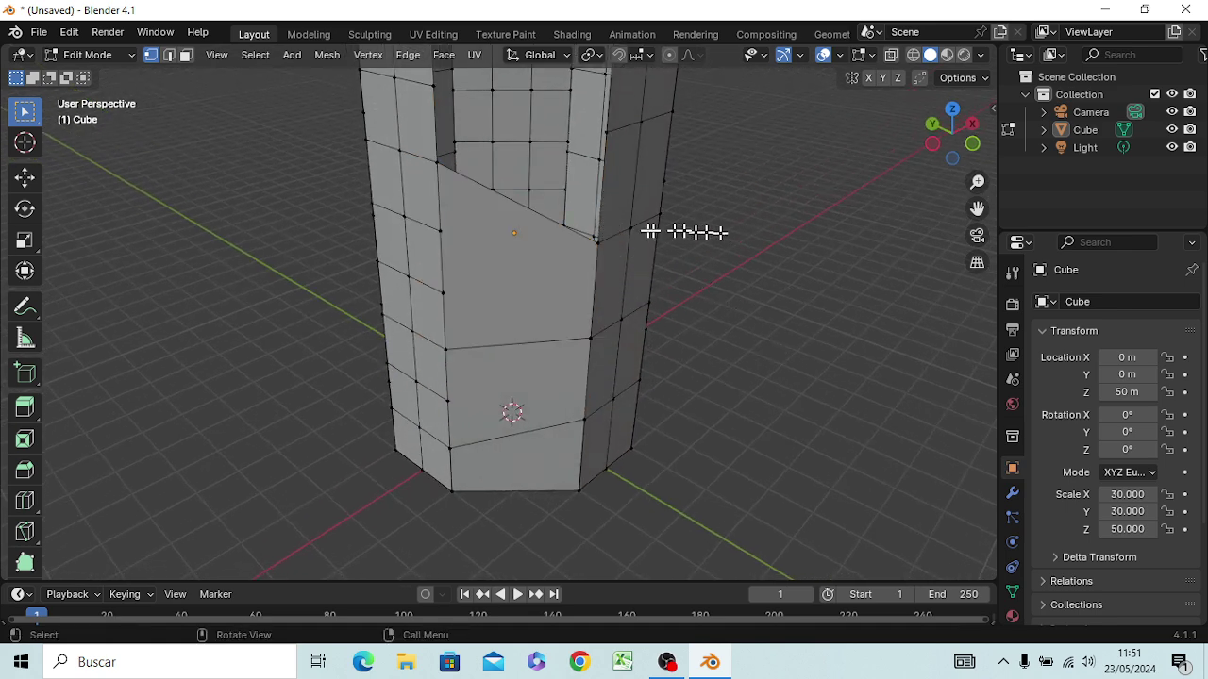
{"action": "left_click", "coordinate": [598, 240], "text": "shift"}
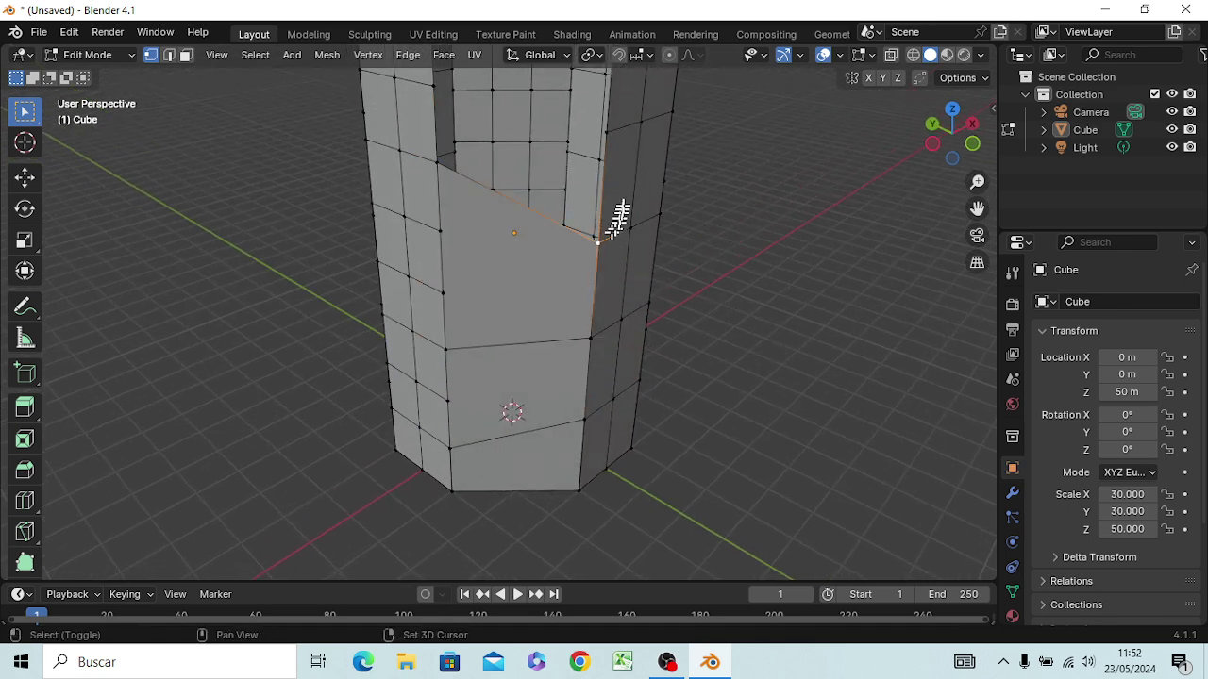
{"action": "left_click", "coordinate": [605, 130], "text": "shift"}
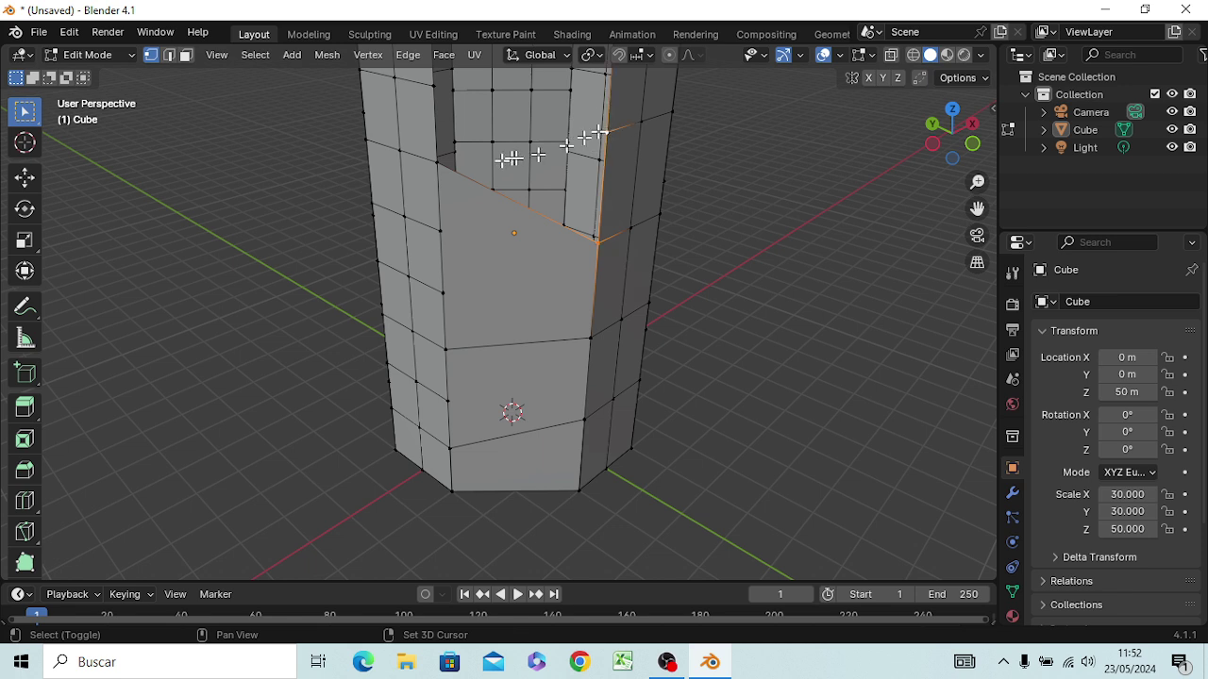
{"action": "left_click", "coordinate": [435, 161], "text": "shift"}
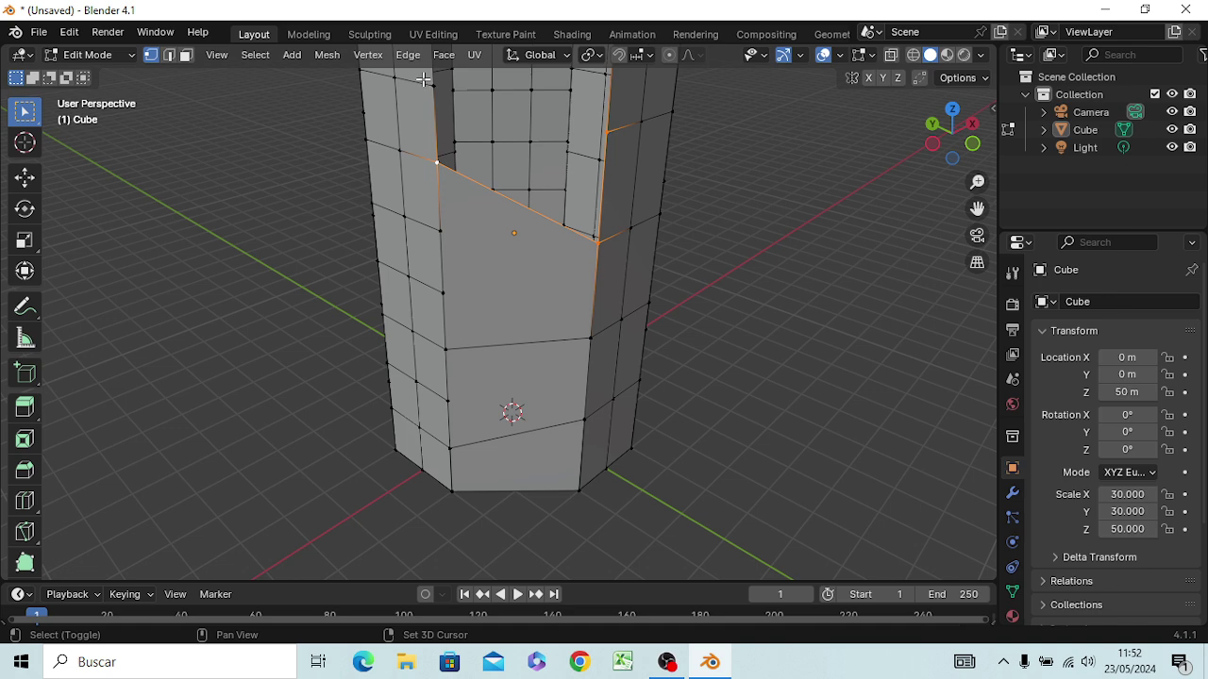
{"action": "mouse_move", "coordinate": [766, 356]}
{"action": "middle_mouse_down"}
{"action": "mouse_move", "coordinate": [776, 359]}
{"action": "mouse_move", "coordinate": [765, 396]}
{"action": "mouse_move", "coordinate": [768, 377]}
{"action": "middle_mouse_up"}
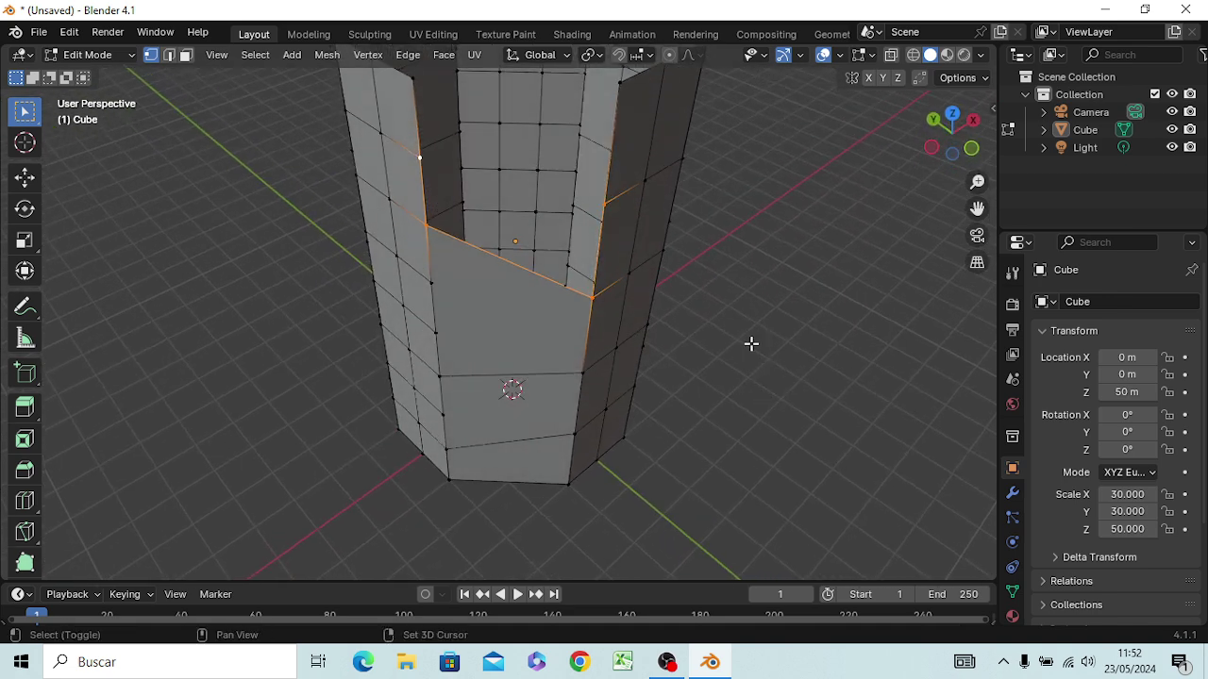
{"action": "left_click", "coordinate": [621, 84], "text": "shift"}
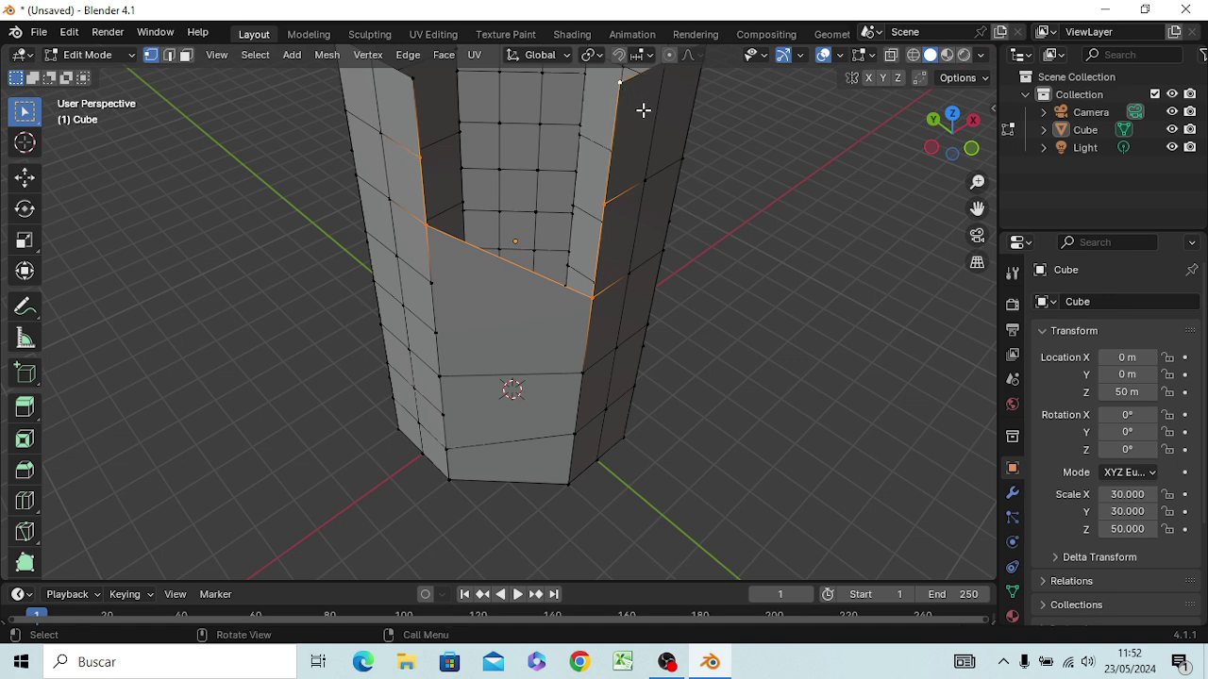
{"action": "key", "text": "f"}
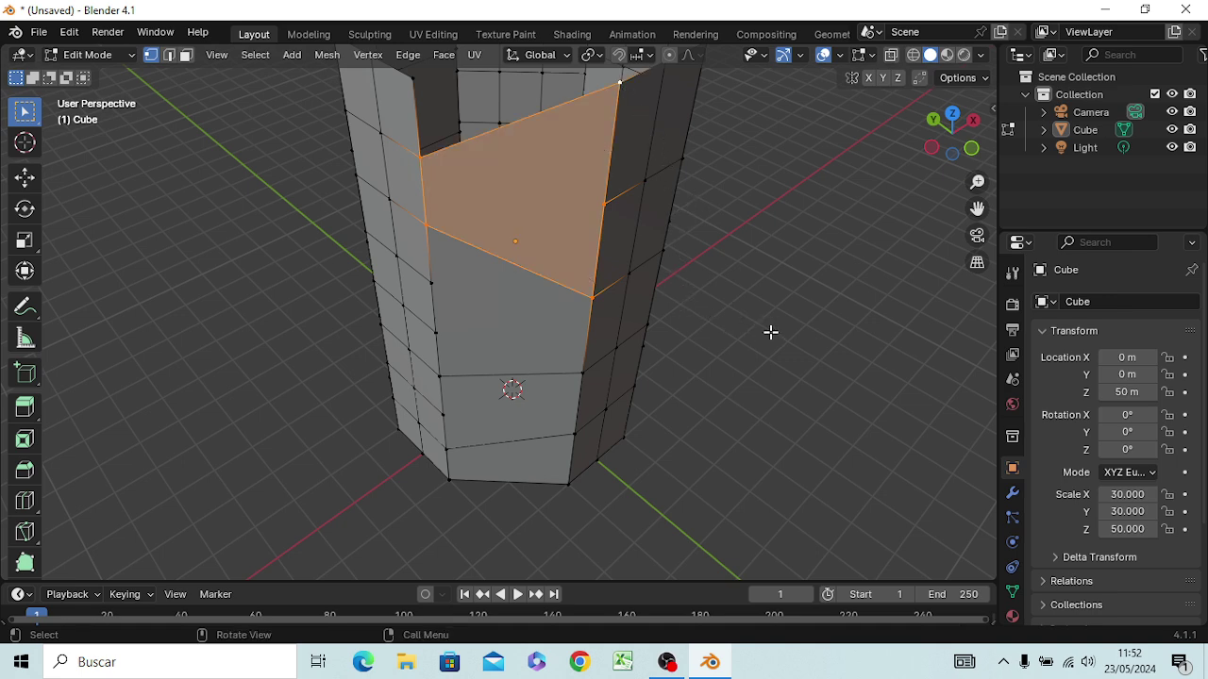
Step: Close the remaining gap at the rim of the open wall with a triangular face from its three corner vertices
{"action": "middle_click_drag", "start_coordinate": [771, 332], "coordinate": [789, 353]}
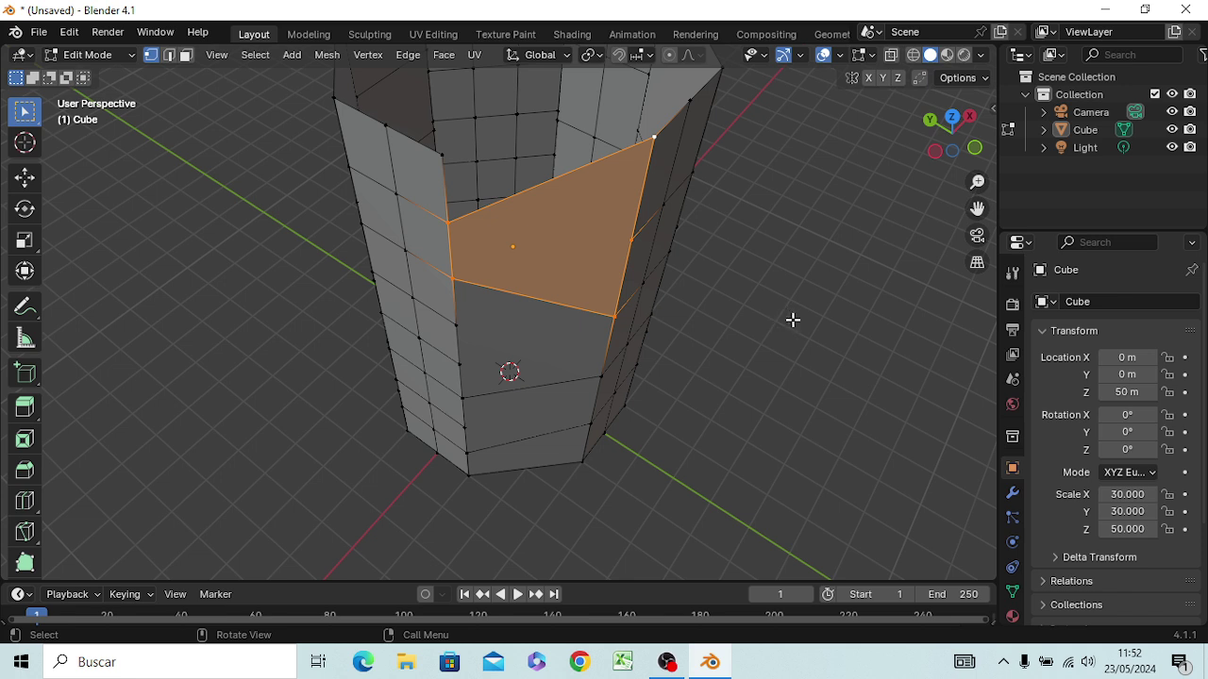
{"action": "left_click", "coordinate": [793, 320]}
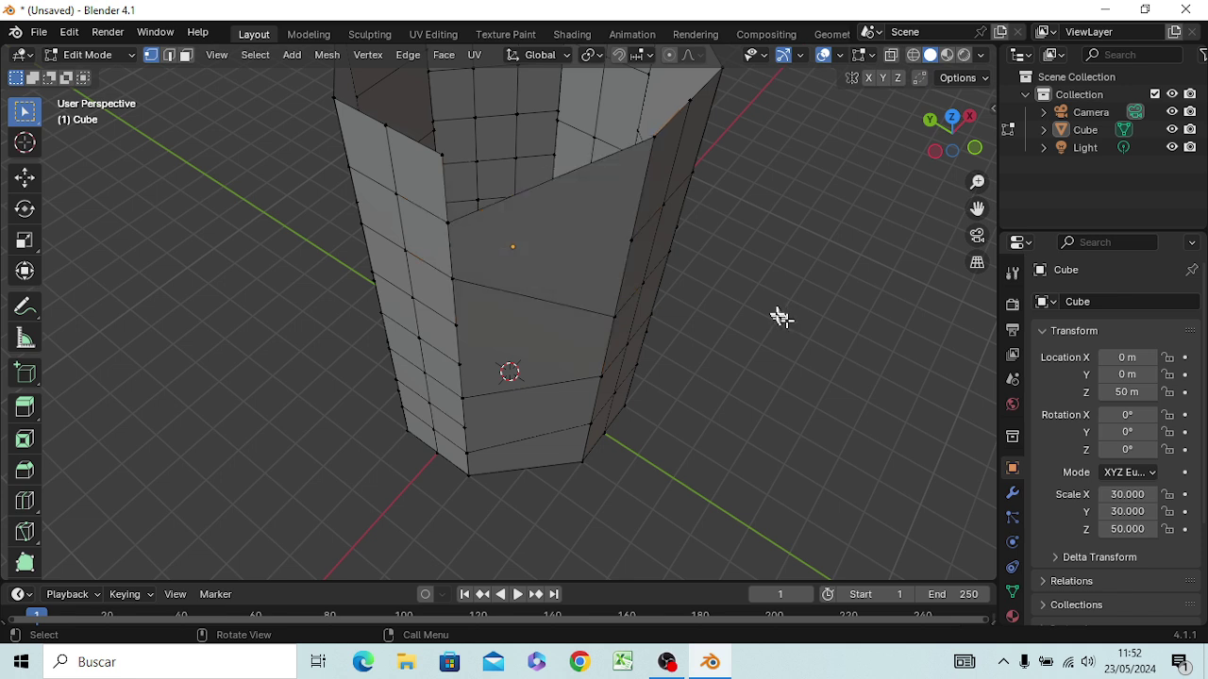
{"action": "left_click", "coordinate": [659, 146], "text": "shift"}
{"action": "left_click", "coordinate": [453, 224], "text": "shift"}
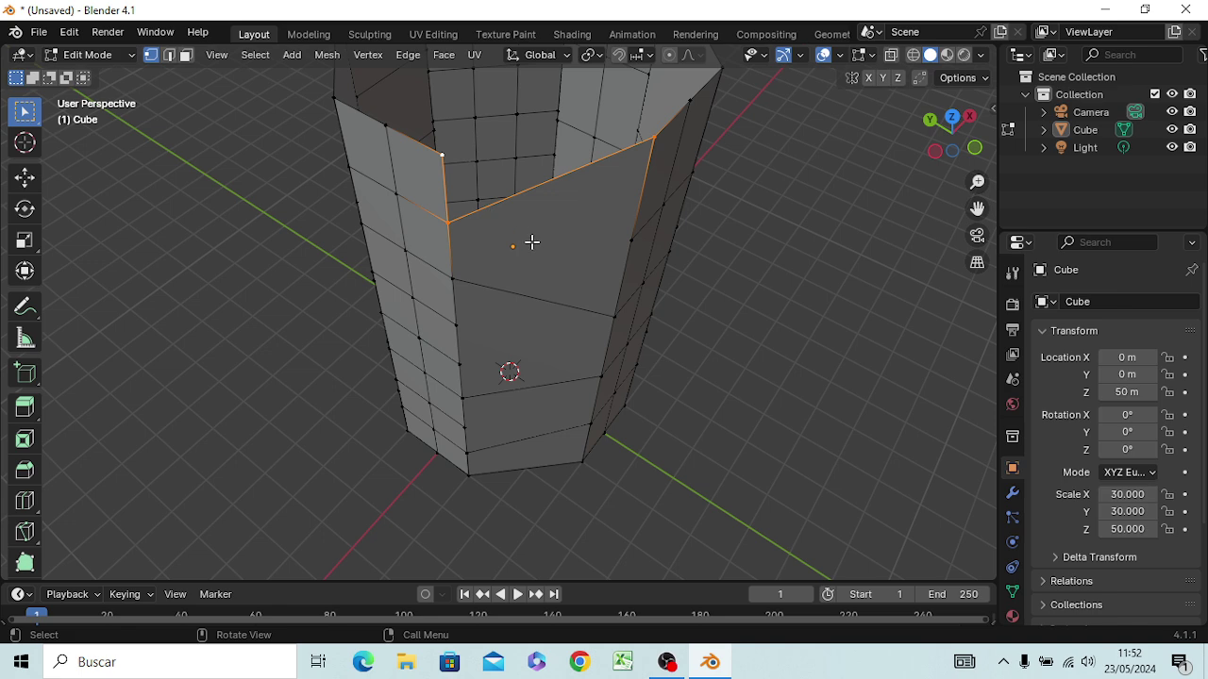
{"action": "key", "text": "f"}
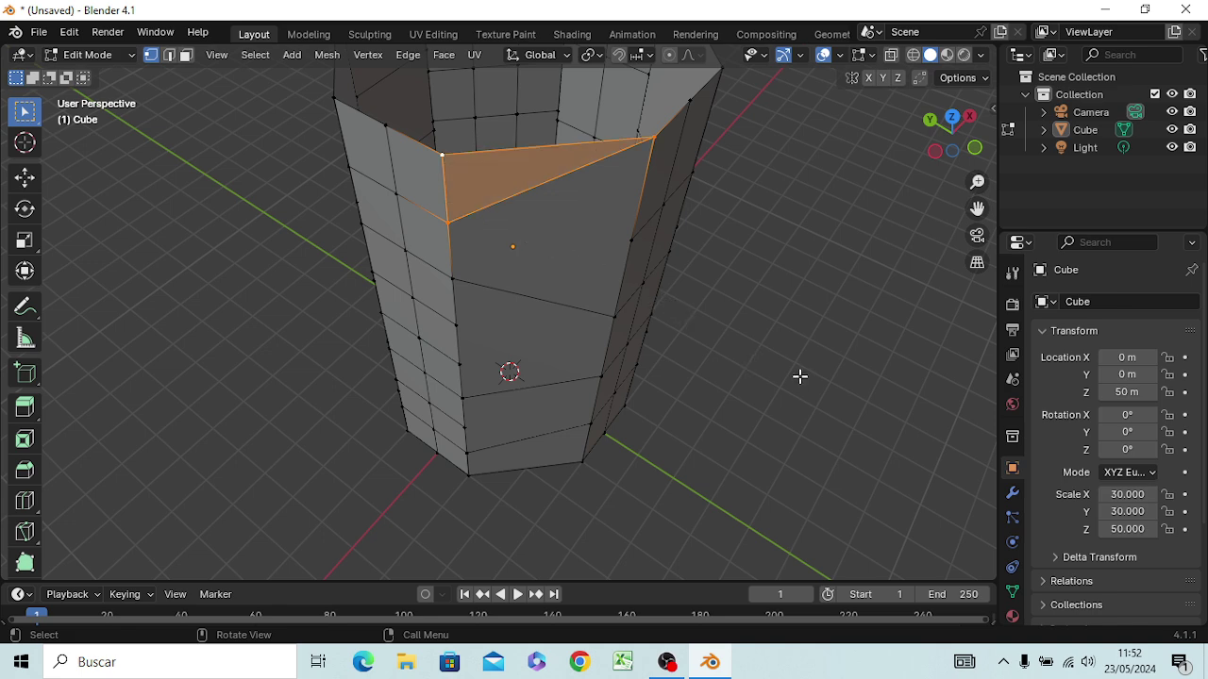
{"action": "middle_click_drag", "start_coordinate": [798, 375], "coordinate": [787, 450]}
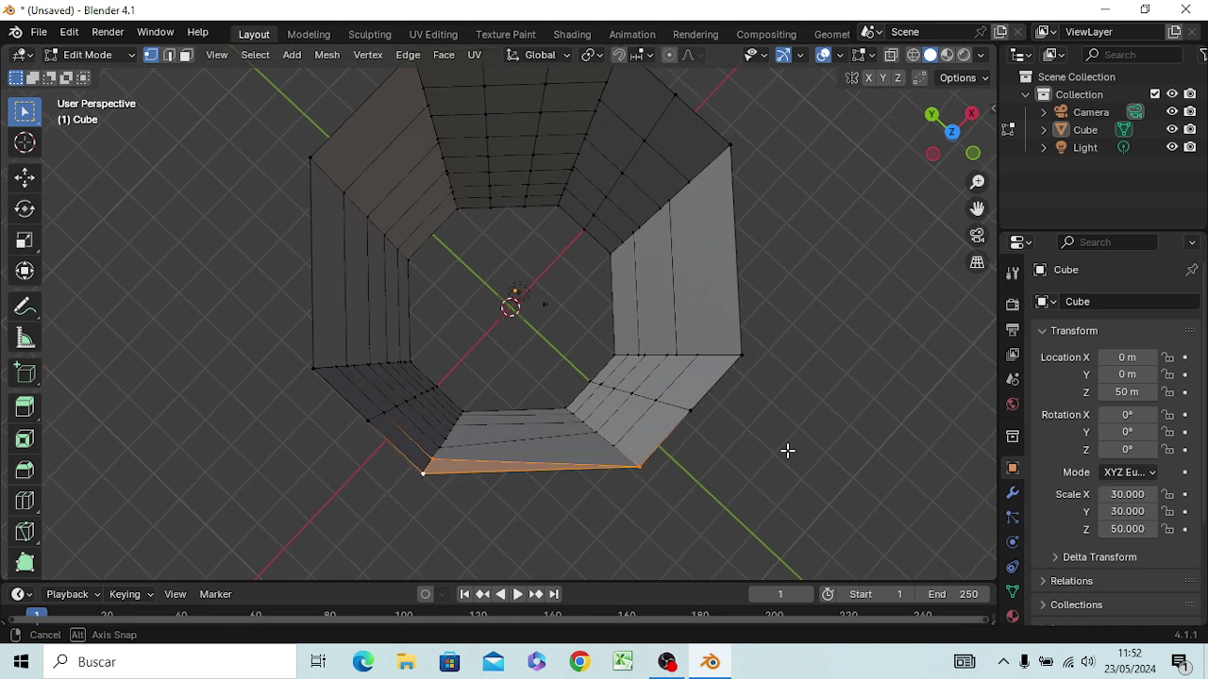
{"action": "left_click", "coordinate": [461, 222]}
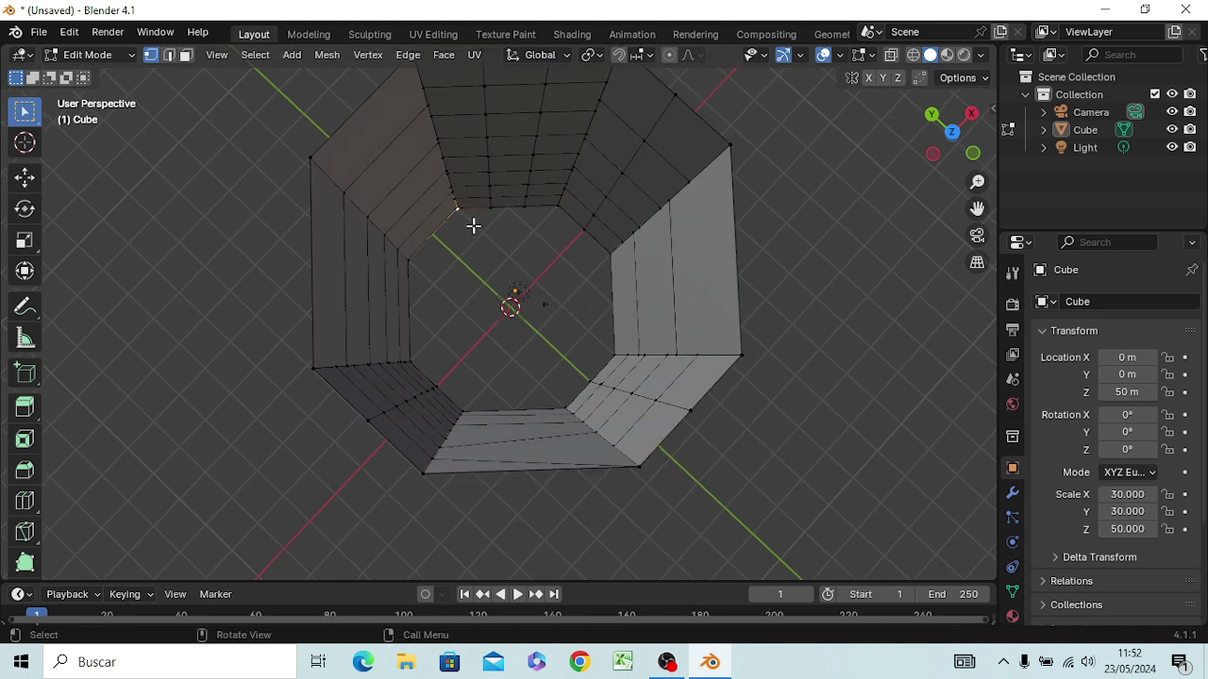
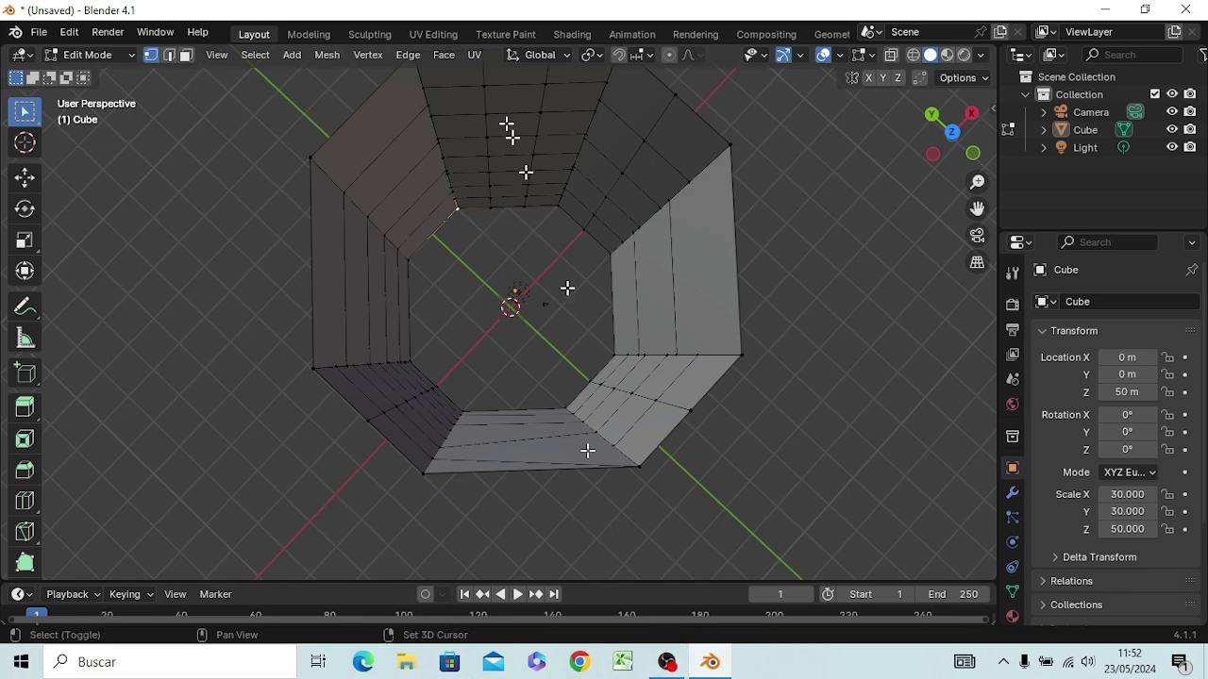
{"action": "left_click", "coordinate": [490, 205], "text": "shift"}
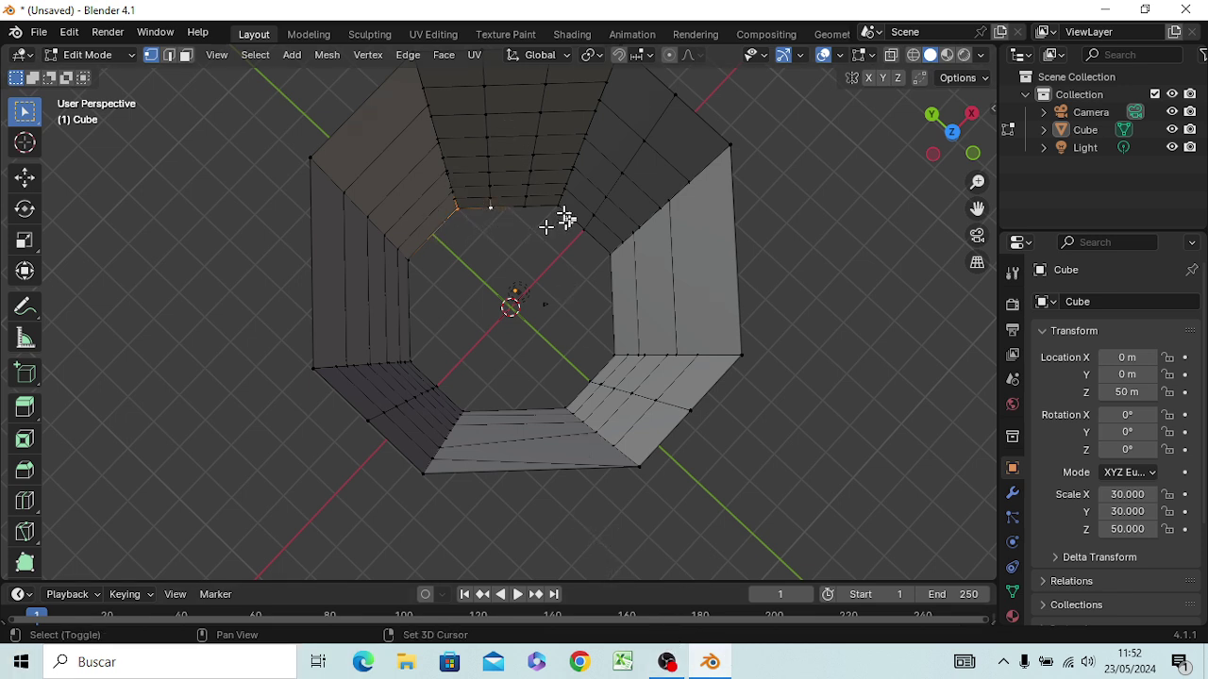
{"action": "left_click", "coordinate": [523, 205], "text": "shift"}
{"action": "left_click", "coordinate": [582, 229], "text": "shift"}
Step: Fill the tube's open bottom with one face from all bottom rim vertices, selecting them in wireframe shading from the front view
{"action": "key", "text": "z"}
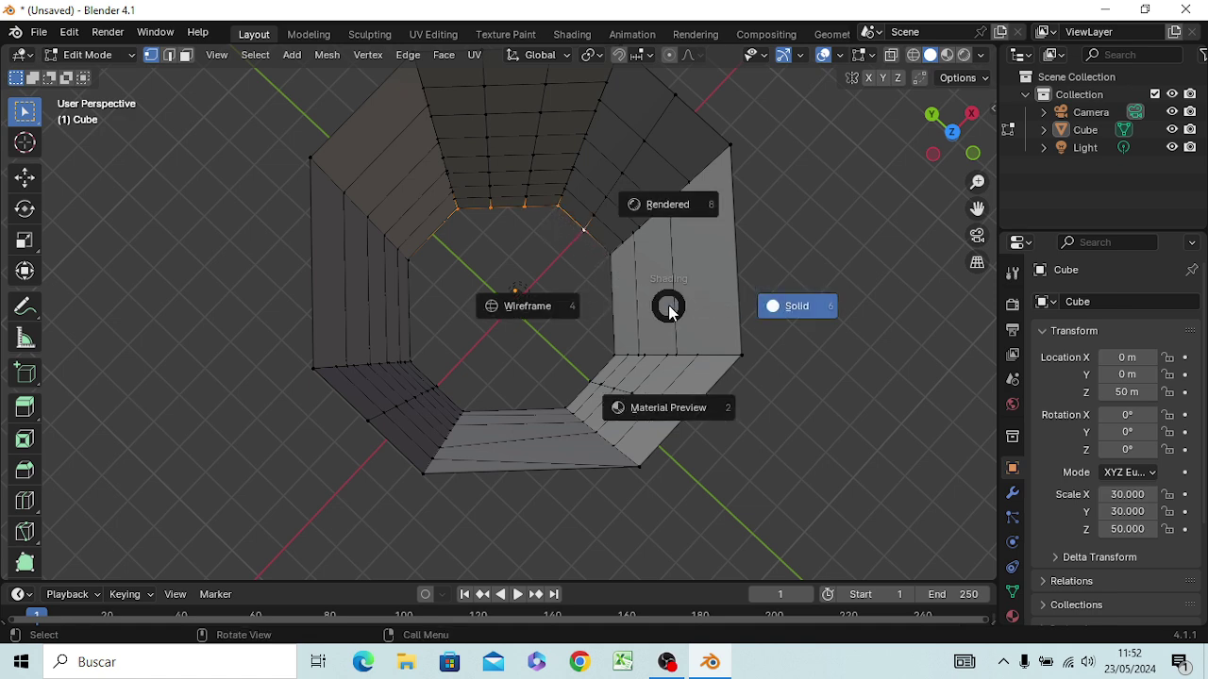
{"action": "left_click", "coordinate": [518, 314]}
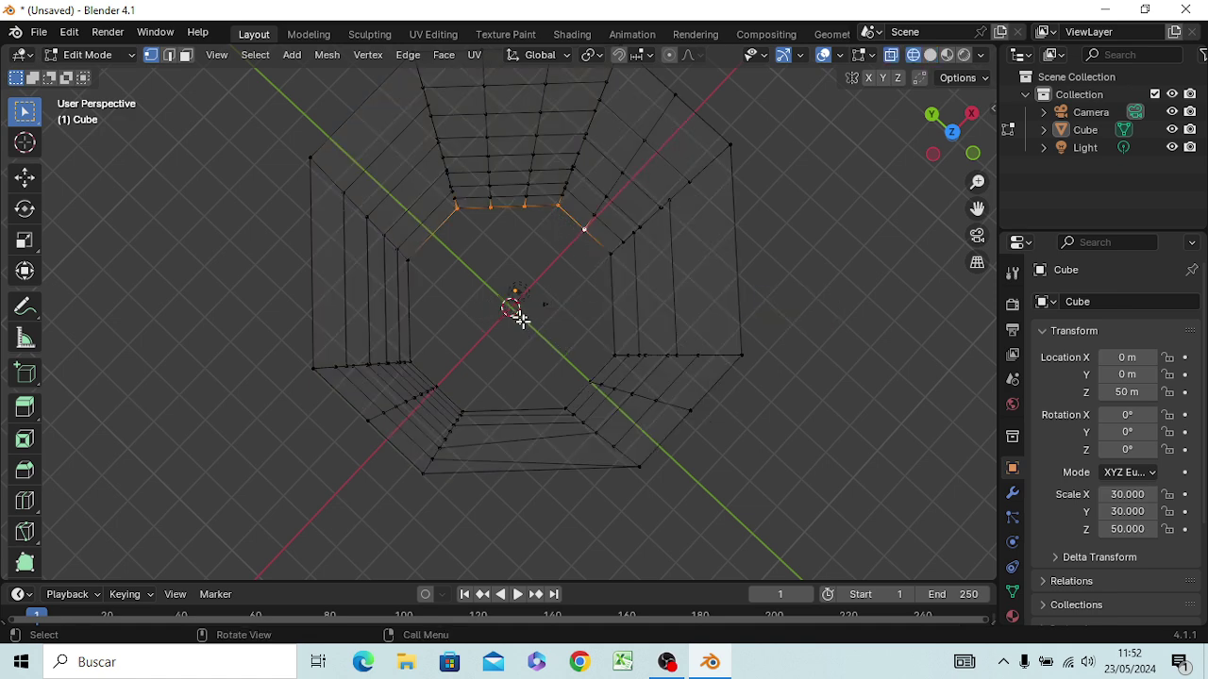
{"action": "key", "text": "KP_1"}
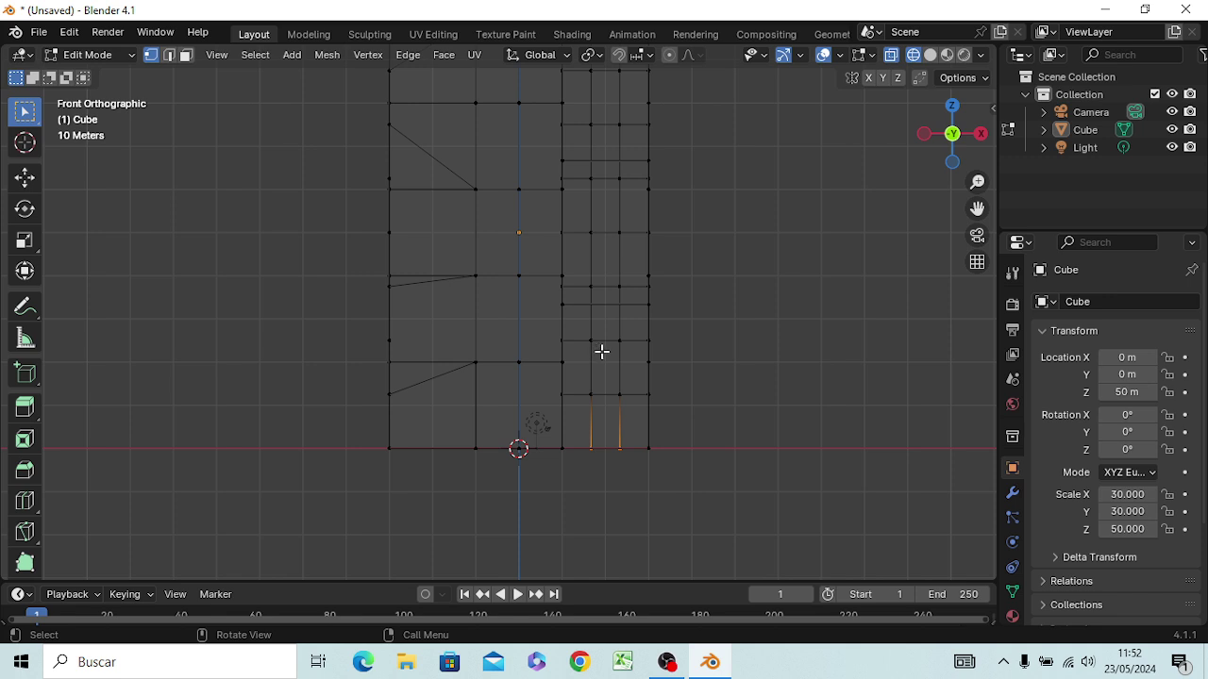
{"action": "left_click", "coordinate": [680, 378]}
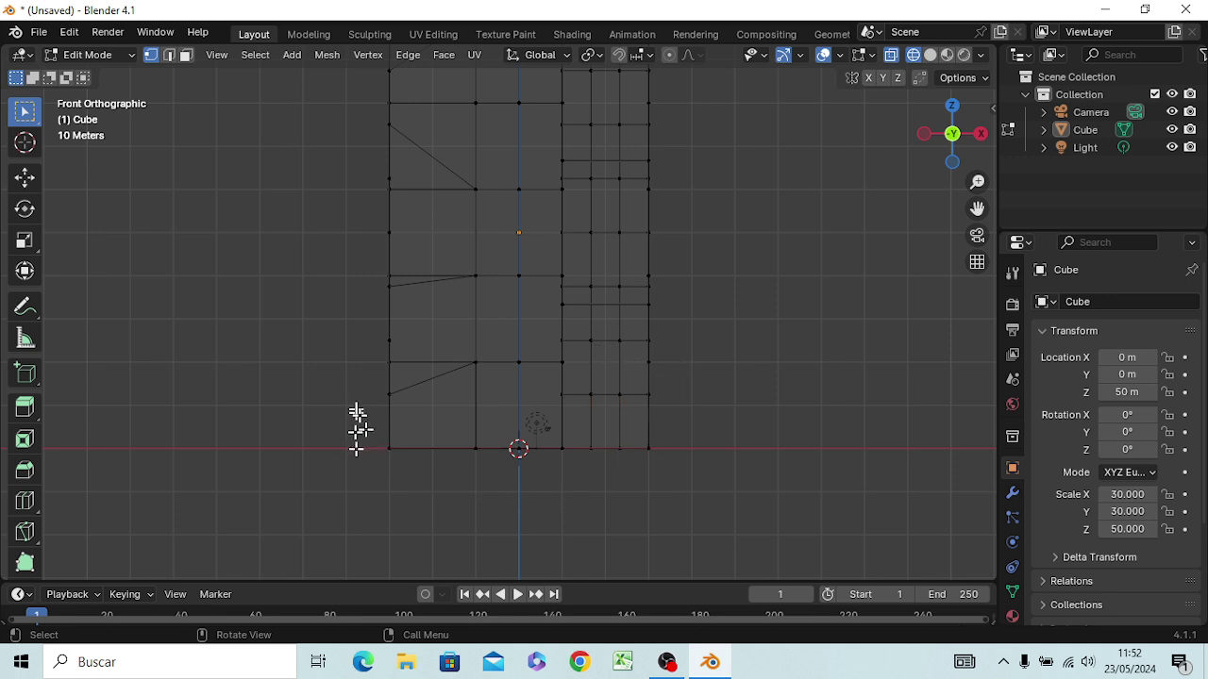
{"action": "left_click_drag", "start_coordinate": [367, 435], "coordinate": [672, 471]}
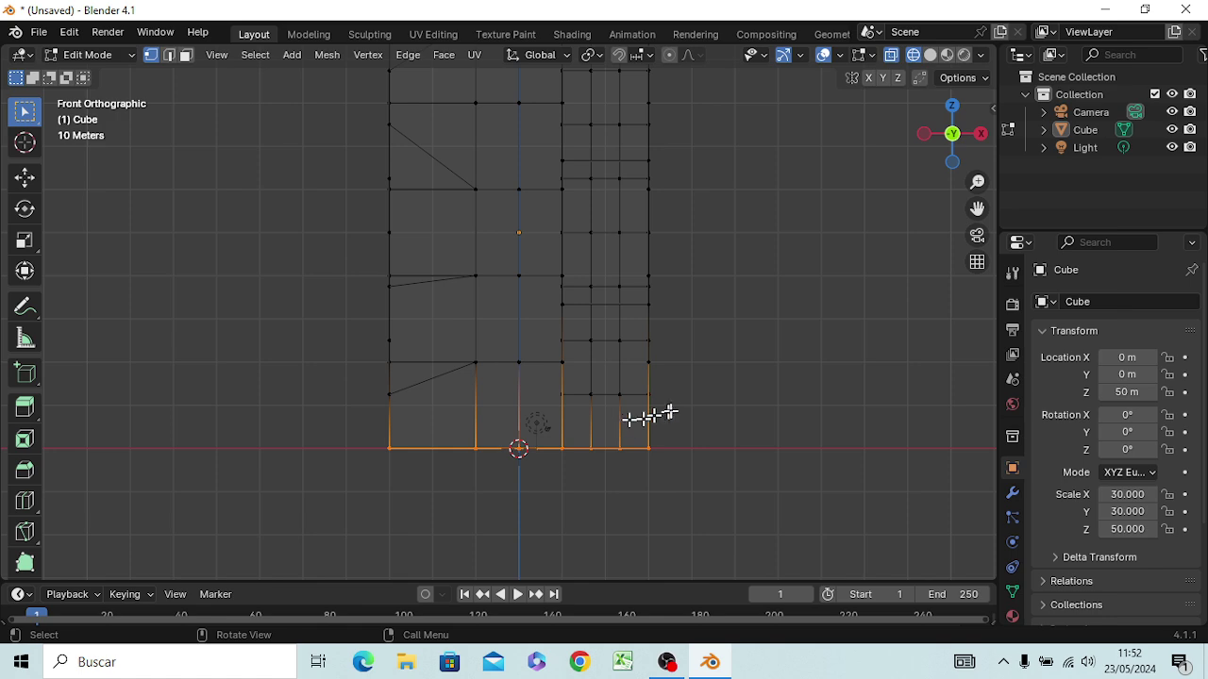
{"action": "middle_click_drag", "start_coordinate": [641, 416], "coordinate": [706, 305]}
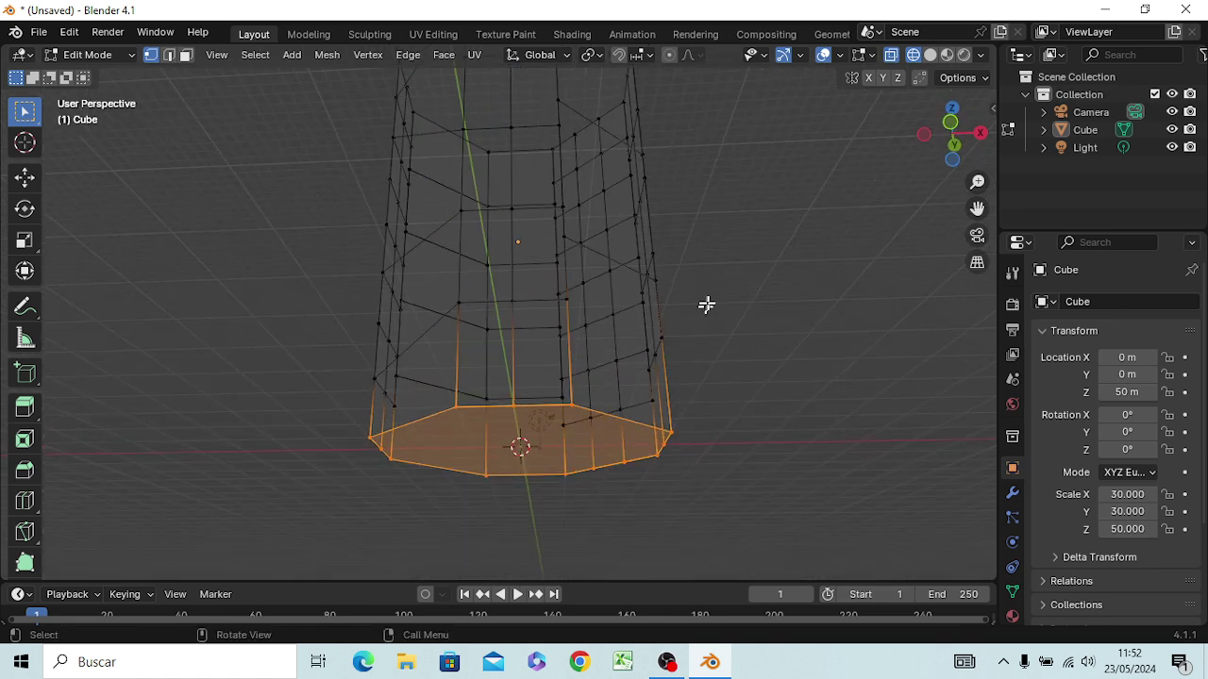
Step: Fill the tube's open top with one face from all top rim vertices selected in front view, and return to solid shading
{"action": "key", "text": "KP_1"}
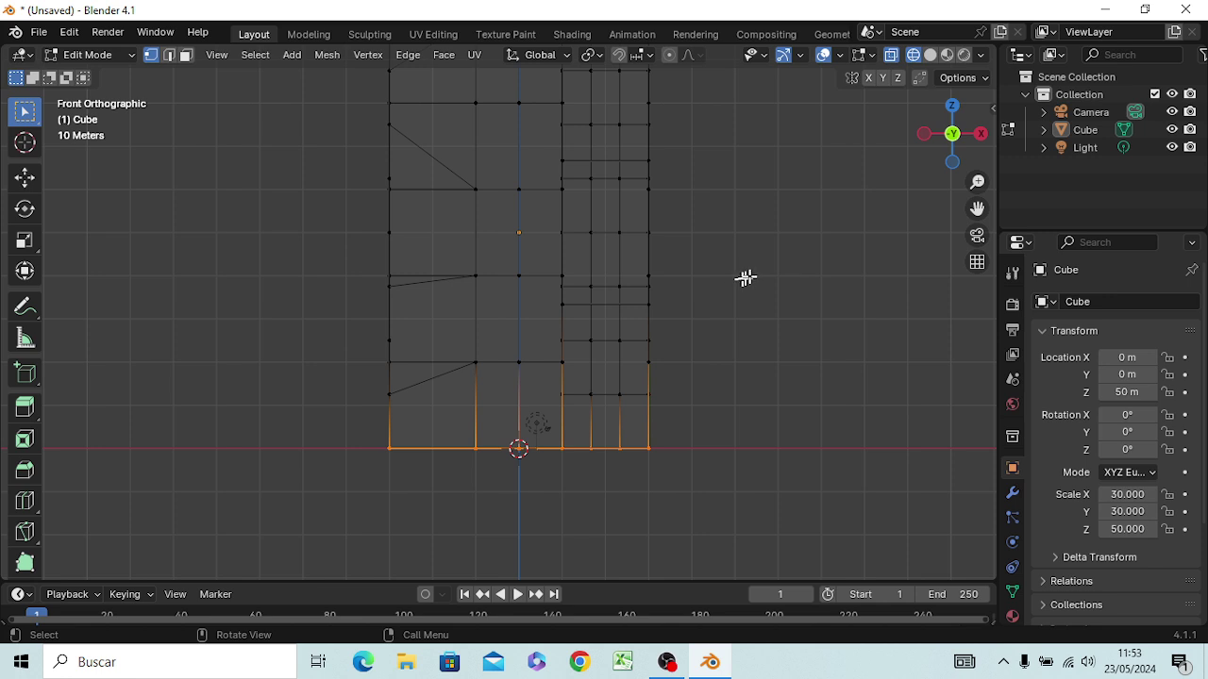
{"action": "middle_click_drag", "start_coordinate": [749, 275], "coordinate": [738, 532], "text": "shift"}
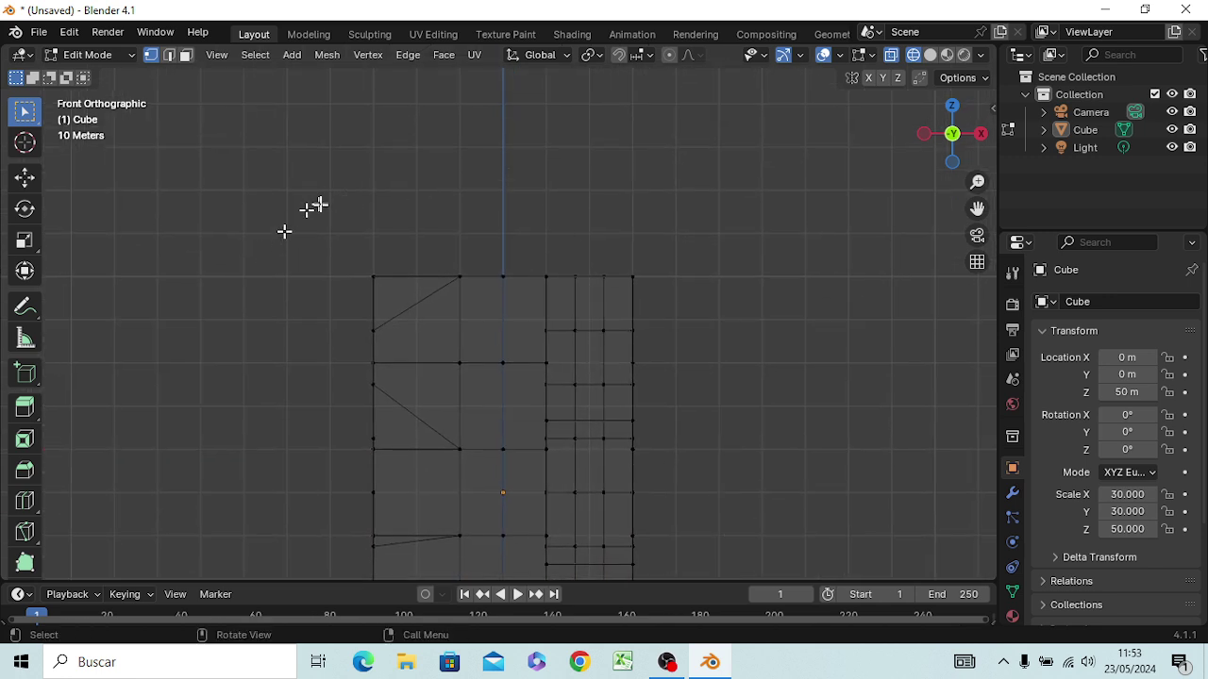
{"action": "key", "text": "b"}
{"action": "left_click_drag", "start_coordinate": [342, 217], "coordinate": [676, 298]}
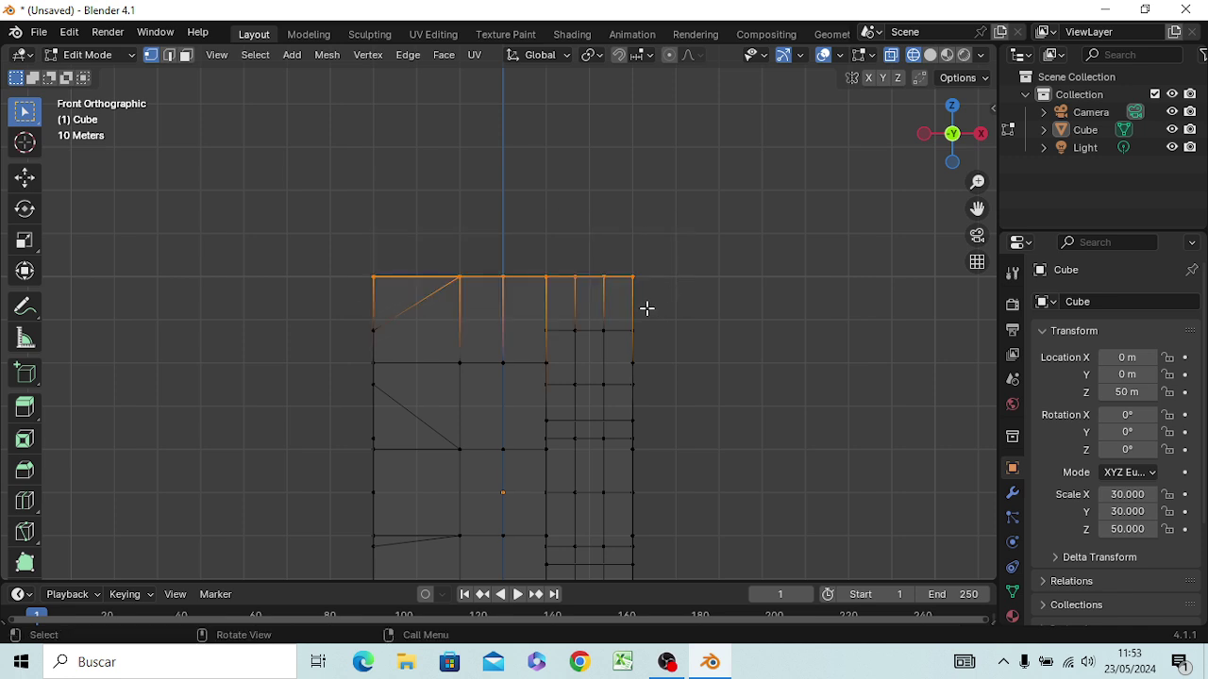
{"action": "middle_click_drag", "start_coordinate": [698, 286], "coordinate": [696, 322]}
{"action": "key", "text": "z"}
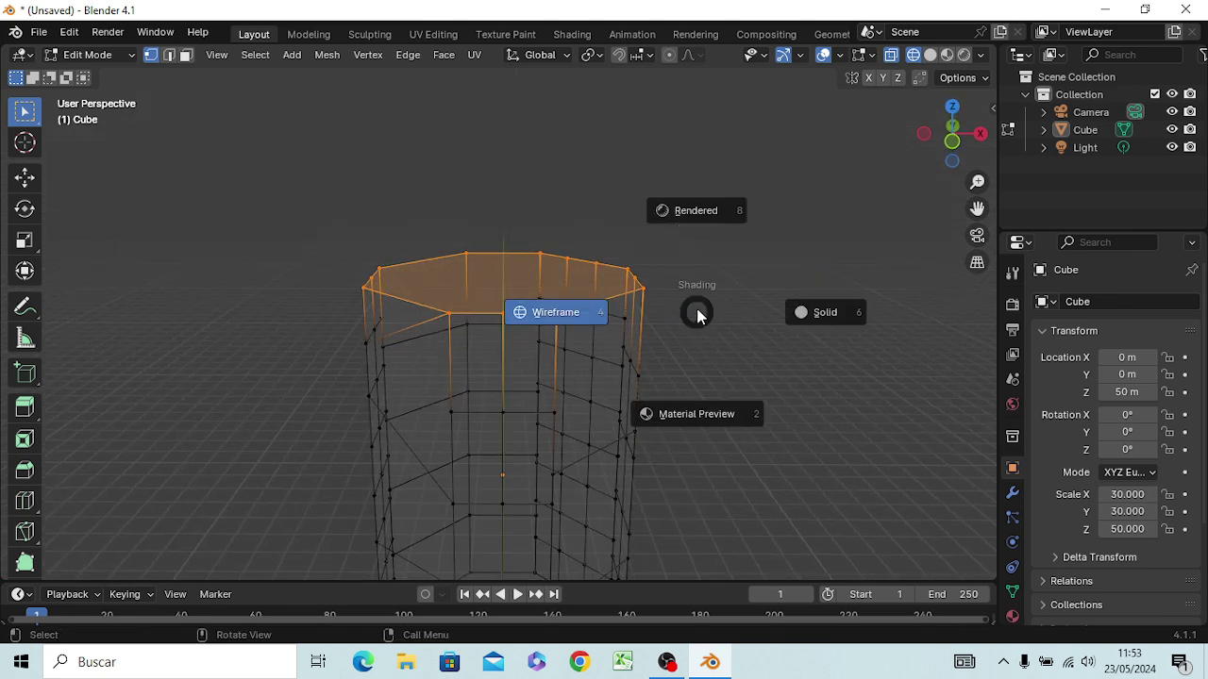
{"action": "left_click", "coordinate": [816, 312]}
Step: In face selection mode, subdivide the second face from the top once on the undivided five-face wall panel beside the three-column panel
{"action": "middle_click_drag", "start_coordinate": [675, 308], "coordinate": [435, 299]}
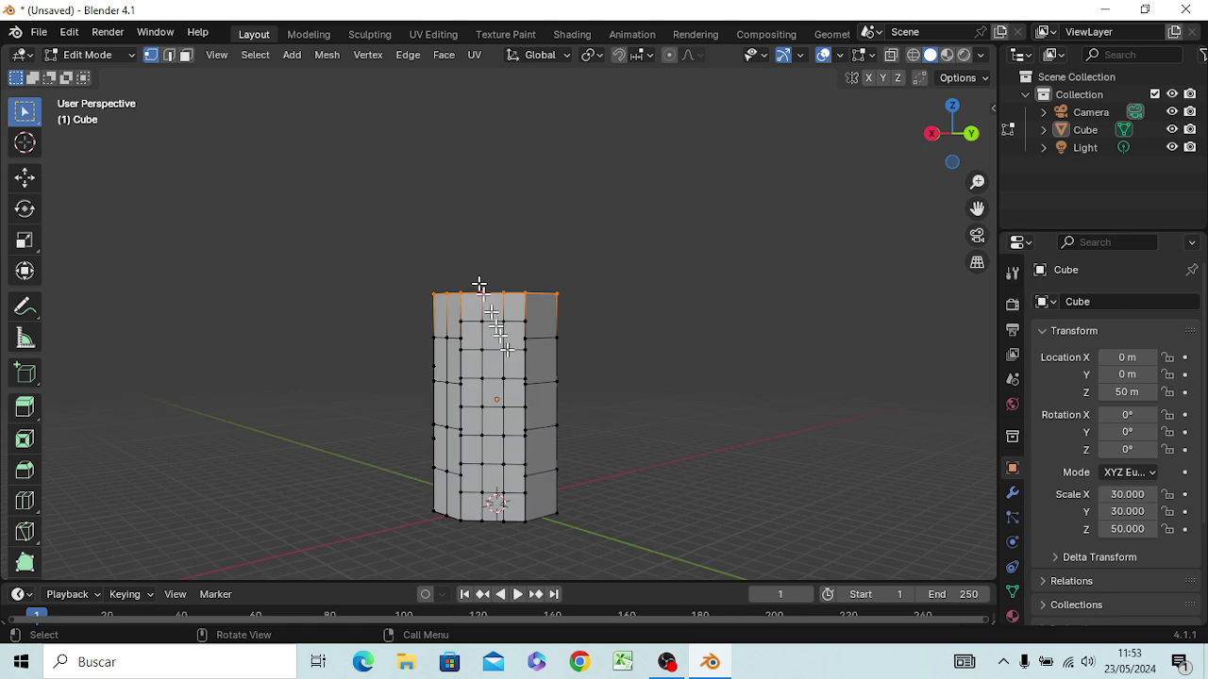
{"action": "middle_click_drag", "start_coordinate": [479, 283], "coordinate": [520, 399]}
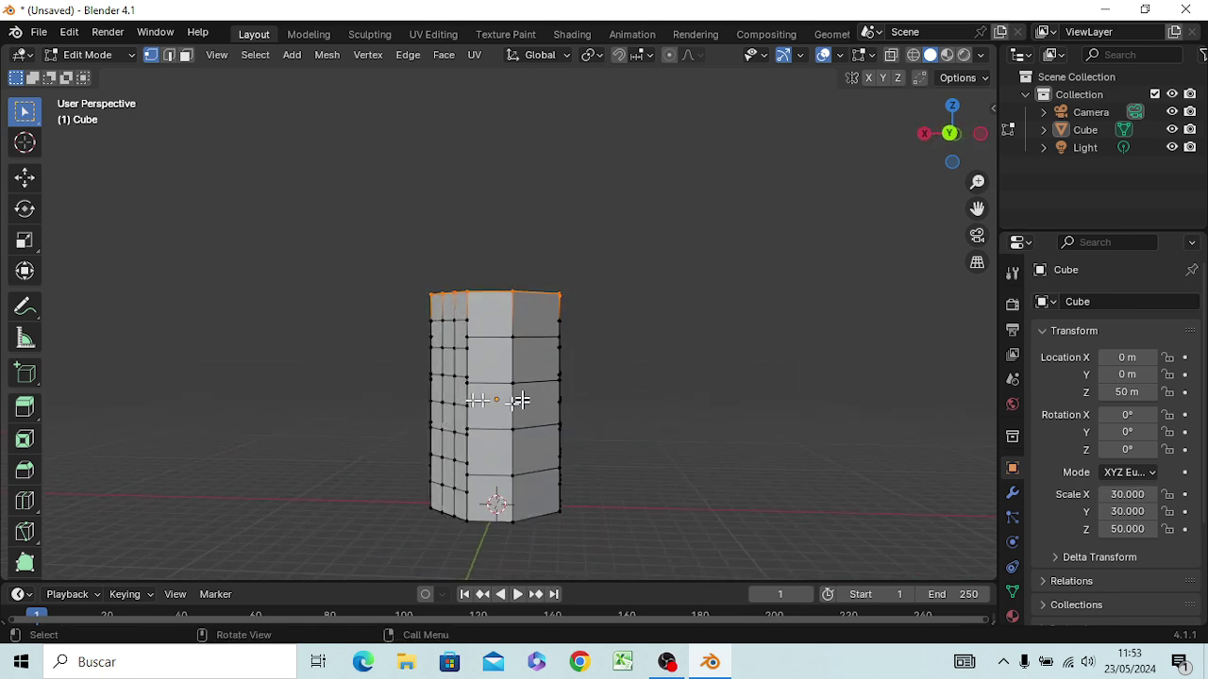
{"action": "scroll", "coordinate": [520, 399], "scroll_direction": "up", "scroll_amount": 3}
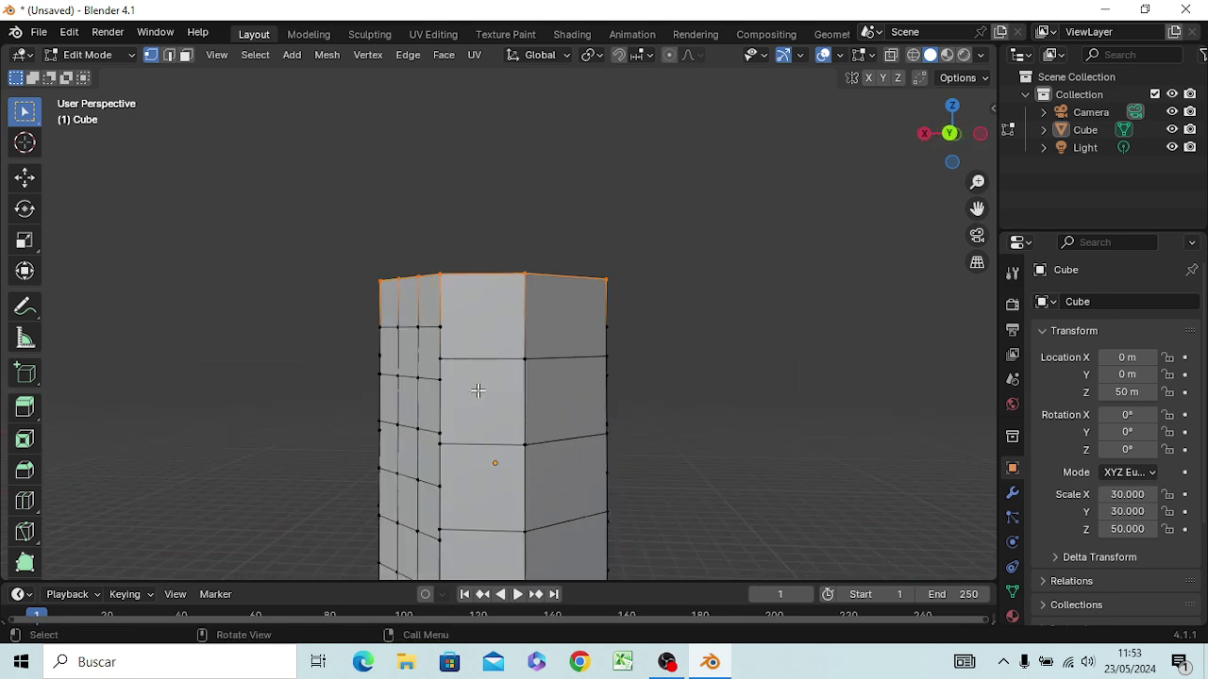
{"action": "key", "text": "3"}
{"action": "left_click", "coordinate": [490, 389]}
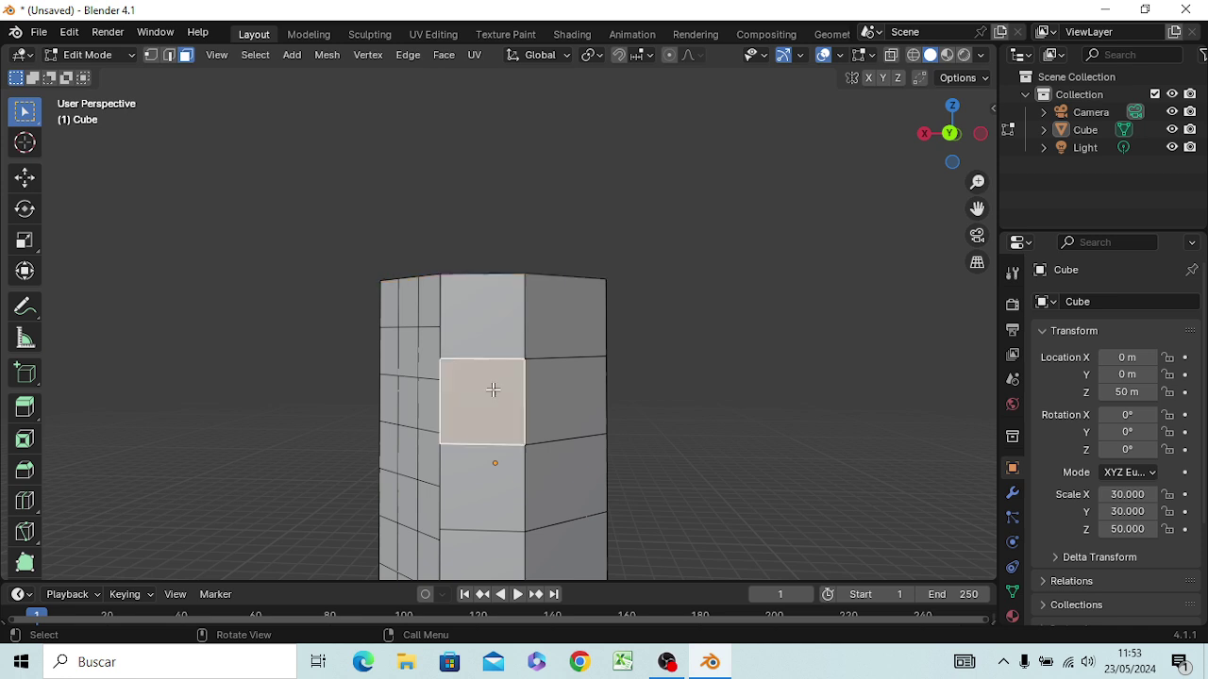
{"action": "right_click", "coordinate": [486, 390]}
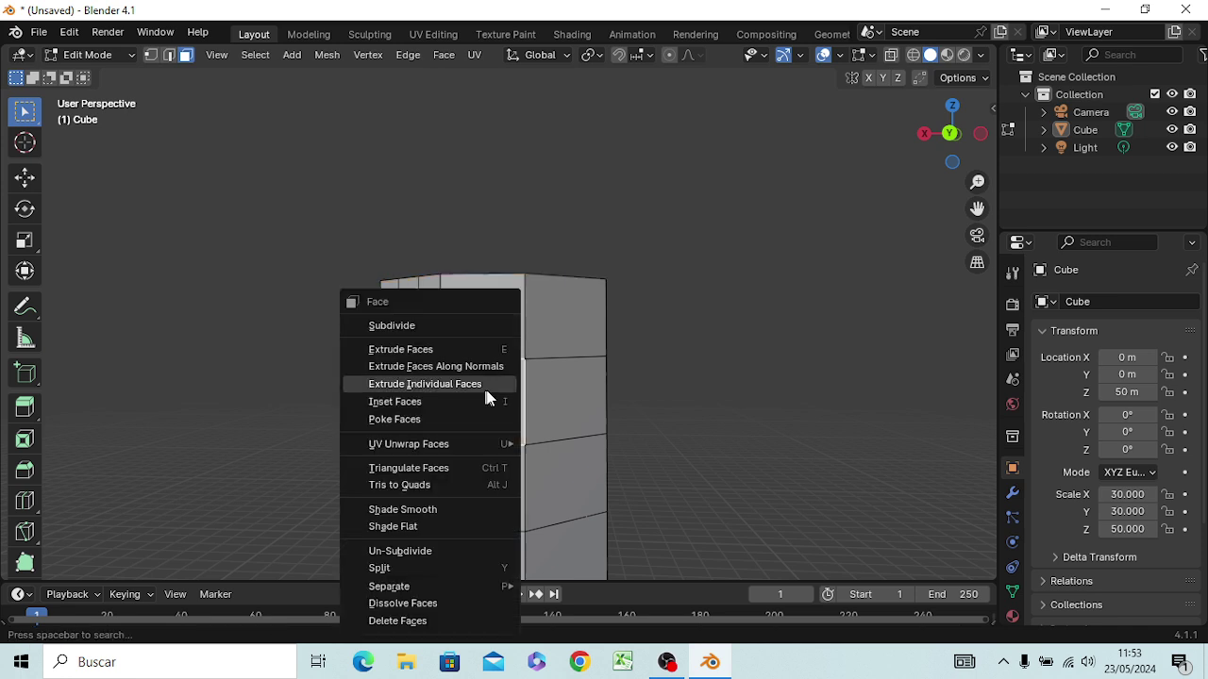
{"action": "left_click", "coordinate": [460, 326]}
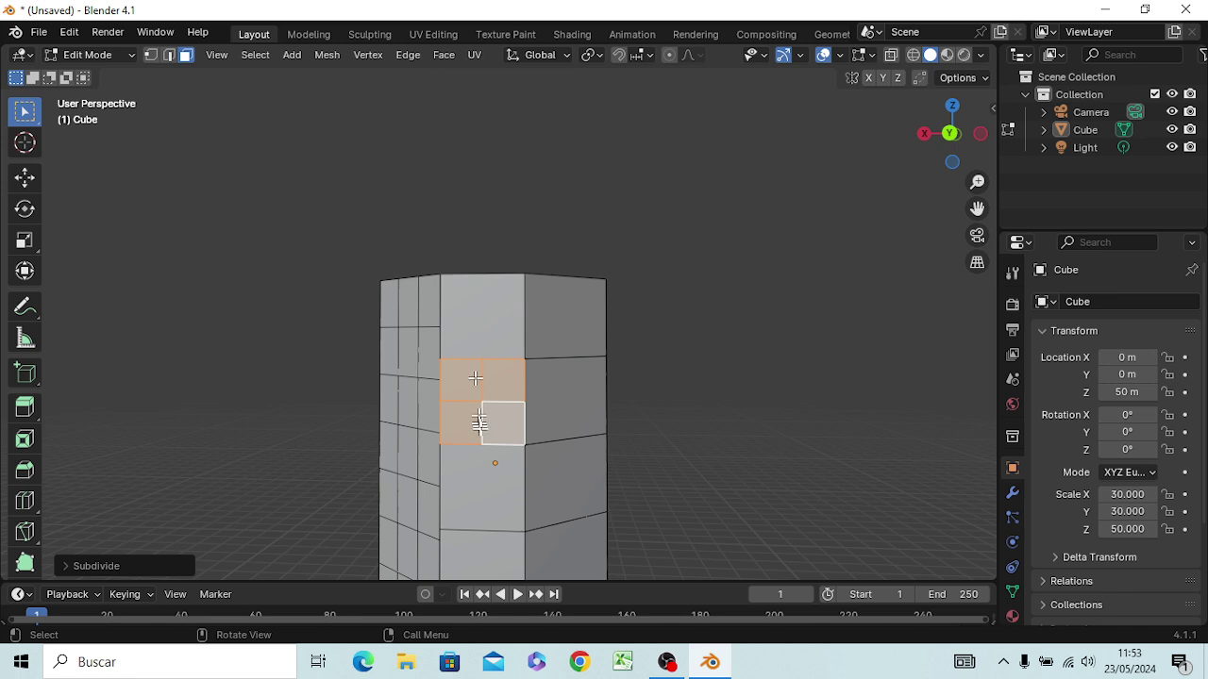
Step: Try to subdivide the middle face of the same wall panel, directly below the subdivided one
{"action": "scroll", "coordinate": [481, 475], "scroll_direction": "down", "scroll_amount": 3}
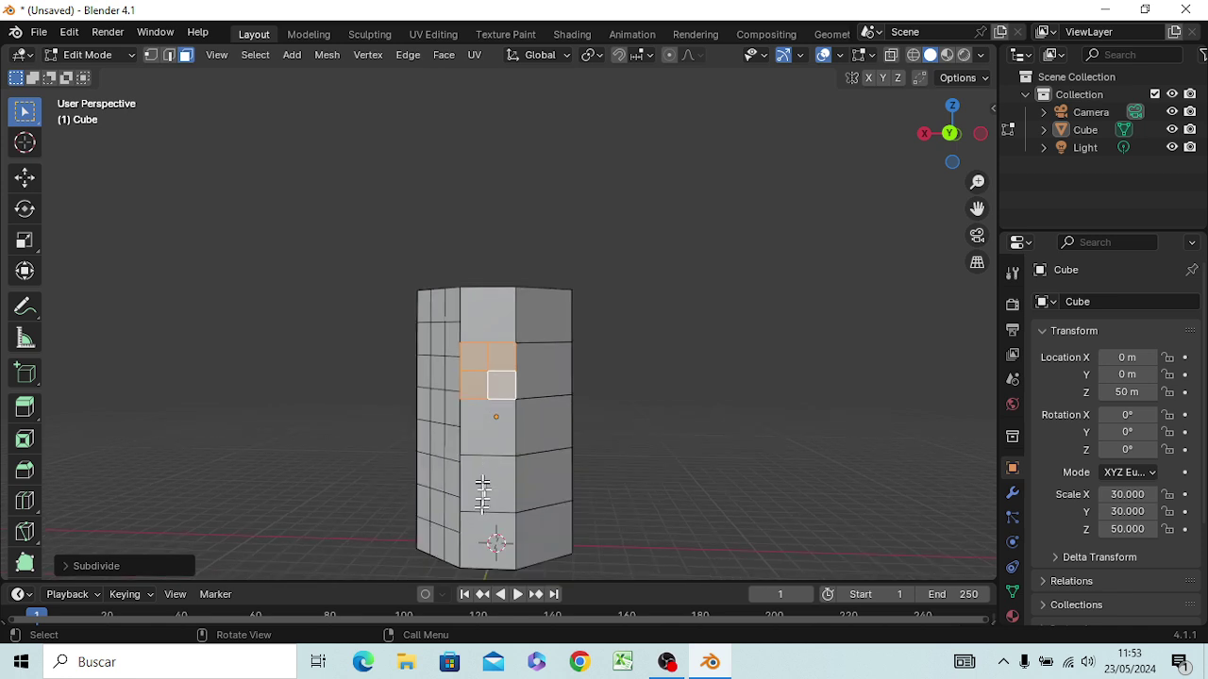
{"action": "left_click", "coordinate": [482, 431]}
{"action": "key", "text": "ctrl+f"}
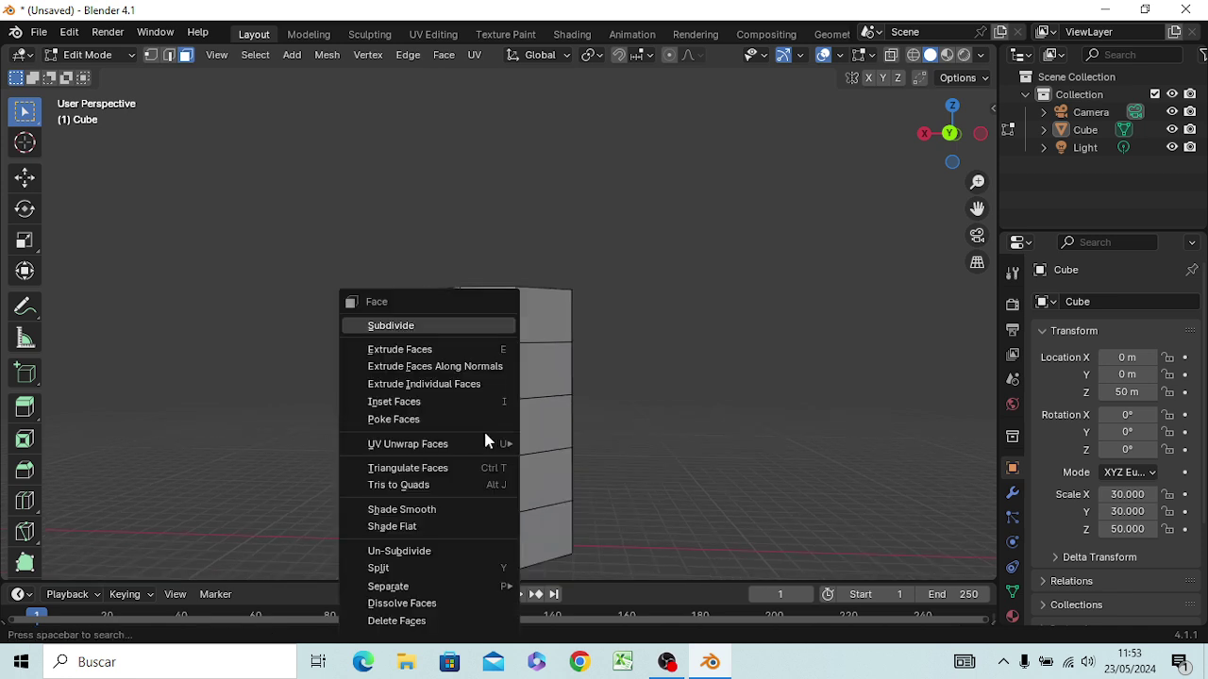
{"action": "left_click", "coordinate": [435, 332]}
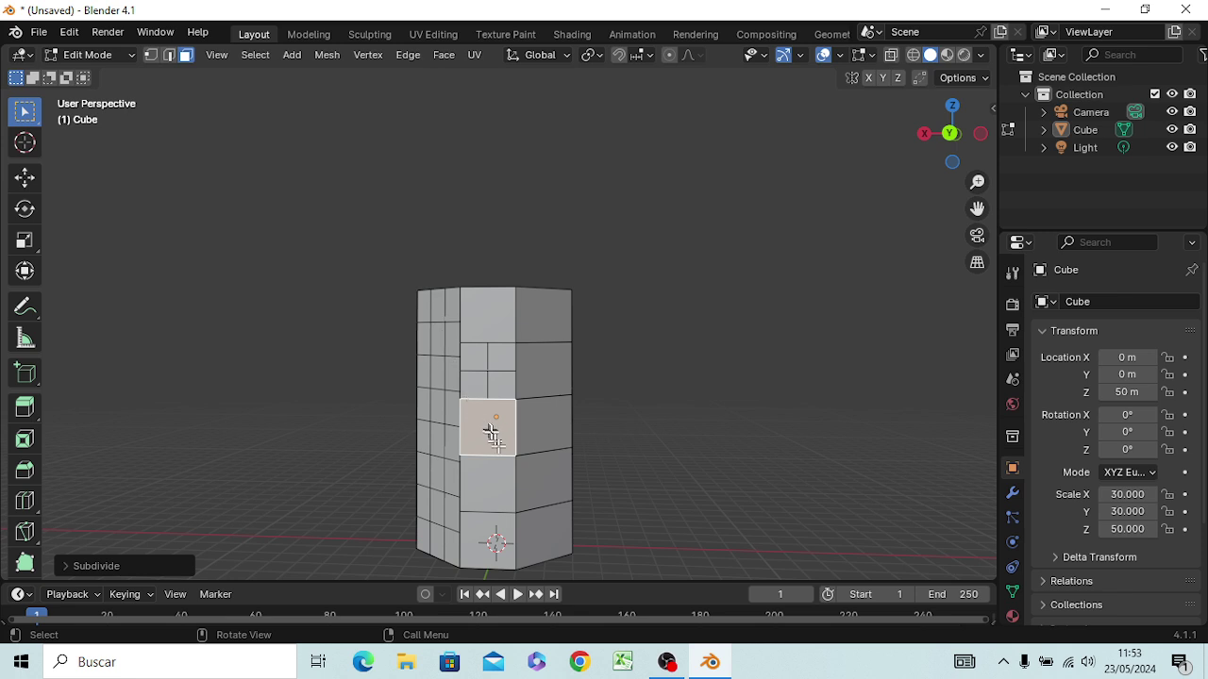
Step: Subdivide the fourth face from the top of the same panel twice into a 4×4 grid and clear the selection
{"action": "scroll", "coordinate": [490, 432], "scroll_direction": "up", "scroll_amount": 2}
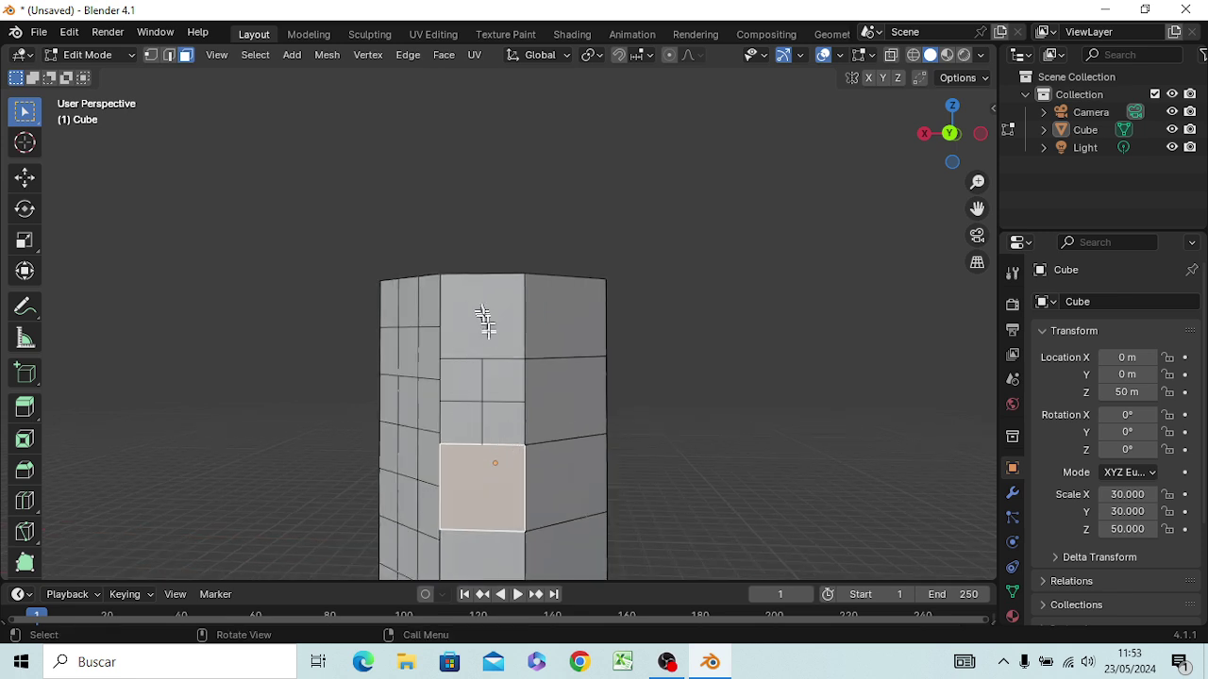
{"action": "scroll", "coordinate": [487, 326], "scroll_direction": "down", "scroll_amount": 2}
{"action": "left_click", "coordinate": [500, 456]}
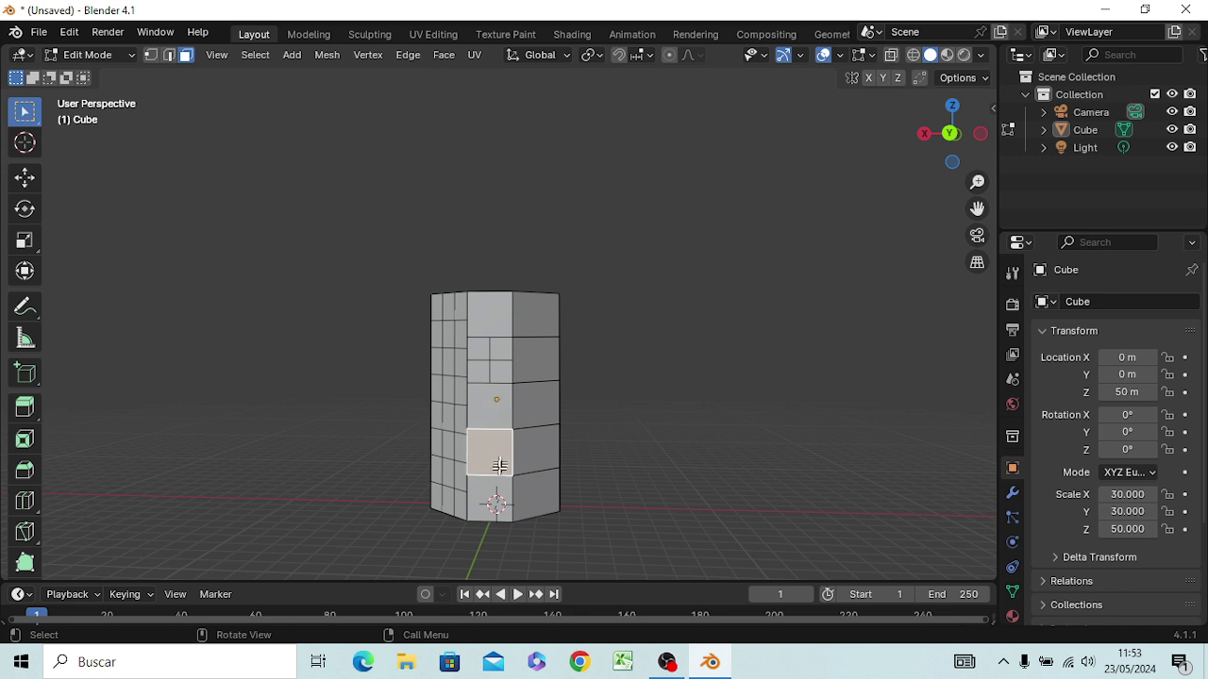
{"action": "right_click", "coordinate": [495, 468]}
{"action": "left_click", "coordinate": [444, 325]}
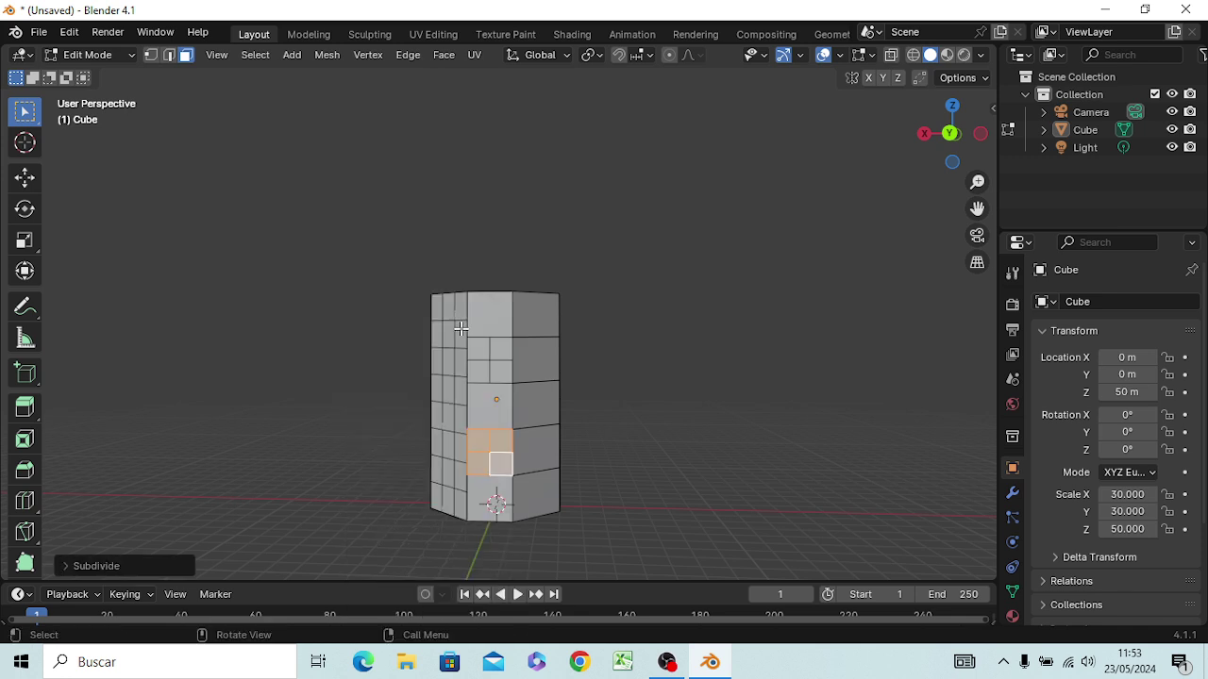
{"action": "right_click", "coordinate": [475, 440]}
{"action": "mouse_move", "coordinate": [473, 443]}
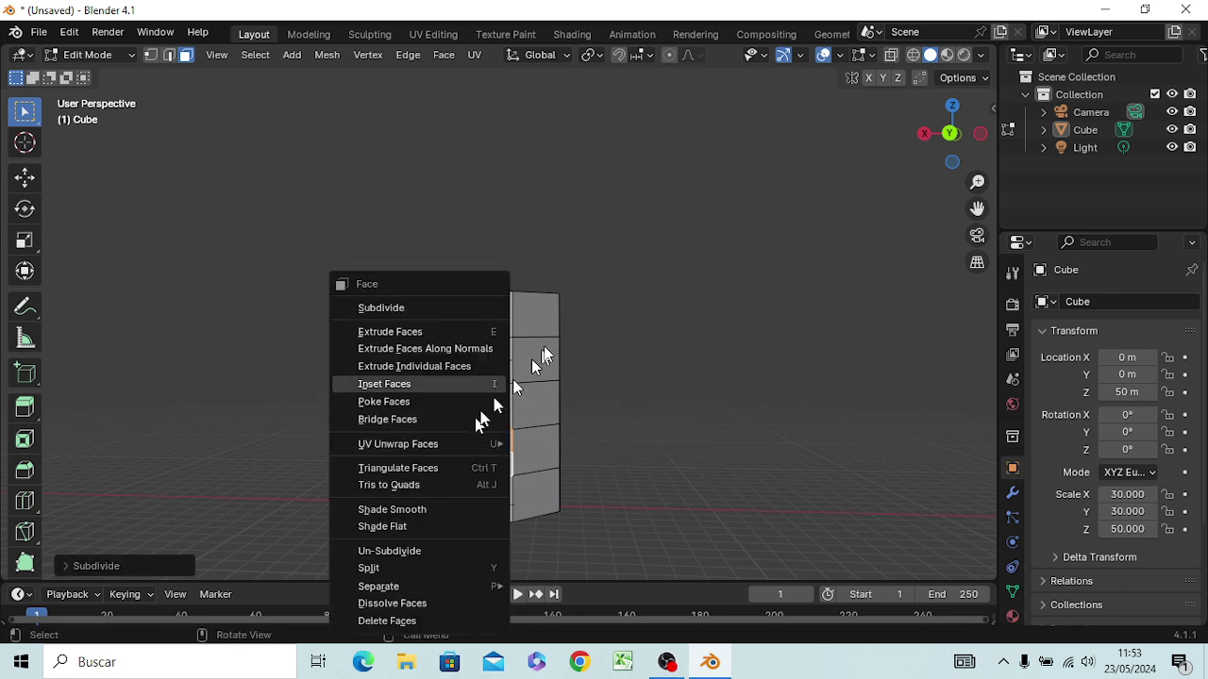
{"action": "left_click", "coordinate": [403, 308]}
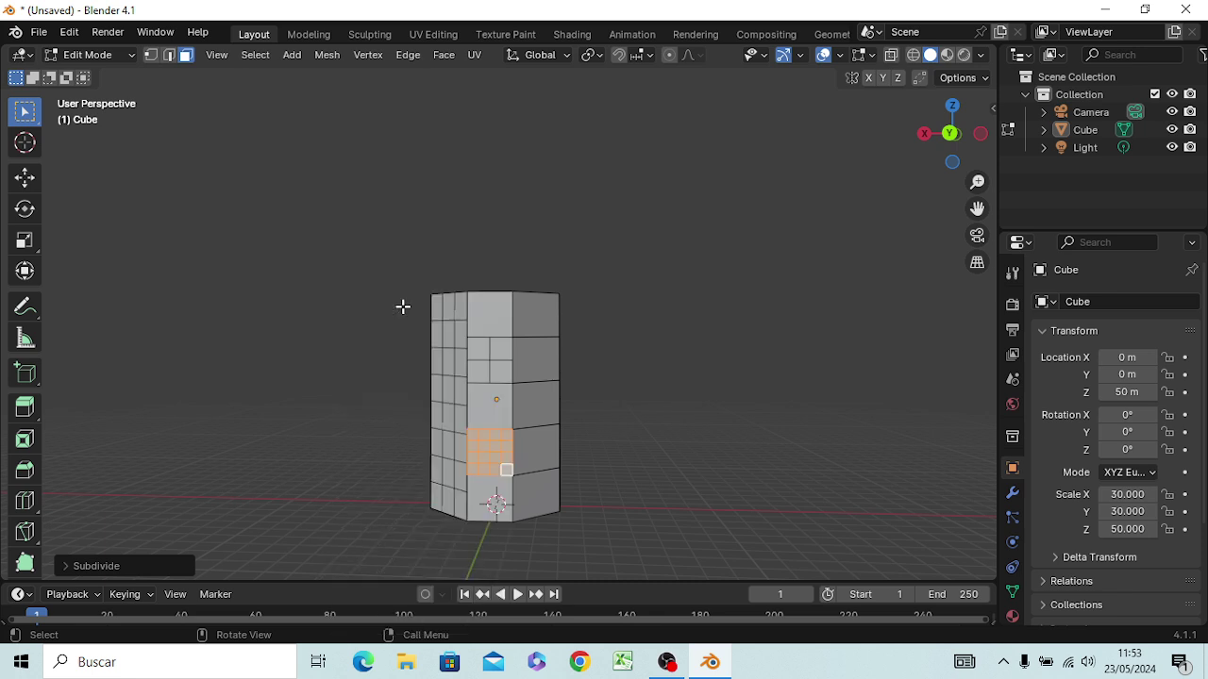
{"action": "left_click", "coordinate": [671, 450]}
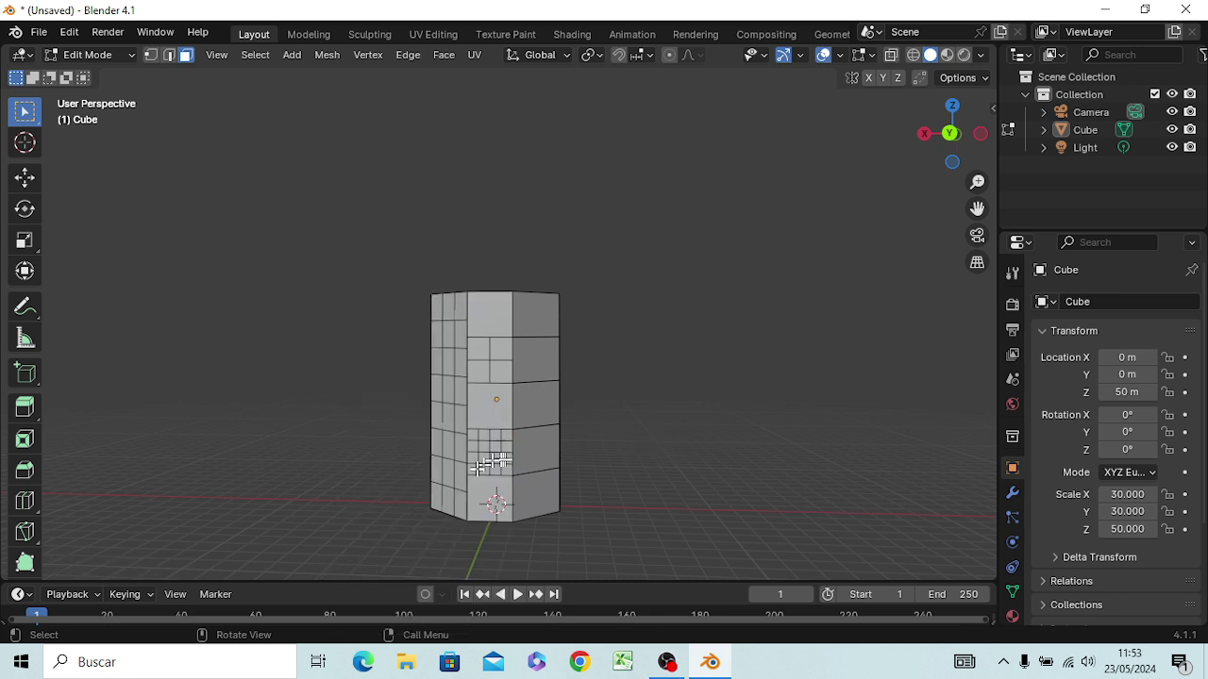
Step: Subdivide the bottom face of the adjacent undivided five-face panel once into a 2×2 grid
{"action": "left_click", "coordinate": [530, 497]}
{"action": "right_click", "coordinate": [528, 497]}
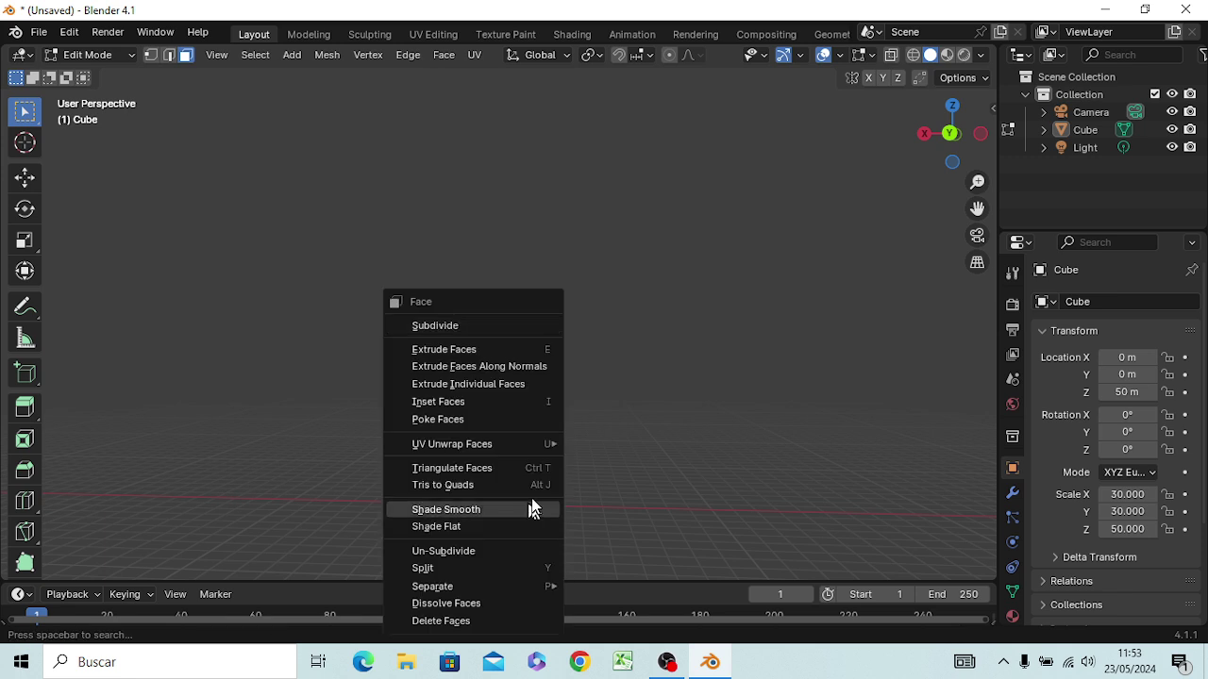
{"action": "left_click", "coordinate": [494, 323]}
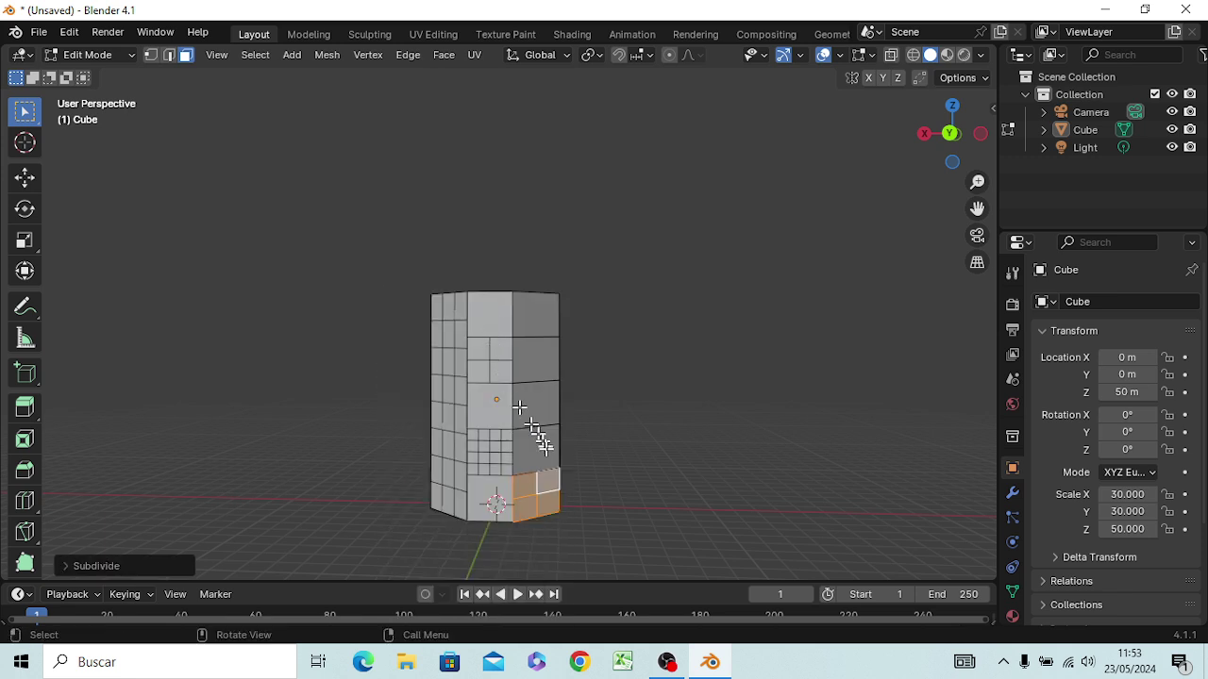
Step: Try to subdivide the second face from the top of that adjacent panel twice, and undo back past its selection
{"action": "left_click", "coordinate": [538, 367]}
{"action": "right_click", "coordinate": [538, 367]}
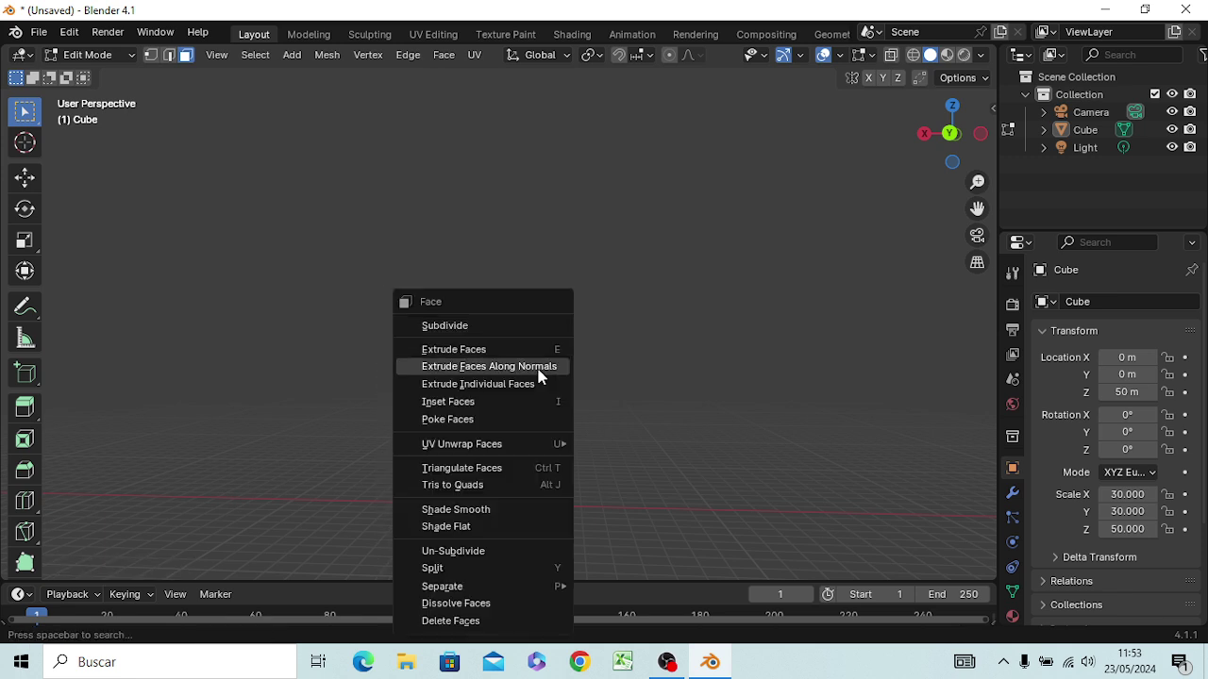
{"action": "left_click", "coordinate": [454, 327]}
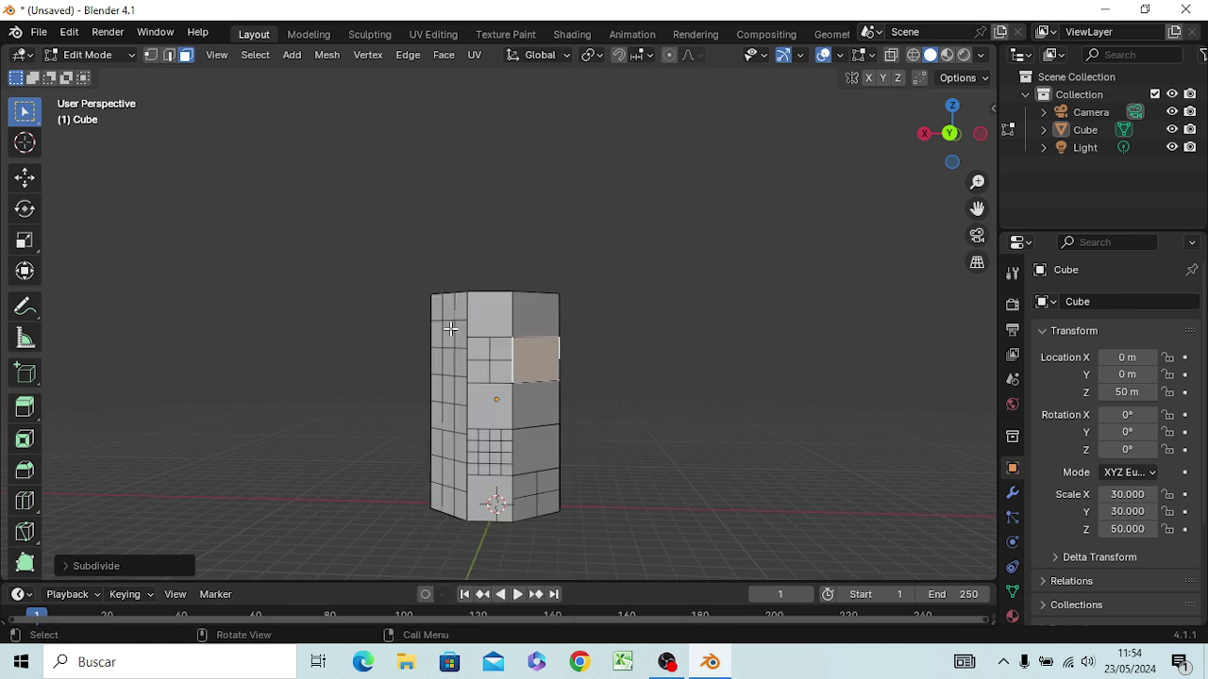
{"action": "right_click", "coordinate": [534, 363]}
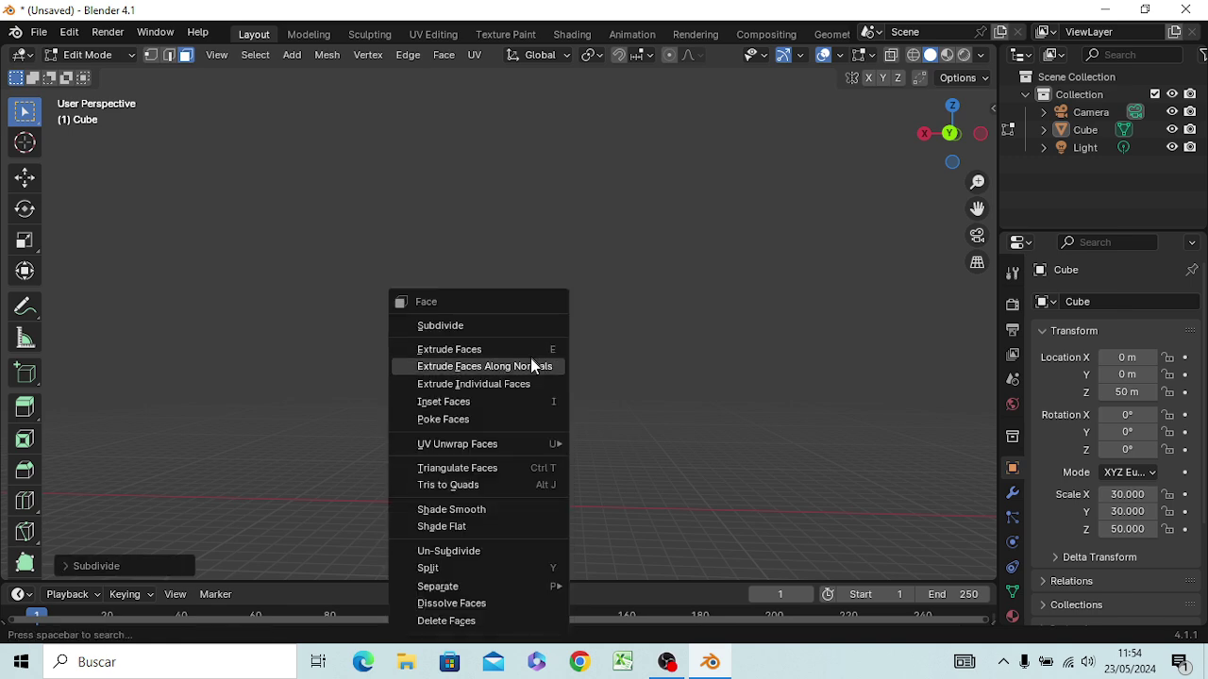
{"action": "left_click", "coordinate": [462, 326]}
{"action": "middle_click_drag", "start_coordinate": [647, 398], "coordinate": [524, 394]}
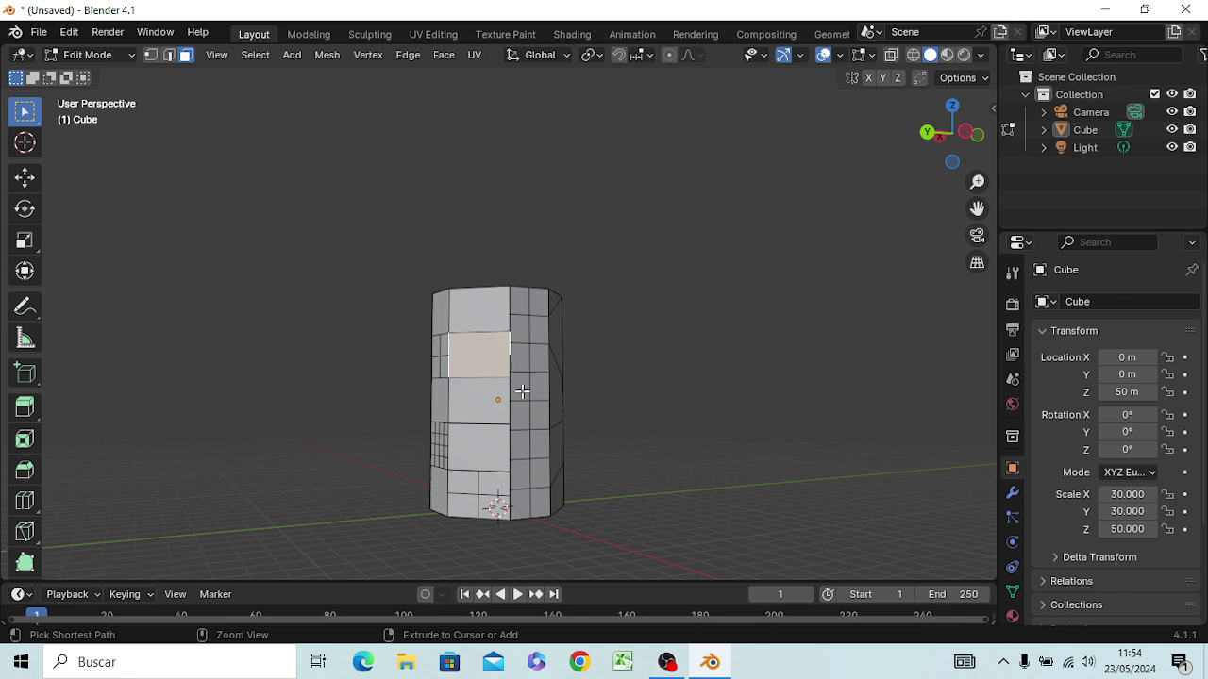
{"action": "key", "text": "ctrl+z"}
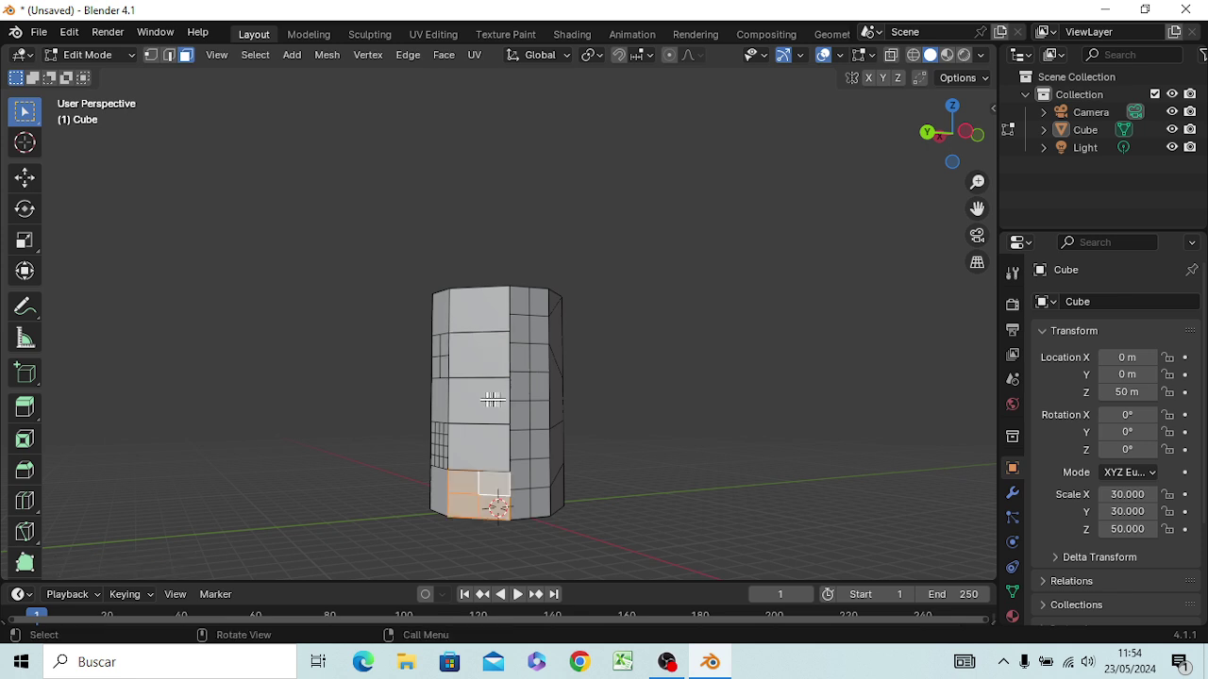
Step: Subdivide the middle face of that adjacent panel twice into a 4×4 grid
{"action": "left_click", "coordinate": [478, 399]}
{"action": "right_click", "coordinate": [483, 403]}
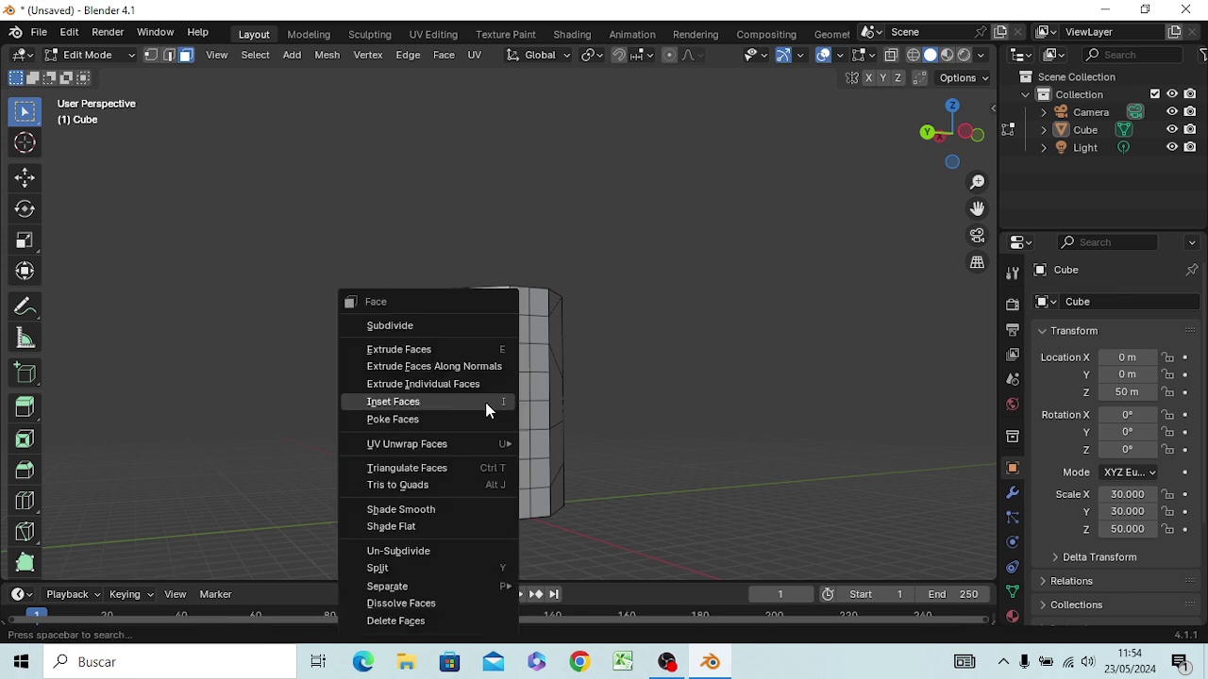
{"action": "left_click", "coordinate": [436, 324]}
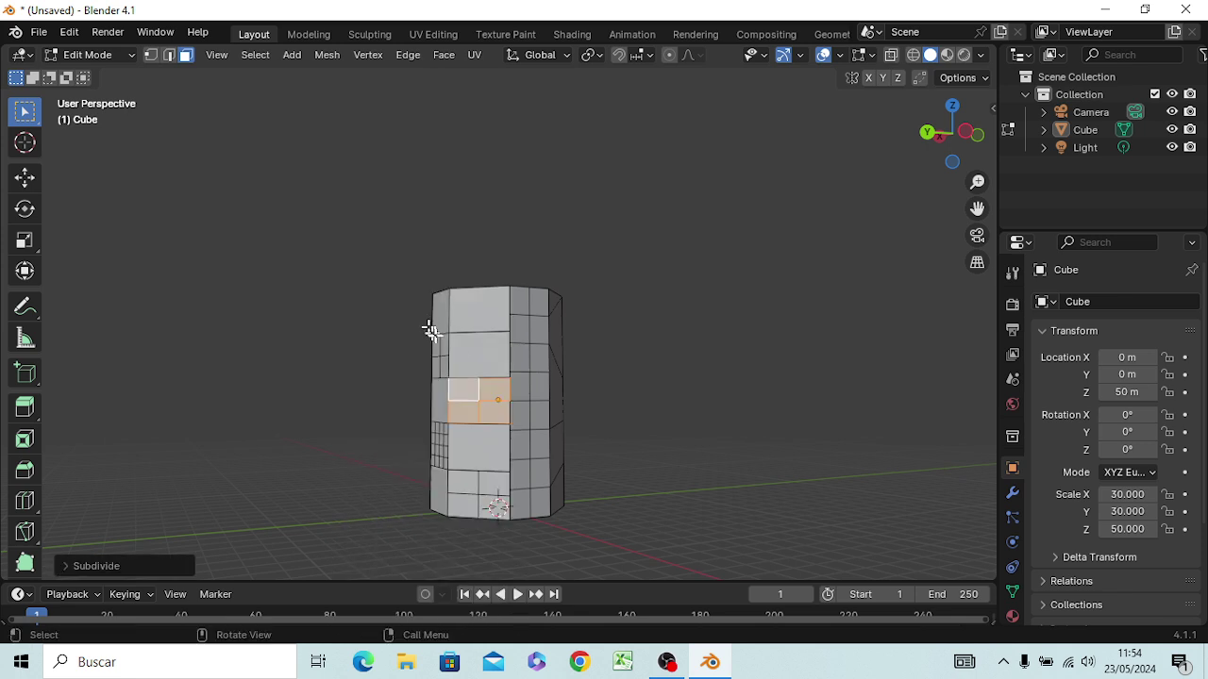
{"action": "right_click", "coordinate": [480, 385]}
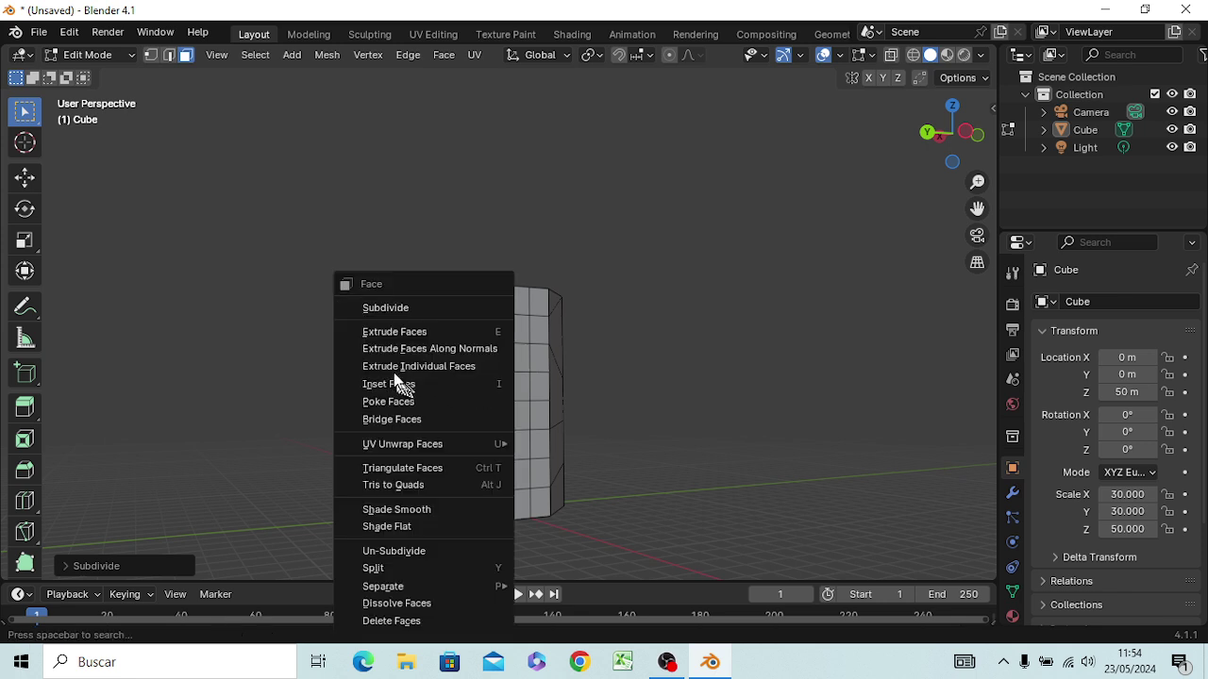
{"action": "left_click", "coordinate": [404, 311]}
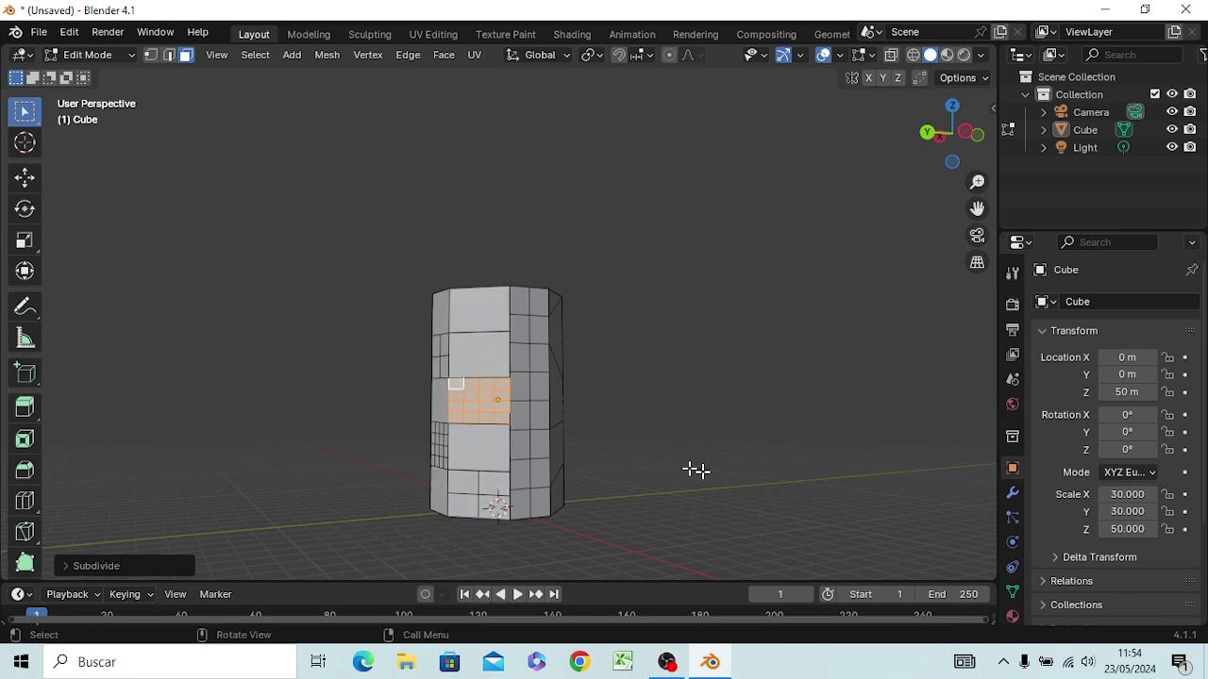
Step: Subdivide the topmost face of the same panel twice into a 4×4 grid
{"action": "mouse_move", "coordinate": [696, 472]}
{"action": "middle_mouse_down"}
{"action": "mouse_move", "coordinate": [701, 496]}
{"action": "mouse_move", "coordinate": [692, 474]}
{"action": "middle_mouse_up"}
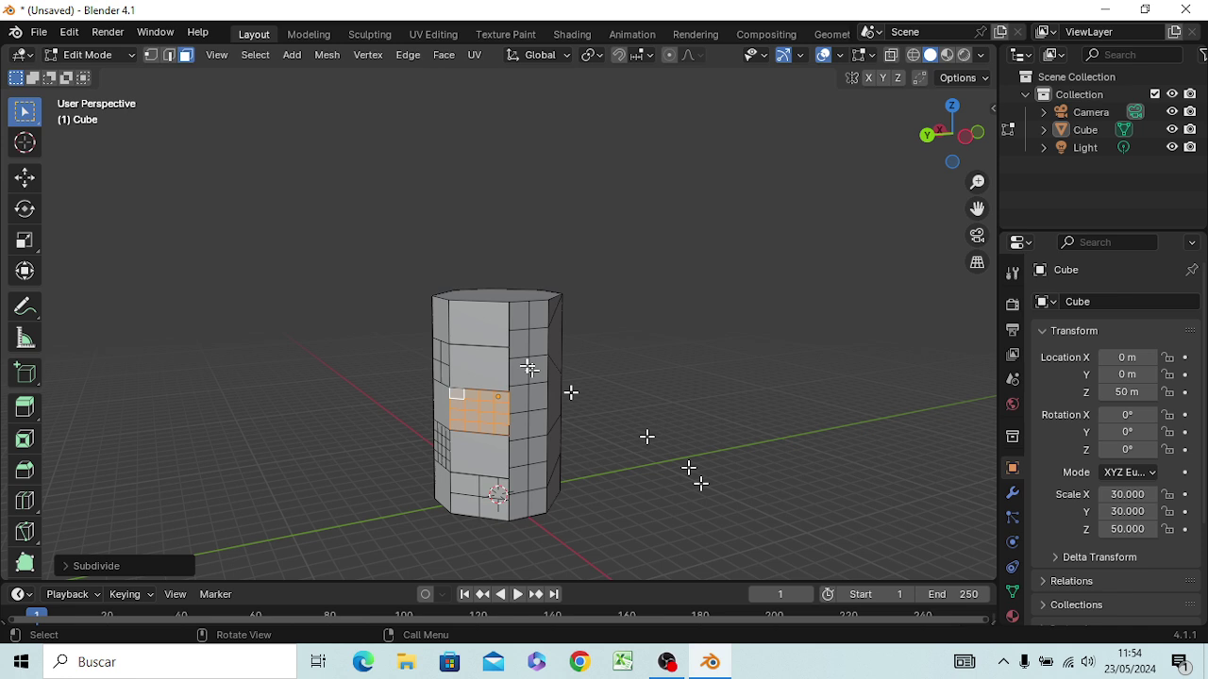
{"action": "left_click", "coordinate": [464, 314]}
{"action": "right_click", "coordinate": [468, 322]}
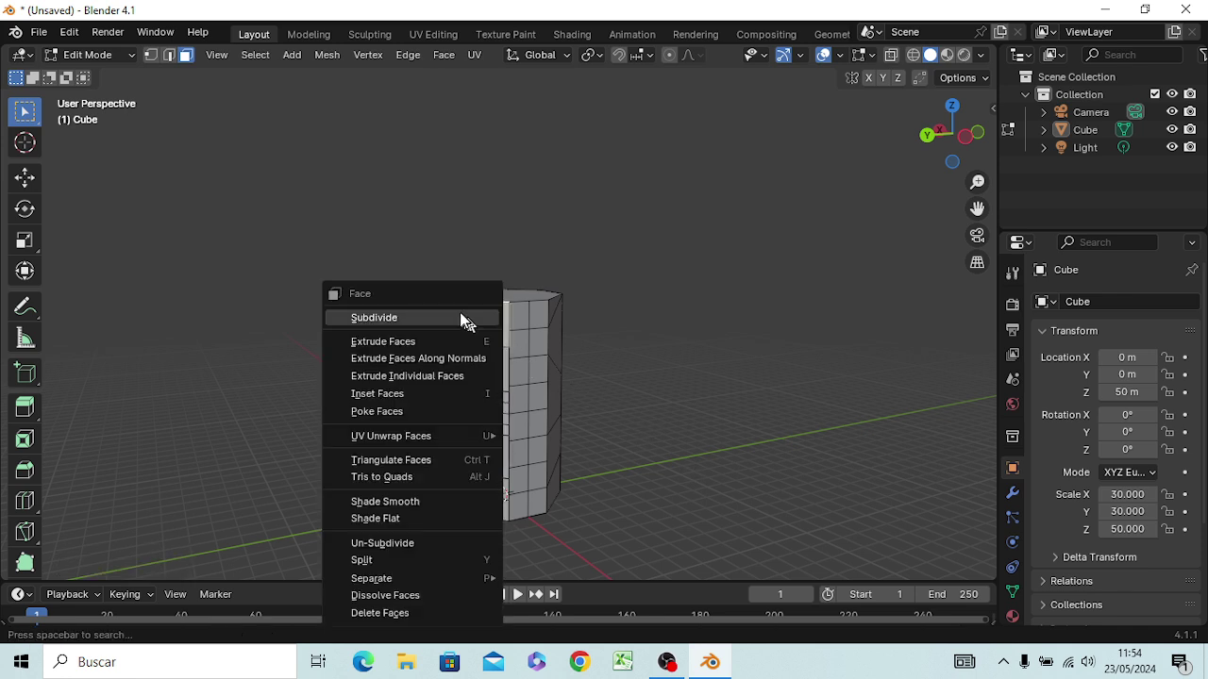
{"action": "left_click", "coordinate": [464, 320]}
{"action": "right_click", "coordinate": [458, 312]}
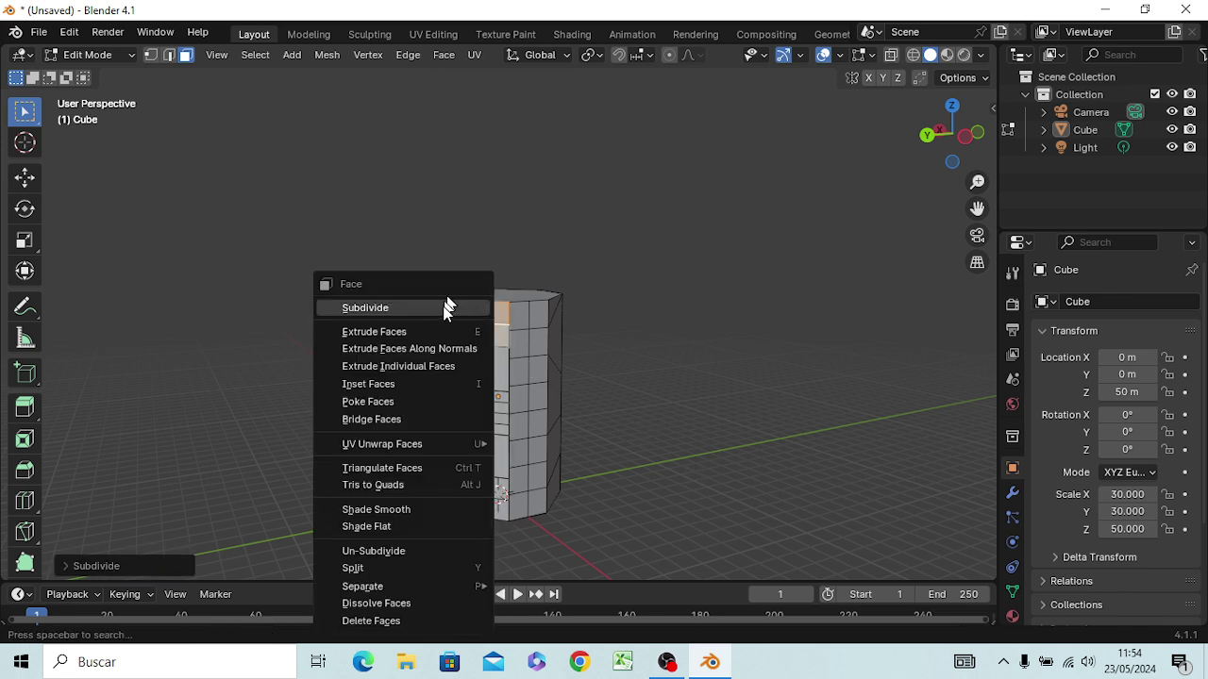
{"action": "left_click", "coordinate": [450, 305]}
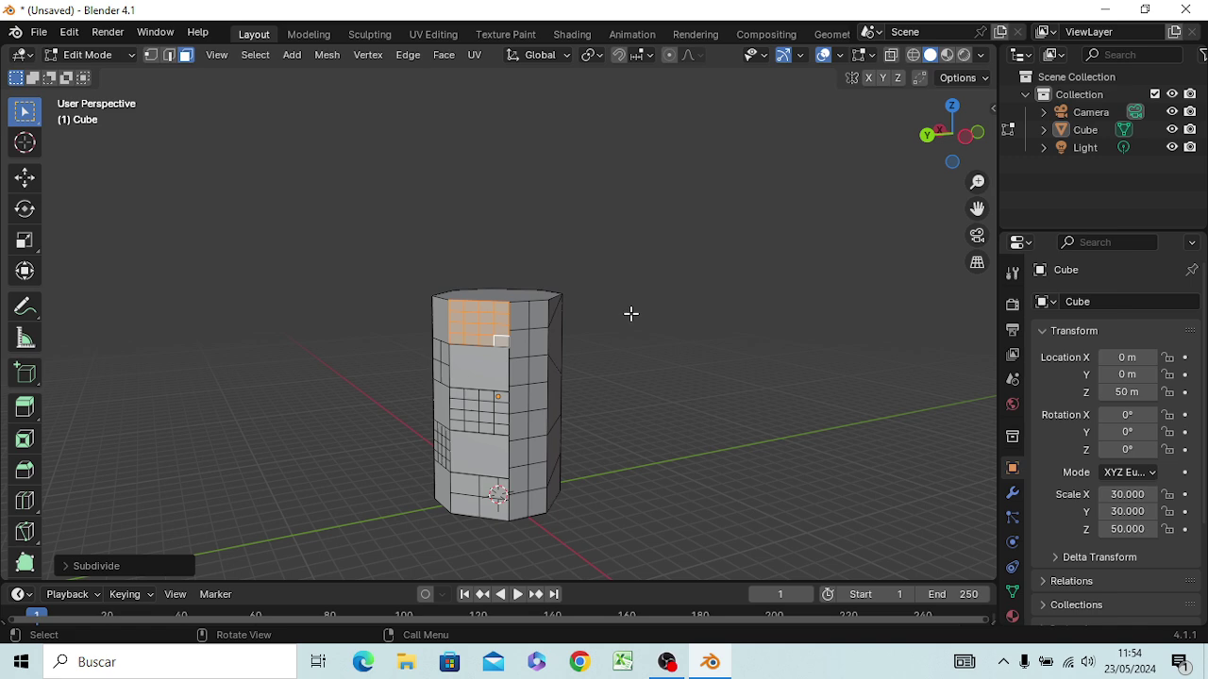
Step: Try a third subdivision on the topmost face's grid, undo it and clear the selection
{"action": "middle_click_drag", "start_coordinate": [631, 313], "coordinate": [561, 318]}
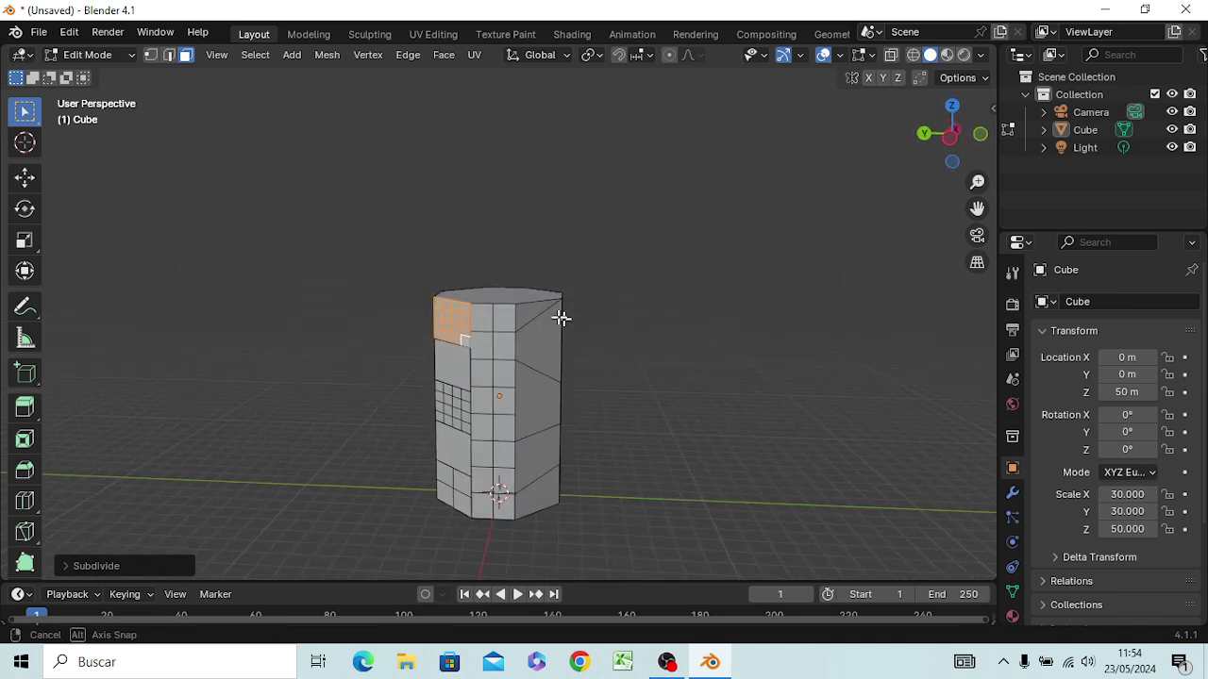
{"action": "right_click", "coordinate": [506, 371]}
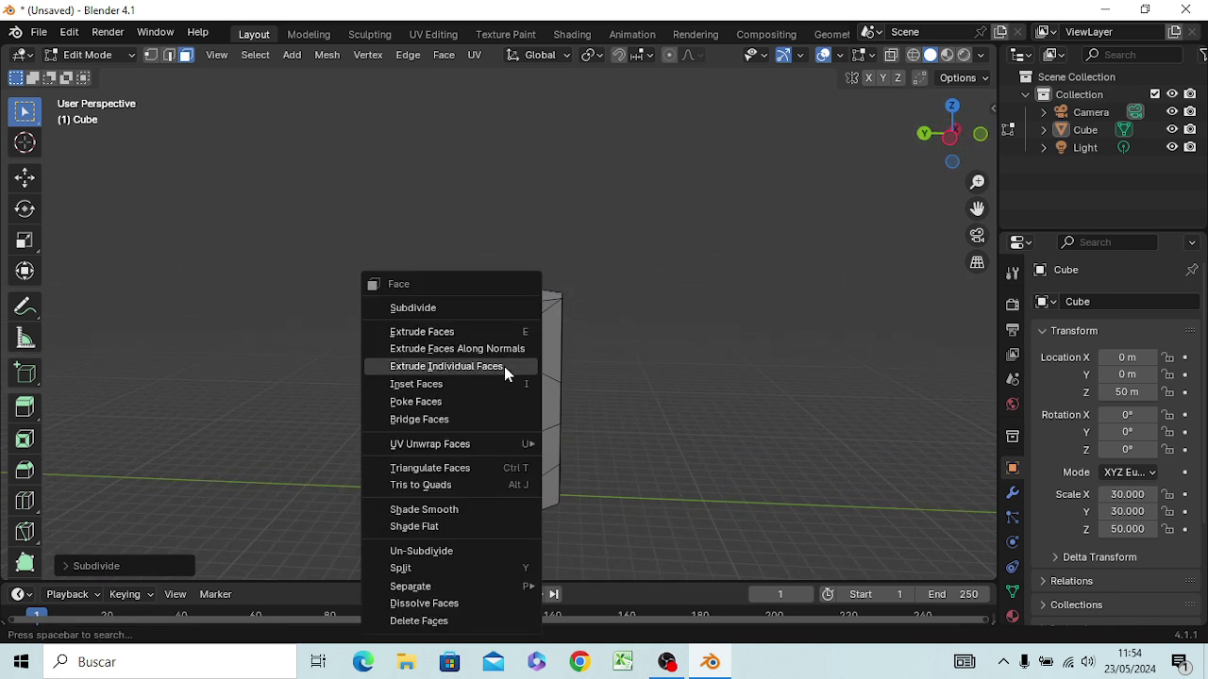
{"action": "left_click", "coordinate": [447, 308]}
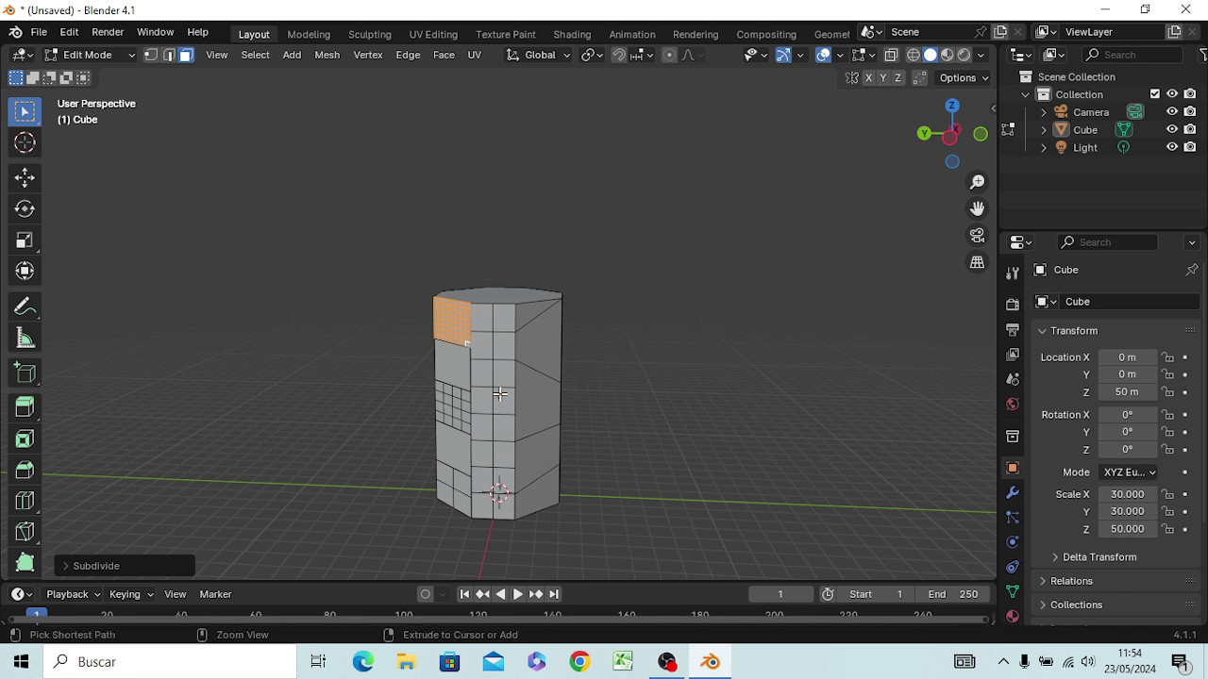
{"action": "left_click", "coordinate": [623, 342]}
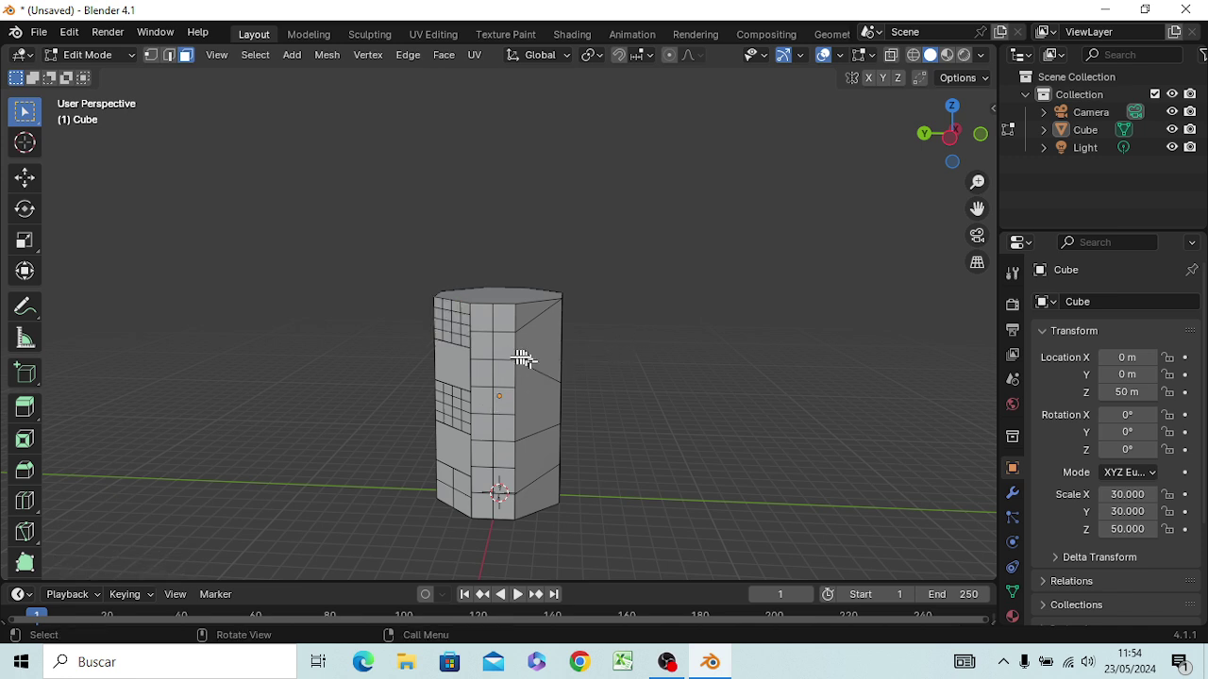
Step: Subdivide two faces of the two-column panel into 2×2 grids: second row of the right column and fourth row of the left column
{"action": "left_click", "coordinate": [503, 346]}
{"action": "right_click", "coordinate": [506, 349]}
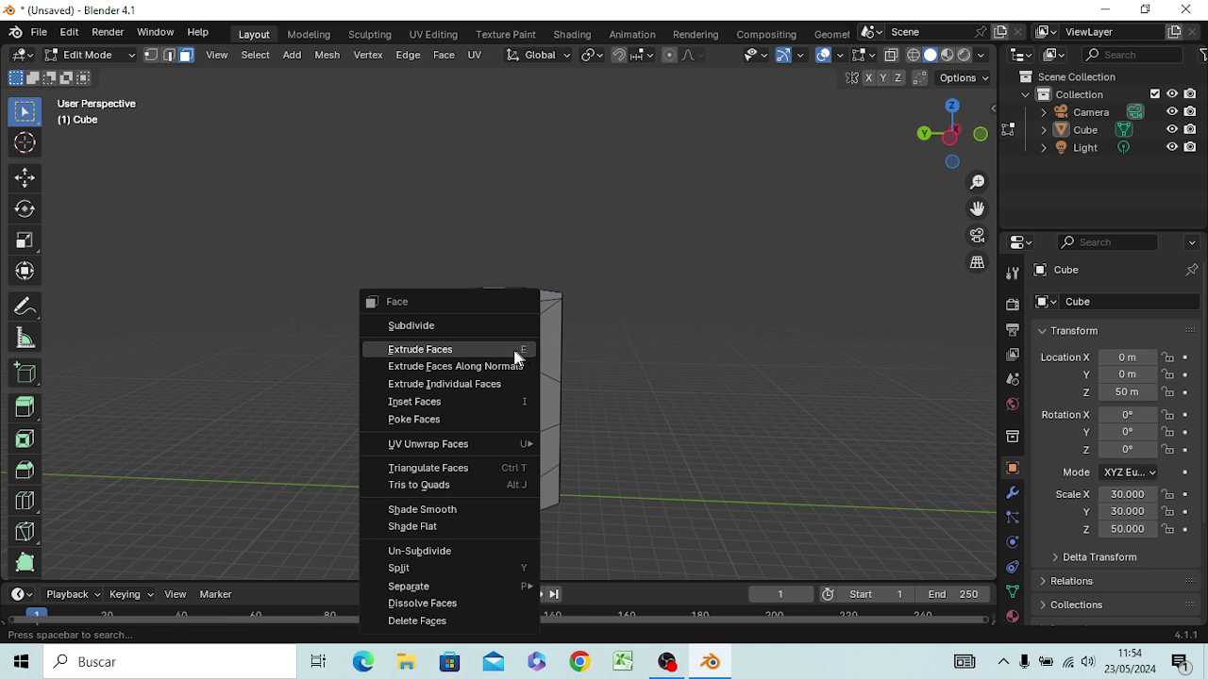
{"action": "left_click", "coordinate": [456, 327]}
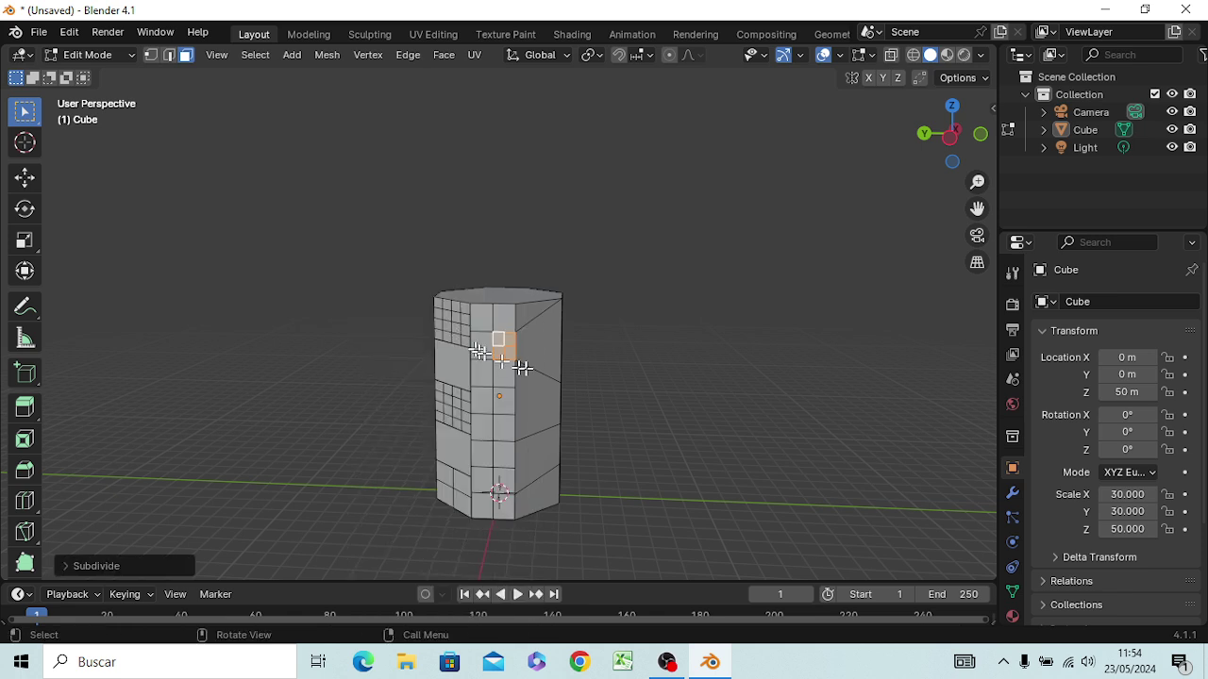
{"action": "left_click", "coordinate": [640, 373]}
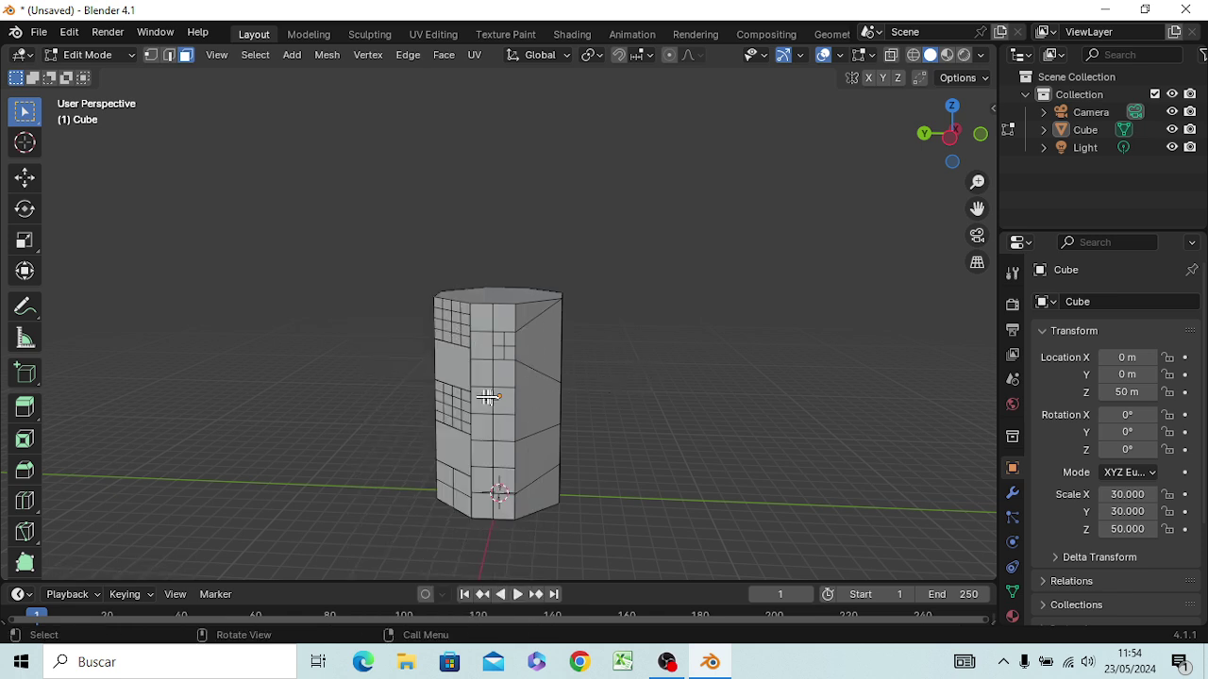
{"action": "left_click", "coordinate": [482, 398]}
{"action": "right_click", "coordinate": [483, 396]}
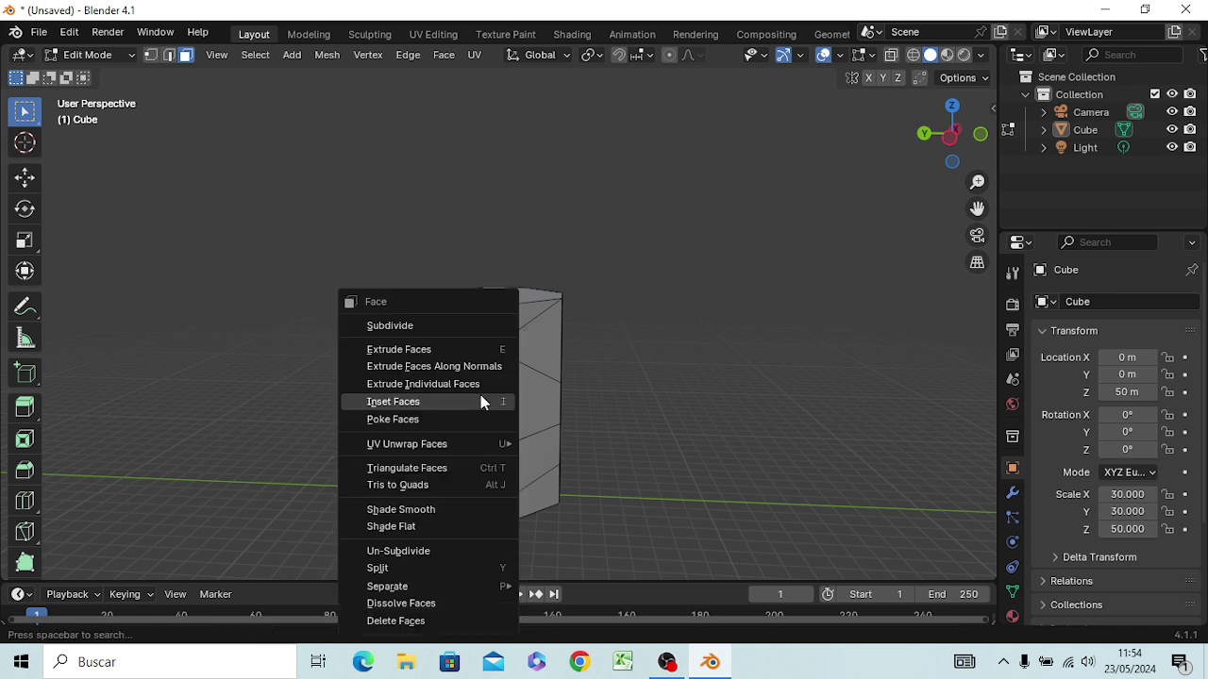
{"action": "left_click", "coordinate": [443, 328]}
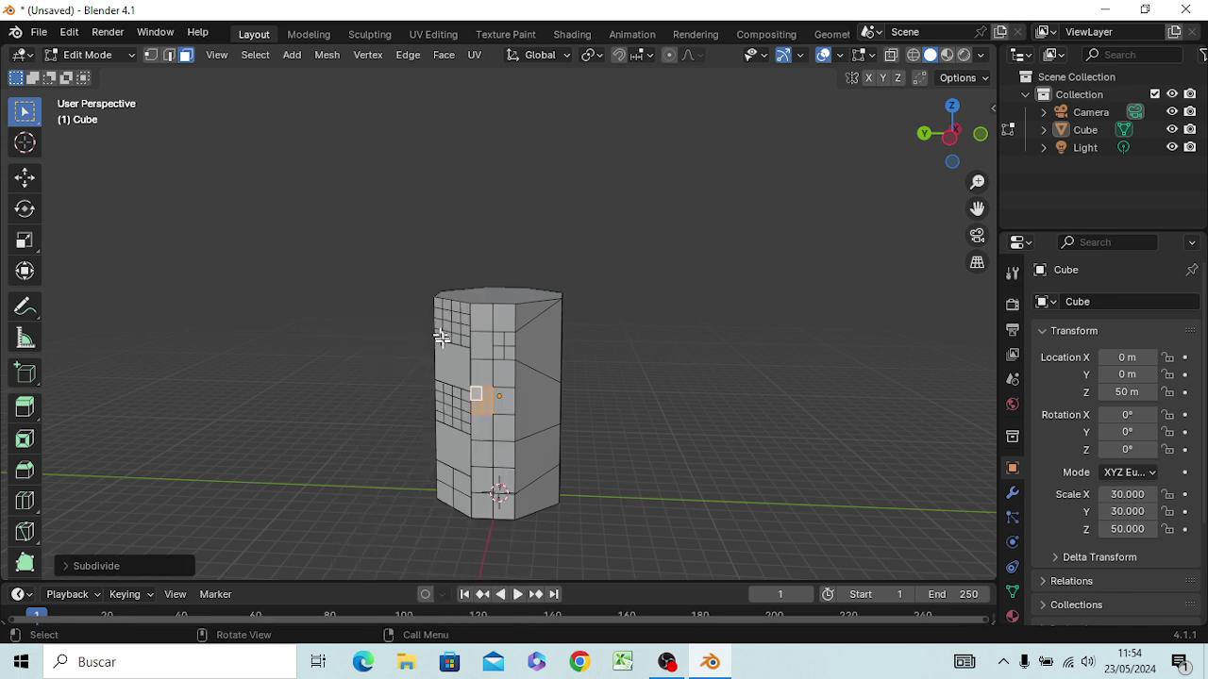
Step: Try to subdivide the sixth-row right and seventh-row left faces of that panel together, and undo back to the sixth-row face's selection
{"action": "left_click", "coordinate": [501, 455]}
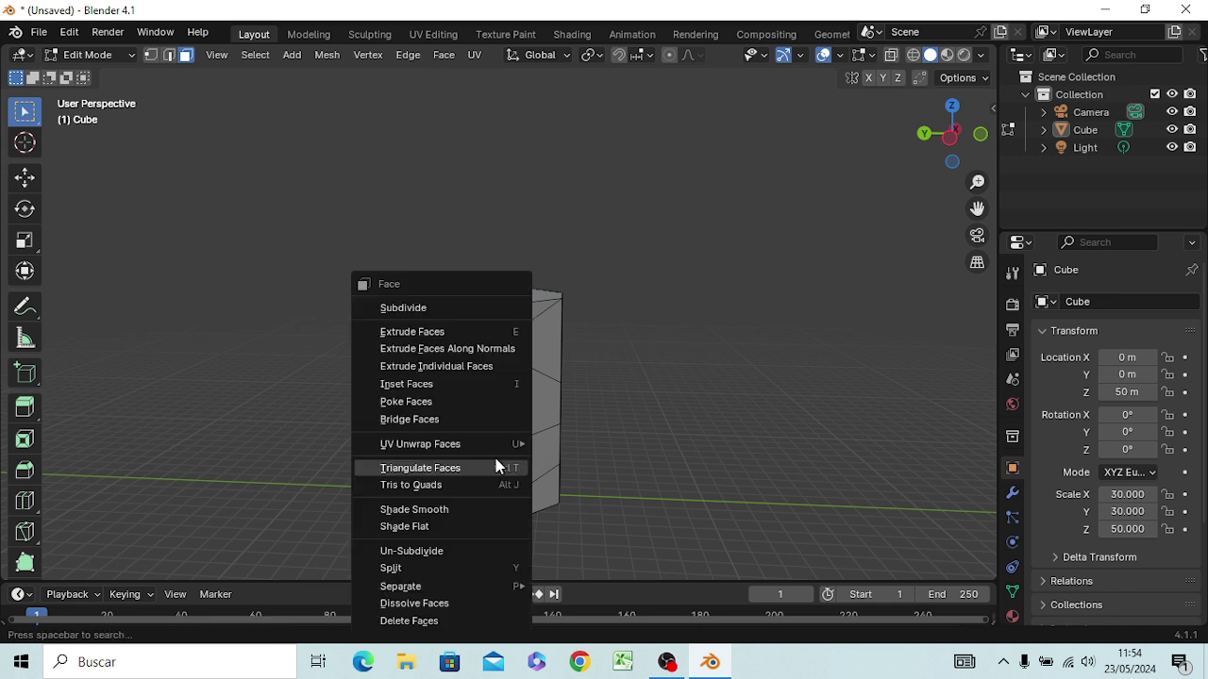
{"action": "right_click", "coordinate": [497, 463]}
{"action": "left_click", "coordinate": [453, 309]}
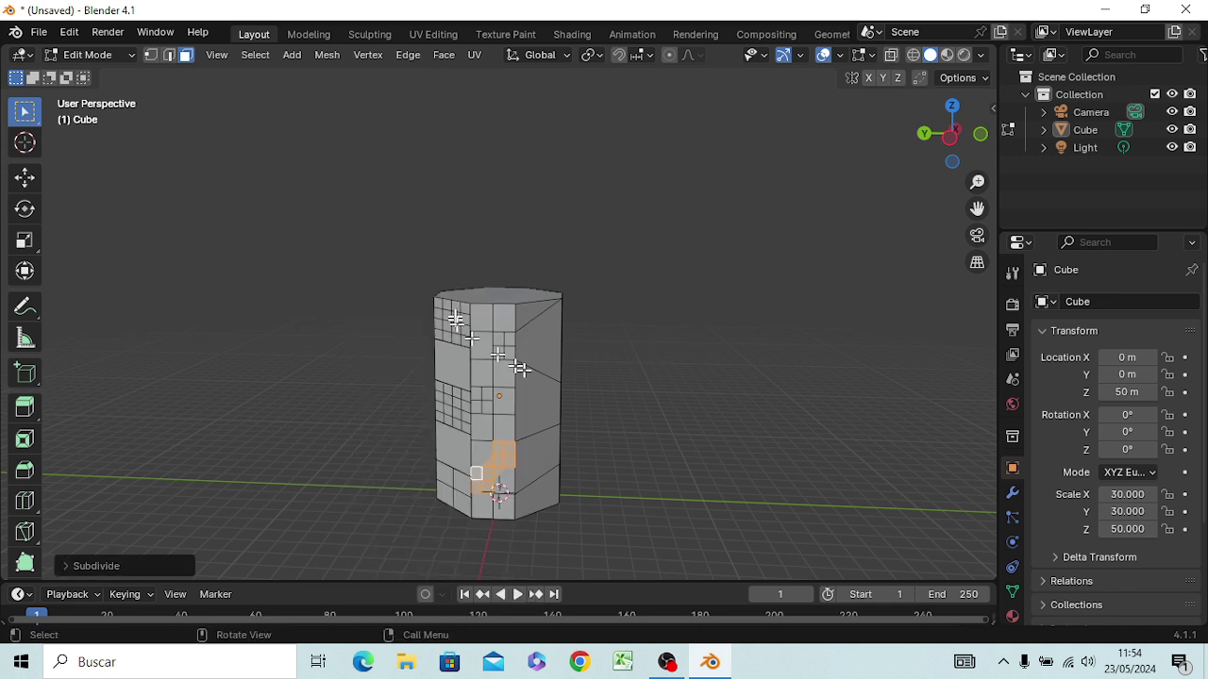
{"action": "left_click", "coordinate": [642, 432]}
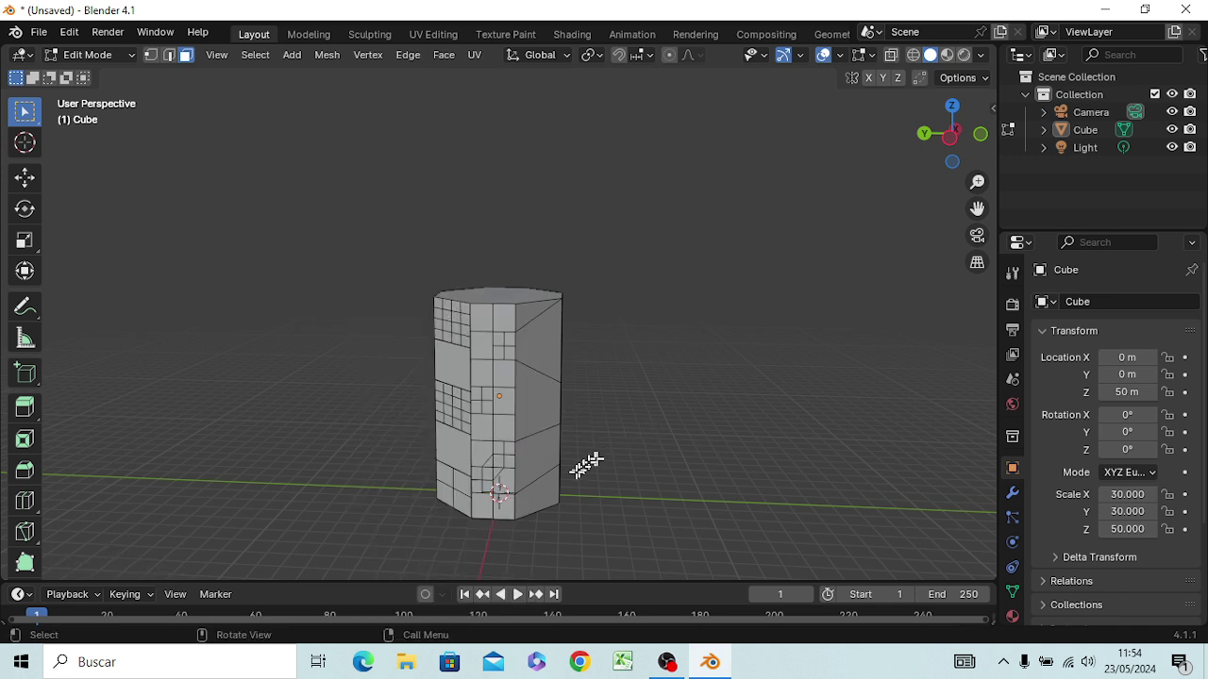
{"action": "left_click", "coordinate": [512, 479], "text": "ctrl"}
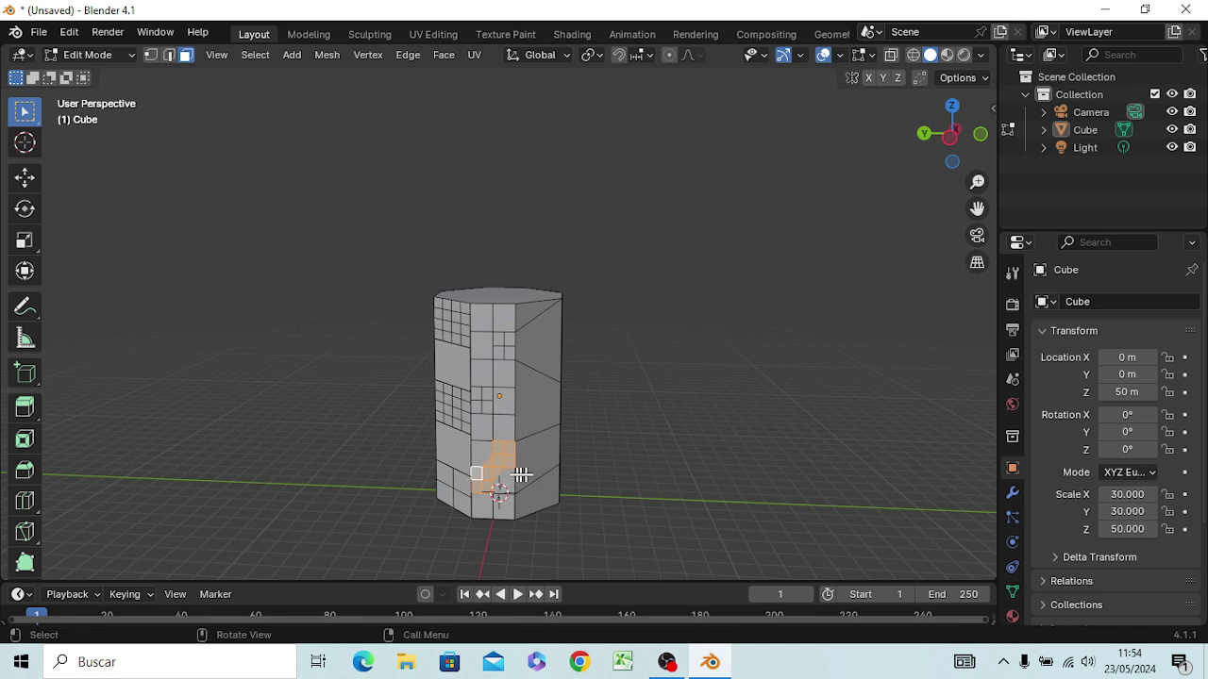
{"action": "left_click", "coordinate": [525, 464], "text": "ctrl"}
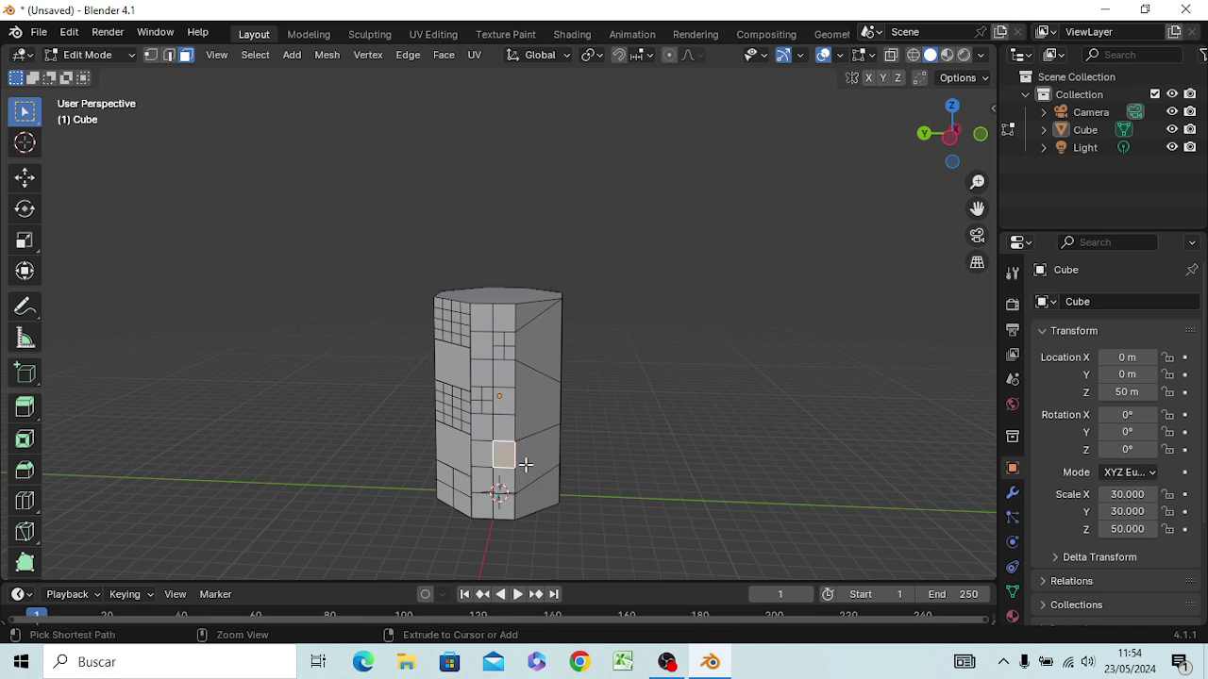
Step: Subdivide the sixth-row face in the right column of the two-column panel into a 2×2 grid
{"action": "left_click", "coordinate": [481, 494], "text": "shift"}
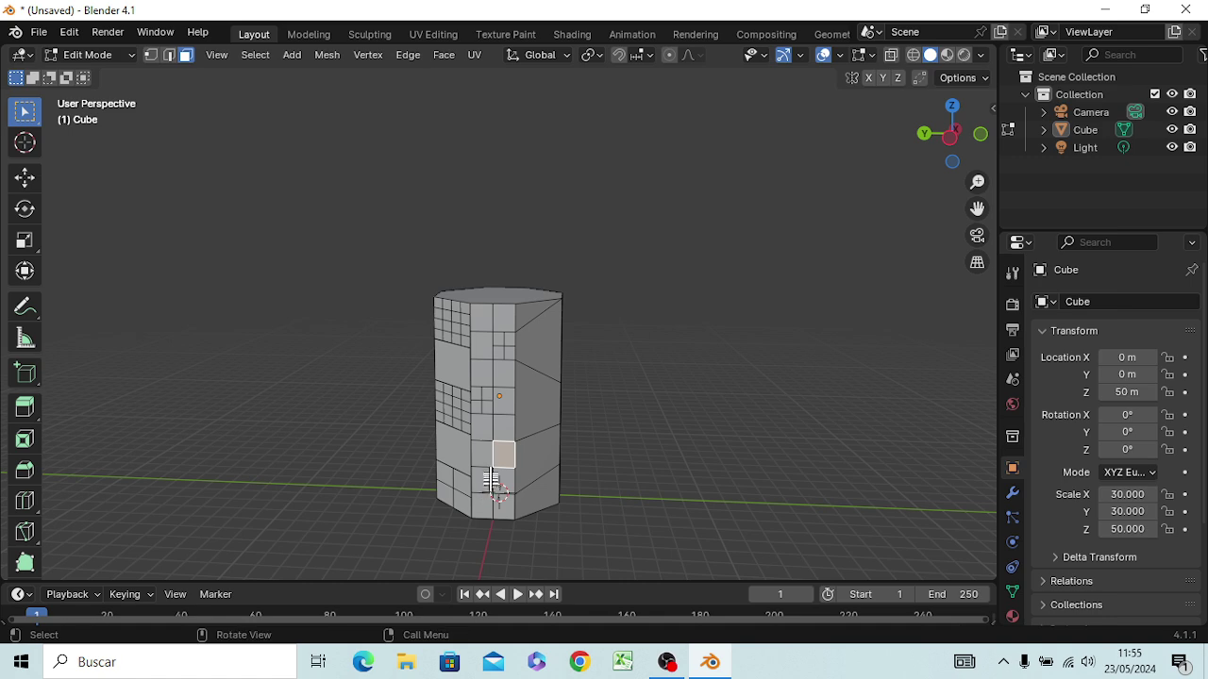
{"action": "right_click", "coordinate": [501, 456]}
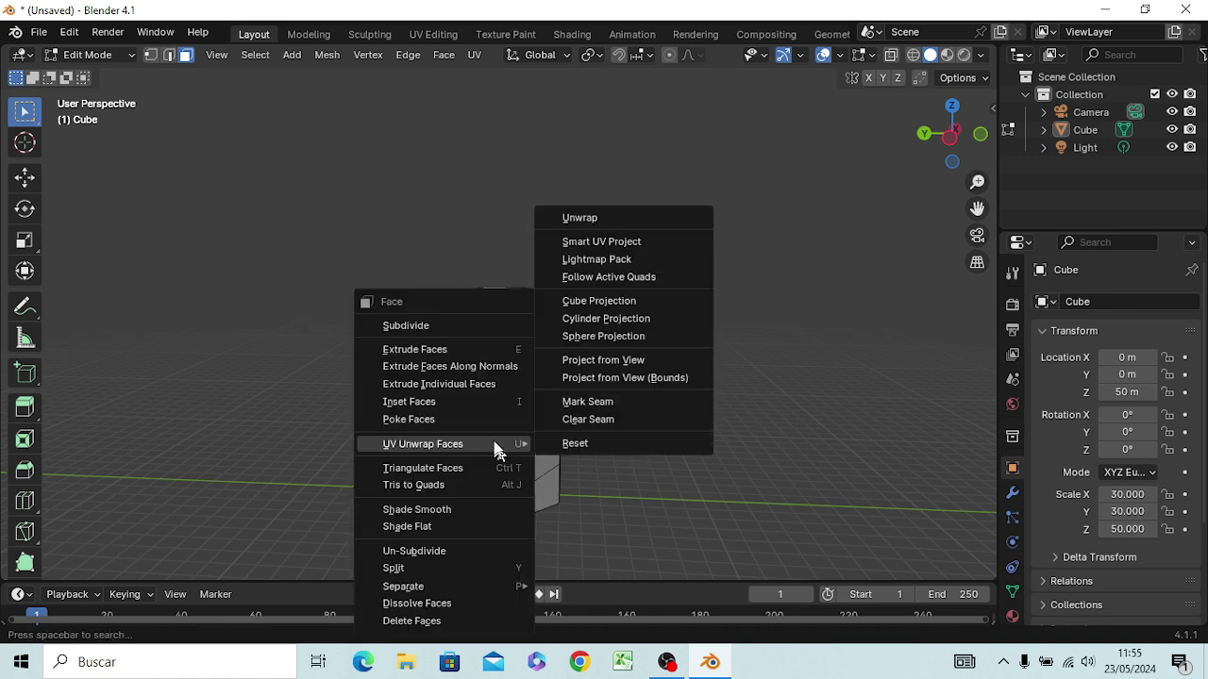
{"action": "left_click", "coordinate": [470, 324]}
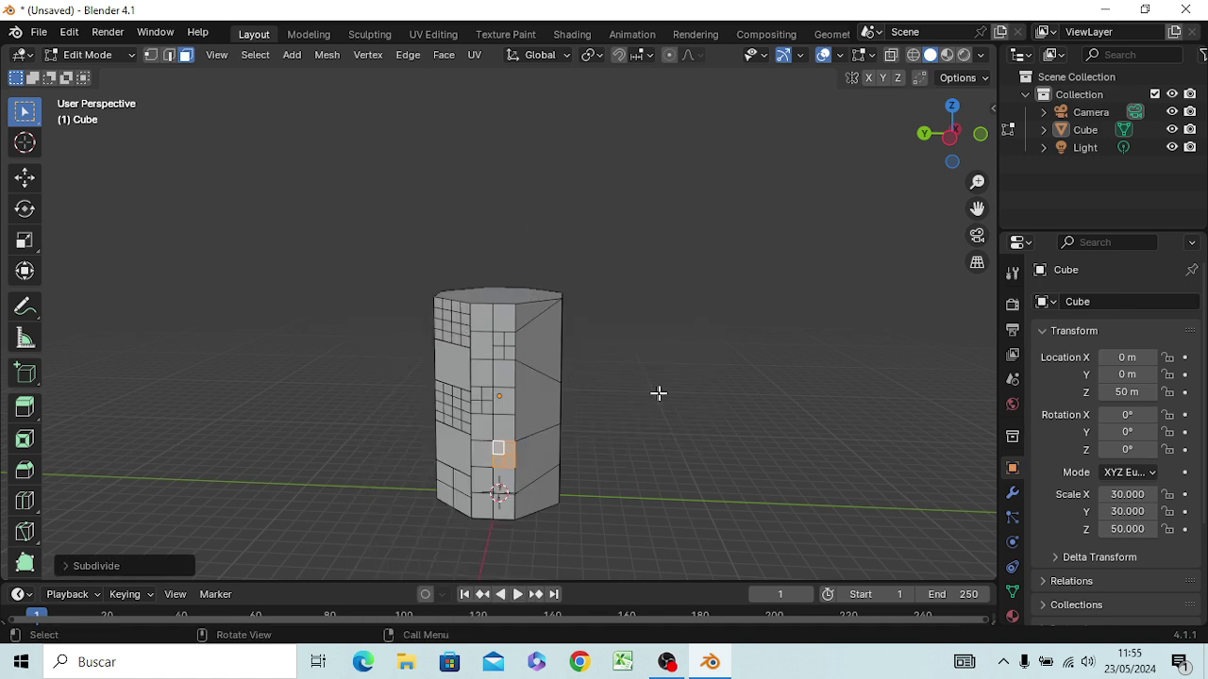
Step: Try to subdivide the middle slanted face of the adjacent panel and the slanted face above it, and undo past their selection
{"action": "middle_click_drag", "start_coordinate": [687, 403], "coordinate": [550, 407]}
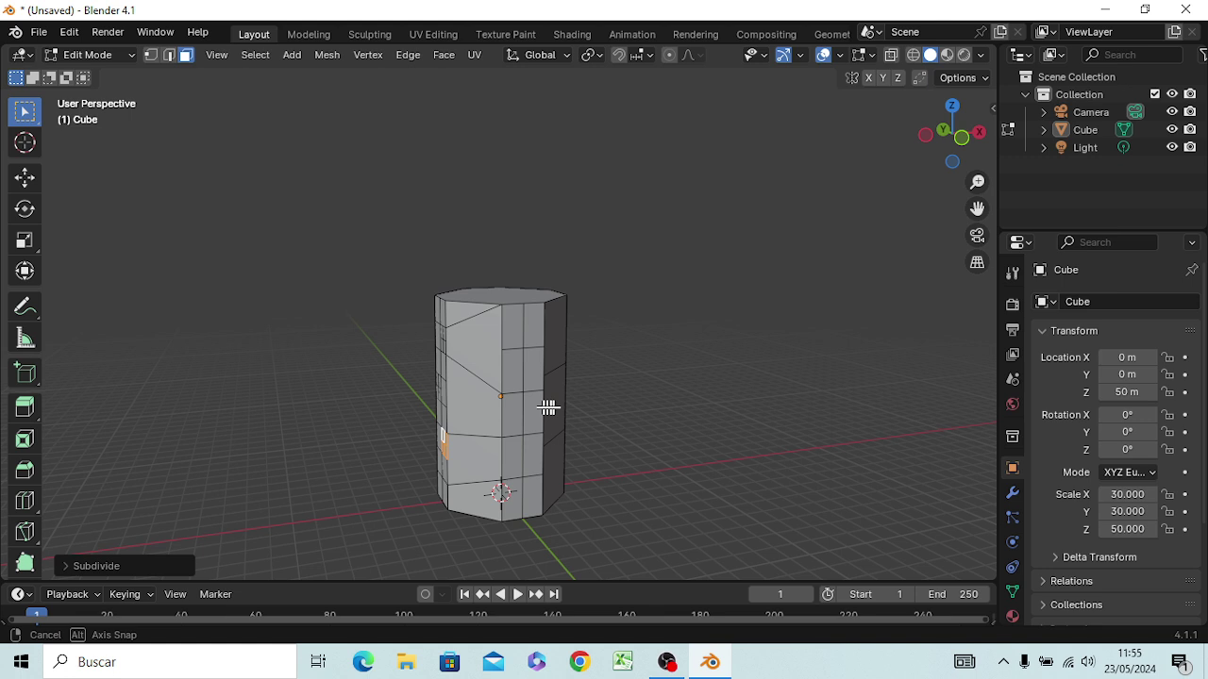
{"action": "left_click", "coordinate": [478, 397]}
{"action": "right_click", "coordinate": [477, 397]}
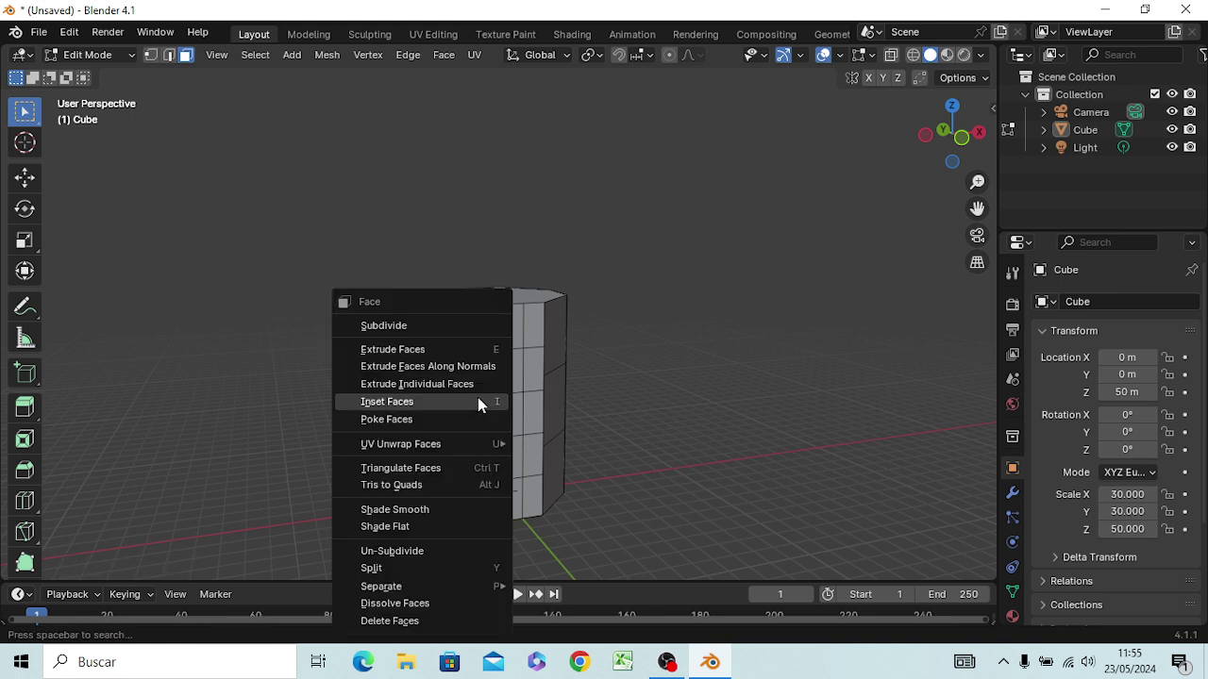
{"action": "left_click", "coordinate": [398, 326]}
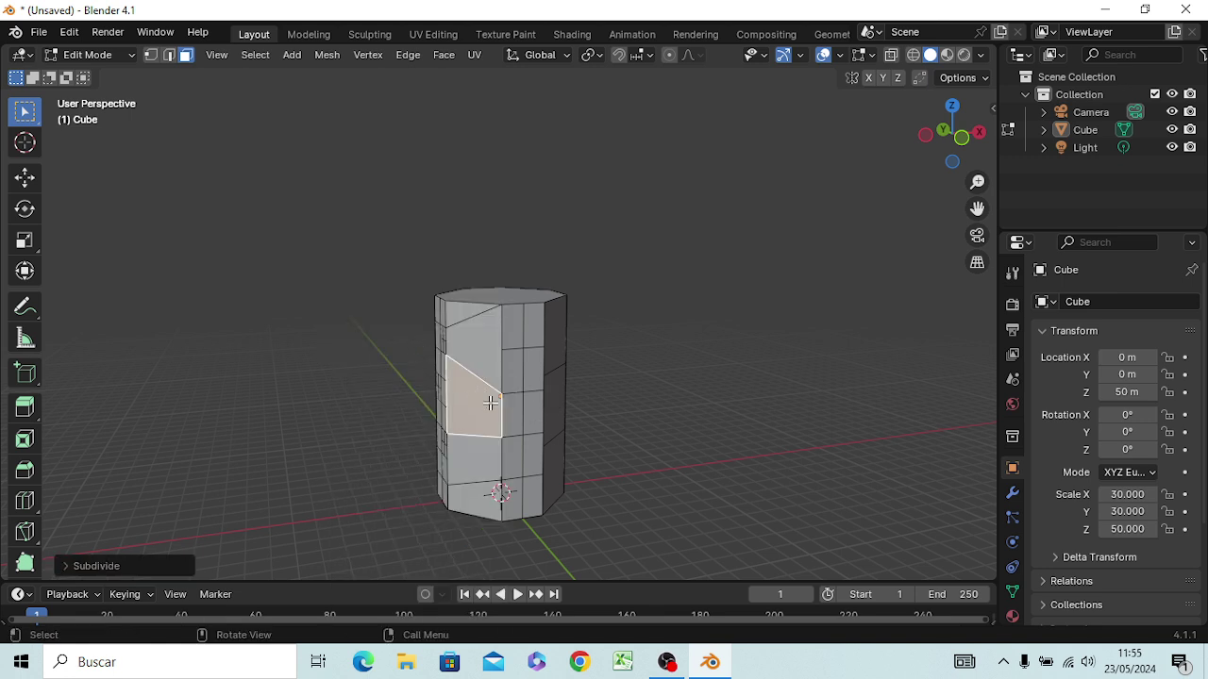
{"action": "left_click", "coordinate": [746, 364]}
{"action": "left_click", "coordinate": [479, 345]}
{"action": "right_click", "coordinate": [480, 345]}
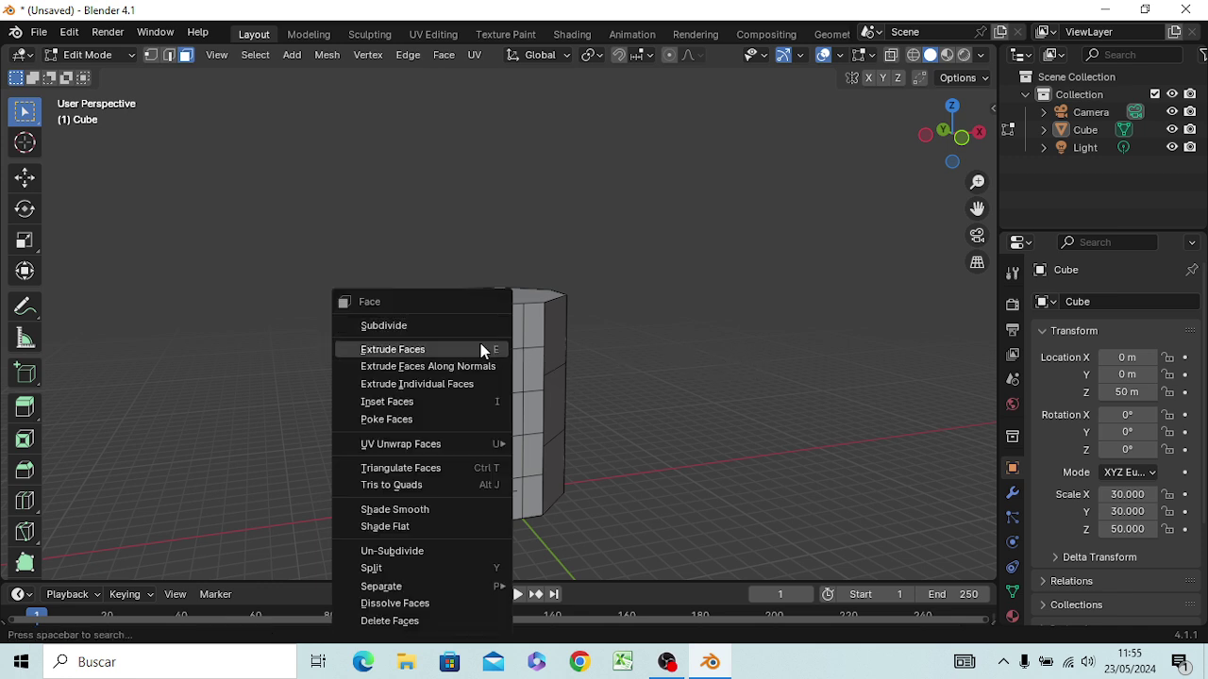
{"action": "left_click", "coordinate": [466, 330]}
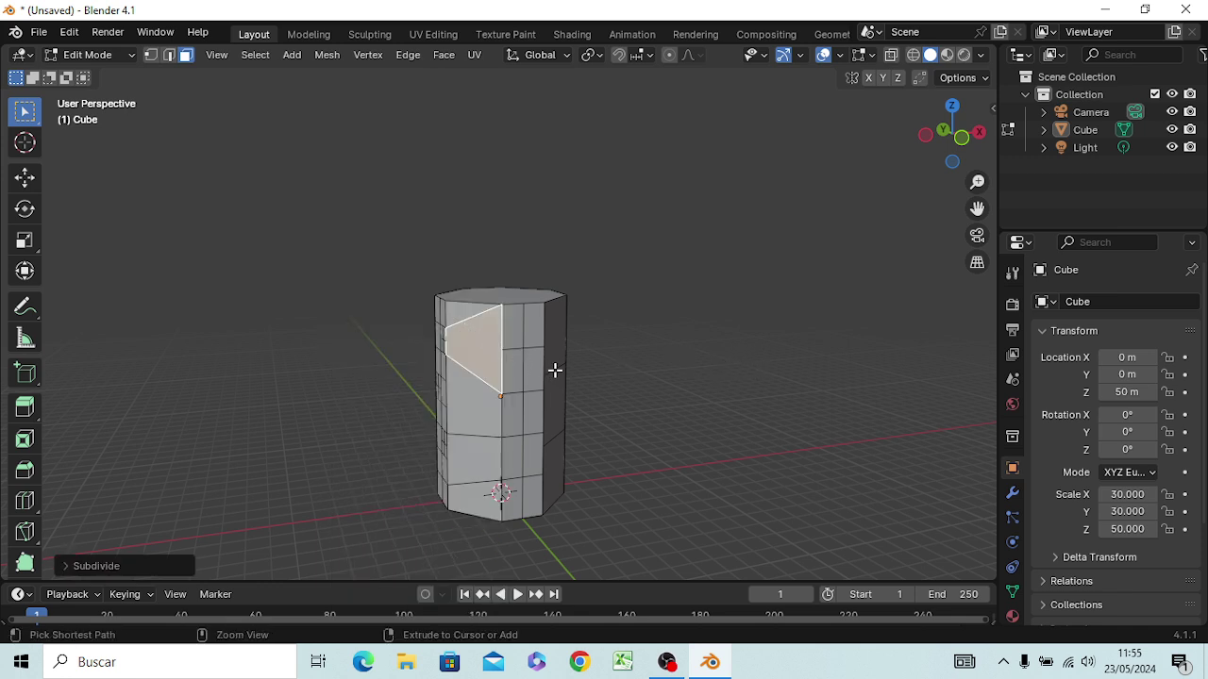
{"action": "key", "text": "ctrl+z"}
{"action": "key", "text": "ctrl+z"}
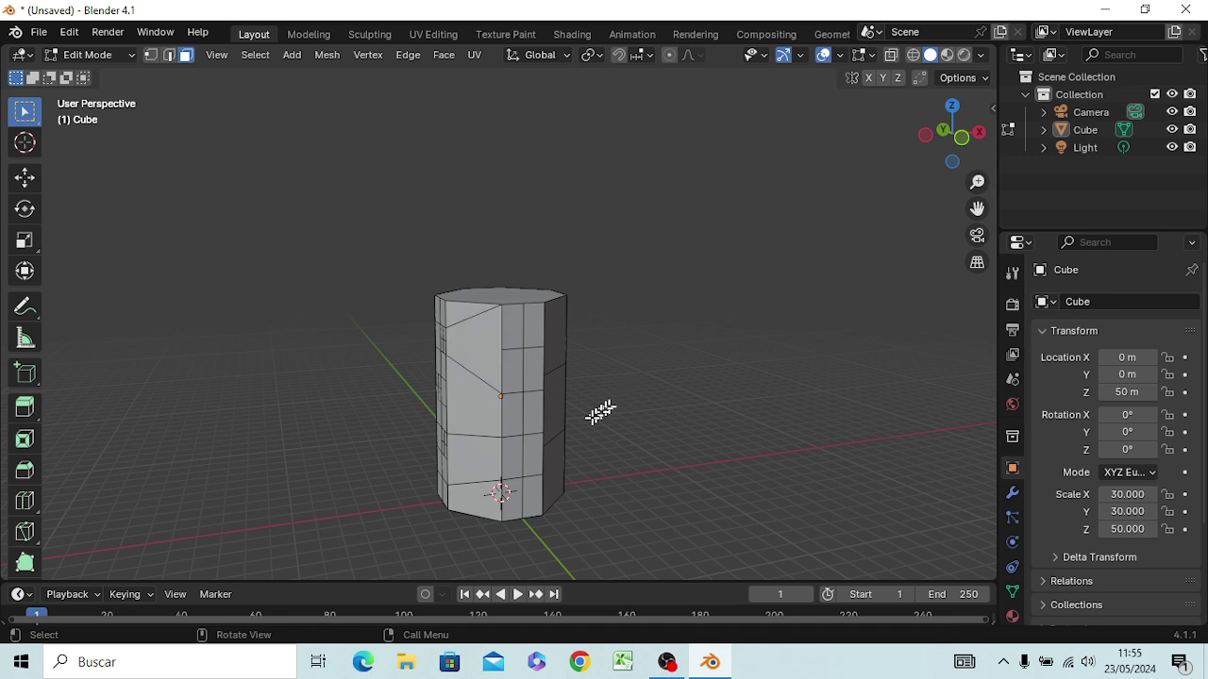
Step: Try subdividing the middle face of the three-face panel and extruding its grid, and undo back to the whole selected face
{"action": "middle_click_drag", "start_coordinate": [618, 407], "coordinate": [507, 399]}
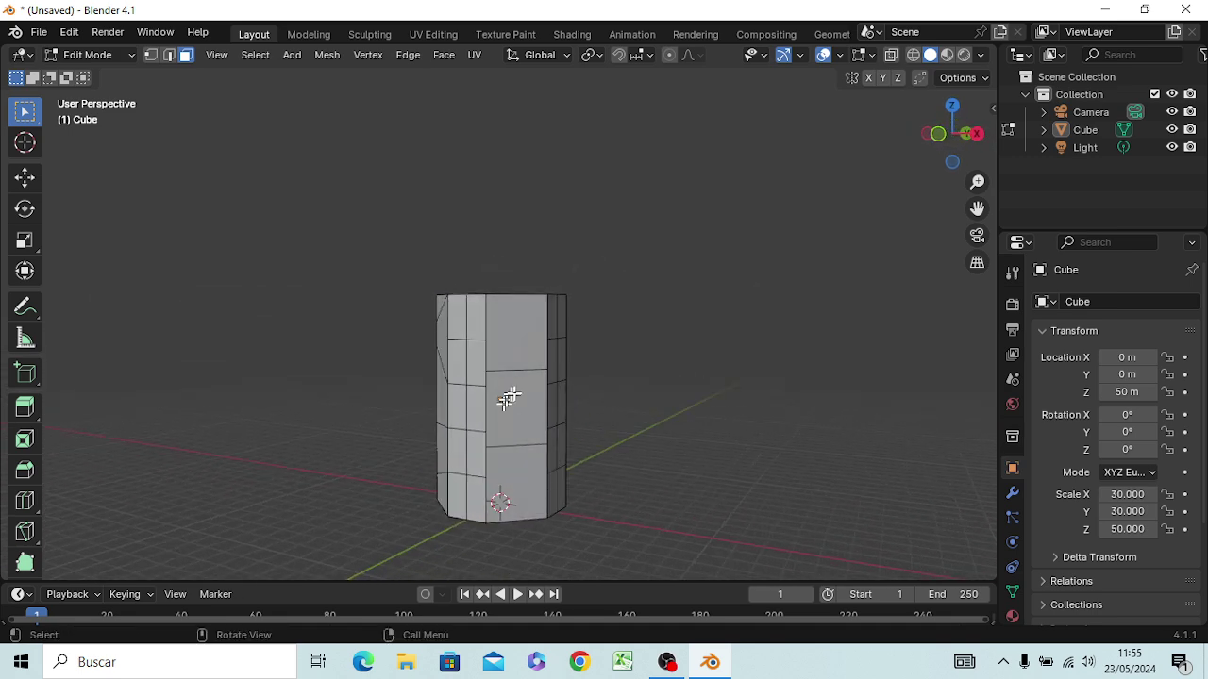
{"action": "left_click", "coordinate": [521, 388]}
{"action": "right_click", "coordinate": [514, 388]}
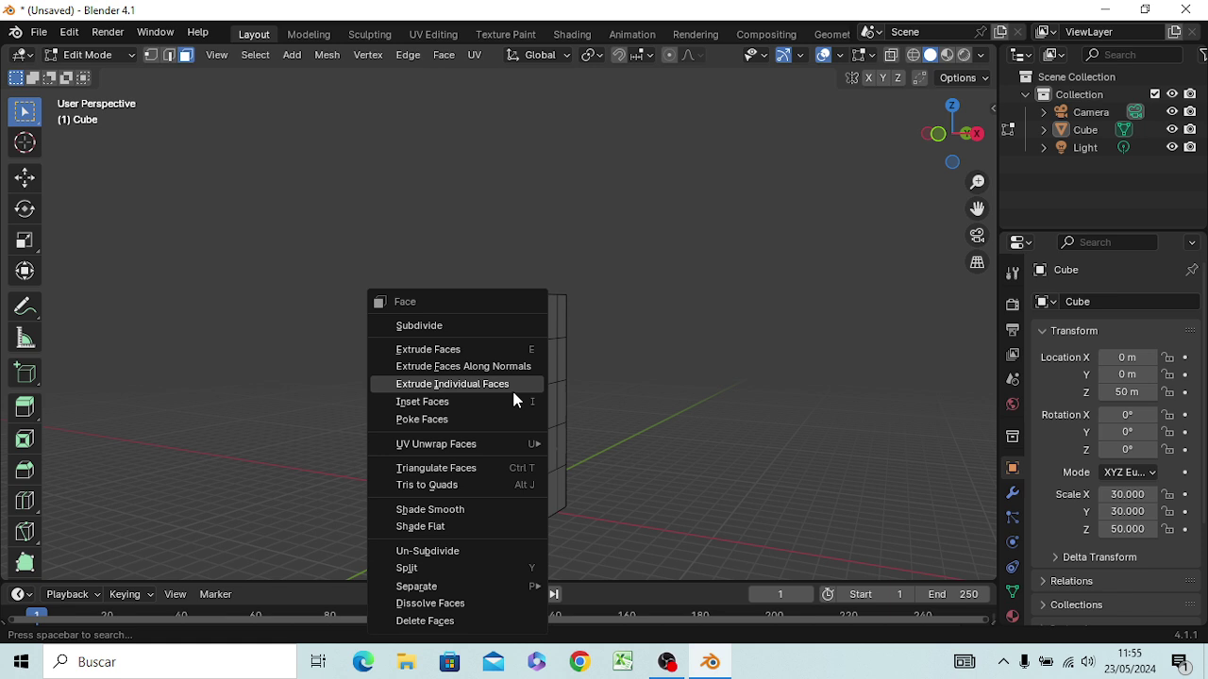
{"action": "left_click", "coordinate": [500, 325]}
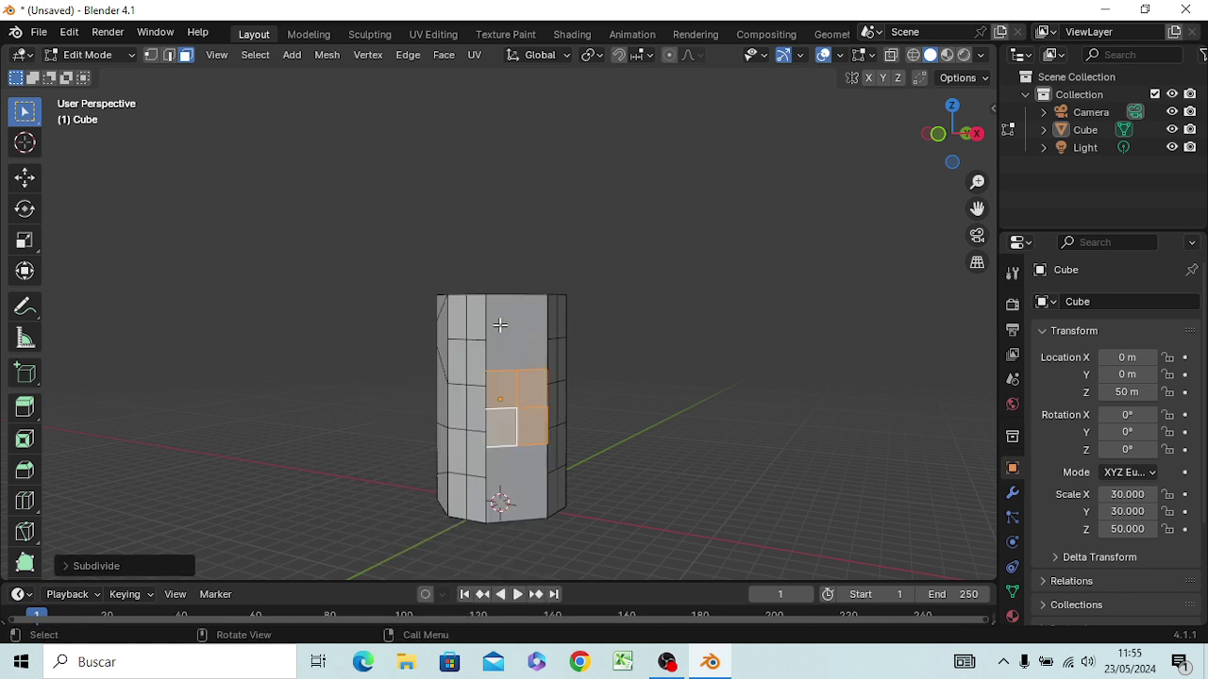
{"action": "right_click", "coordinate": [528, 386]}
{"action": "left_click", "coordinate": [488, 331]}
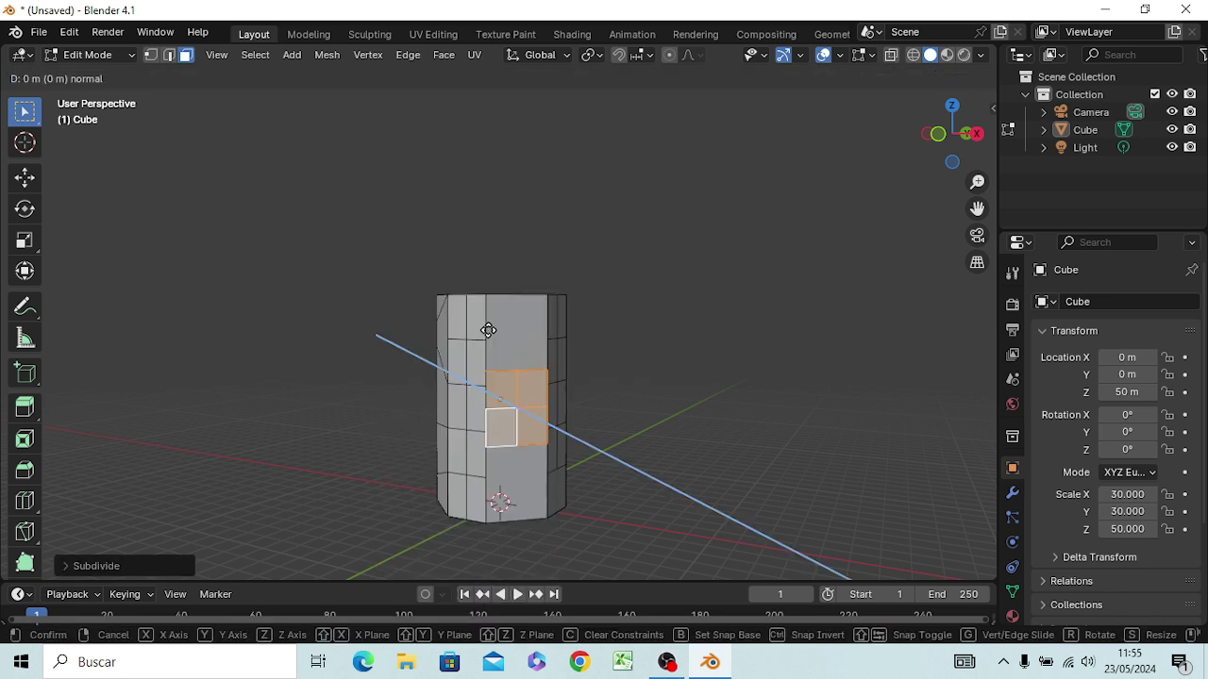
{"action": "left_click", "coordinate": [488, 331]}
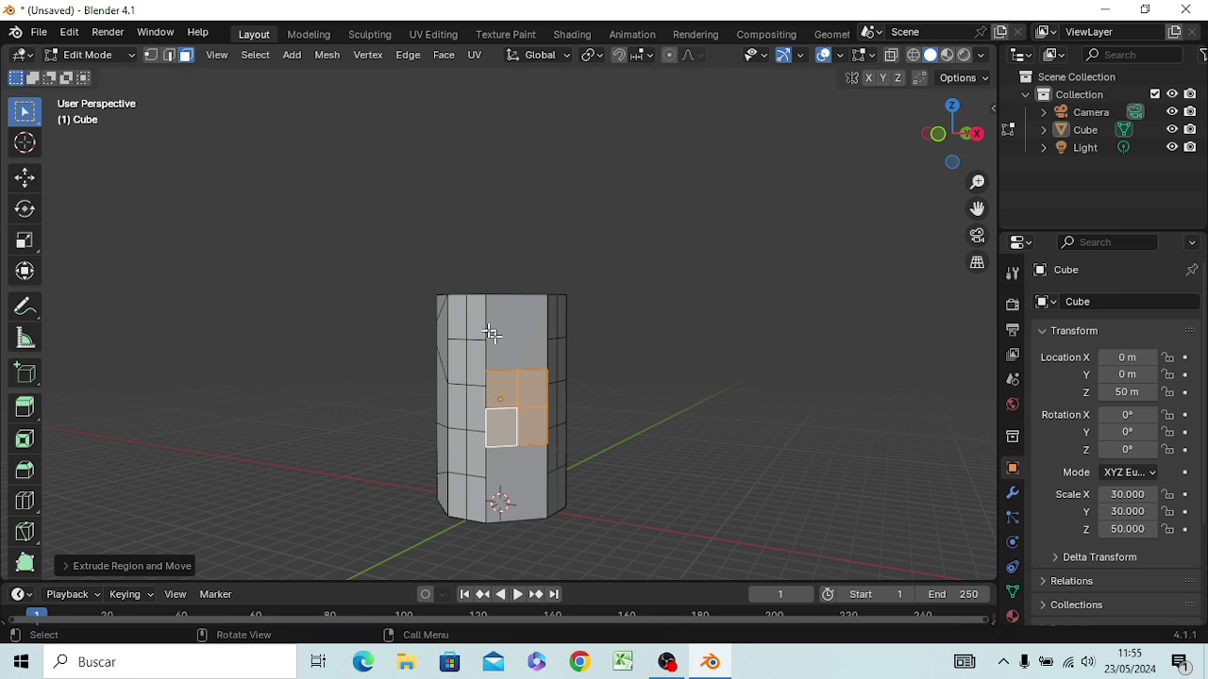
{"action": "key", "text": "ctrl+z"}
{"action": "key", "text": "ctrl+z"}
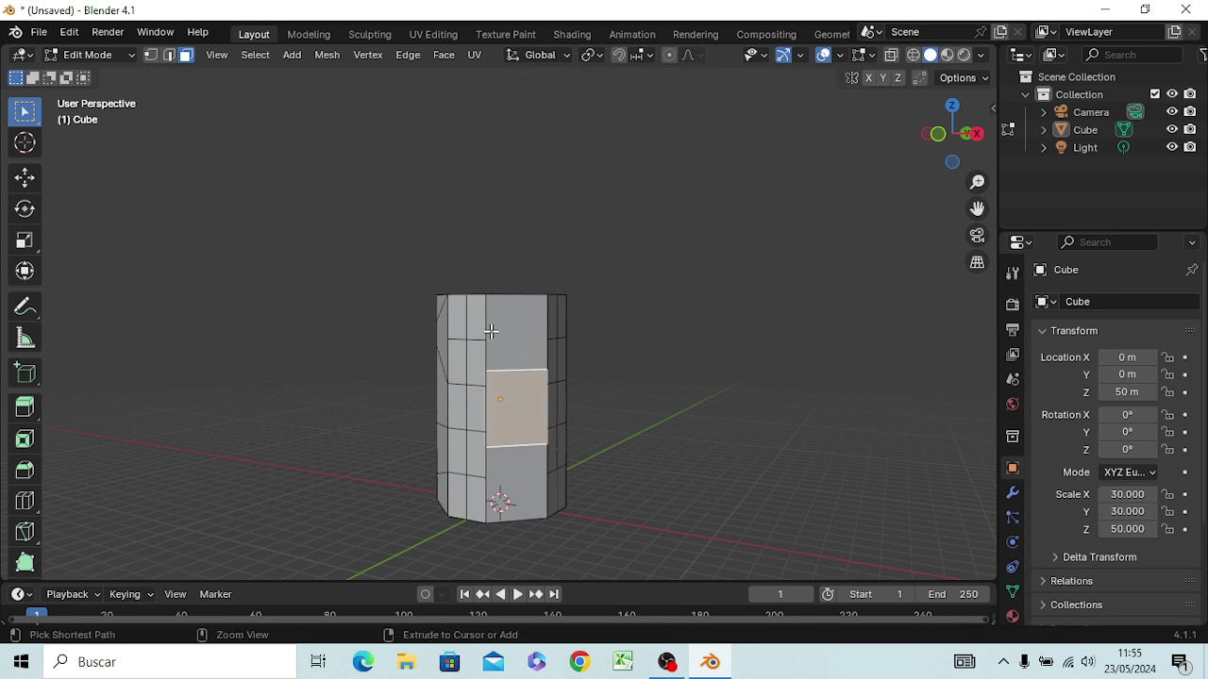
Step: Subdivide the middle face of the three-face panel twice into a 4×4 grid and clear the selection
{"action": "right_click", "coordinate": [500, 433]}
{"action": "left_click", "coordinate": [480, 323]}
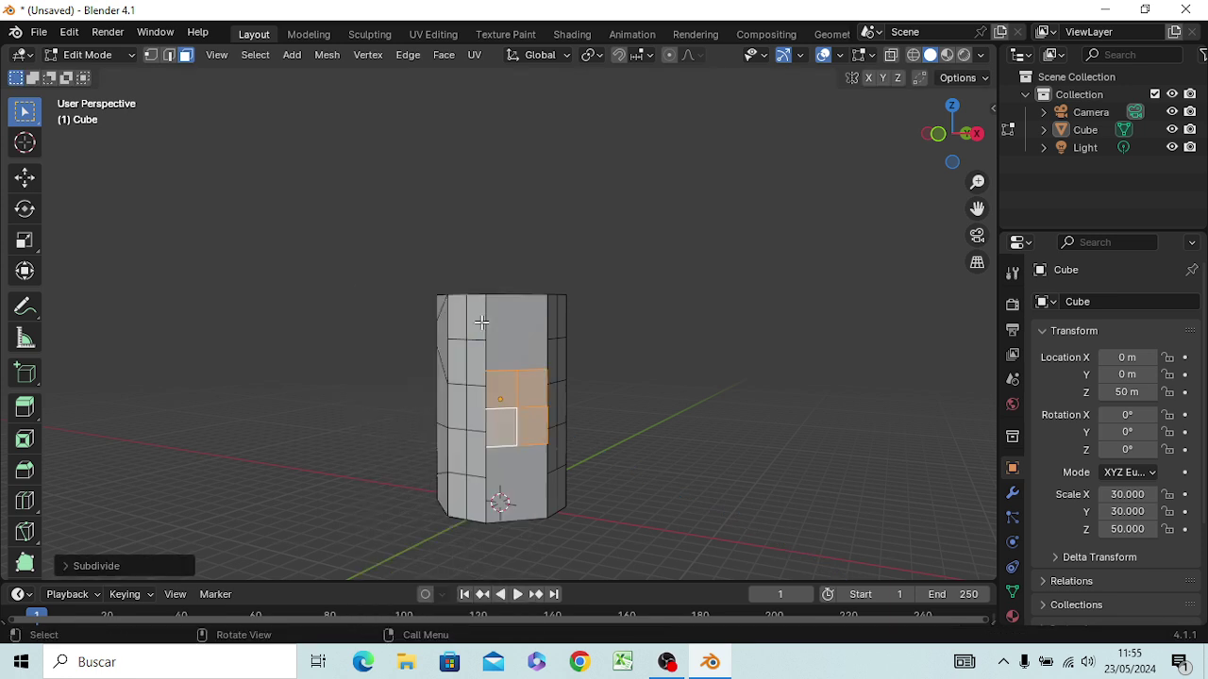
{"action": "right_click", "coordinate": [514, 422]}
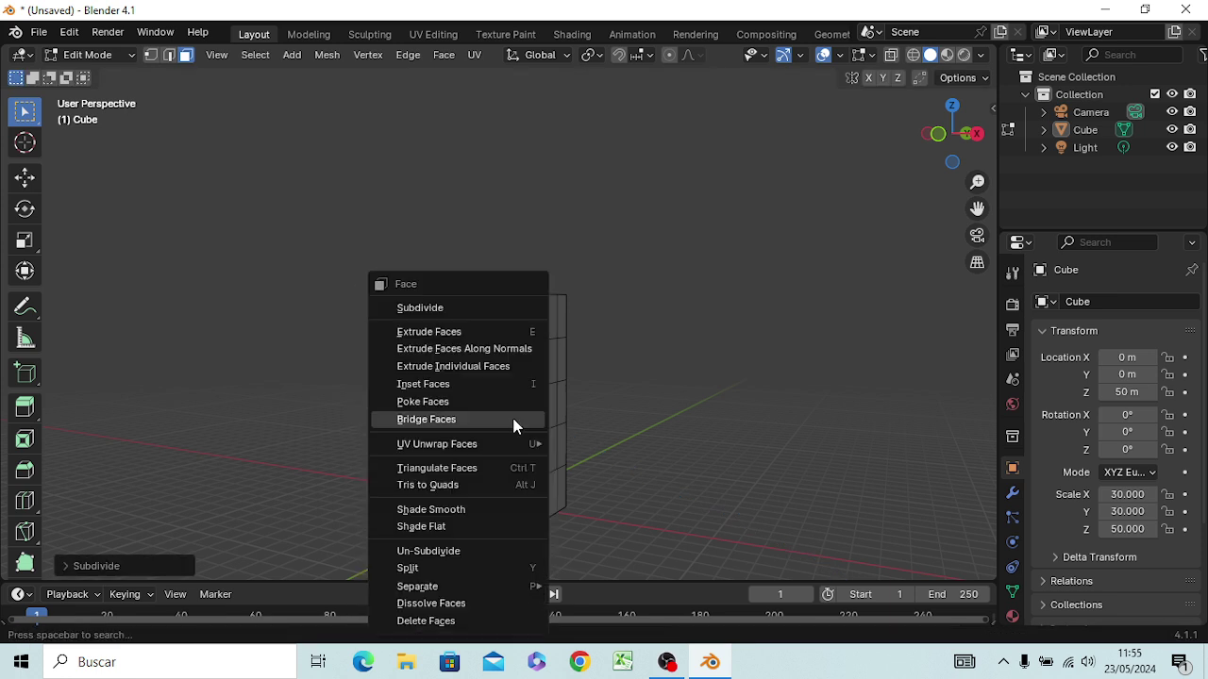
{"action": "left_click", "coordinate": [479, 317]}
{"action": "left_click", "coordinate": [640, 423]}
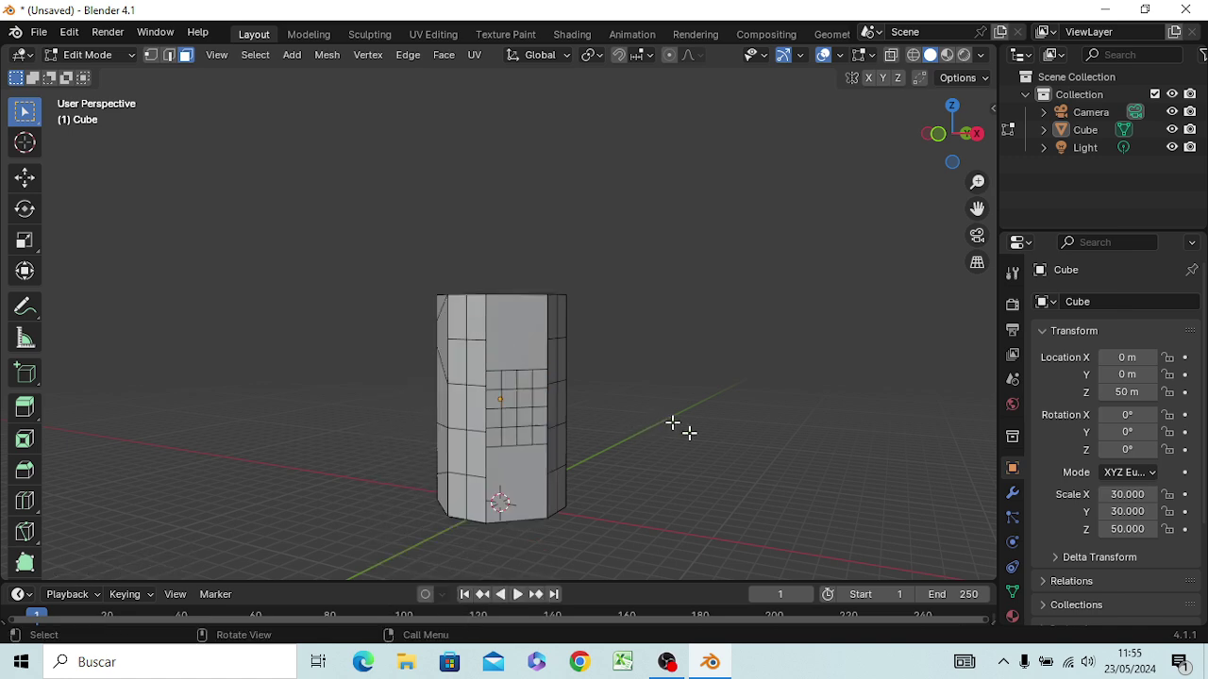
Step: Try to add a loop cut down the panel with slanted edges, and clear the selection
{"action": "middle_click_drag", "start_coordinate": [682, 425], "coordinate": [864, 429]}
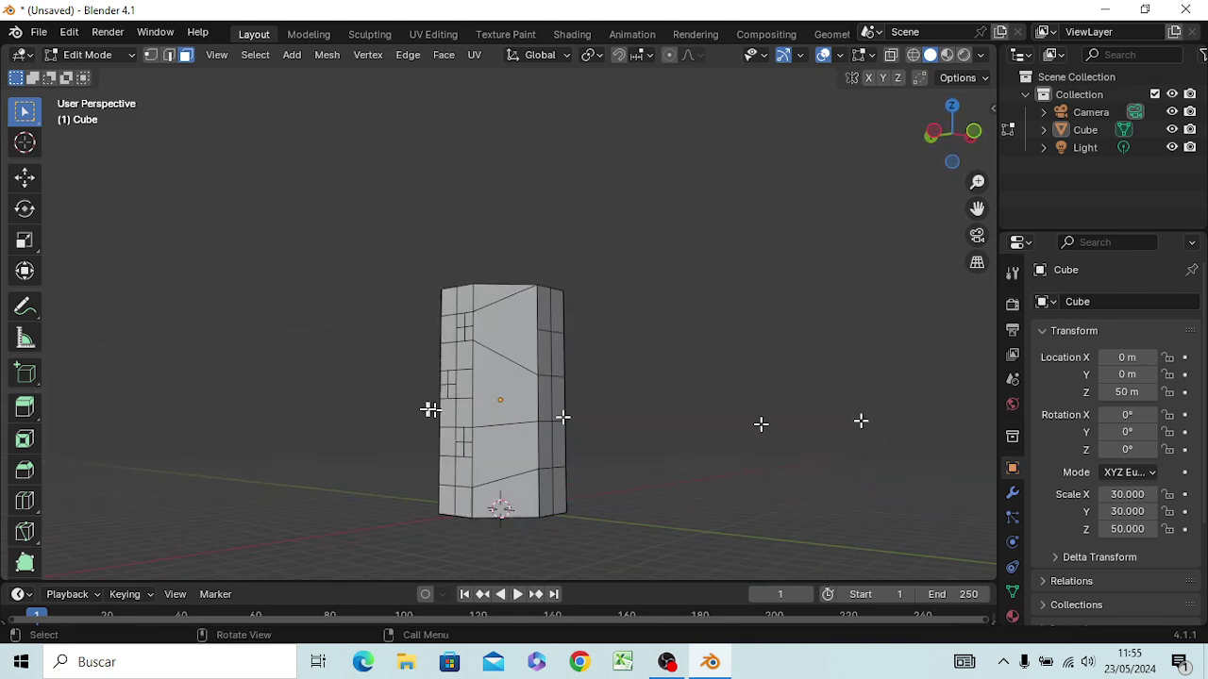
{"action": "left_click", "coordinate": [498, 386]}
{"action": "key", "text": "ctrl+r"}
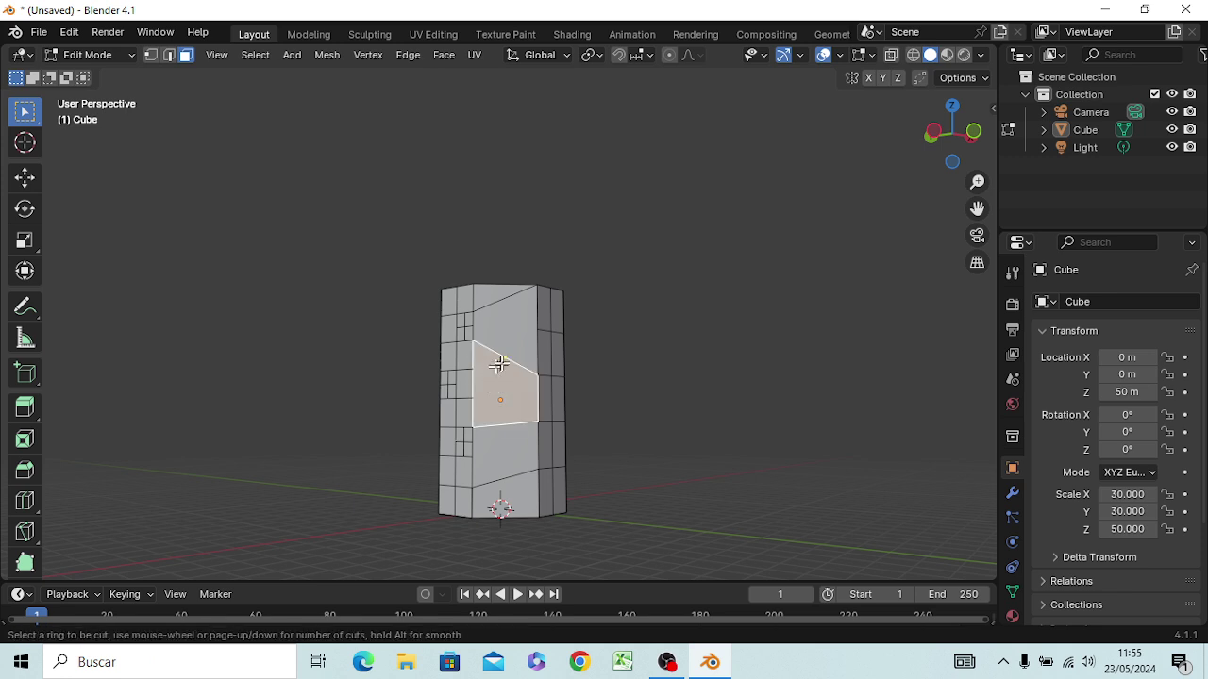
{"action": "left_click", "coordinate": [504, 285]}
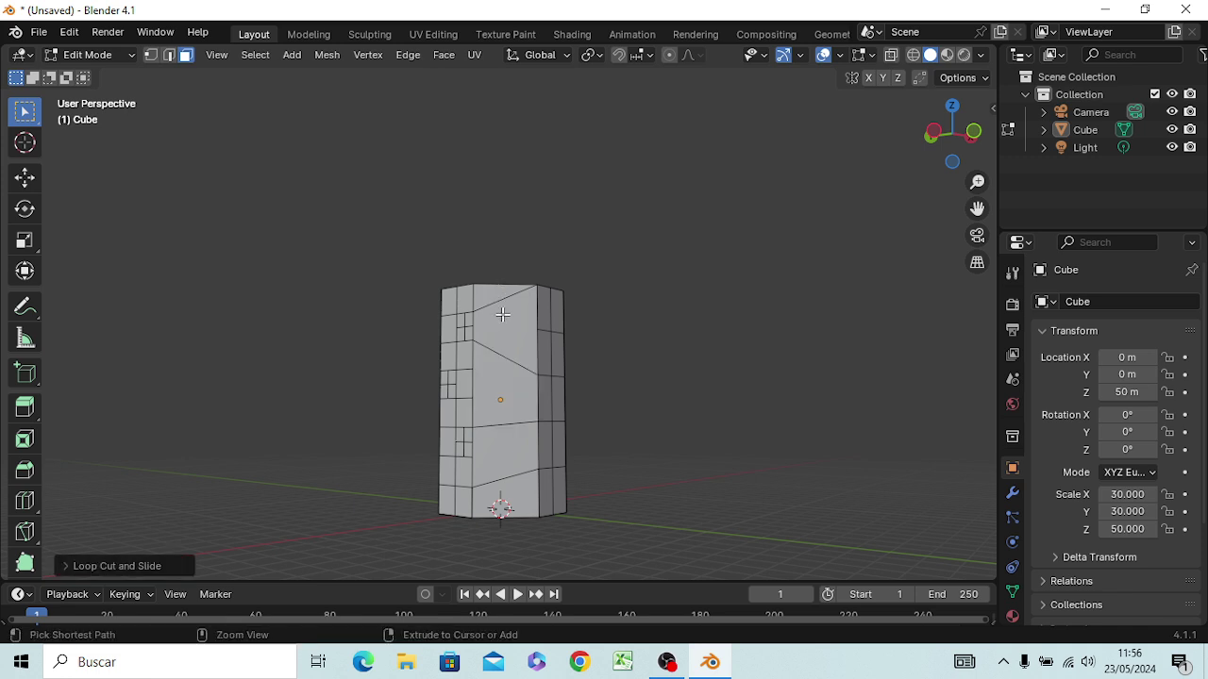
{"action": "left_click", "coordinate": [505, 313]}
{"action": "left_click", "coordinate": [672, 346]}
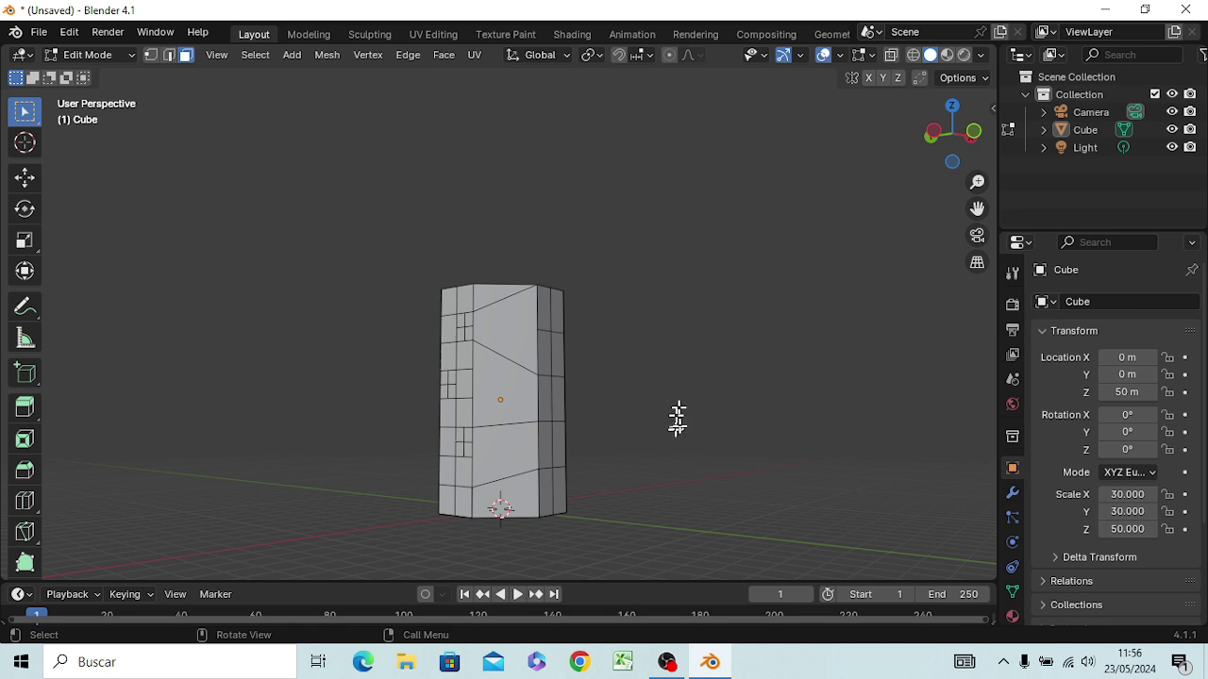
Step: Examine the octagonal column's subdivided side panels all around, from above and from below
{"action": "middle_click_drag", "start_coordinate": [691, 430], "coordinate": [632, 488]}
{"action": "scroll", "coordinate": [633, 477], "scroll_direction": "up", "scroll_amount": 5}
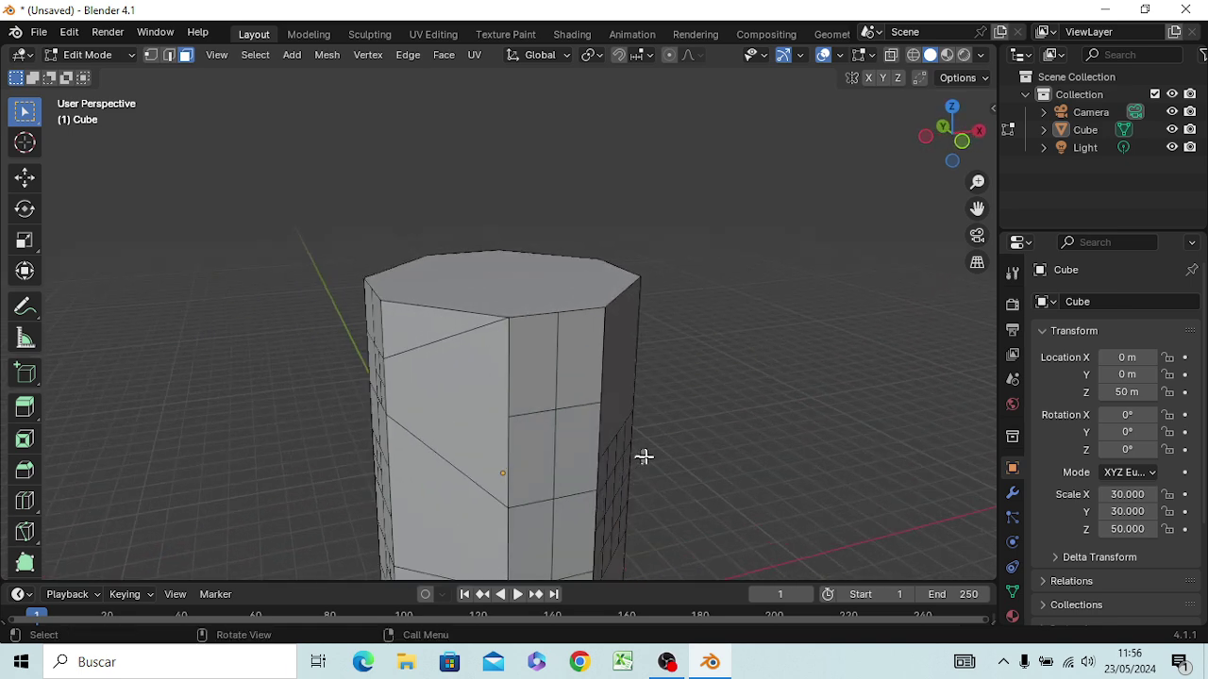
{"action": "middle_click_drag", "start_coordinate": [761, 453], "coordinate": [545, 334]}
{"action": "scroll", "coordinate": [550, 334], "scroll_direction": "down", "scroll_amount": 5}
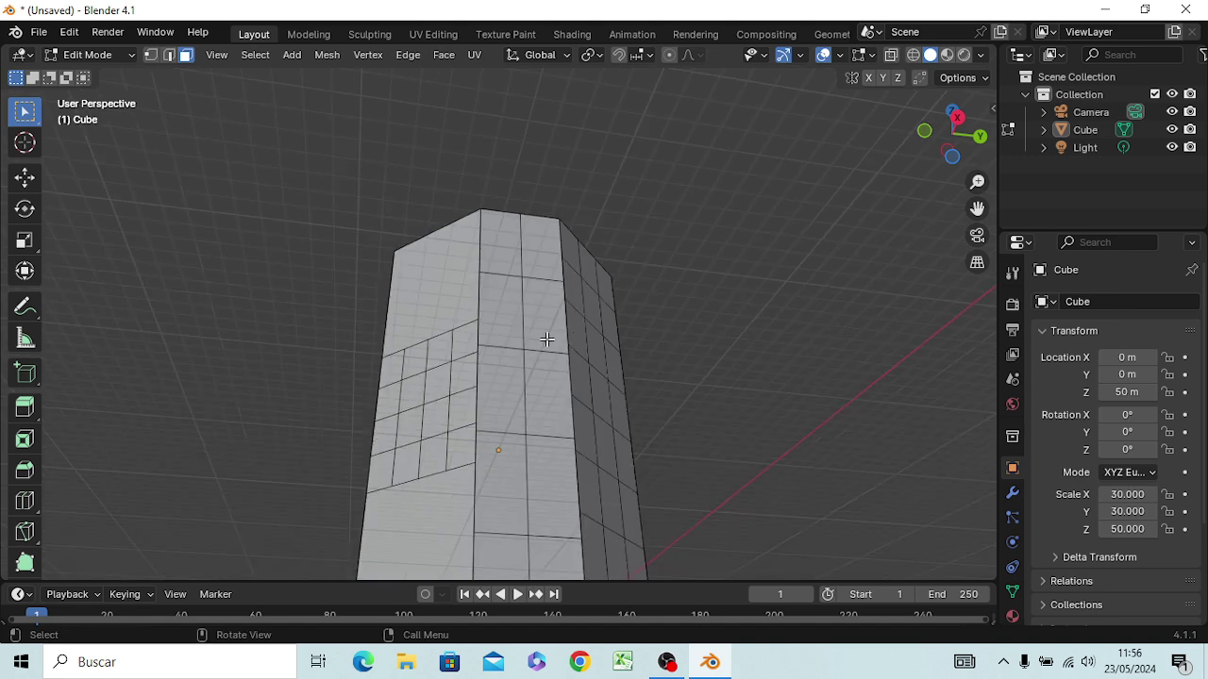
{"action": "middle_click_drag", "start_coordinate": [580, 386], "coordinate": [450, 469]}
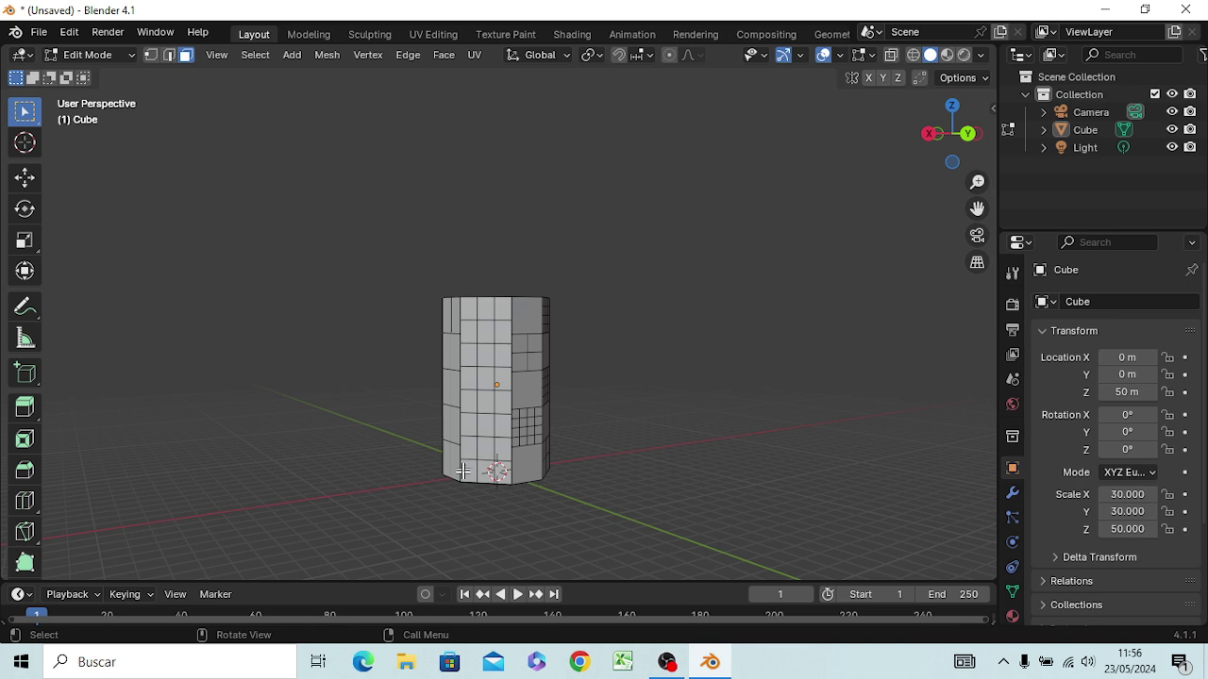
Step: Extrude the bottom face in the front panel's -X column about 10 m outward along the Y axis
{"action": "key", "text": "KP_1"}
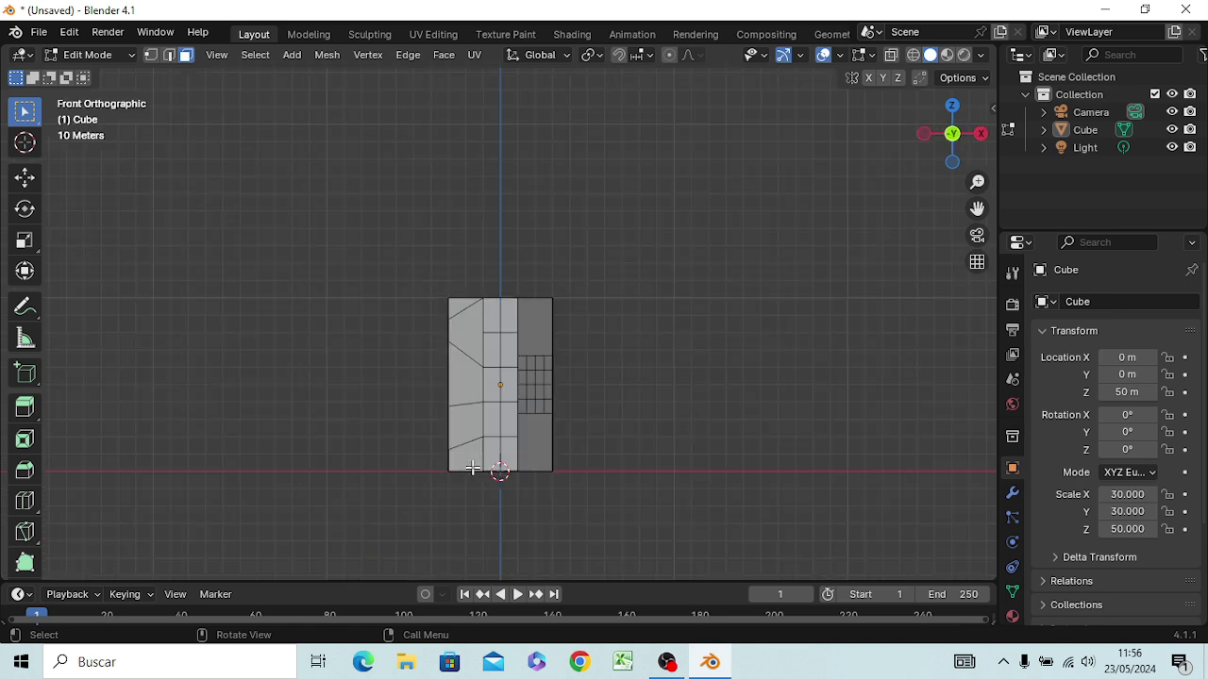
{"action": "scroll", "coordinate": [472, 482], "scroll_direction": "up", "scroll_amount": 3}
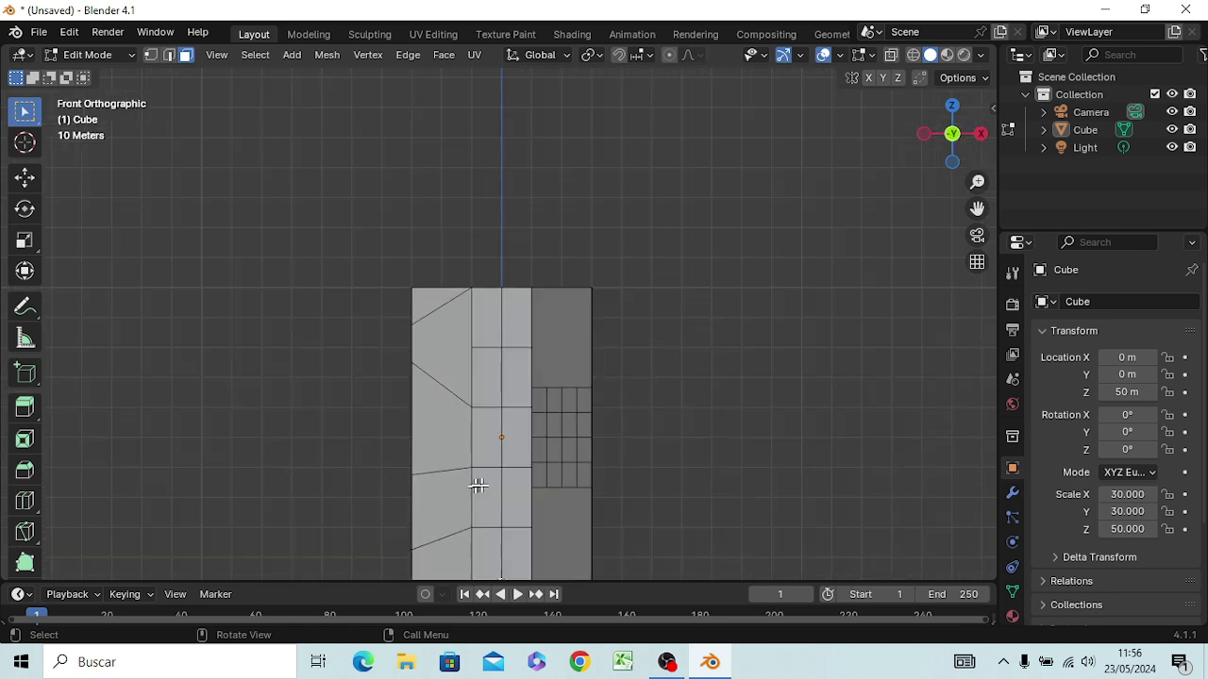
{"action": "mouse_move", "coordinate": [688, 480]}
{"action": "middle_mouse_down"}
{"action": "mouse_move", "coordinate": [704, 466]}
{"action": "mouse_move", "coordinate": [696, 453]}
{"action": "mouse_move", "coordinate": [694, 476]}
{"action": "middle_mouse_up"}
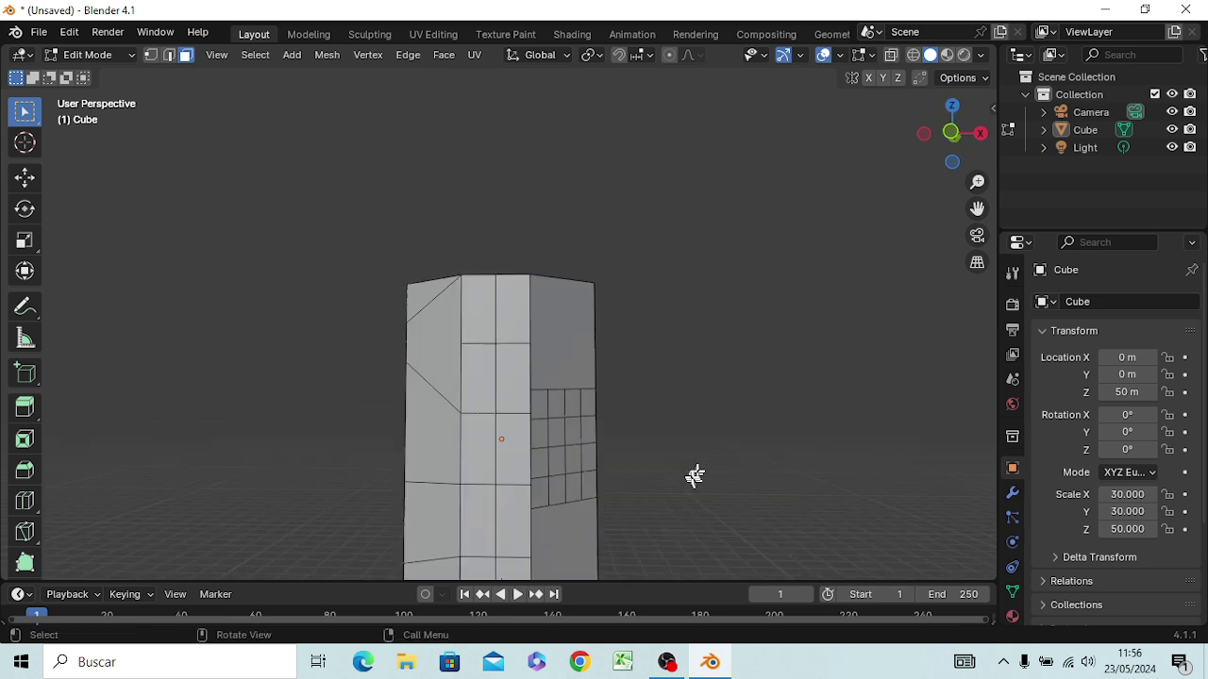
{"action": "key", "text": "KP_1"}
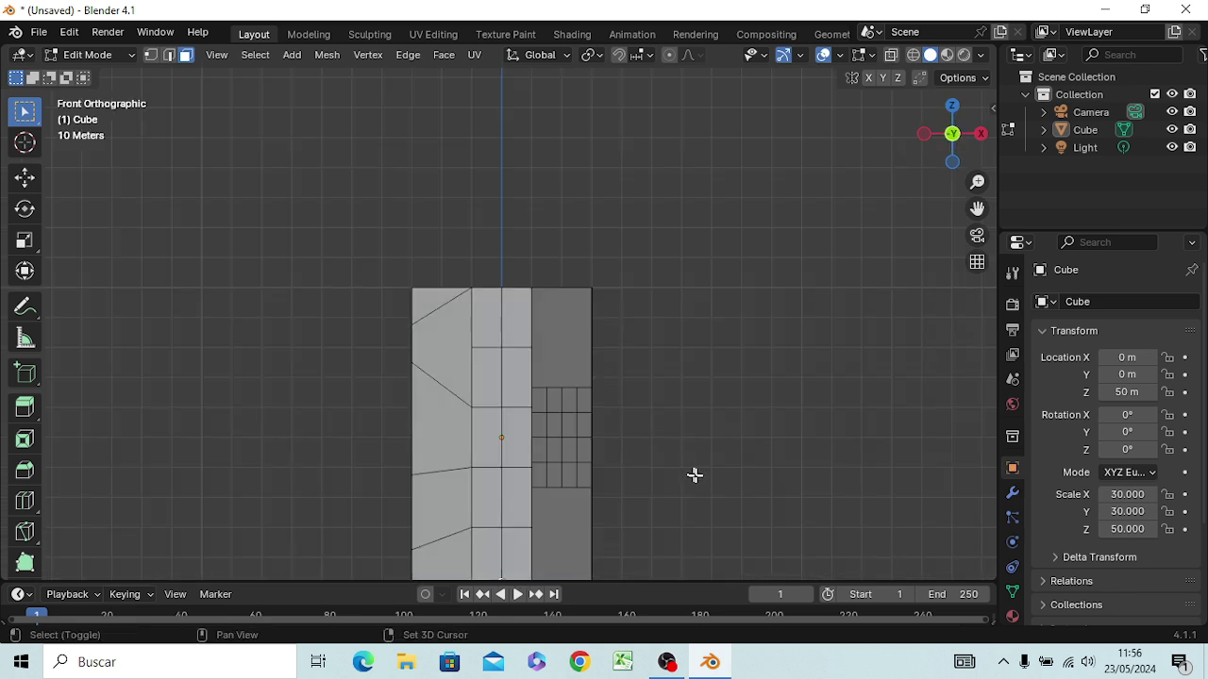
{"action": "middle_click_drag", "start_coordinate": [685, 475], "coordinate": [683, 296], "text": "shift"}
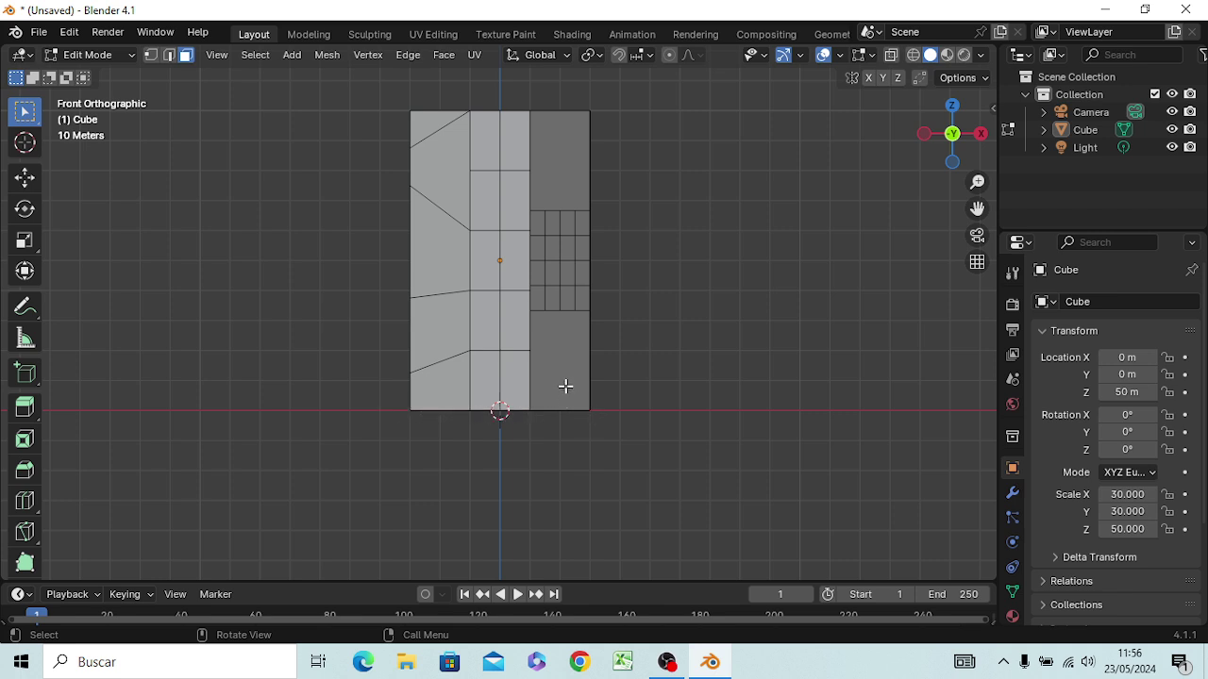
{"action": "left_click", "coordinate": [486, 396]}
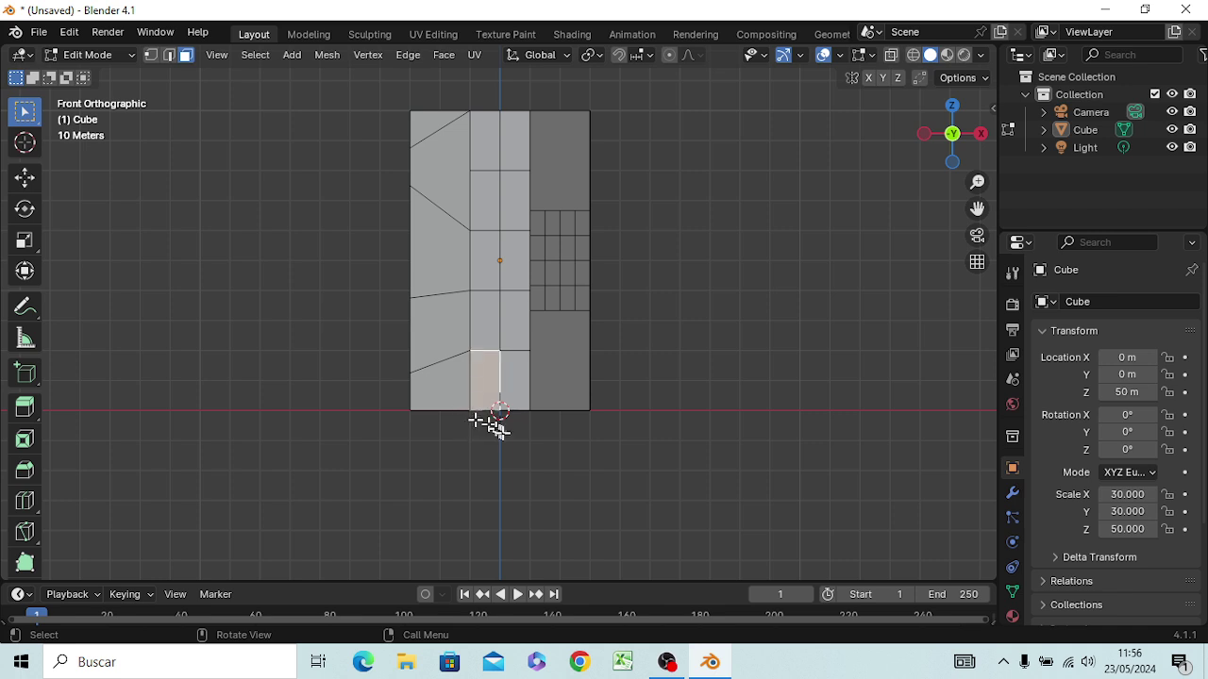
{"action": "scroll", "coordinate": [500, 441], "scroll_direction": "up", "scroll_amount": 1}
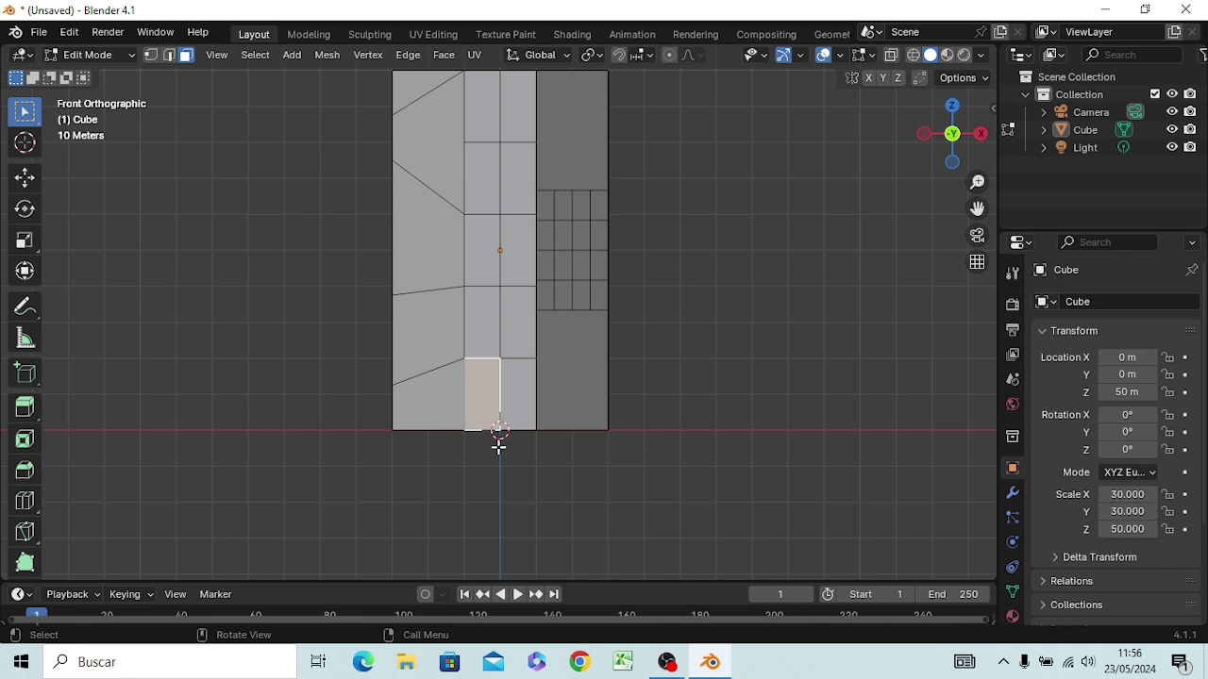
{"action": "key", "text": "KP_3"}
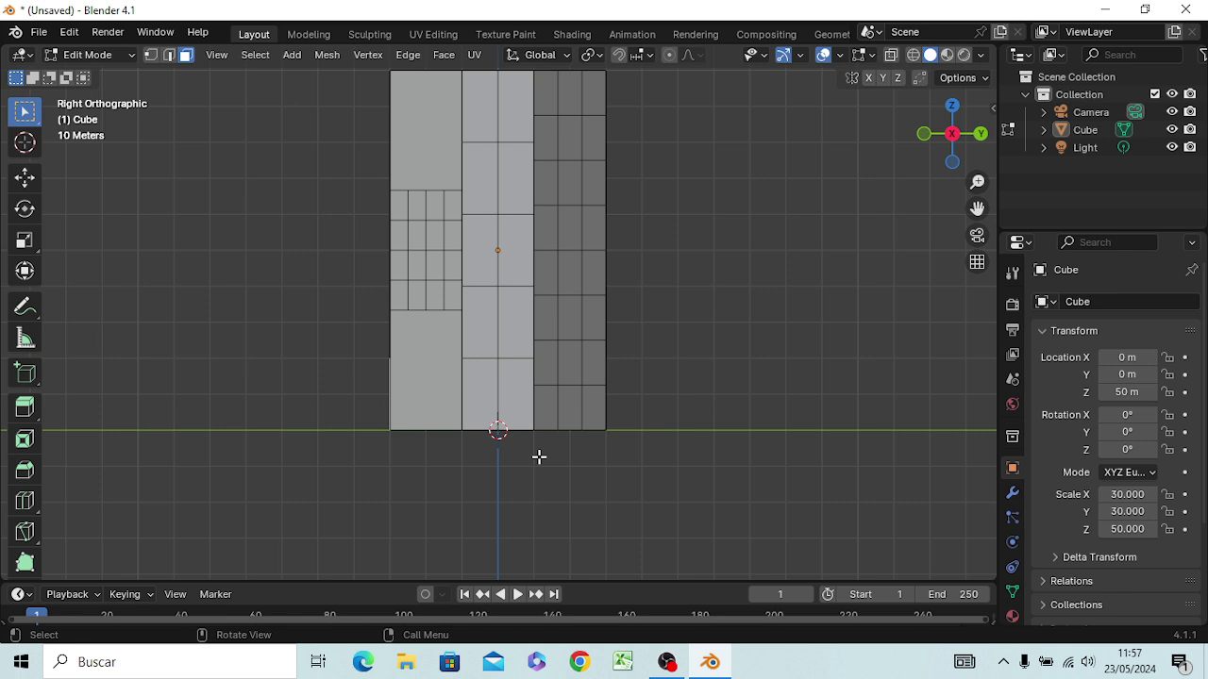
{"action": "key", "text": "e"}
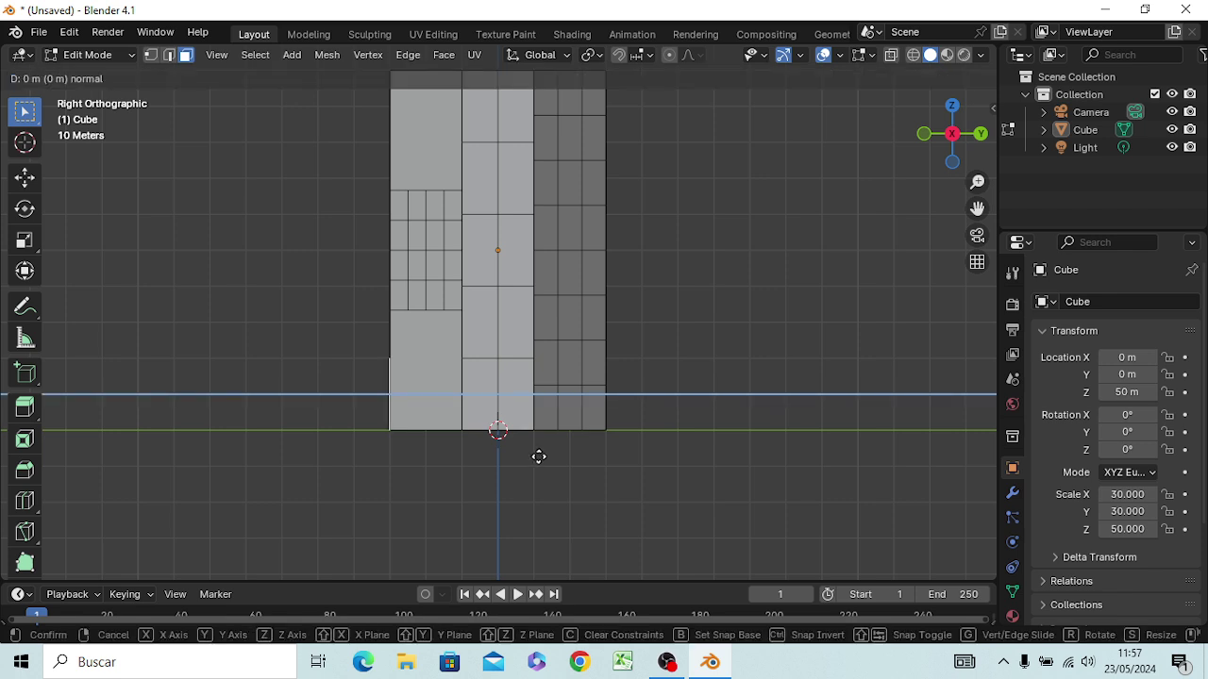
{"action": "key", "text": "y"}
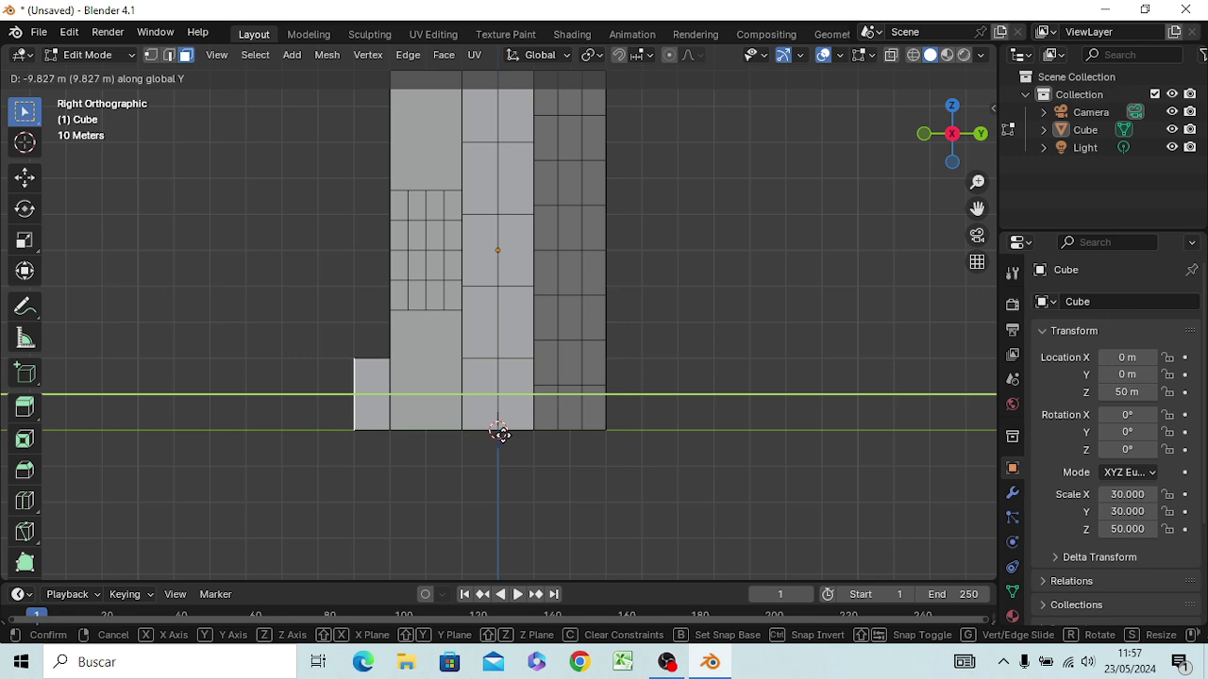
{"action": "left_click", "coordinate": [499, 432]}
Step: Extrude the two adjacent front faces one row above the small block outward along Y, about twice as far as that block
{"action": "middle_click_drag", "start_coordinate": [518, 483], "coordinate": [748, 479]}
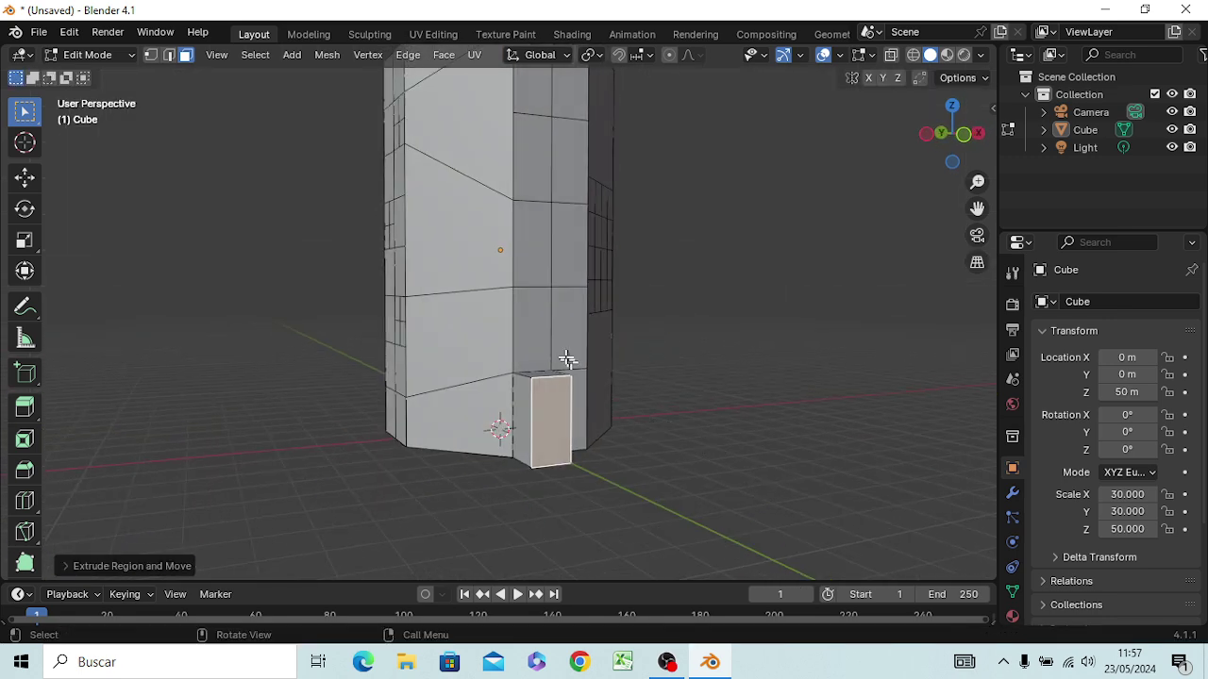
{"action": "left_click", "coordinate": [535, 349]}
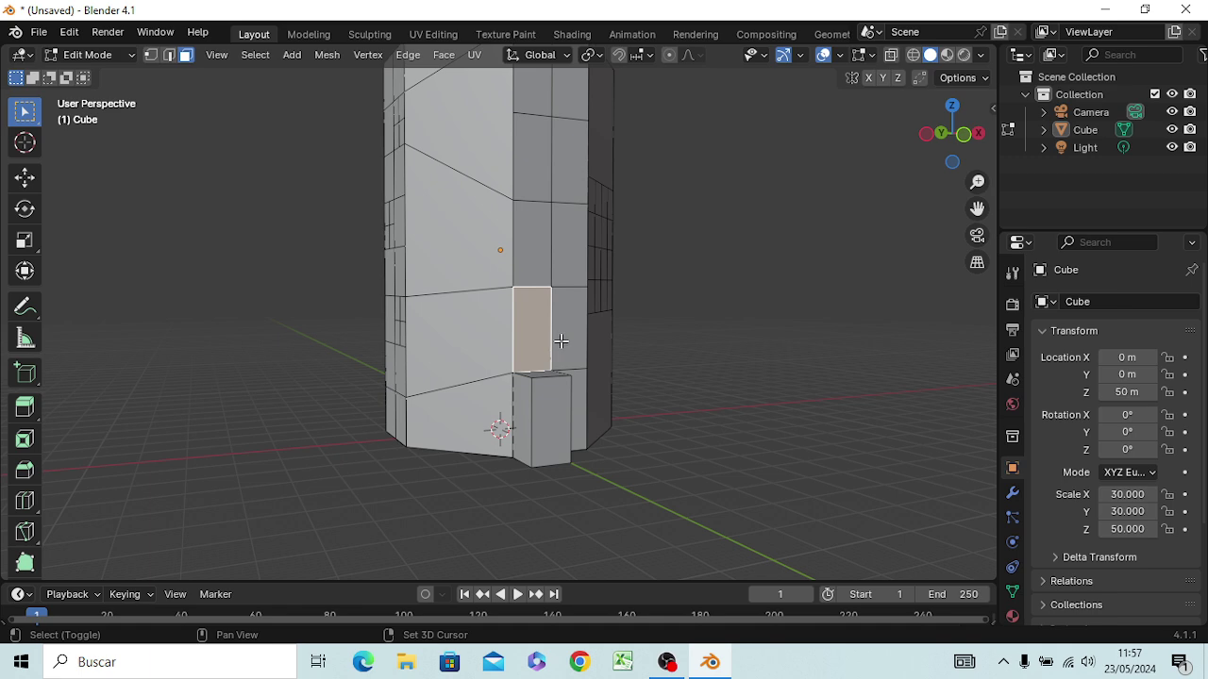
{"action": "left_click", "coordinate": [561, 341], "text": "shift"}
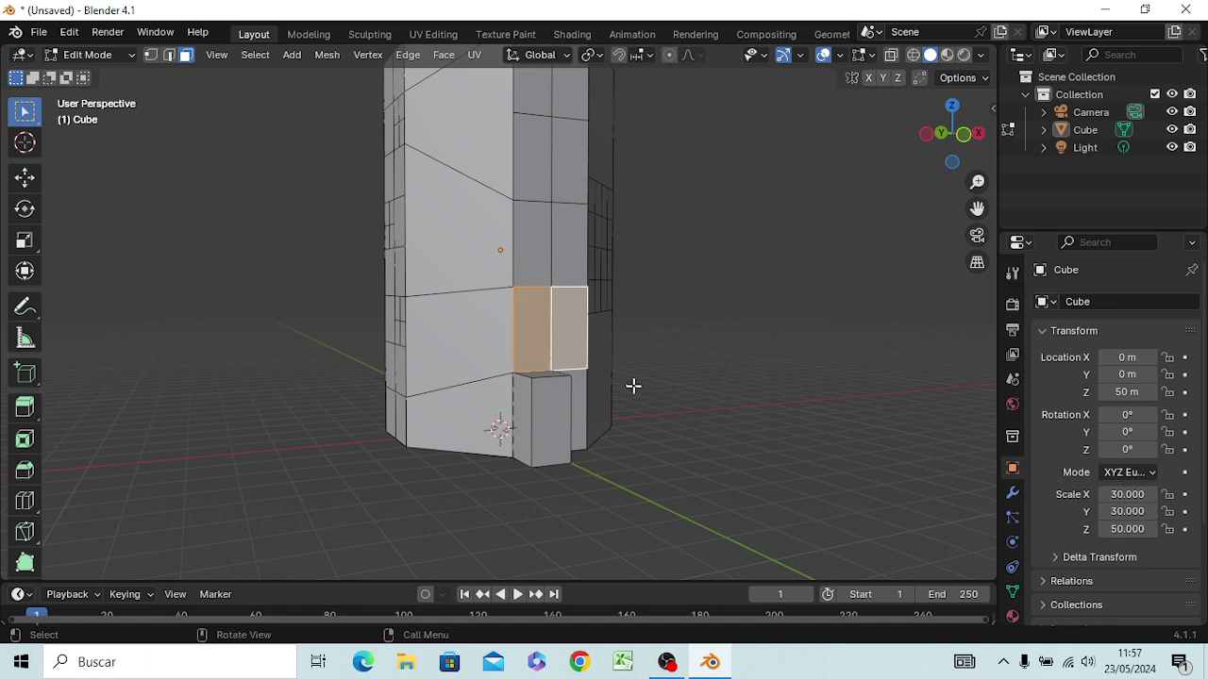
{"action": "middle_click_drag", "start_coordinate": [782, 421], "coordinate": [504, 434]}
{"action": "key", "text": "KP_3"}
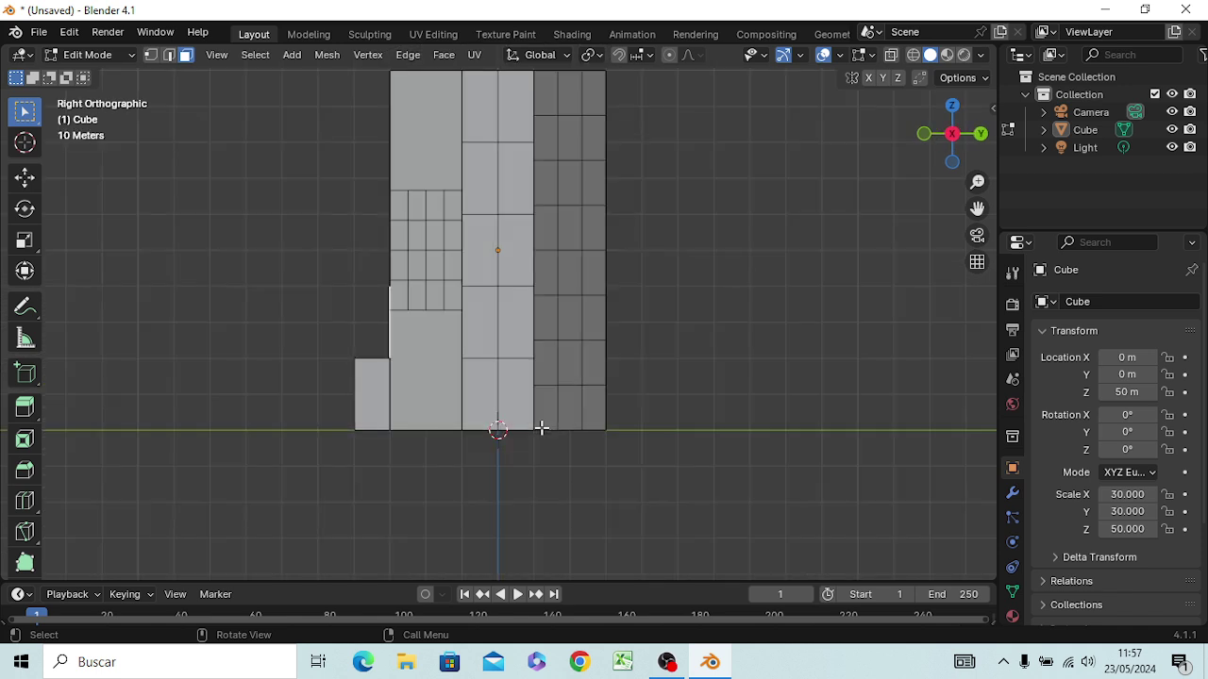
{"action": "key", "text": "e"}
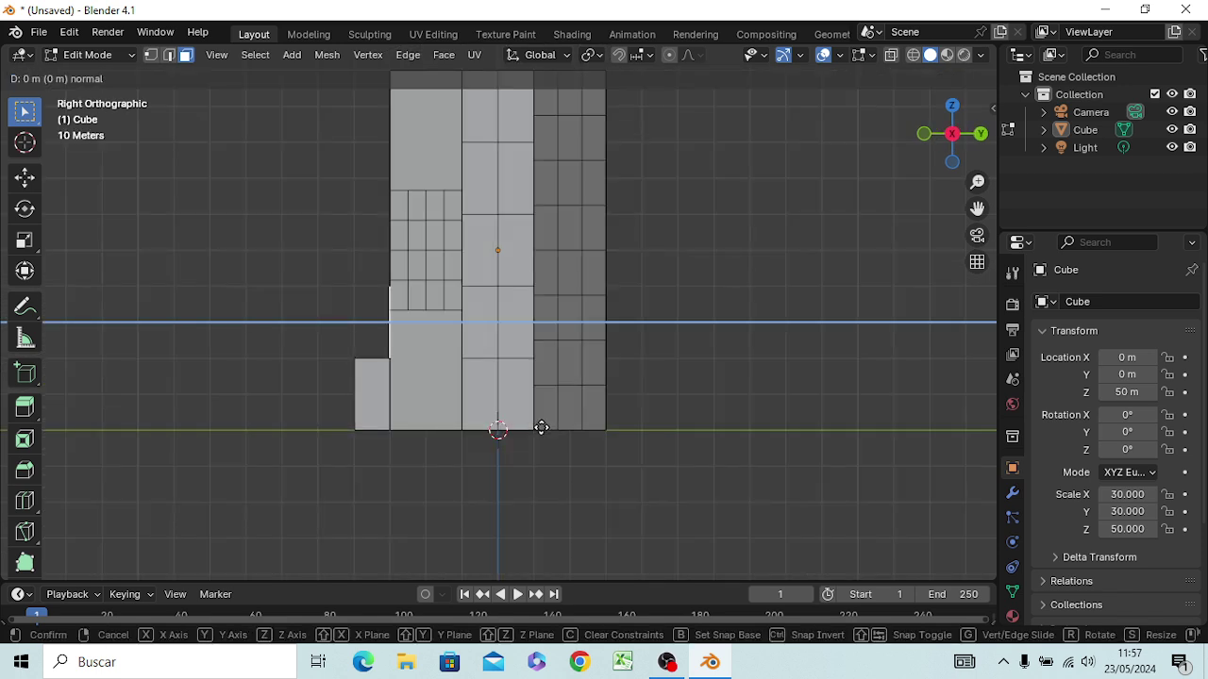
{"action": "key", "text": "y"}
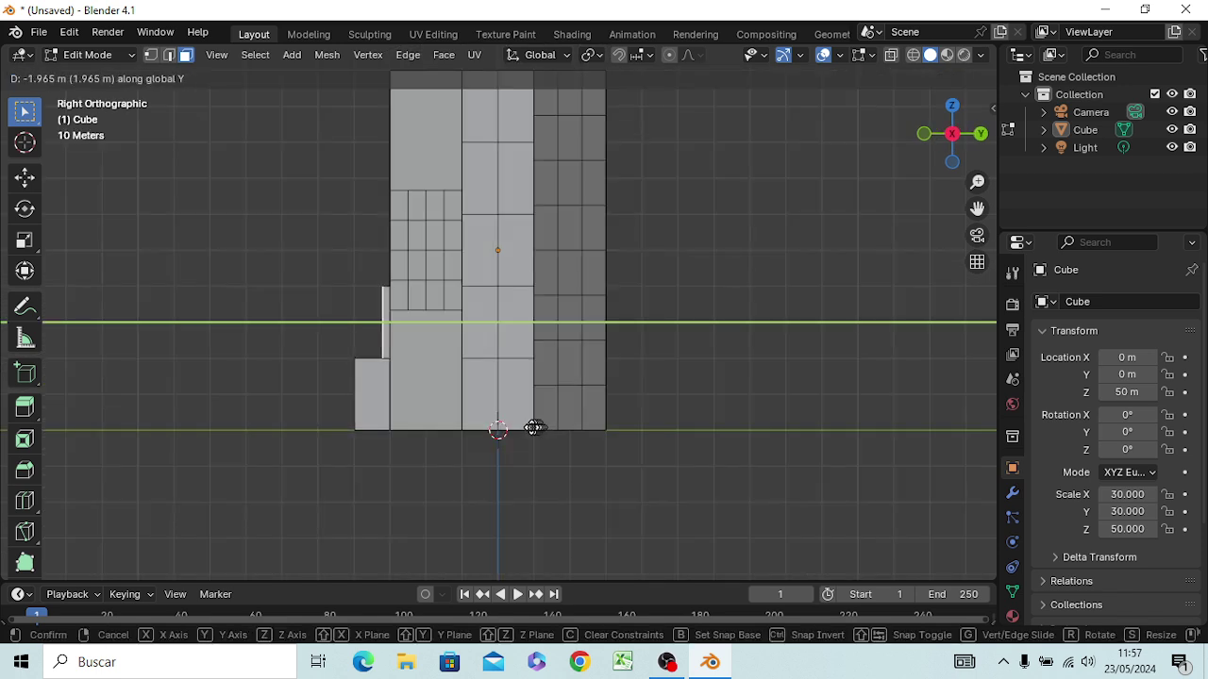
{"action": "left_click", "coordinate": [470, 419]}
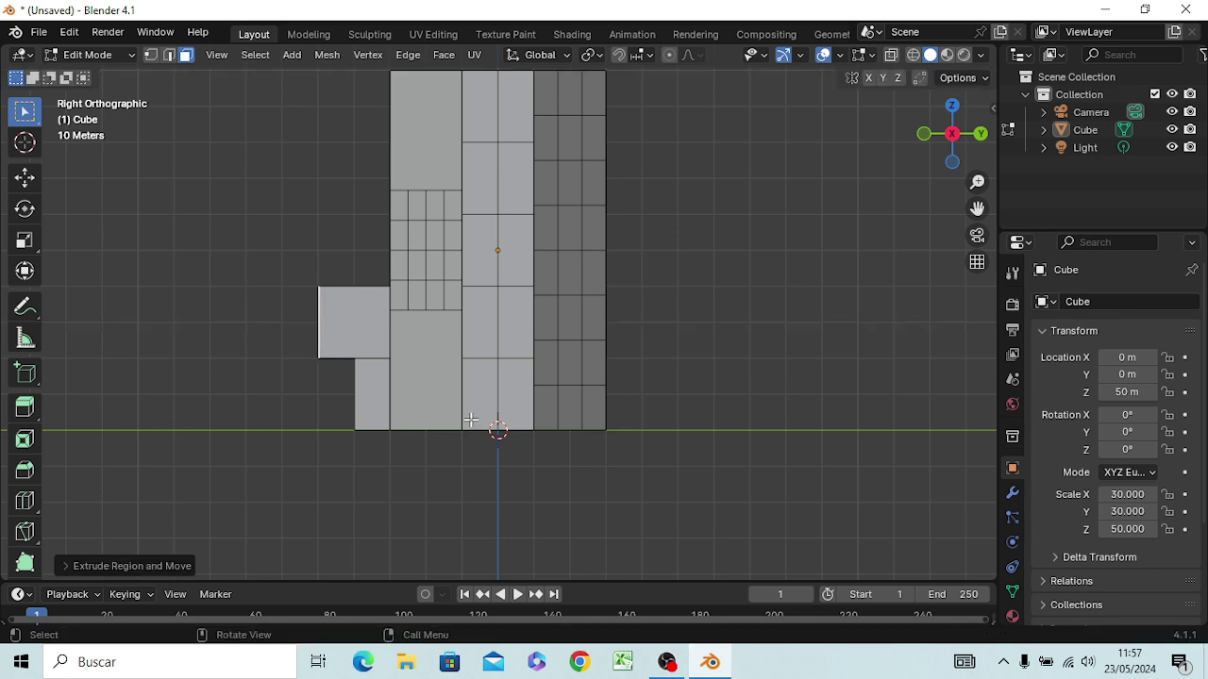
Step: Try to extrude the front panel's other bottom face, beside the small block, 5 m along Y, and undo it
{"action": "middle_click_drag", "start_coordinate": [523, 488], "coordinate": [636, 480]}
{"action": "left_click", "coordinate": [519, 384]}
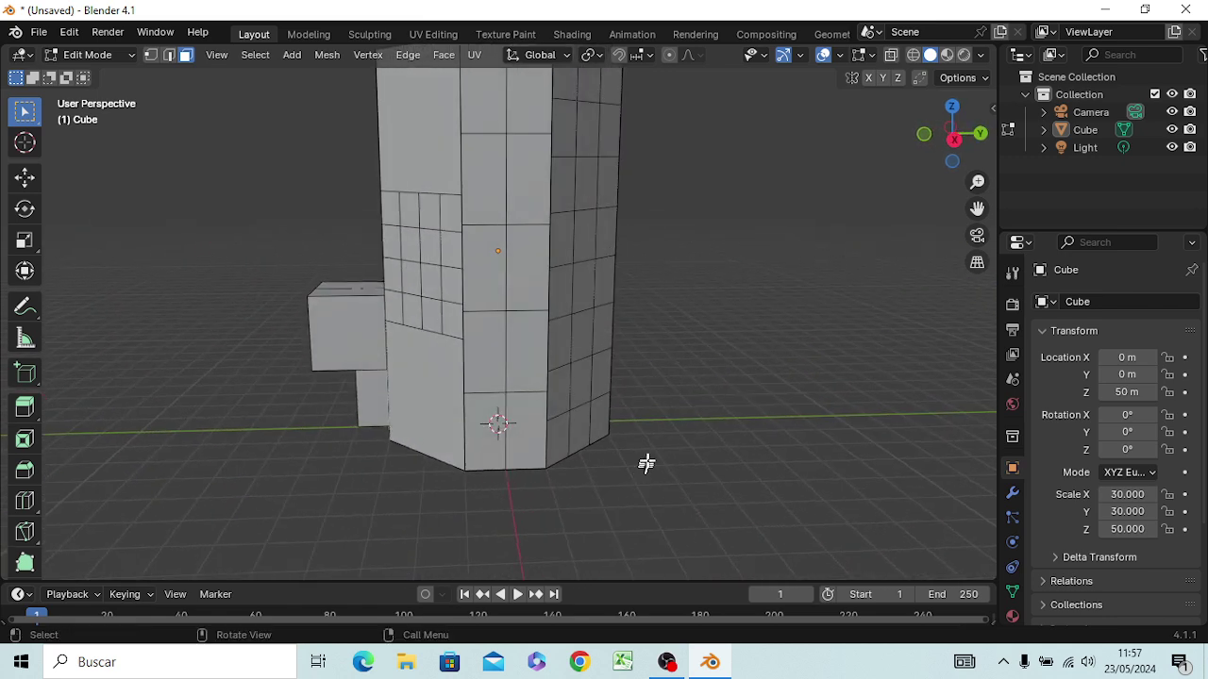
{"action": "key", "text": "e"}
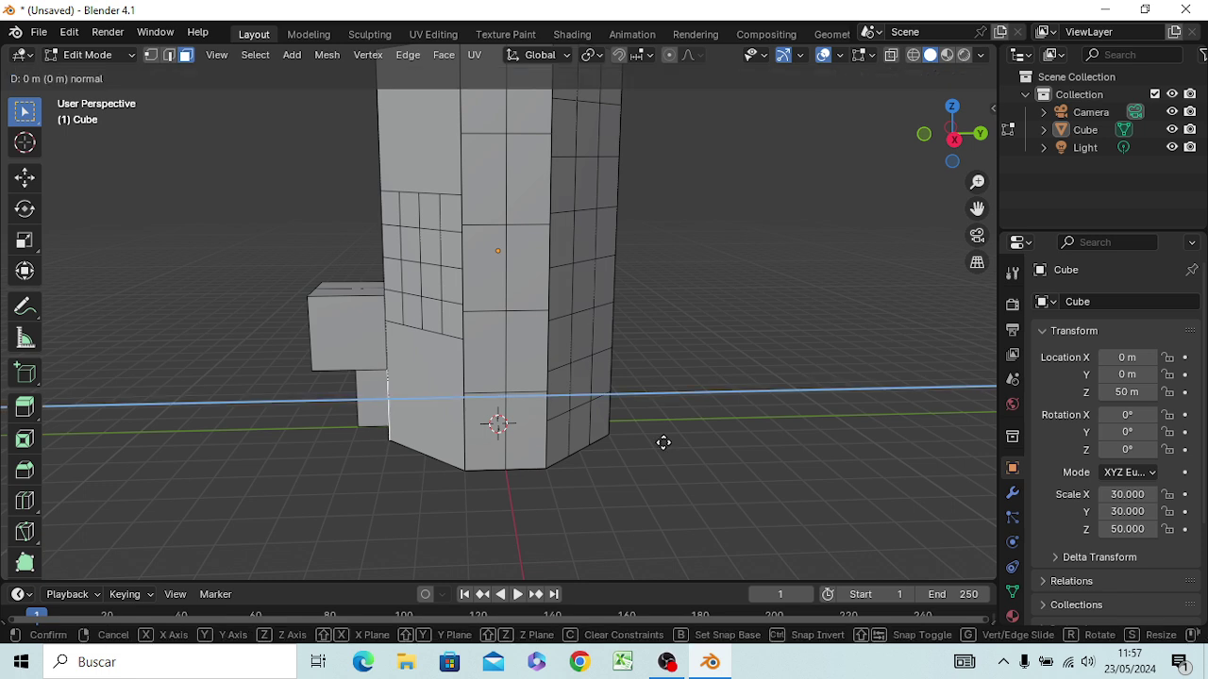
{"action": "key", "text": "y"}
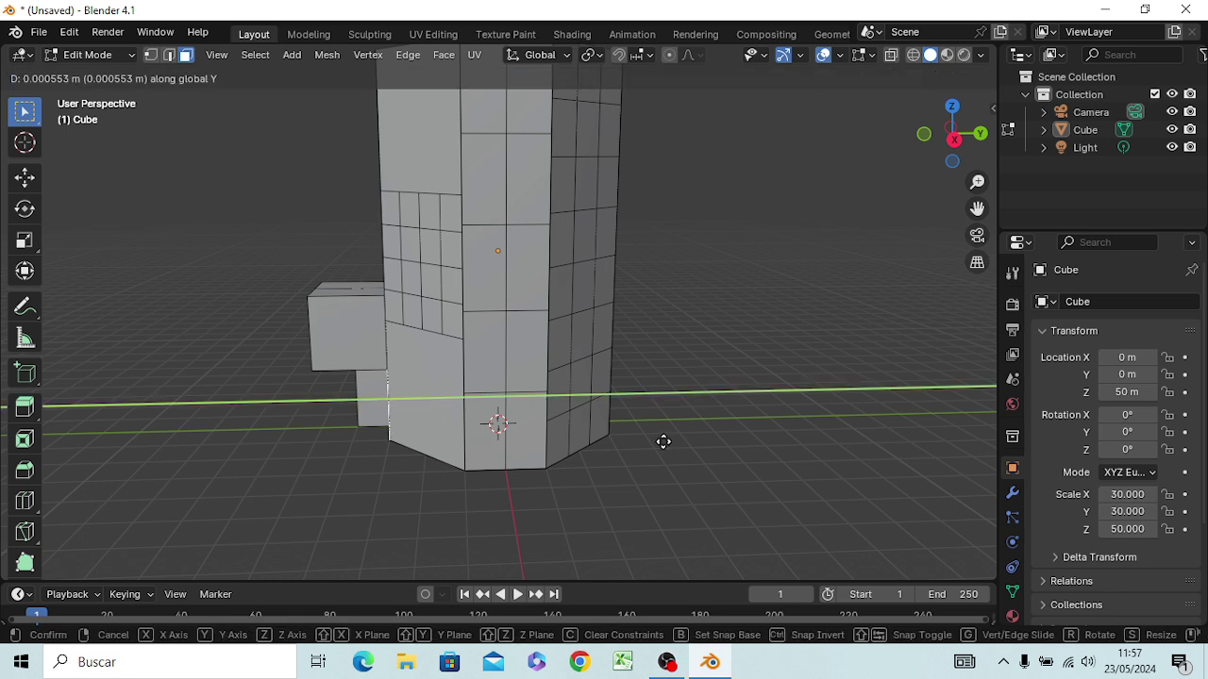
{"action": "type", "text": "5"}
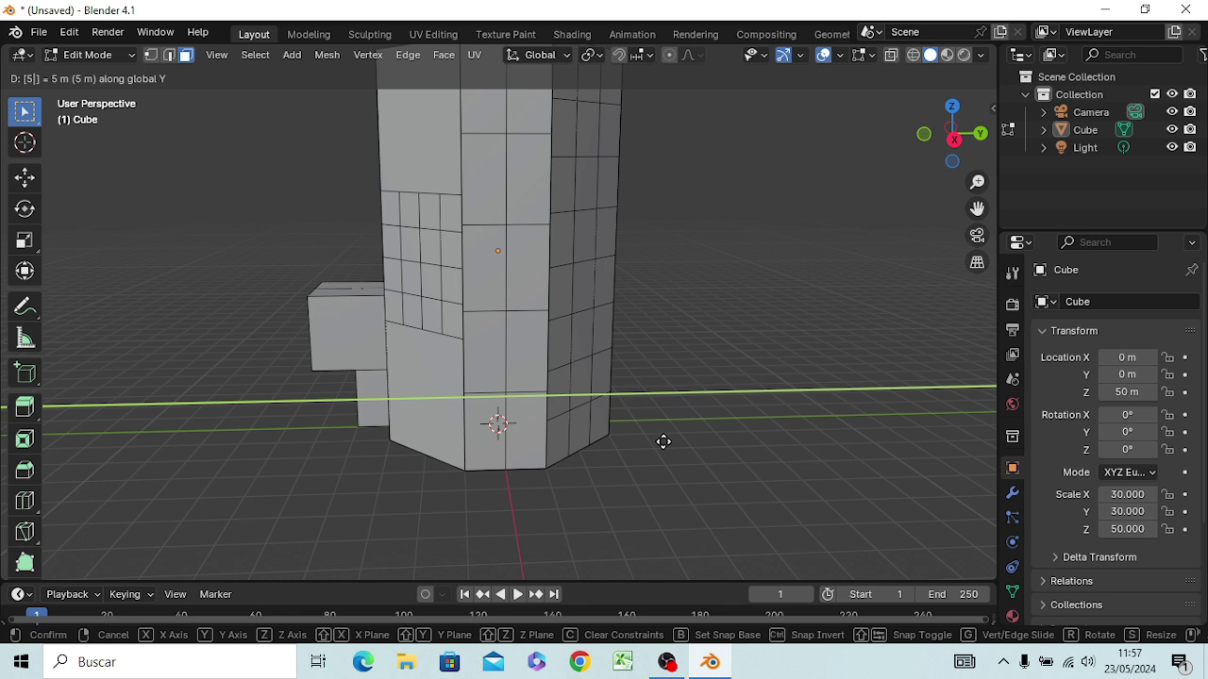
{"action": "key", "text": "Return"}
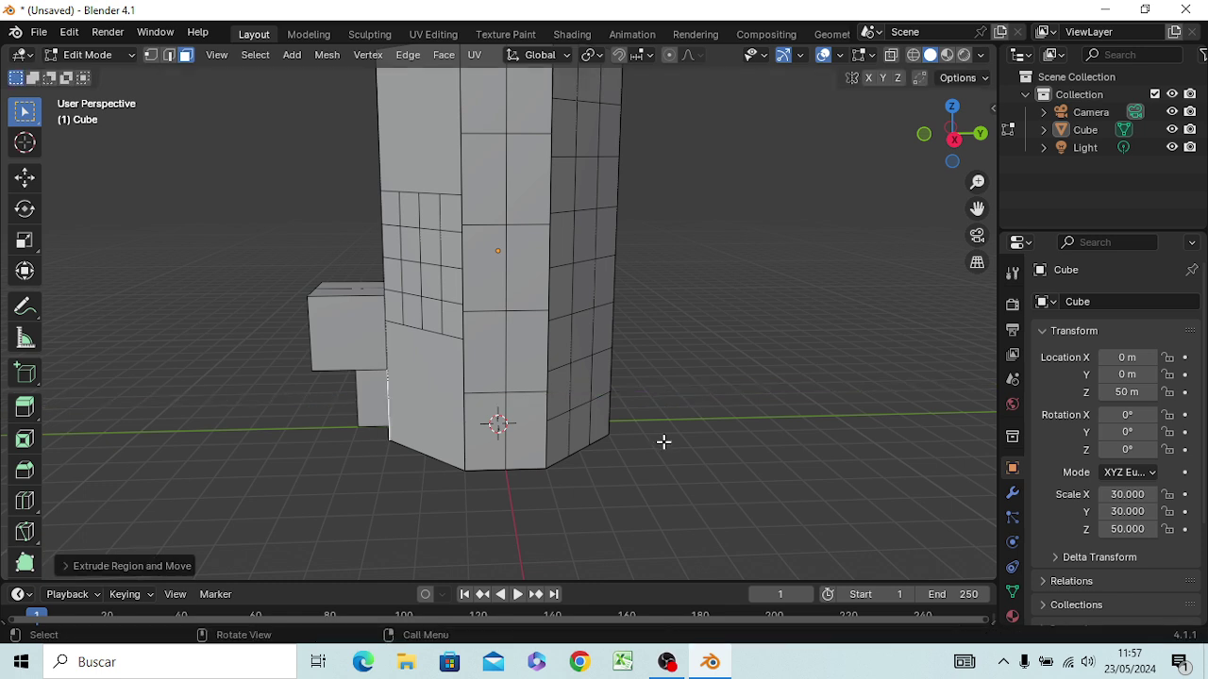
{"action": "key", "text": "e"}
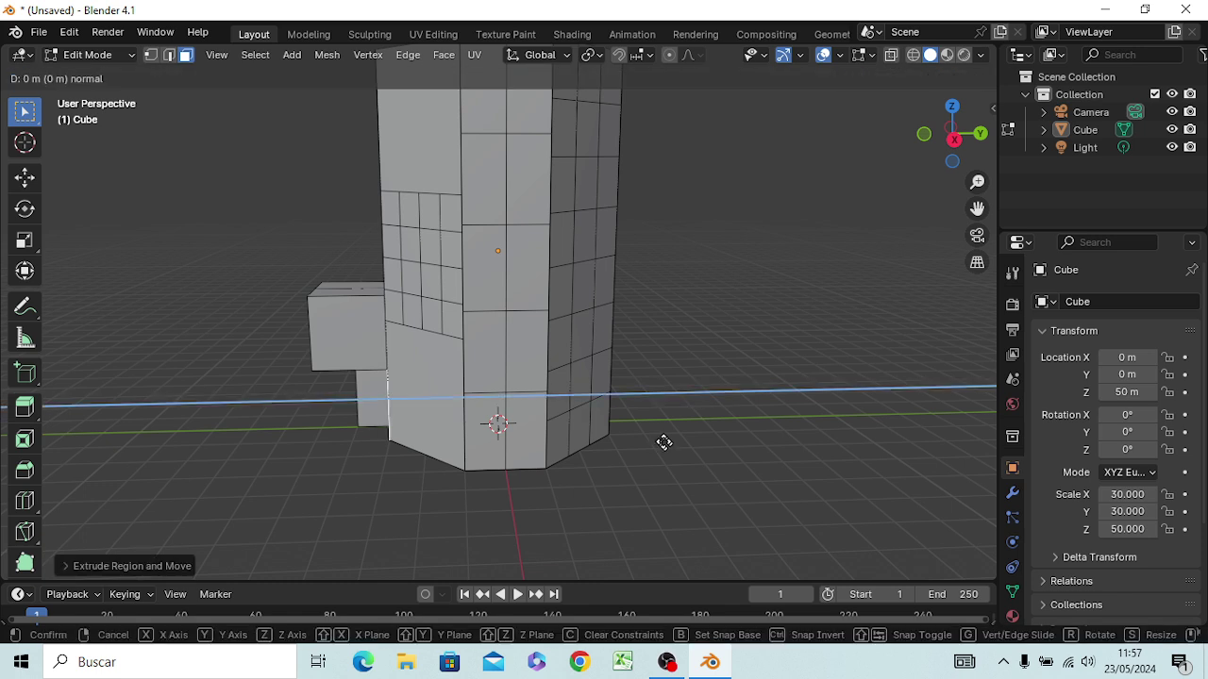
{"action": "key", "text": "Escape"}
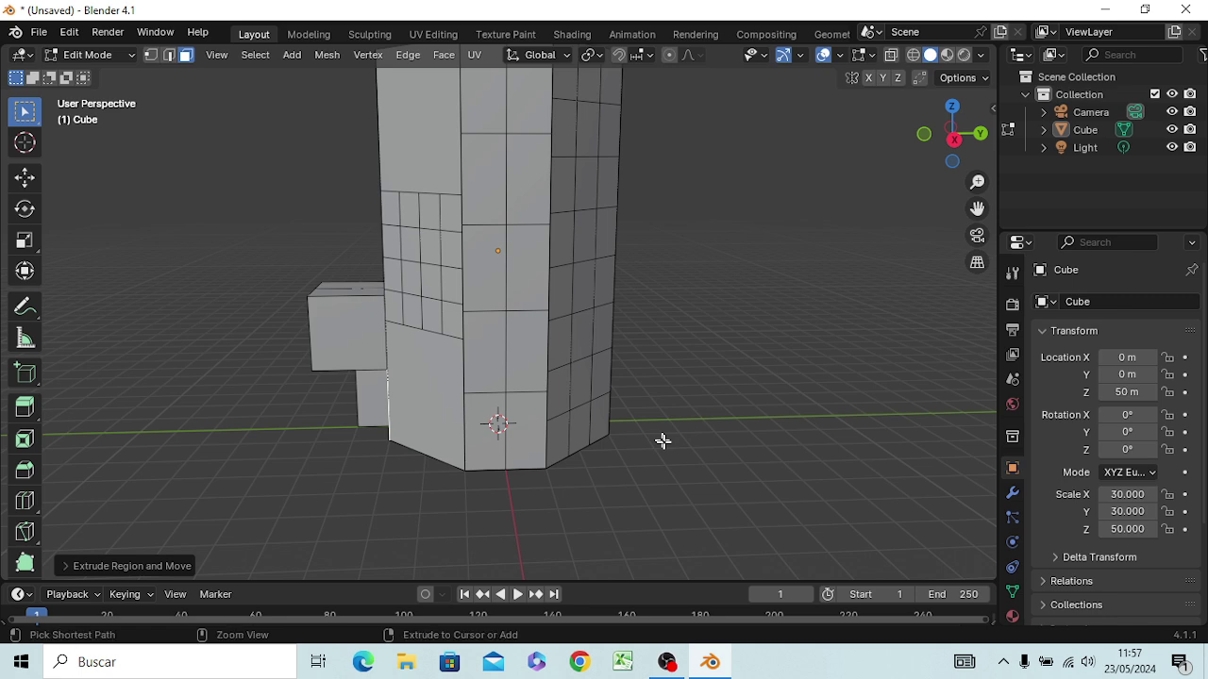
{"action": "key", "text": "ctrl+z"}
Step: Extrude the large bottom face below the 4×4 grid 50 m outward along its normal
{"action": "middle_click_drag", "start_coordinate": [662, 444], "coordinate": [852, 451]}
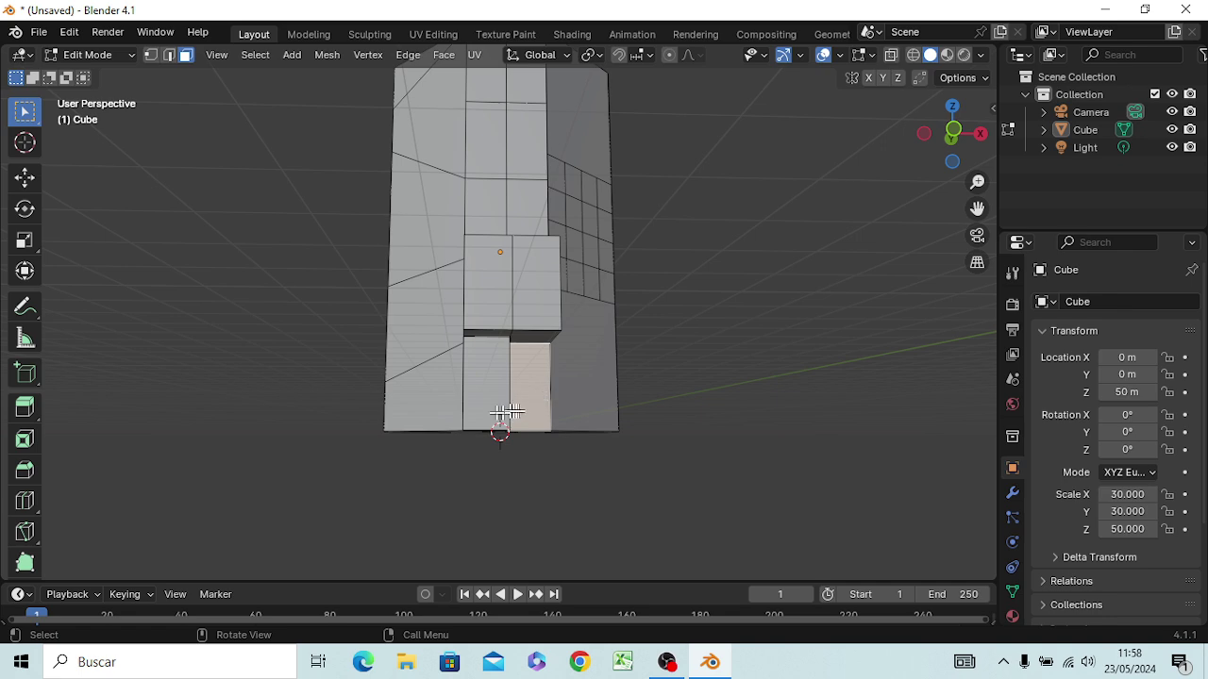
{"action": "middle_click_drag", "start_coordinate": [547, 387], "coordinate": [591, 447]}
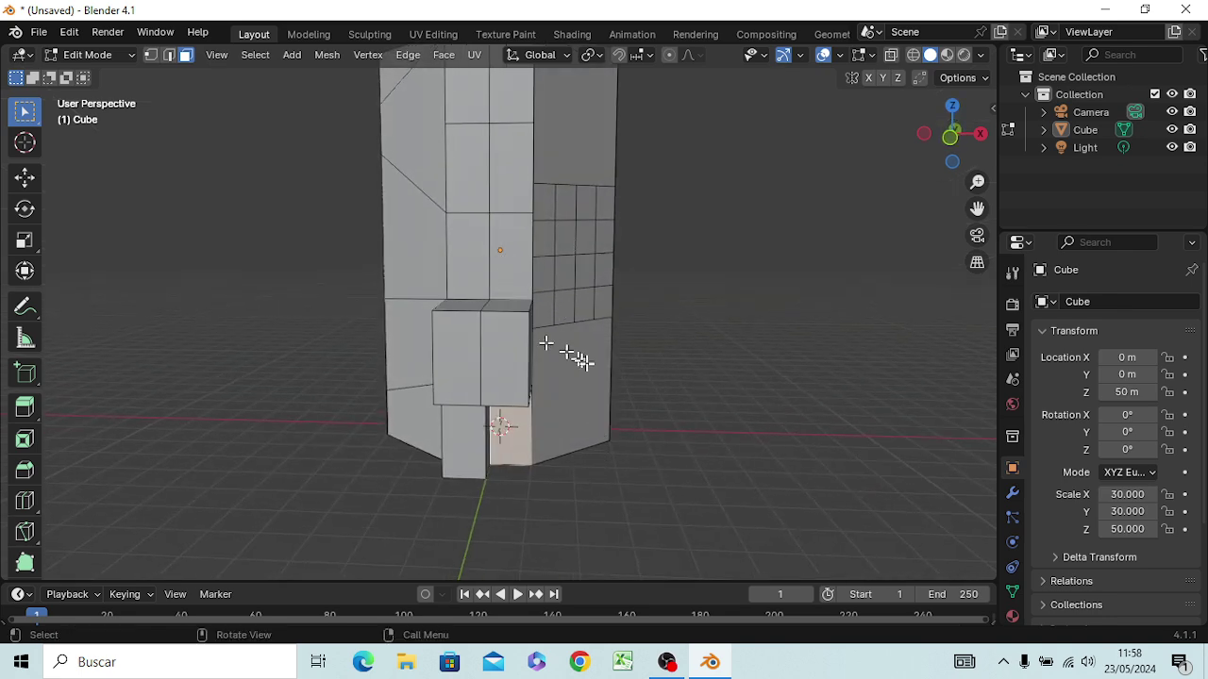
{"action": "middle_click_drag", "start_coordinate": [548, 343], "coordinate": [557, 386]}
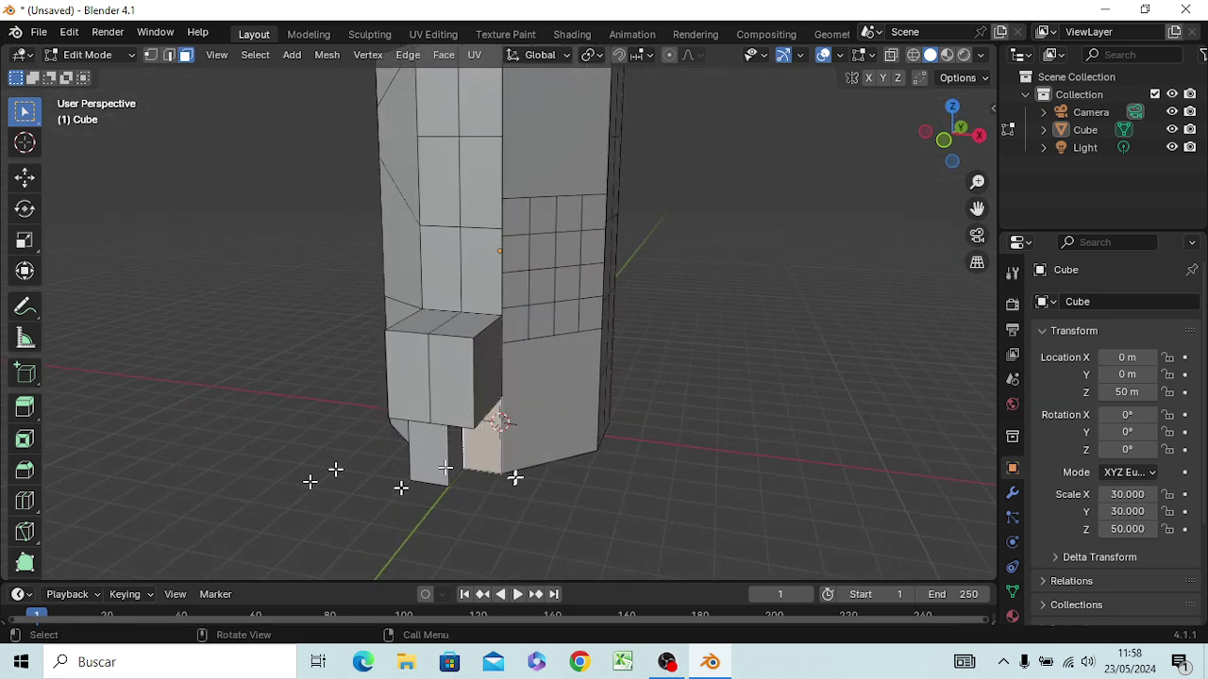
{"action": "left_click", "coordinate": [564, 416]}
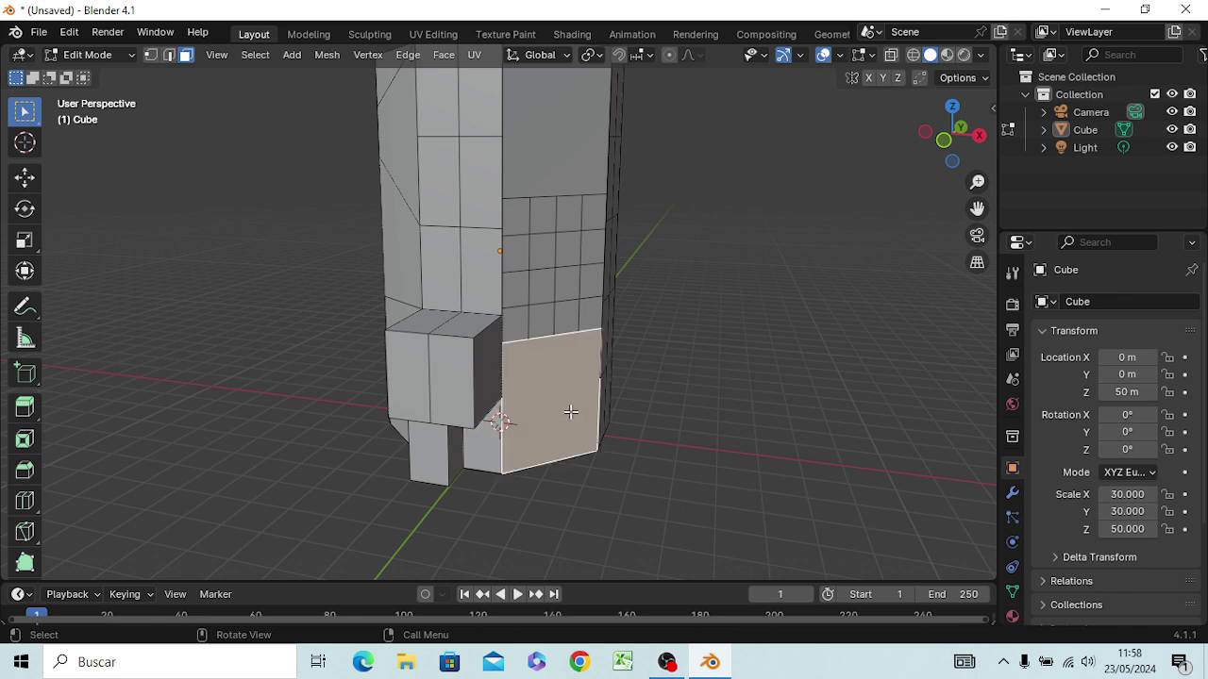
{"action": "key", "text": "e"}
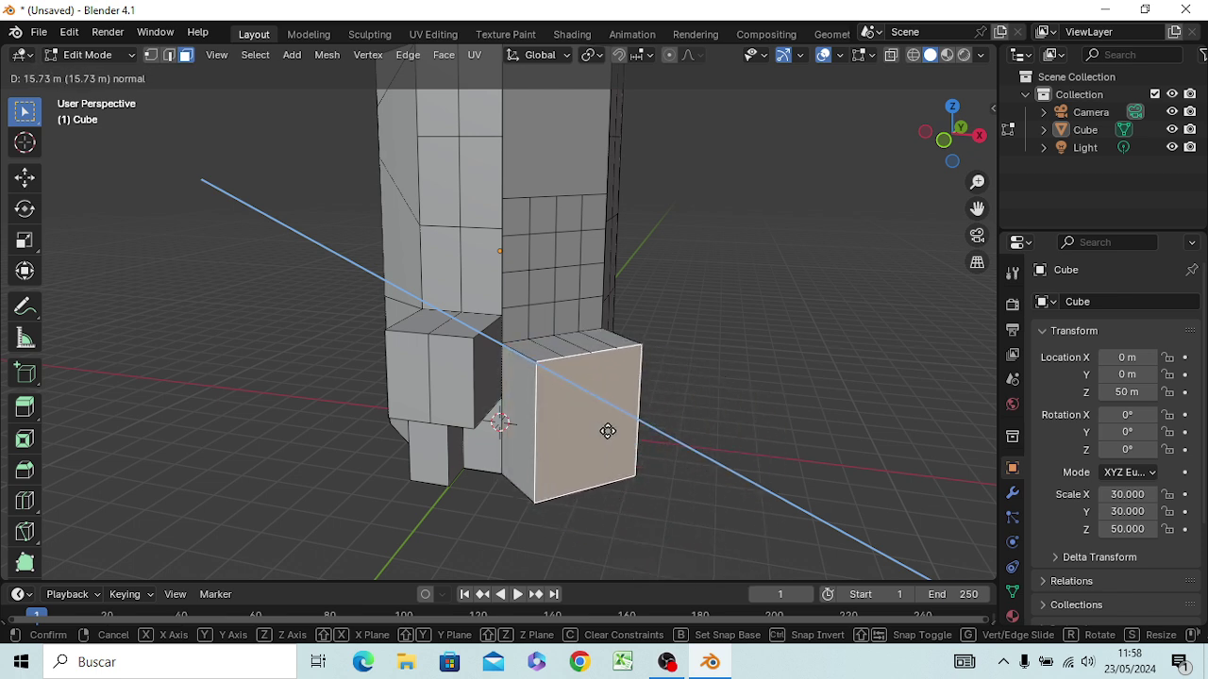
{"action": "key", "text": "Escape"}
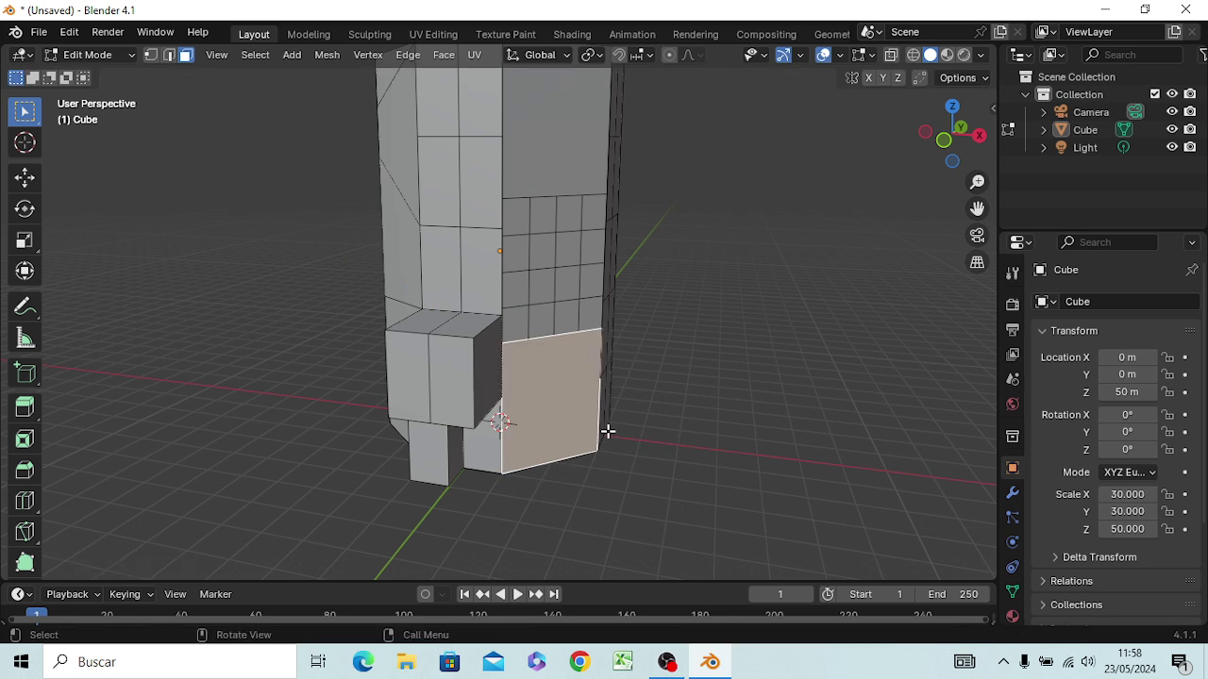
{"action": "key", "text": "e"}
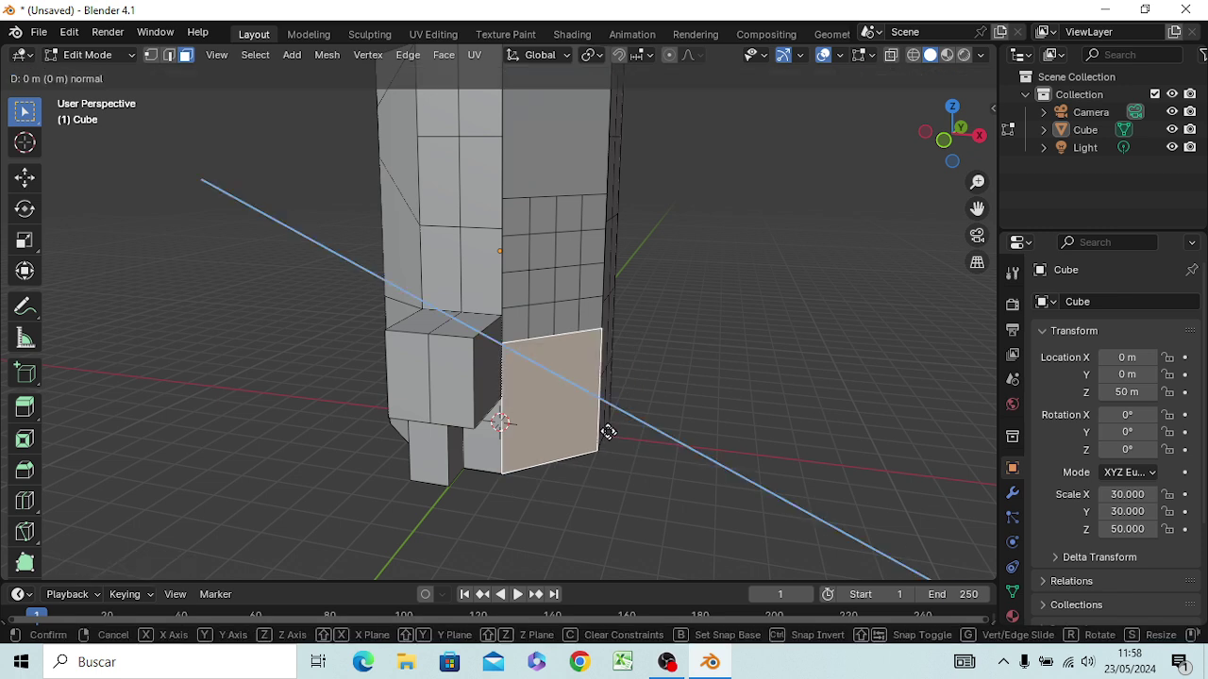
{"action": "type", "text": "5"}
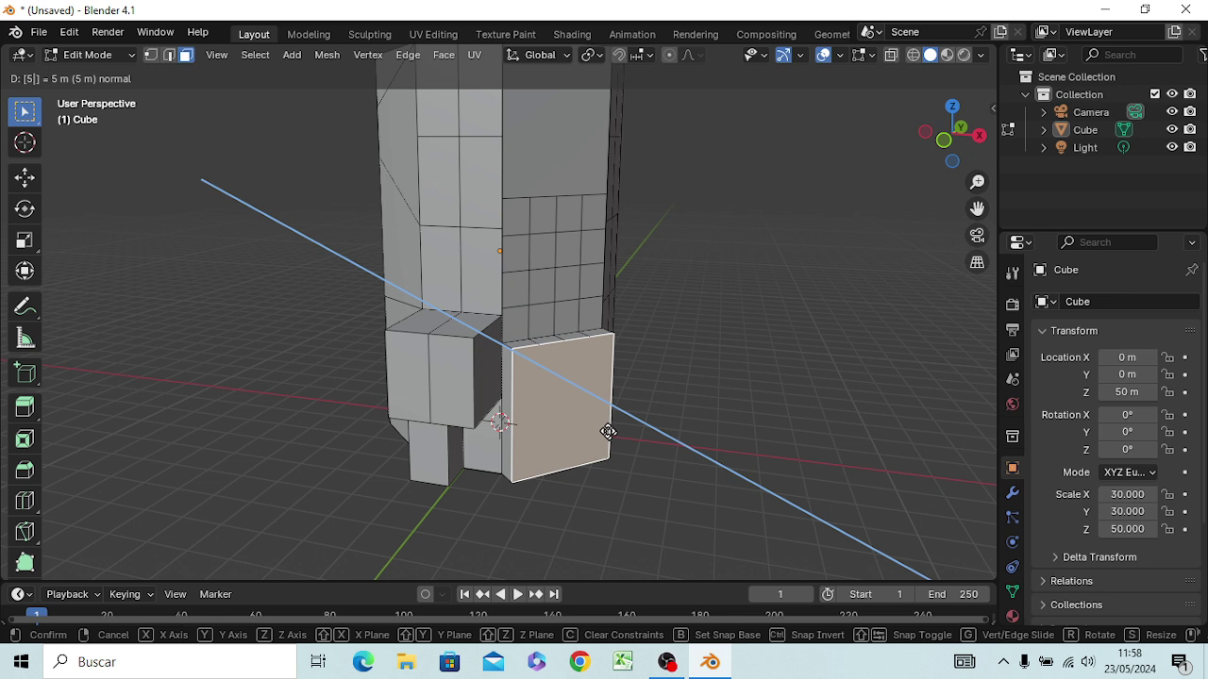
{"action": "type", "text": "0"}
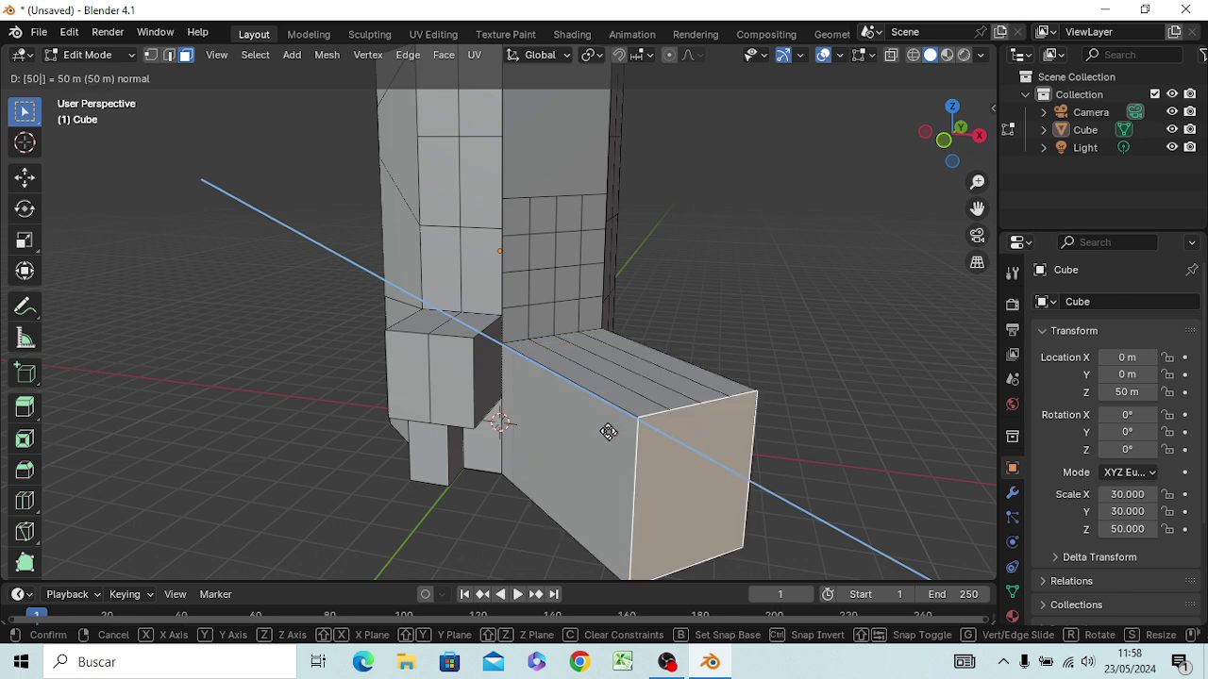
{"action": "key", "text": "Return"}
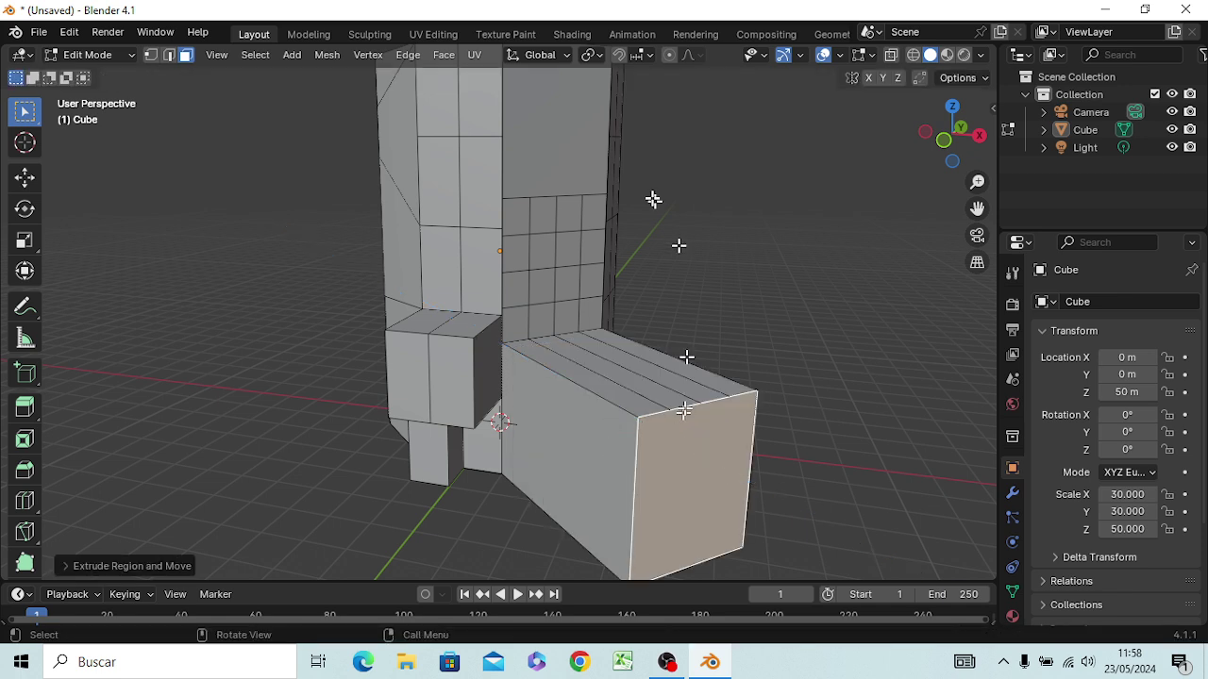
Step: Extrude the two outer columns of the 4×4 grid, four faces each, 50 m outward along their normal
{"action": "left_click", "coordinate": [517, 323]}
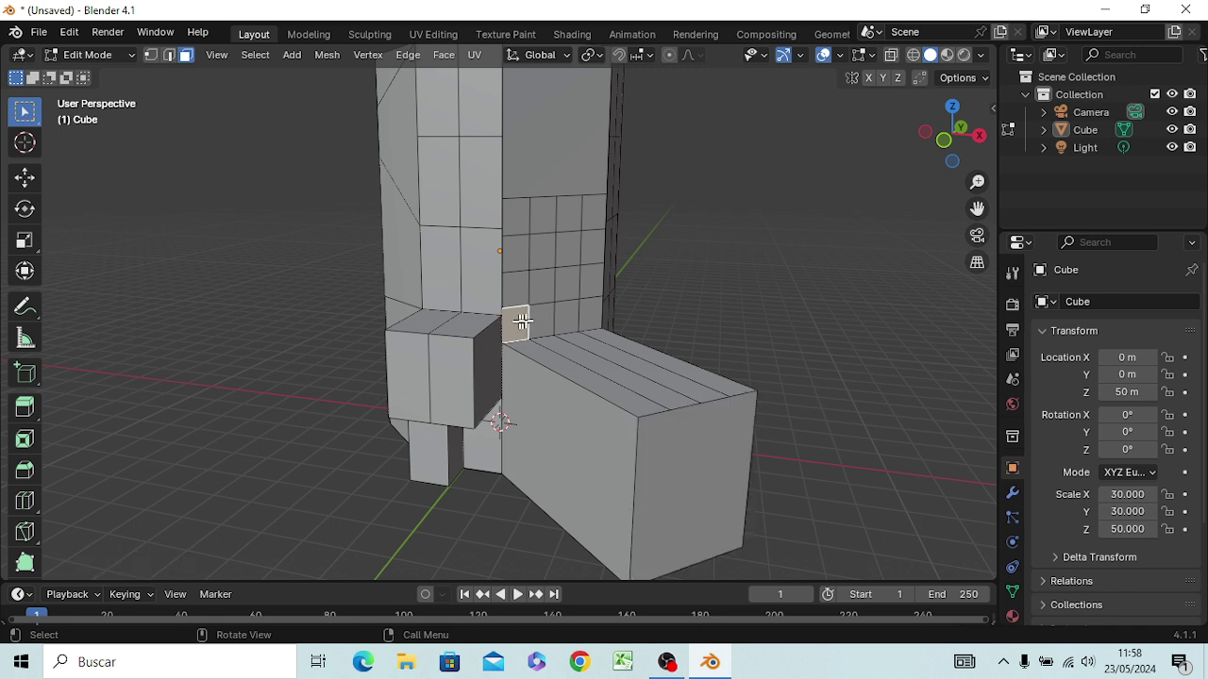
{"action": "left_click", "coordinate": [589, 313], "text": "shift"}
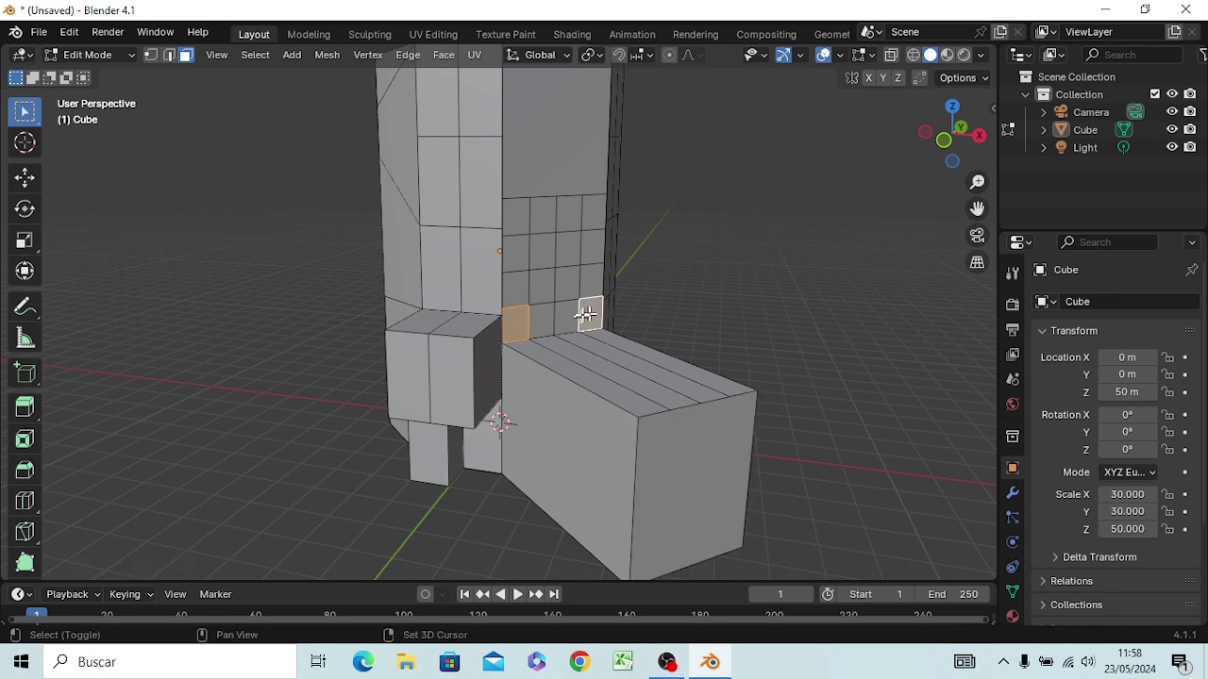
{"action": "left_click", "coordinate": [518, 290], "text": "shift"}
{"action": "left_click", "coordinate": [515, 251], "text": "shift"}
{"action": "left_click", "coordinate": [590, 244], "text": "shift"}
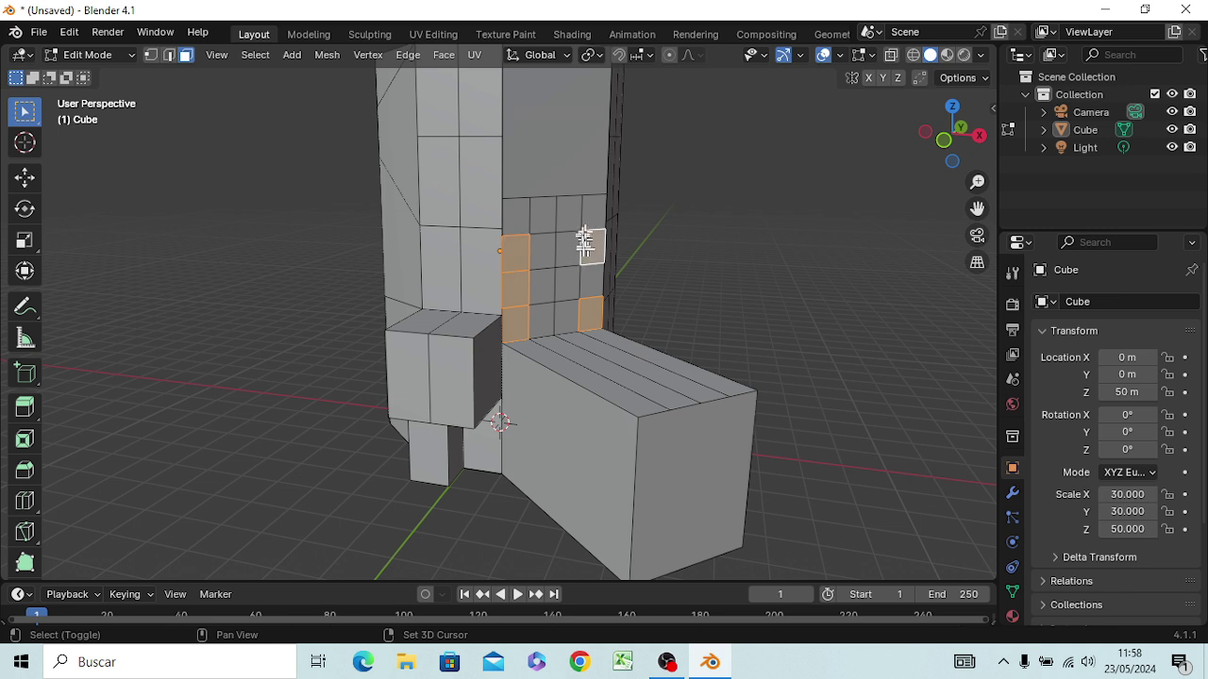
{"action": "left_click", "coordinate": [592, 213], "text": "shift"}
{"action": "left_click", "coordinate": [519, 217], "text": "shift"}
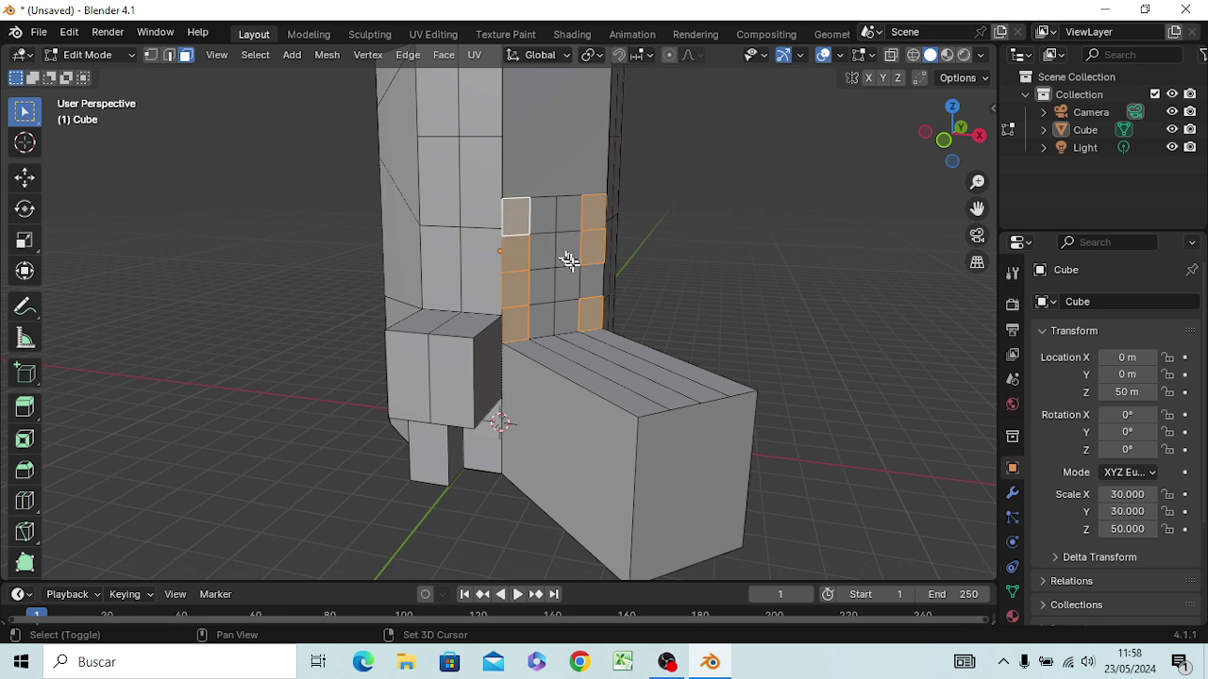
{"action": "left_click", "coordinate": [592, 278], "text": "shift"}
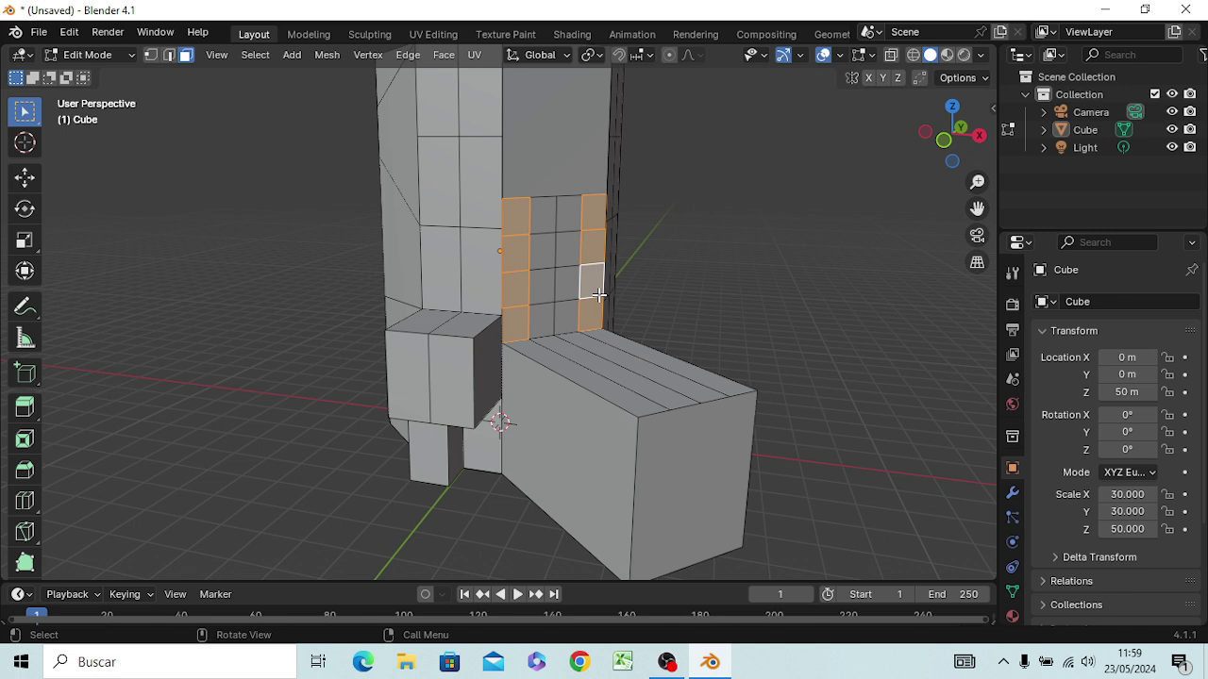
{"action": "key", "text": "e"}
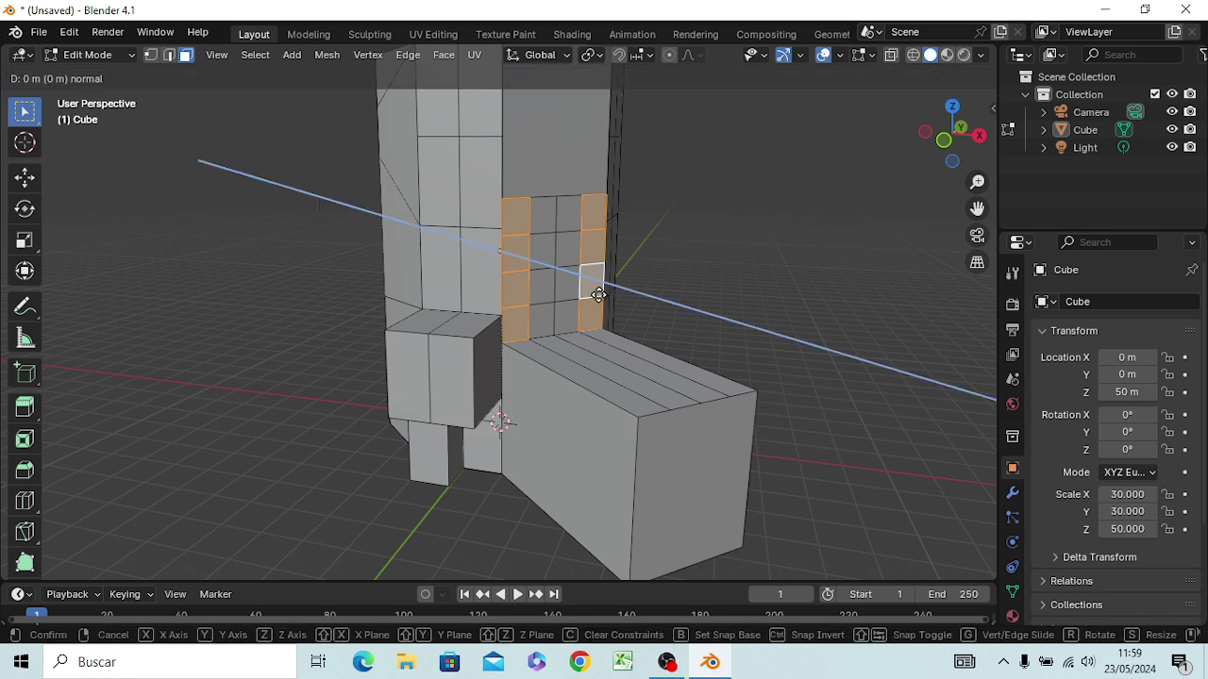
{"action": "type", "text": "50"}
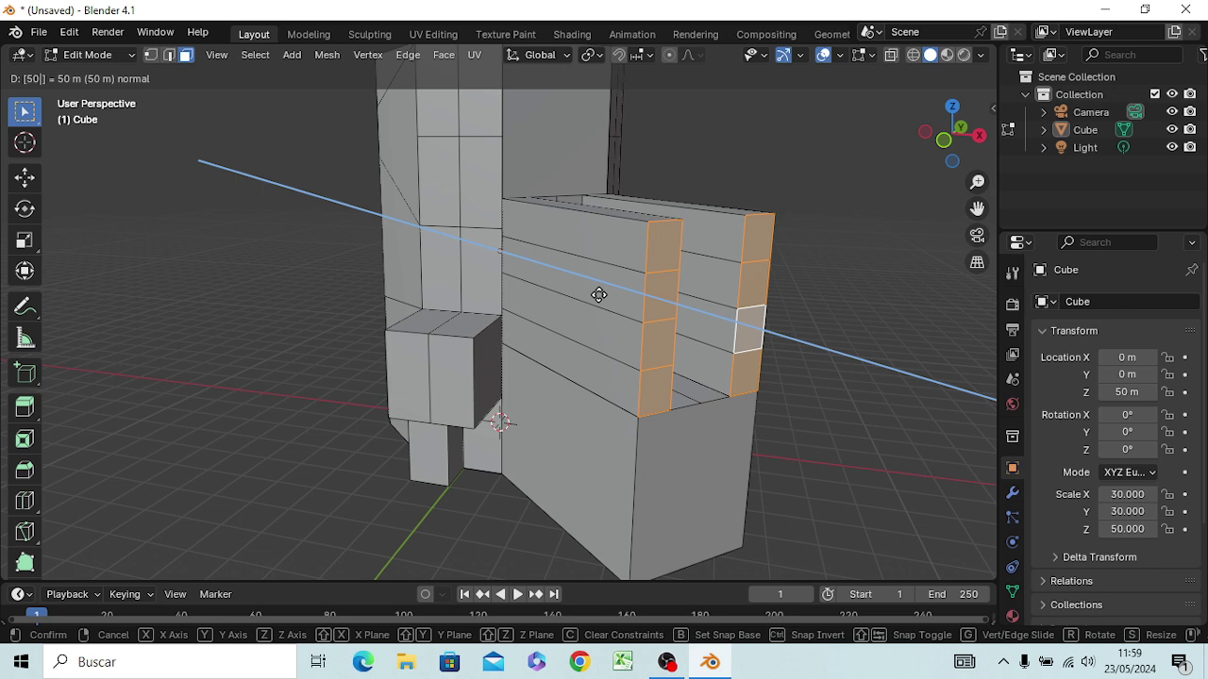
{"action": "key", "text": "Return"}
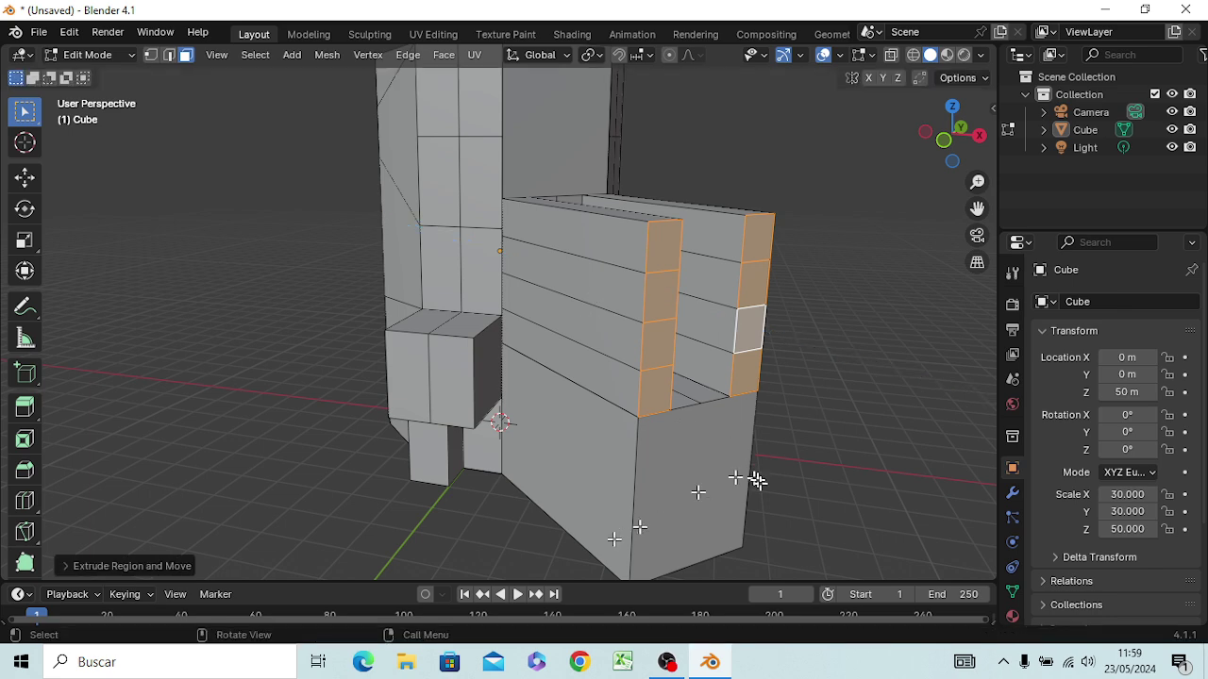
Step: Try to extrude the +X wall's uppermost inner face about 14.7 m across the gap to the opposite wall, and undo it
{"action": "middle_click_drag", "start_coordinate": [749, 485], "coordinate": [712, 506]}
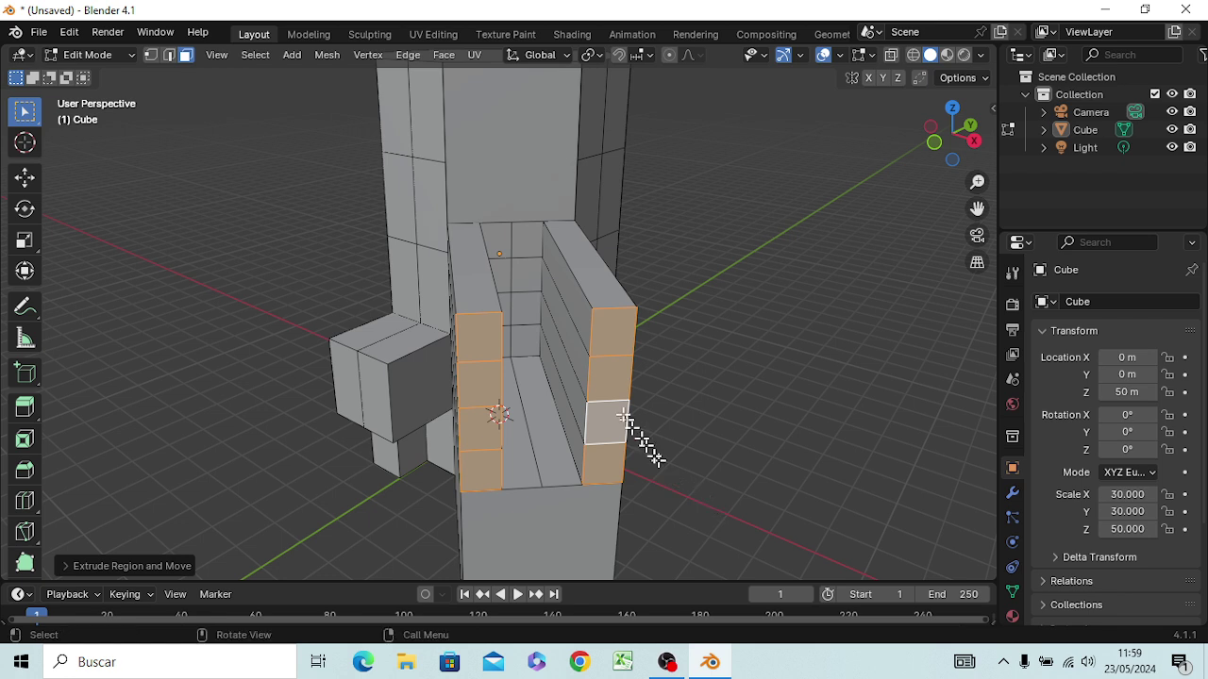
{"action": "left_click", "coordinate": [569, 297]}
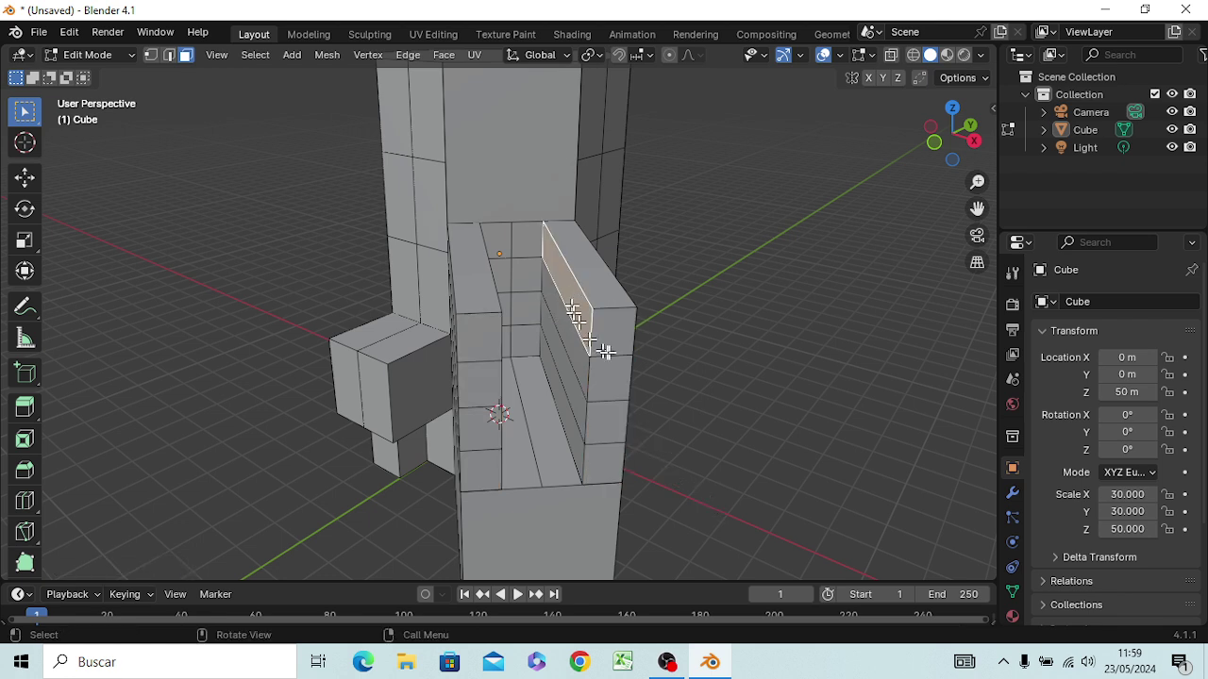
{"action": "key", "text": "e"}
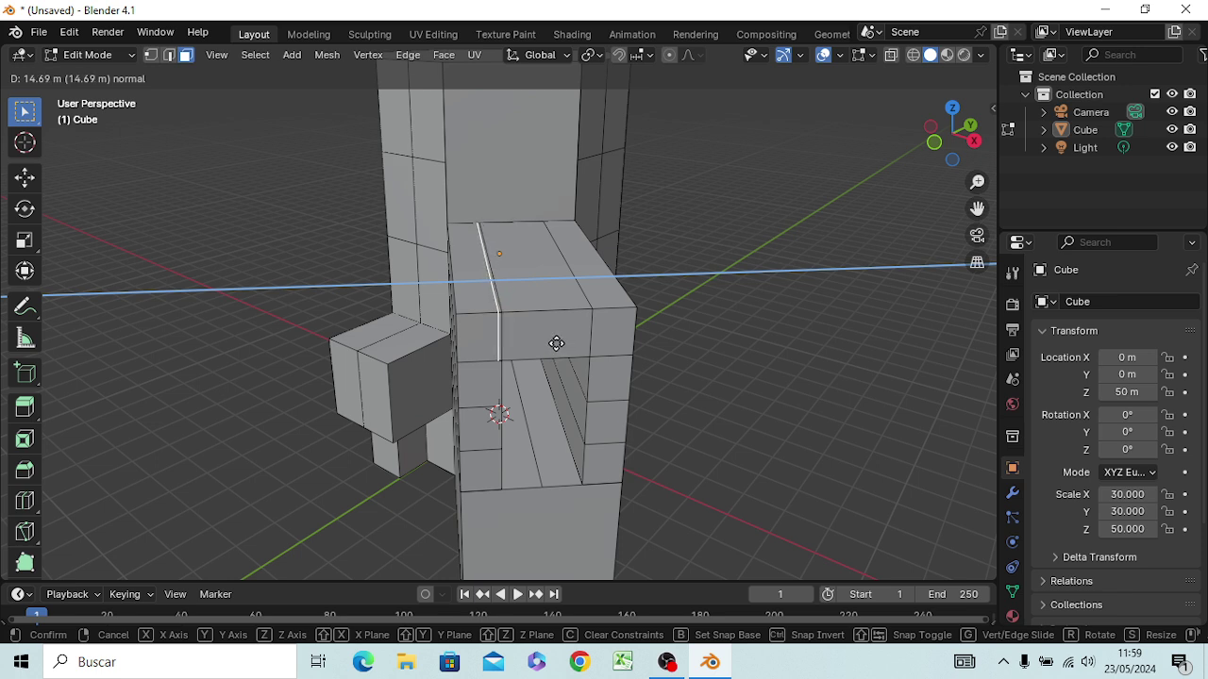
{"action": "left_click", "coordinate": [557, 343]}
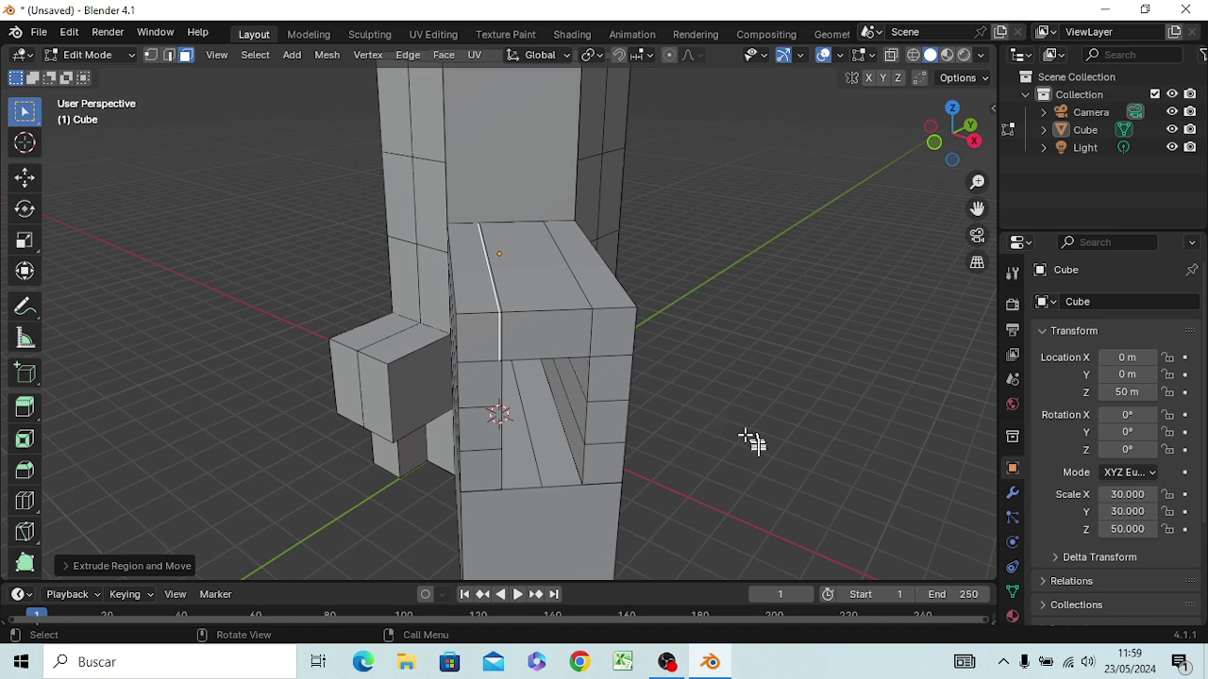
{"action": "mouse_move", "coordinate": [752, 441]}
{"action": "middle_mouse_down"}
{"action": "mouse_move", "coordinate": [749, 410]}
{"action": "mouse_move", "coordinate": [692, 424]}
{"action": "mouse_move", "coordinate": [722, 408]}
{"action": "mouse_move", "coordinate": [733, 424]}
{"action": "mouse_move", "coordinate": [782, 431]}
{"action": "mouse_move", "coordinate": [768, 430]}
{"action": "middle_mouse_up"}
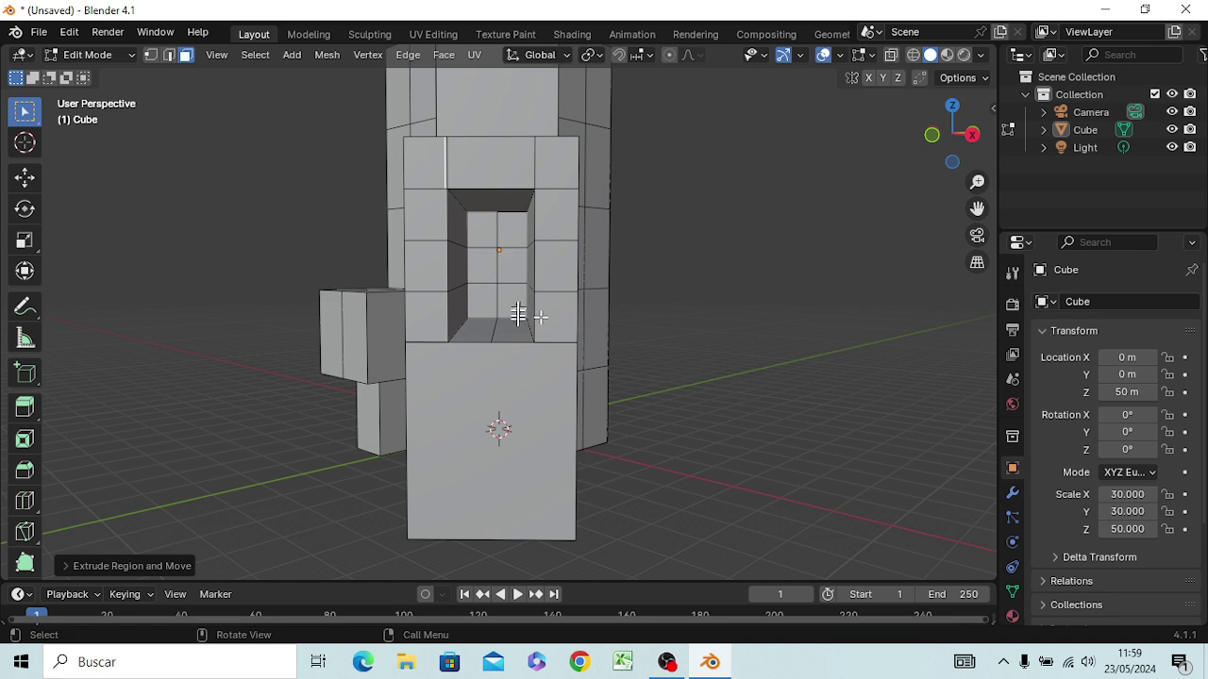
{"action": "middle_click_drag", "start_coordinate": [768, 405], "coordinate": [660, 425]}
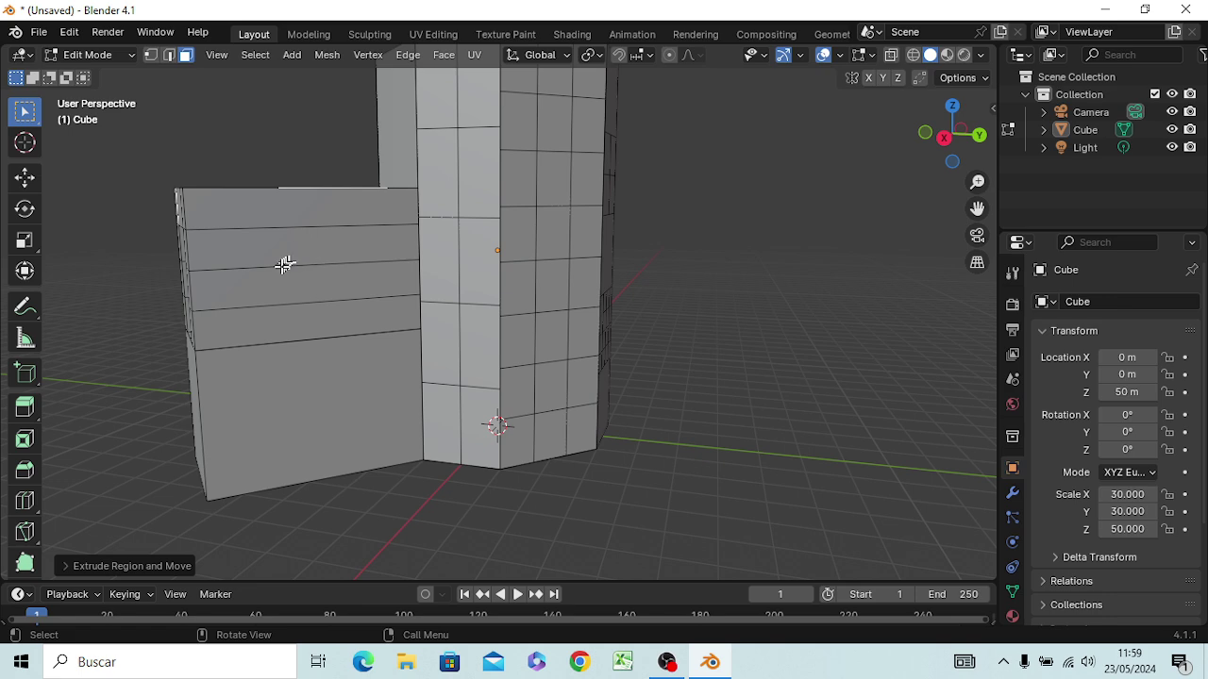
{"action": "middle_click_drag", "start_coordinate": [286, 261], "coordinate": [443, 248]}
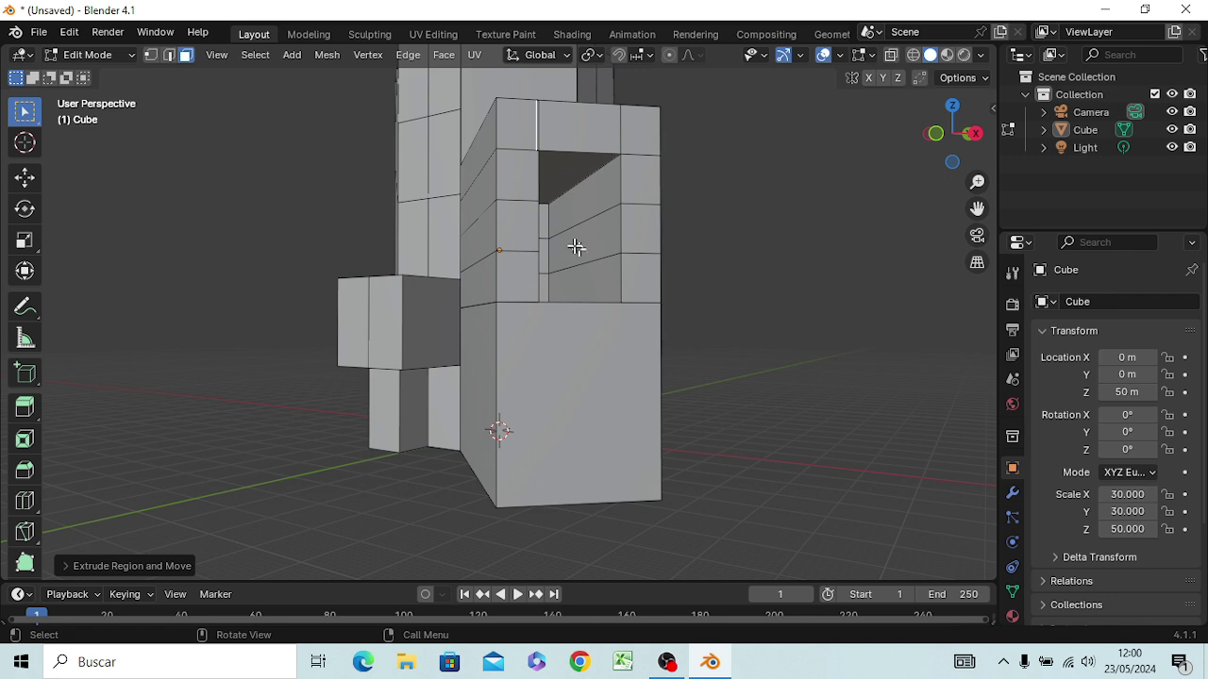
{"action": "middle_click_drag", "start_coordinate": [647, 334], "coordinate": [796, 437]}
{"action": "key", "text": "ctrl+z"}
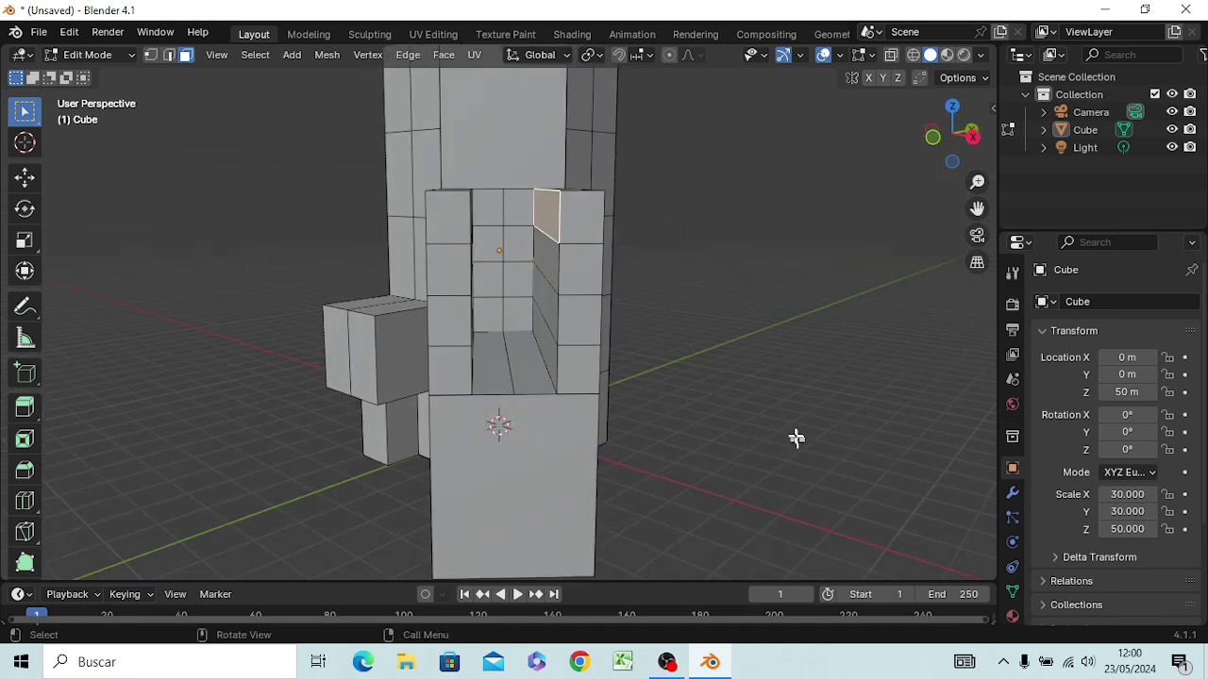
Step: Extrude the two middle faces in the grid's top row 50 m outward along their normal to bridge the walls
{"action": "left_click", "coordinate": [489, 204]}
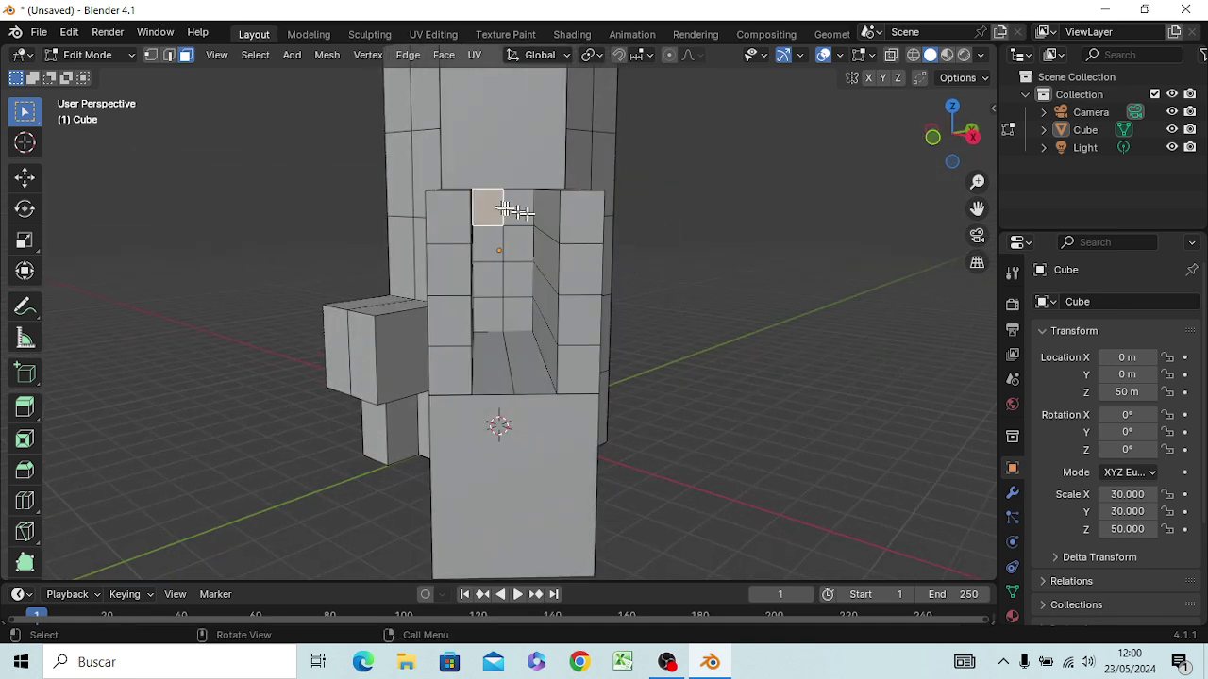
{"action": "left_click", "coordinate": [518, 207], "text": "shift"}
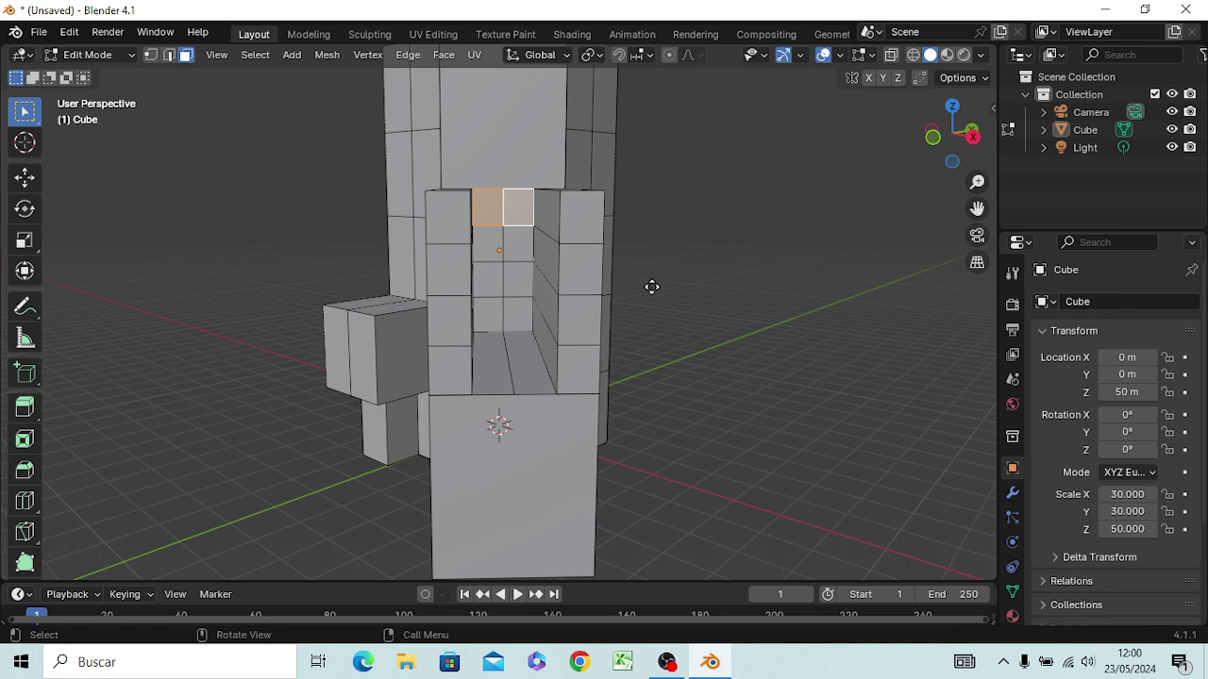
{"action": "type", "text": "e50"}
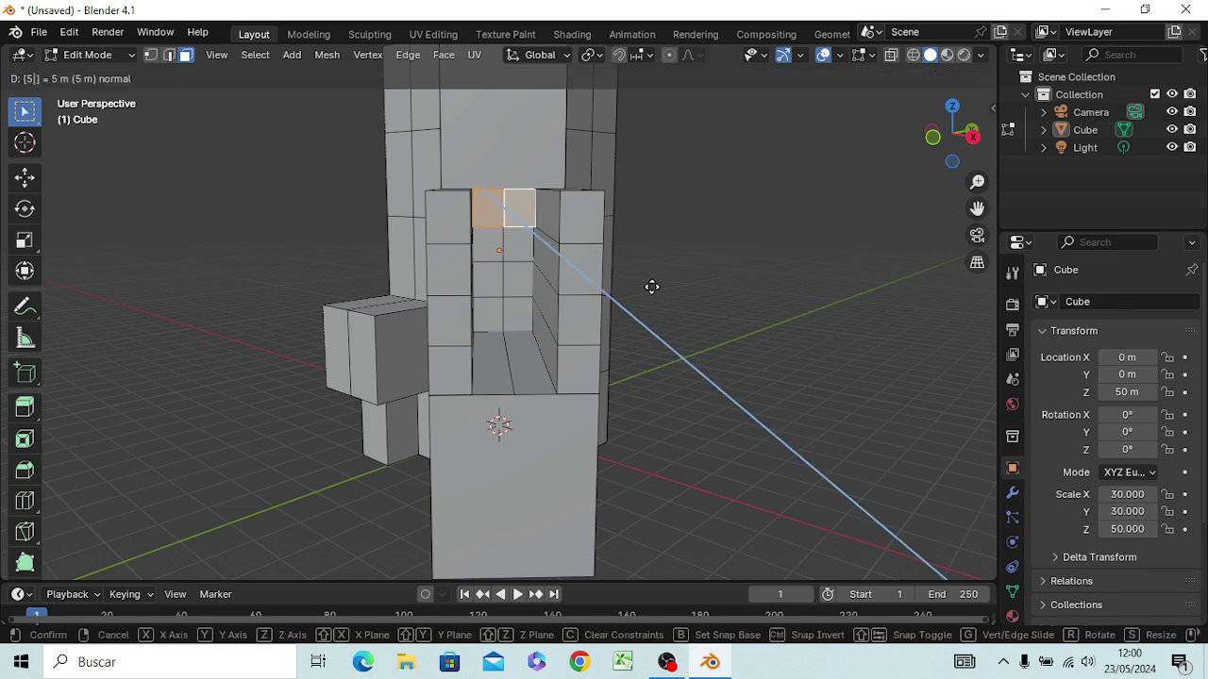
{"action": "key", "text": "Return"}
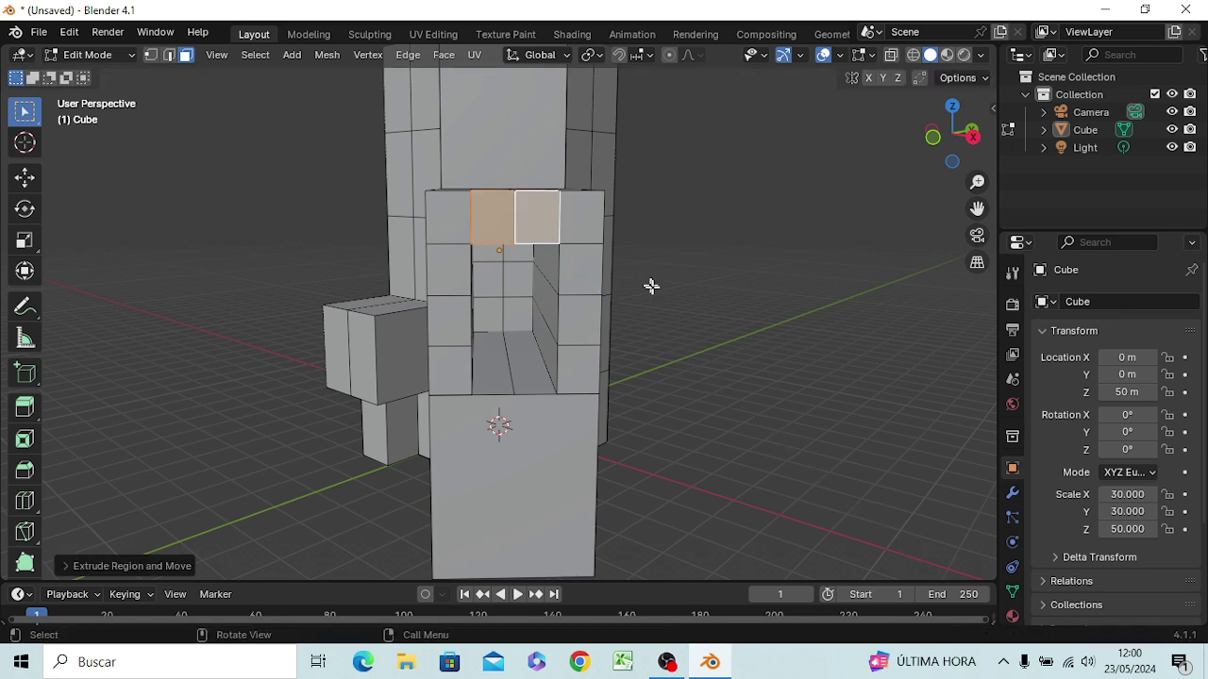
Step: Add two evenly spaced vertical loop cuts around the +X side wall of the protruding block
{"action": "middle_click_drag", "start_coordinate": [671, 326], "coordinate": [453, 313]}
{"action": "mouse_move", "coordinate": [315, 296]}
{"action": "middle_mouse_down"}
{"action": "mouse_move", "coordinate": [480, 302]}
{"action": "mouse_move", "coordinate": [466, 281]}
{"action": "mouse_move", "coordinate": [318, 289]}
{"action": "middle_mouse_up"}
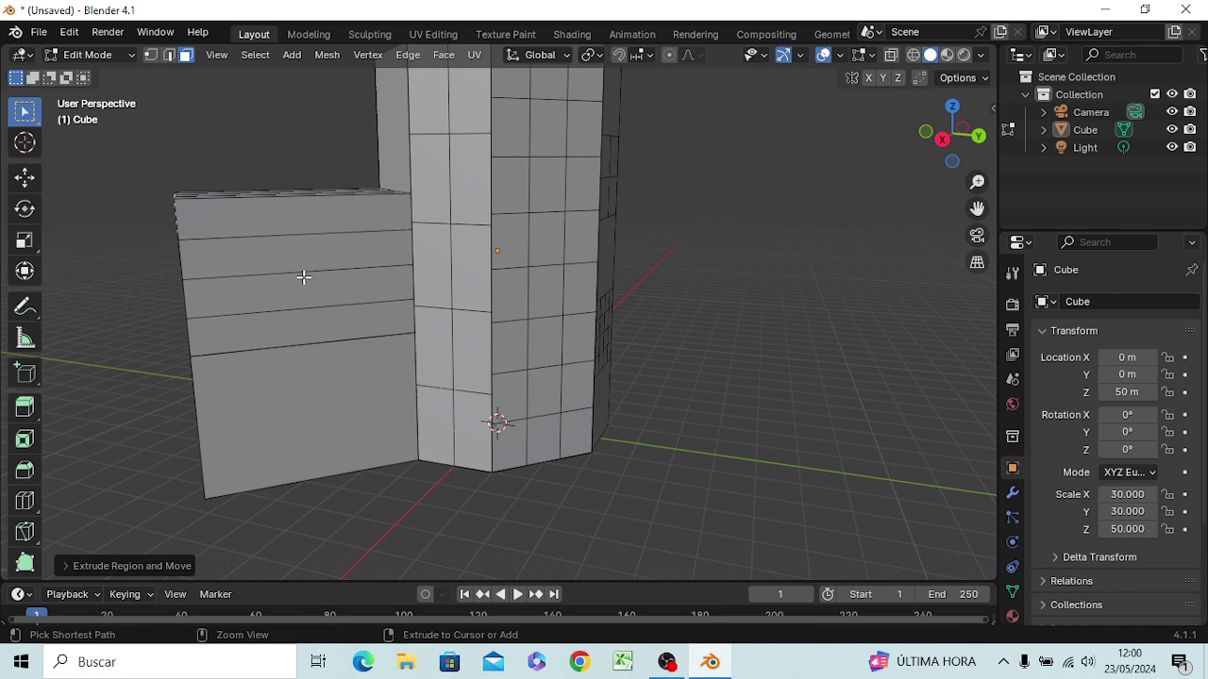
{"action": "key", "text": "ctrl+r"}
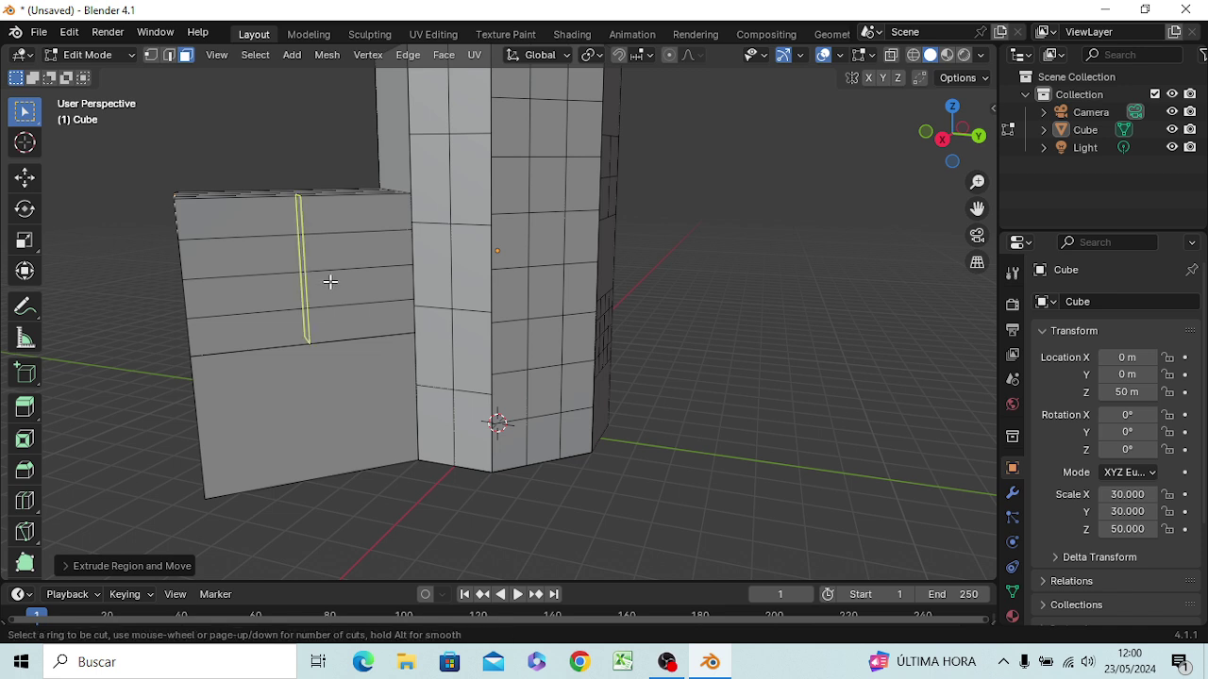
{"action": "scroll", "coordinate": [330, 281], "scroll_direction": "up", "scroll_amount": 1}
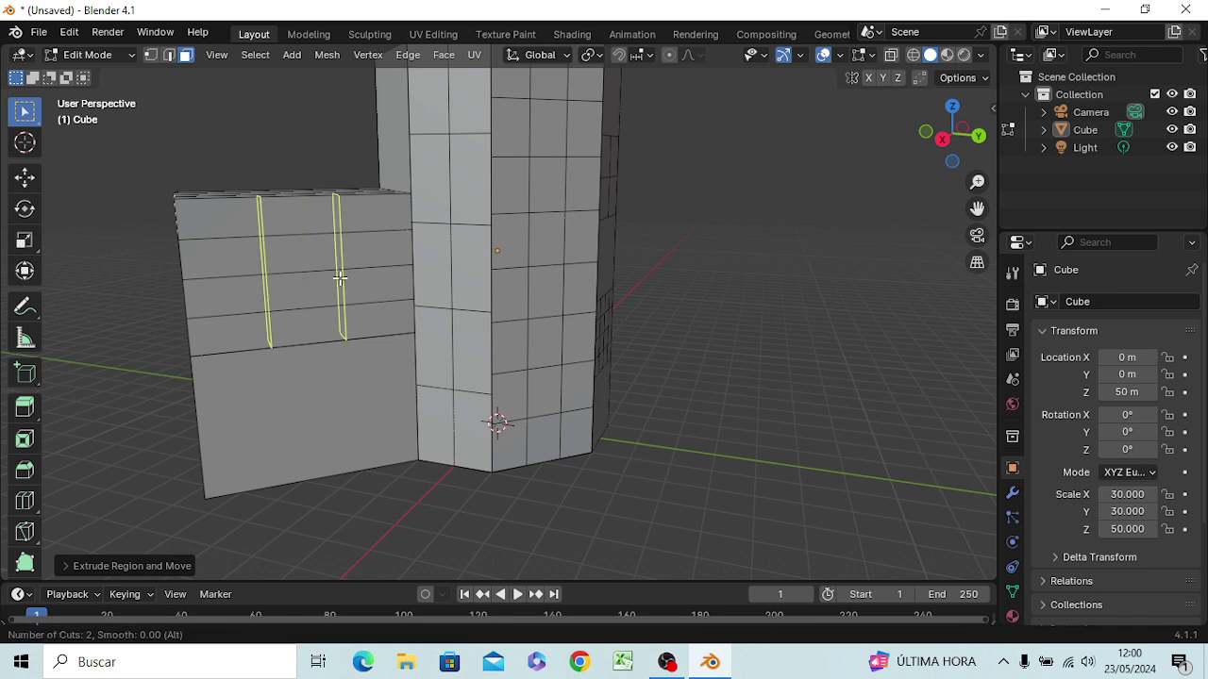
{"action": "left_click", "coordinate": [340, 278]}
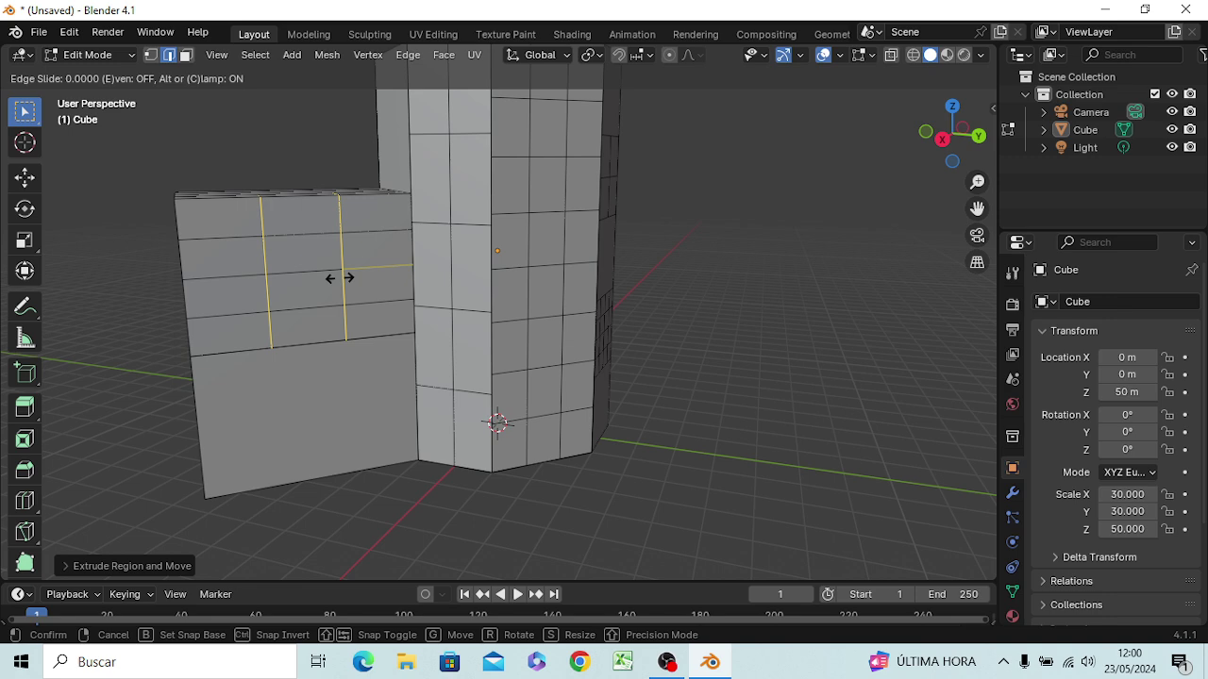
{"action": "left_click", "coordinate": [339, 277]}
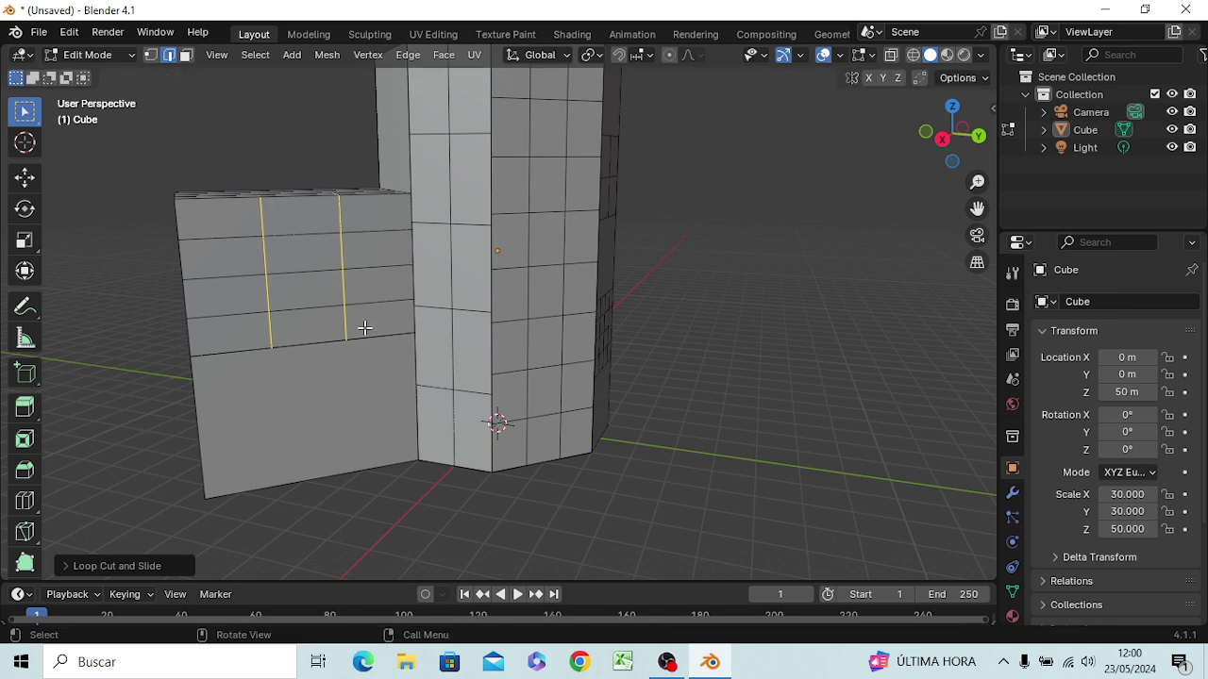
Step: Try to add four loop cuts between the two new cuts in the roof's outer strip, and undo them
{"action": "middle_click_drag", "start_coordinate": [364, 316], "coordinate": [503, 400]}
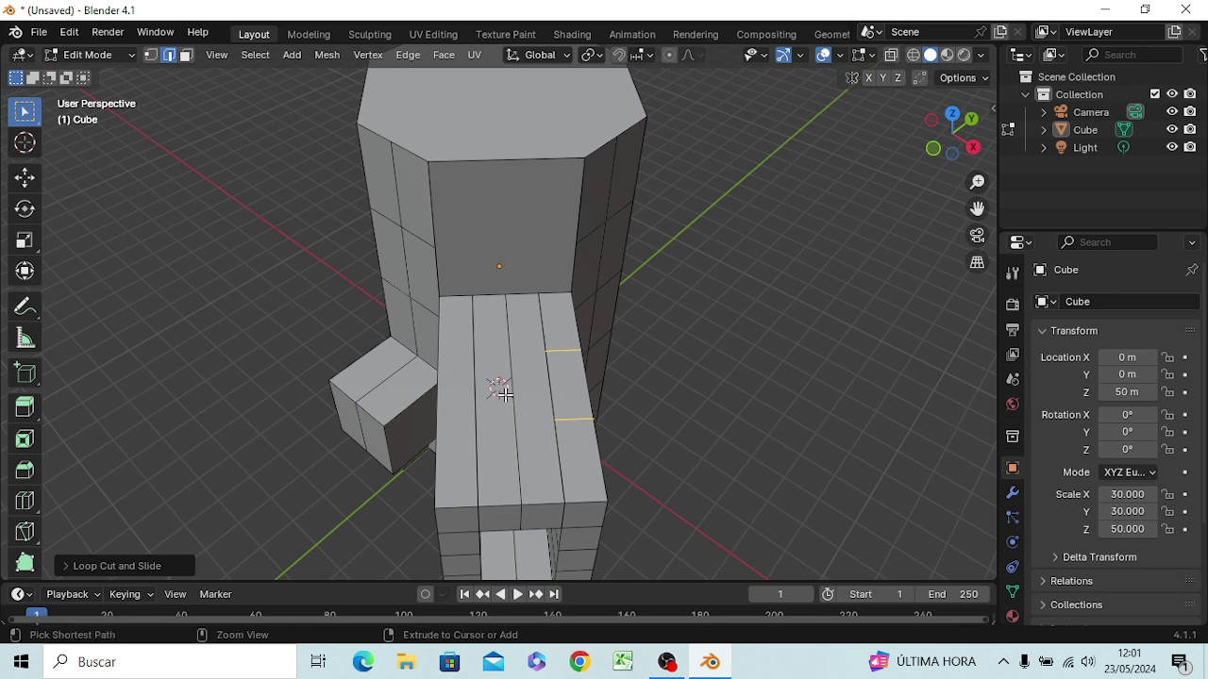
{"action": "key", "text": "ctrl+t"}
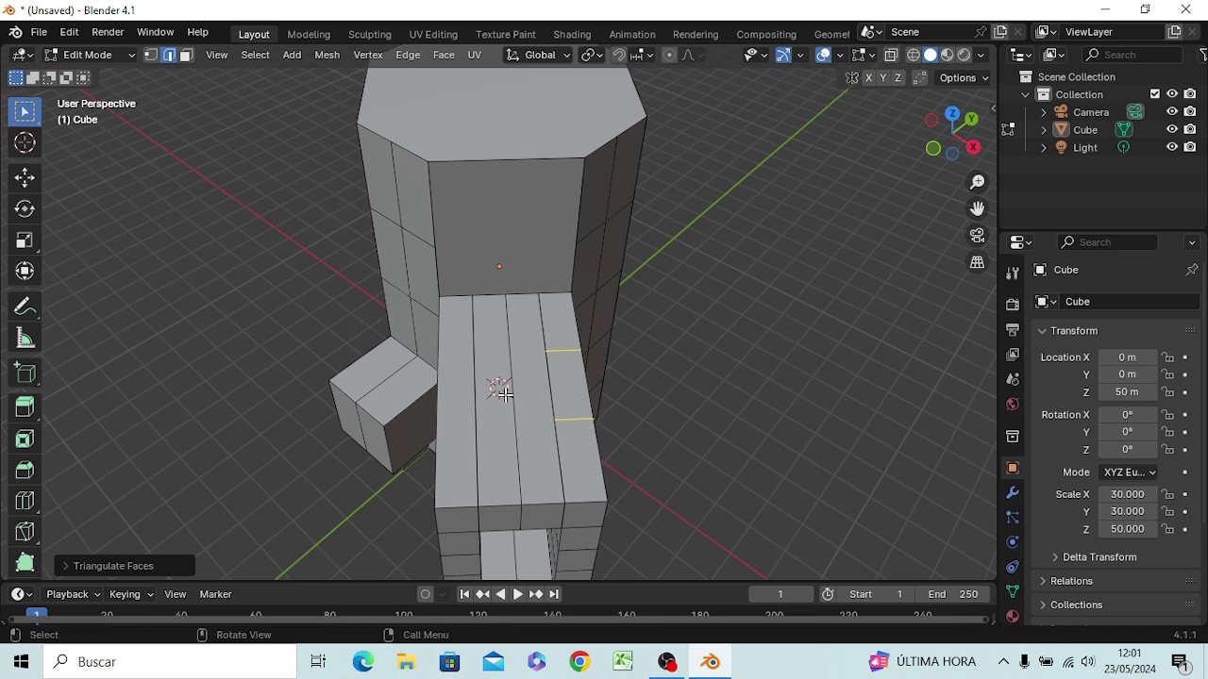
{"action": "key", "text": "ctrl+r"}
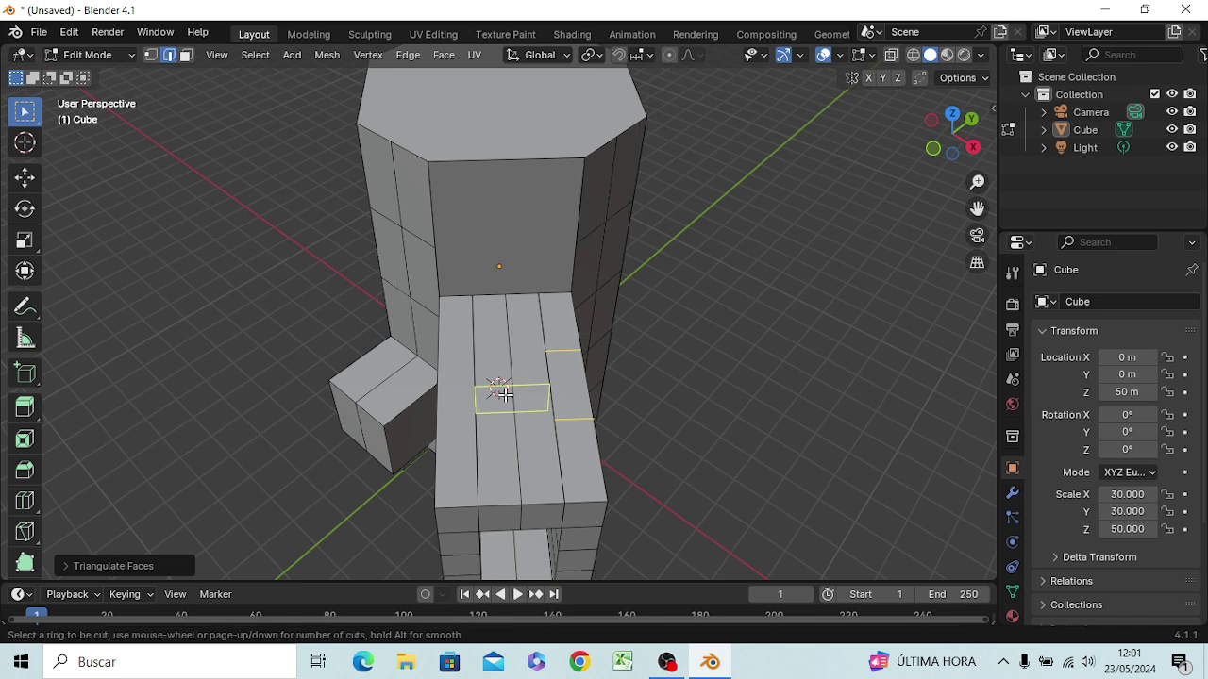
{"action": "scroll", "coordinate": [502, 393], "scroll_direction": "up", "scroll_amount": 1}
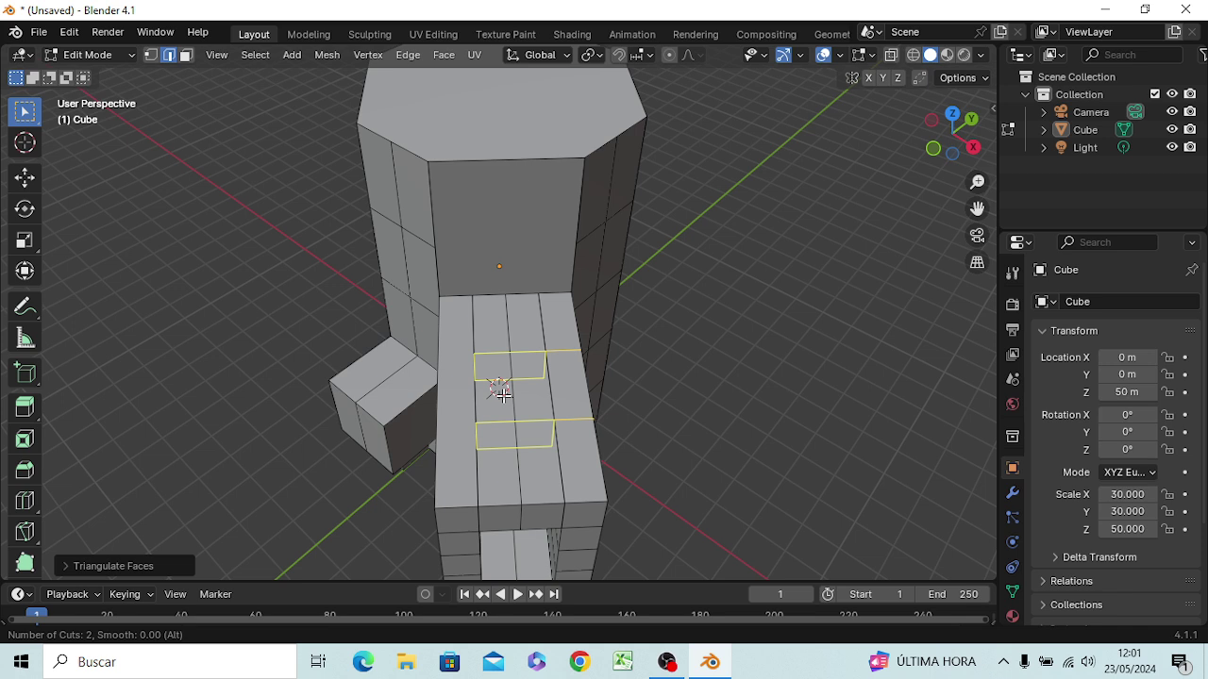
{"action": "scroll", "coordinate": [503, 394], "scroll_direction": "up", "scroll_amount": 1}
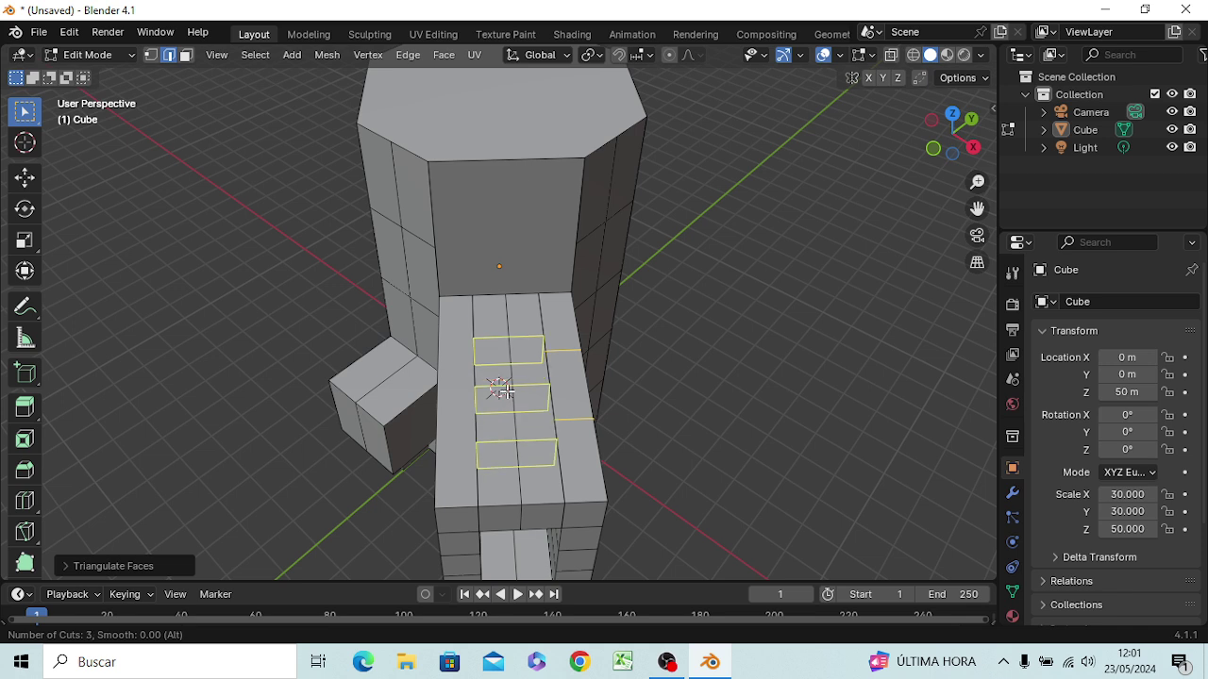
{"action": "scroll", "coordinate": [502, 391], "scroll_direction": "up", "scroll_amount": 1}
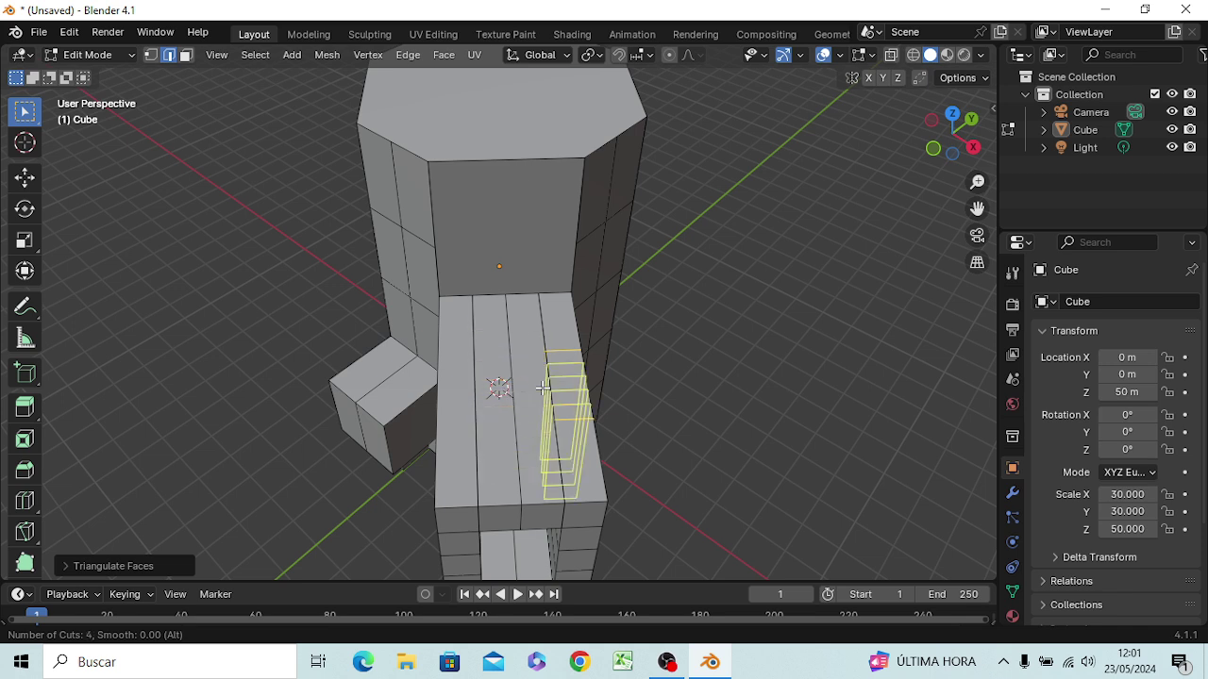
{"action": "left_click", "coordinate": [543, 387]}
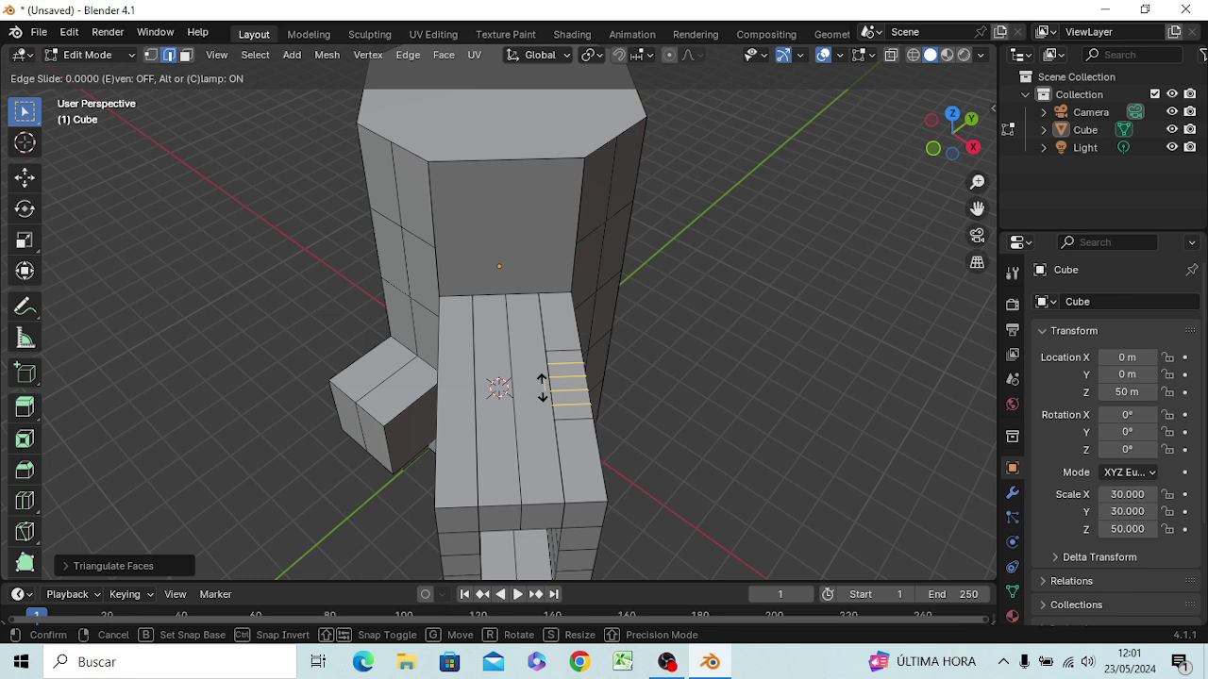
{"action": "left_click", "coordinate": [499, 388]}
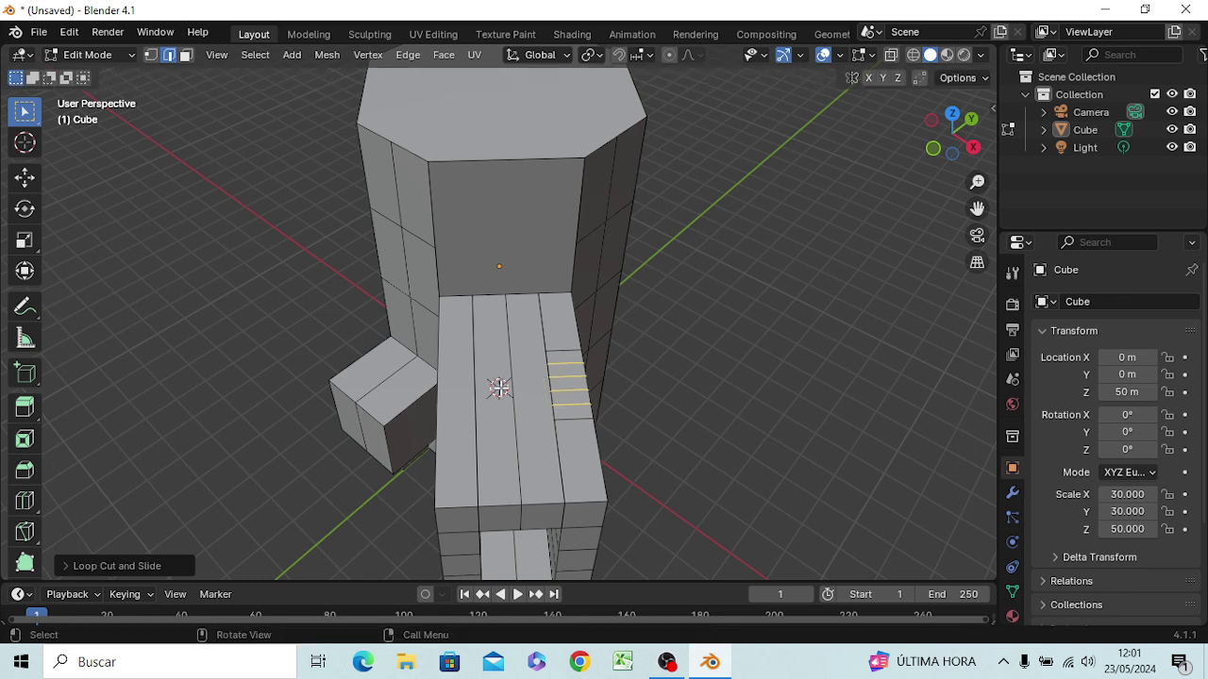
{"action": "key", "text": "s"}
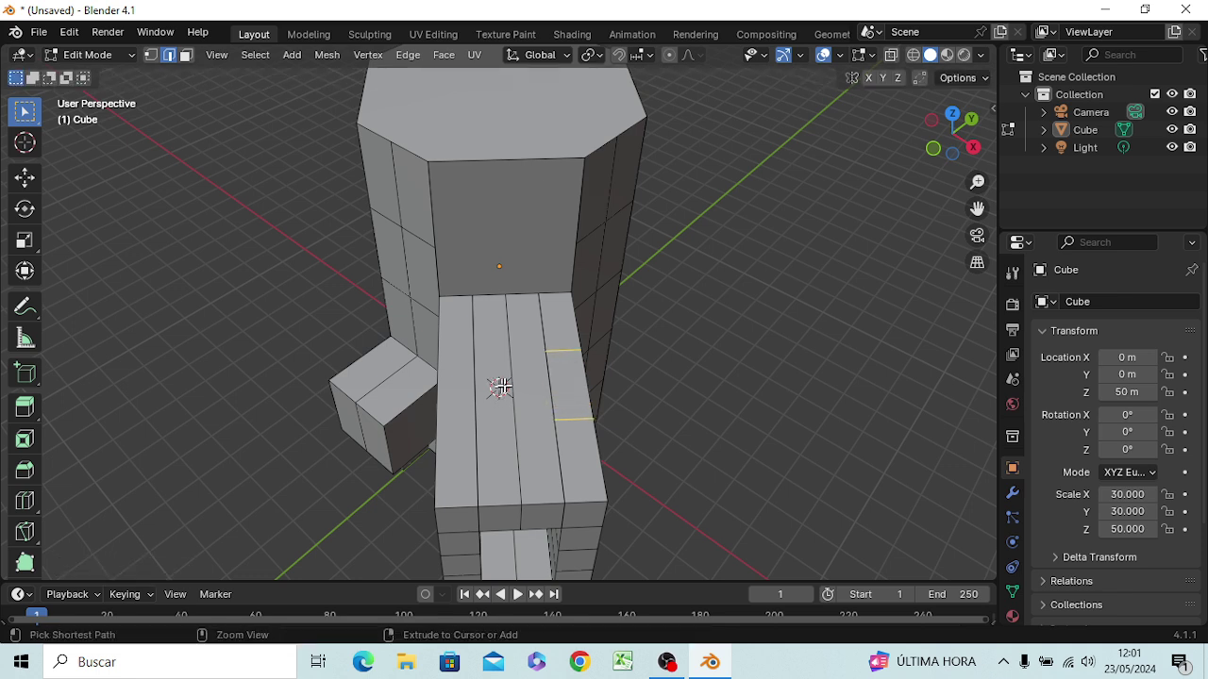
Step: Add two evenly spaced crosswise loop cuts through the roof's two middle strips, in line with the +X wall's cuts
{"action": "key", "text": "Return"}
{"action": "left_click", "coordinate": [496, 376], "text": "alt"}
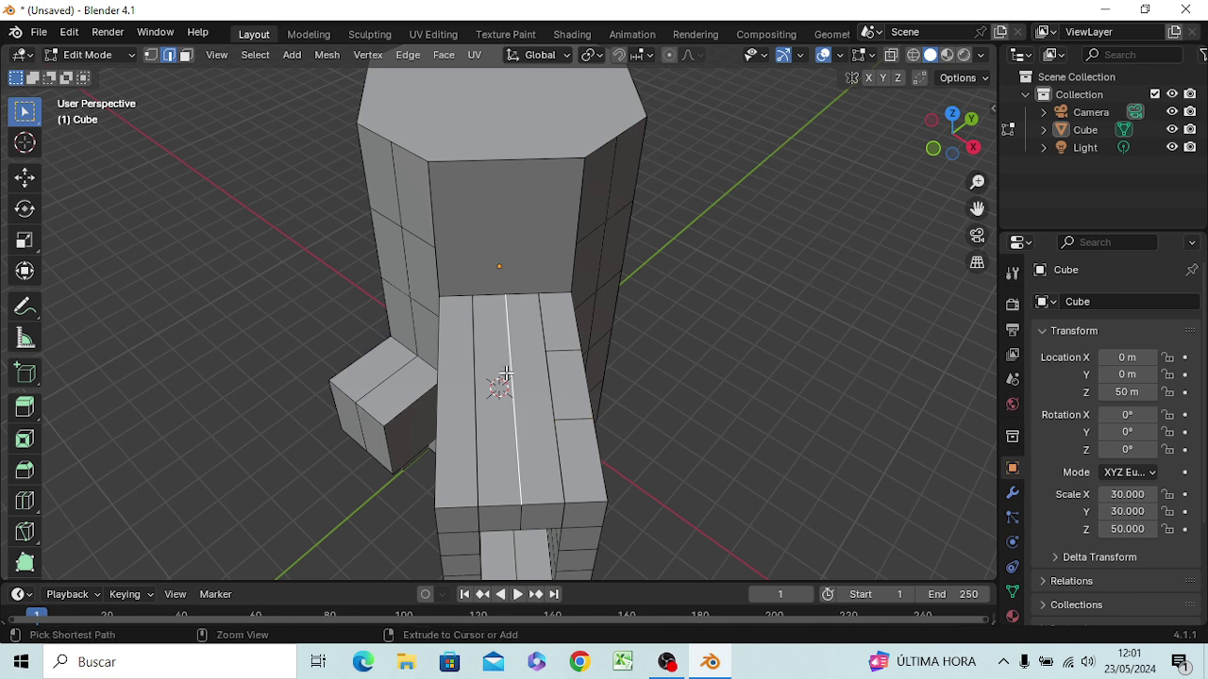
{"action": "key", "text": "ctrl+r"}
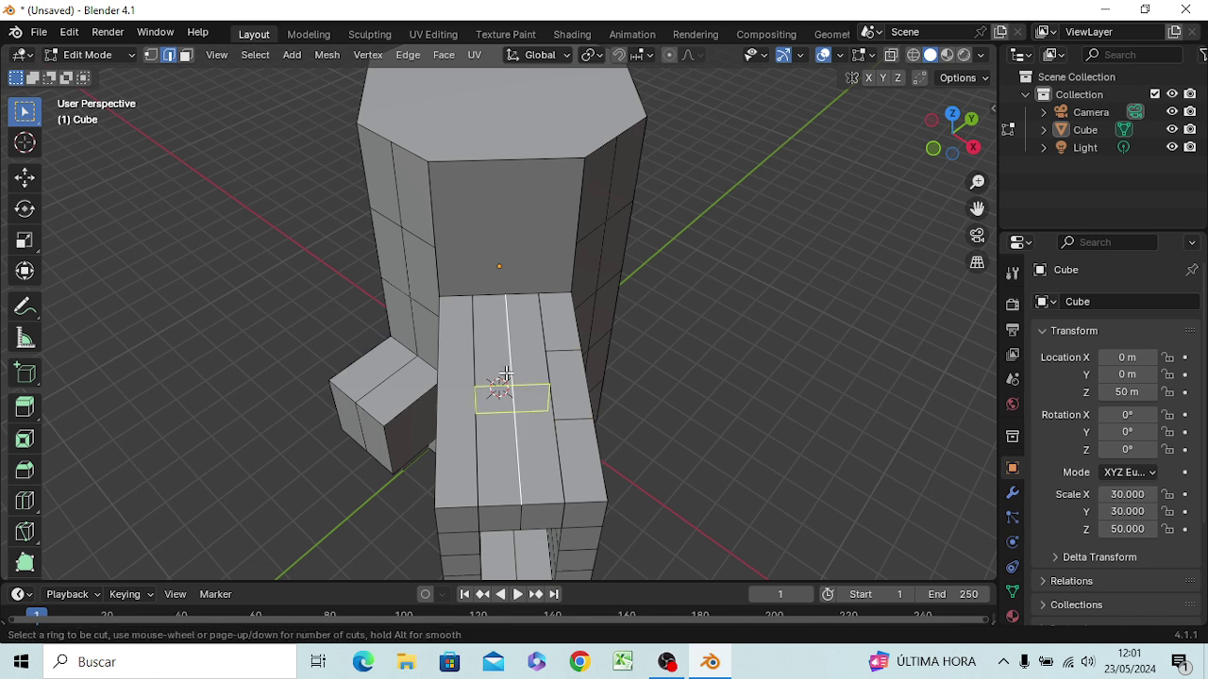
{"action": "scroll", "coordinate": [500, 376], "scroll_direction": "up", "scroll_amount": 1}
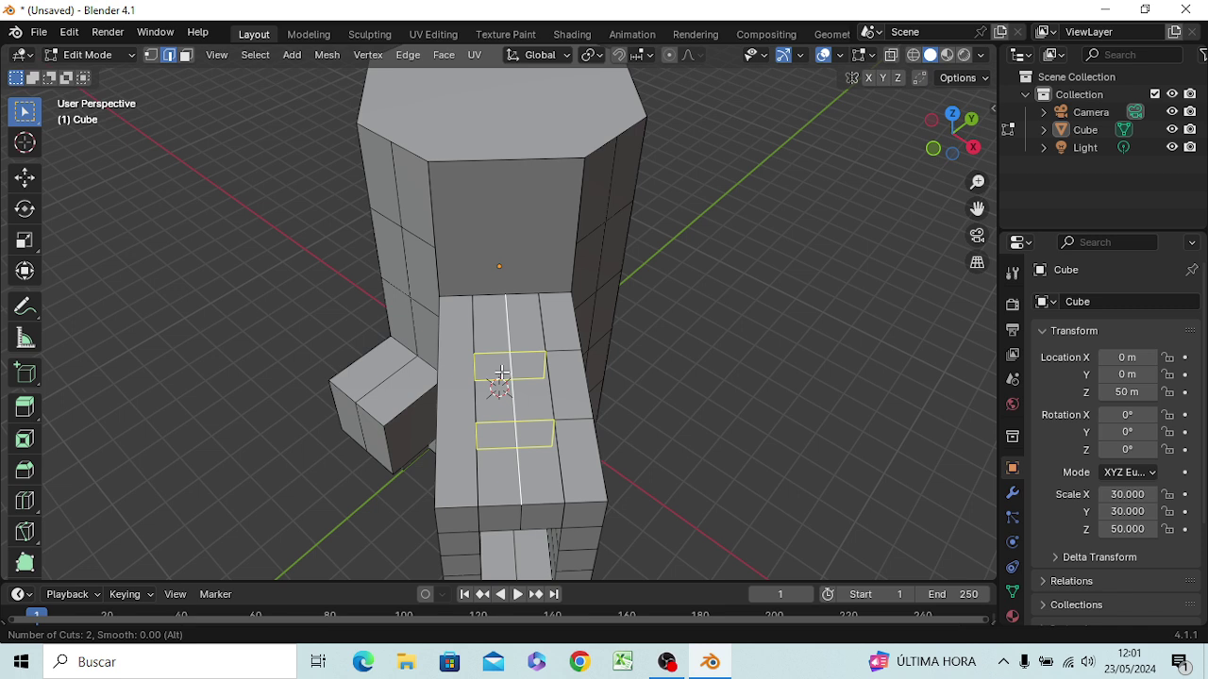
{"action": "left_click", "coordinate": [501, 373]}
{"action": "right_click", "coordinate": [501, 374]}
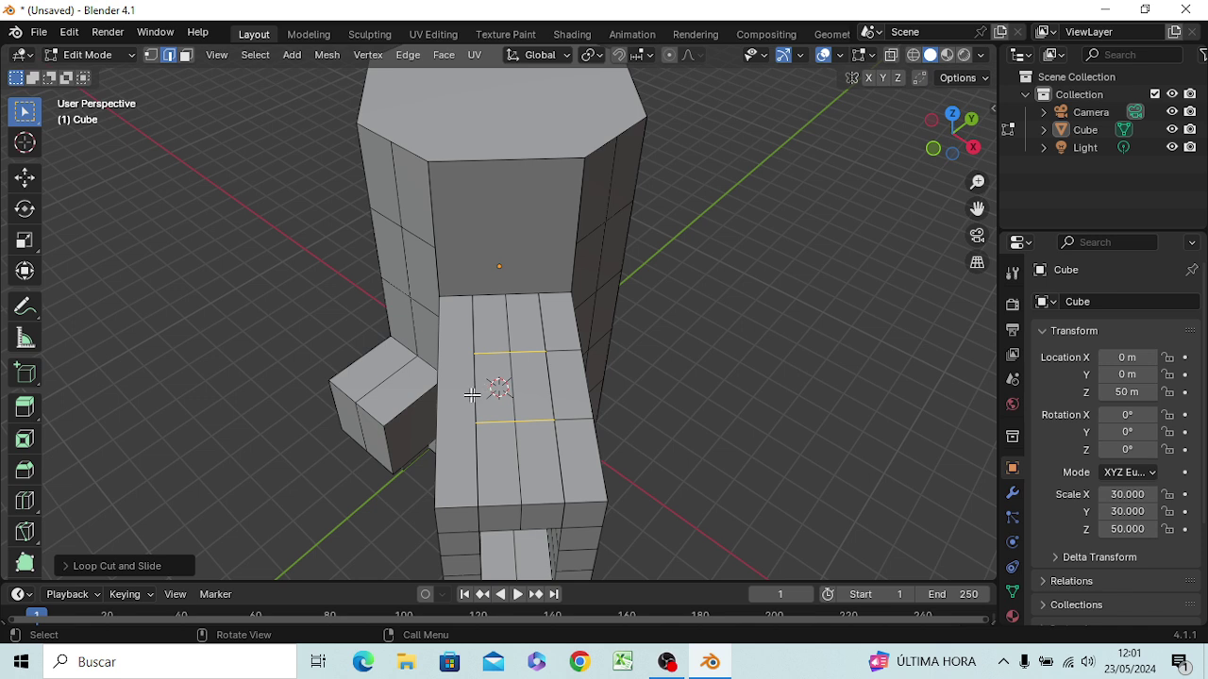
Step: Try to add two lengthwise loop cuts along the roof's middle strip nearer the +X wall, and undo them
{"action": "left_click", "coordinate": [472, 394]}
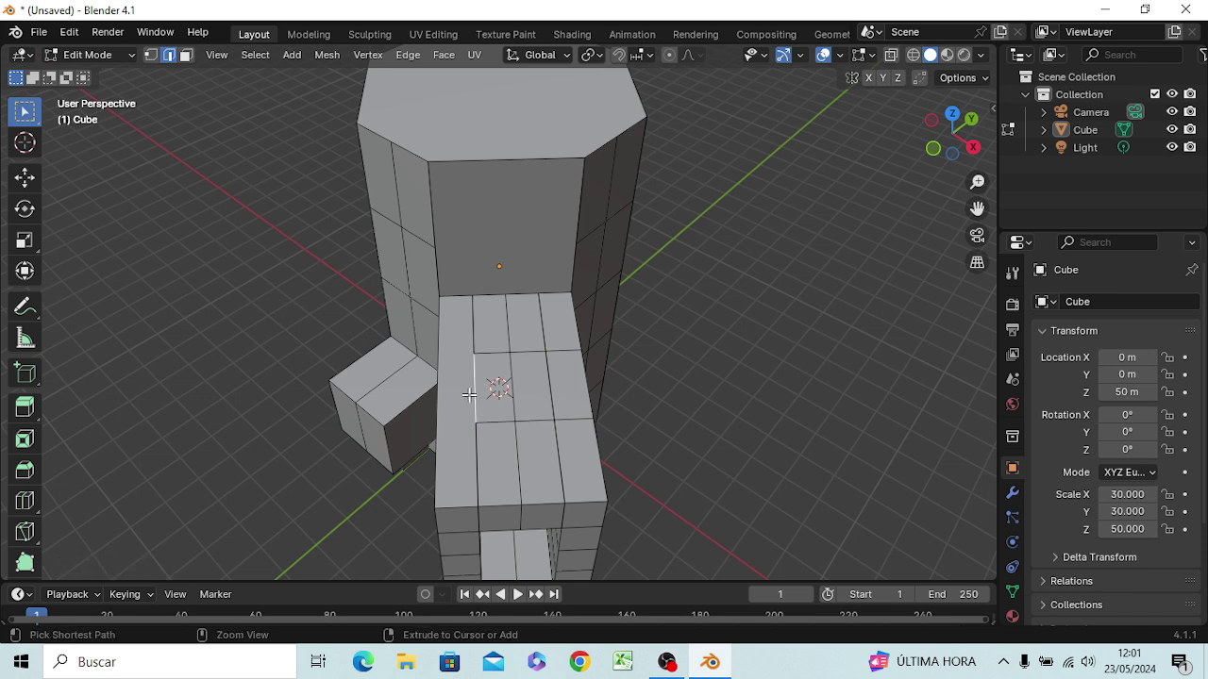
{"action": "key", "text": "ctrl+r"}
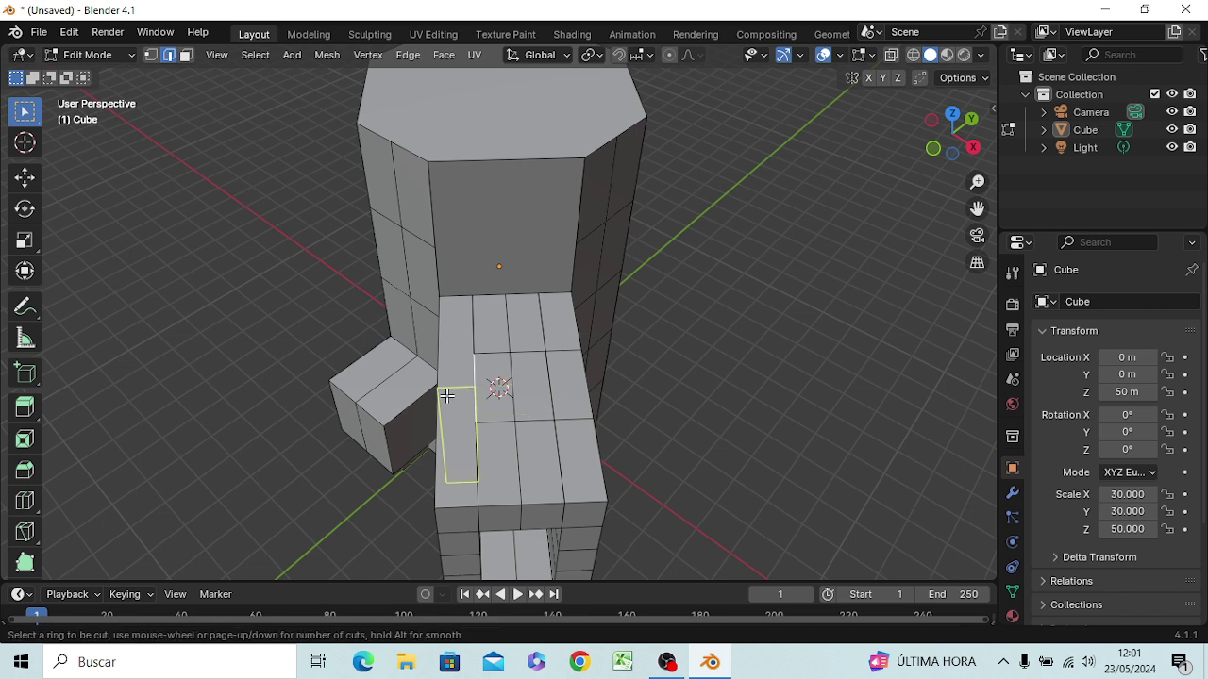
{"action": "scroll", "coordinate": [446, 396], "scroll_direction": "up", "scroll_amount": 2}
{"action": "scroll", "coordinate": [446, 396], "scroll_direction": "down", "scroll_amount": 1}
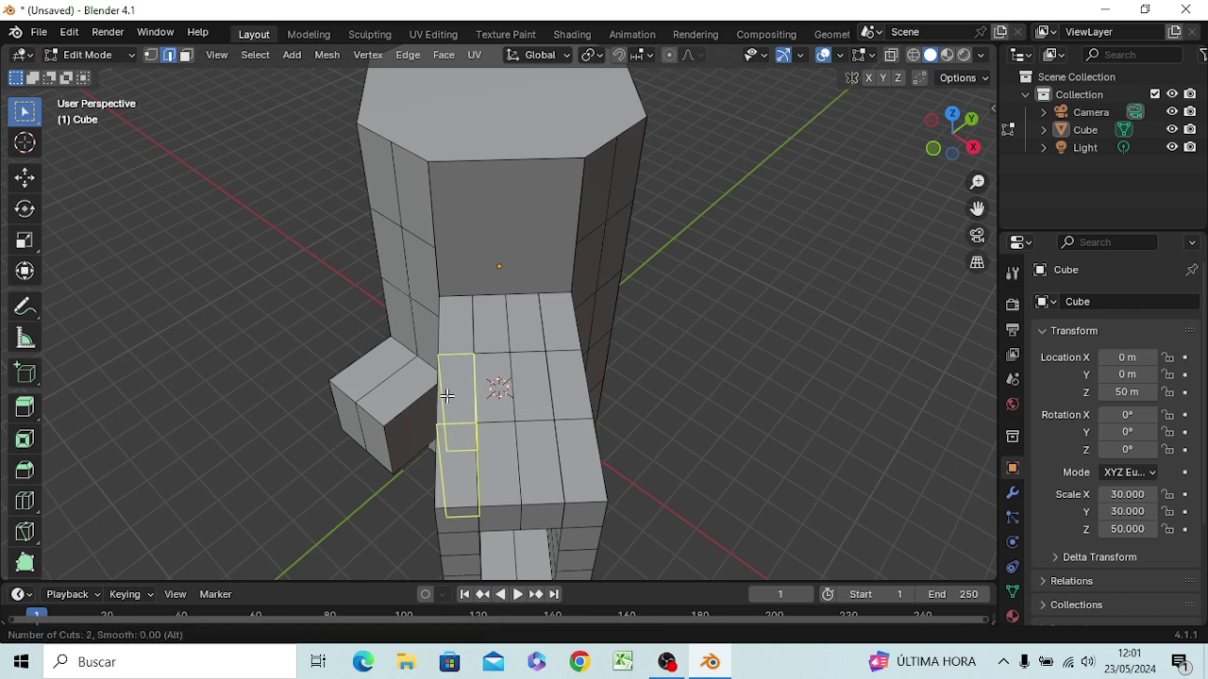
{"action": "left_click", "coordinate": [526, 413]}
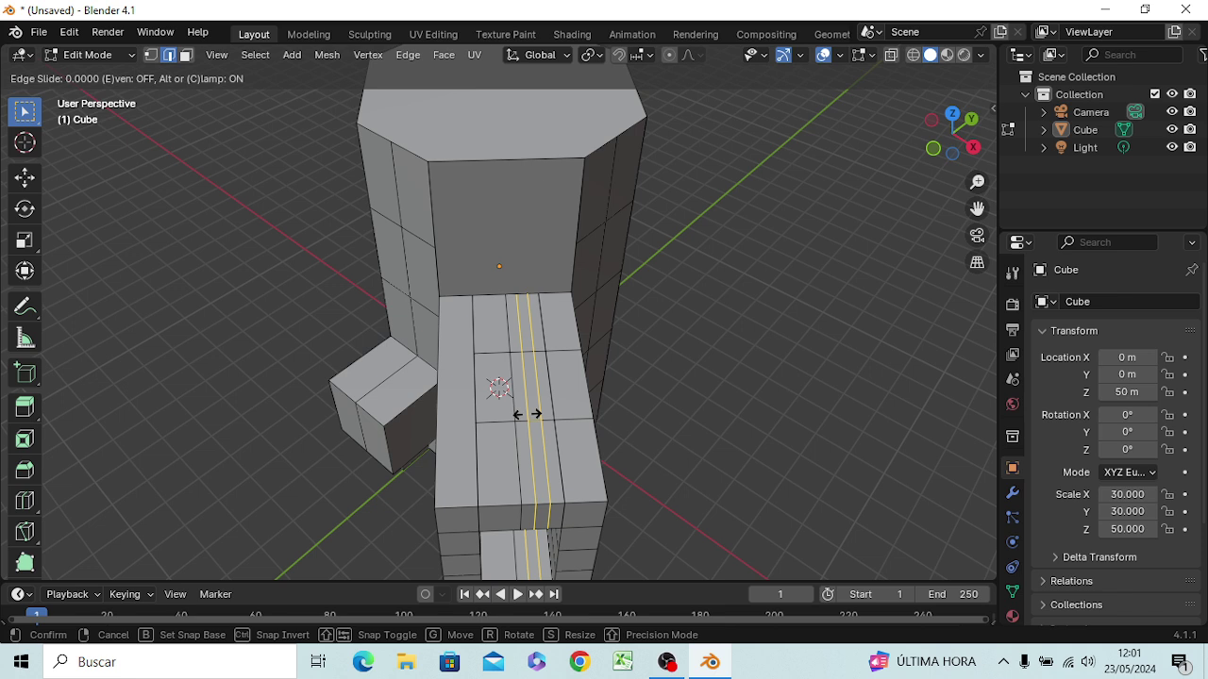
{"action": "left_click", "coordinate": [525, 413]}
{"action": "key", "text": "ctrl+z"}
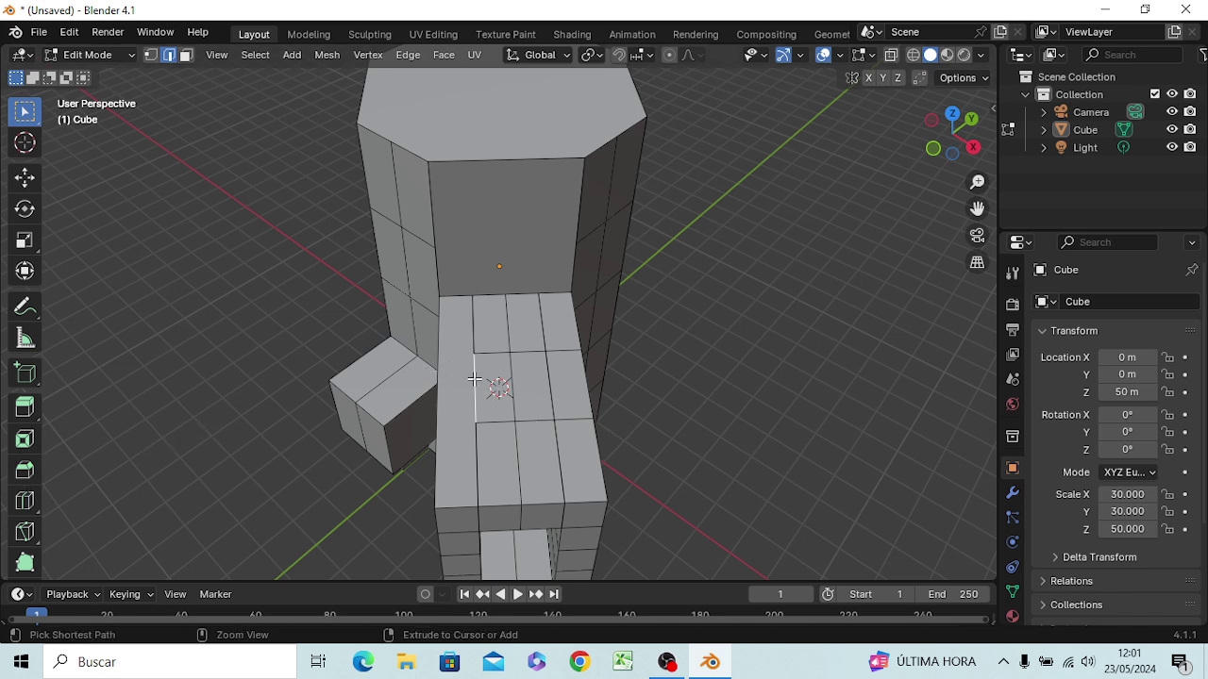
Step: Add two evenly spaced vertical loop cuts around the -X side wall and its outer roof strip
{"action": "key", "text": "ctrl+r"}
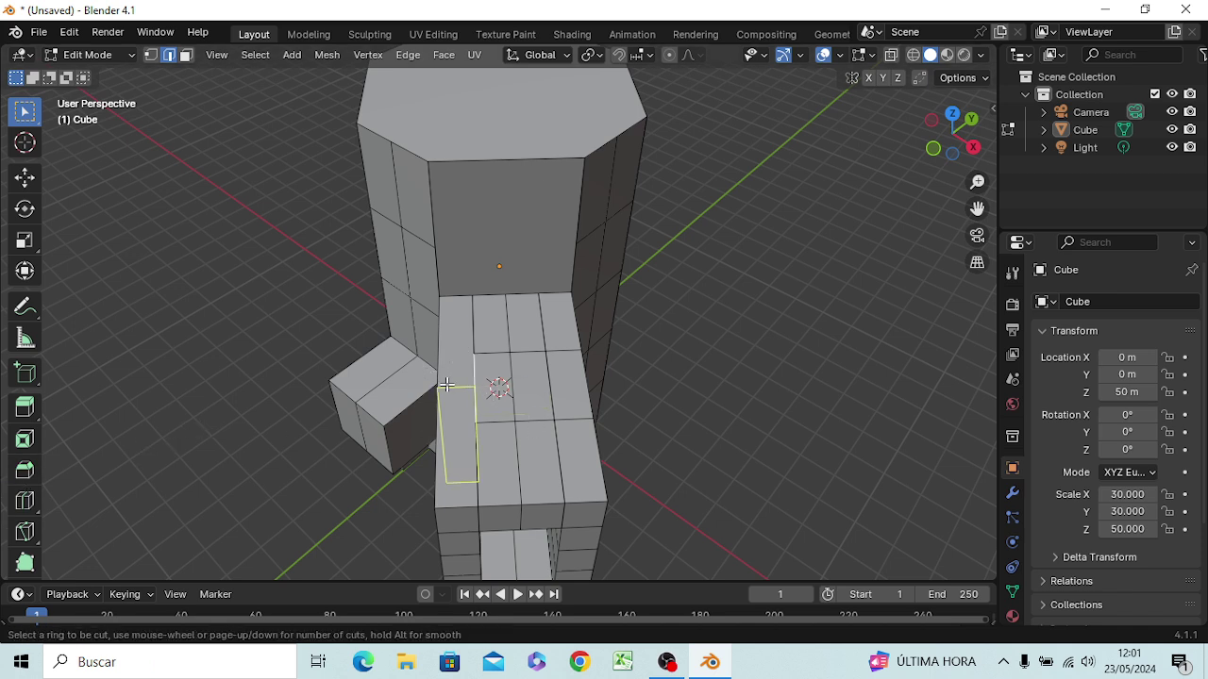
{"action": "scroll", "coordinate": [447, 384], "scroll_direction": "up", "scroll_amount": 2}
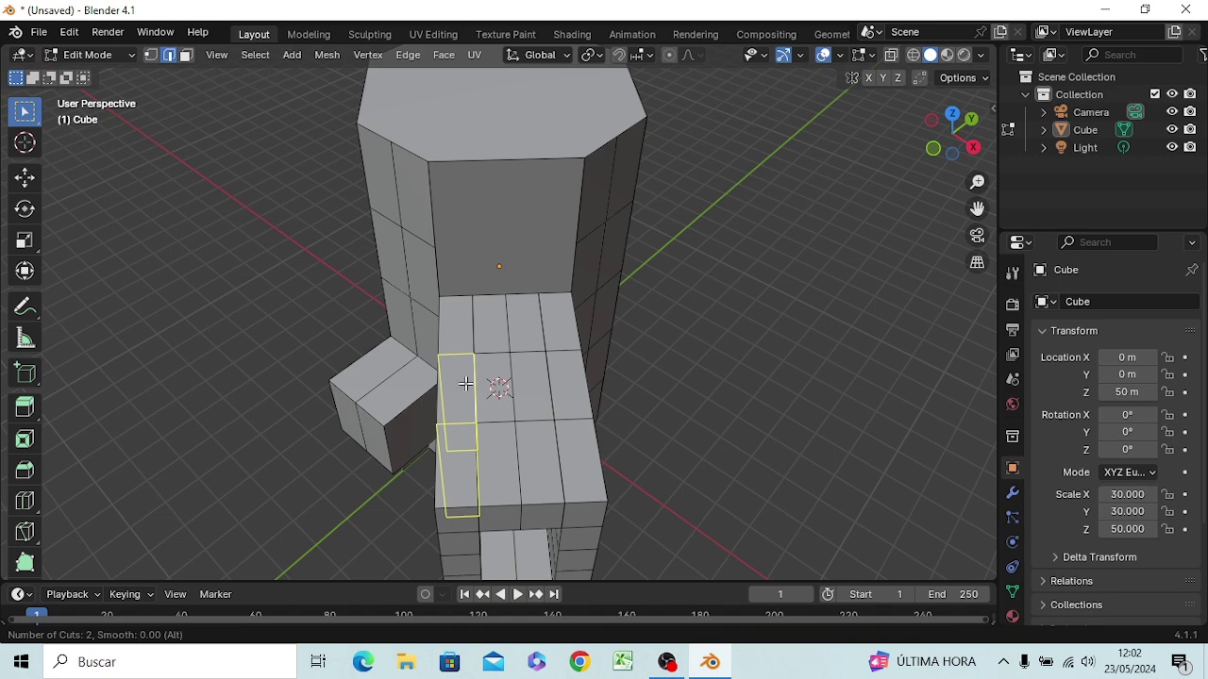
{"action": "left_click", "coordinate": [462, 384]}
{"action": "left_click", "coordinate": [464, 384]}
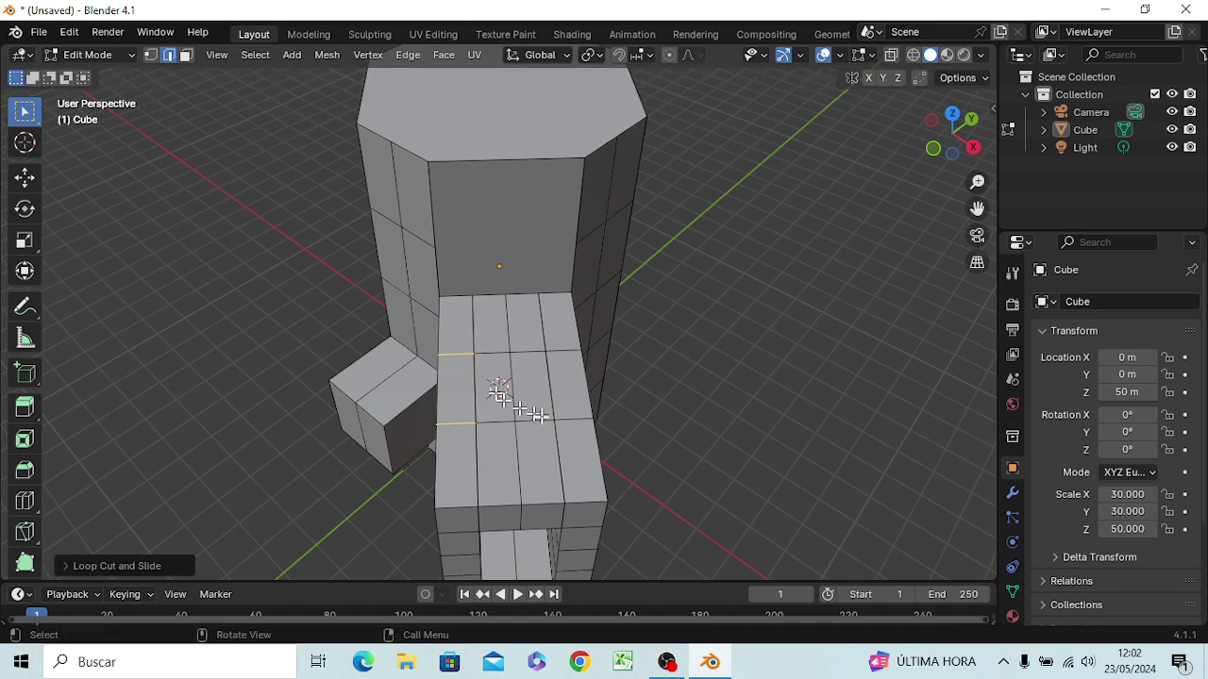
Step: Try to extrude the lowest face at the outer end of the -X side wall 3 m along its normal
{"action": "middle_click_drag", "start_coordinate": [498, 400], "coordinate": [386, 350]}
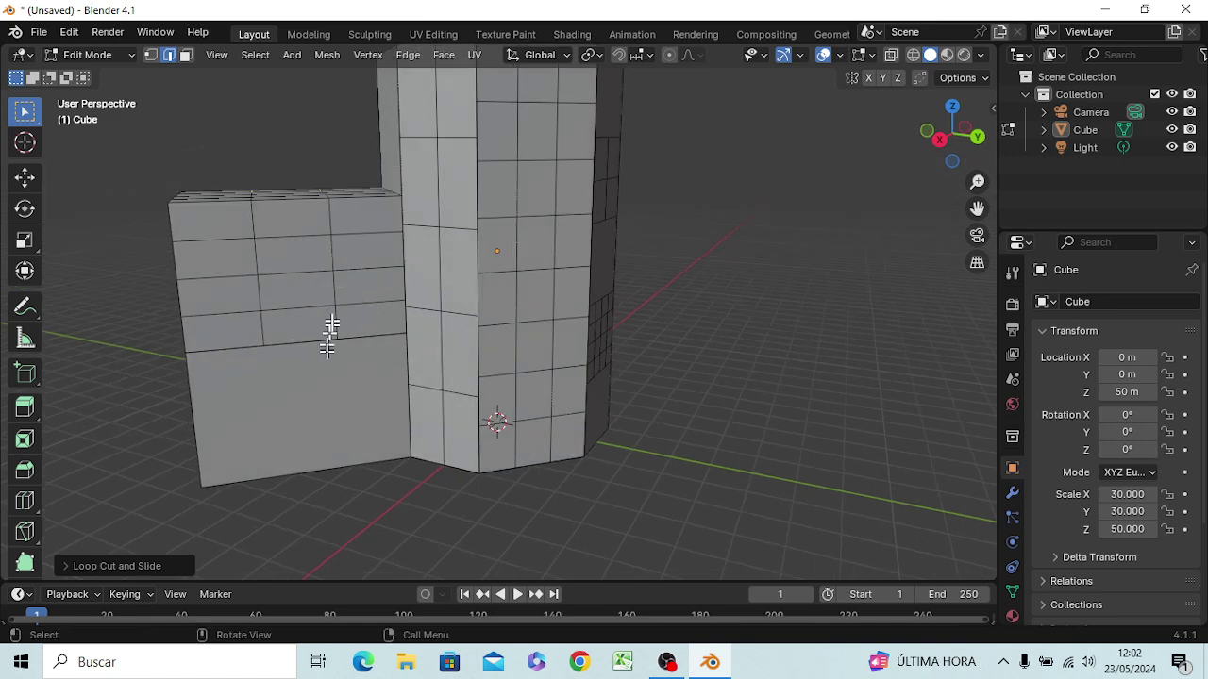
{"action": "middle_click_drag", "start_coordinate": [331, 329], "coordinate": [566, 348]}
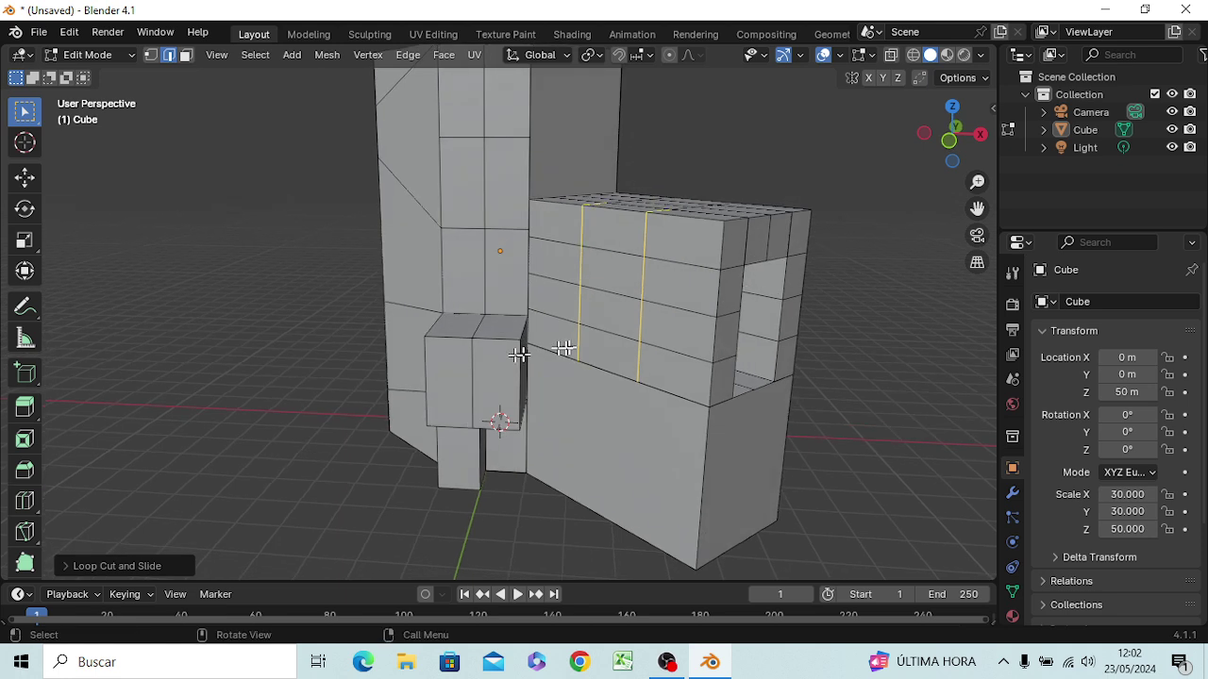
{"action": "key", "text": "3"}
{"action": "left_click", "coordinate": [651, 361]}
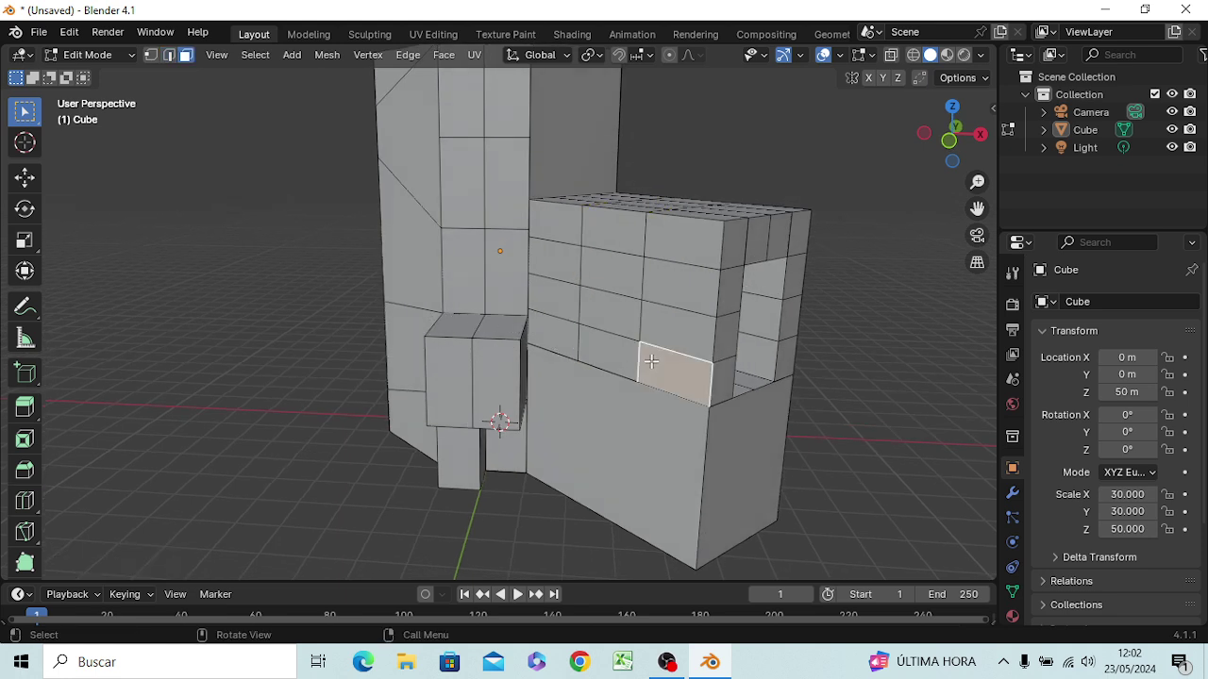
{"action": "type", "text": "e"}
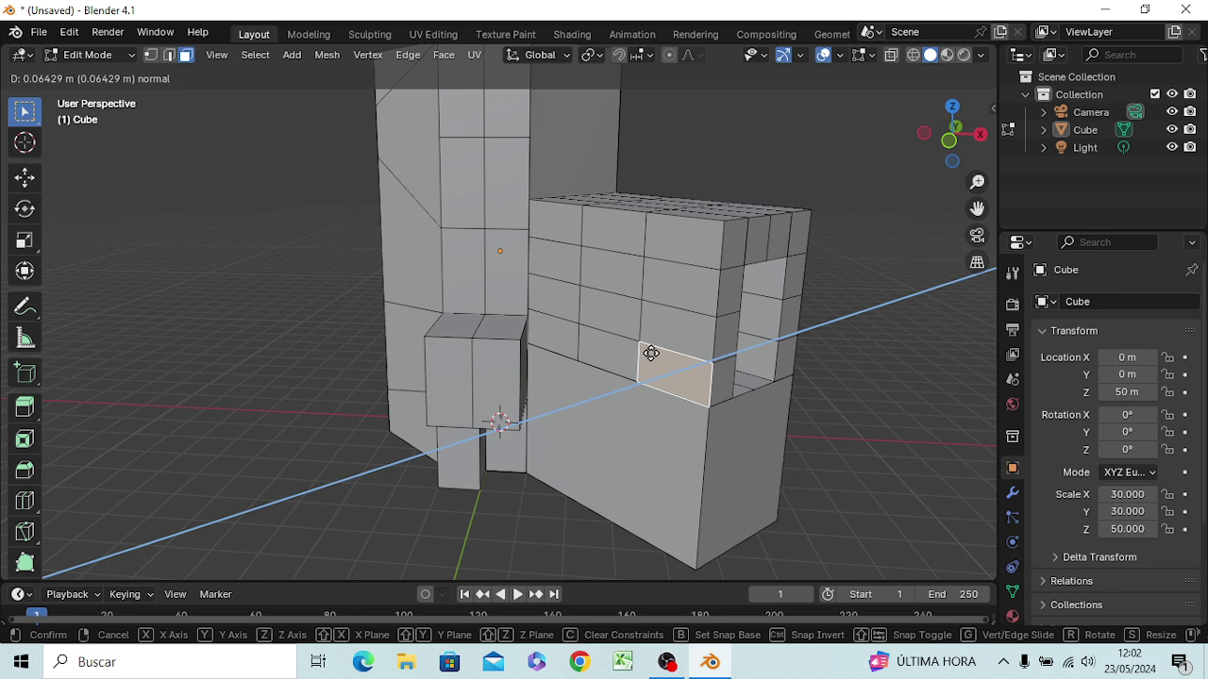
{"action": "type", "text": "3"}
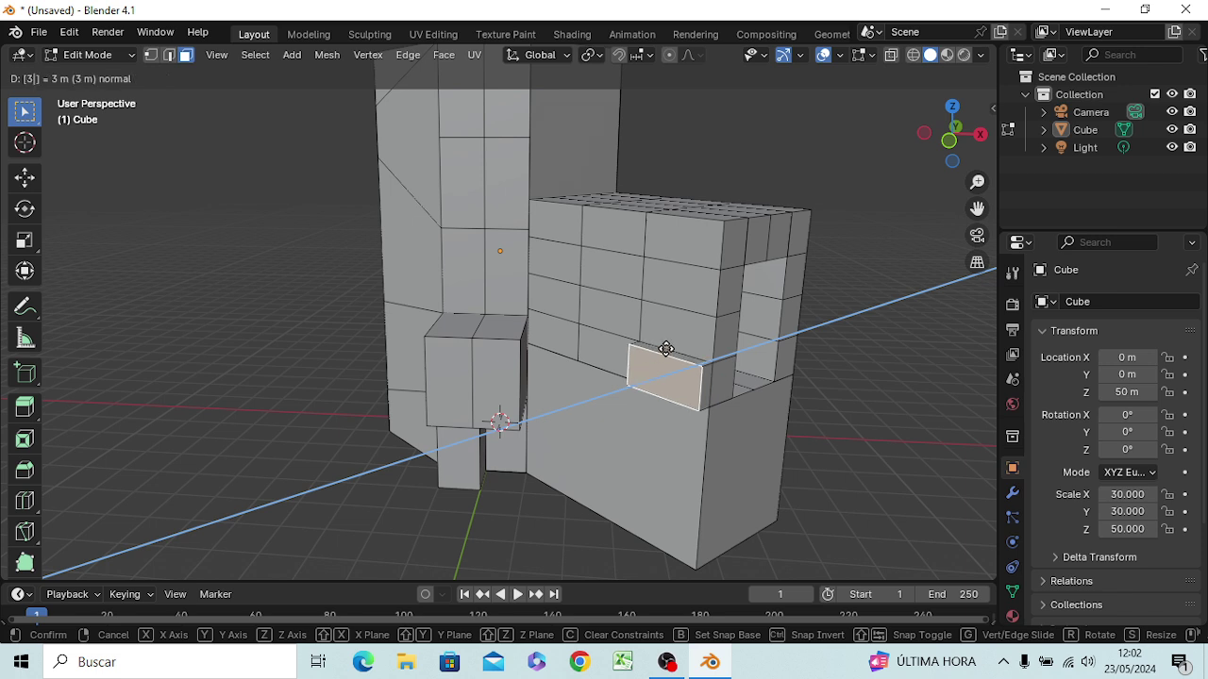
{"action": "key", "text": "BackSpace"}
{"action": "left_click", "coordinate": [642, 366]}
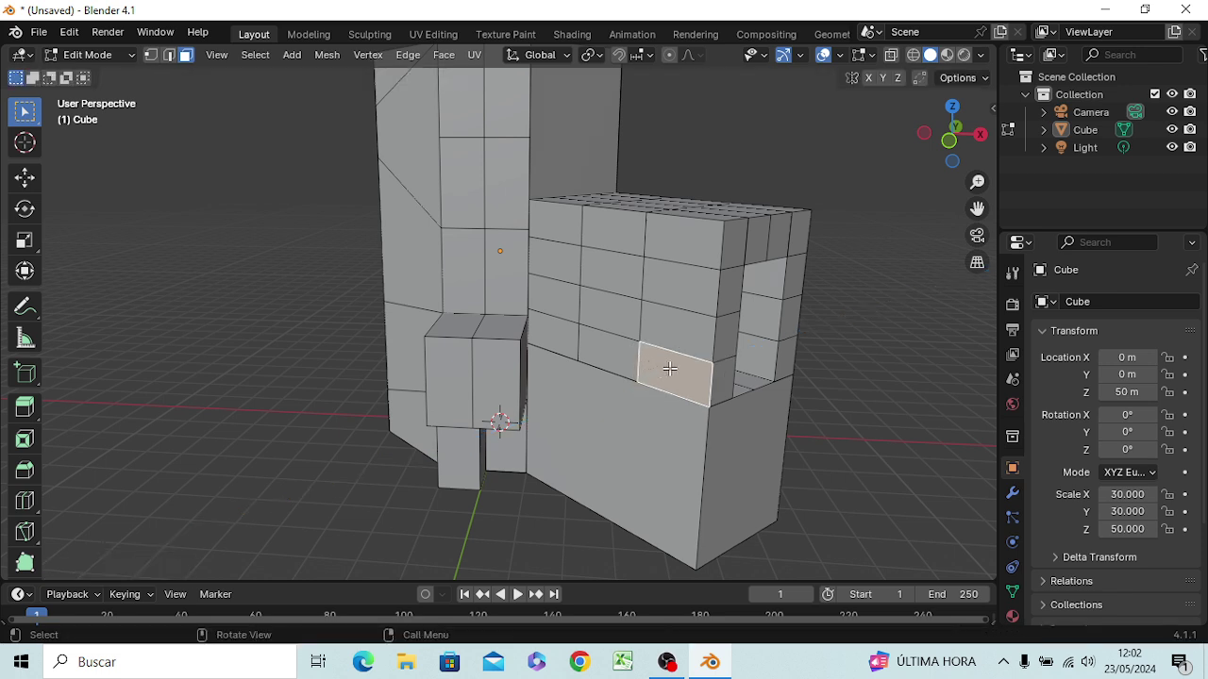
Step: Try to extrude the bottom edge of the -X wall's lowest outer-end face by -3 m along X
{"action": "left_click", "coordinate": [663, 400]}
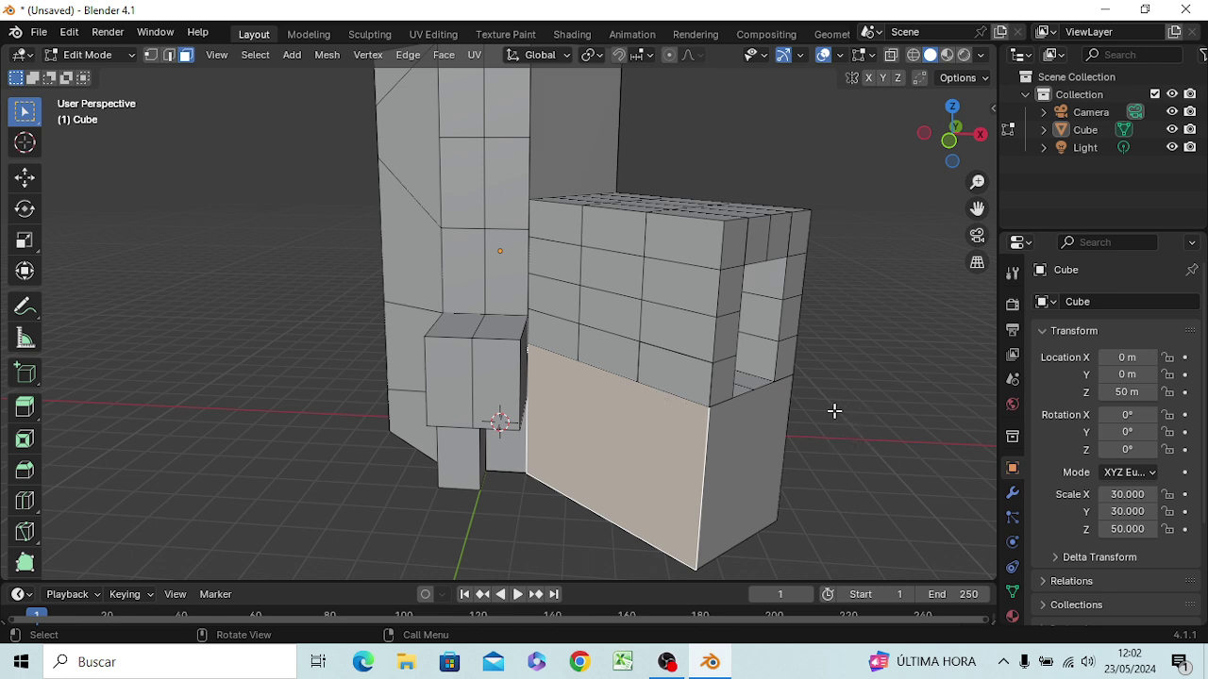
{"action": "key", "text": "2"}
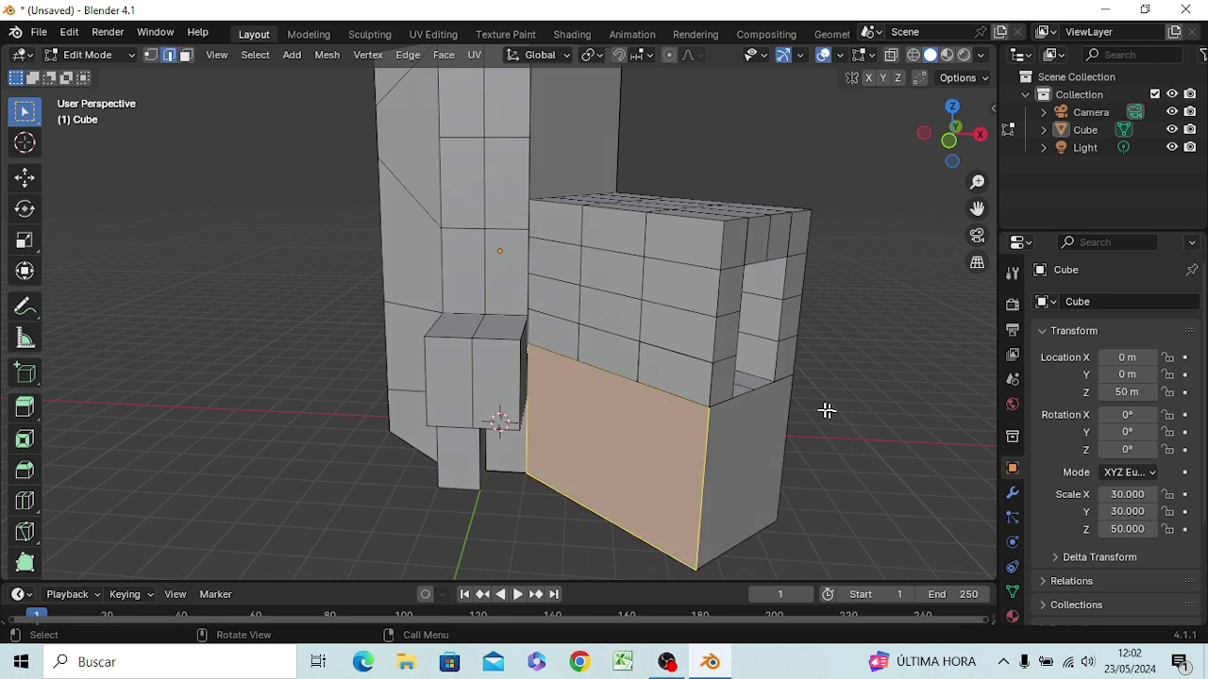
{"action": "left_click", "coordinate": [868, 436]}
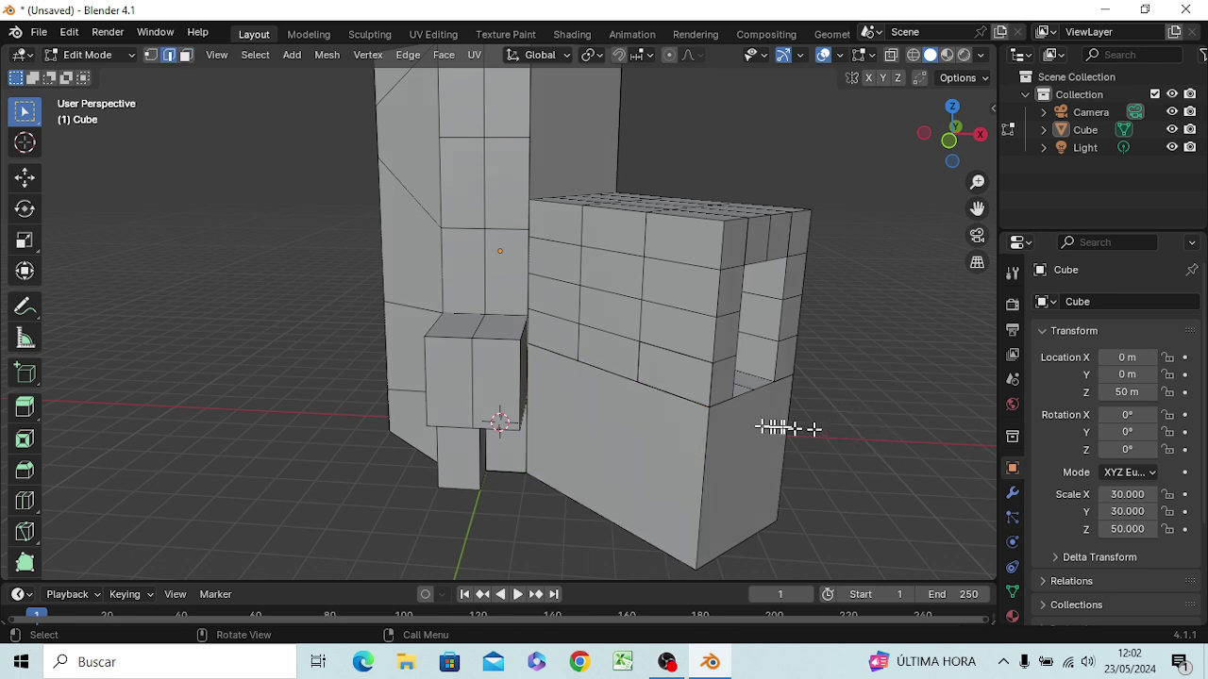
{"action": "left_click", "coordinate": [681, 388]}
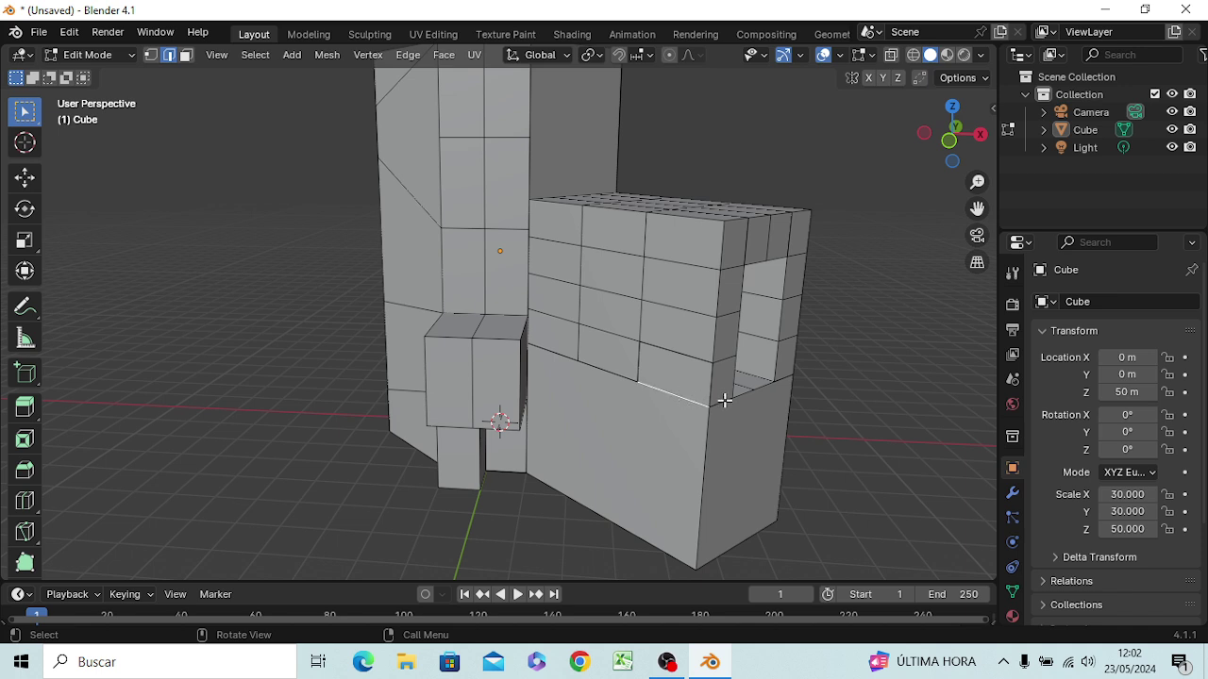
{"action": "key", "text": "g"}
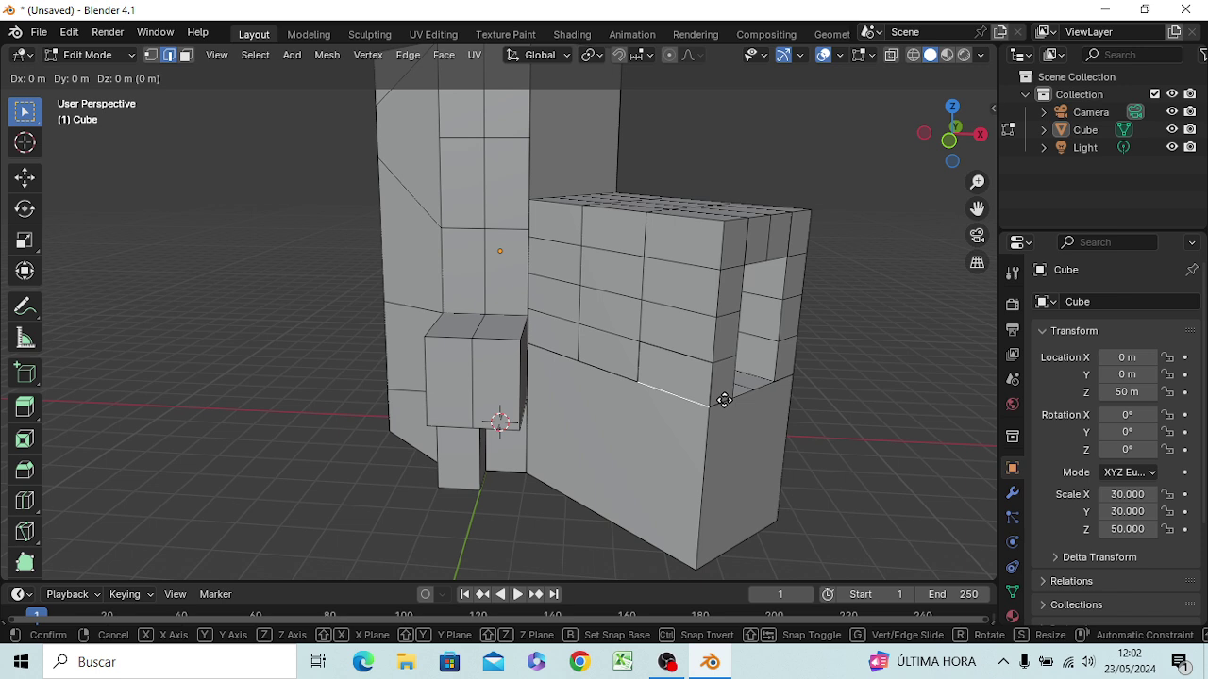
{"action": "type", "text": "-3"}
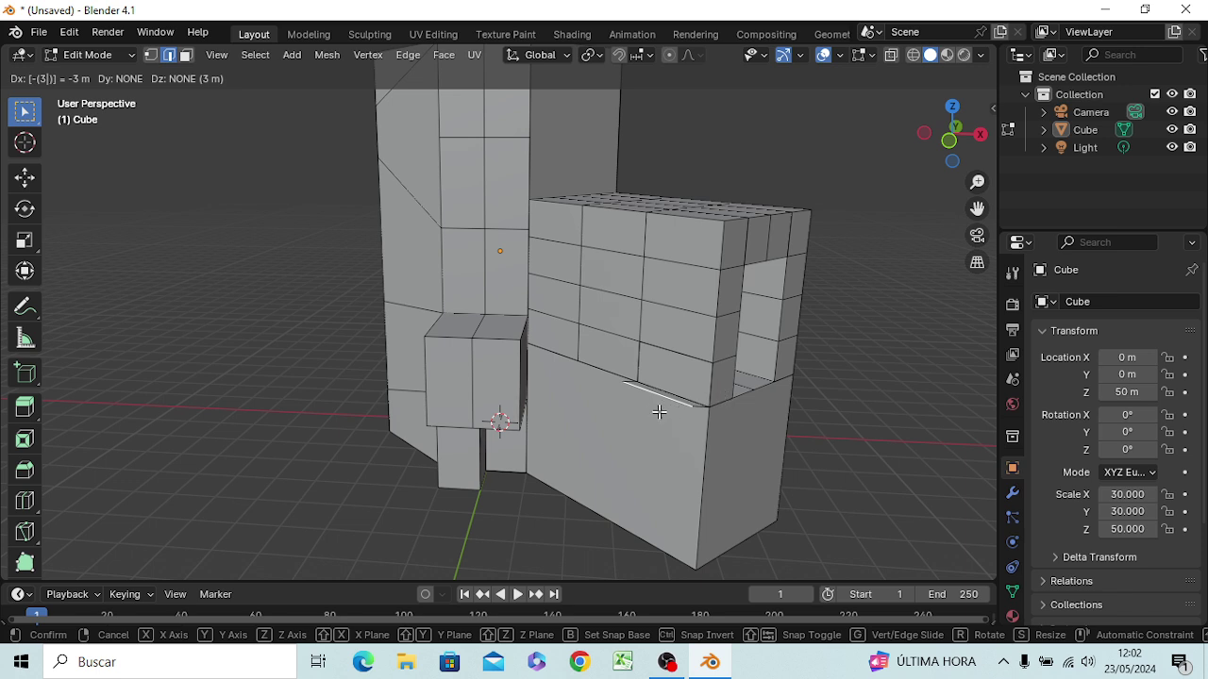
{"action": "key", "text": "Return"}
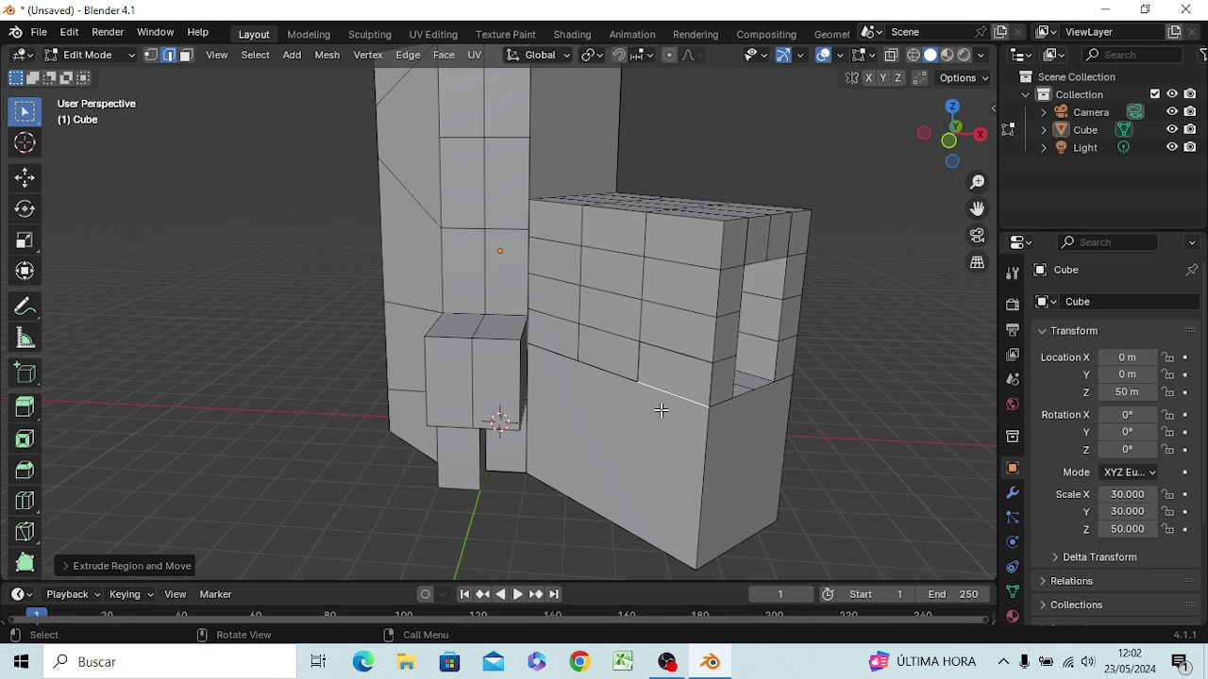
Step: Extrude the selected bottom edge about 42 m outward and down toward -X to form a sloping flap
{"action": "key", "text": "e"}
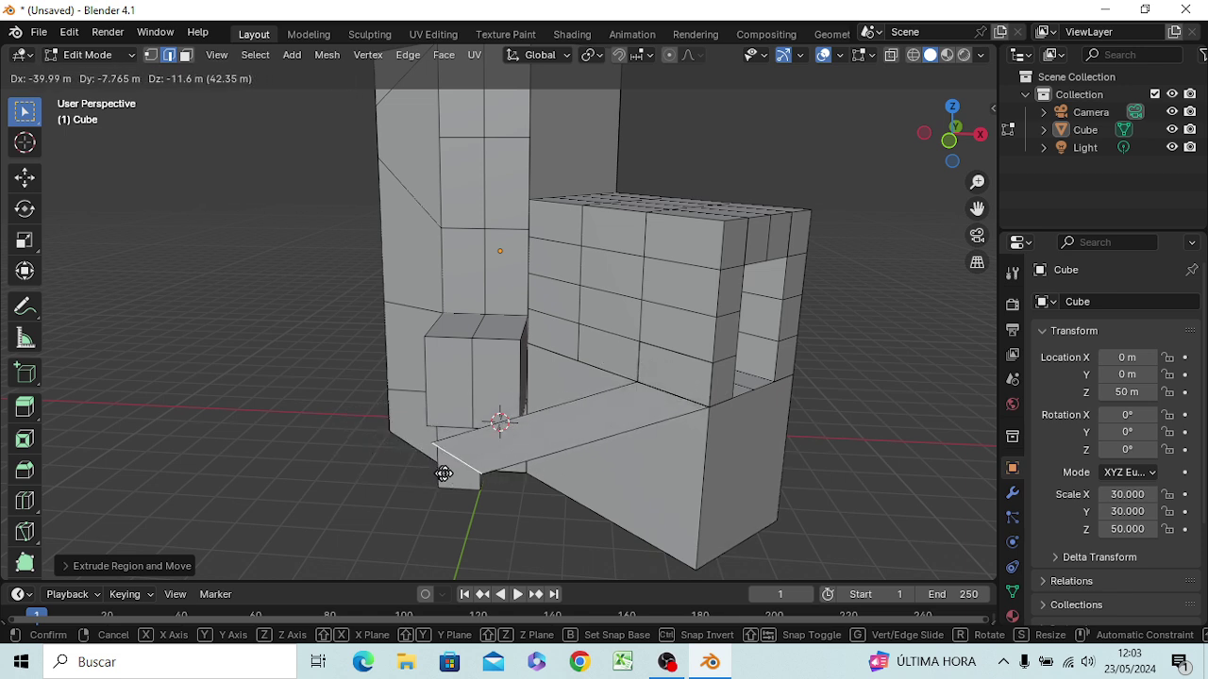
{"action": "left_click", "coordinate": [443, 473]}
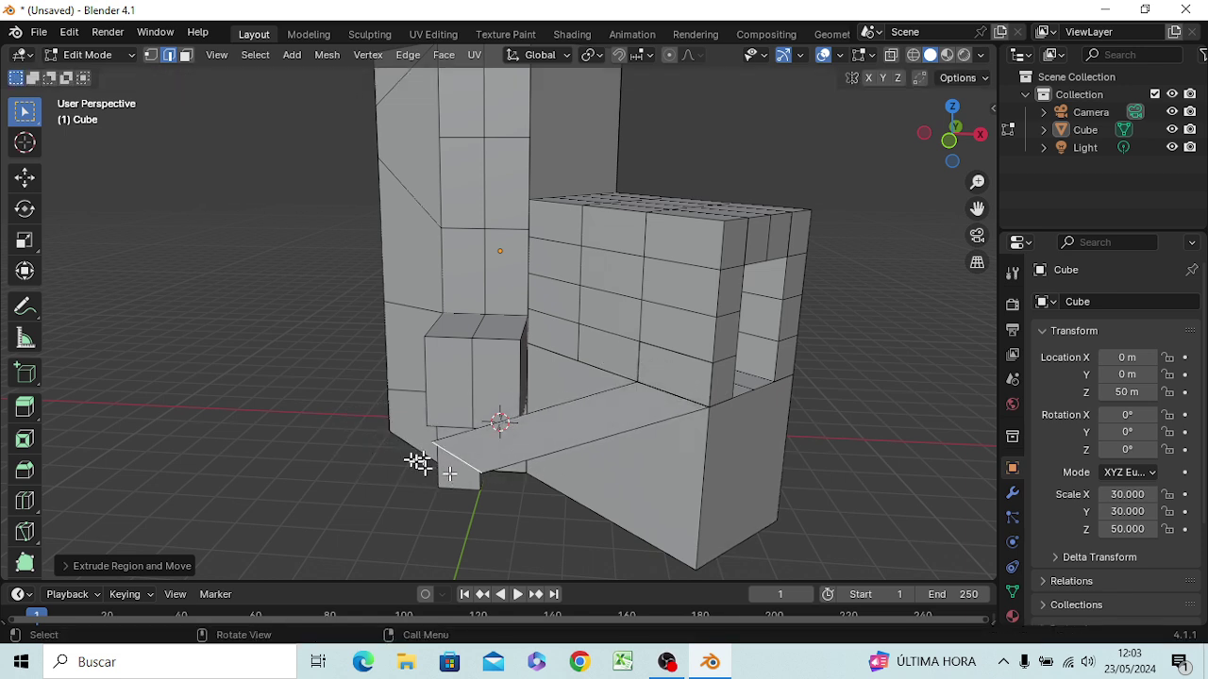
{"action": "left_click", "coordinate": [549, 417]}
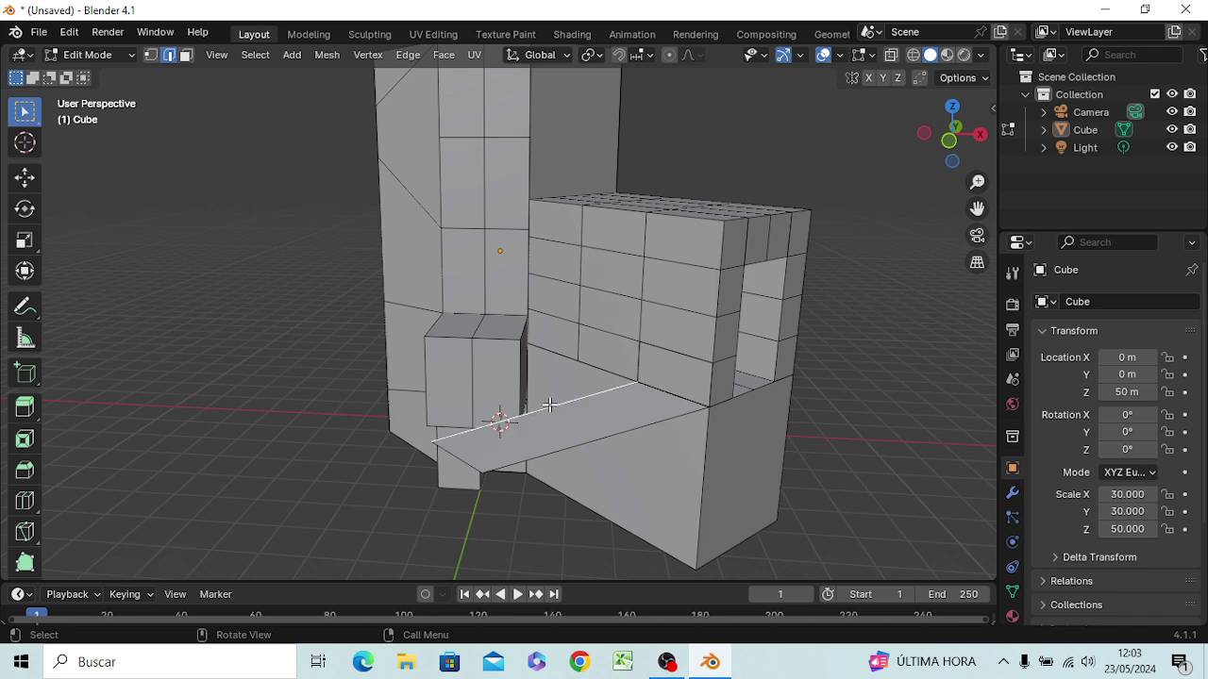
Step: Extrude the sloping flap's face and raise it about 33 m along global Z to form a tall block
{"action": "key", "text": "3"}
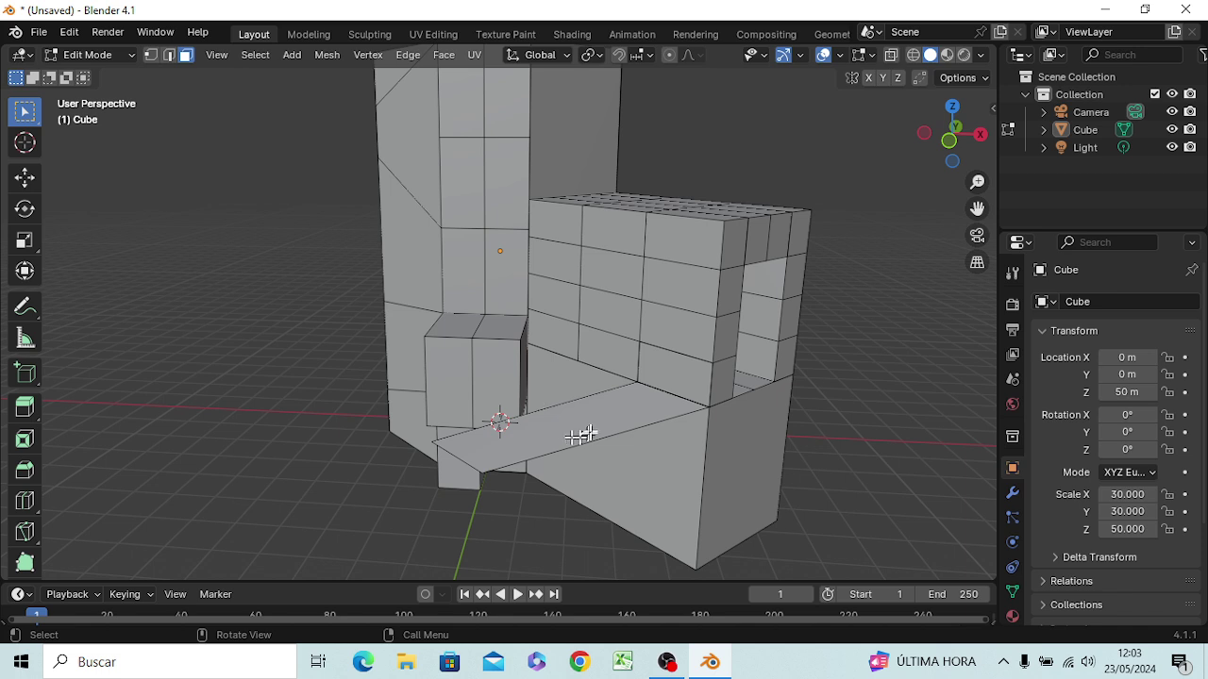
{"action": "left_click", "coordinate": [590, 423]}
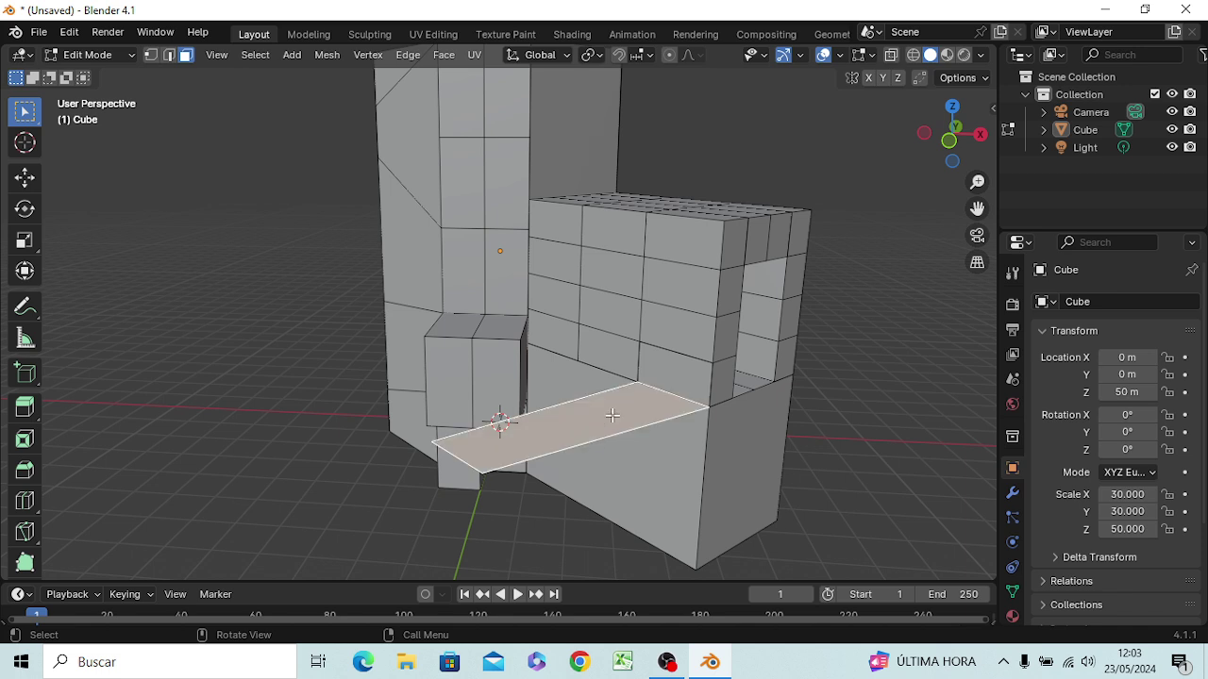
{"action": "key", "text": "e"}
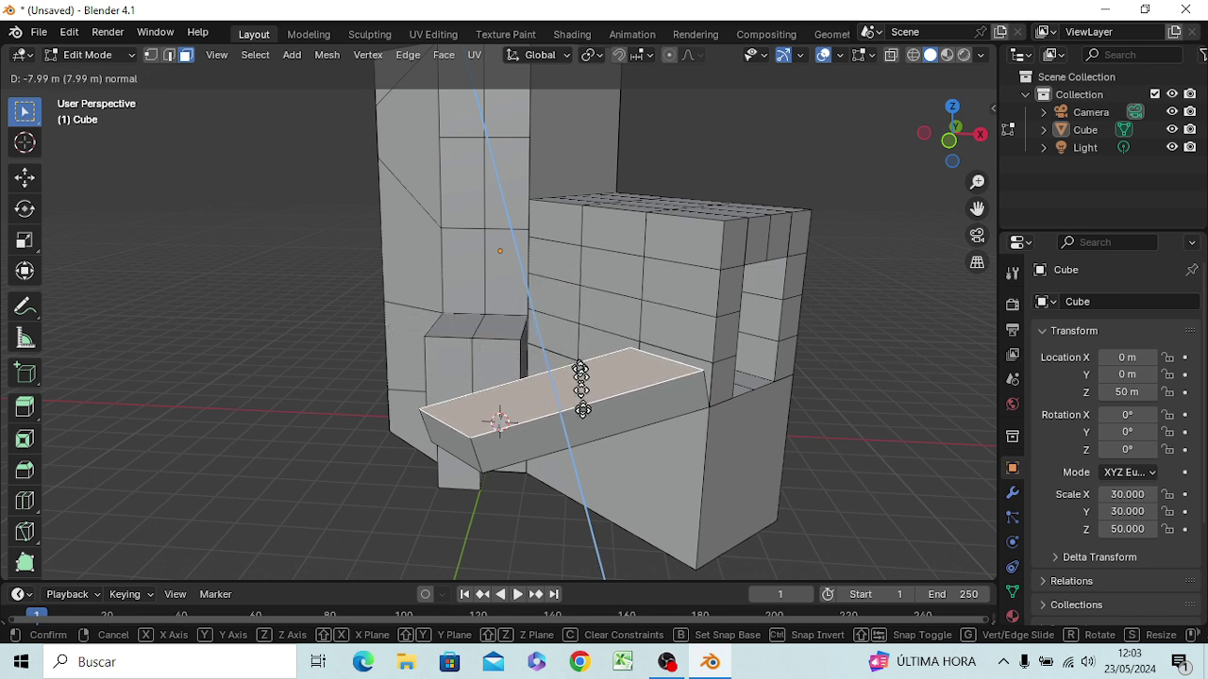
{"action": "left_click", "coordinate": [569, 389]}
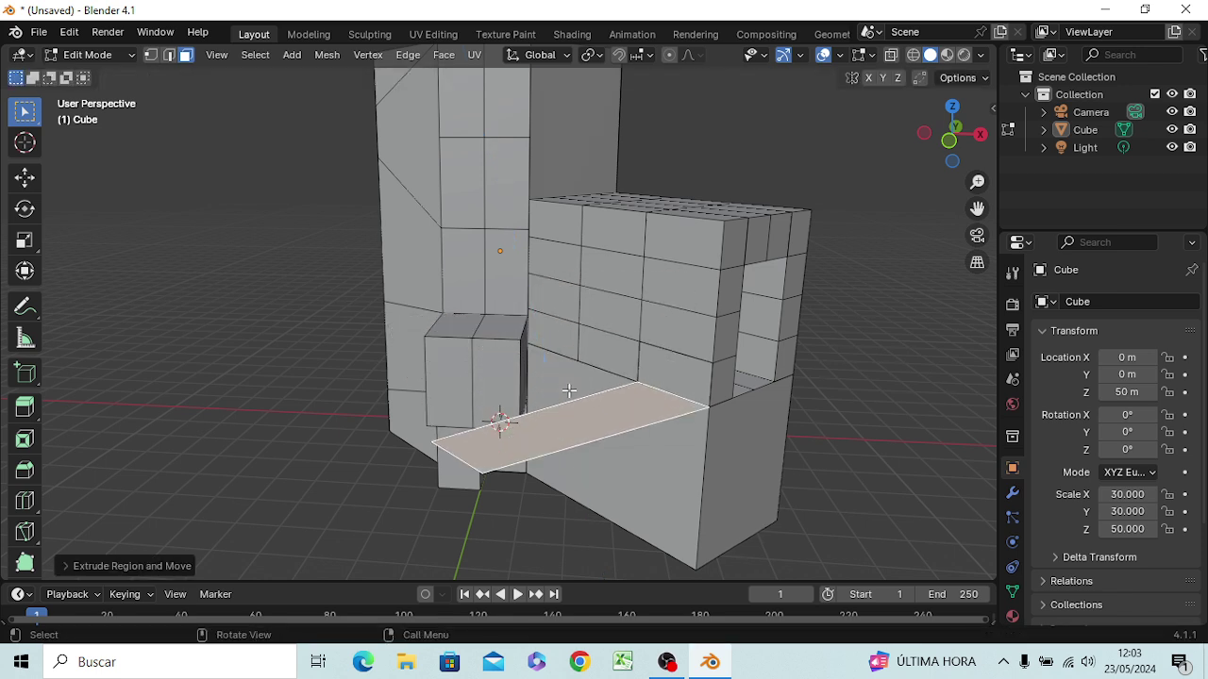
{"action": "key", "text": "g"}
{"action": "key", "text": "x"}
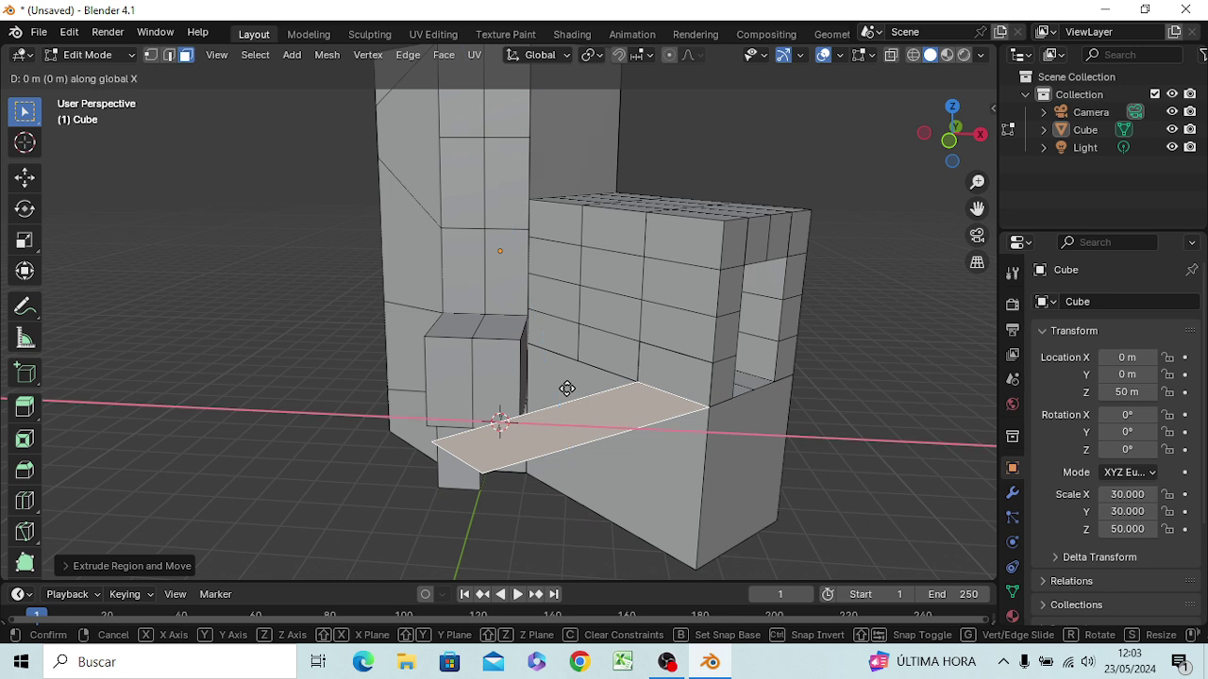
{"action": "key", "text": "z"}
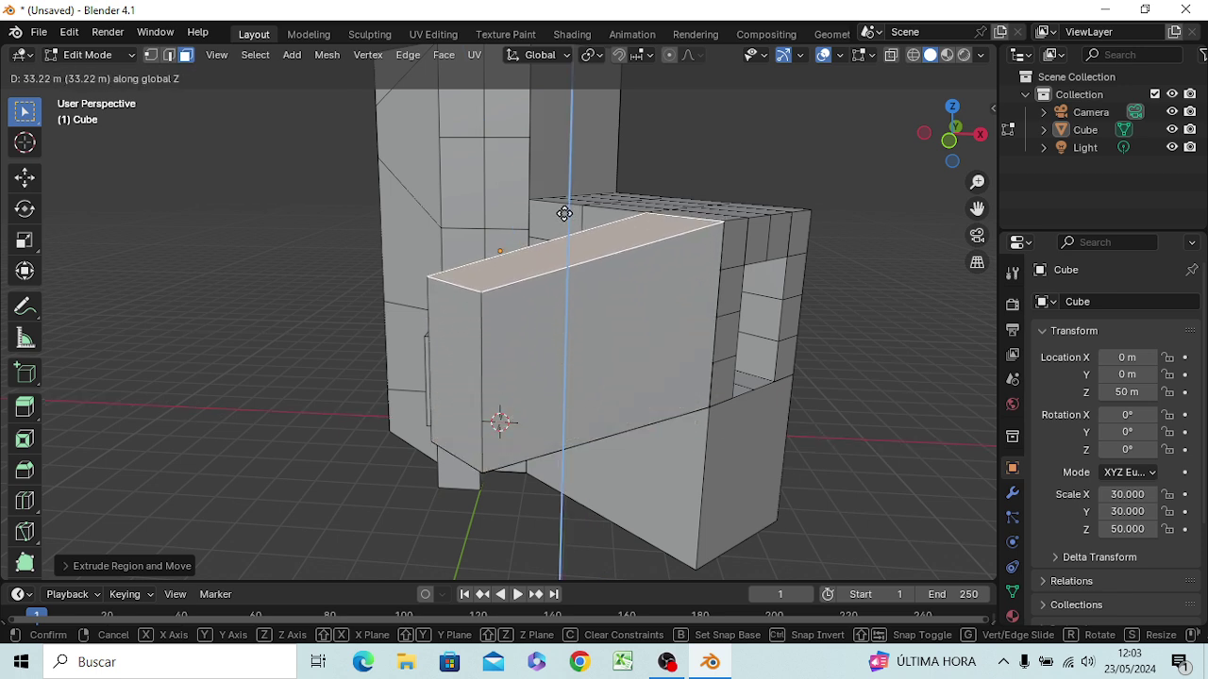
{"action": "left_click", "coordinate": [561, 216]}
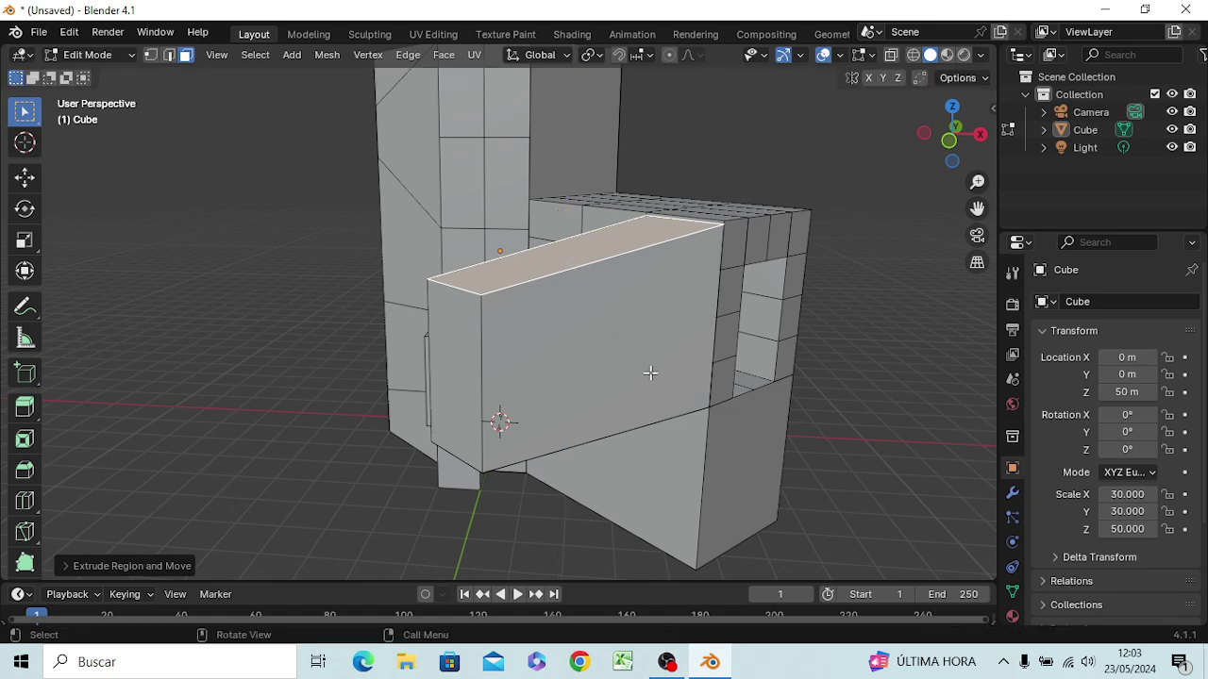
Step: Undo the tall block extrusion and the sloping flap so the passage's -X side wall is clear again
{"action": "middle_click_drag", "start_coordinate": [650, 373], "coordinate": [706, 383]}
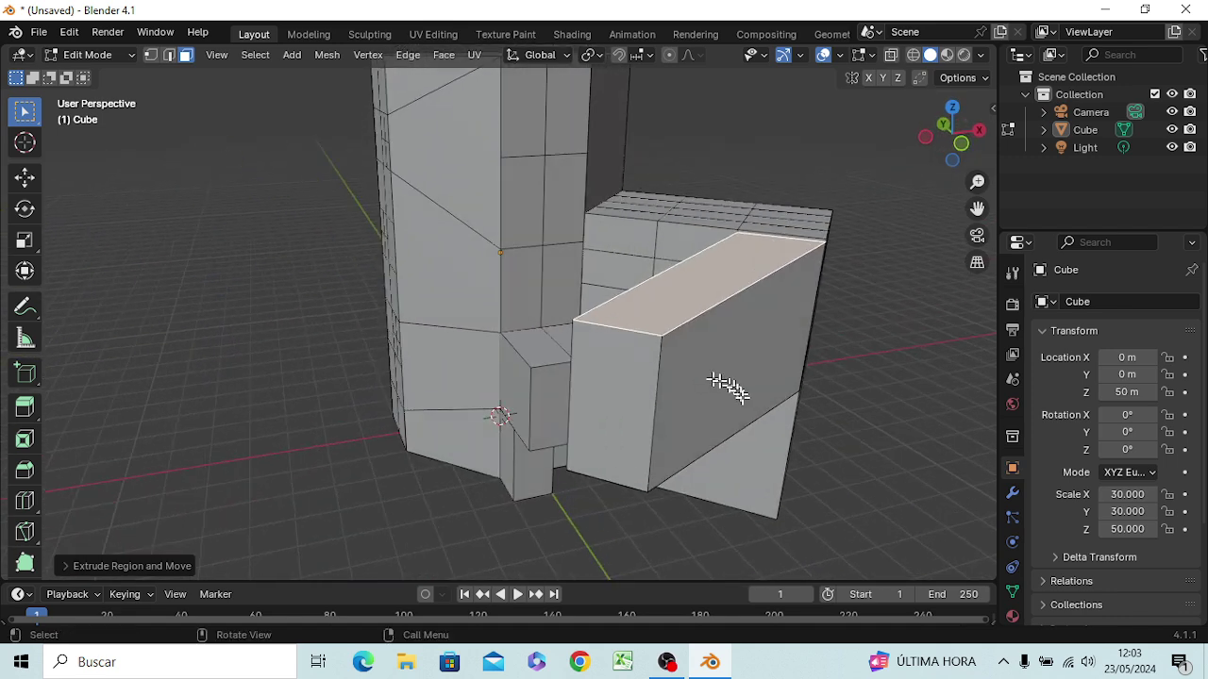
{"action": "key", "text": "ctrl+z"}
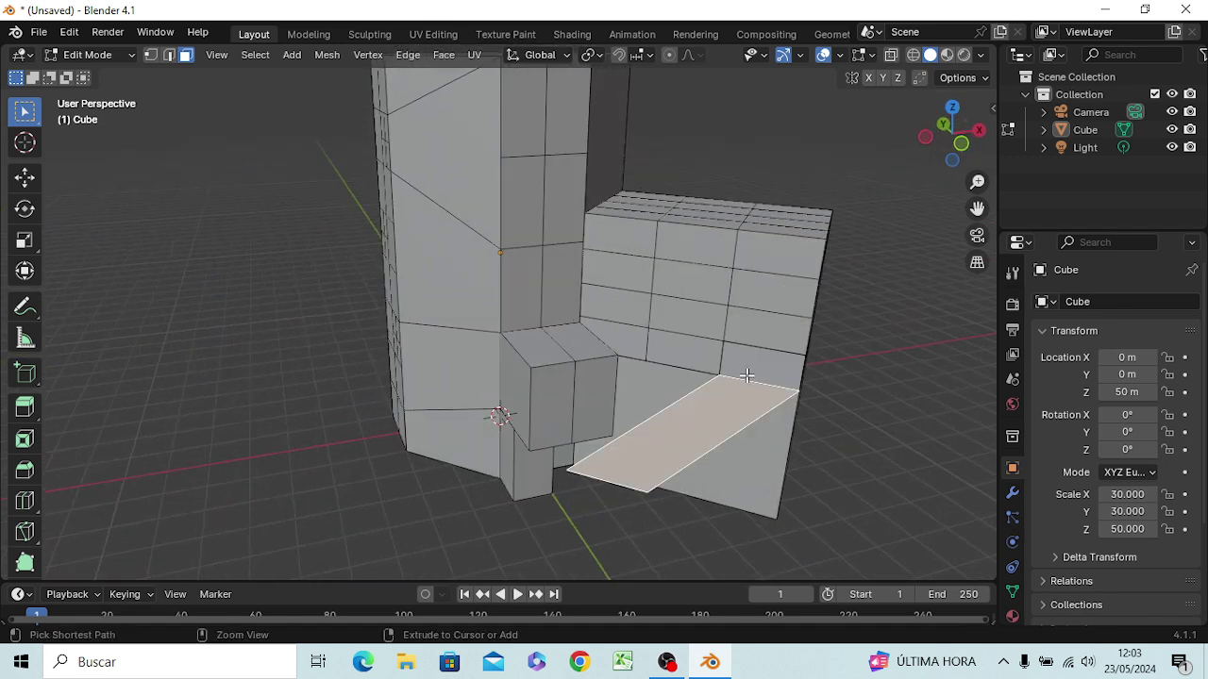
{"action": "key", "text": "2"}
{"action": "left_click", "coordinate": [745, 375]}
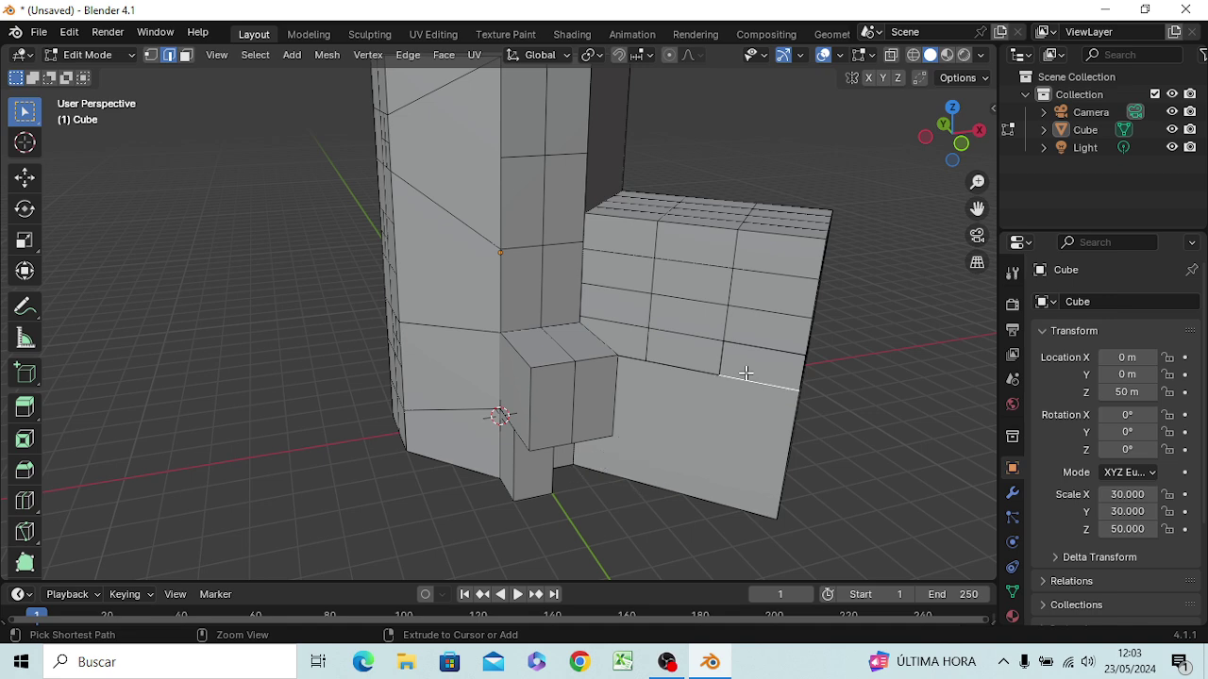
{"action": "middle_click_drag", "start_coordinate": [765, 367], "coordinate": [633, 343]}
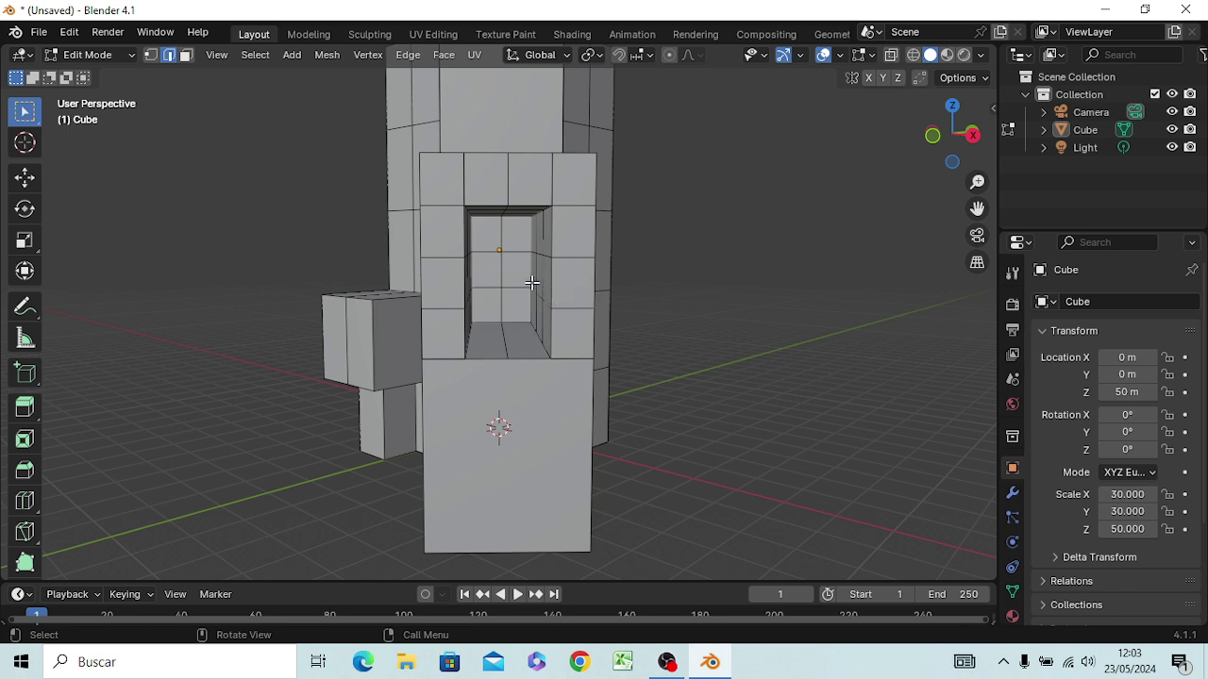
Step: Undo the extruded passage walls and roof, back to the flat four-by-four face grid above the lower block
{"action": "key", "text": "3"}
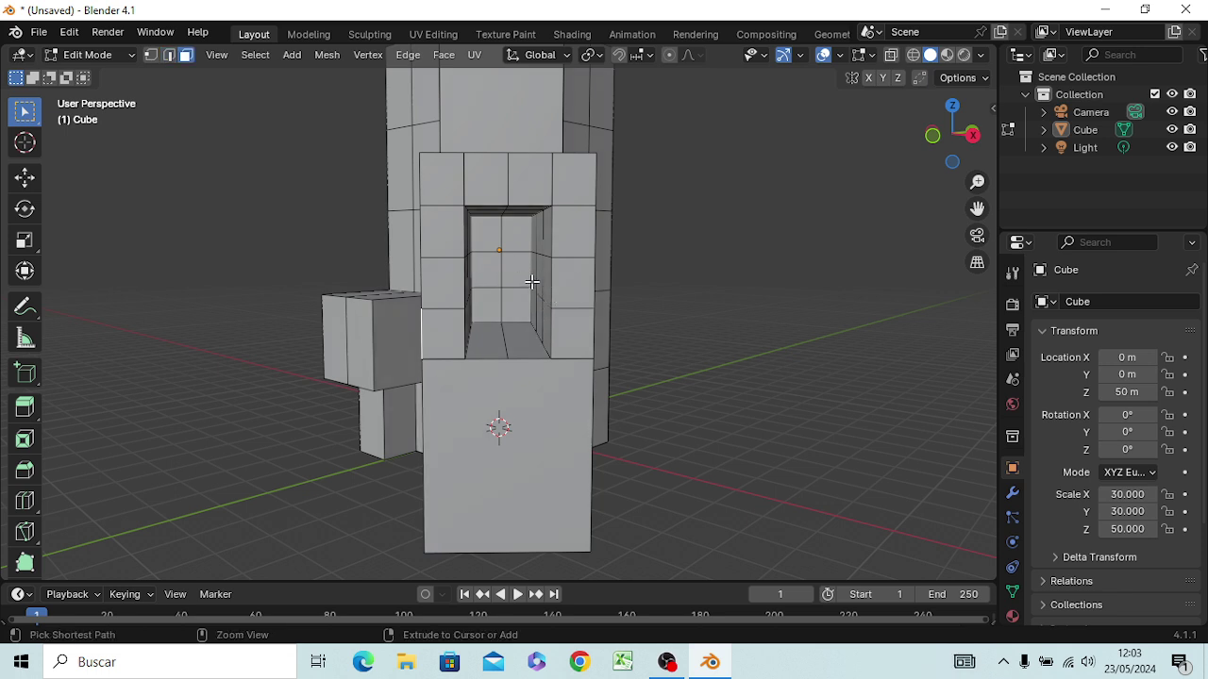
{"action": "key", "text": "ctrl+z"}
{"action": "key", "text": "ctrl+z"}
{"action": "key", "text": "ctrl+z"}
{"action": "key", "text": "ctrl+z"}
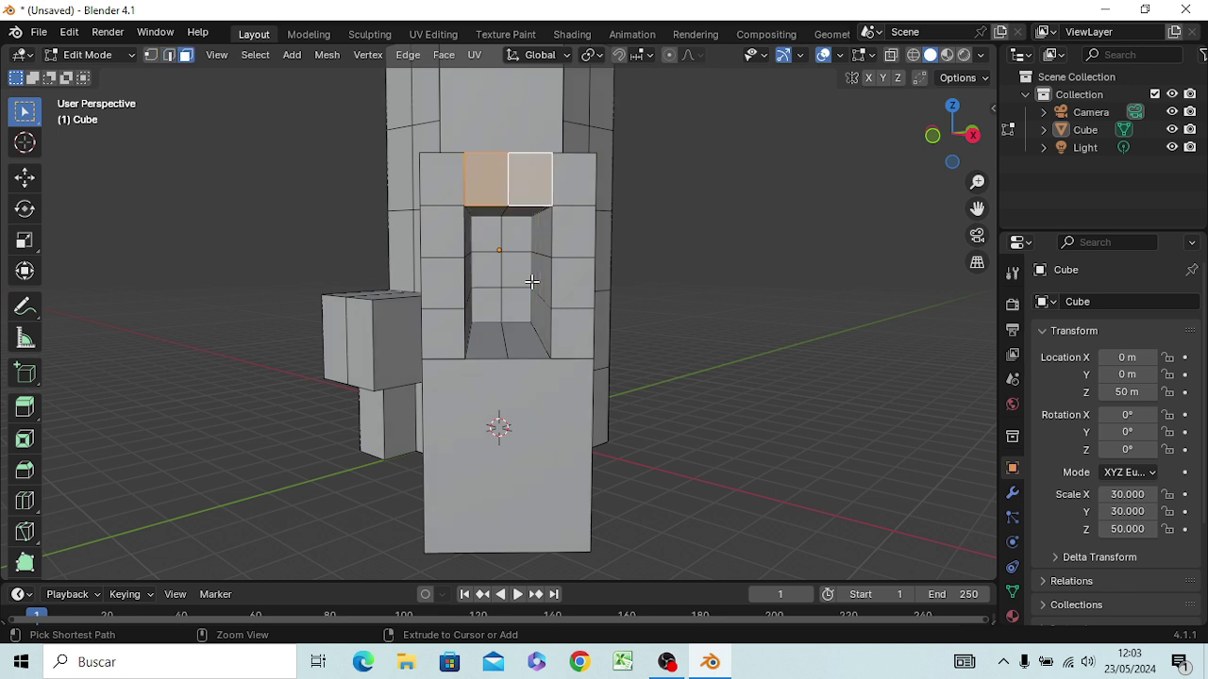
{"action": "key", "text": "ctrl+z"}
{"action": "key", "text": "ctrl+z"}
{"action": "key", "text": "ctrl+z"}
{"action": "key", "text": "ctrl+z"}
{"action": "key", "text": "ctrl+z"}
{"action": "key", "text": "ctrl+z"}
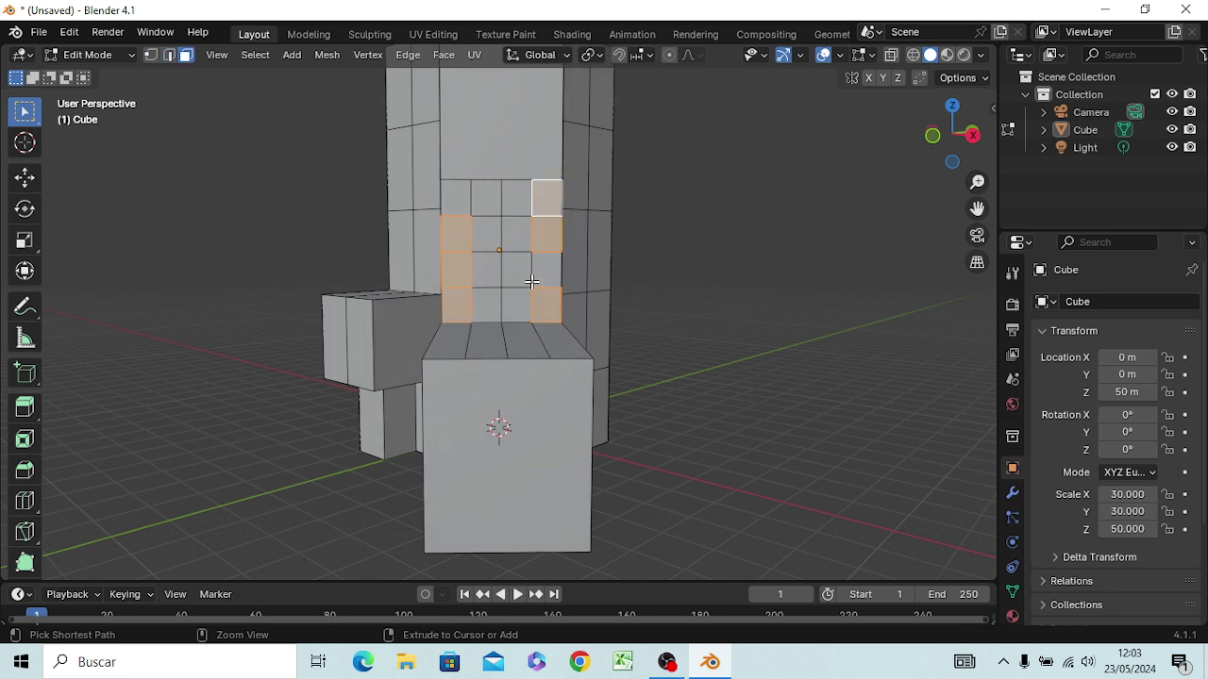
{"action": "key", "text": "ctrl+z"}
{"action": "key", "text": "ctrl+z"}
{"action": "key", "text": "ctrl+z"}
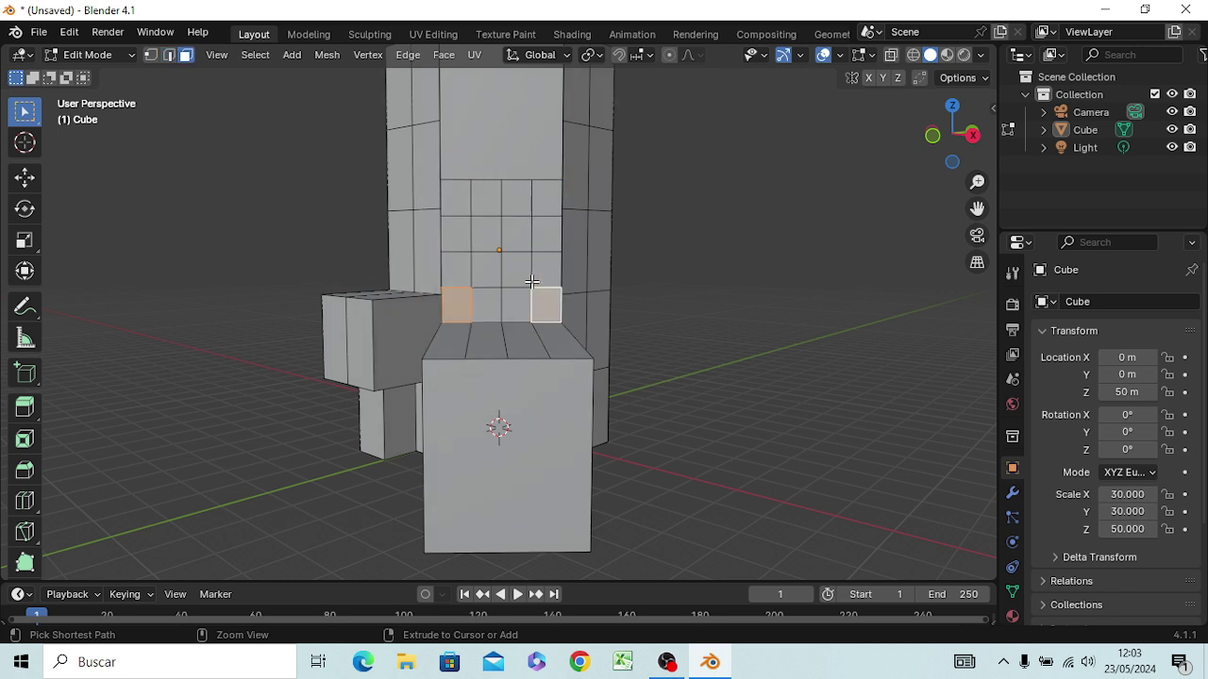
Step: Select four scattered faces in the four-by-four grid: one in the lowest row, one in the second, two in the highest
{"action": "left_click", "coordinate": [478, 313]}
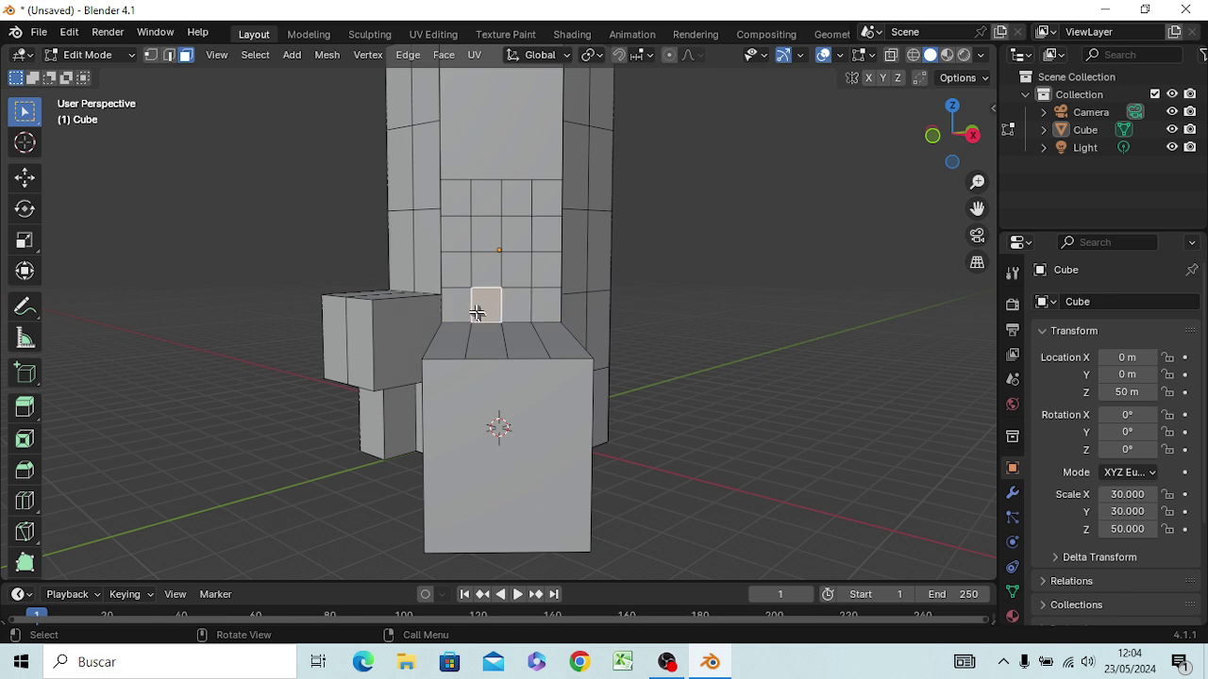
{"action": "left_click", "coordinate": [513, 268], "text": "shift"}
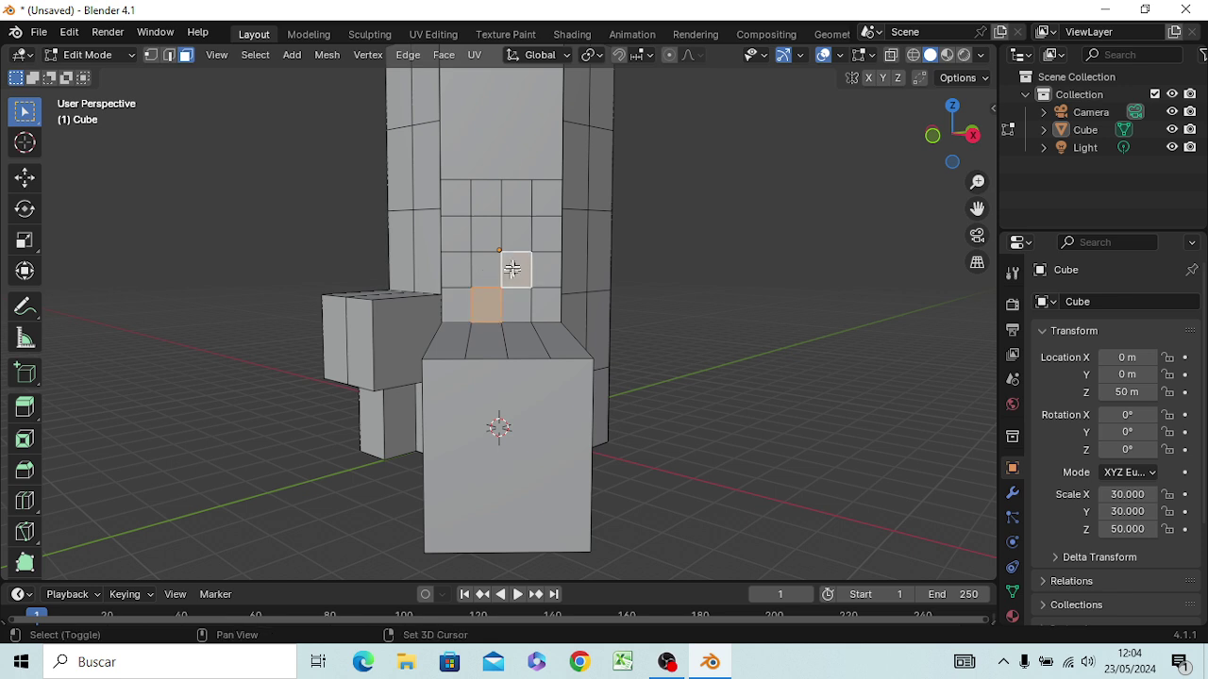
{"action": "left_click", "coordinate": [460, 211], "text": "shift"}
{"action": "left_click", "coordinate": [519, 204], "text": "shift"}
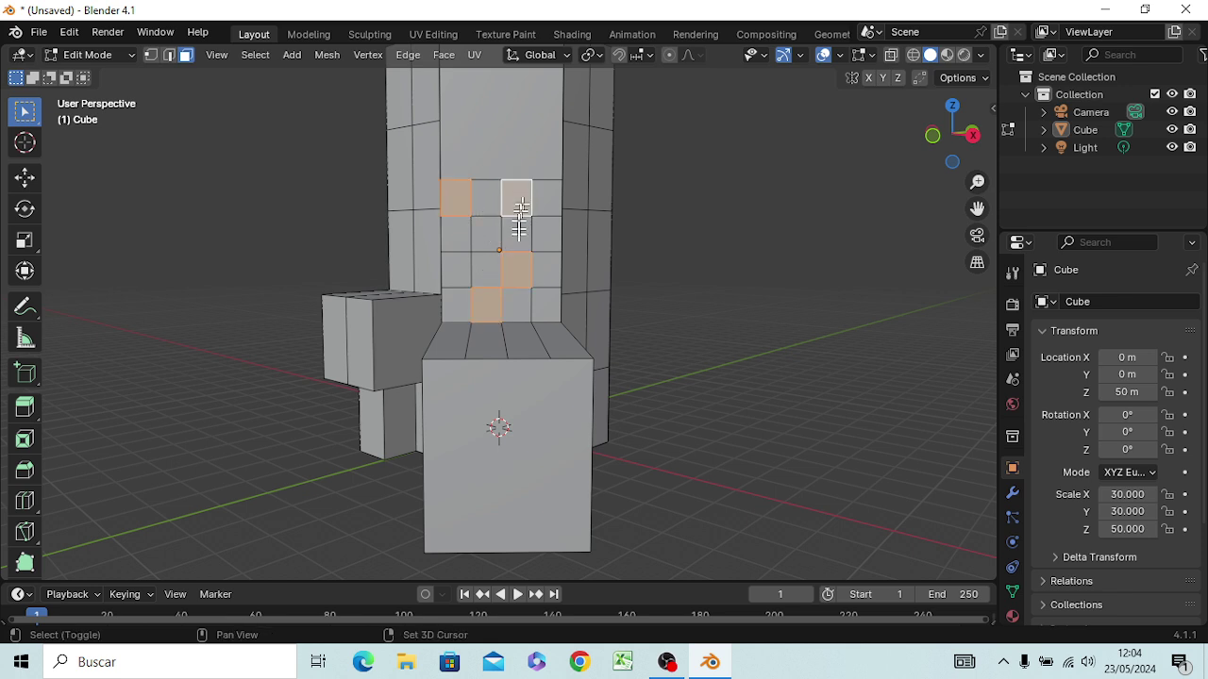
Step: Try to delete the four selected grid faces outright
{"action": "key", "text": "x"}
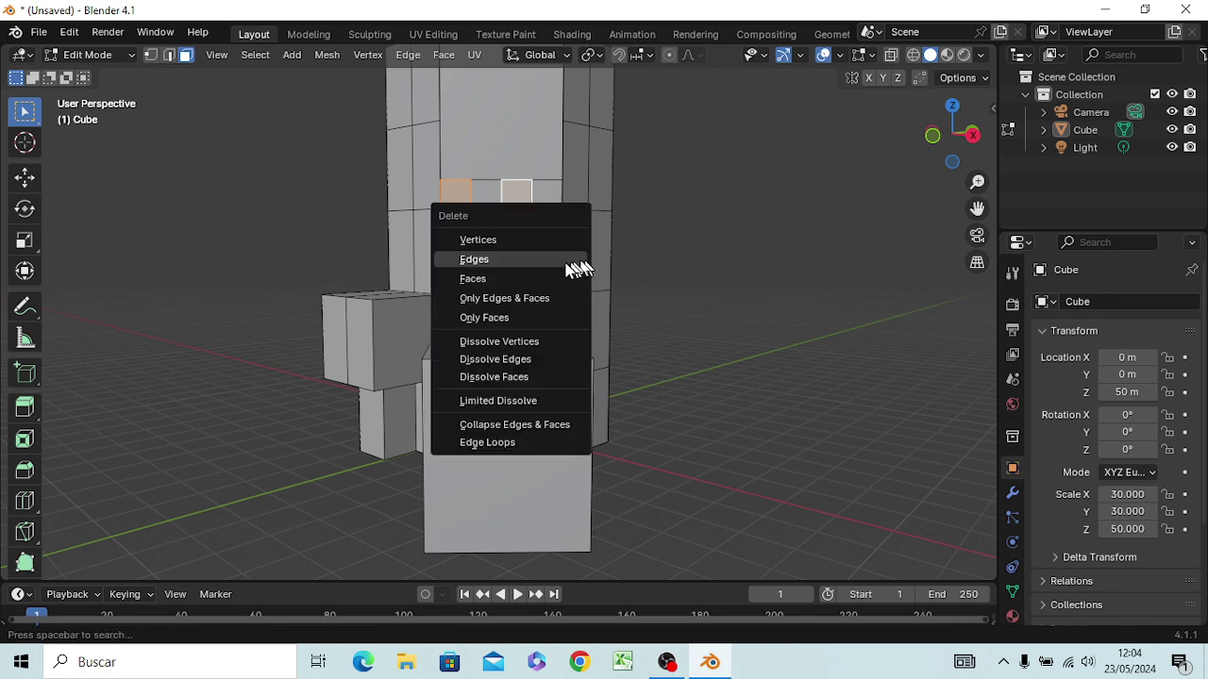
{"action": "left_click", "coordinate": [531, 277]}
{"action": "middle_click_drag", "start_coordinate": [530, 298], "coordinate": [478, 283]}
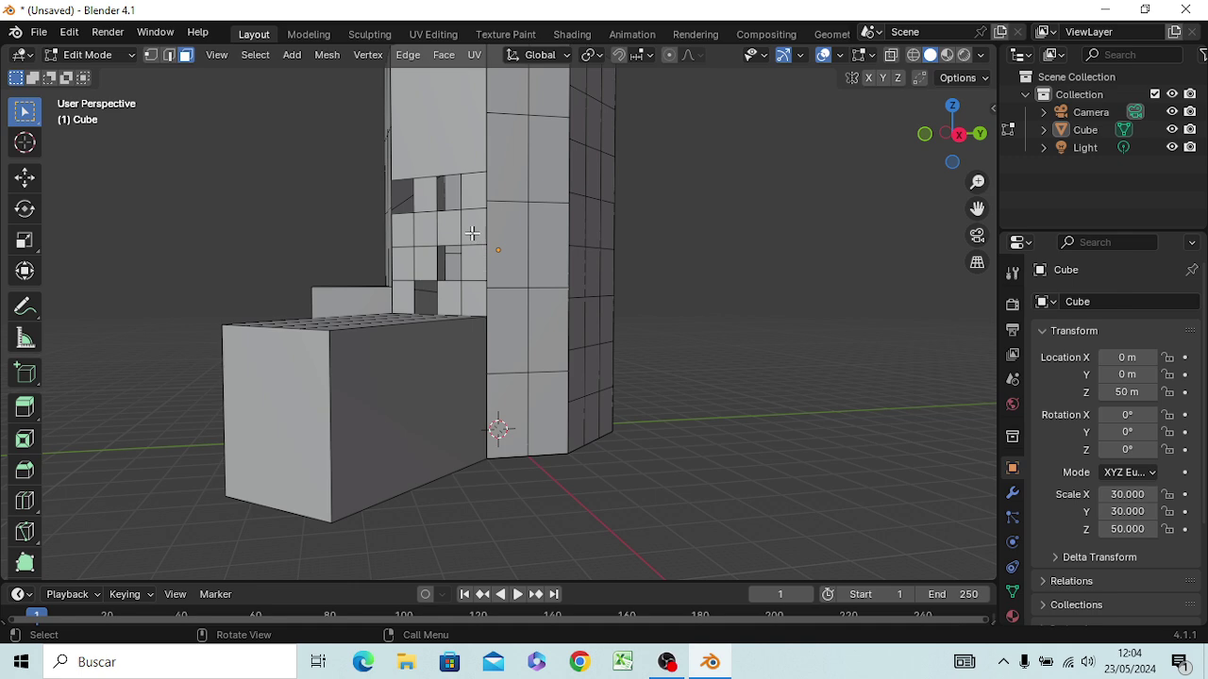
{"action": "key", "text": "alt+h"}
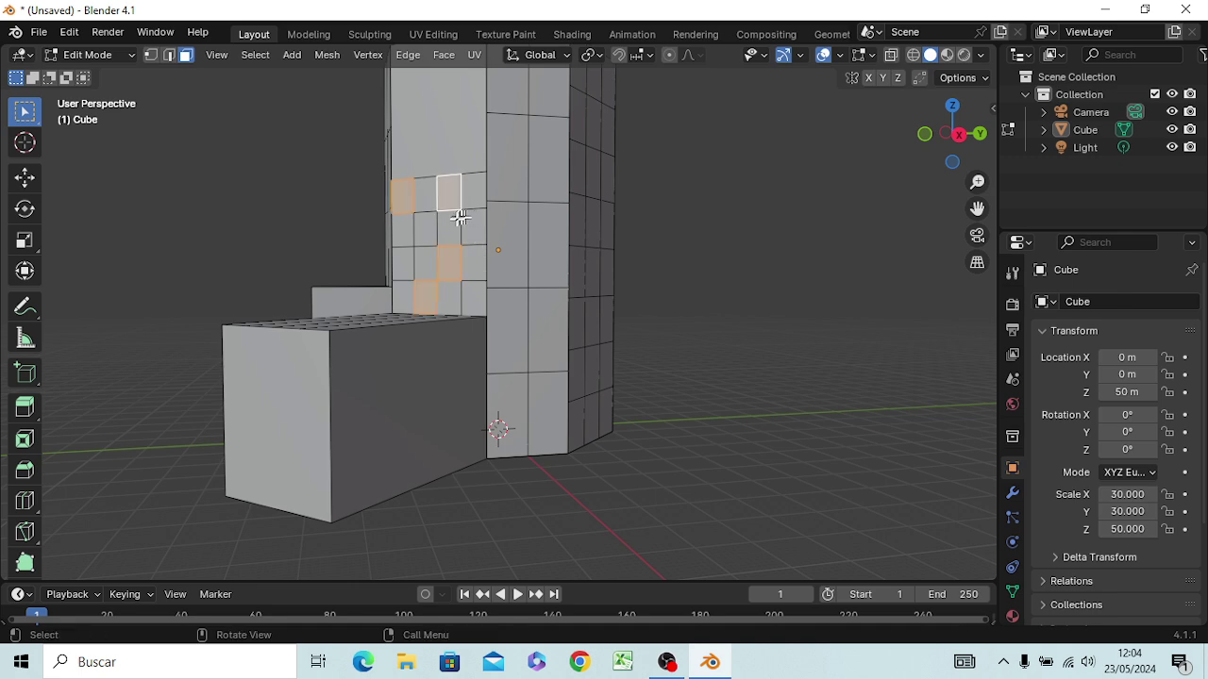
Step: Inset the four selected faces slightly and delete the inner faces to open four windows with thin frames
{"action": "scroll", "coordinate": [453, 279], "scroll_direction": "up", "scroll_amount": 3}
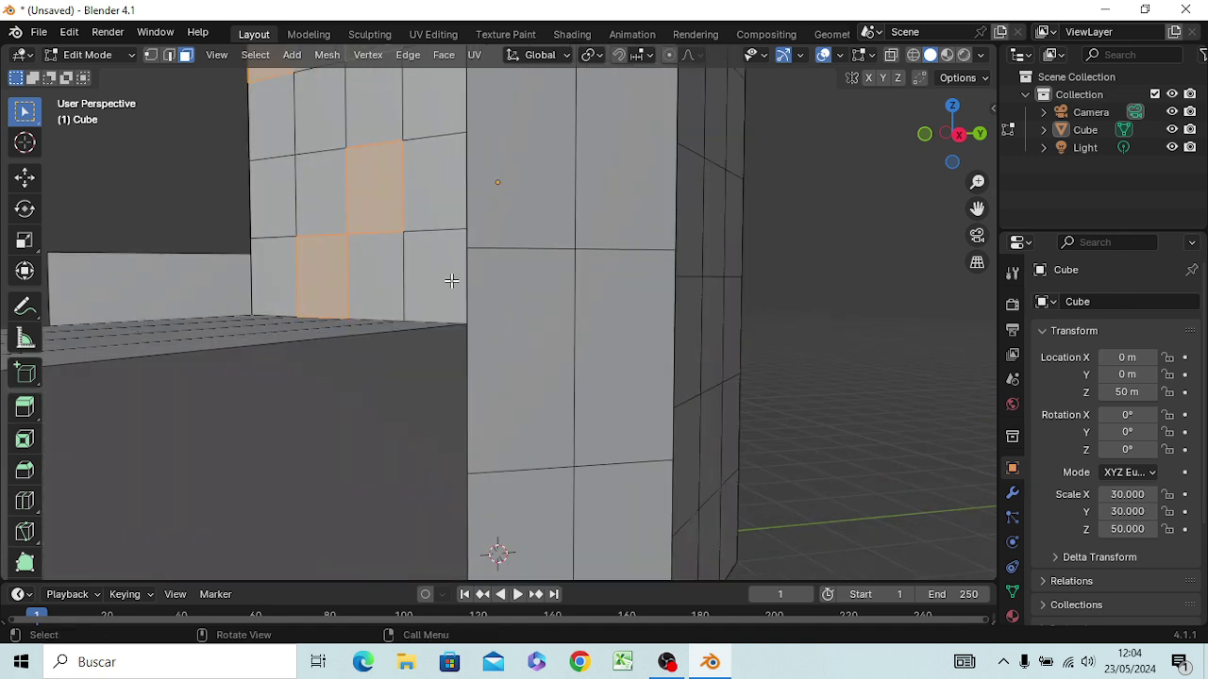
{"action": "middle_click_drag", "start_coordinate": [450, 280], "coordinate": [509, 294]}
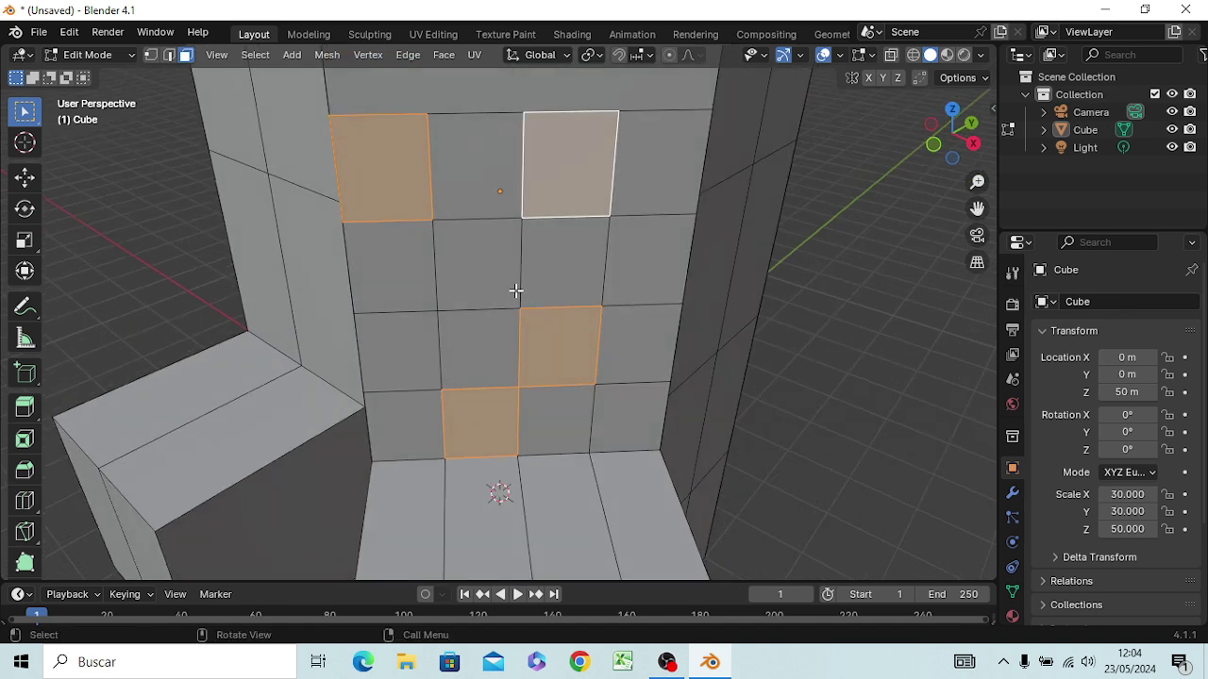
{"action": "key", "text": "i"}
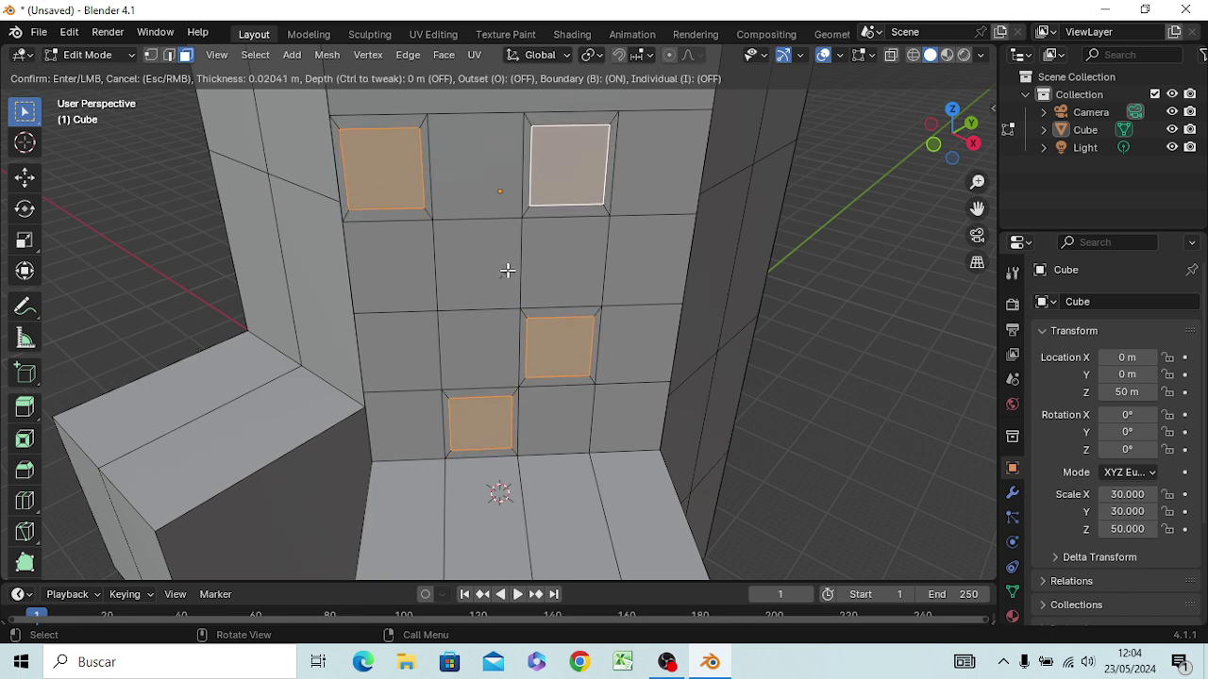
{"action": "left_click", "coordinate": [508, 269]}
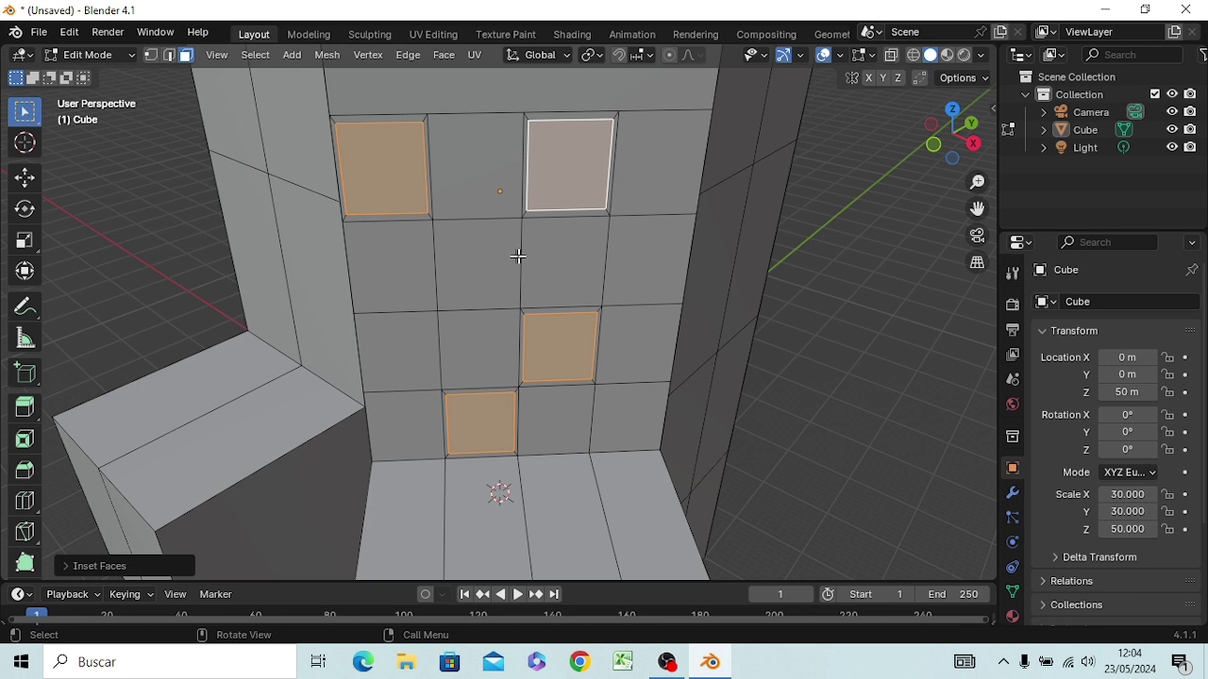
{"action": "key", "text": "x"}
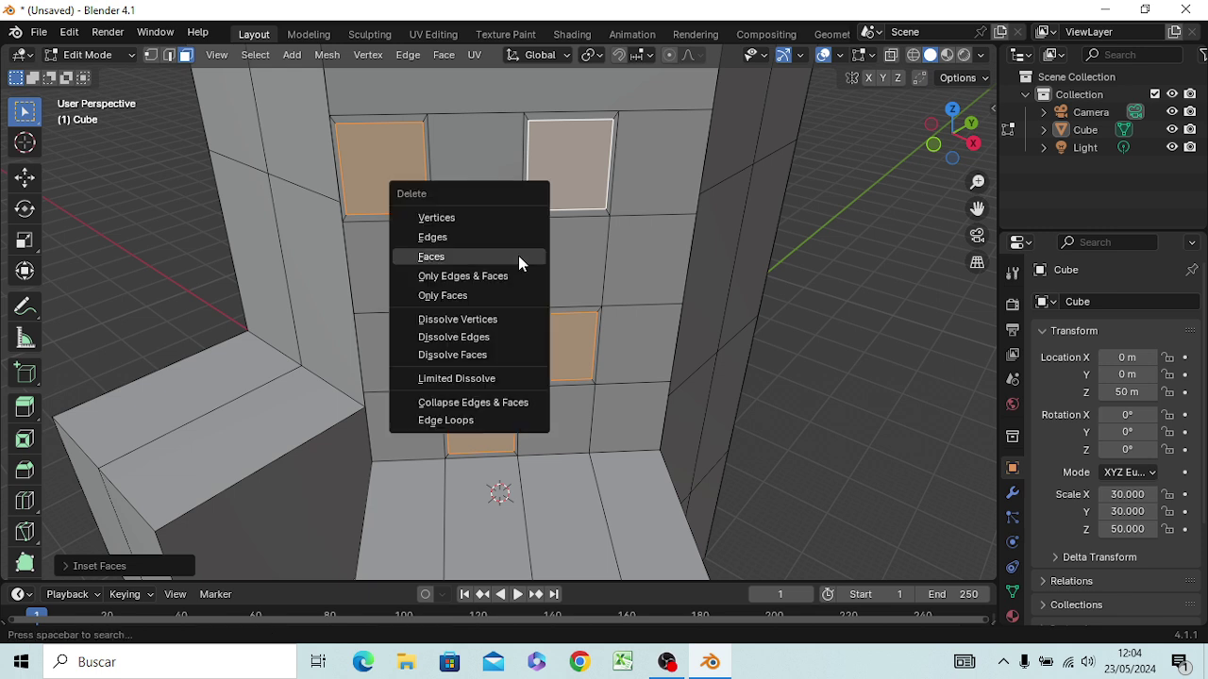
{"action": "left_click", "coordinate": [518, 257]}
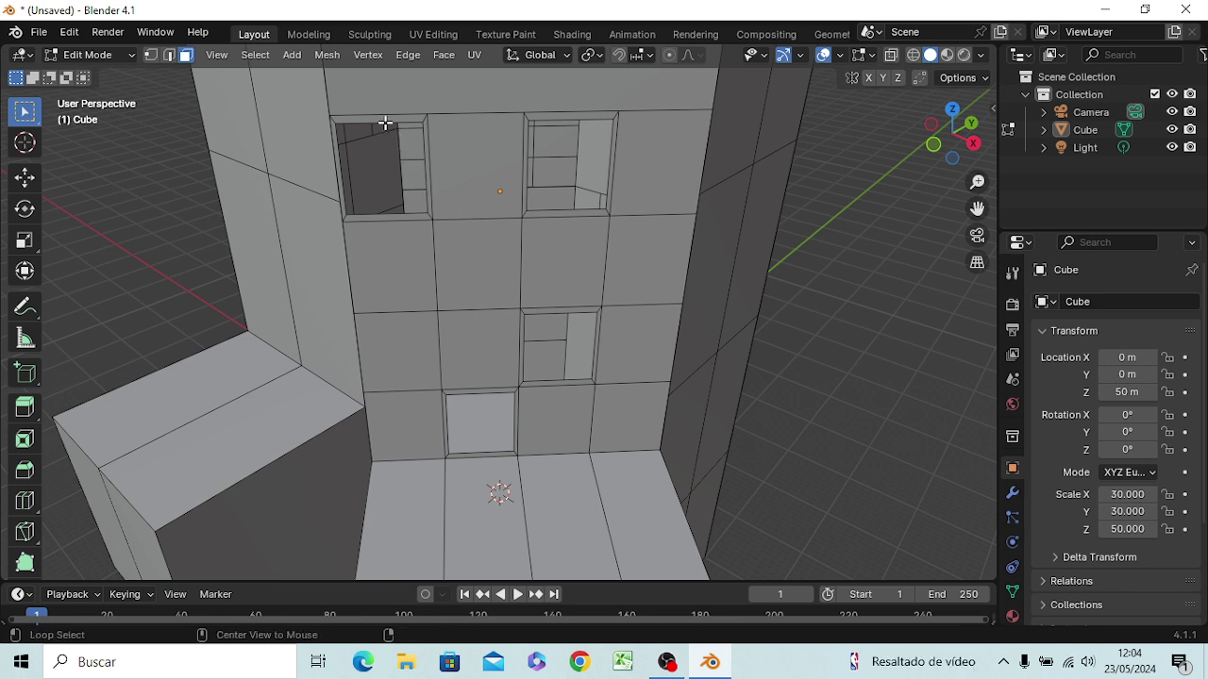
Step: Try to bevel the inner boundary edge loops of all four window openings
{"action": "mouse_move", "coordinate": [385, 140]}
{"action": "middle_mouse_down"}
{"action": "mouse_move", "coordinate": [388, 128]}
{"action": "mouse_move", "coordinate": [382, 138]}
{"action": "middle_mouse_up"}
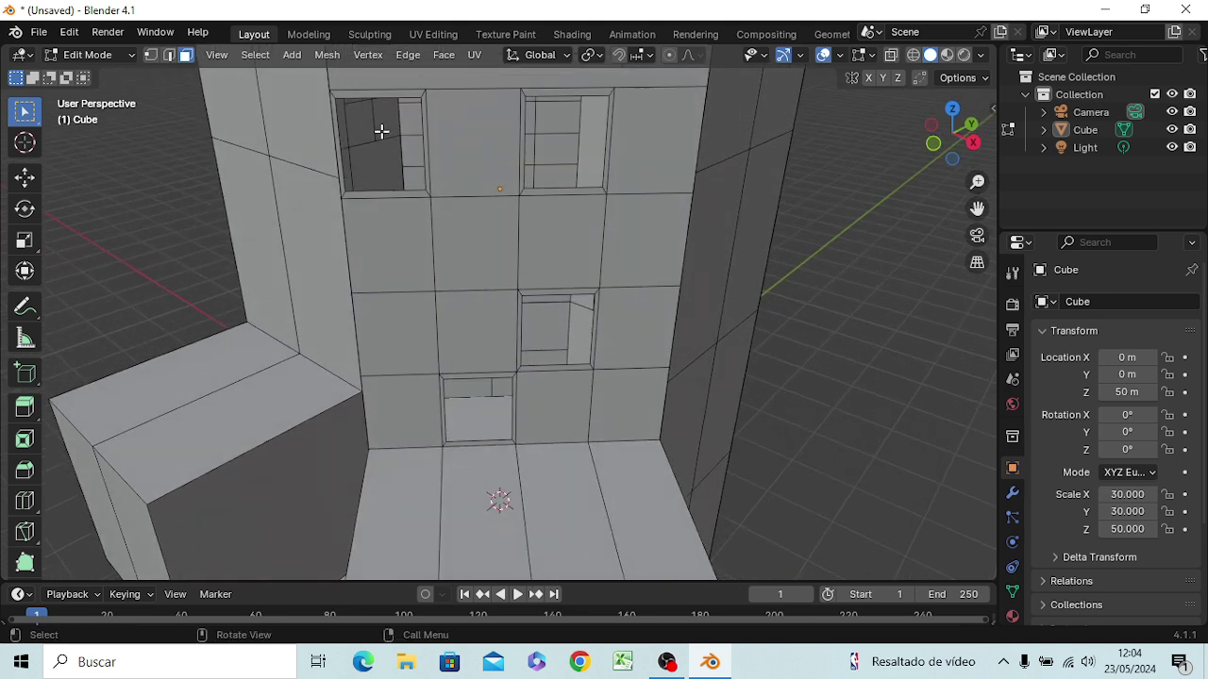
{"action": "key", "text": "2"}
{"action": "left_click", "coordinate": [374, 186], "text": "alt"}
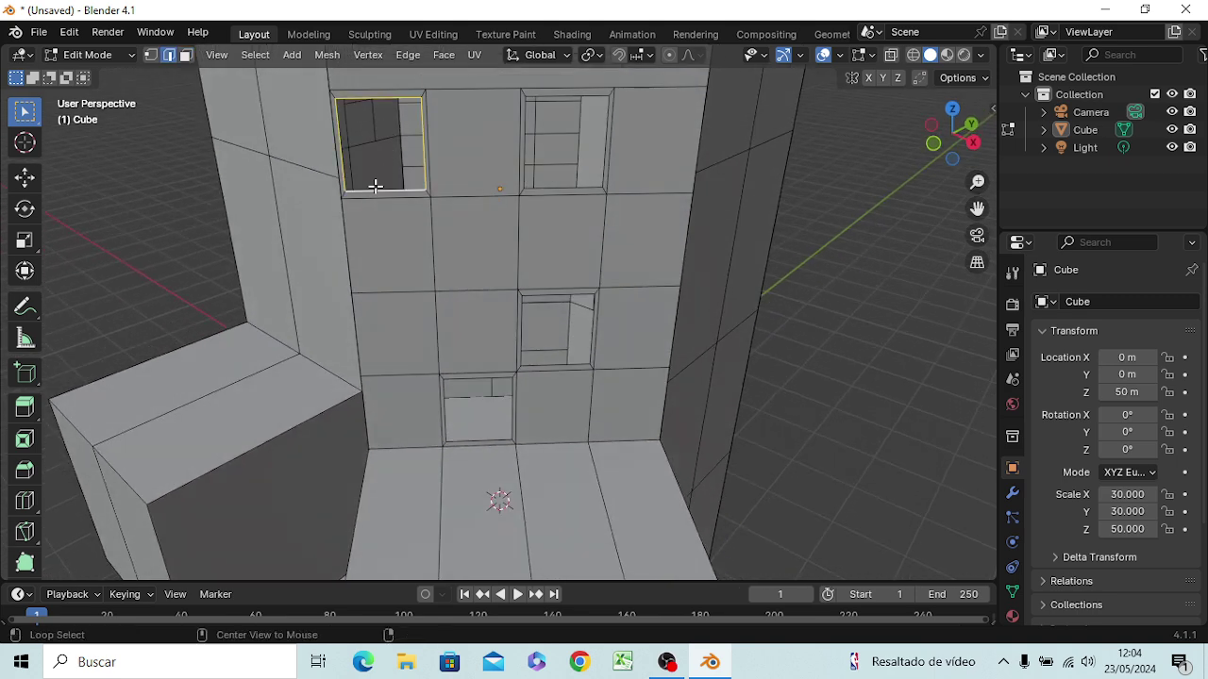
{"action": "left_click", "coordinate": [551, 187], "text": "alt"}
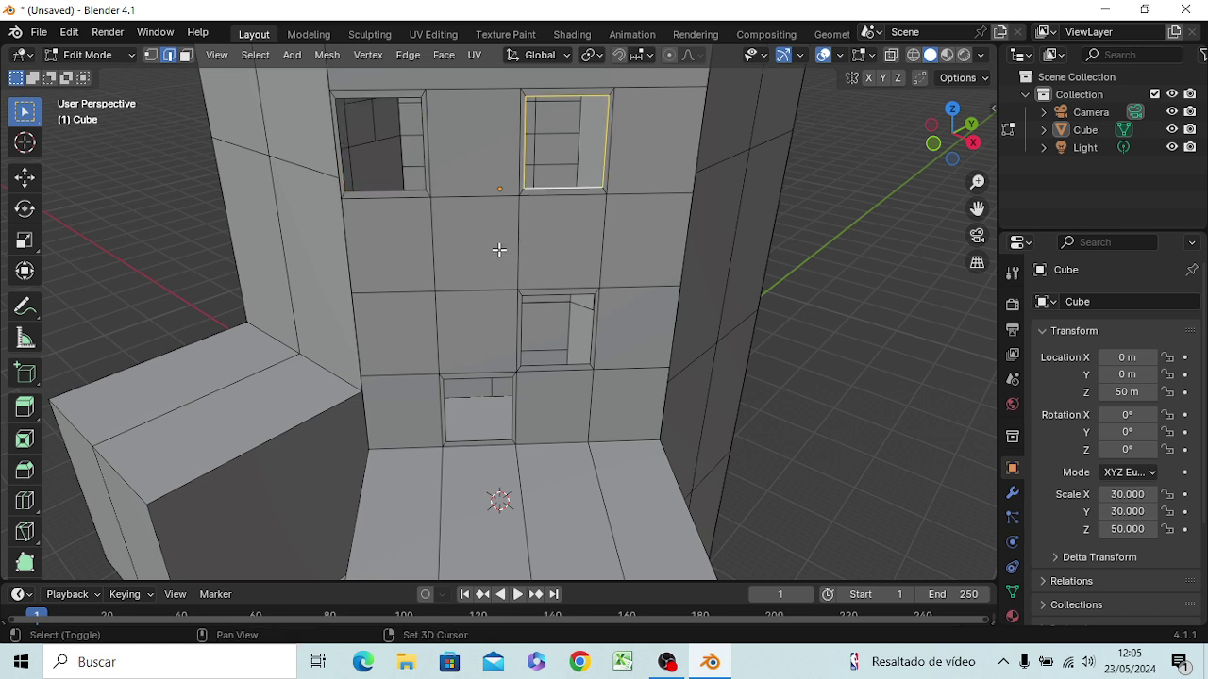
{"action": "left_click", "coordinate": [386, 191], "text": "alt+shift"}
{"action": "left_click", "coordinate": [388, 193], "text": "alt+shift"}
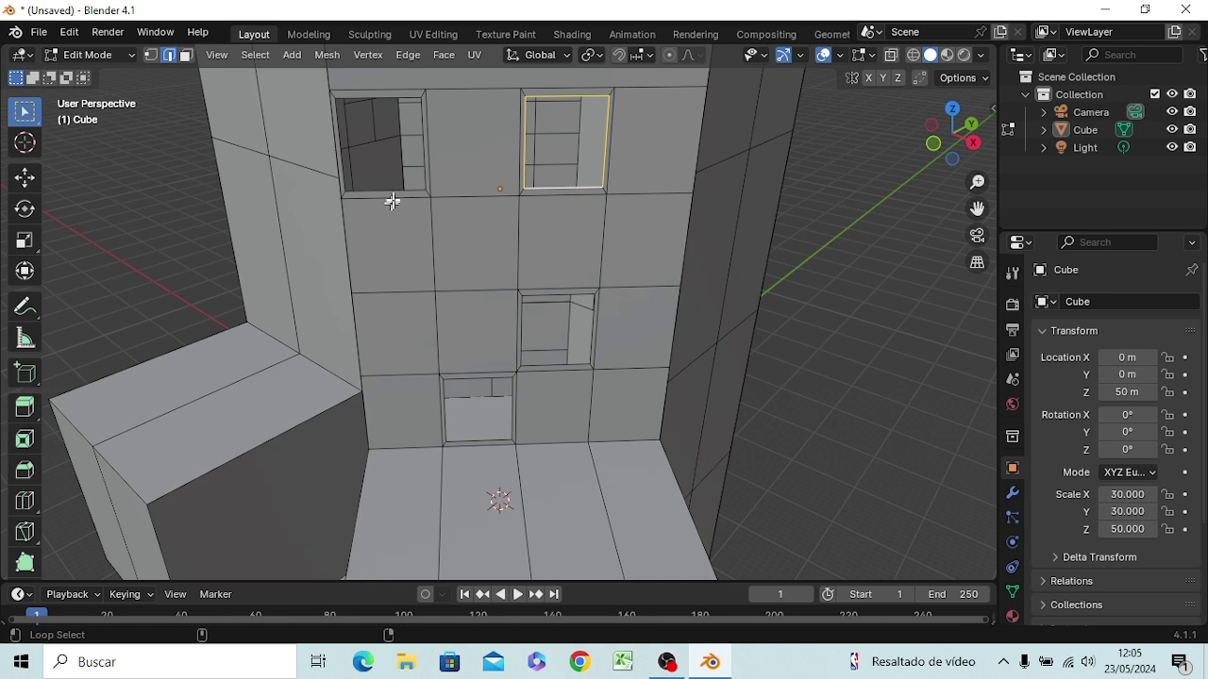
{"action": "left_click", "coordinate": [387, 191], "text": "alt+shift"}
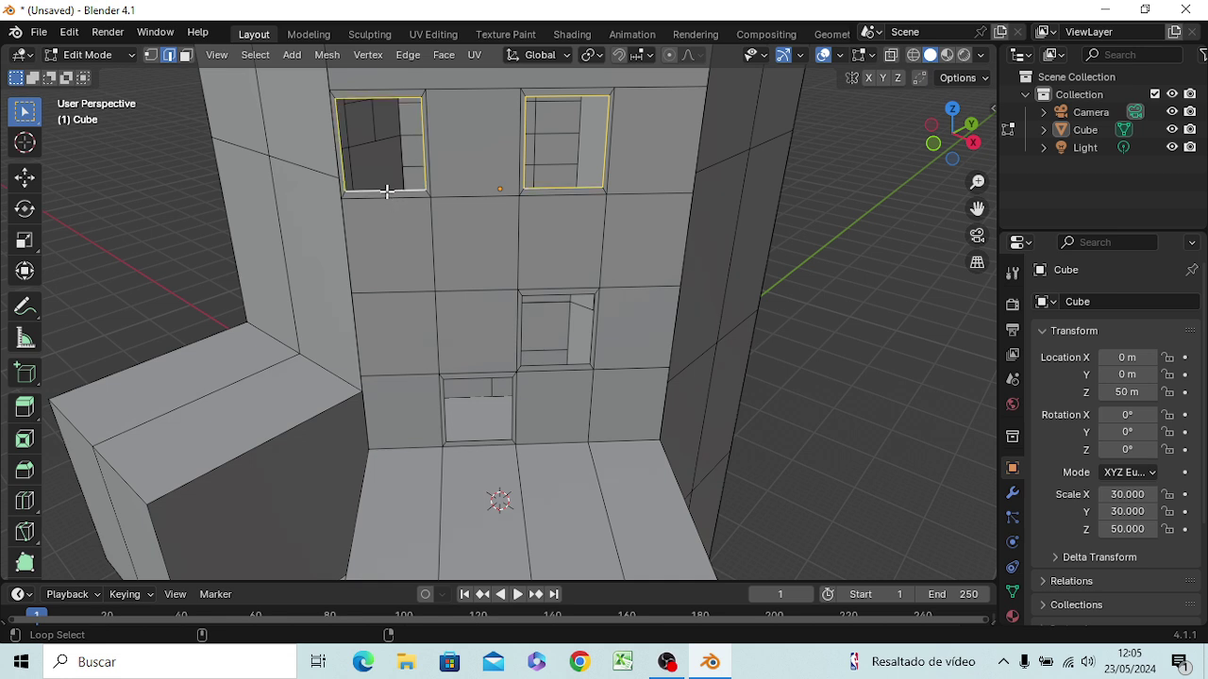
{"action": "left_click", "coordinate": [540, 363], "text": "alt+shift"}
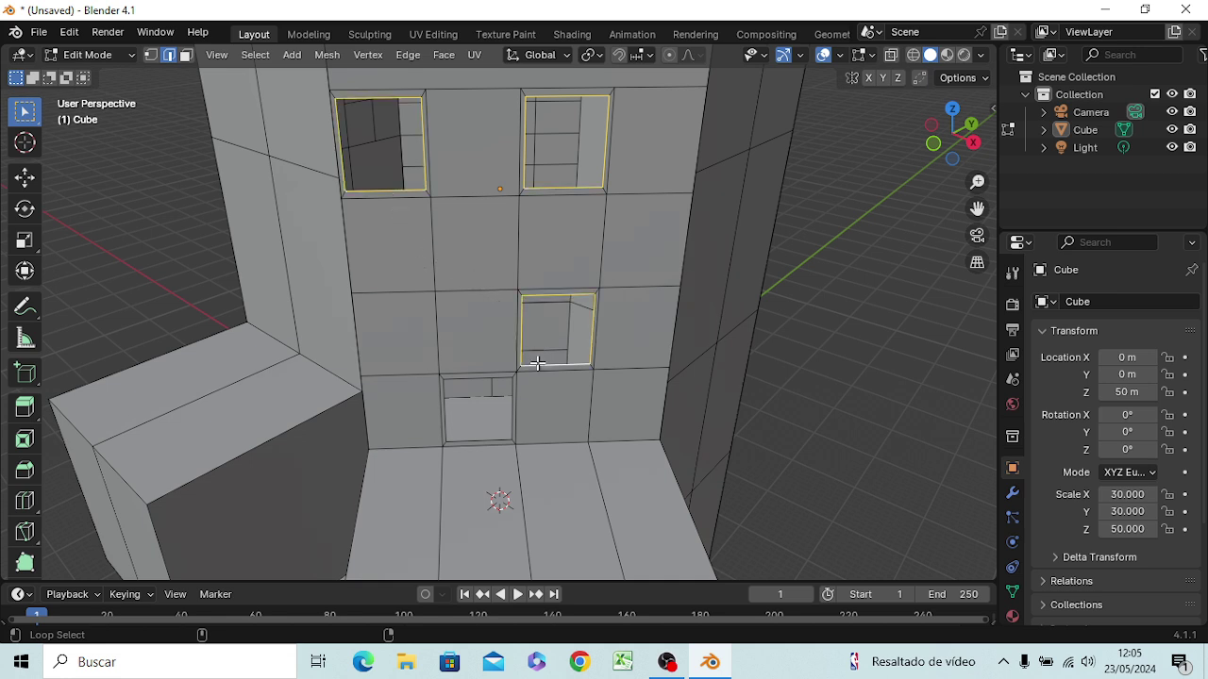
{"action": "left_click", "coordinate": [457, 377], "text": "alt+shift"}
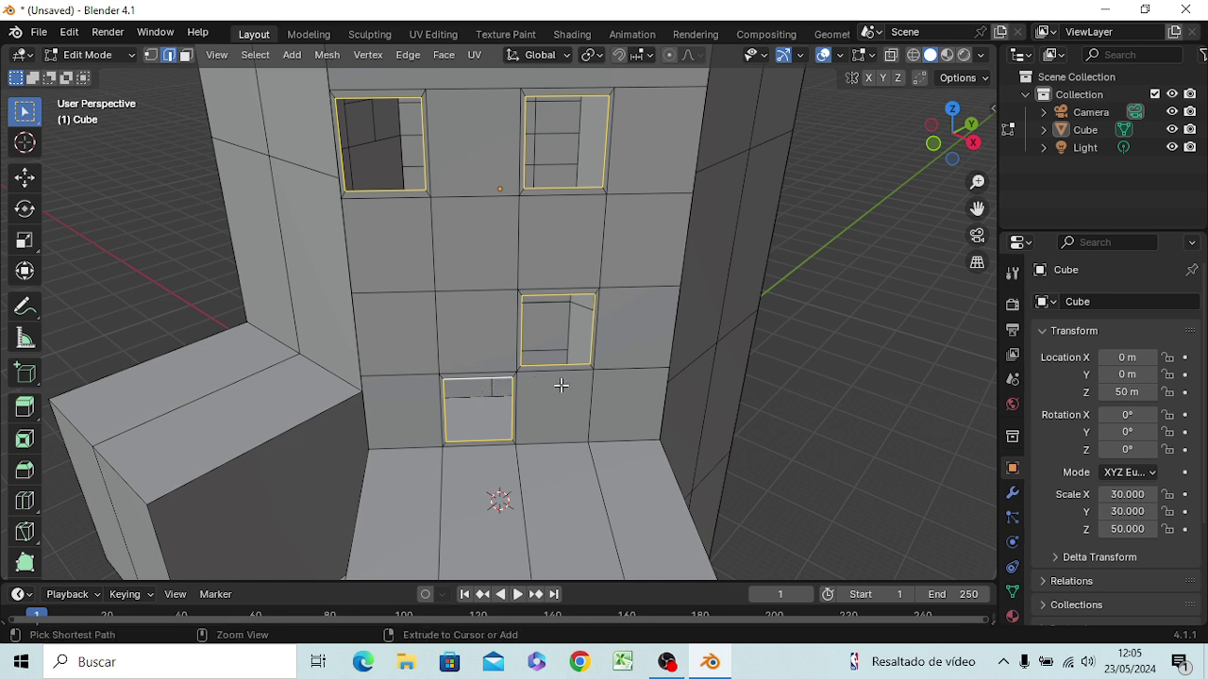
{"action": "key", "text": "ctrl+b"}
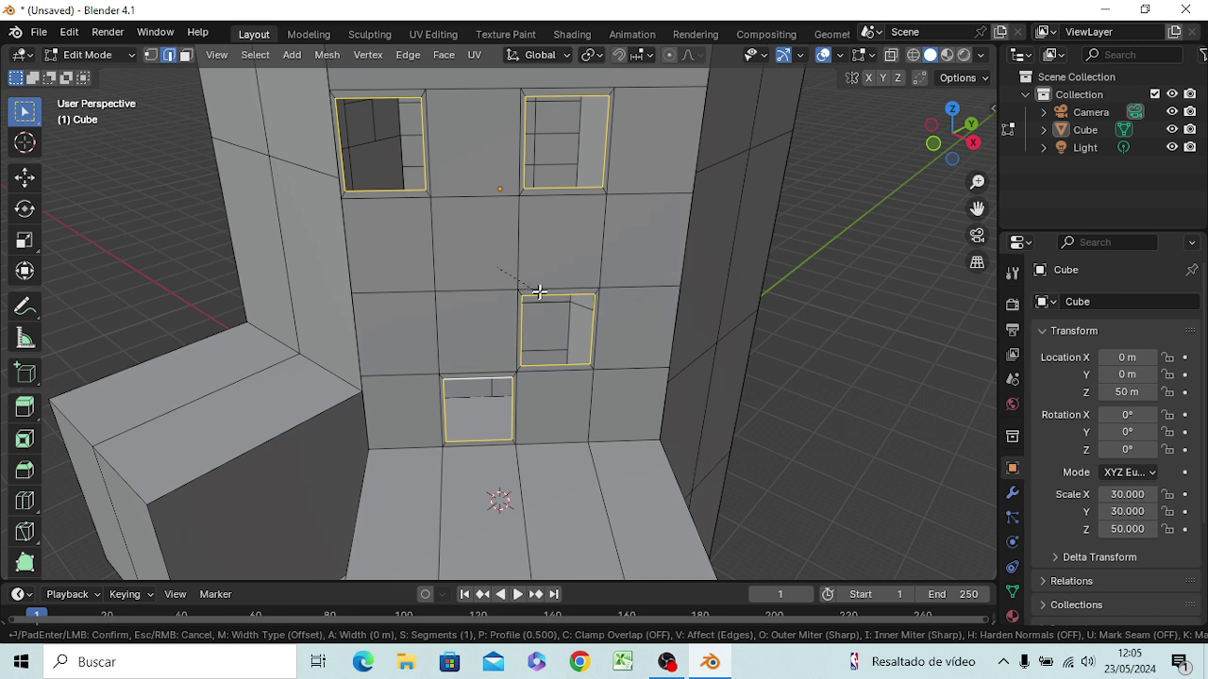
{"action": "key", "text": "Escape"}
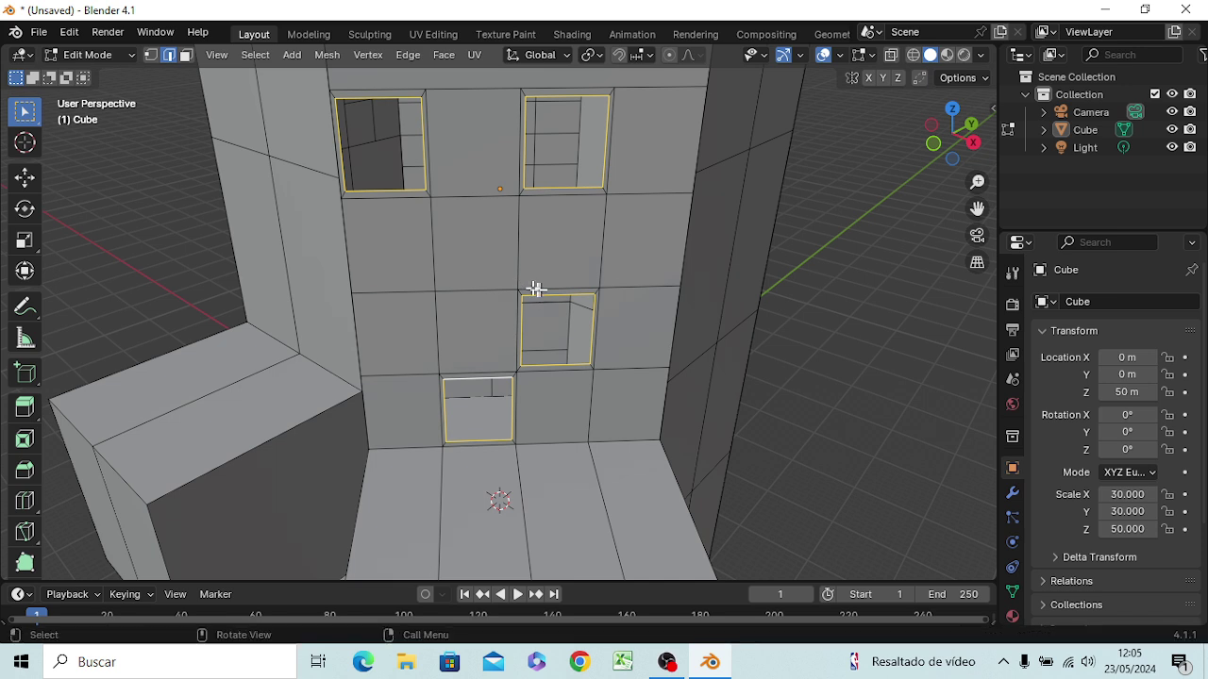
{"action": "left_click", "coordinate": [464, 200]}
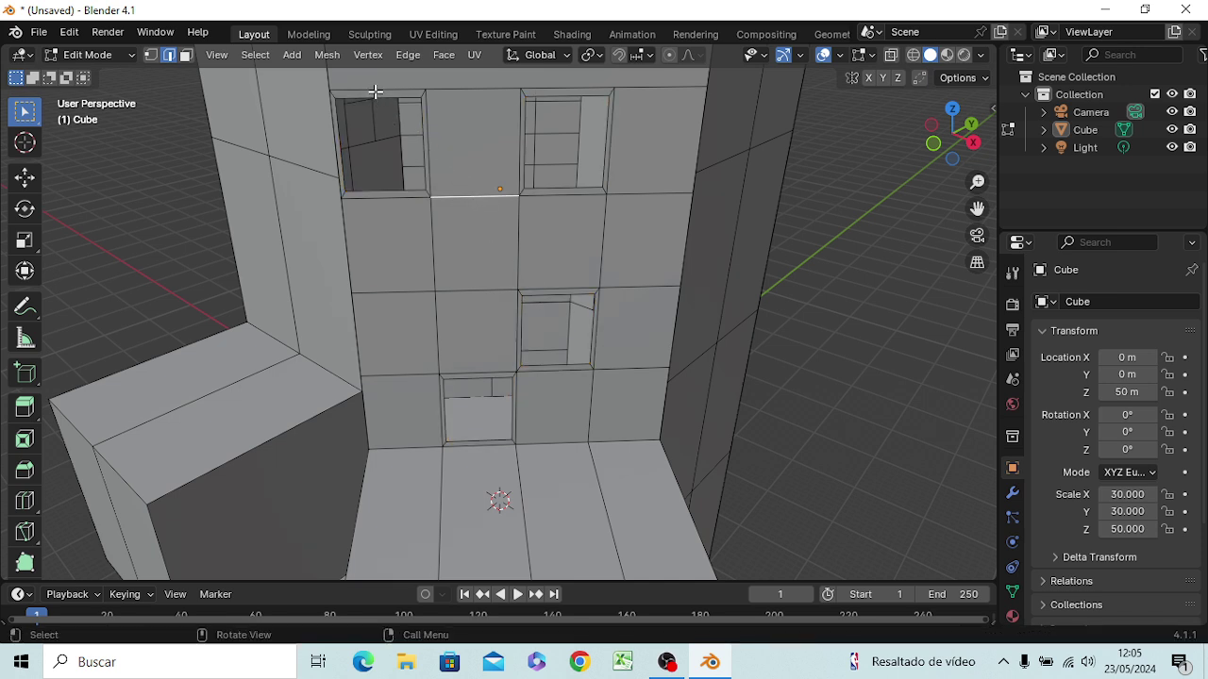
{"action": "key", "text": "ctrl+z"}
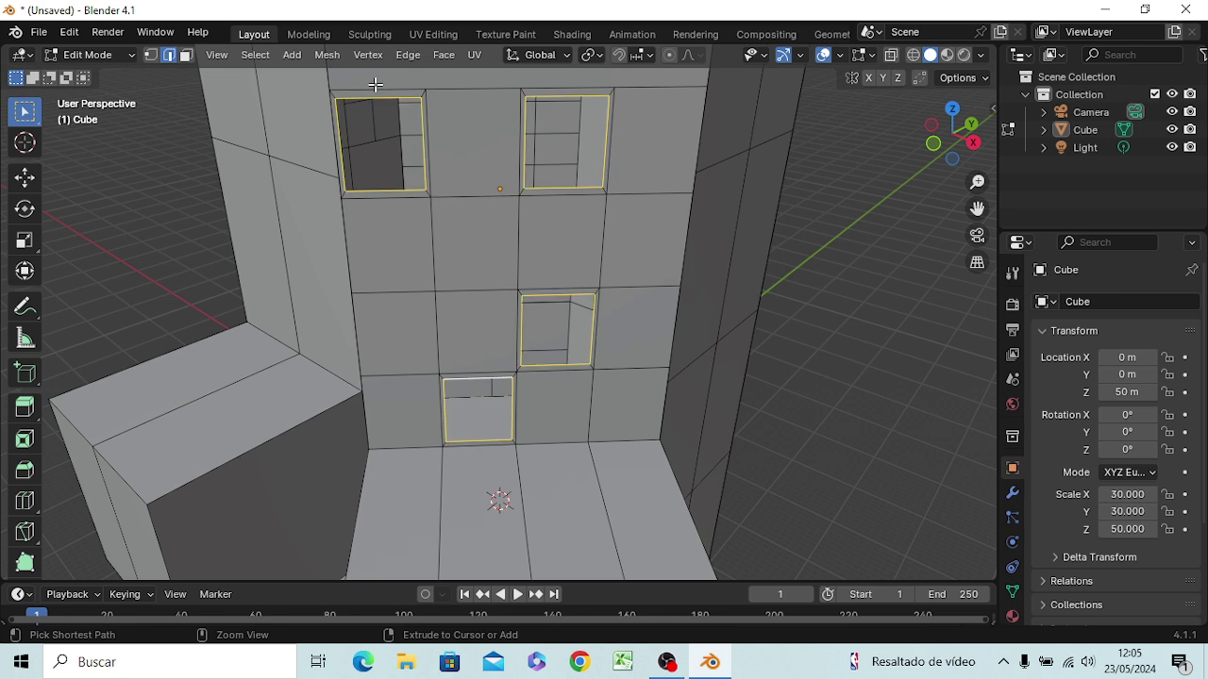
{"action": "key", "text": "ctrl+z"}
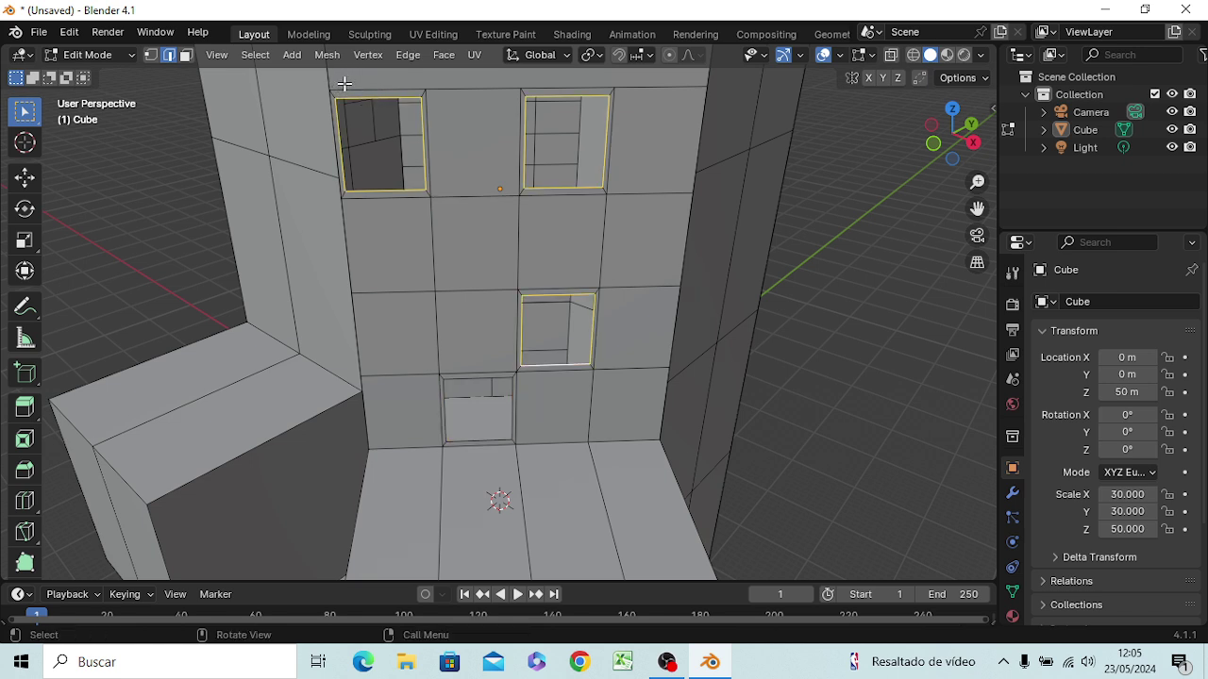
Step: Switch to face selection and select the four thin frame faces around the upper window nearest the larger protruding block
{"action": "key", "text": "3"}
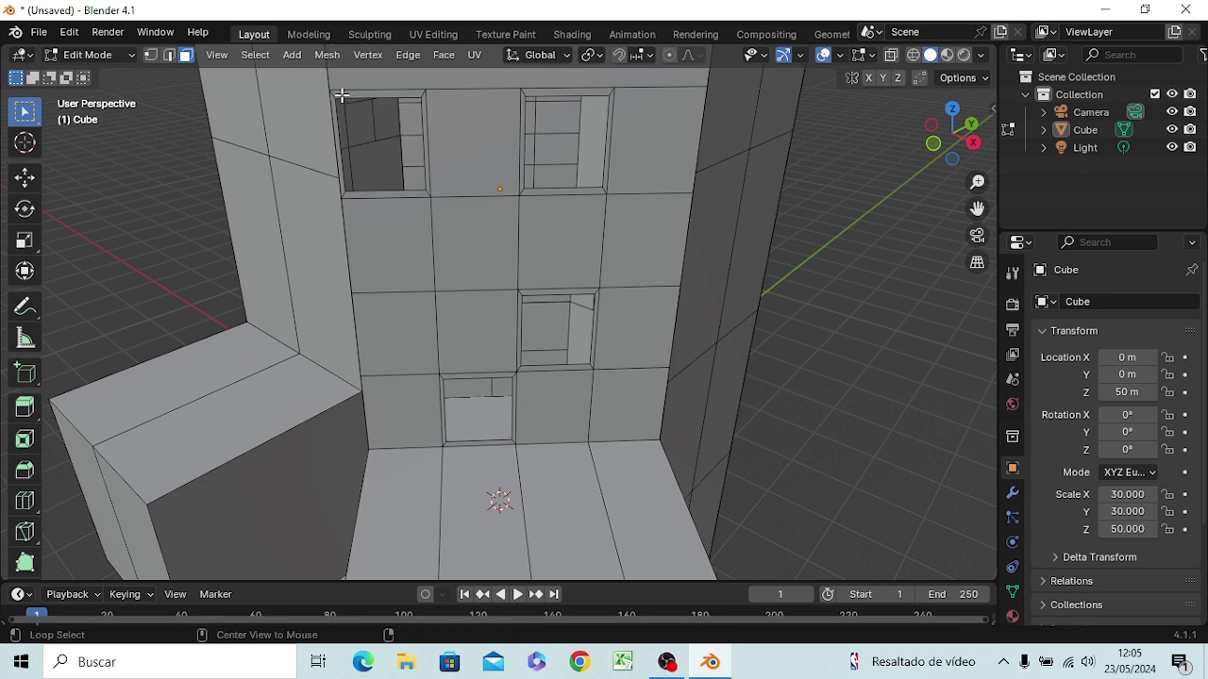
{"action": "left_click", "coordinate": [338, 92], "text": "alt"}
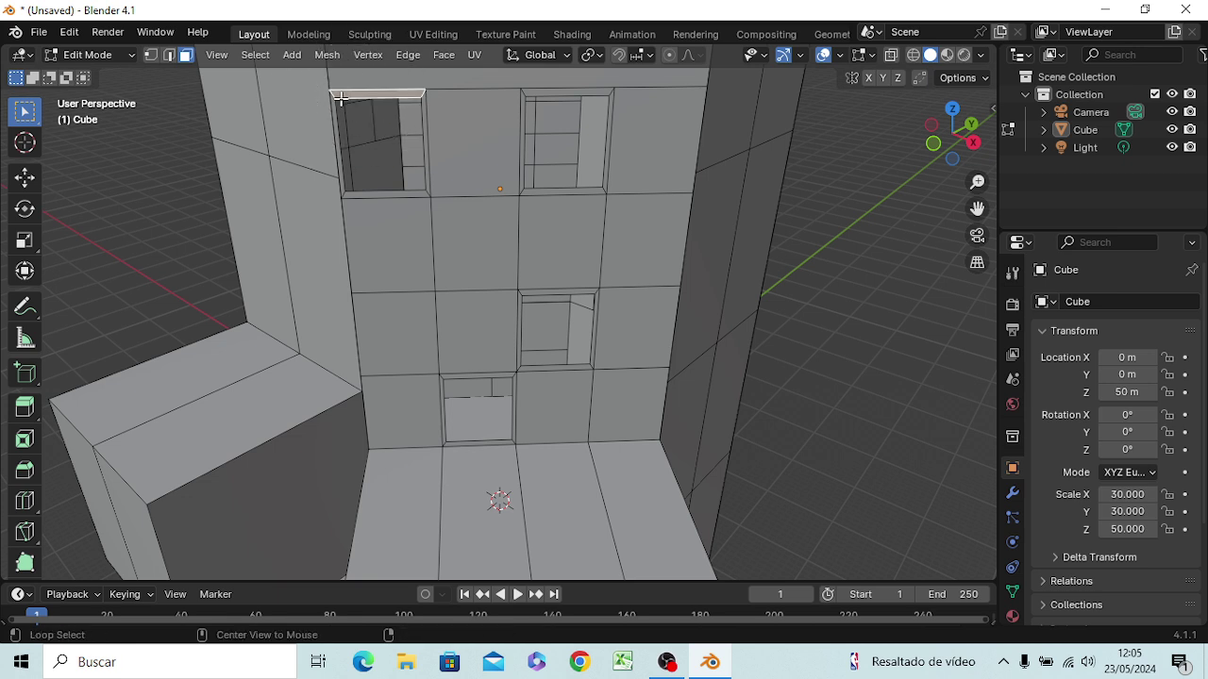
{"action": "left_click", "coordinate": [424, 131], "text": "shift"}
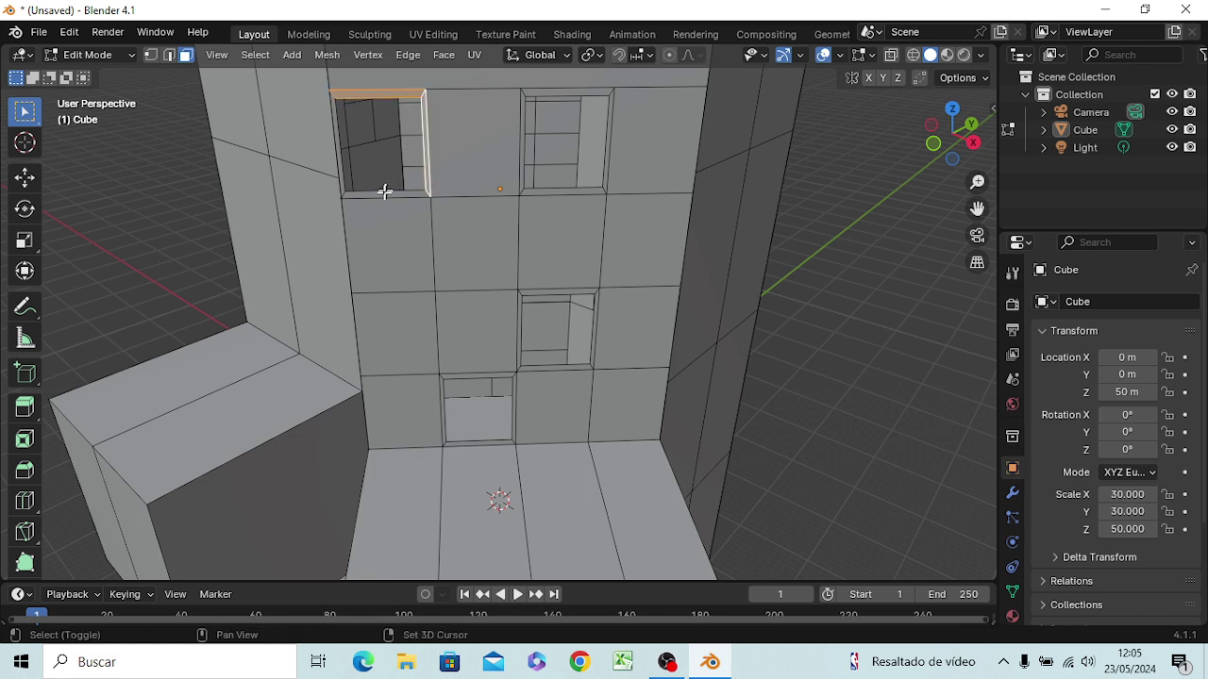
{"action": "left_click", "coordinate": [384, 192], "text": "alt+shift"}
{"action": "left_click", "coordinate": [342, 172], "text": "shift"}
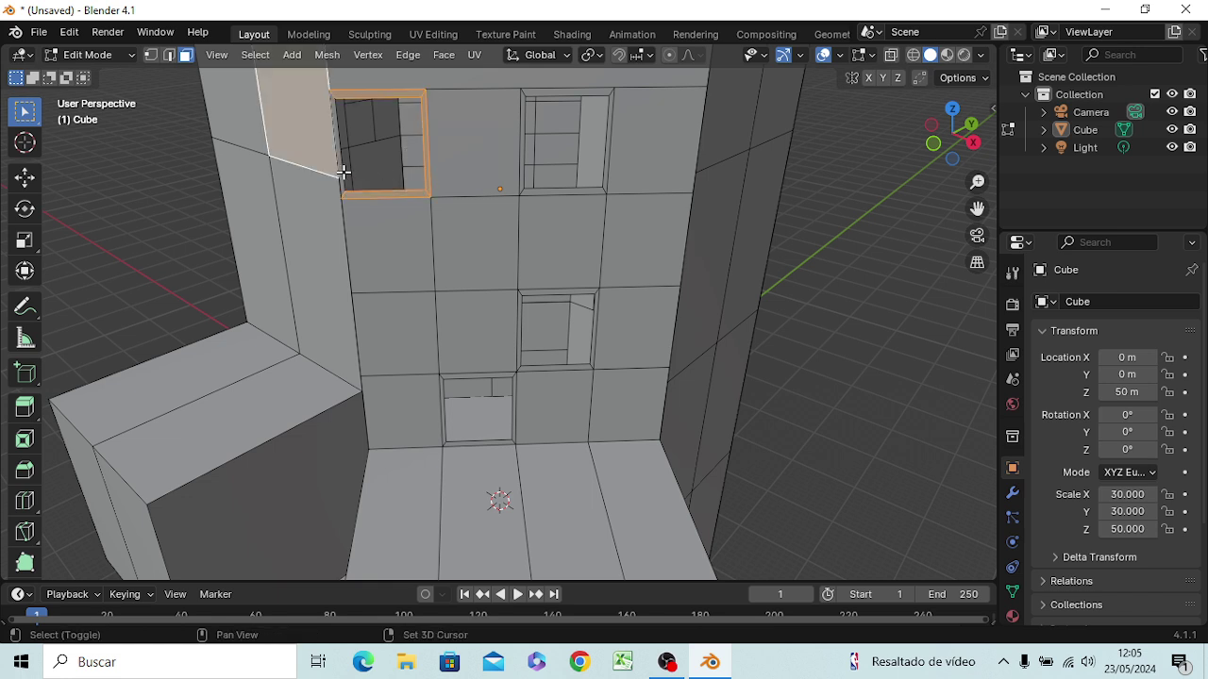
{"action": "left_click", "coordinate": [340, 167], "text": "shift"}
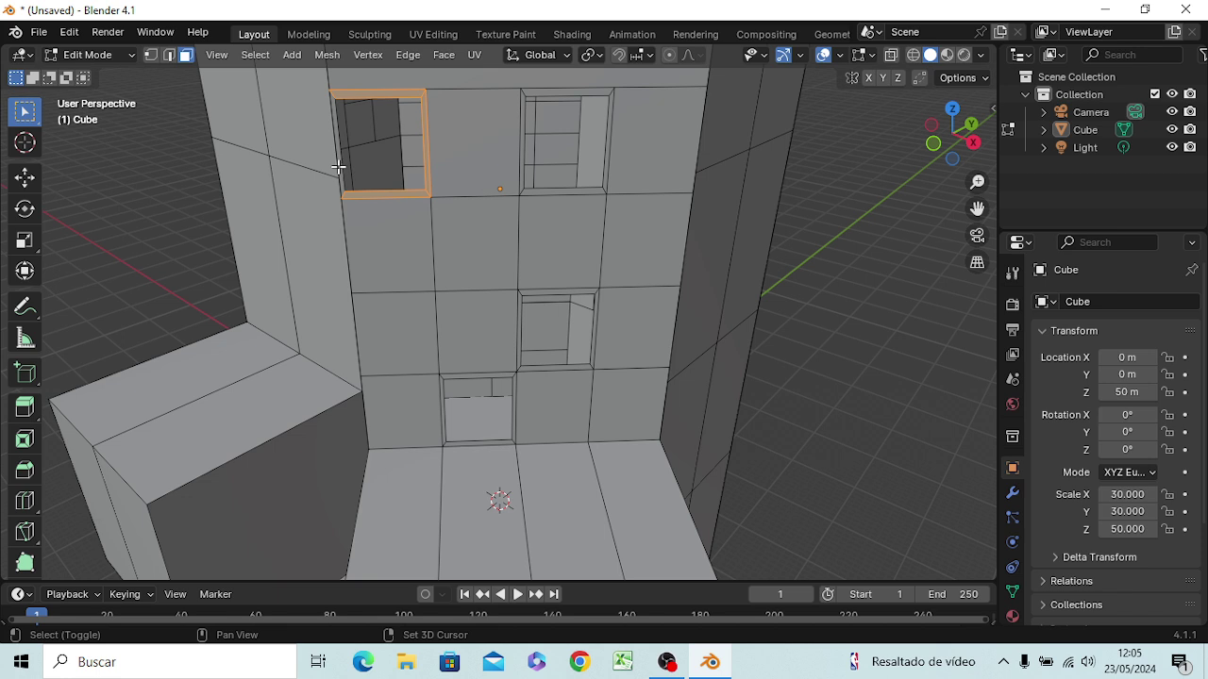
{"action": "left_click", "coordinate": [339, 167], "text": "shift"}
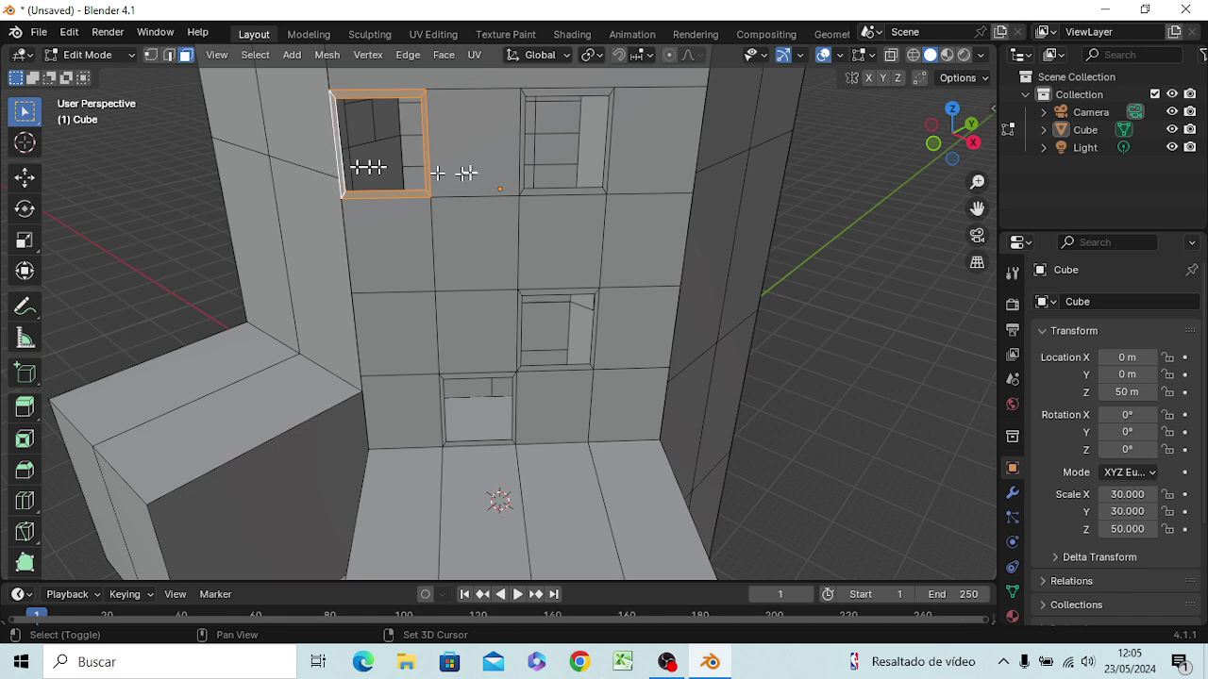
Step: Add the four frame faces of the other upper window to the selection
{"action": "left_click", "coordinate": [523, 156], "text": "shift"}
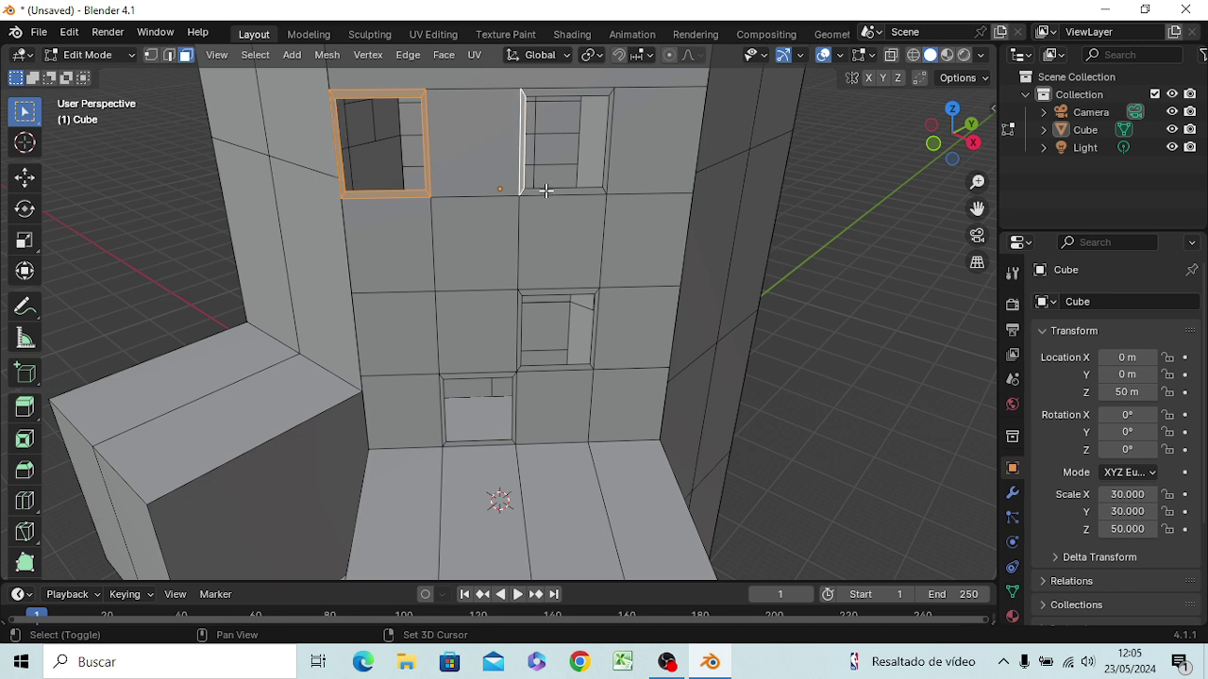
{"action": "left_click", "coordinate": [547, 192], "text": "shift"}
{"action": "left_click", "coordinate": [605, 168], "text": "shift"}
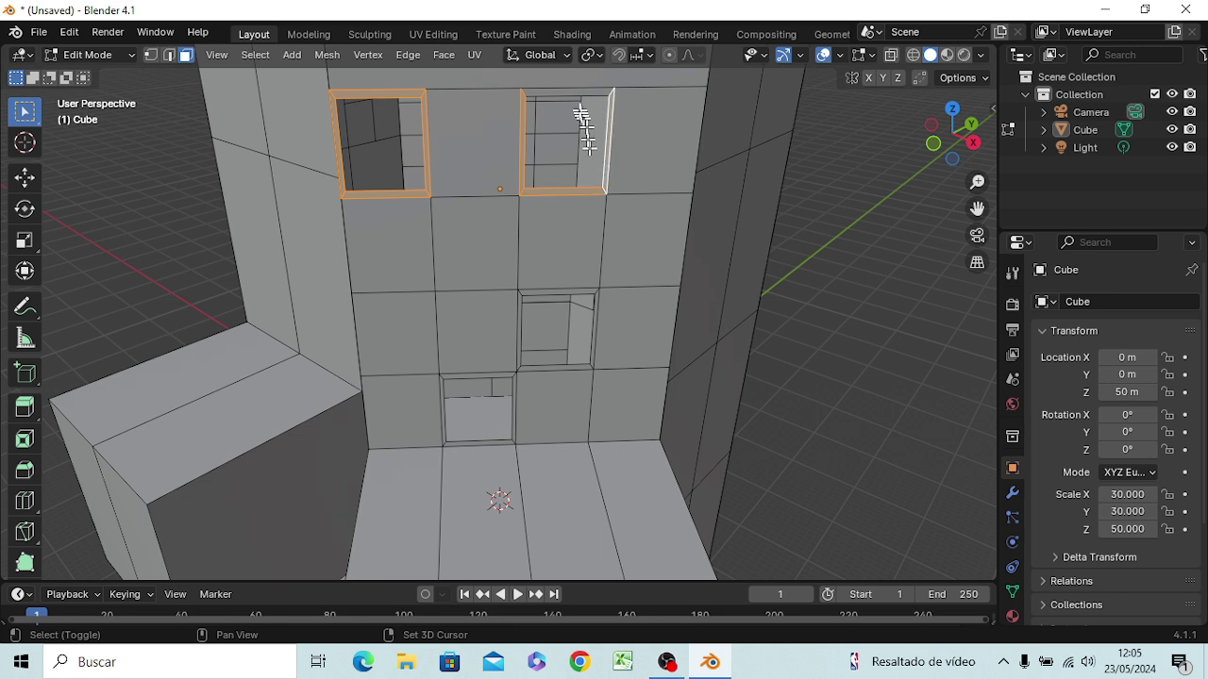
{"action": "left_click", "coordinate": [572, 91], "text": "shift"}
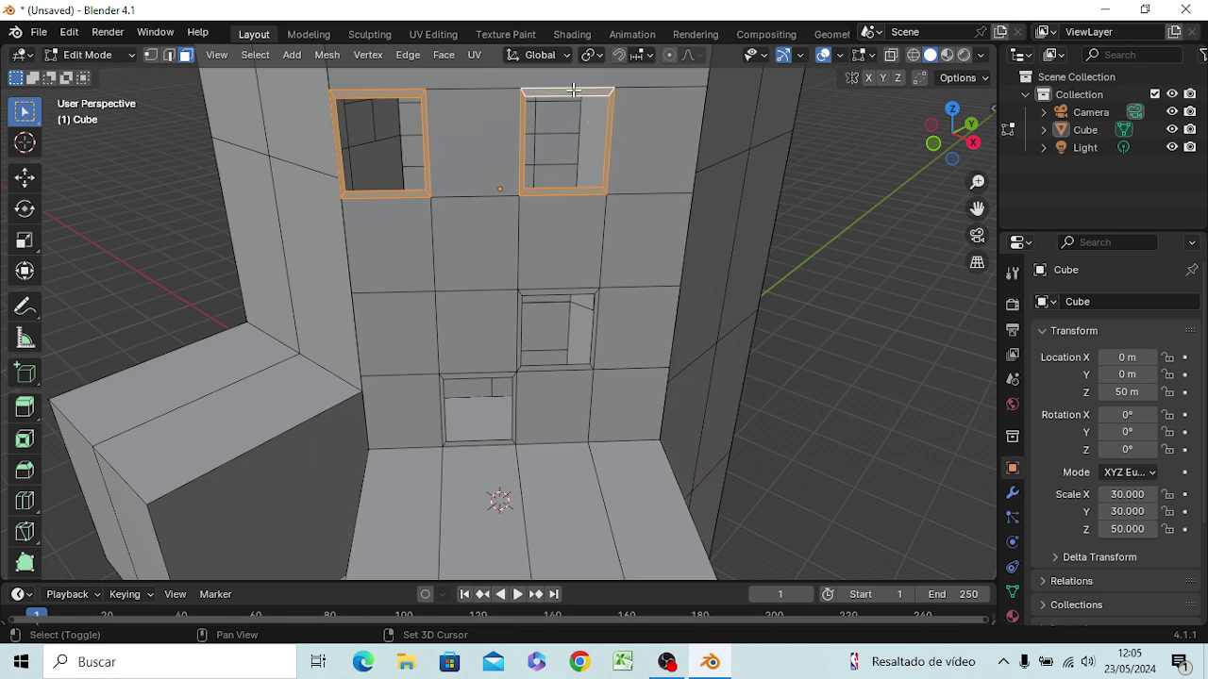
Step: Add the frame faces of the second-row window and the lowest-row window to the selection
{"action": "left_click", "coordinate": [547, 290], "text": "shift"}
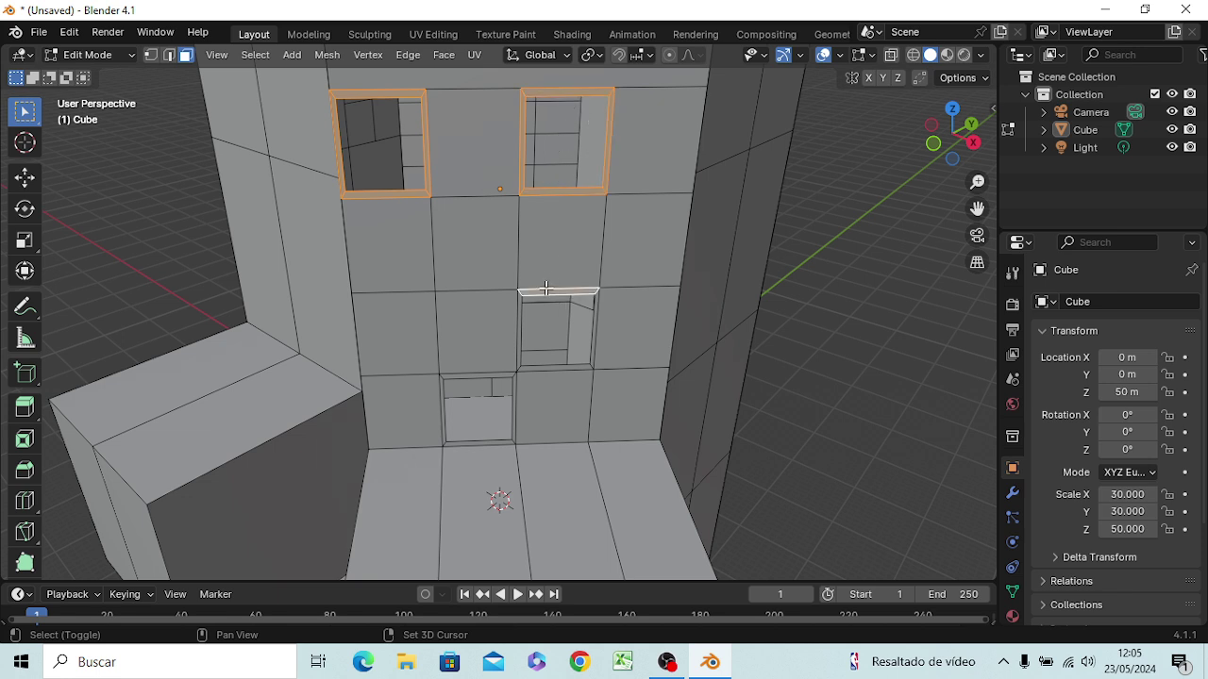
{"action": "left_click", "coordinate": [594, 353], "text": "shift"}
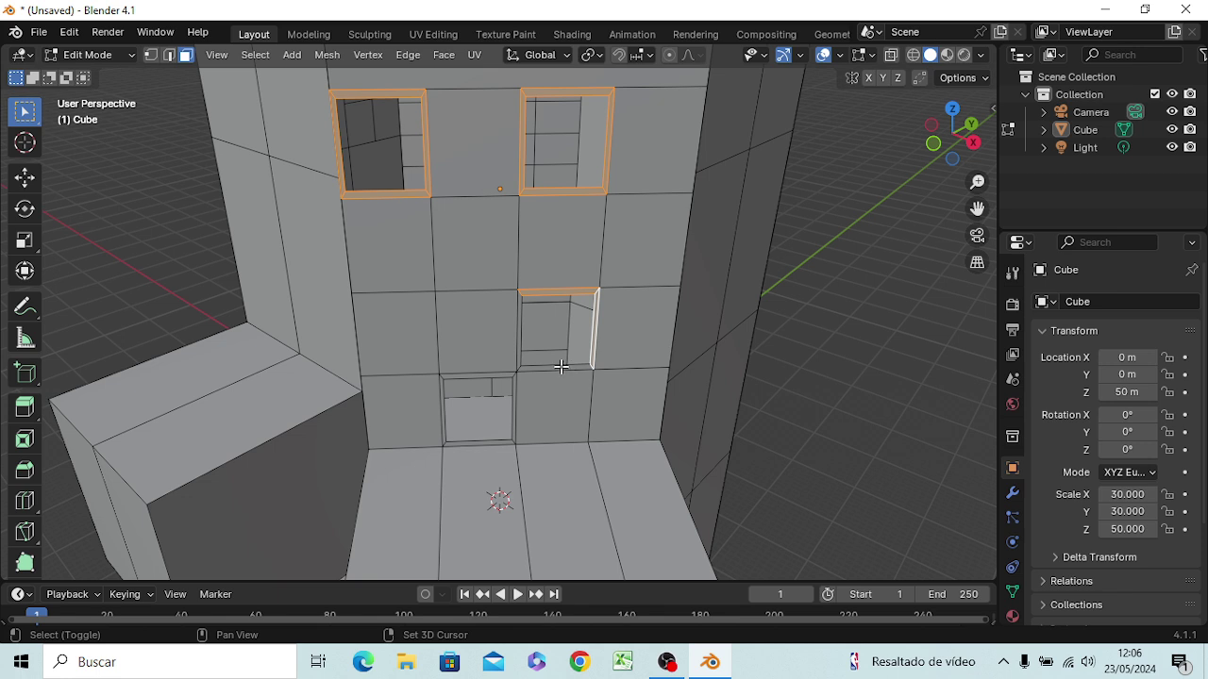
{"action": "left_click", "coordinate": [561, 367], "text": "shift"}
{"action": "left_click", "coordinate": [518, 347], "text": "shift"}
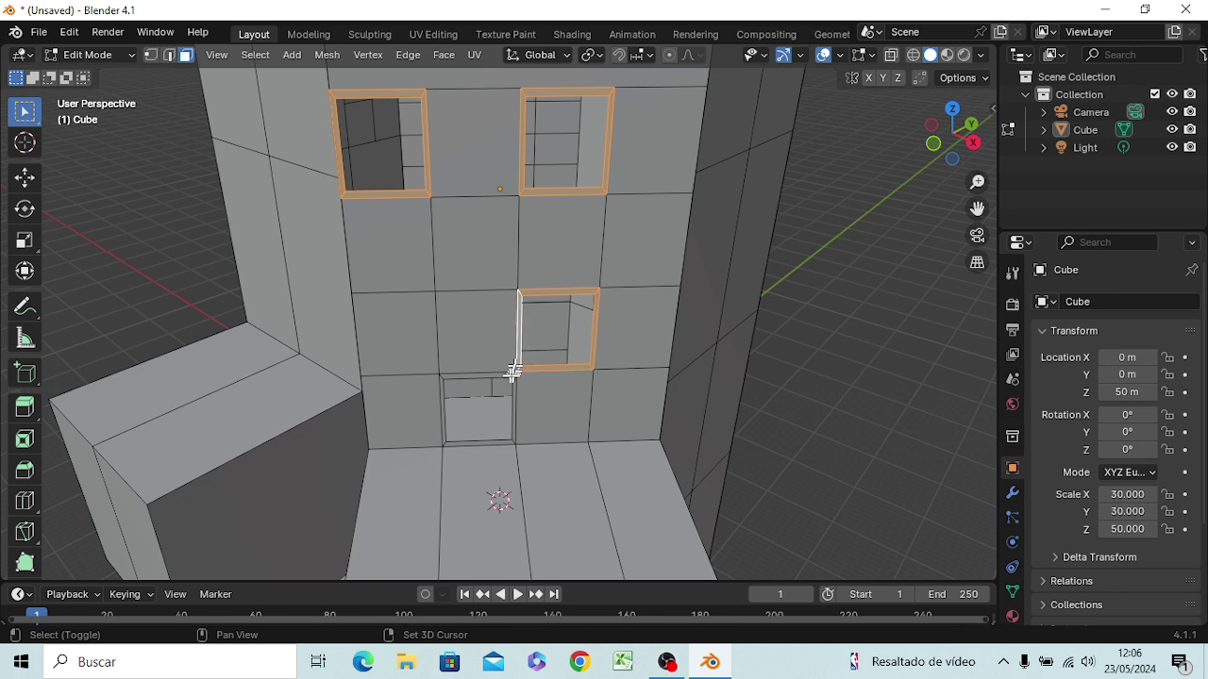
{"action": "left_click", "coordinate": [511, 377], "text": "shift"}
{"action": "left_click", "coordinate": [512, 393], "text": "shift"}
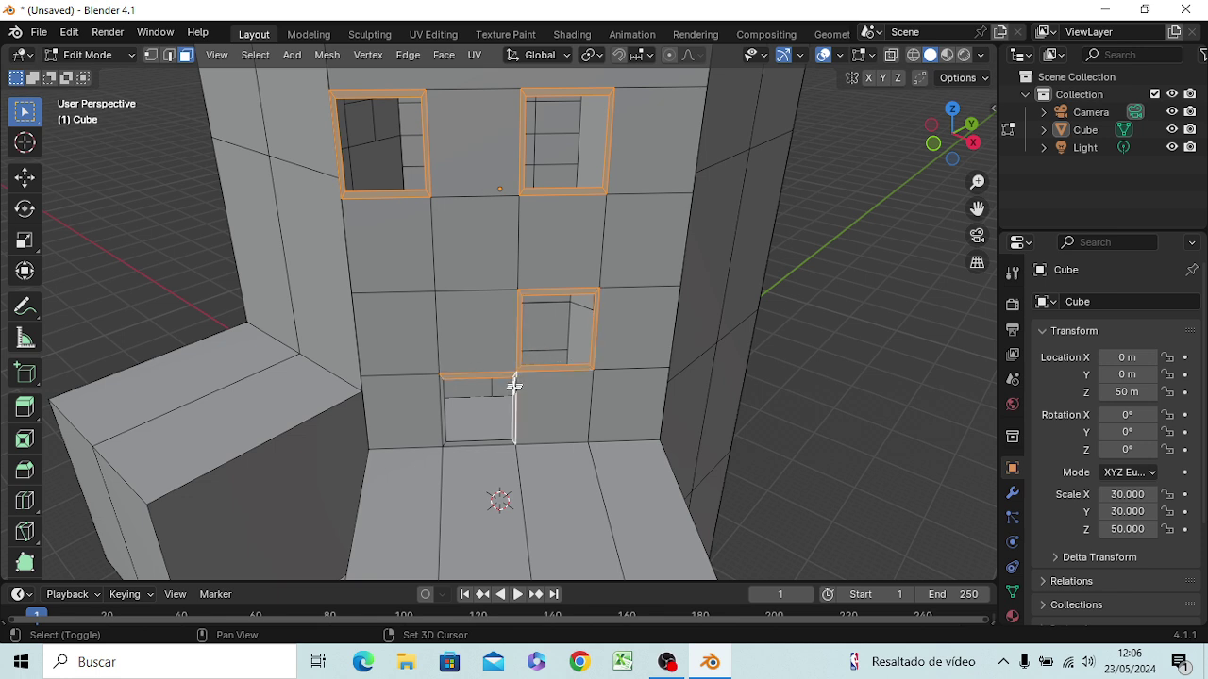
{"action": "left_click", "coordinate": [483, 441], "text": "shift"}
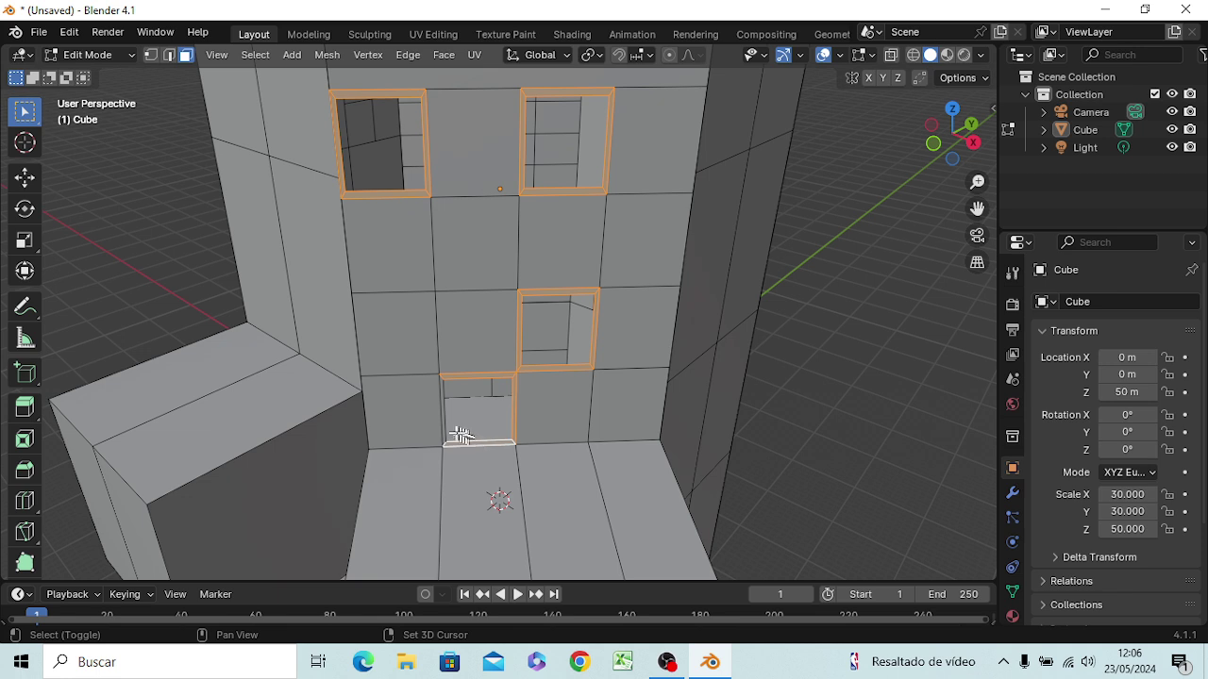
{"action": "left_click", "coordinate": [445, 434], "text": "shift"}
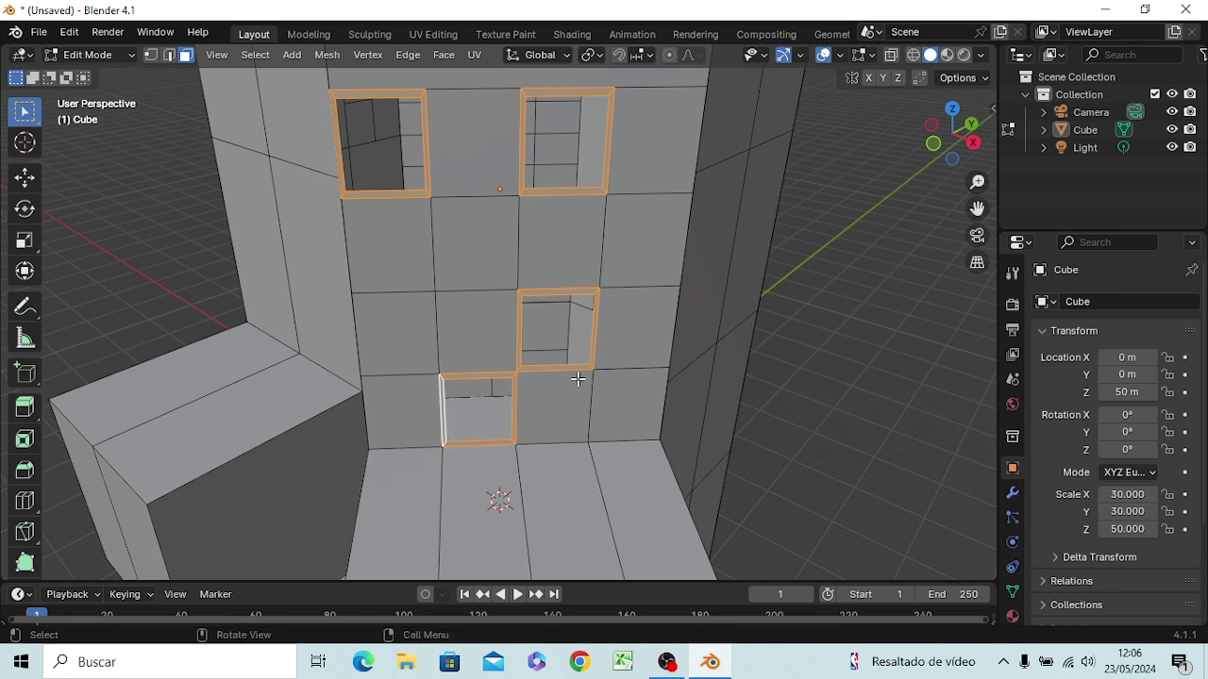
Step: Extrude the selected frame faces of all four windows slightly outward from the wall
{"action": "key", "text": "e"}
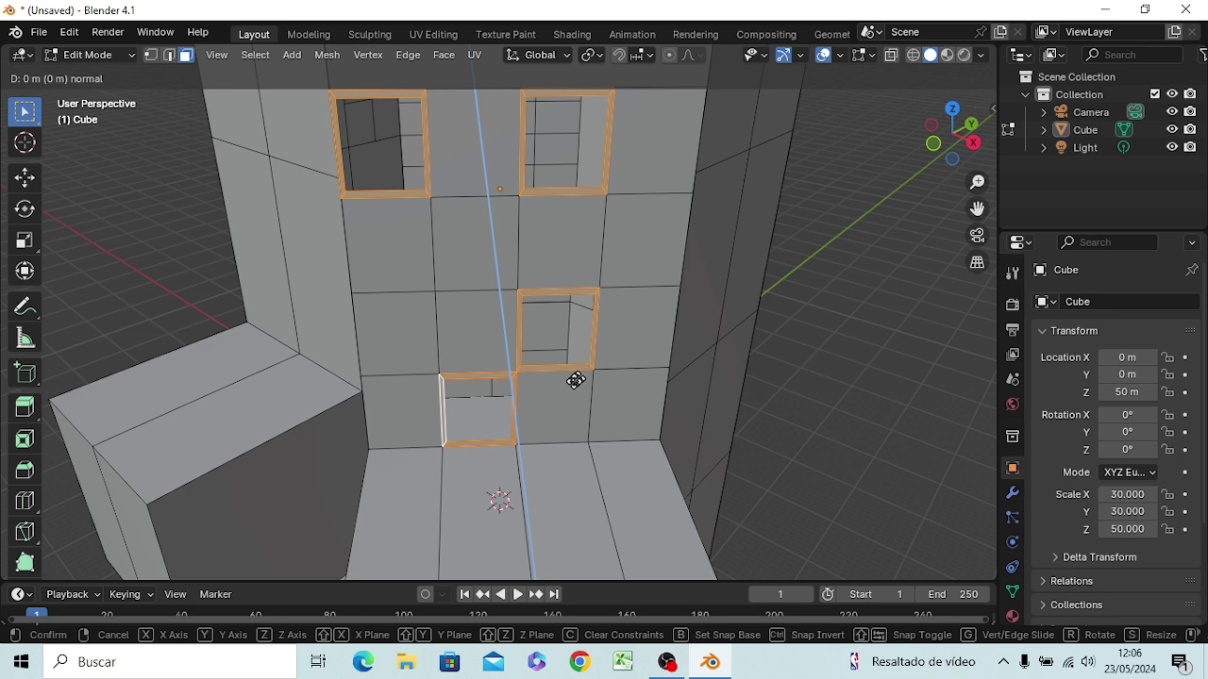
{"action": "left_click", "coordinate": [571, 388]}
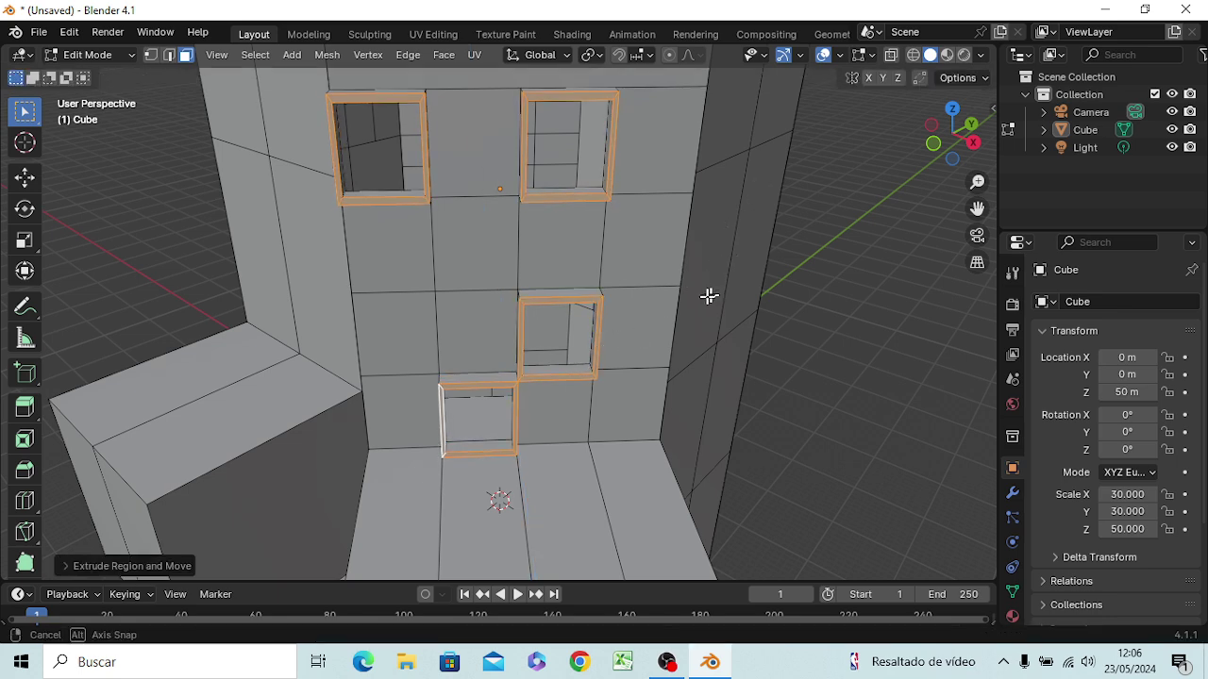
{"action": "middle_click_drag", "start_coordinate": [709, 296], "coordinate": [581, 308]}
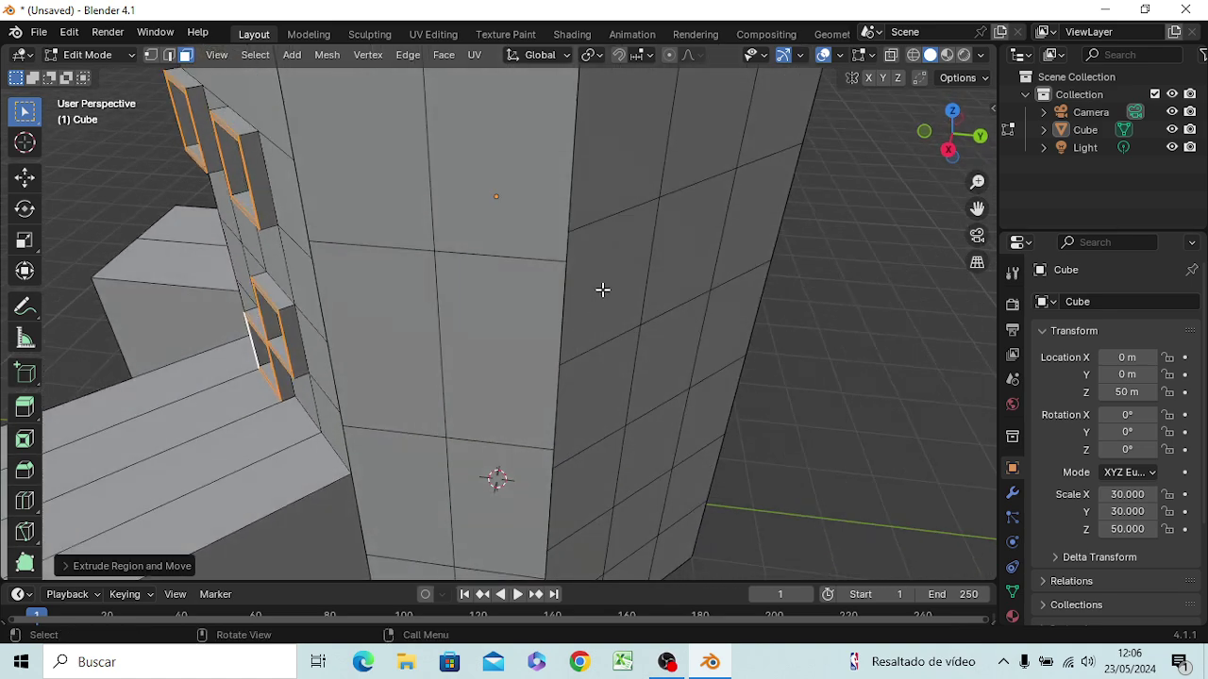
{"action": "middle_click_drag", "start_coordinate": [345, 377], "coordinate": [519, 359]}
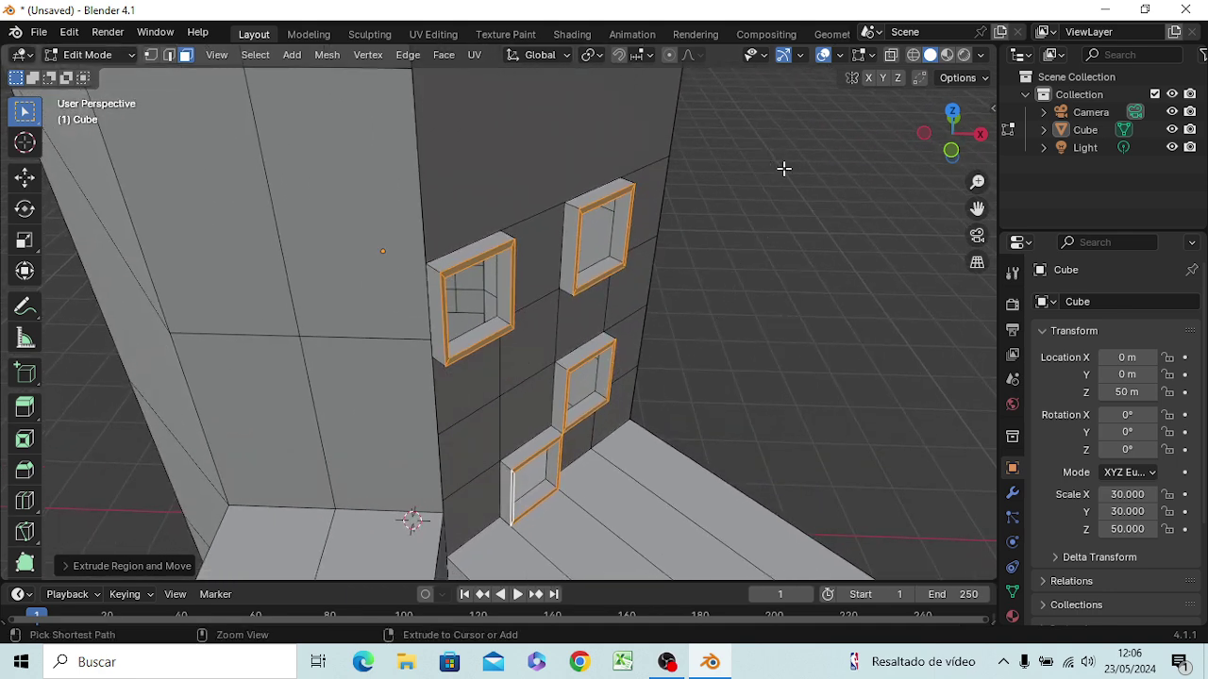
Step: Bevel the edges of the extruded window frames slightly and check where the two lower frames meet
{"action": "key", "text": "ctrl+b"}
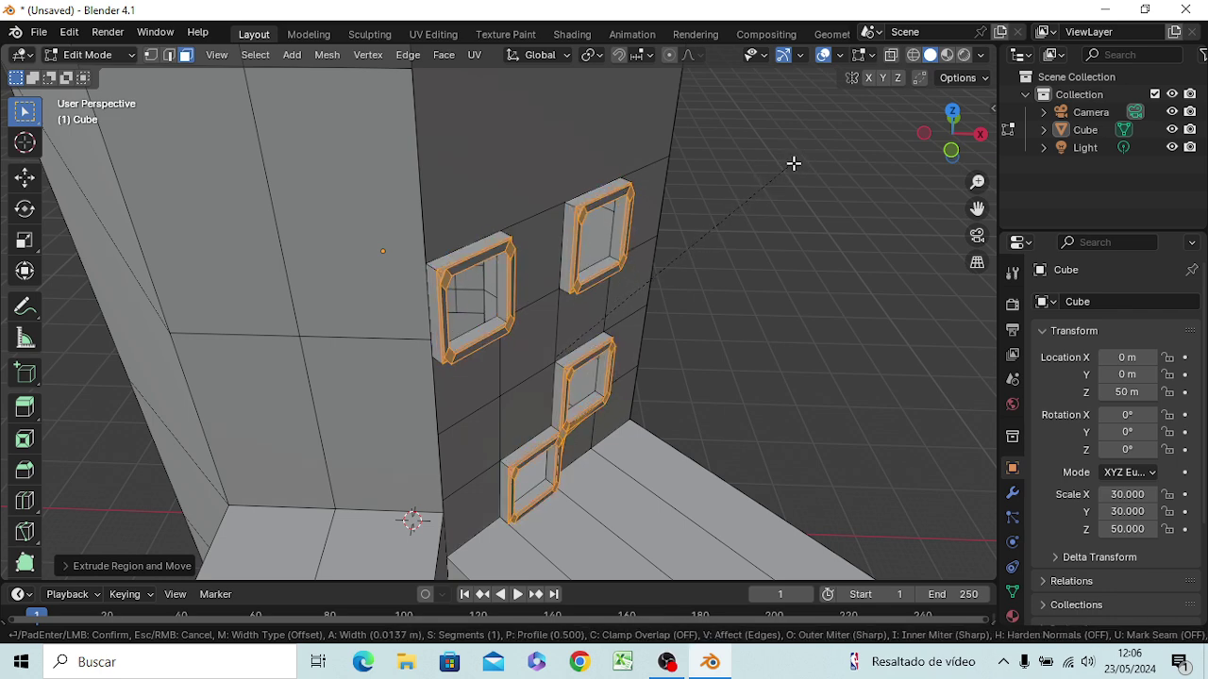
{"action": "left_click", "coordinate": [794, 163]}
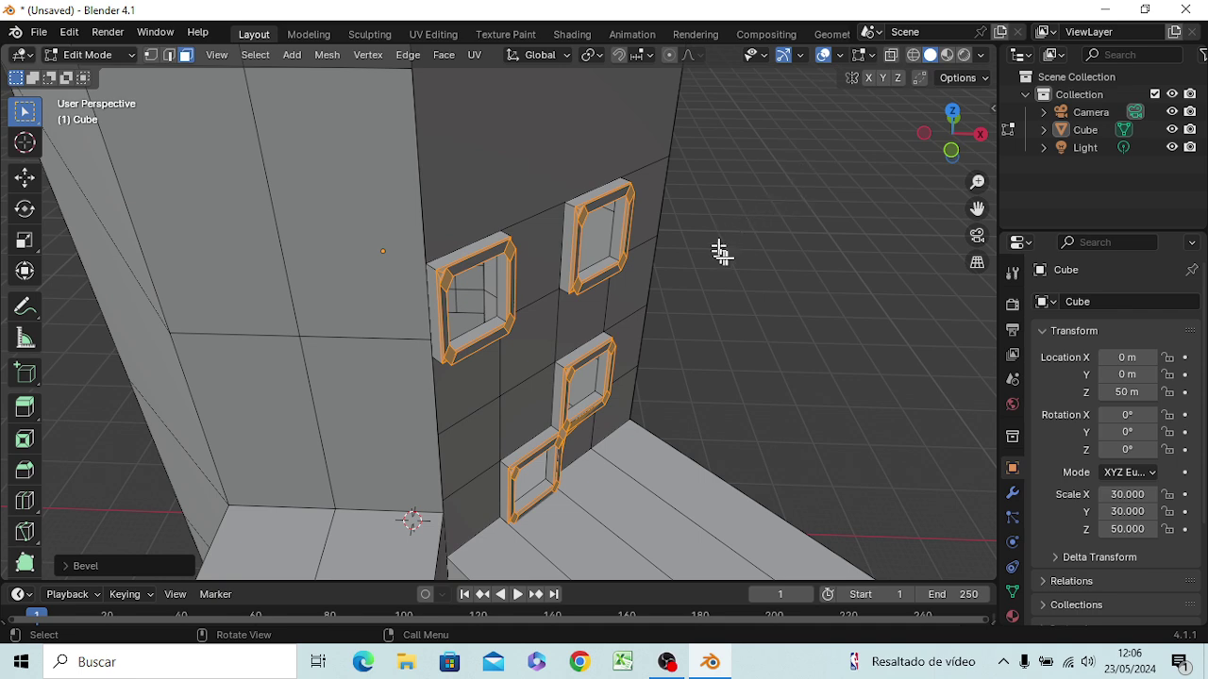
{"action": "middle_click_drag", "start_coordinate": [749, 254], "coordinate": [708, 212]}
{"action": "left_click", "coordinate": [703, 217]}
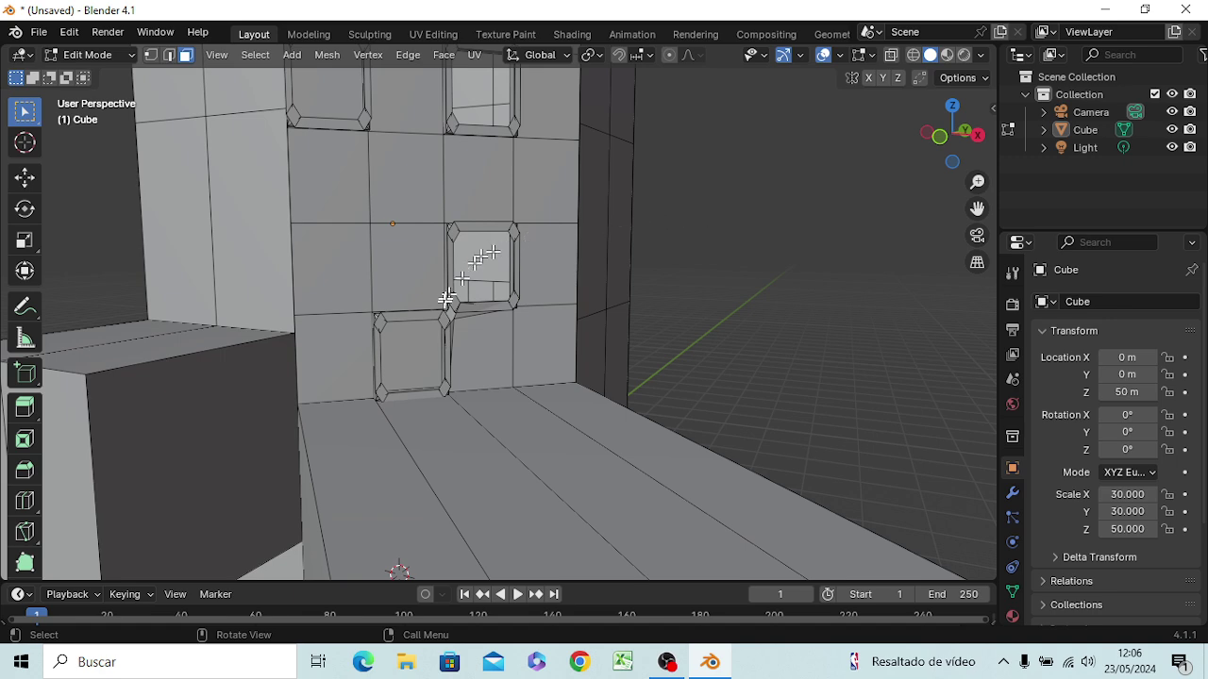
{"action": "middle_click_drag", "start_coordinate": [475, 310], "coordinate": [386, 312]}
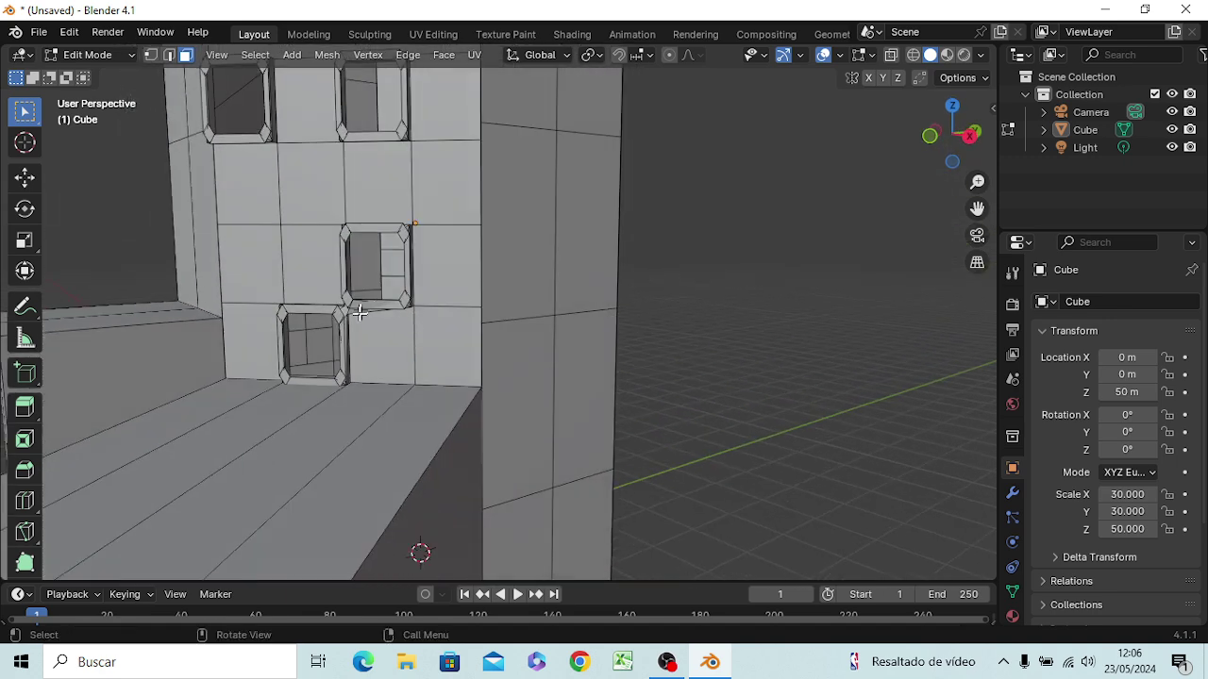
{"action": "left_click", "coordinate": [359, 313]}
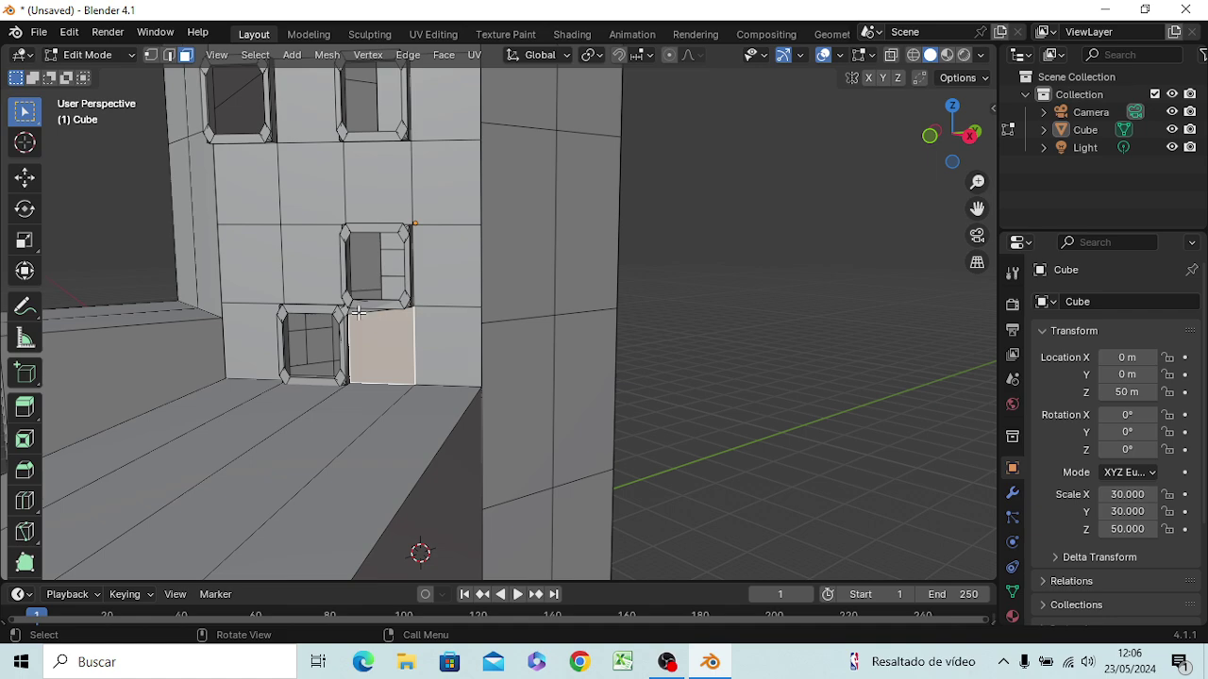
{"action": "left_click", "coordinate": [357, 311]}
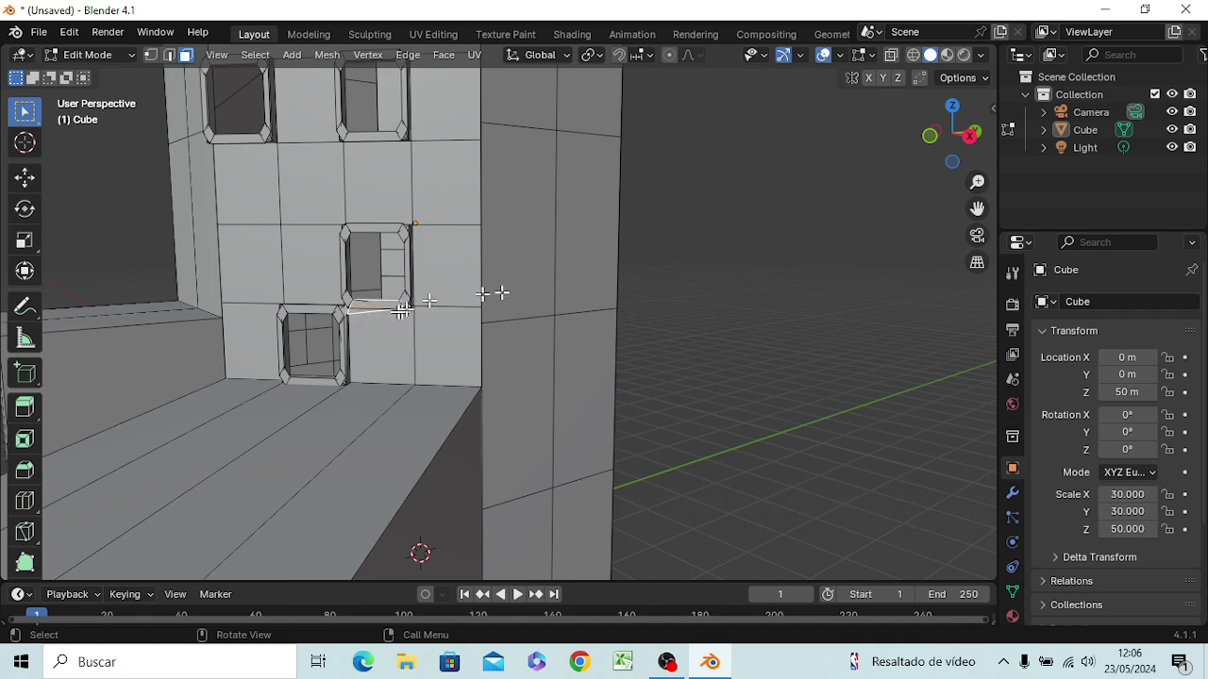
Step: Bevel the inner edge where the overhanging block's underside meets the narrower support below, forming a wide sloped face
{"action": "middle_click_drag", "start_coordinate": [499, 291], "coordinate": [863, 237]}
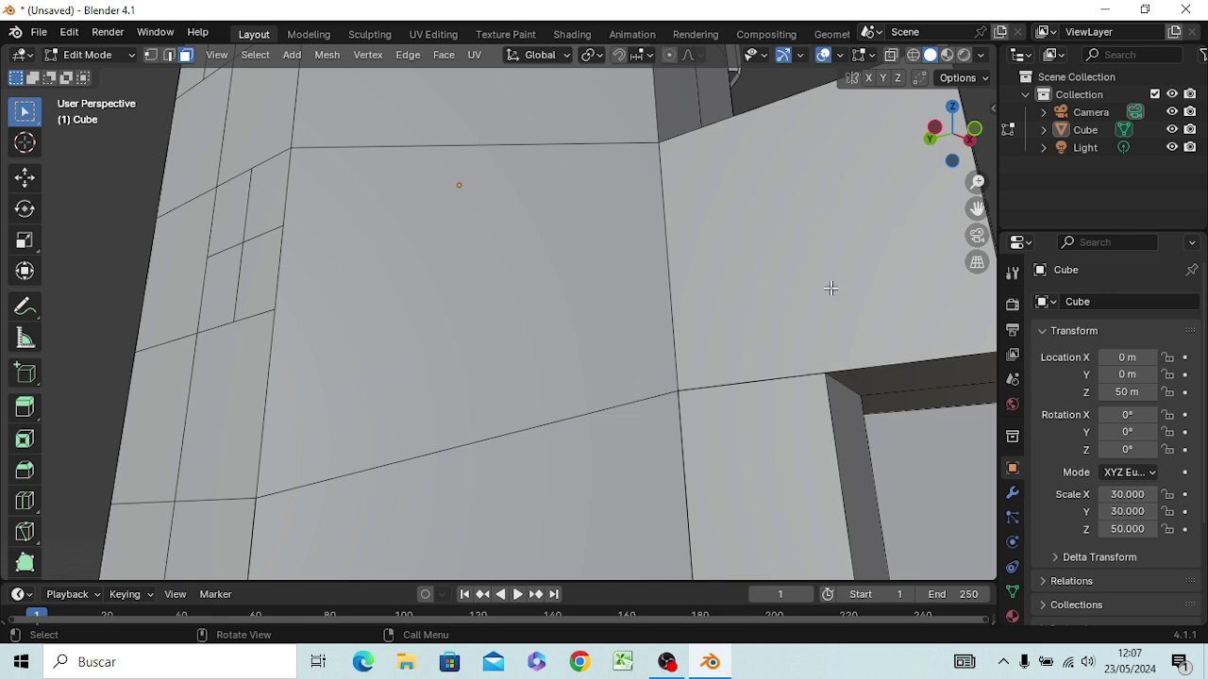
{"action": "middle_click_drag", "start_coordinate": [827, 289], "coordinate": [638, 349], "text": "shift"}
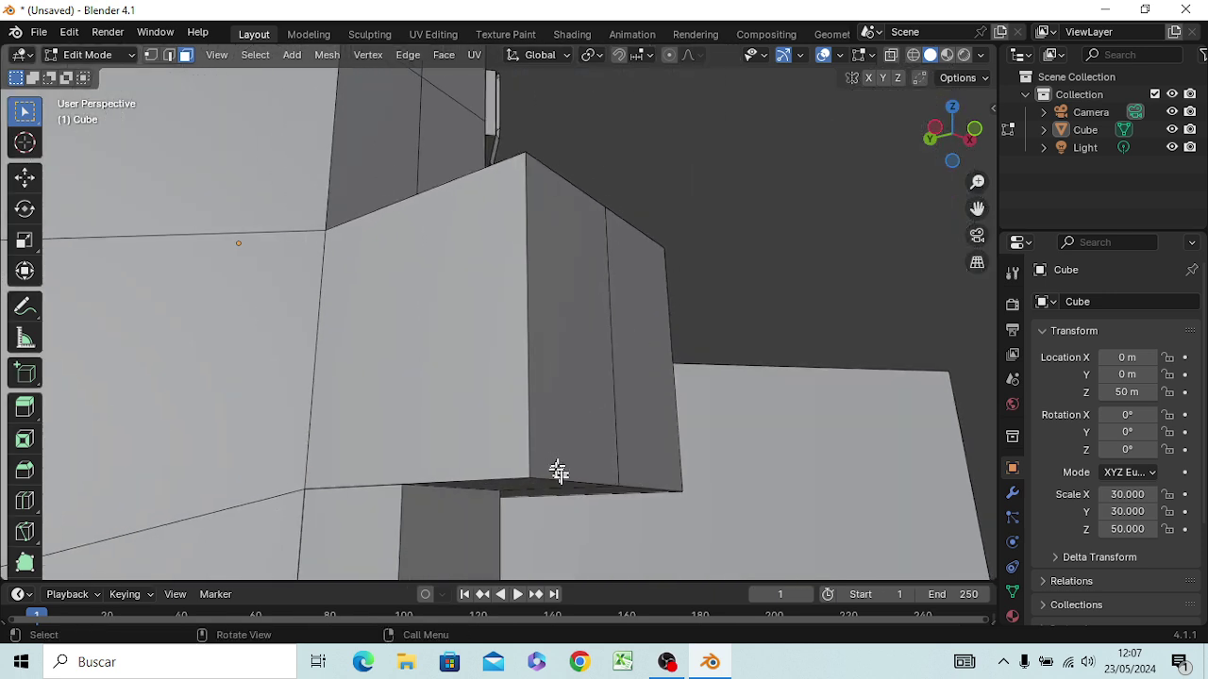
{"action": "left_click", "coordinate": [456, 486]}
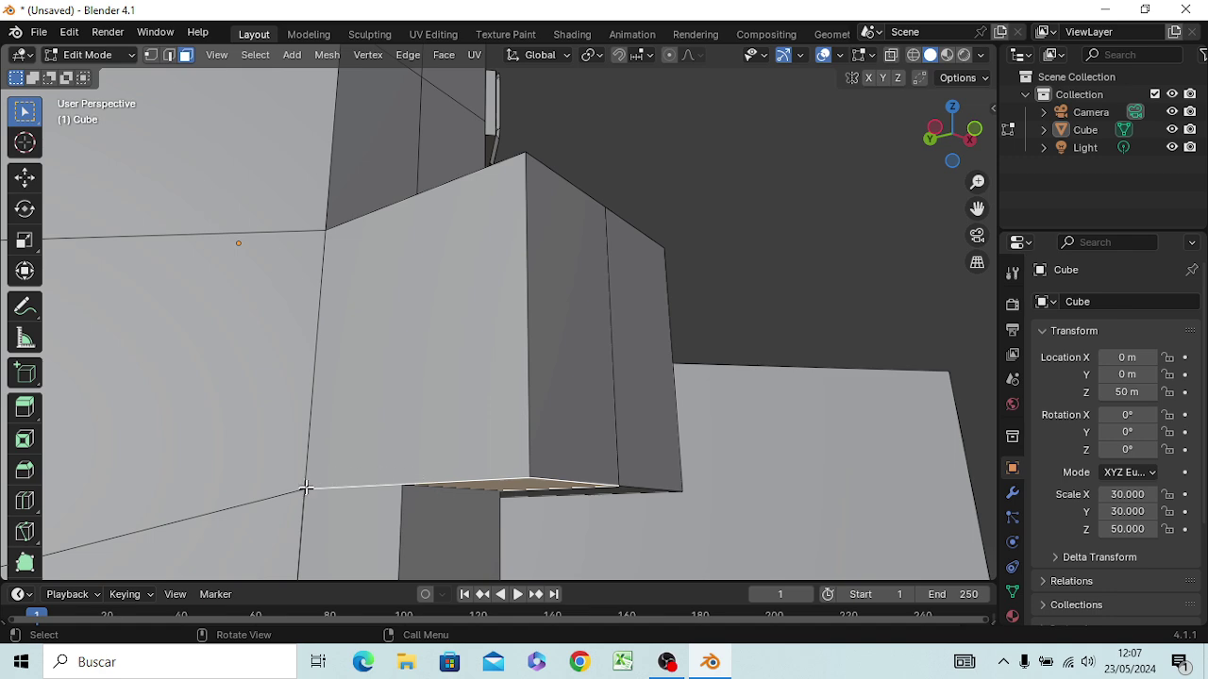
{"action": "middle_click_drag", "start_coordinate": [434, 509], "coordinate": [534, 520]}
{"action": "middle_click_drag", "start_coordinate": [618, 512], "coordinate": [531, 456]}
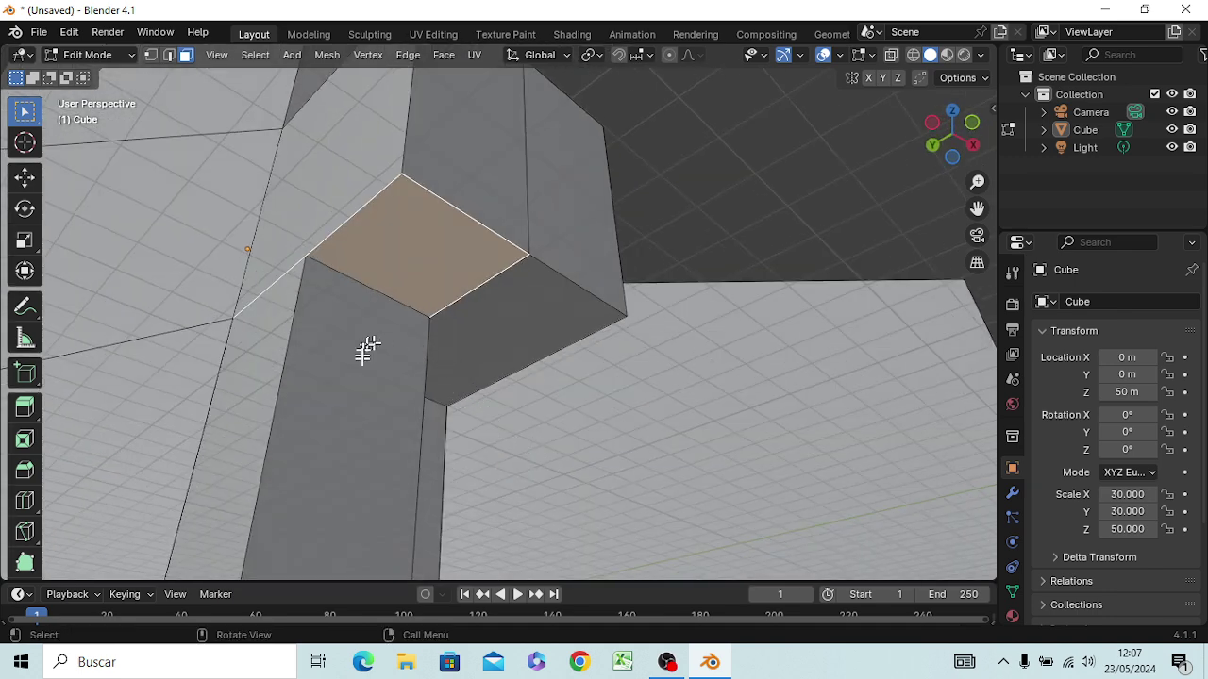
{"action": "middle_click_drag", "start_coordinate": [369, 345], "coordinate": [421, 403]}
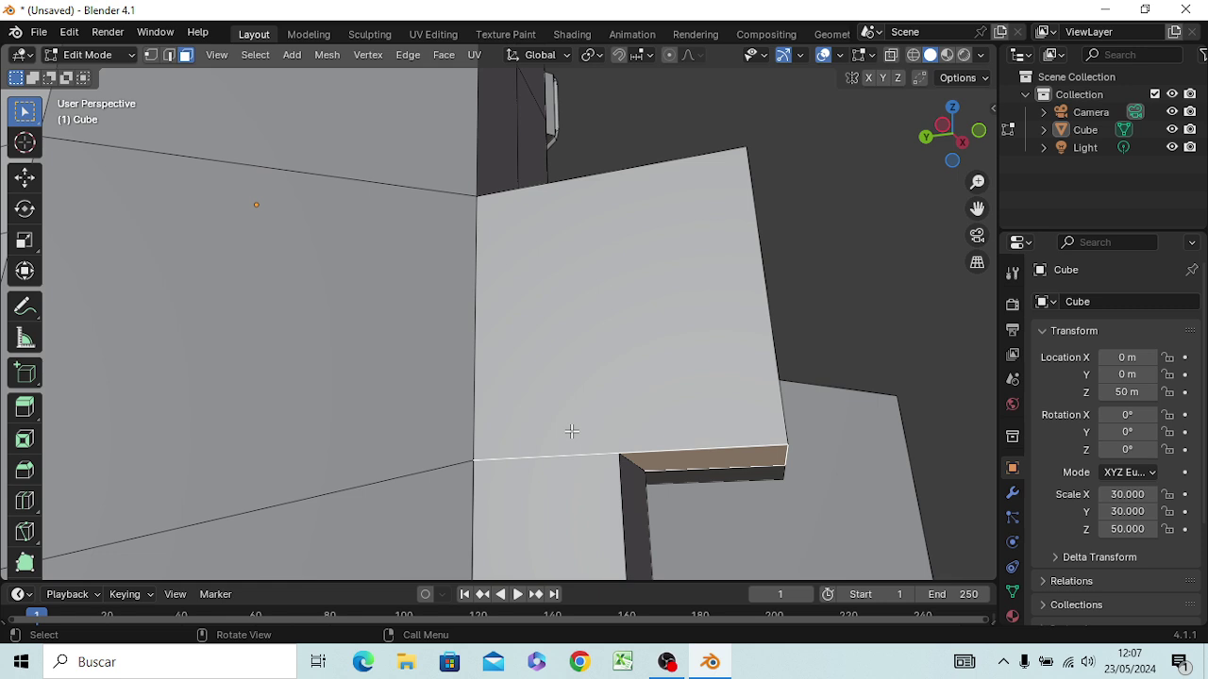
{"action": "key", "text": "2"}
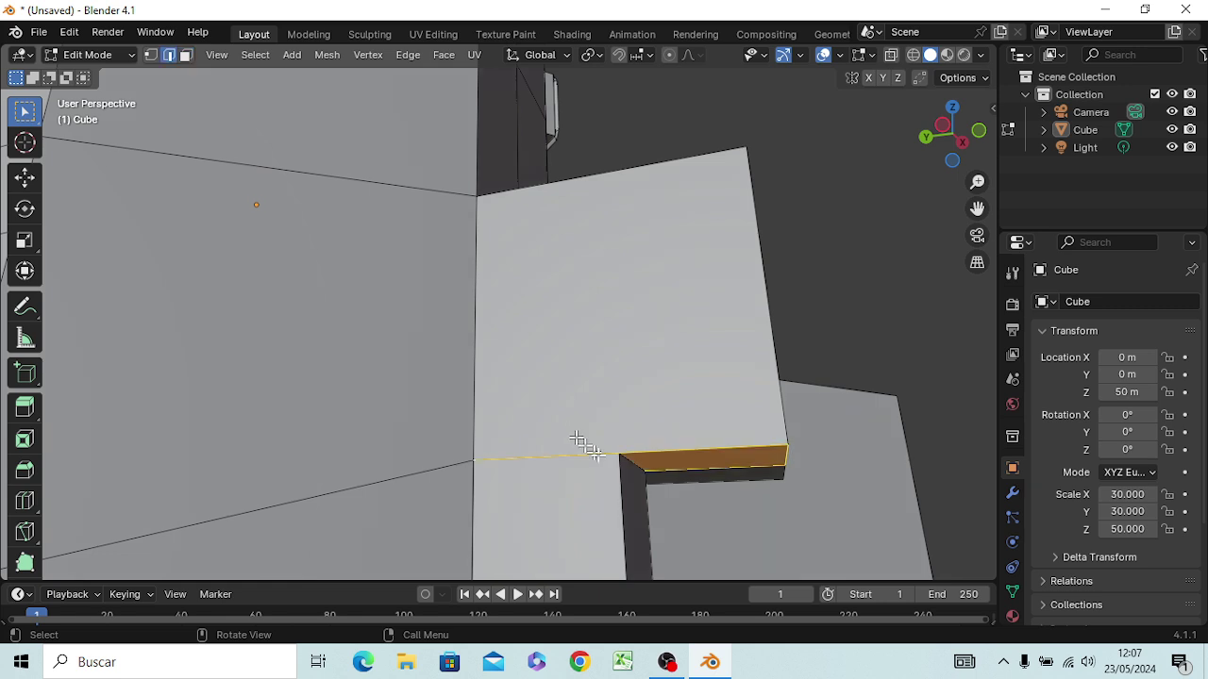
{"action": "left_click", "coordinate": [905, 322]}
{"action": "middle_click_drag", "start_coordinate": [664, 488], "coordinate": [614, 472]}
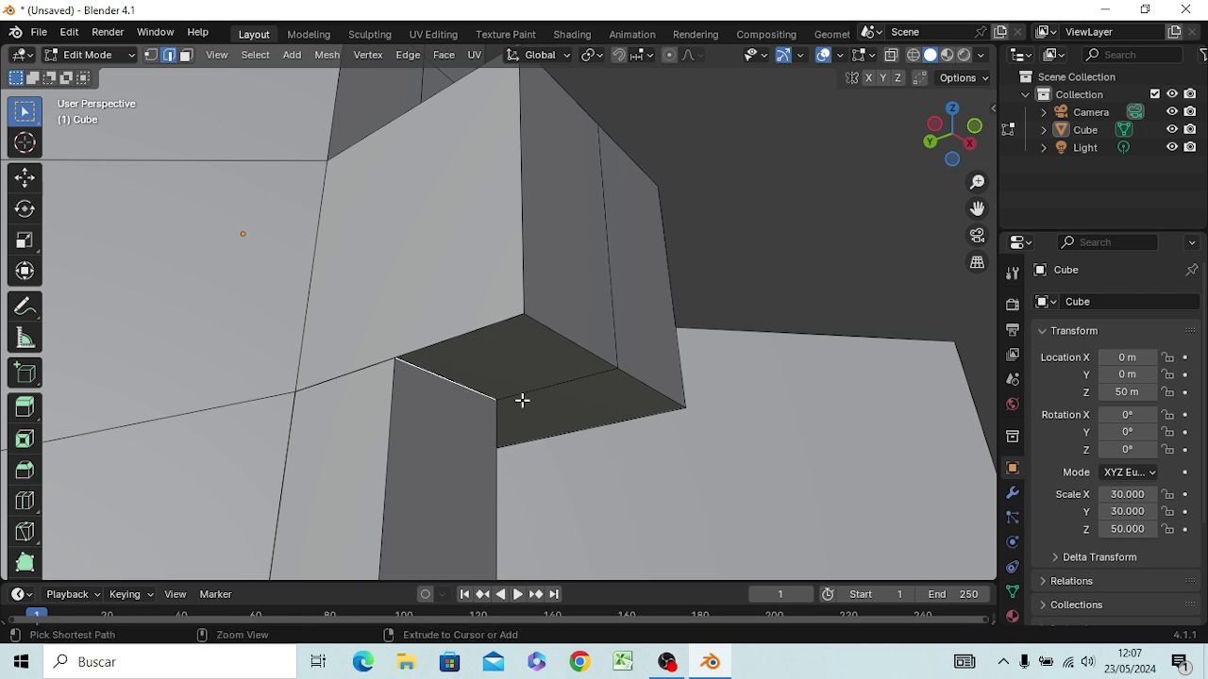
{"action": "key", "text": "ctrl+b"}
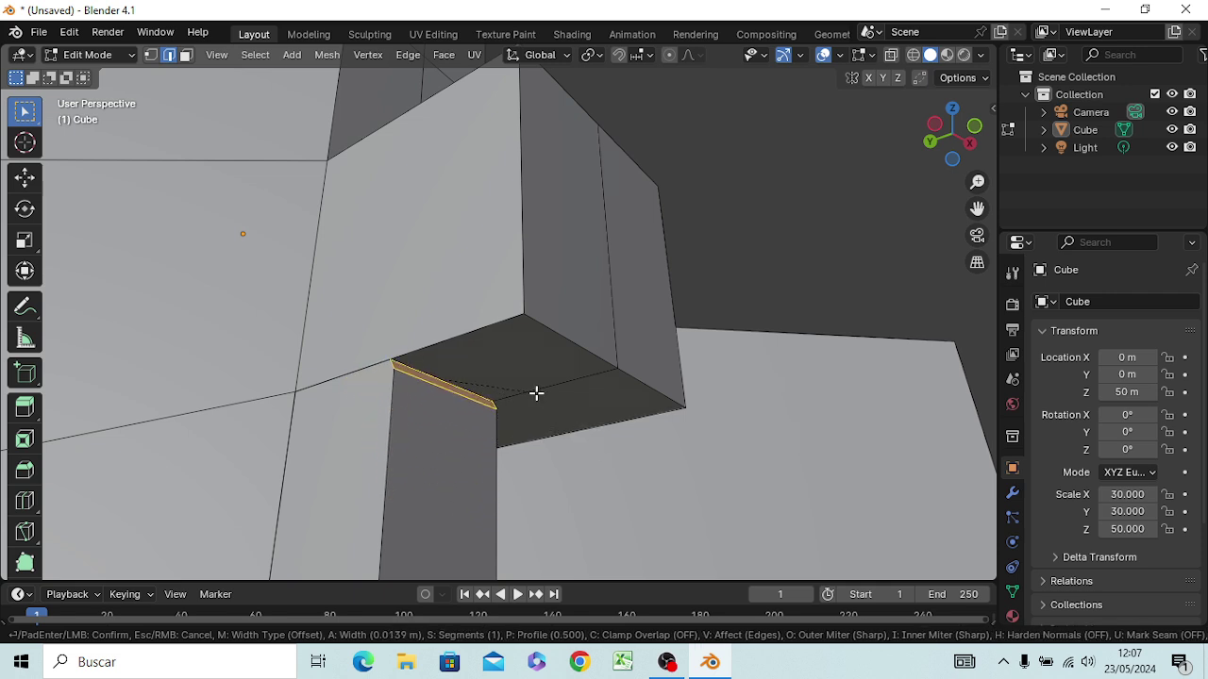
{"action": "left_click", "coordinate": [587, 459]}
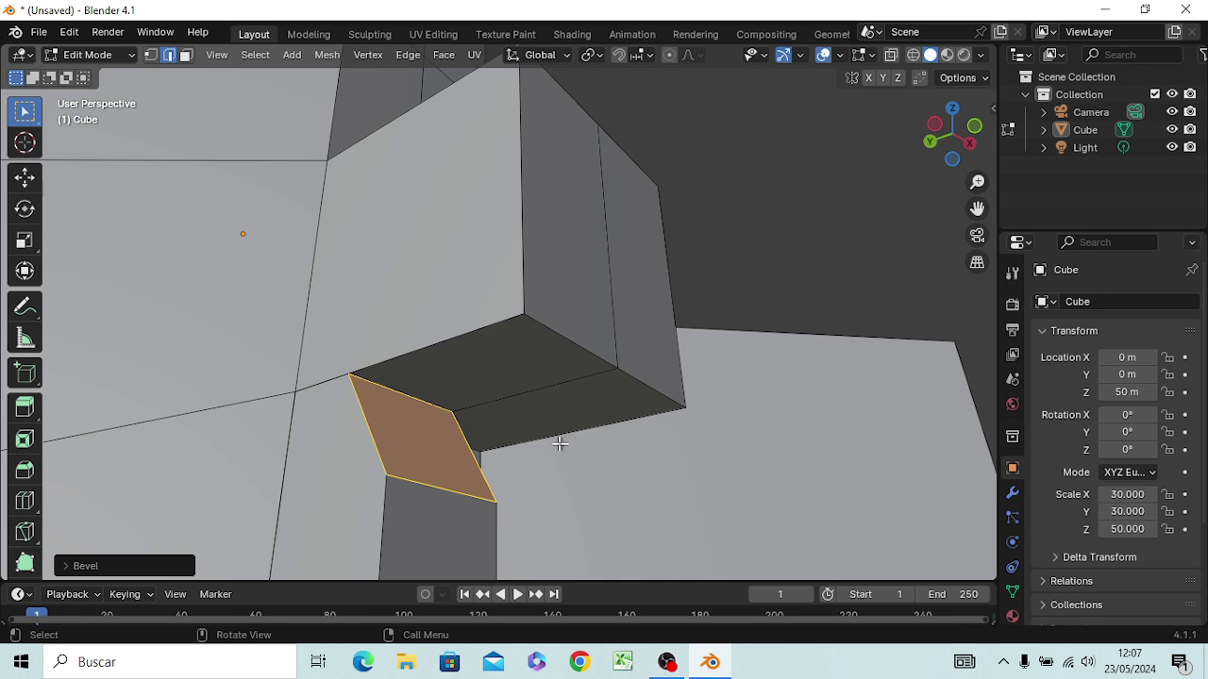
{"action": "middle_click_drag", "start_coordinate": [599, 423], "coordinate": [627, 447]}
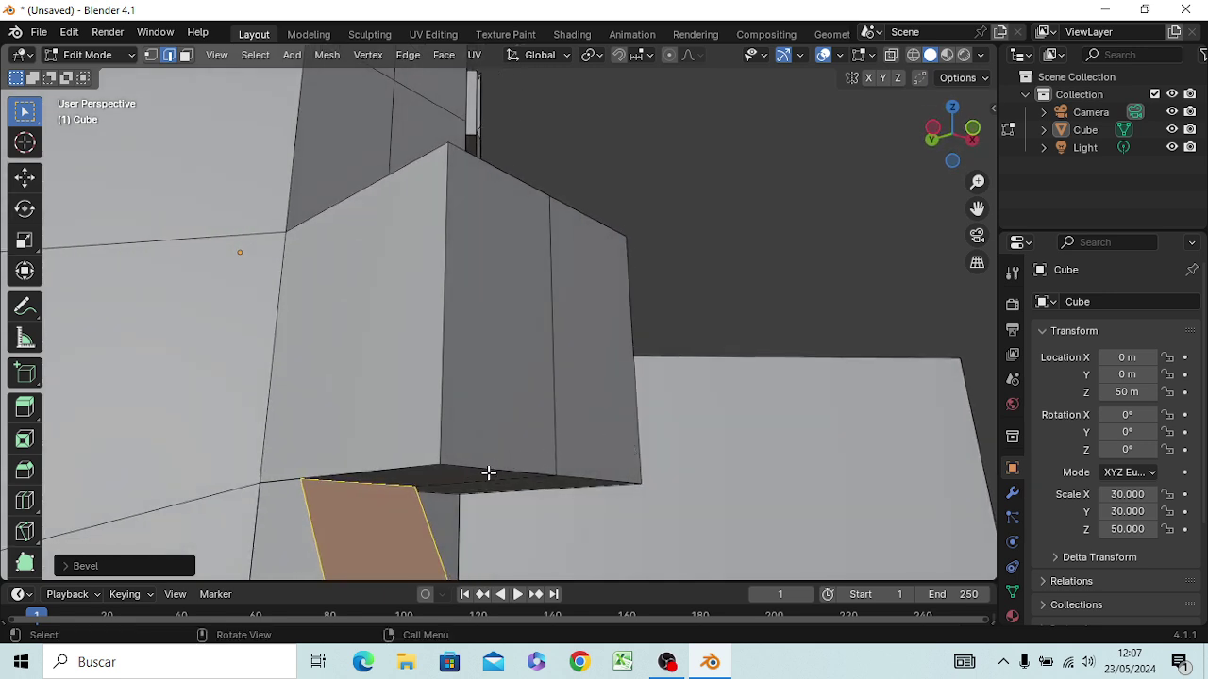
{"action": "key", "text": "shift"}
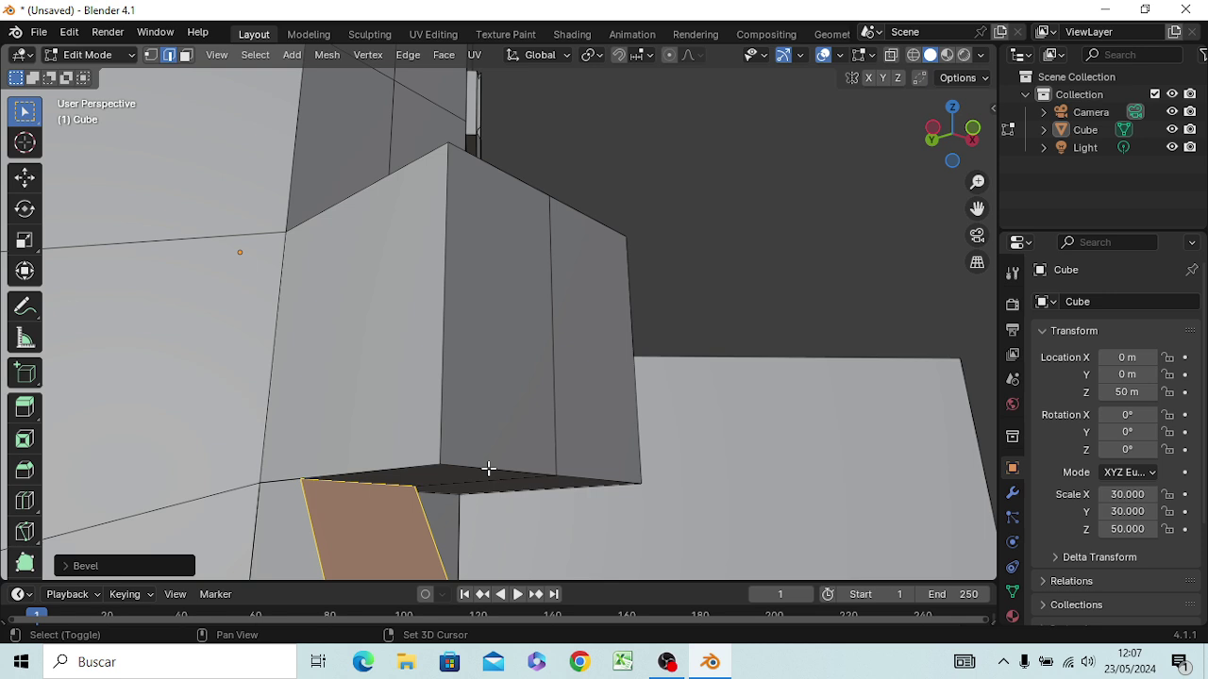
{"action": "left_click", "coordinate": [487, 468], "text": "shift"}
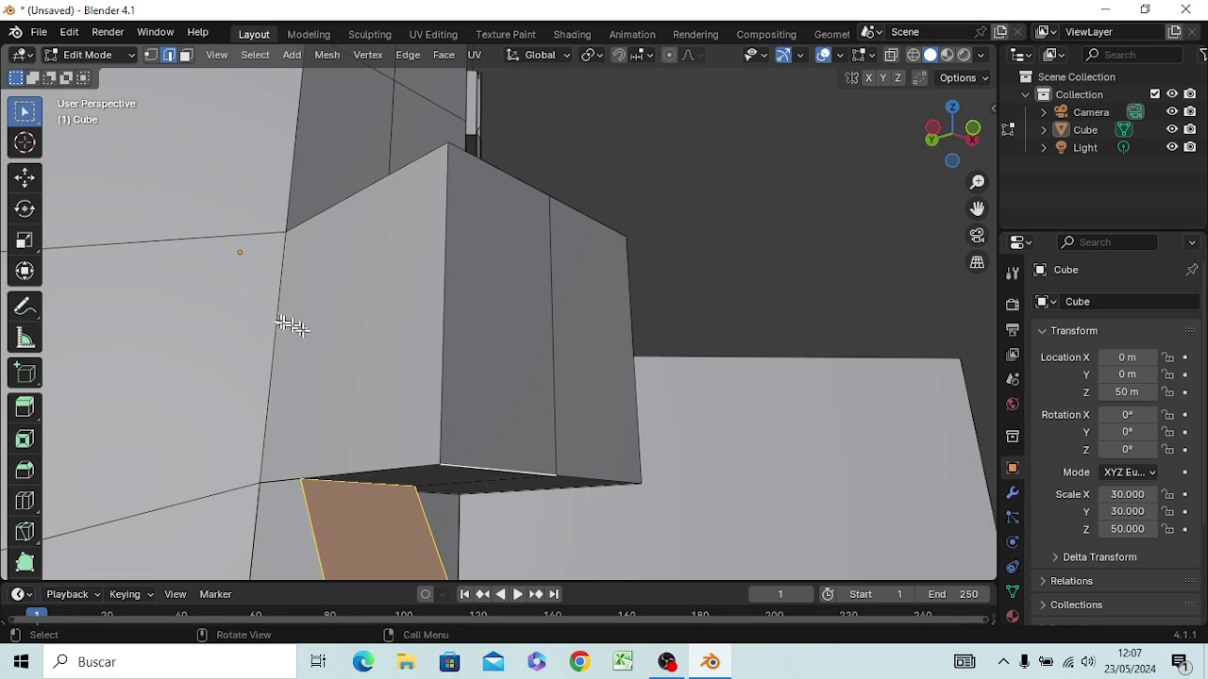
{"action": "key", "text": "ctrl"}
{"action": "key", "text": "ctrl+b"}
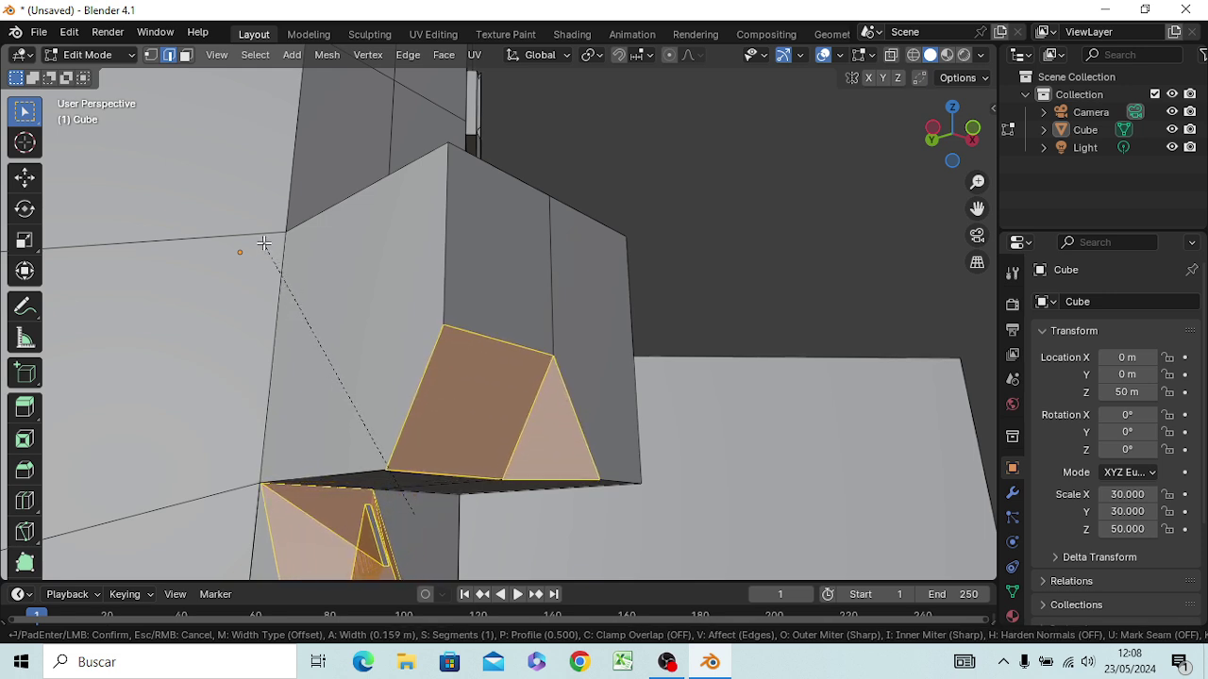
{"action": "key", "text": "Escape"}
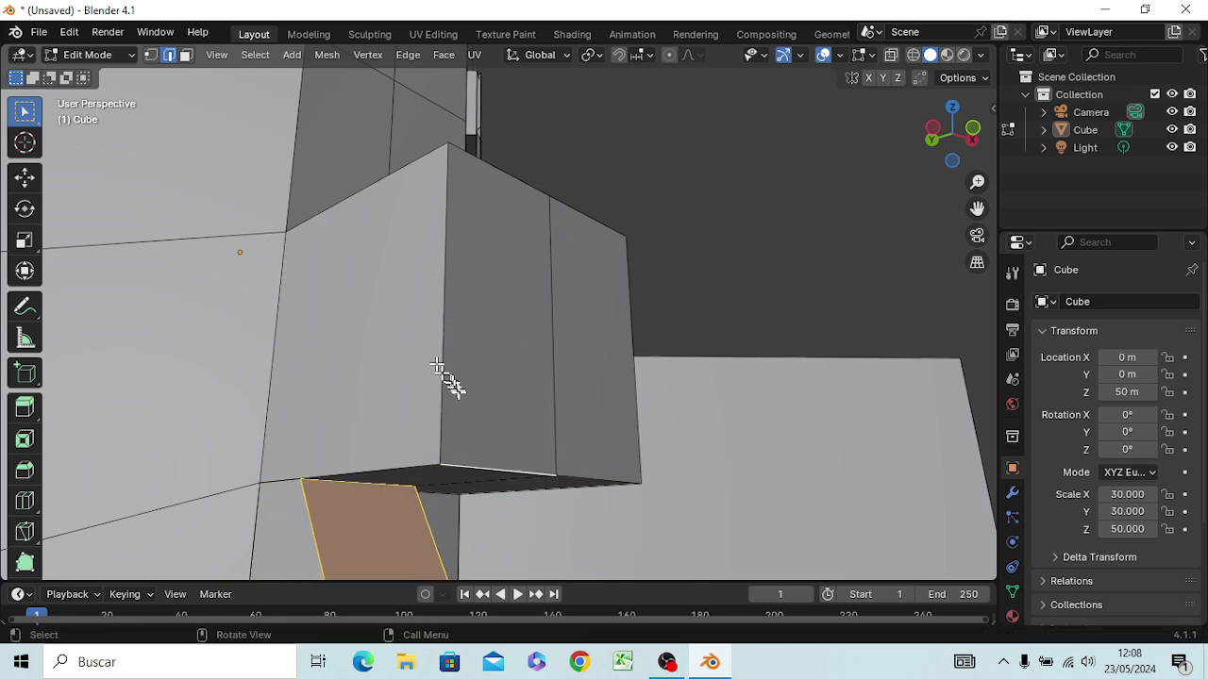
{"action": "left_click", "coordinate": [694, 228]}
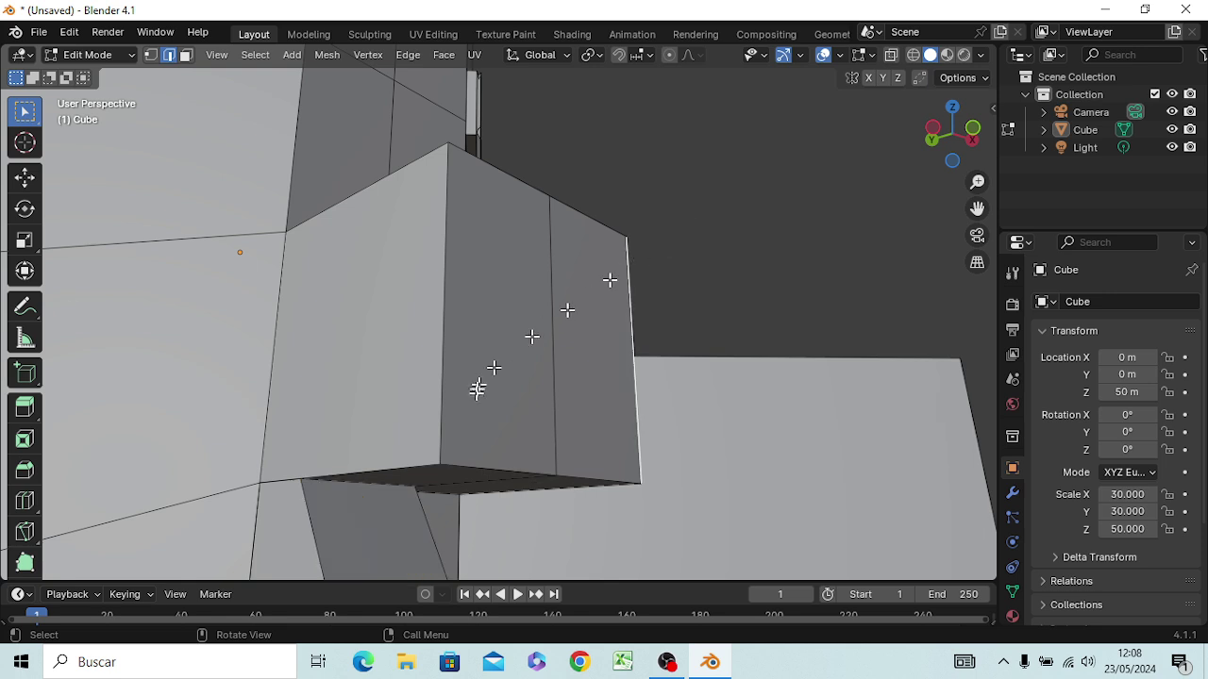
{"action": "left_click", "coordinate": [476, 464], "text": "shift"}
{"action": "left_click", "coordinate": [573, 473], "text": "shift"}
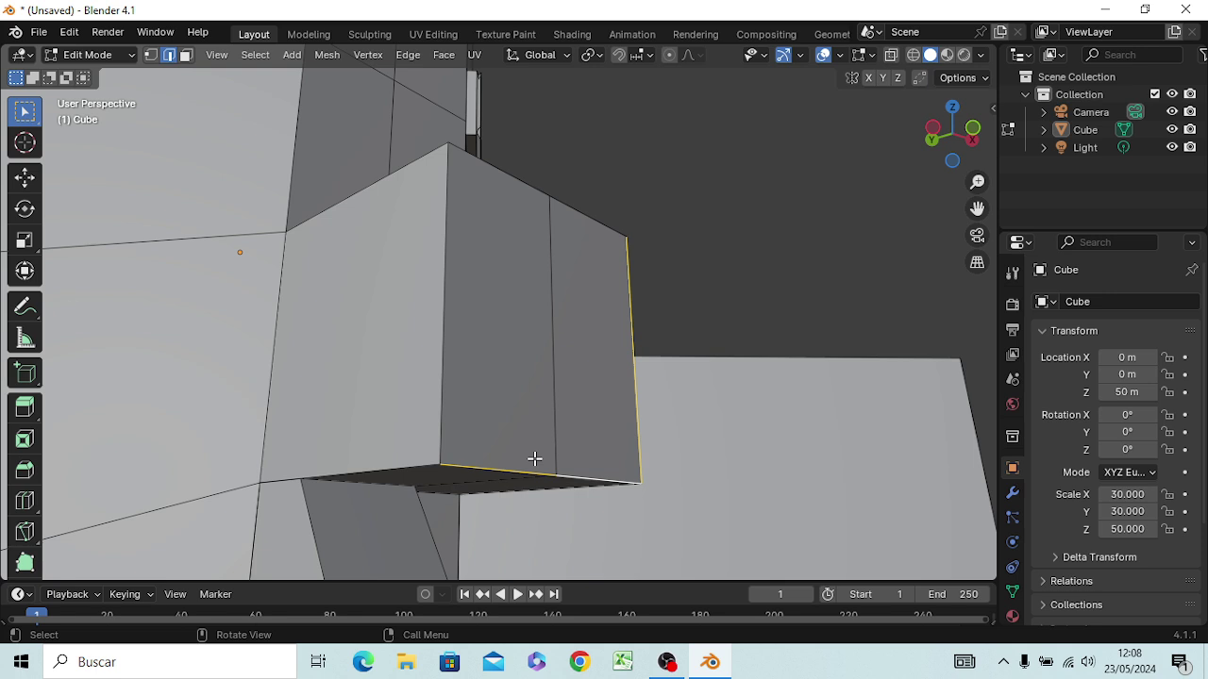
{"action": "left_click", "coordinate": [534, 458], "text": "ctrl"}
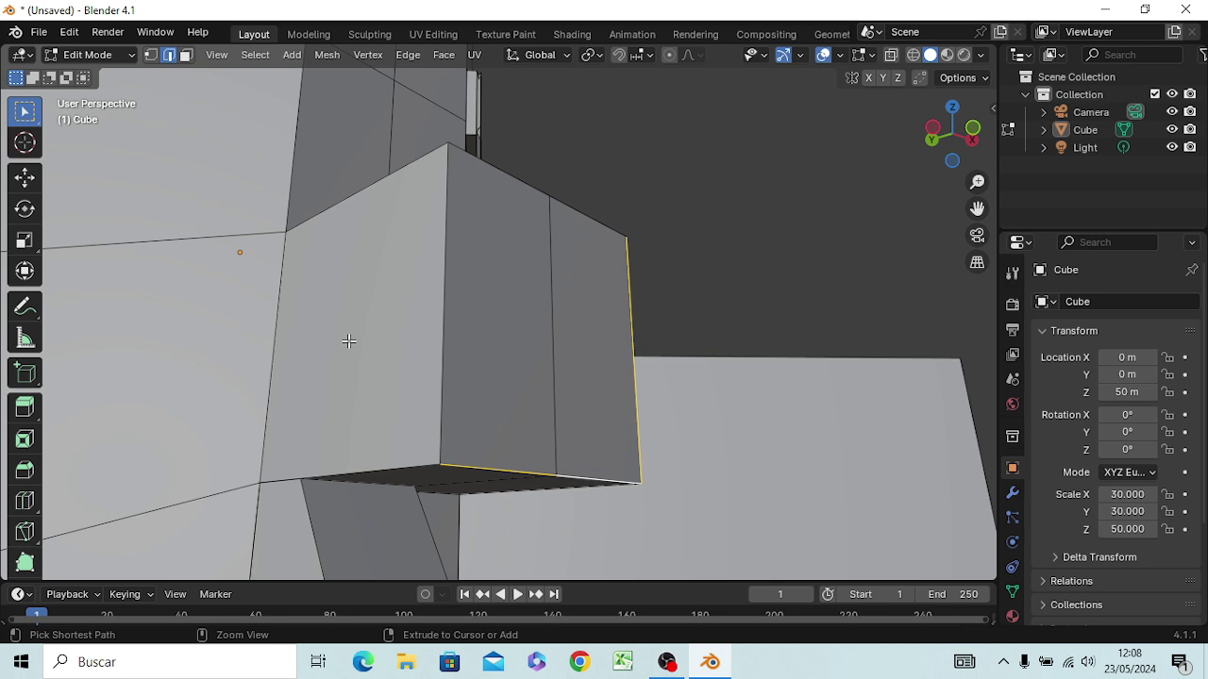
{"action": "key", "text": "ctrl+b"}
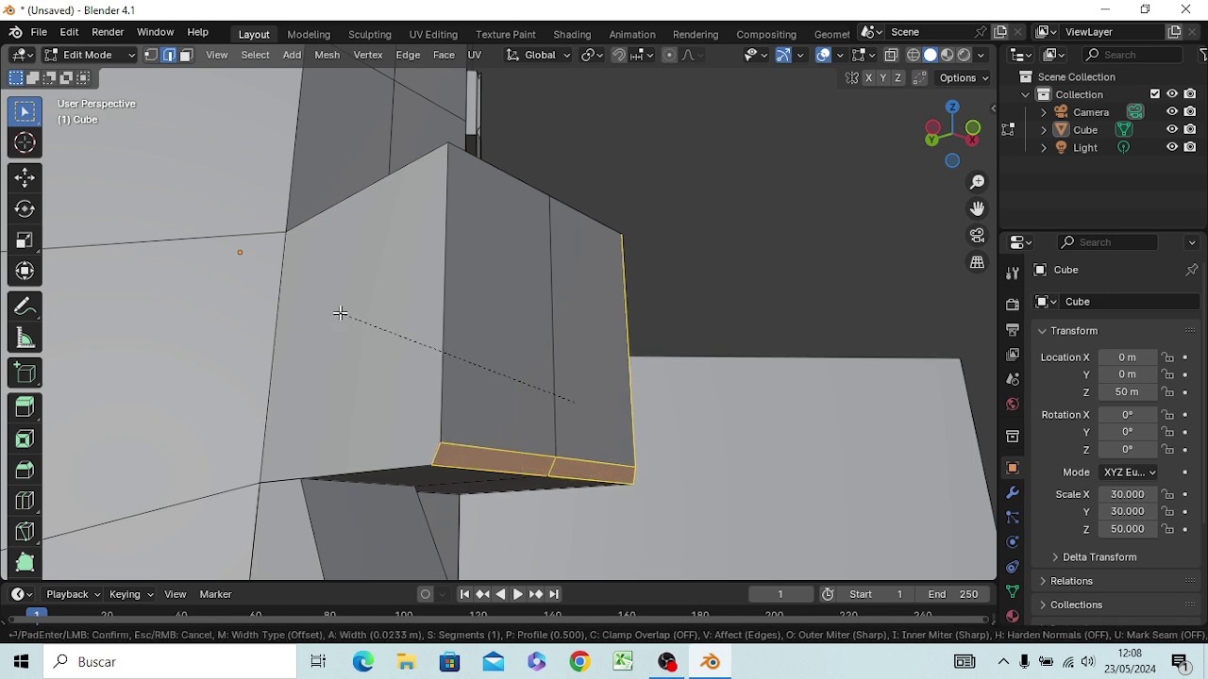
{"action": "right_click", "coordinate": [340, 313]}
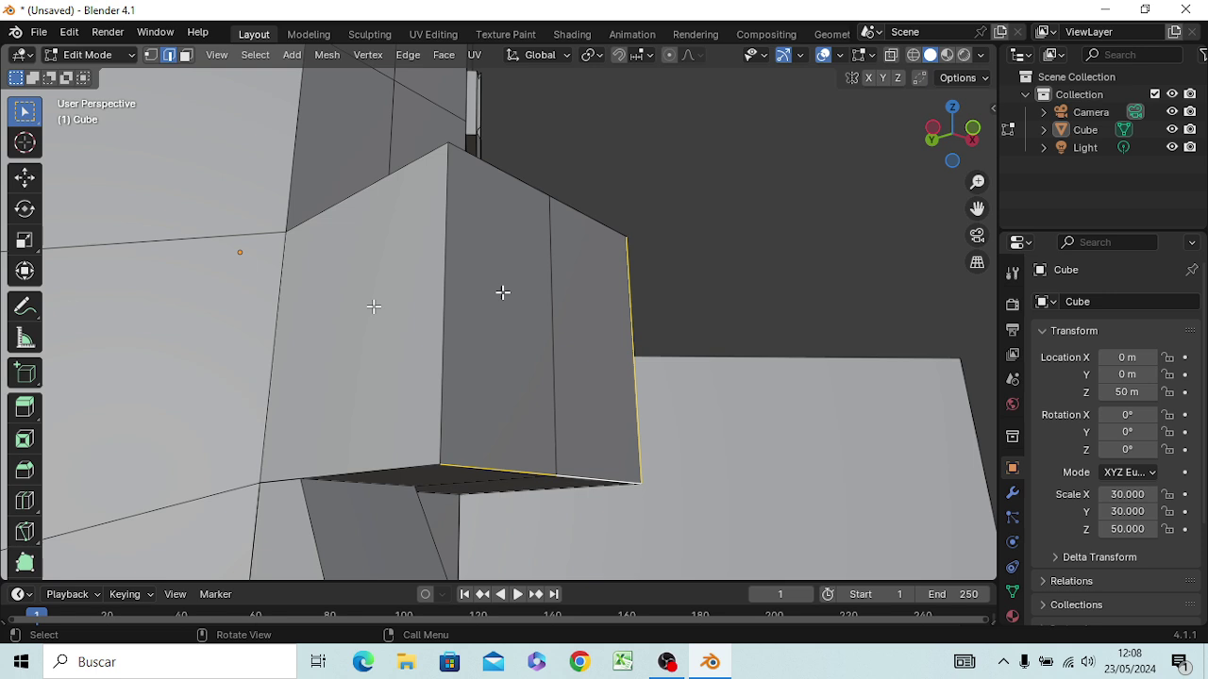
Step: Try beveling the two lower front edges of the overhanging block about 0.3 m wide, previewing rounded profiles with up to 24 segments
{"action": "left_click", "coordinate": [846, 192]}
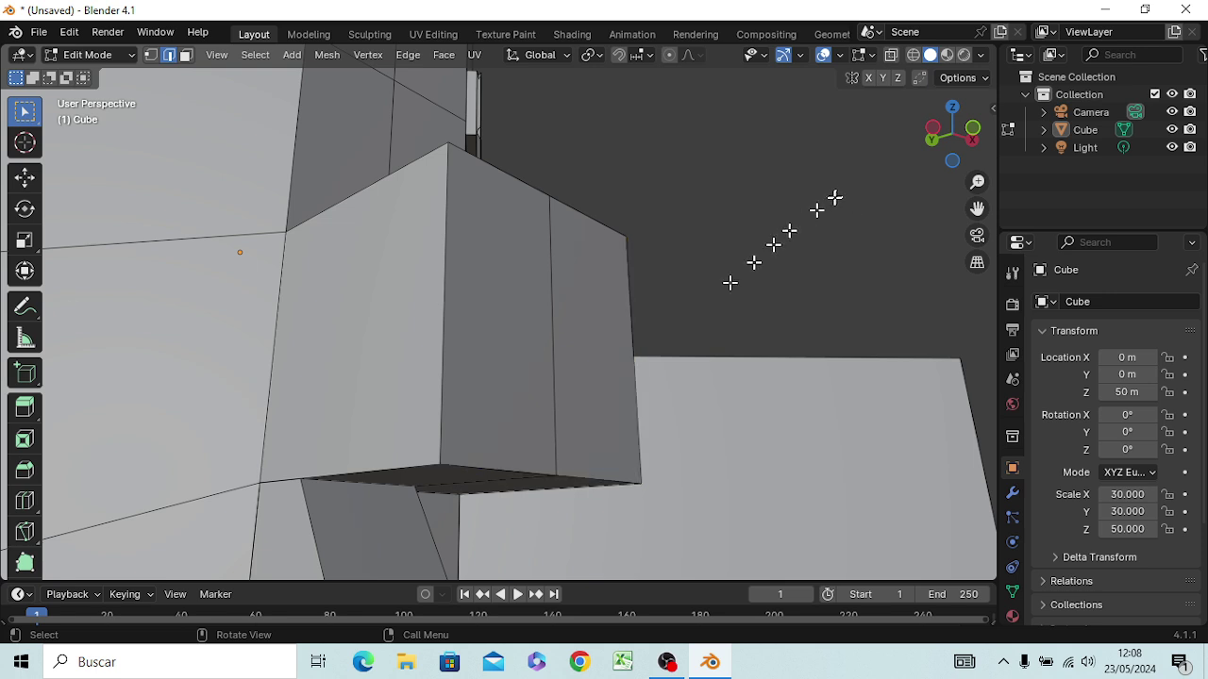
{"action": "left_click", "coordinate": [470, 464], "text": "shift"}
{"action": "left_click", "coordinate": [587, 478], "text": "shift"}
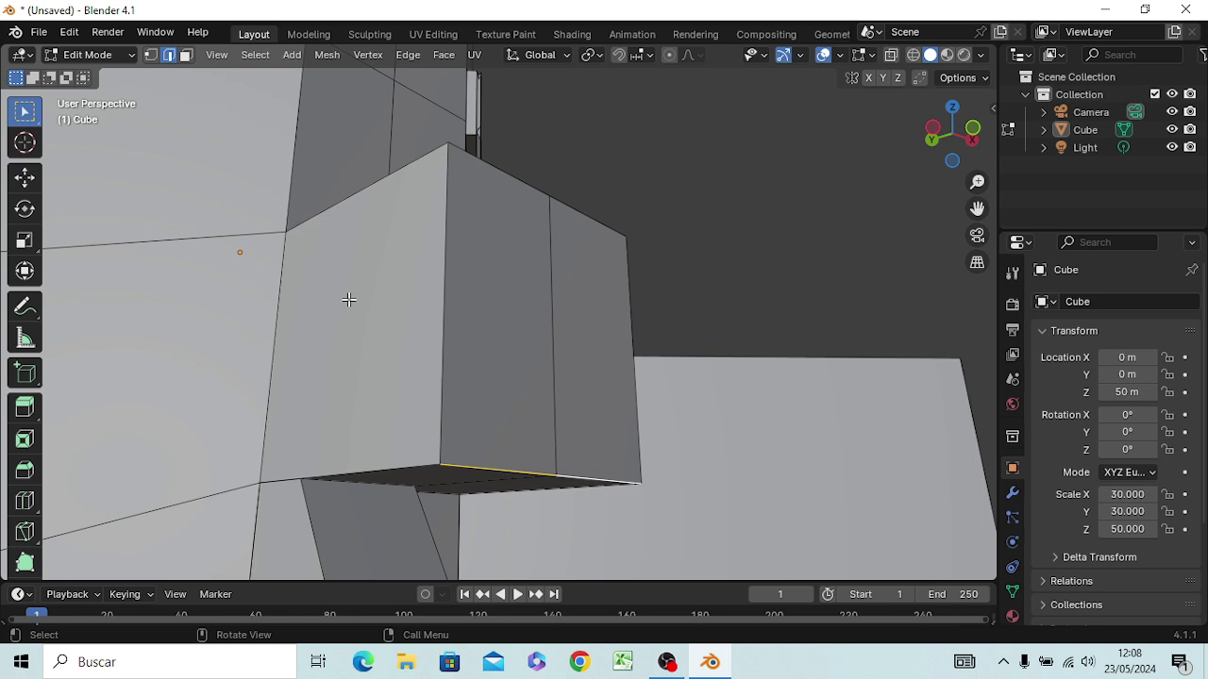
{"action": "key", "text": "ctrl"}
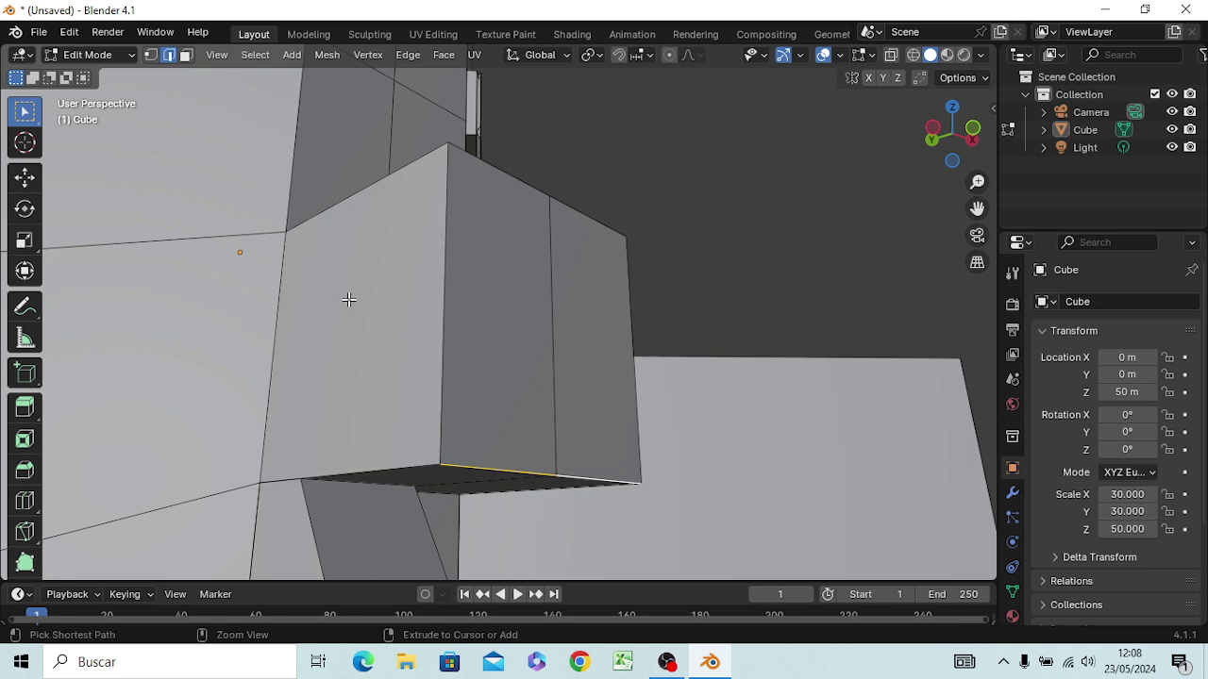
{"action": "key", "text": "ctrl+b"}
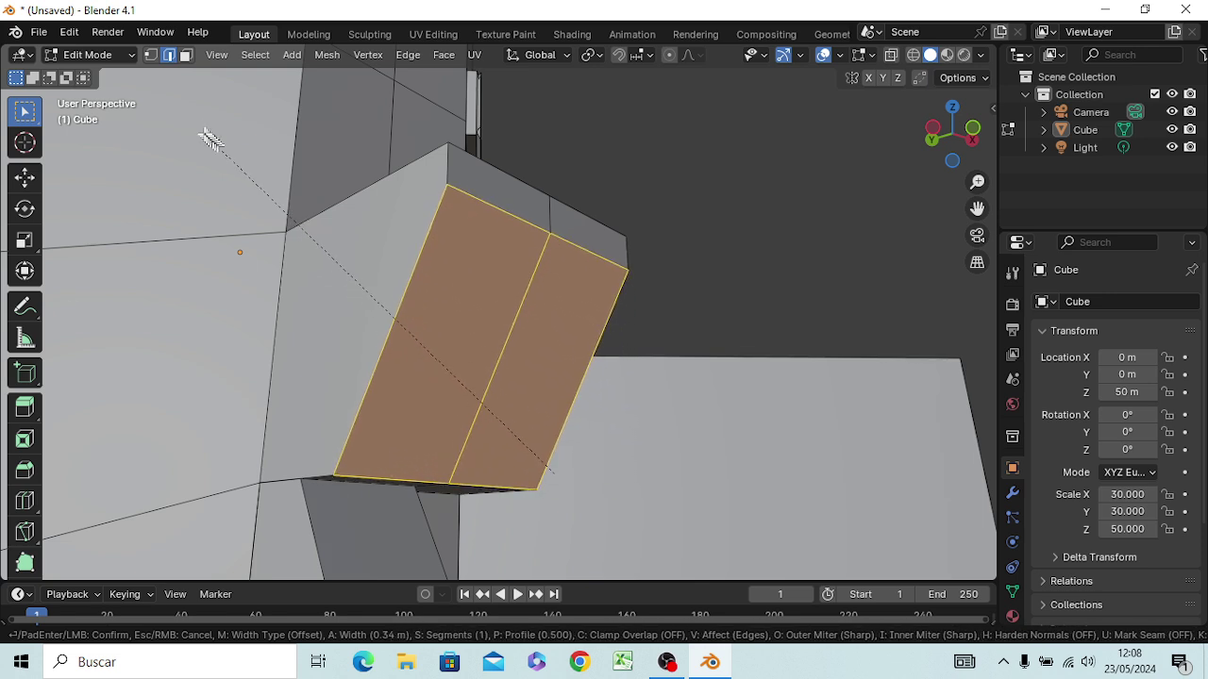
{"action": "scroll", "coordinate": [187, 119], "scroll_direction": "up", "scroll_amount": 2}
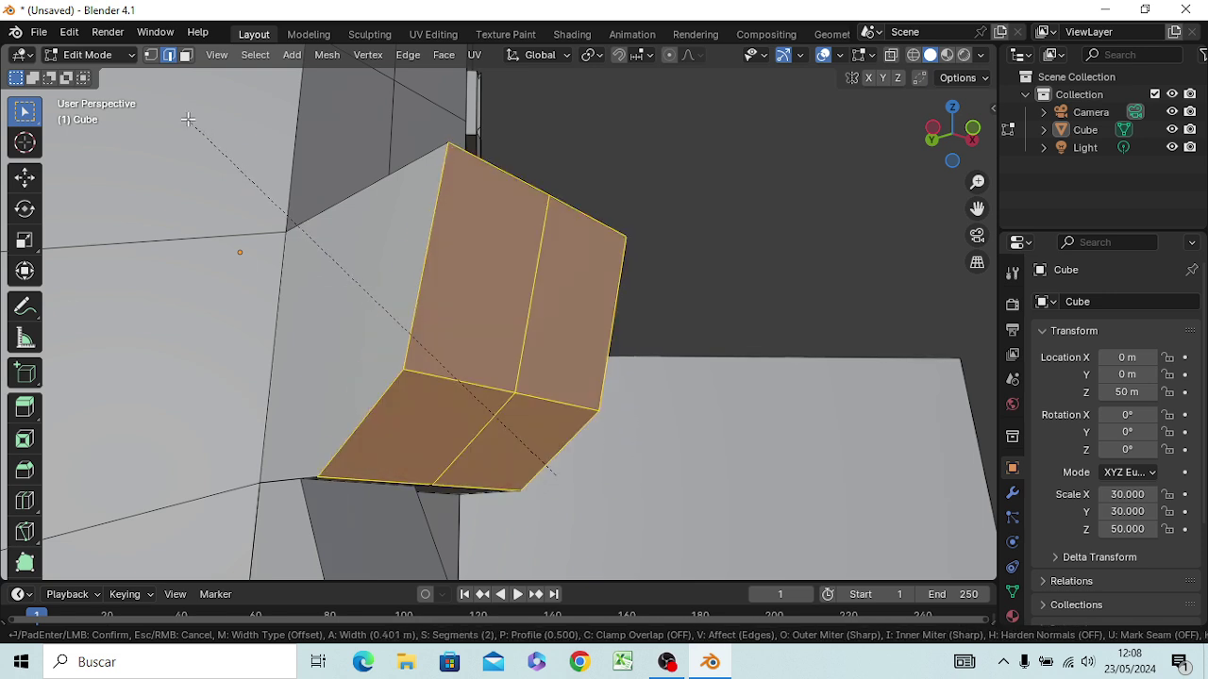
{"action": "scroll", "coordinate": [188, 119], "scroll_direction": "down", "scroll_amount": 2}
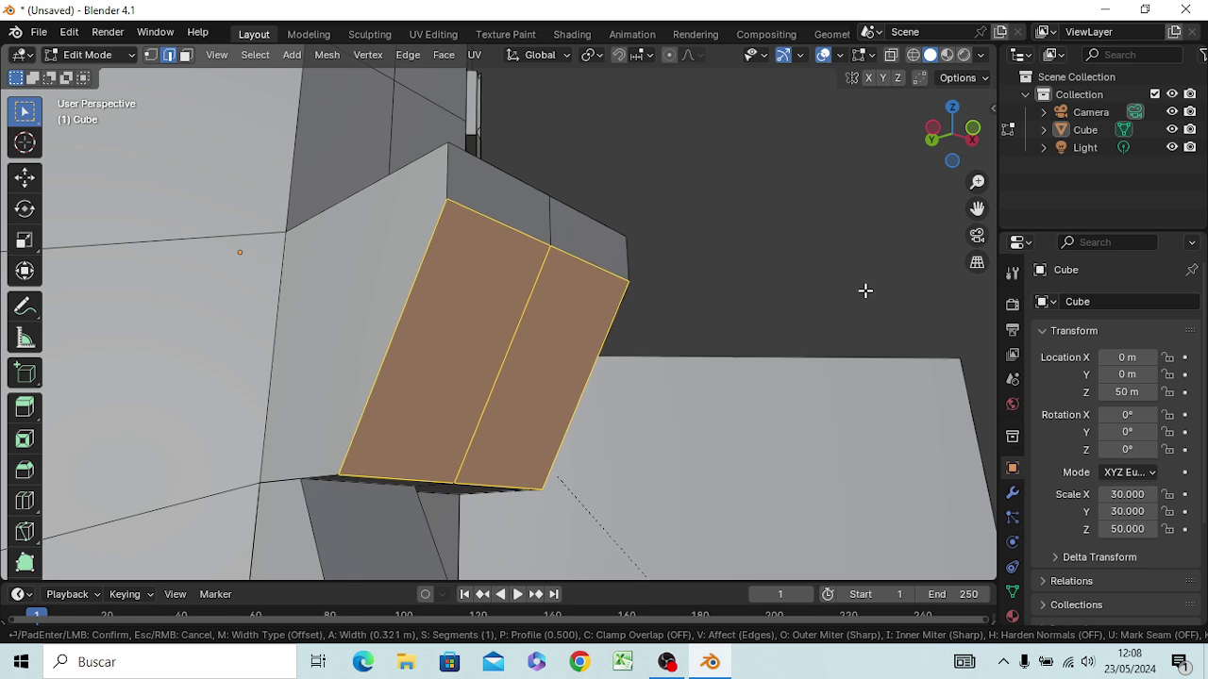
{"action": "scroll", "coordinate": [866, 291], "scroll_direction": "up", "scroll_amount": 2}
{"action": "scroll", "coordinate": [866, 292], "scroll_direction": "down", "scroll_amount": 2}
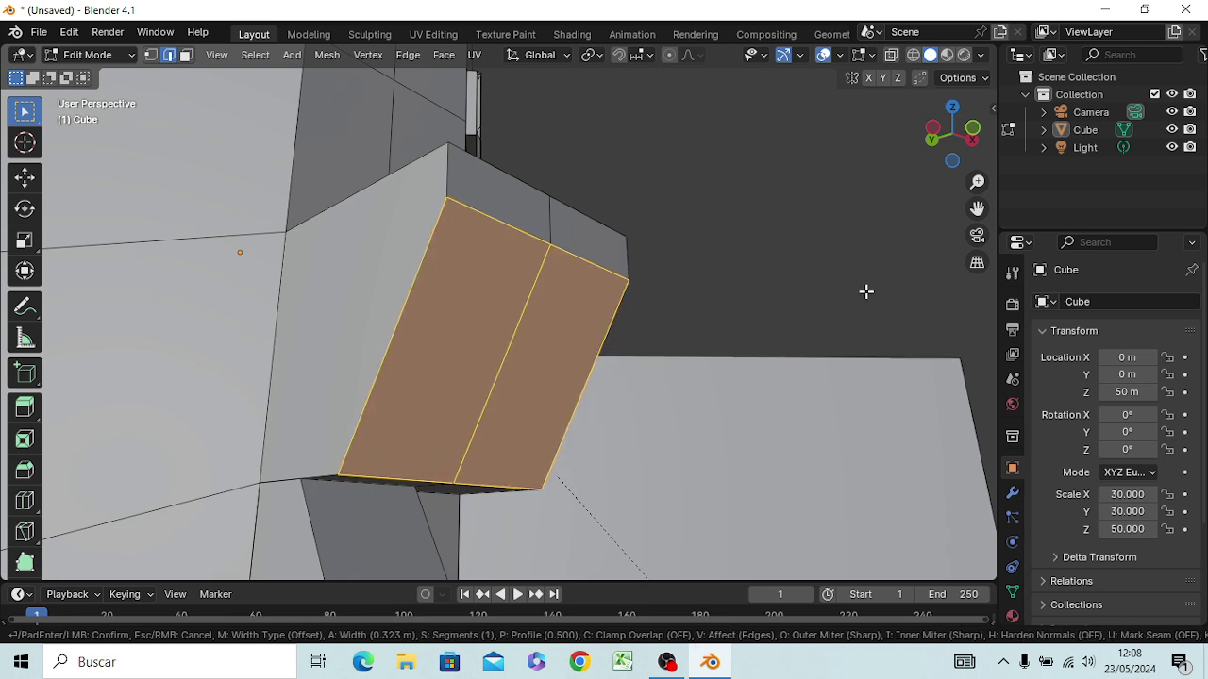
{"action": "scroll", "coordinate": [866, 292], "scroll_direction": "up", "scroll_amount": 5}
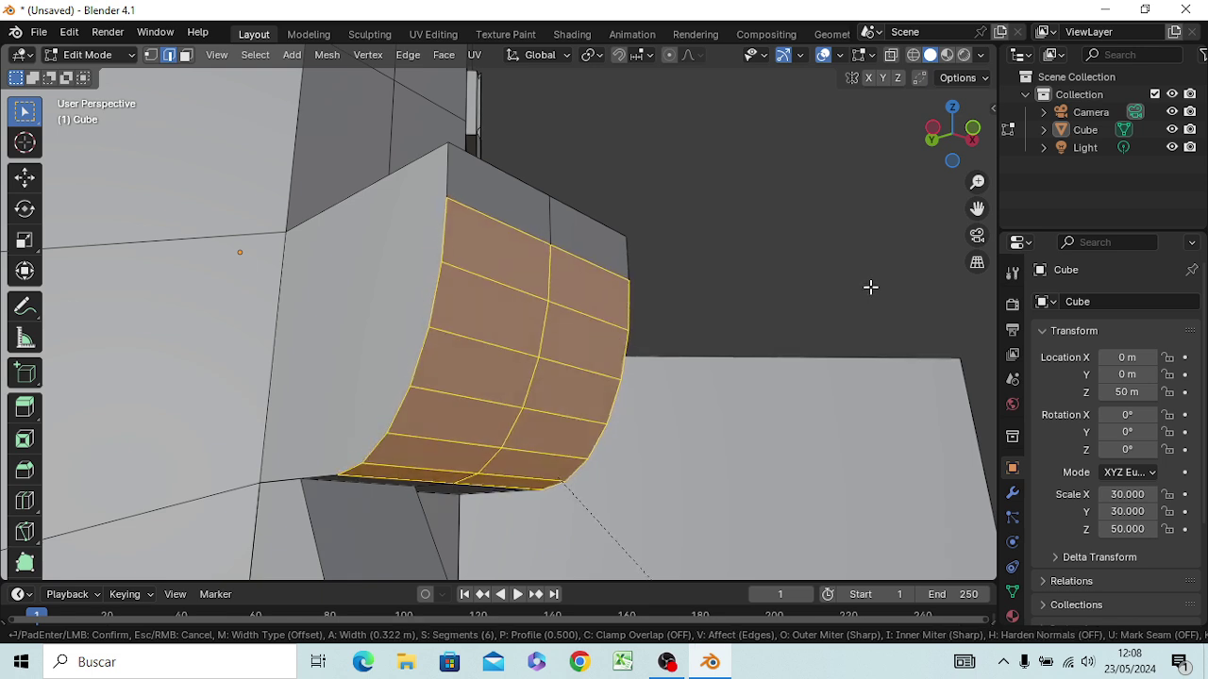
{"action": "scroll", "coordinate": [870, 287], "scroll_direction": "up", "scroll_amount": 13}
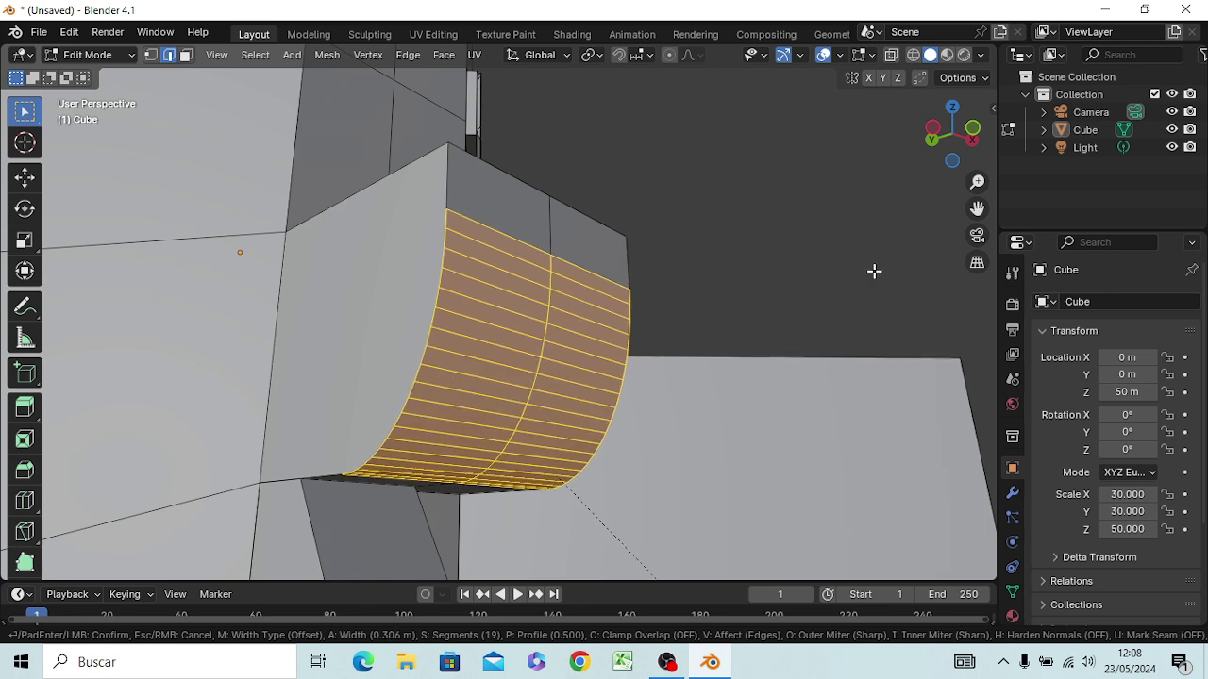
{"action": "scroll", "coordinate": [874, 271], "scroll_direction": "up", "scroll_amount": 5}
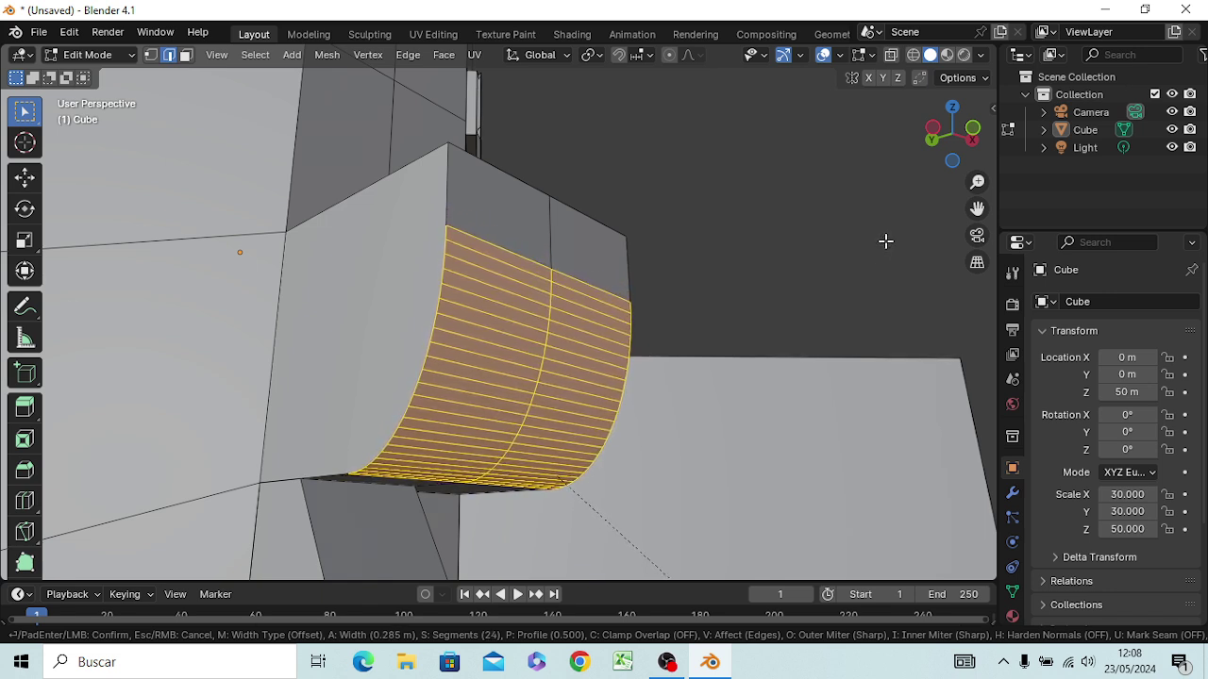
{"action": "scroll", "coordinate": [884, 246], "scroll_direction": "down", "scroll_amount": 18}
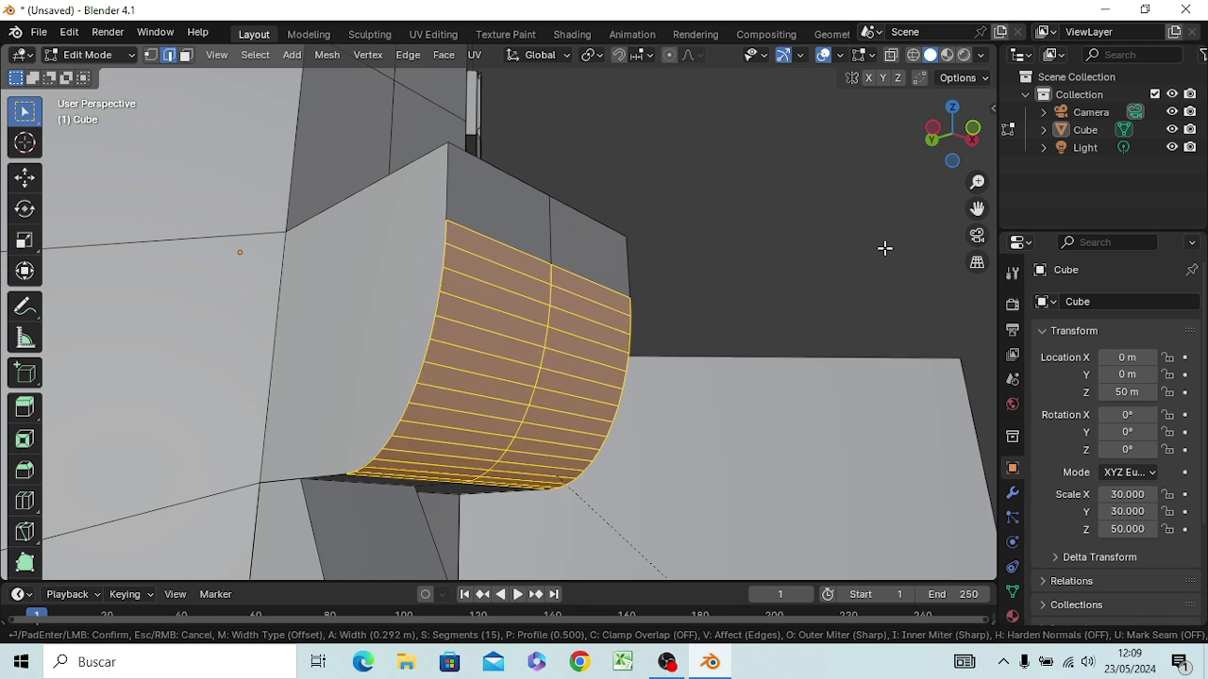
{"action": "scroll", "coordinate": [884, 250], "scroll_direction": "down", "scroll_amount": 5}
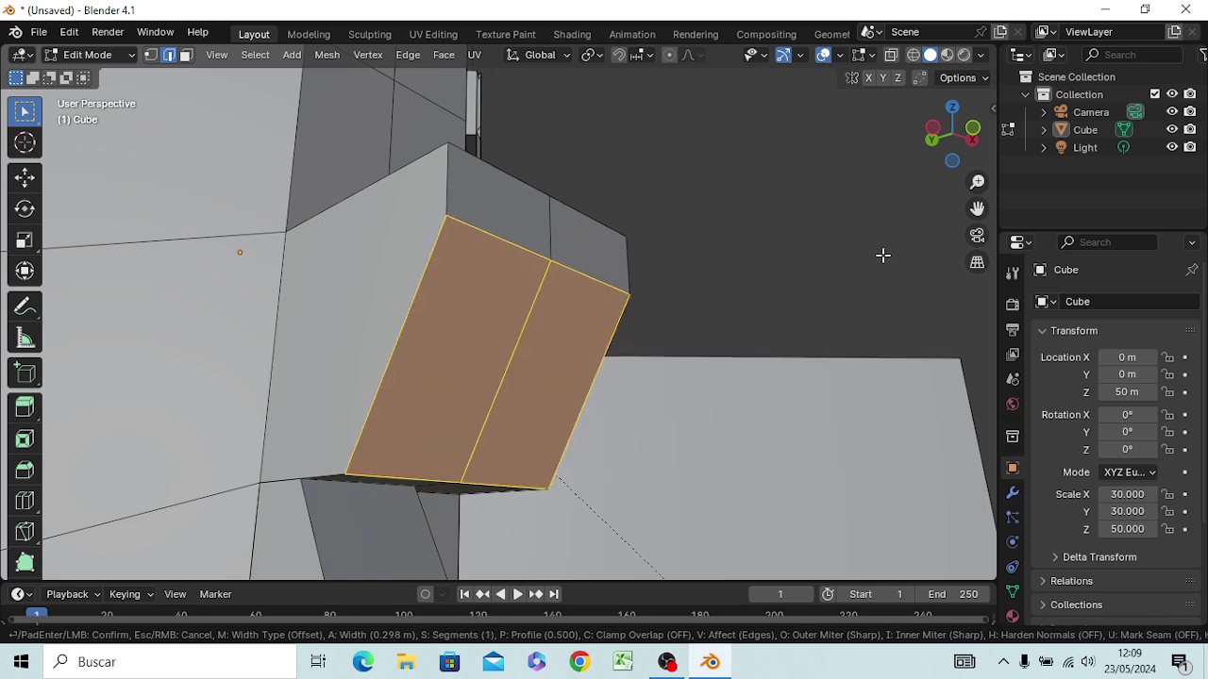
{"action": "key", "text": "Escape"}
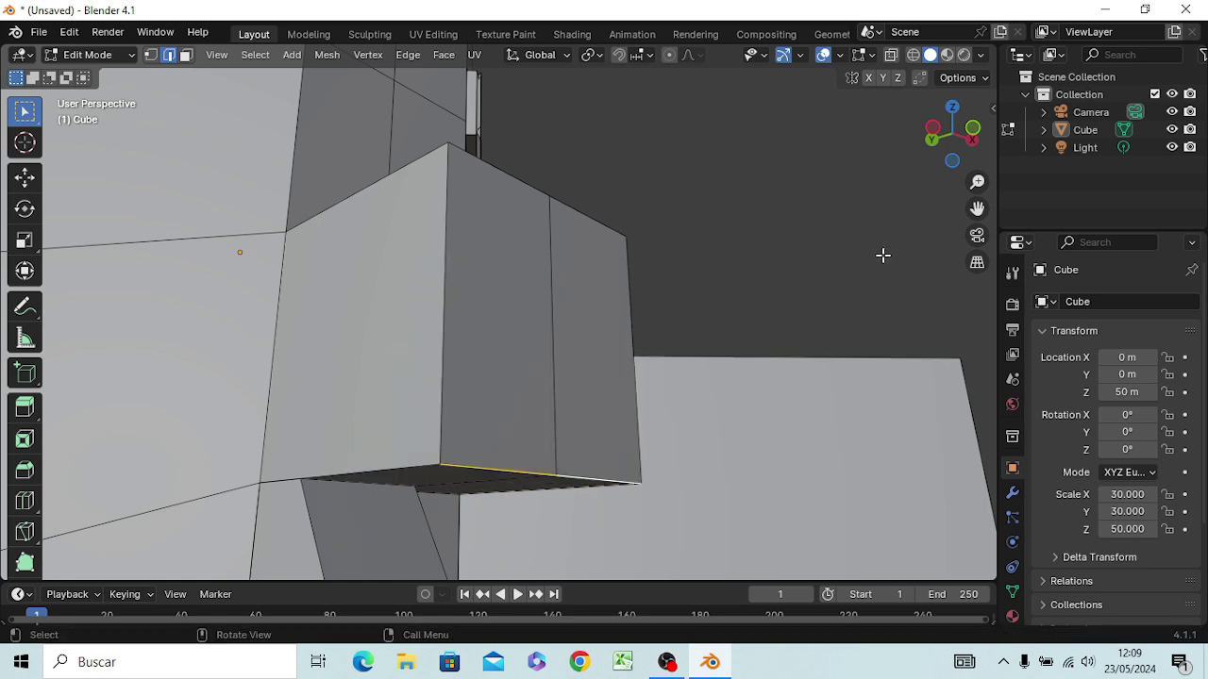
Step: Bevel all edges around the overhanging block's outer front face, just over 0.05 m wide with one segment, excluding the side face's upper edge
{"action": "left_click", "coordinate": [506, 174]}
{"action": "left_click", "coordinate": [785, 100]}
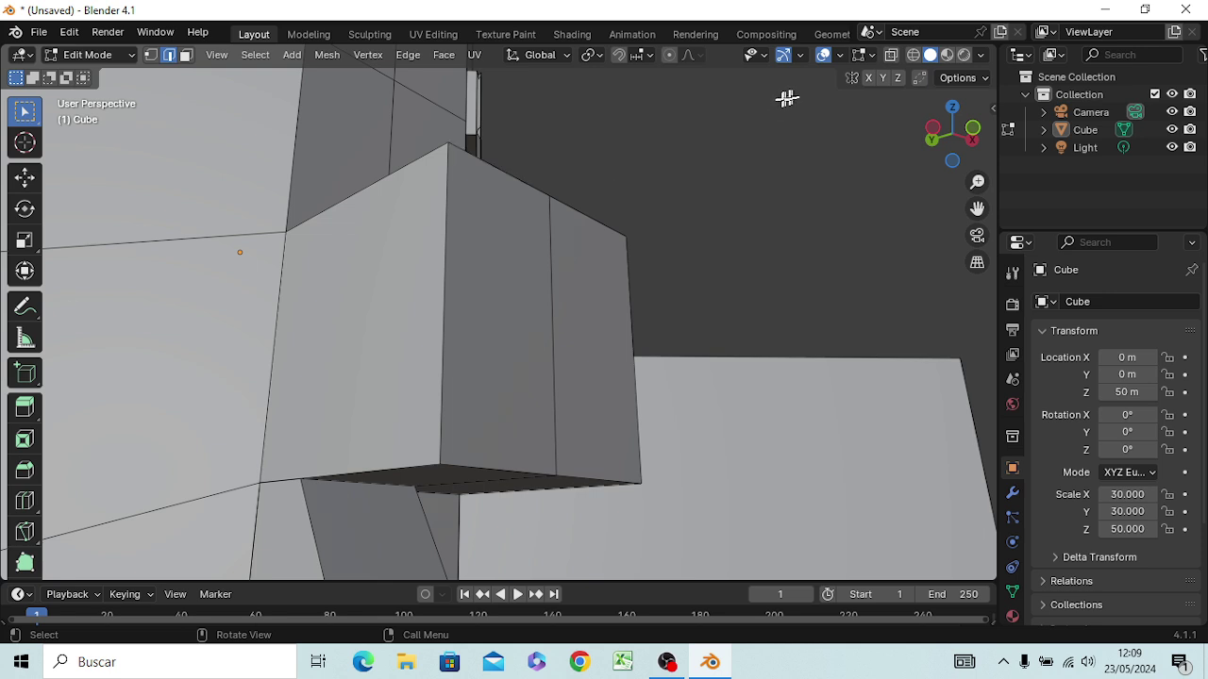
{"action": "left_click", "coordinate": [583, 215]}
{"action": "left_click", "coordinate": [442, 248], "text": "shift"}
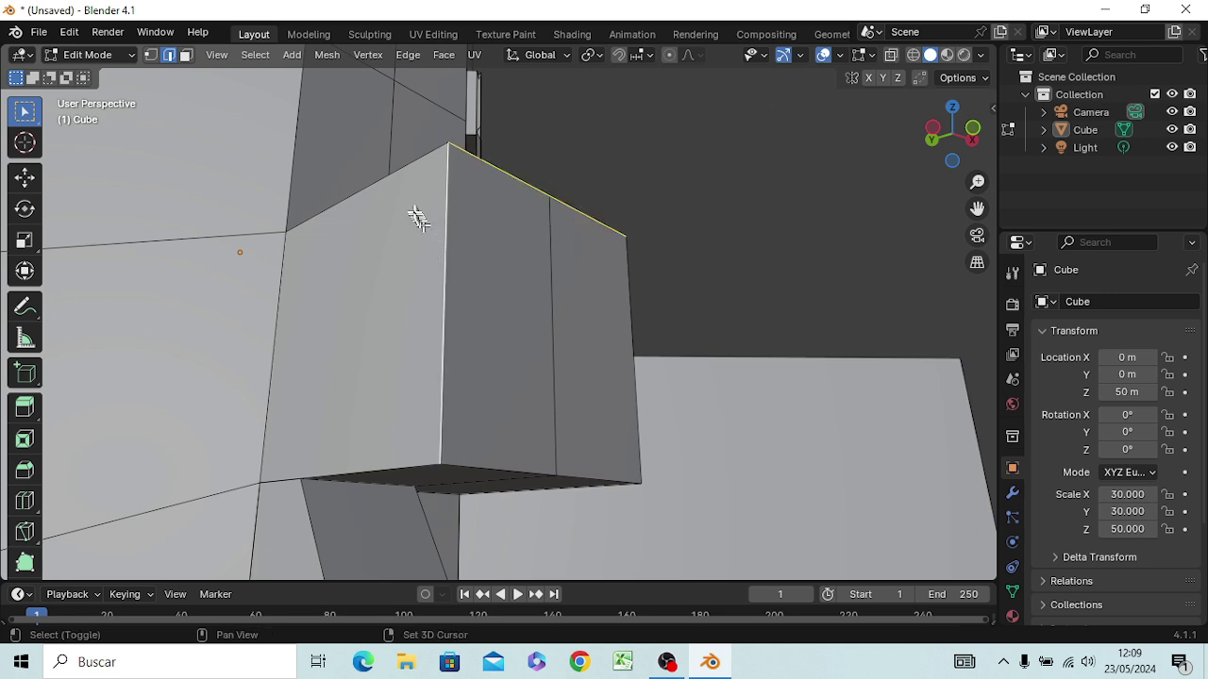
{"action": "left_click", "coordinate": [399, 181], "text": "shift"}
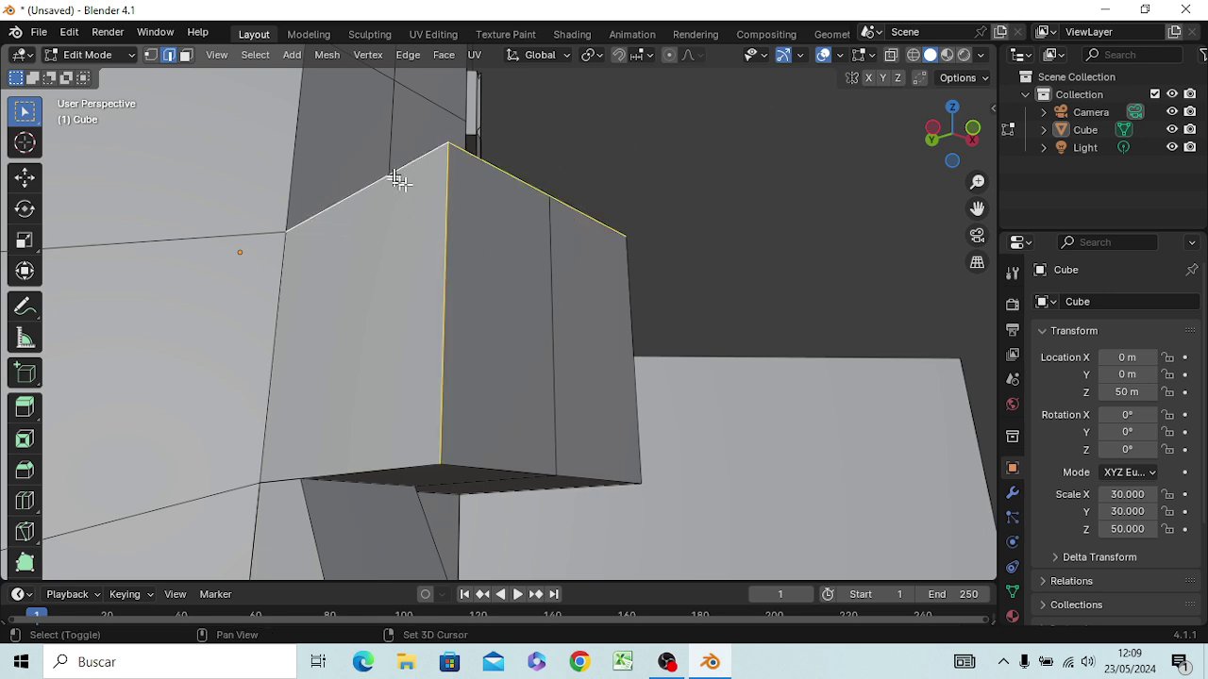
{"action": "left_click", "coordinate": [620, 262], "text": "shift"}
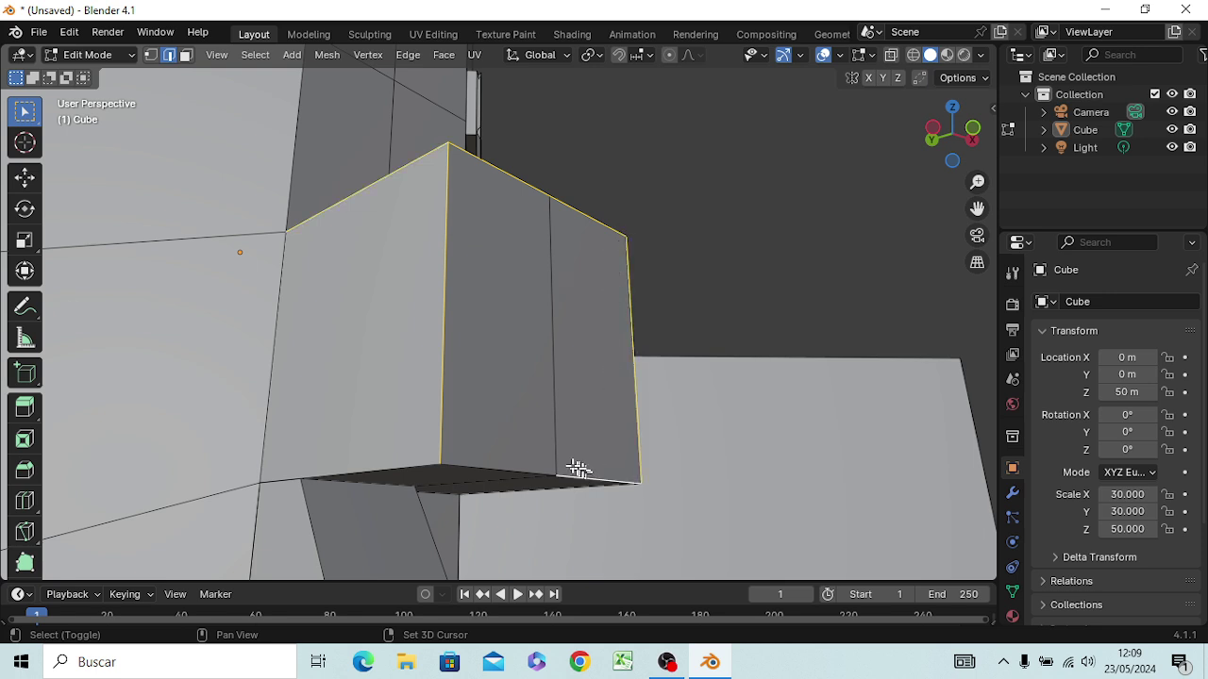
{"action": "left_click", "coordinate": [539, 472], "text": "shift"}
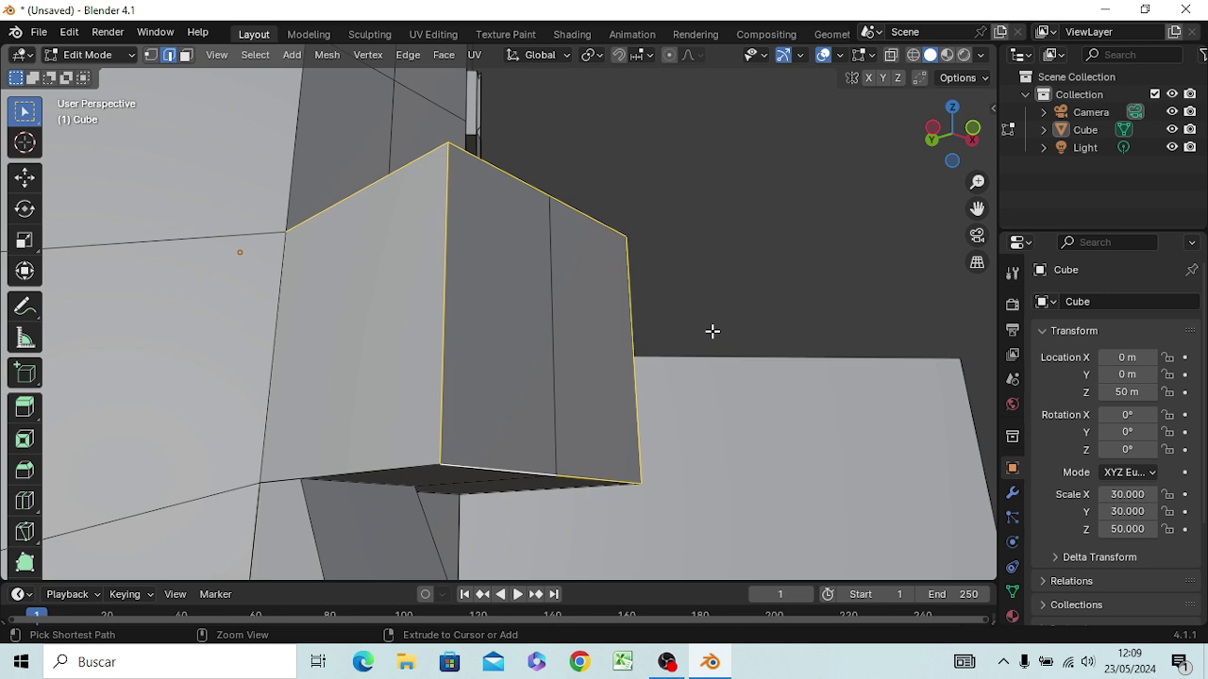
{"action": "key", "text": "ctrl+b"}
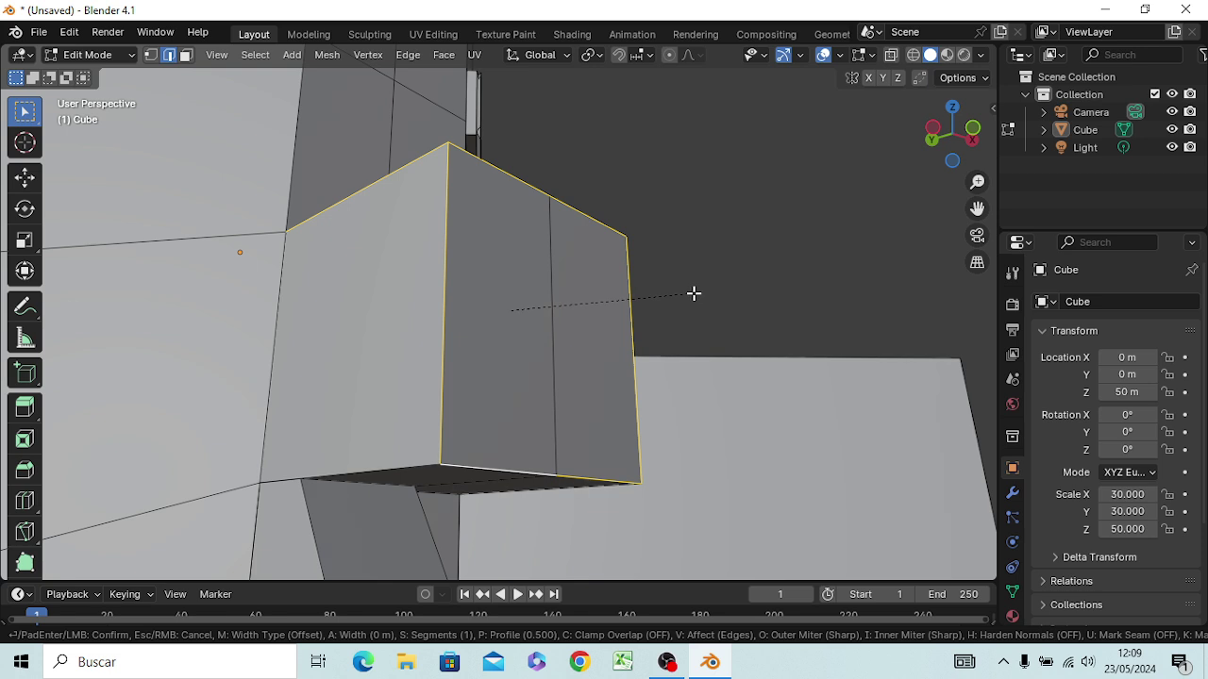
{"action": "key", "text": "Escape"}
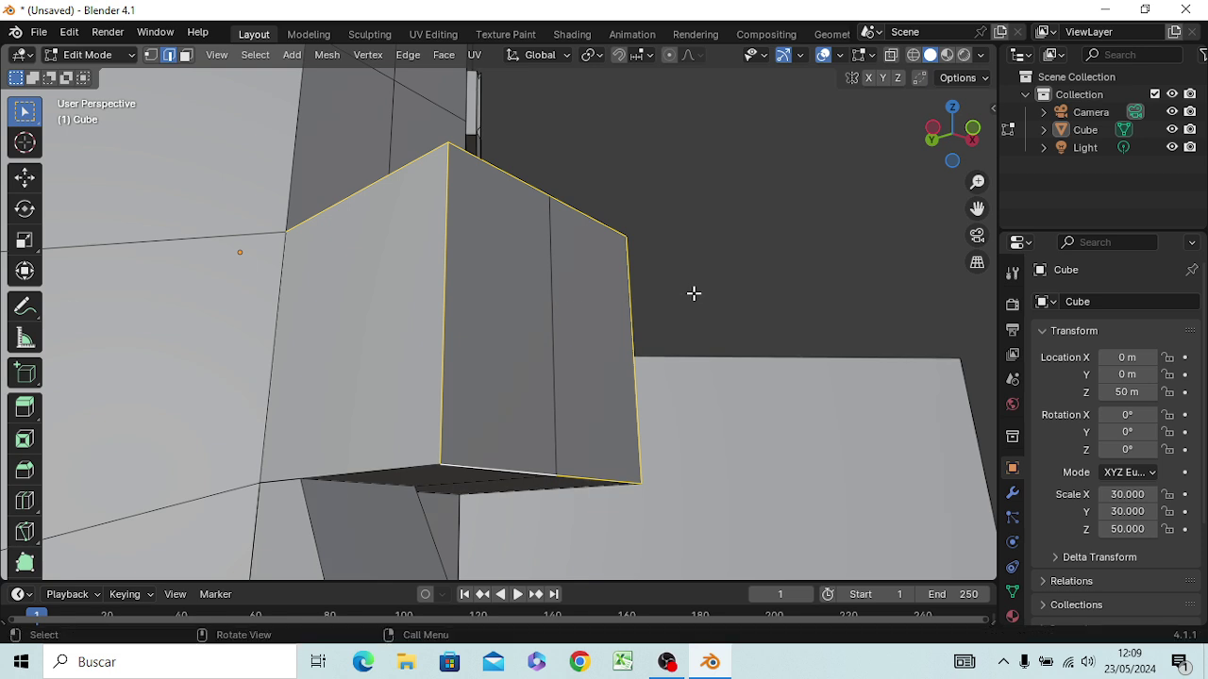
{"action": "left_click", "coordinate": [372, 193], "text": "shift"}
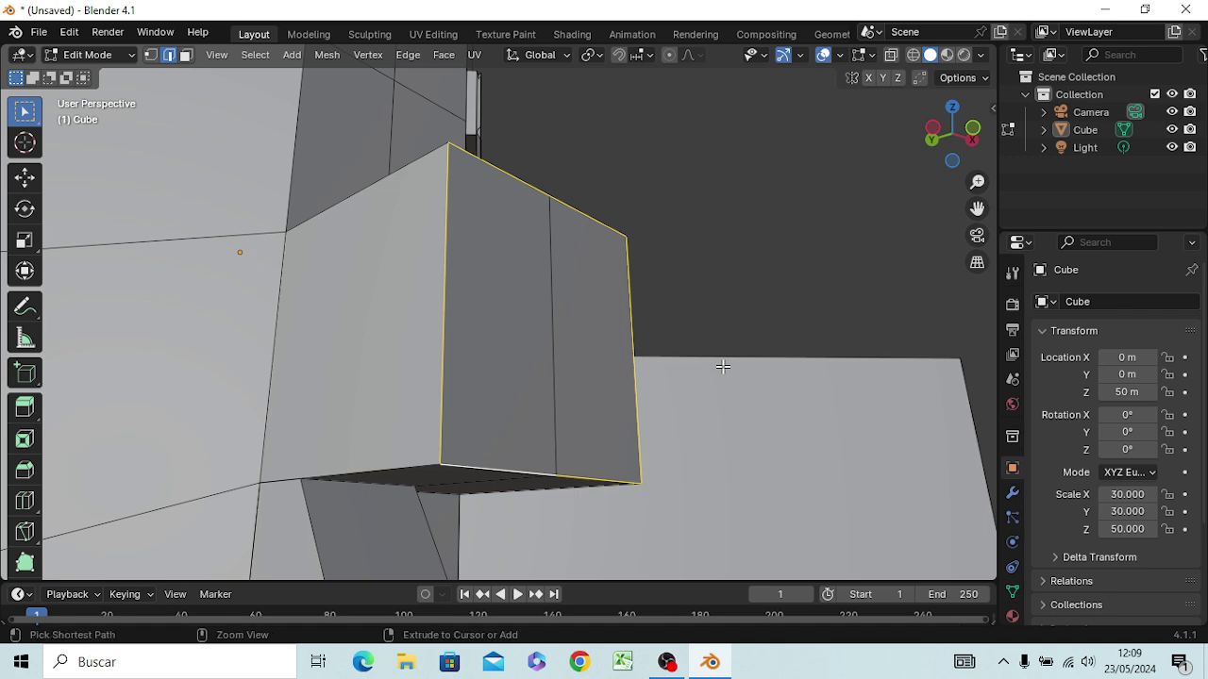
{"action": "key", "text": "ctrl+b"}
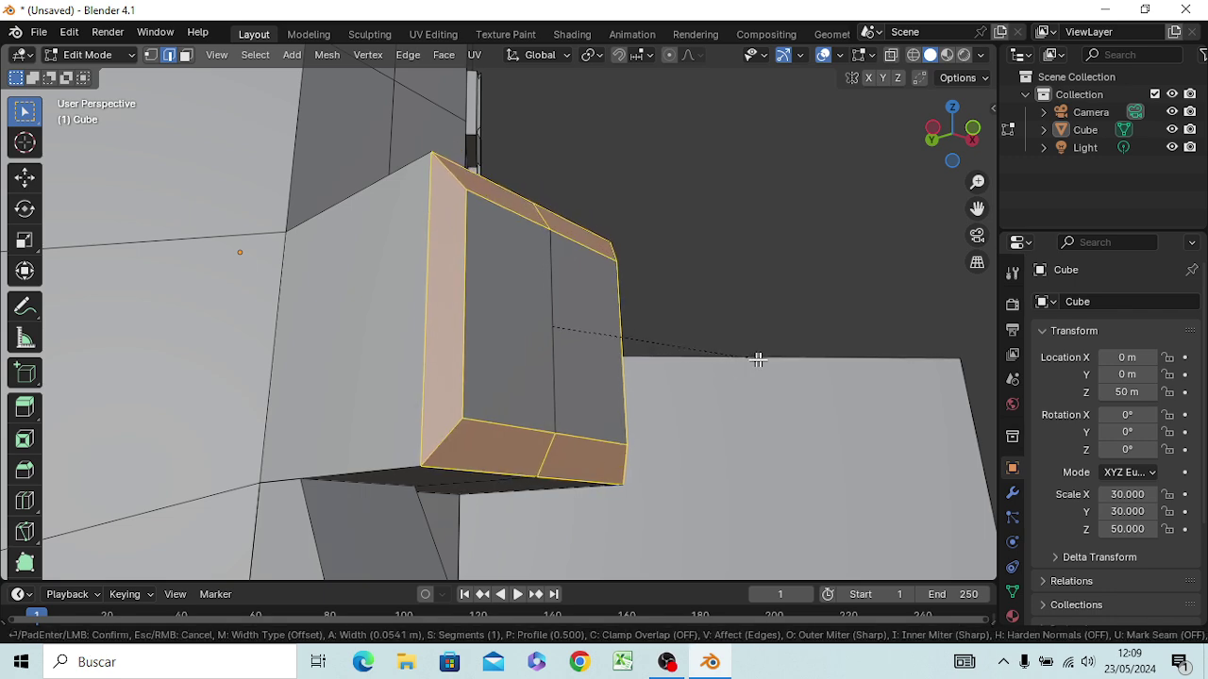
{"action": "left_click", "coordinate": [762, 357]}
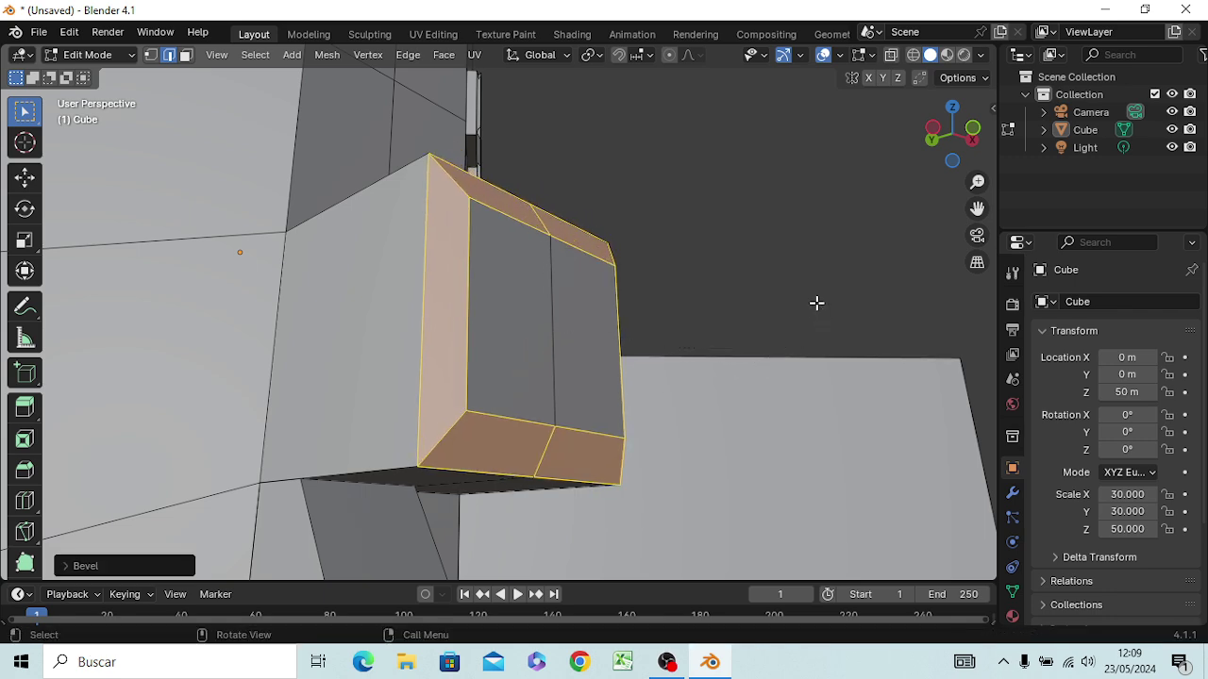